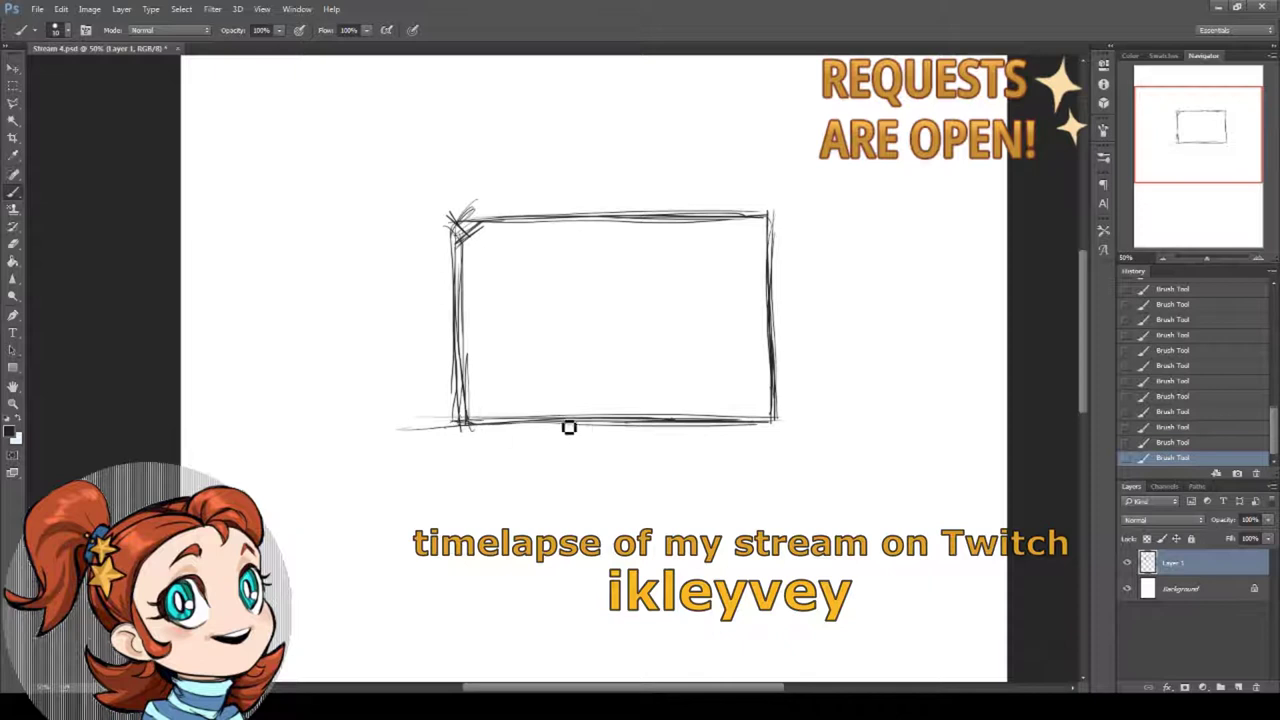
Reinforce the edges of the rectangular frame with a few extra brush strokes.
mouse_move(496, 221)
mouse_down()
mouse_move(771, 220)
mouse_move(776, 412)
mouse_up()
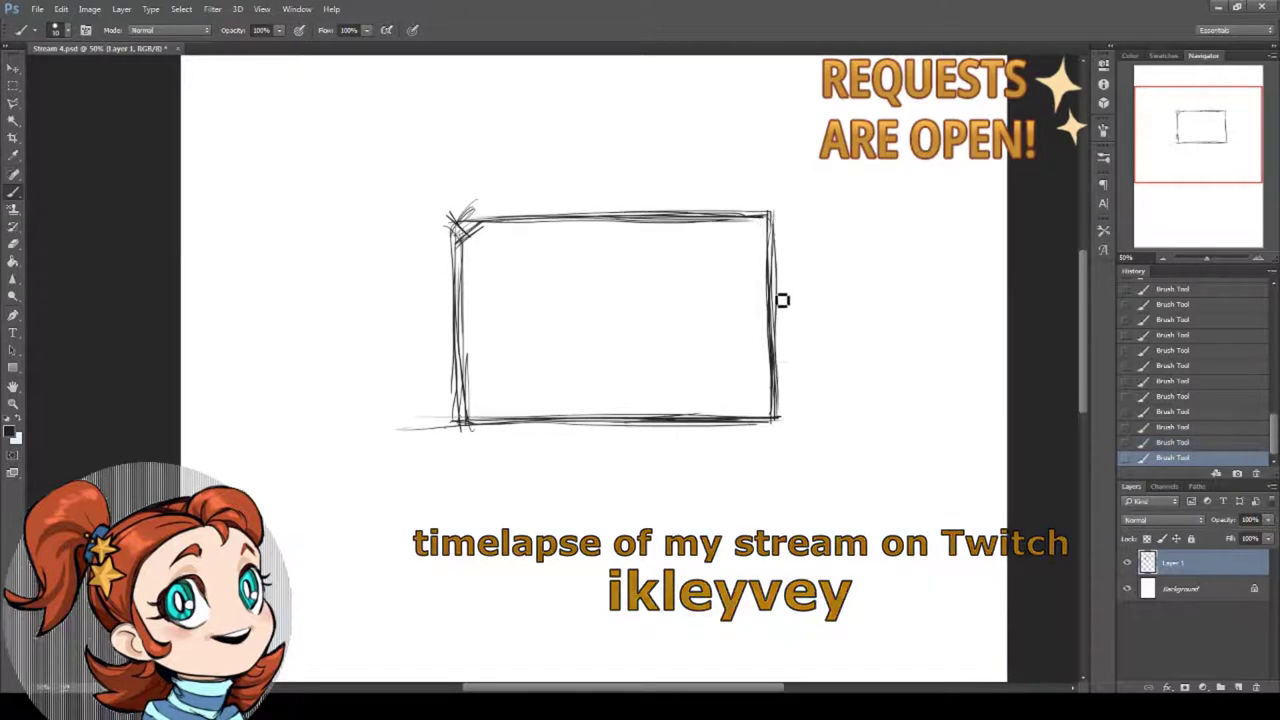
drag(460, 300, 478, 430)
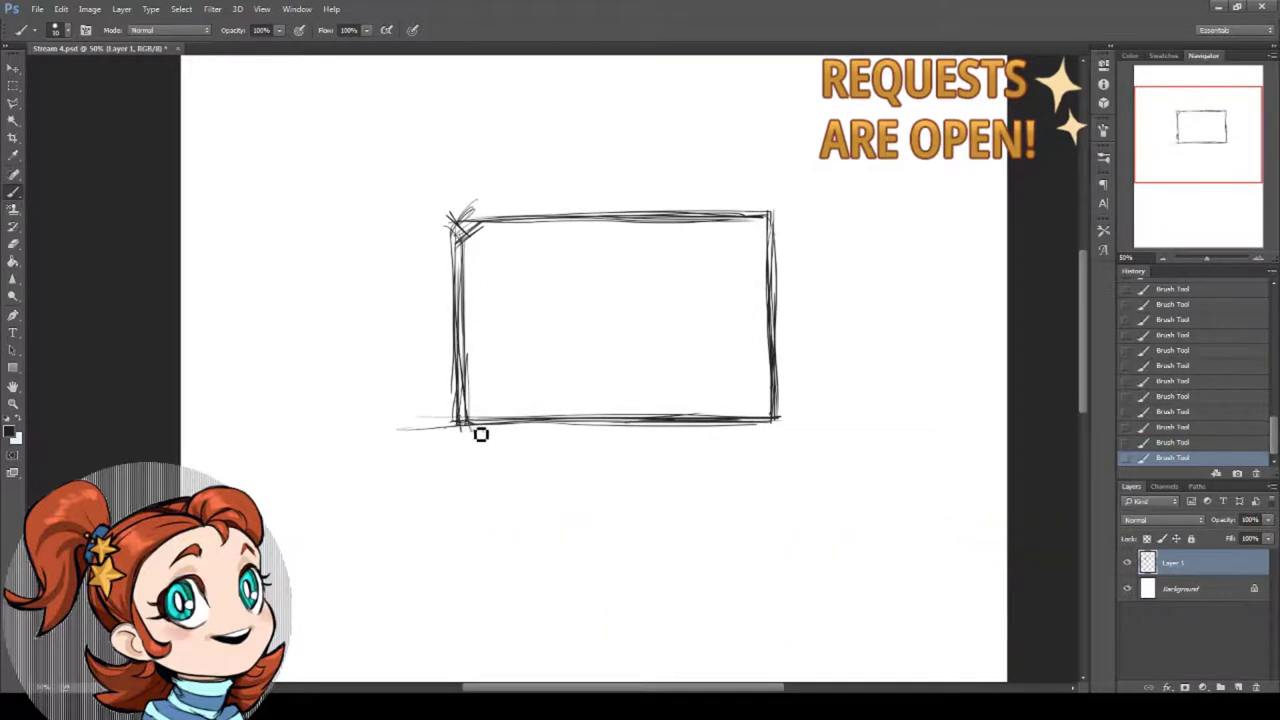
Add a layer between the frame and the background, and rough in the tilted head with guidelines, jaw and chin.
click(1201, 595)
click(1238, 687)
drag(576, 270, 532, 324)
drag(585, 247, 528, 292)
mouse_move(530, 250)
mouse_down()
mouse_move(603, 265)
mouse_move(601, 340)
mouse_up()
drag(564, 252, 579, 339)
drag(530, 290, 555, 360)
mouse_move(552, 358)
mouse_down()
mouse_move(607, 387)
mouse_move(632, 354)
mouse_up()
drag(620, 272, 634, 350)
drag(603, 376, 628, 399)
drag(635, 348, 604, 378)
drag(570, 378, 624, 374)
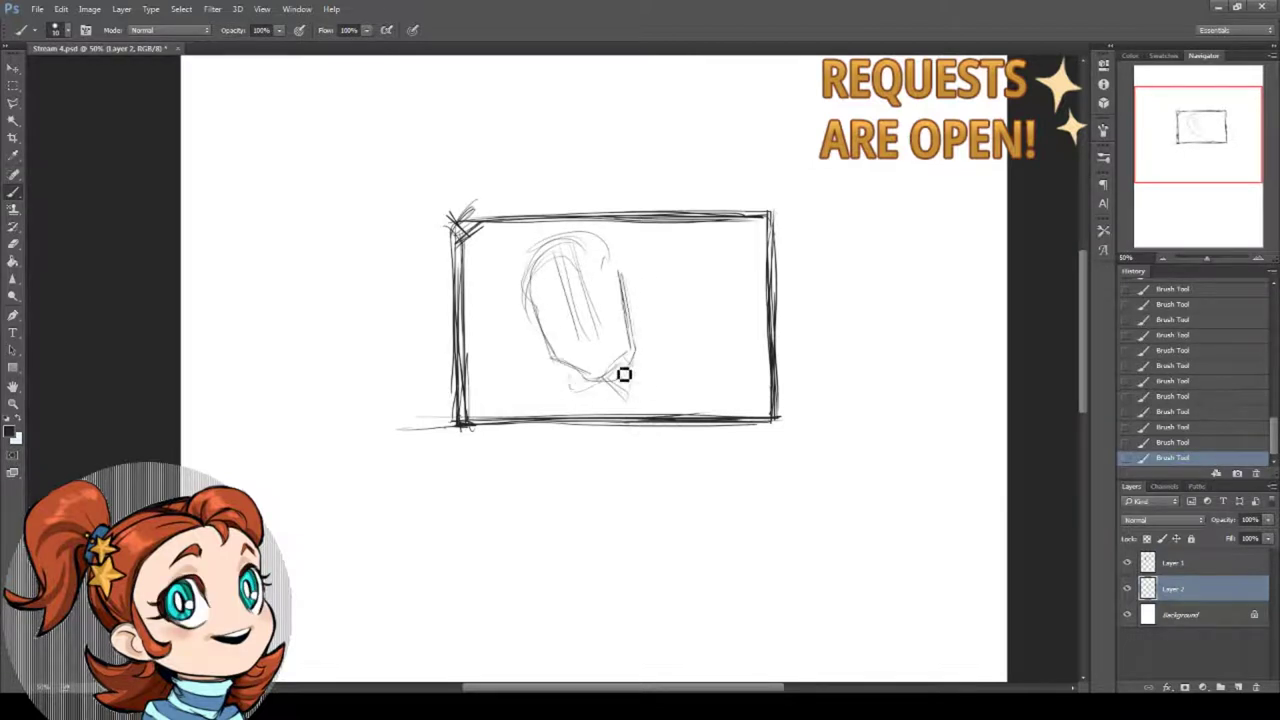
Sketch the pointed collar and shoulder lines around the neck and rough in the brows, eyes, nose and mouth.
drag(532, 308, 494, 336)
drag(538, 314, 489, 345)
drag(489, 345, 612, 416)
drag(642, 335, 629, 399)
drag(637, 332, 663, 334)
mouse_move(569, 246)
mouse_down()
mouse_move(549, 326)
mouse_move(565, 327)
mouse_move(542, 308)
mouse_move(580, 326)
mouse_move(571, 320)
mouse_move(583, 366)
mouse_up()
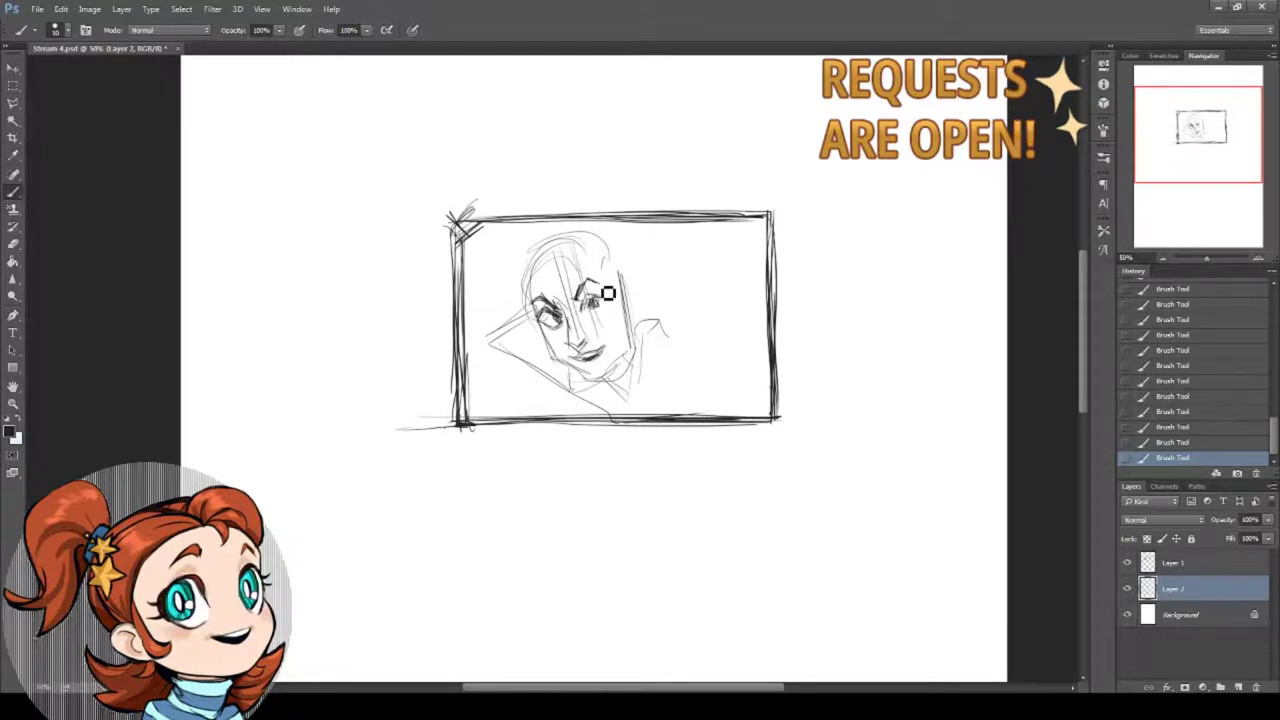
Refine the right eye and sketch two large ovals above the forehead, with a collar stroke beside the cheek.
mouse_move(597, 281)
mouse_down()
mouse_move(579, 298)
mouse_move(588, 307)
mouse_up()
drag(628, 291, 651, 303)
mouse_move(534, 280)
mouse_down()
mouse_move(520, 243)
mouse_move(541, 293)
mouse_move(508, 265)
mouse_move(530, 254)
mouse_move(516, 297)
mouse_move(580, 283)
mouse_move(577, 246)
mouse_up()
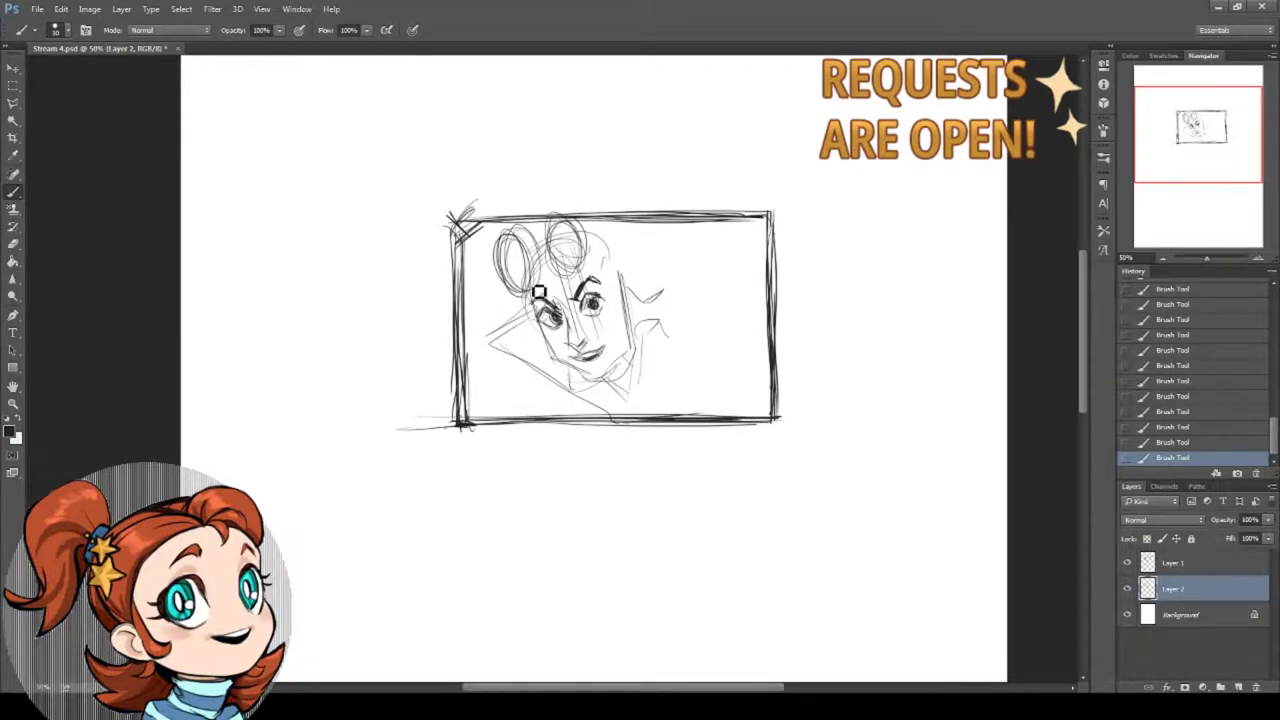
mouse_move(532, 290)
mouse_down()
mouse_move(564, 286)
mouse_move(536, 253)
mouse_move(558, 251)
mouse_move(540, 289)
mouse_up()
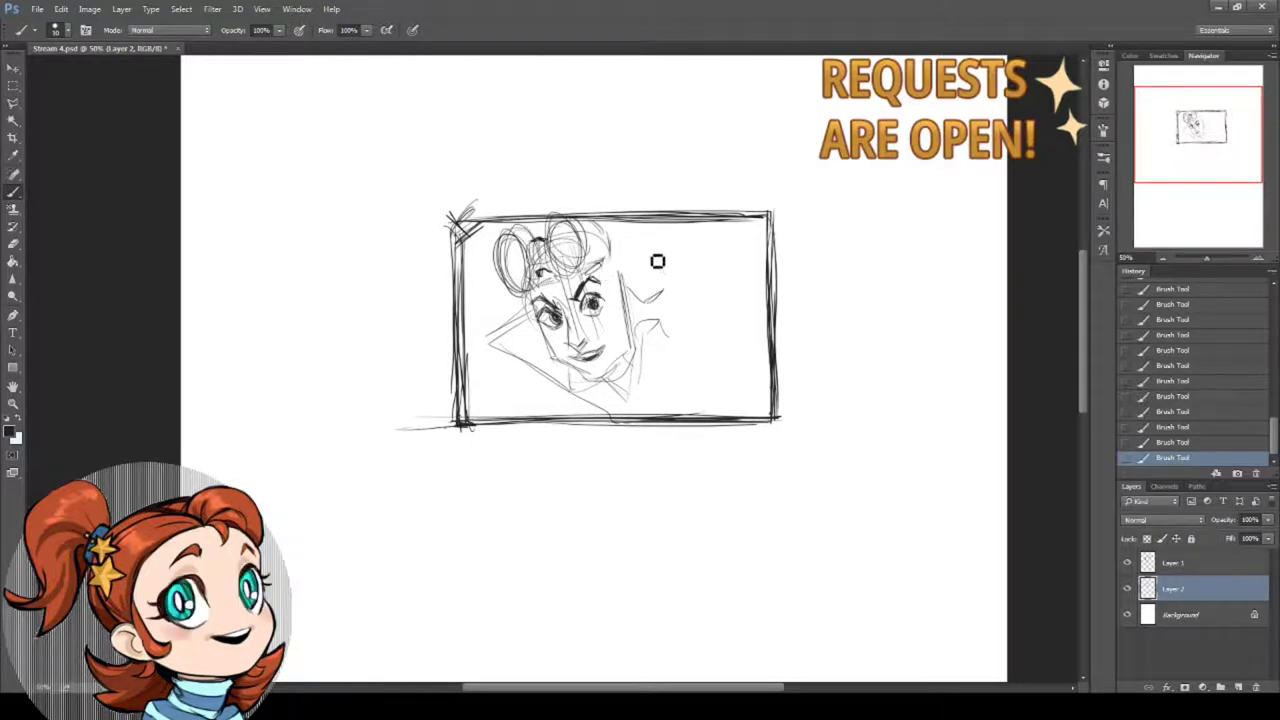
Sketch the ear, a sweeping line from the head to the frame's upper right, and loose hair on the left.
mouse_move(614, 243)
mouse_down()
mouse_move(645, 242)
mouse_move(755, 228)
mouse_up()
mouse_move(618, 274)
mouse_down()
mouse_move(646, 309)
mouse_move(637, 289)
mouse_move(651, 297)
mouse_move(646, 331)
mouse_up()
drag(626, 284, 637, 325)
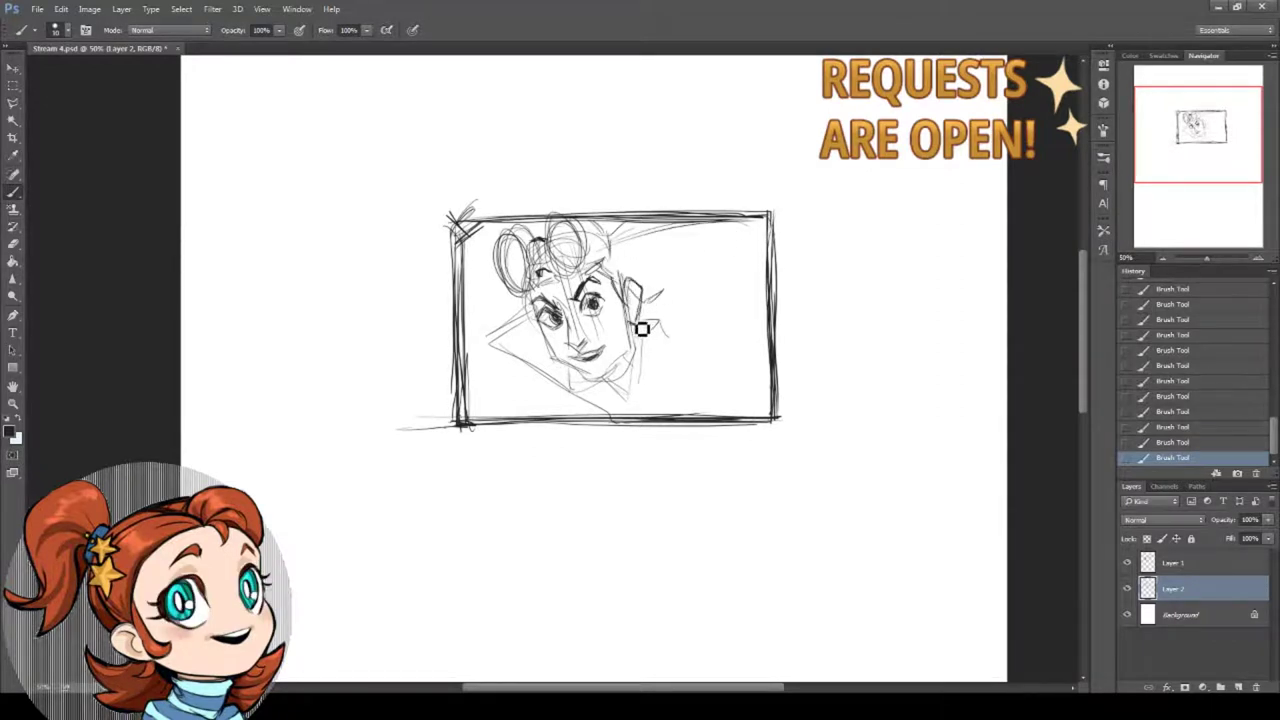
drag(484, 225, 498, 249)
drag(495, 279, 514, 320)
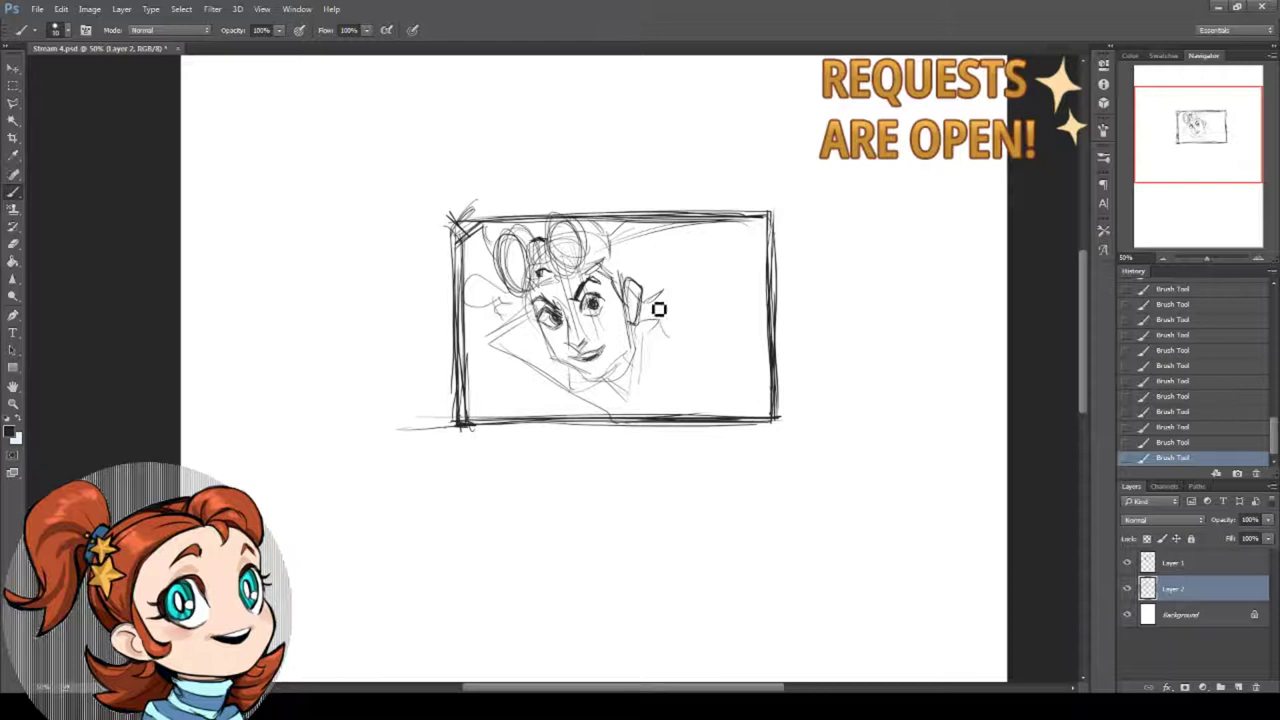
Sketch the collar folds on both sides of the neck and block in the curly hair masses around the head.
mouse_move(659, 309)
mouse_down()
mouse_move(683, 346)
mouse_move(671, 357)
mouse_move(529, 382)
mouse_move(555, 381)
mouse_move(549, 414)
mouse_move(600, 429)
mouse_up()
drag(676, 352, 715, 309)
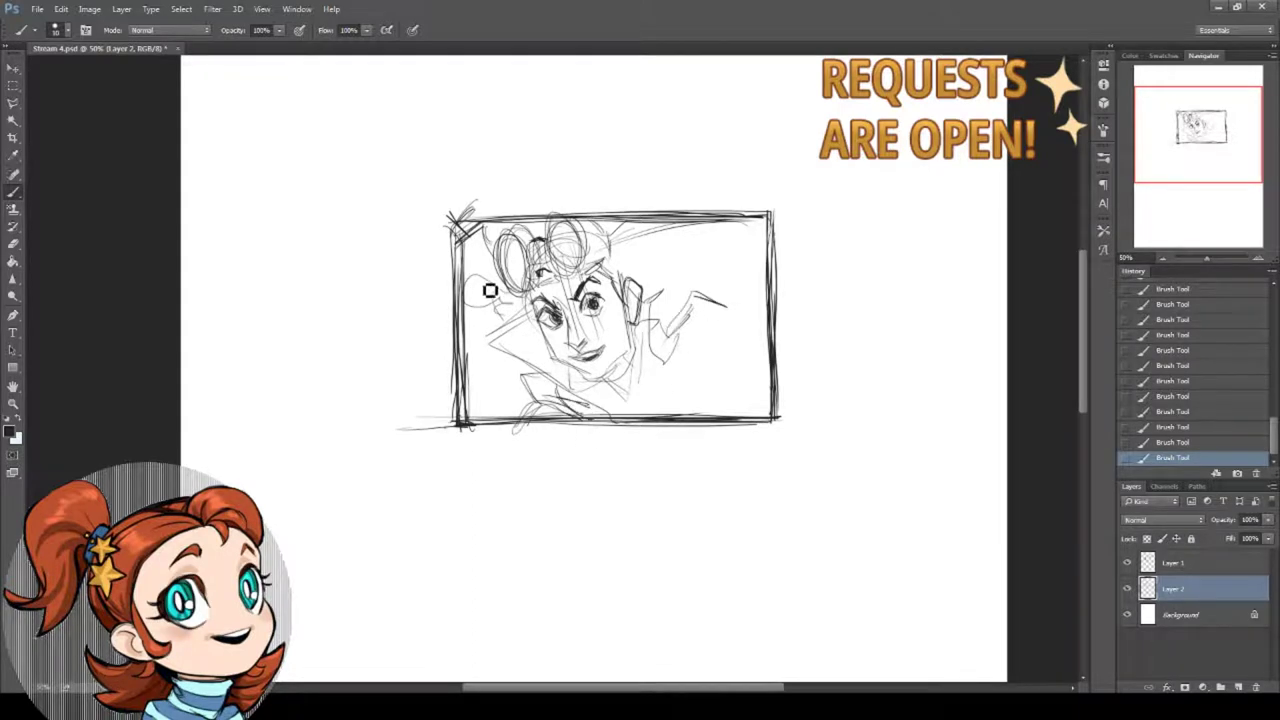
mouse_move(483, 294)
mouse_down()
mouse_move(516, 303)
mouse_move(489, 307)
mouse_move(509, 303)
mouse_move(499, 296)
mouse_move(487, 310)
mouse_move(497, 296)
mouse_move(476, 304)
mouse_move(471, 291)
mouse_move(513, 291)
mouse_move(510, 330)
mouse_move(520, 324)
mouse_move(508, 375)
mouse_up()
mouse_move(612, 240)
mouse_down()
mouse_move(687, 258)
mouse_move(697, 235)
mouse_move(728, 281)
mouse_up()
Move the character sketch slightly to the left inside the frame and return to the Brush tool.
click(13, 69)
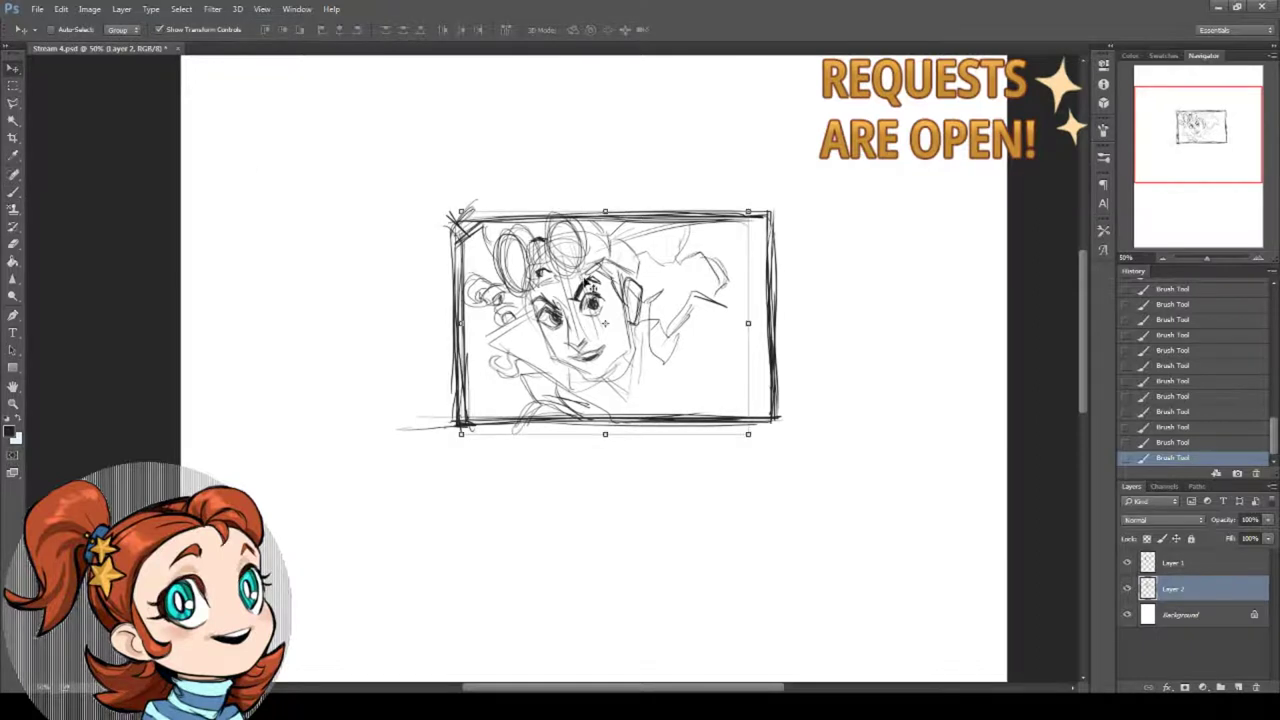
drag(602, 312, 590, 312)
click(13, 157)
key(b)
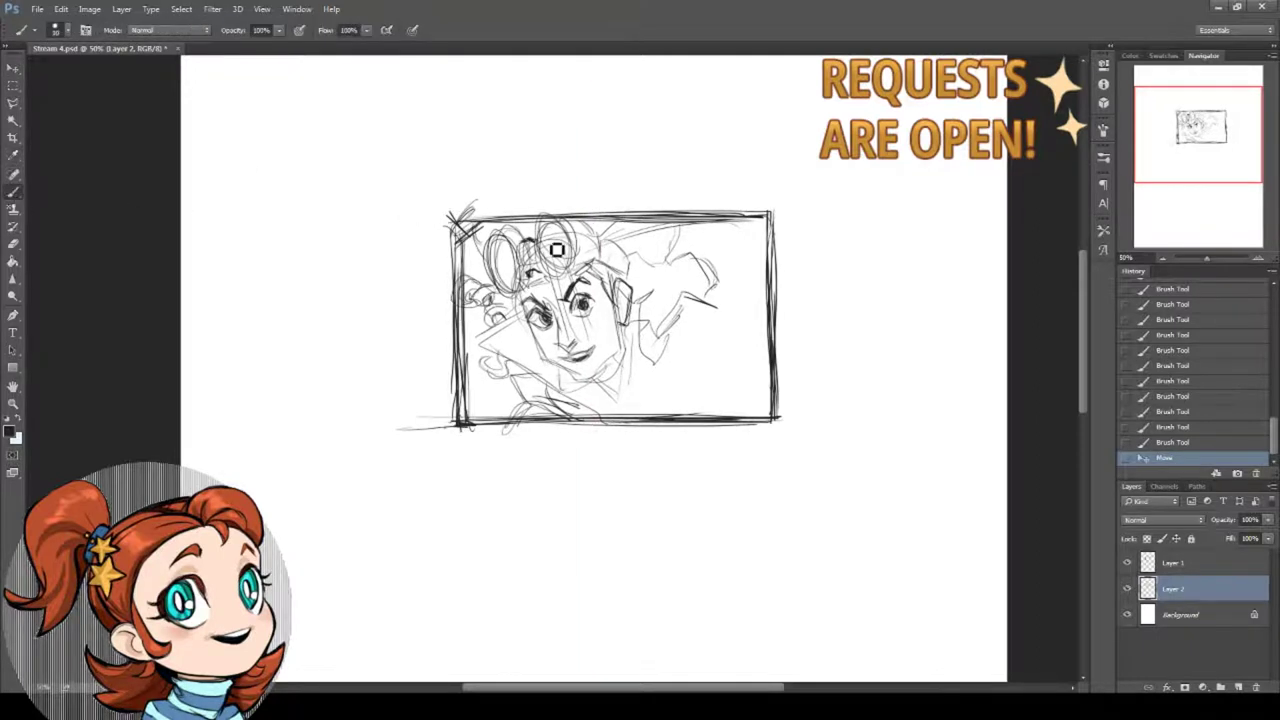
Shade the ovals above the forehead, firm up the chin line and add curls behind the ear.
drag(544, 236, 573, 266)
drag(574, 250, 560, 266)
mouse_move(558, 252)
mouse_down()
mouse_move(572, 264)
mouse_move(505, 280)
mouse_move(520, 275)
mouse_up()
drag(556, 362, 582, 385)
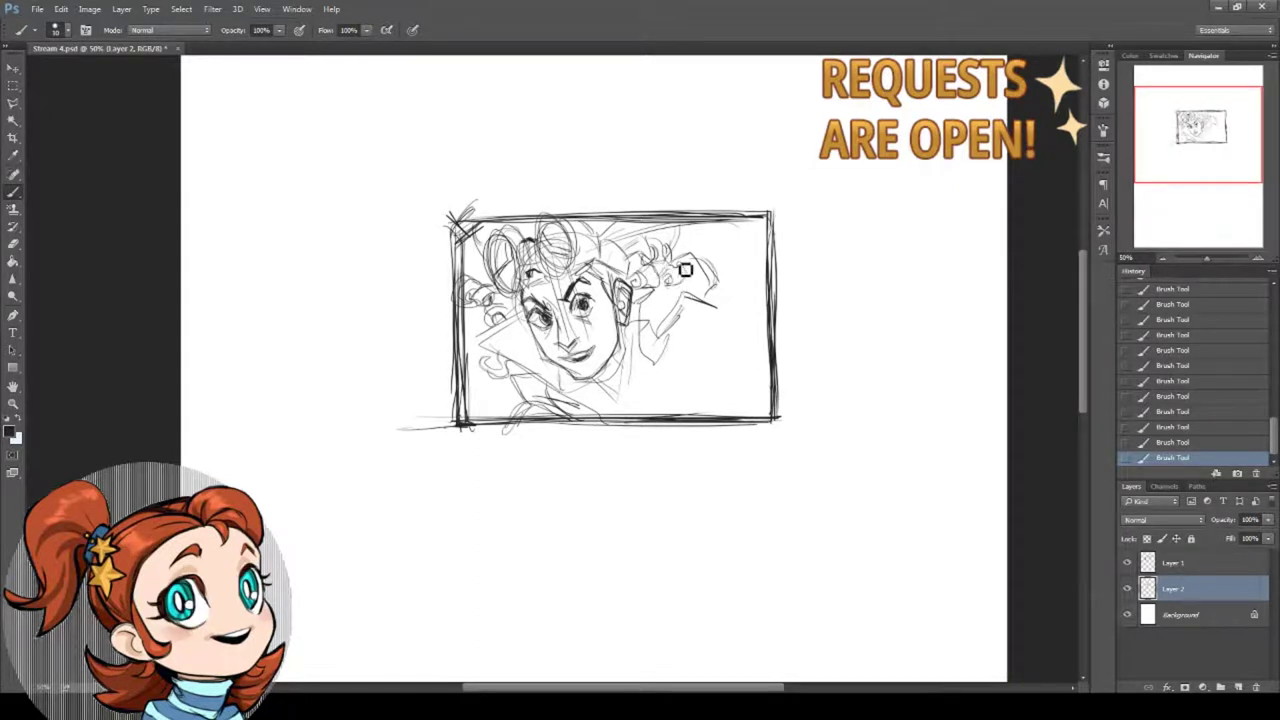
Extend the right-hand curls, draw the shoulder and arm lines below them, and darken the left eye.
drag(685, 247, 768, 322)
mouse_move(638, 328)
mouse_down()
mouse_move(668, 412)
mouse_move(663, 318)
mouse_move(671, 413)
mouse_up()
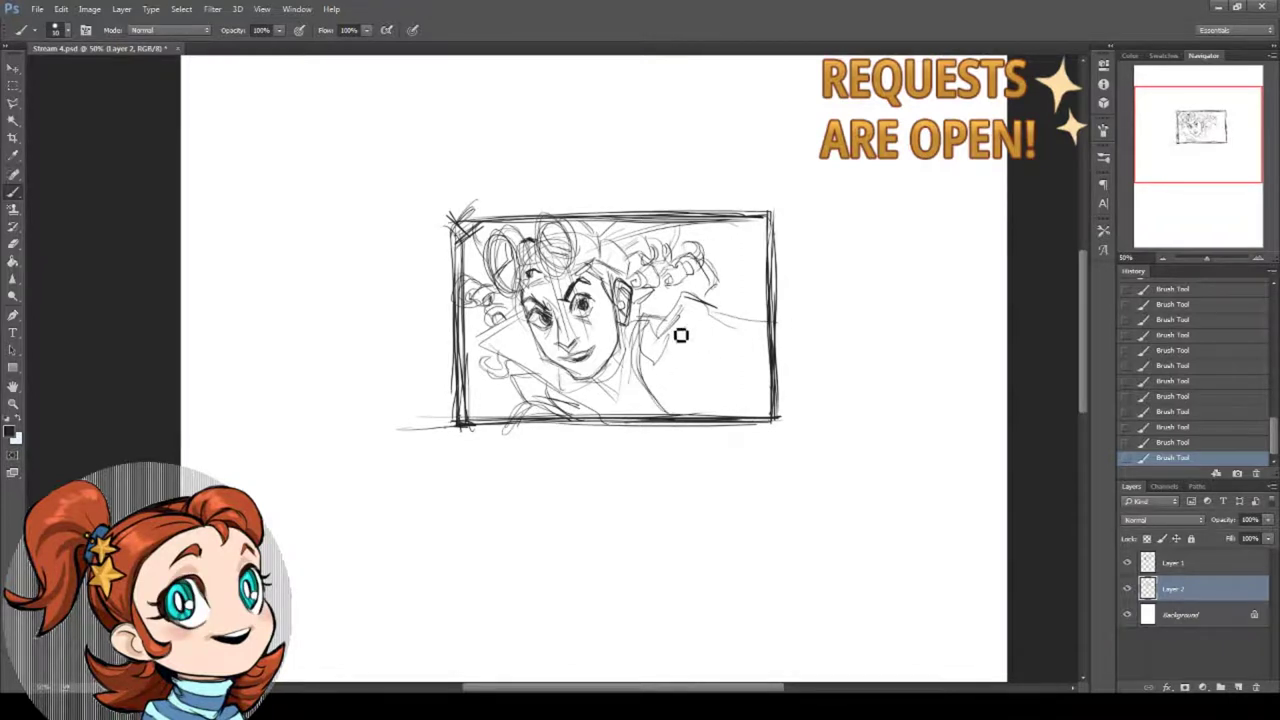
mouse_move(681, 308)
mouse_down()
mouse_move(660, 338)
mouse_move(684, 413)
mouse_up()
drag(665, 358, 683, 413)
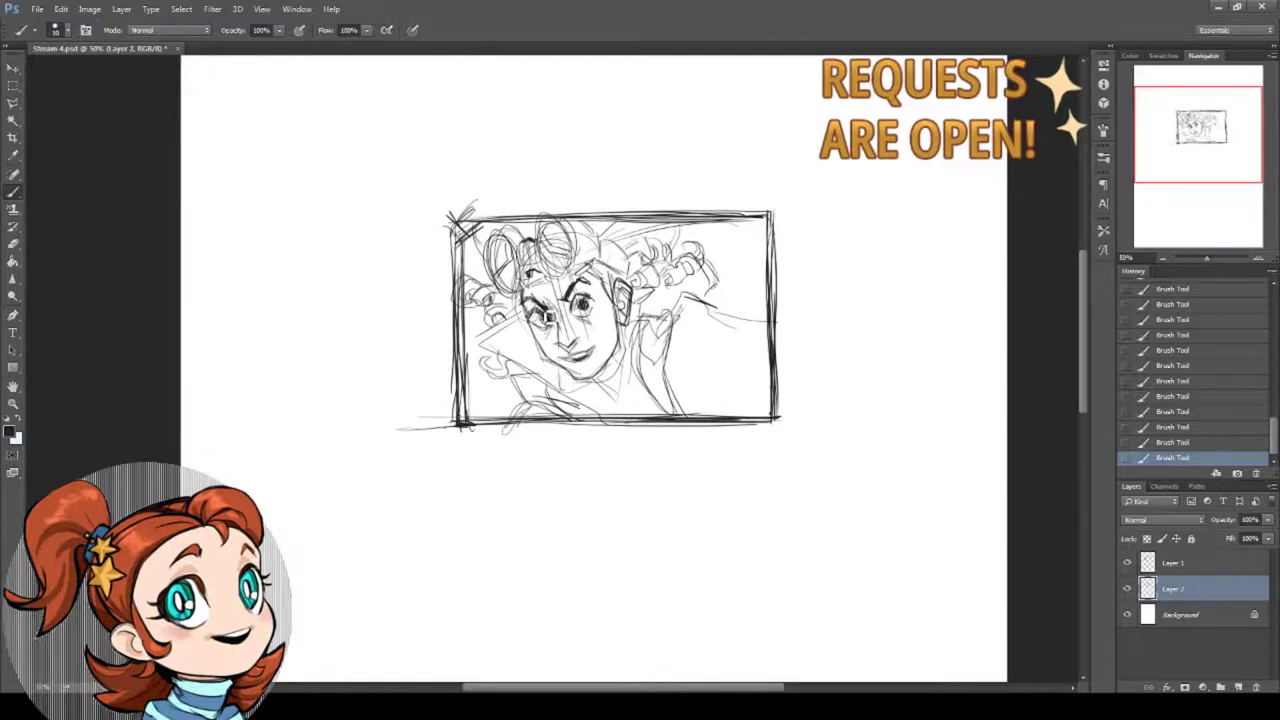
drag(541, 309, 570, 330)
Draw the long line running down from the ear and add the neck and collar lines under the chin.
click(13, 403)
click(633, 315)
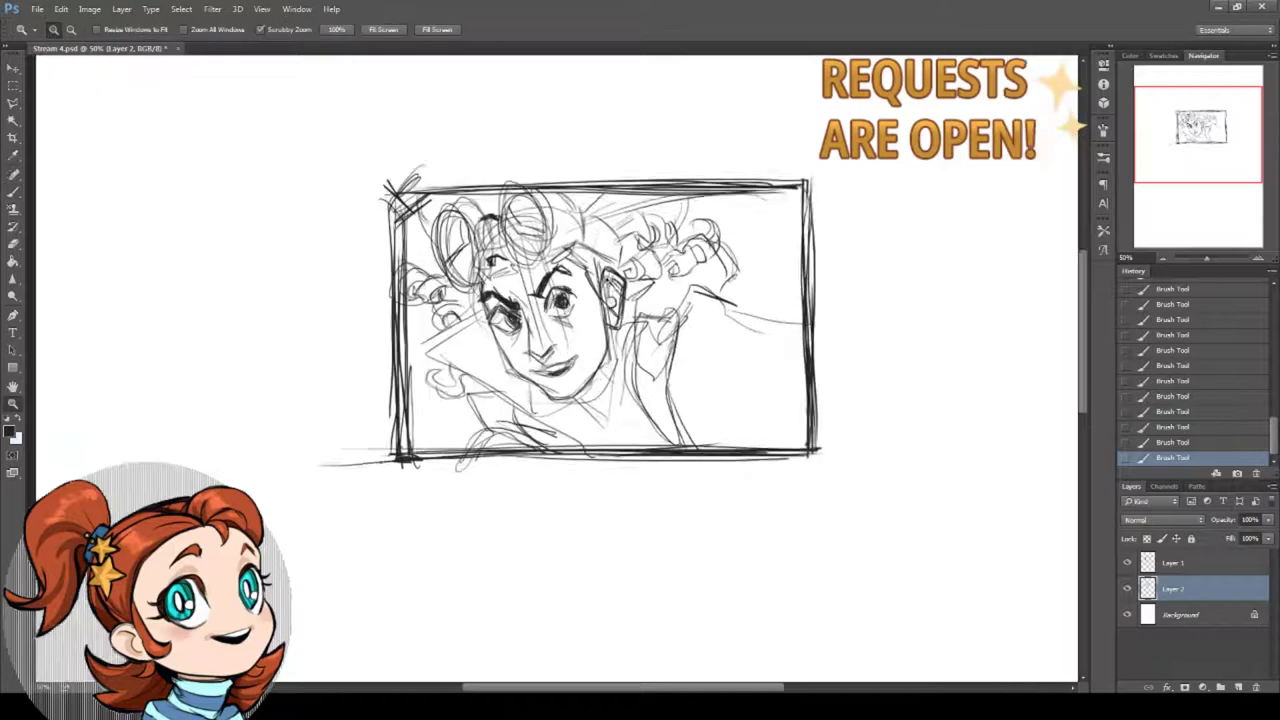
key(b)
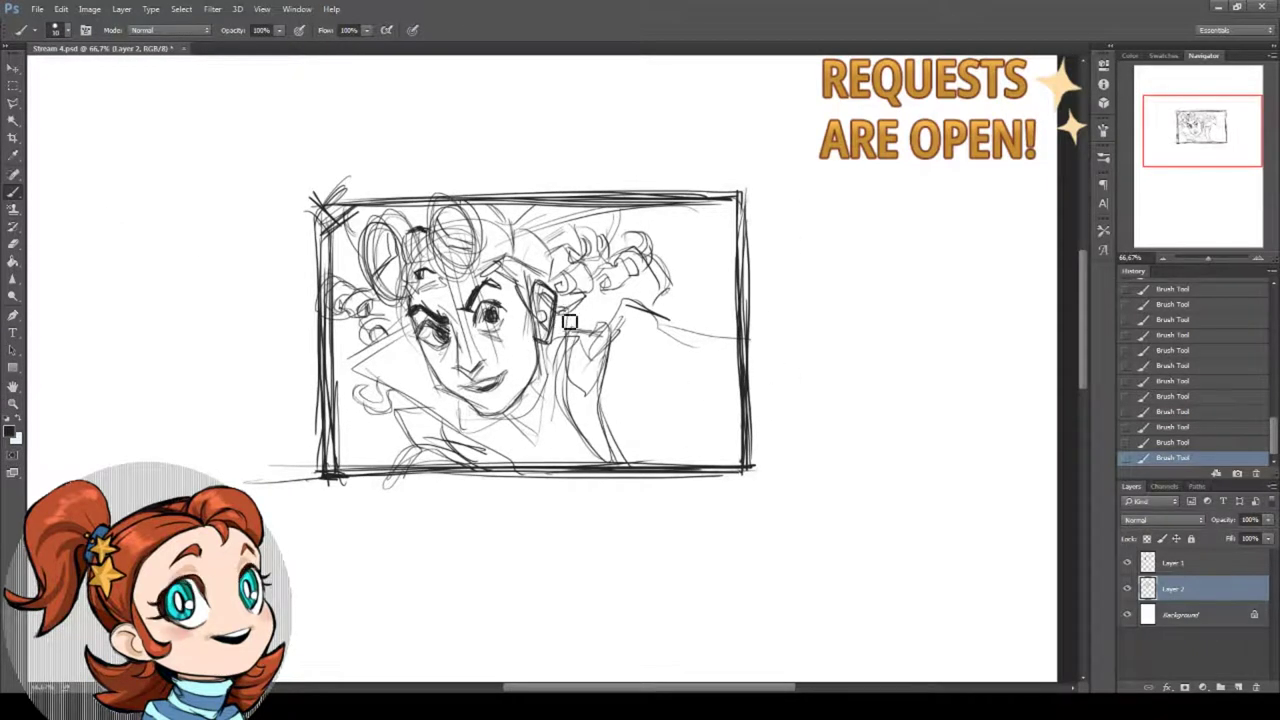
mouse_move(569, 321)
mouse_down()
mouse_move(550, 400)
mouse_move(557, 437)
mouse_up()
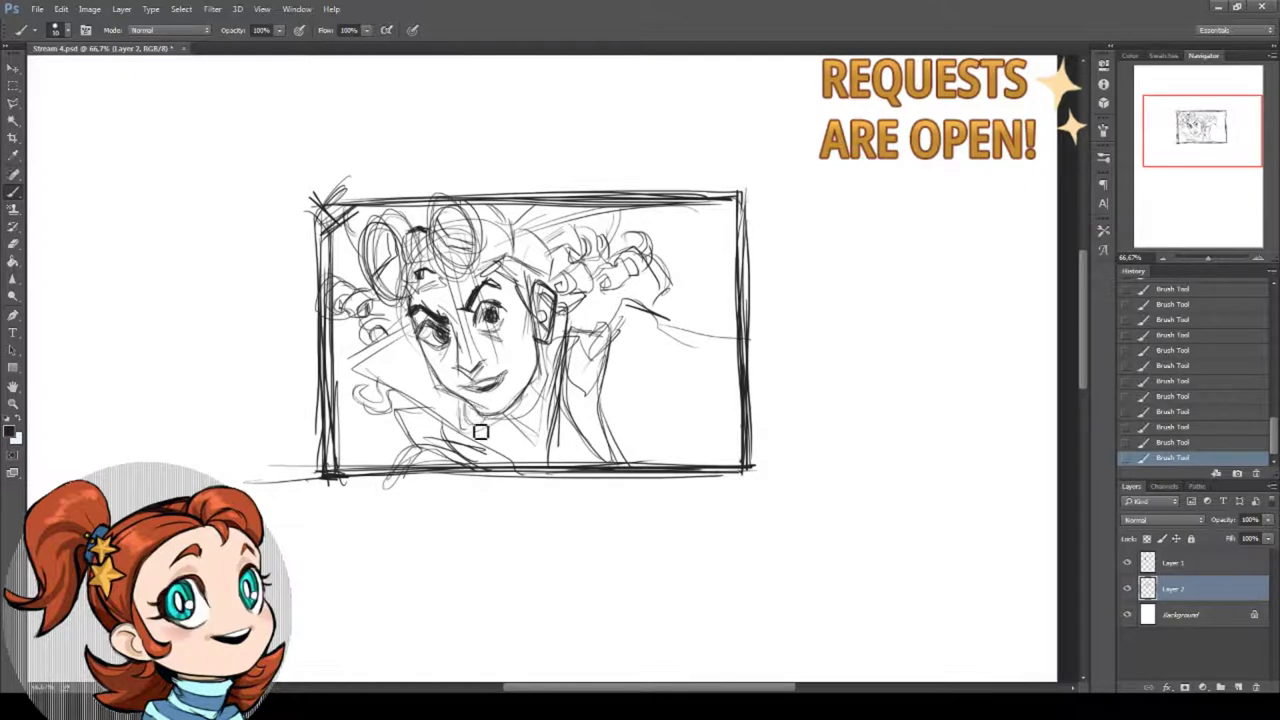
drag(467, 405, 494, 439)
mouse_move(531, 395)
mouse_down()
mouse_move(492, 430)
mouse_move(540, 475)
mouse_move(528, 470)
mouse_move(553, 356)
mouse_move(556, 396)
mouse_up()
Undo the soft erasure beside the neck and choose a different brush preset for the Eraser.
click(13, 243)
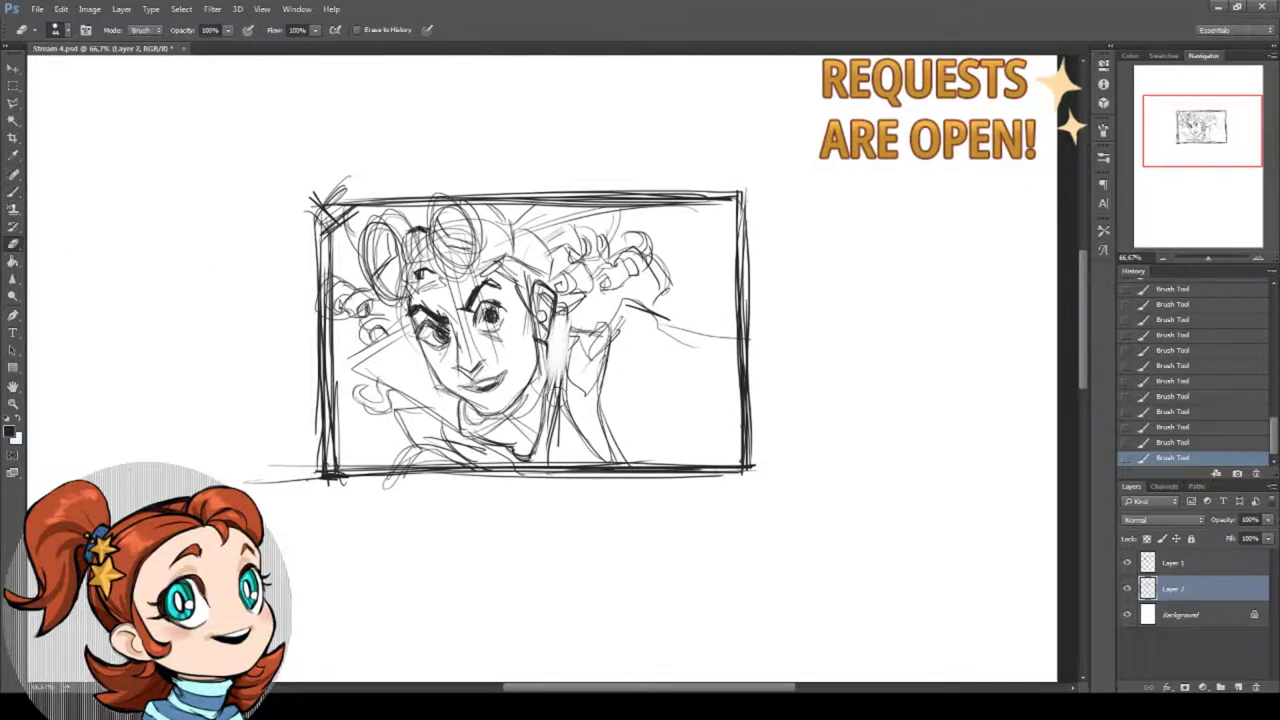
click(1169, 443)
click(1103, 157)
click(961, 254)
click(1103, 157)
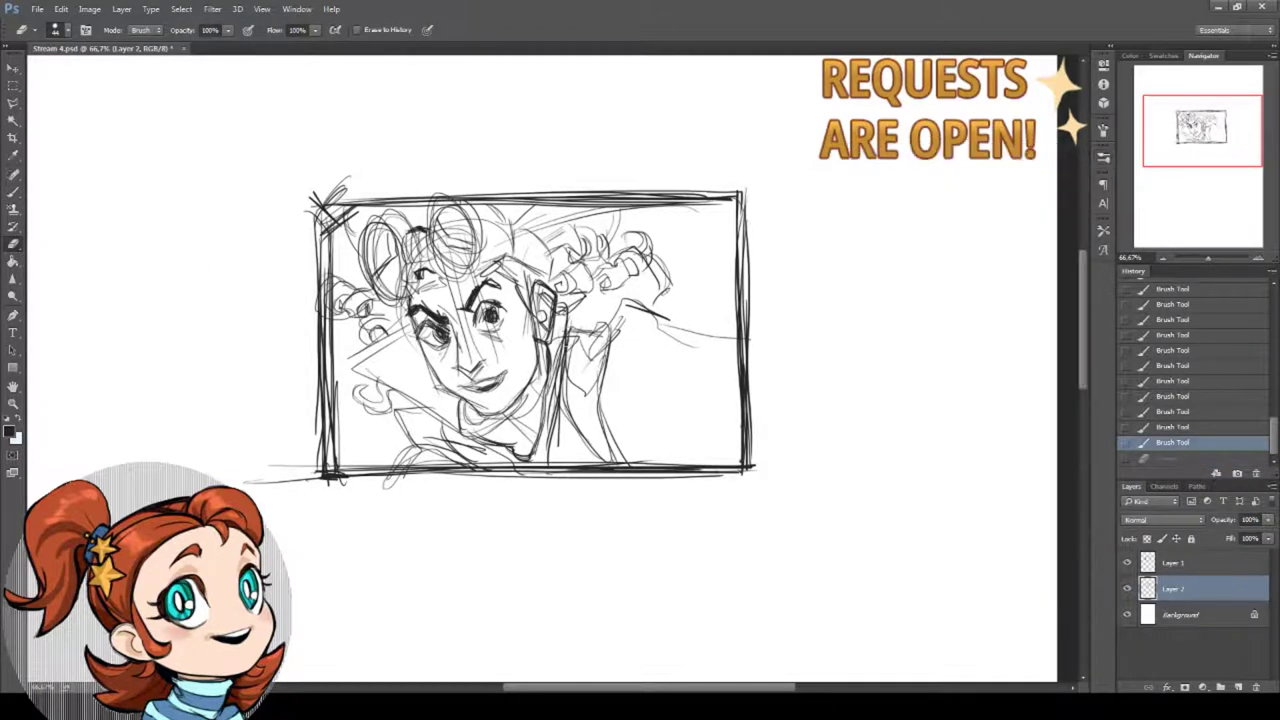
Erase the overlapping lines between the jaw and the arm, directly below the ear.
drag(565, 337, 553, 400)
click(1169, 443)
drag(555, 375, 552, 422)
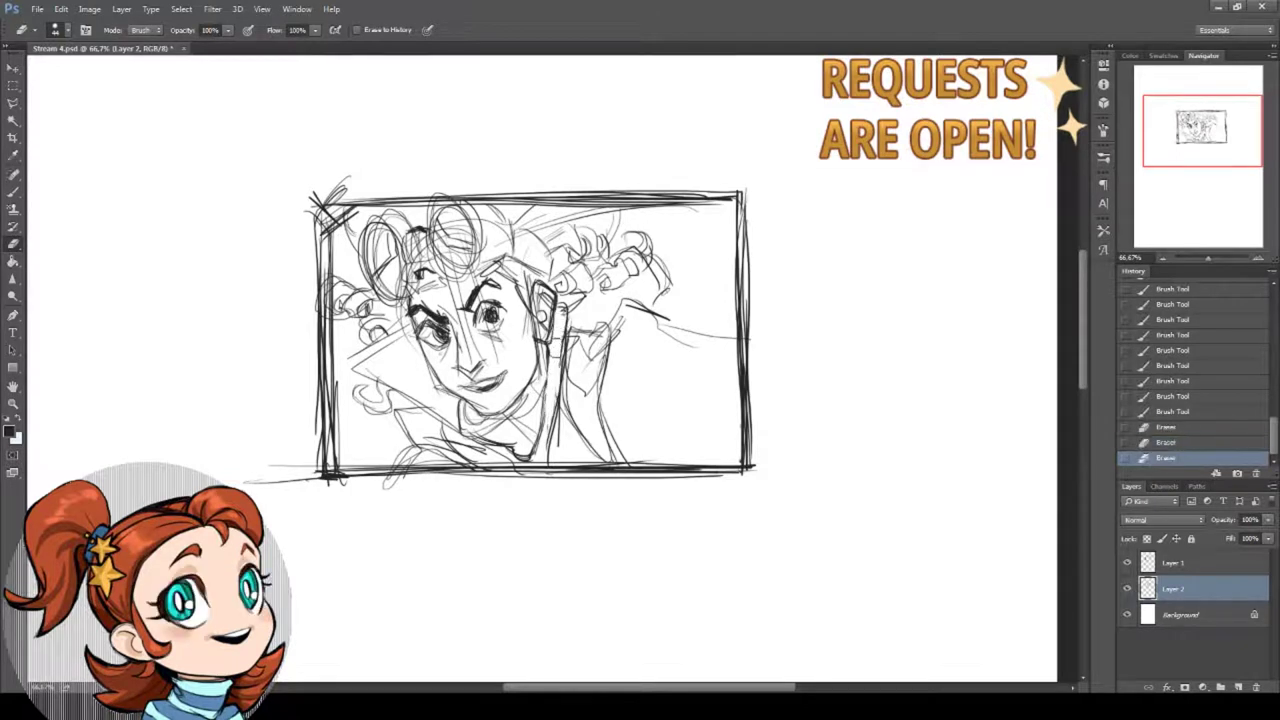
drag(553, 350, 551, 385)
Erase the construction lines around the nose, between the eyebrows and beside the left cheek.
drag(460, 368, 448, 373)
mouse_move(460, 320)
mouse_down()
mouse_move(474, 388)
mouse_move(450, 374)
mouse_up()
mouse_move(445, 299)
mouse_down()
mouse_move(454, 307)
mouse_move(472, 284)
mouse_up()
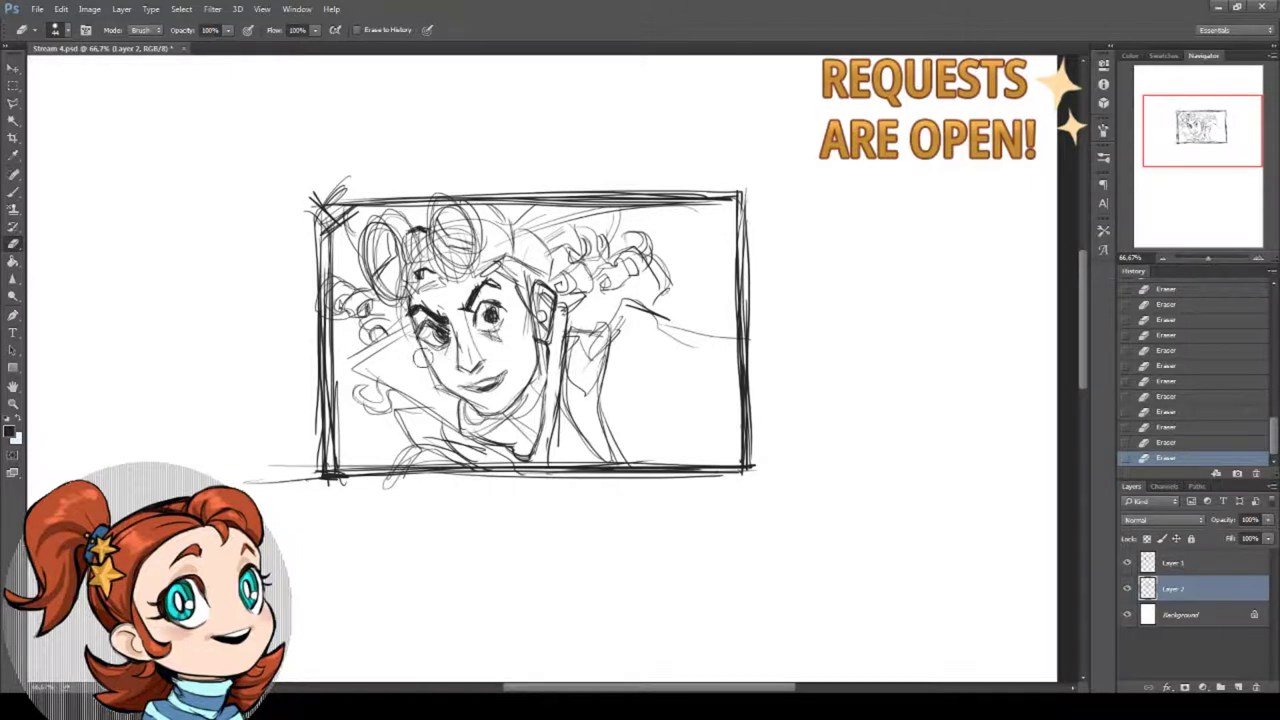
mouse_move(377, 340)
mouse_down()
mouse_move(402, 365)
mouse_move(392, 358)
mouse_up()
Darken the upper lid and outer corner of the left eye with brush strokes.
click(13, 404)
click(410, 362)
click(13, 191)
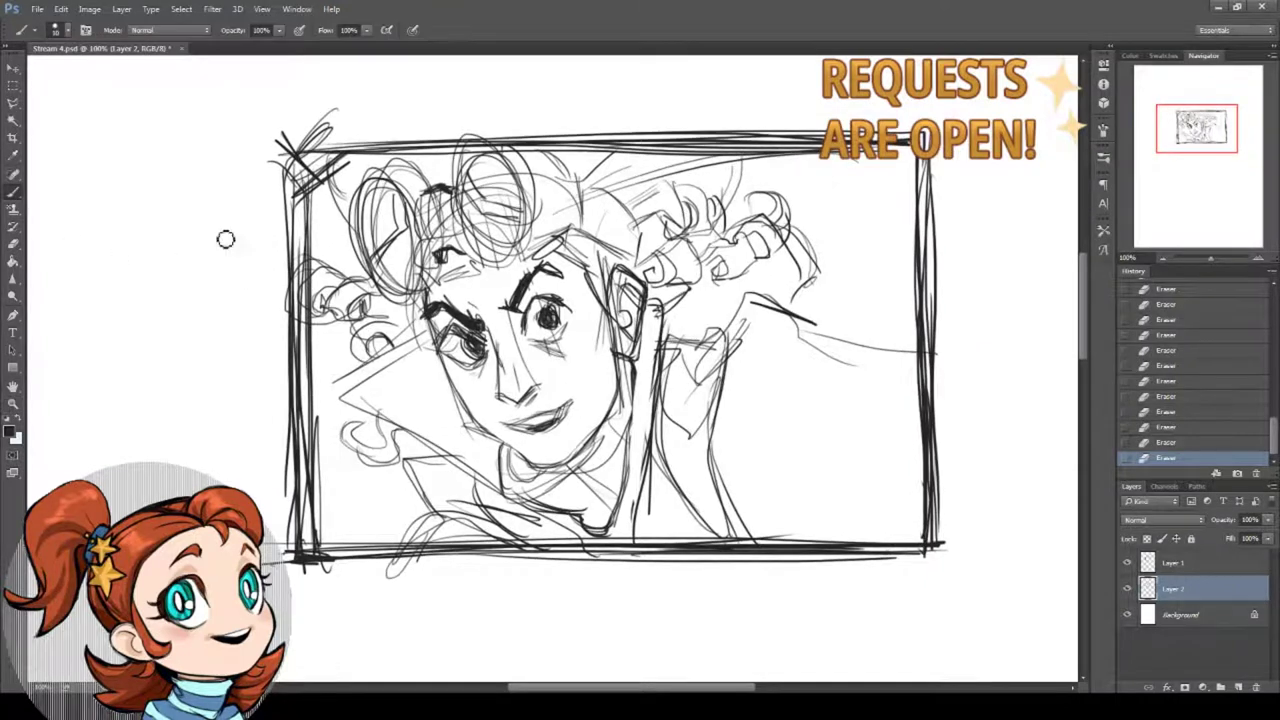
drag(458, 333, 438, 350)
drag(447, 340, 434, 354)
drag(440, 345, 458, 372)
Erase stray guidelines on the forehead and in the hair, and undo the last erasure along the cheek.
key(e)
drag(466, 272, 484, 296)
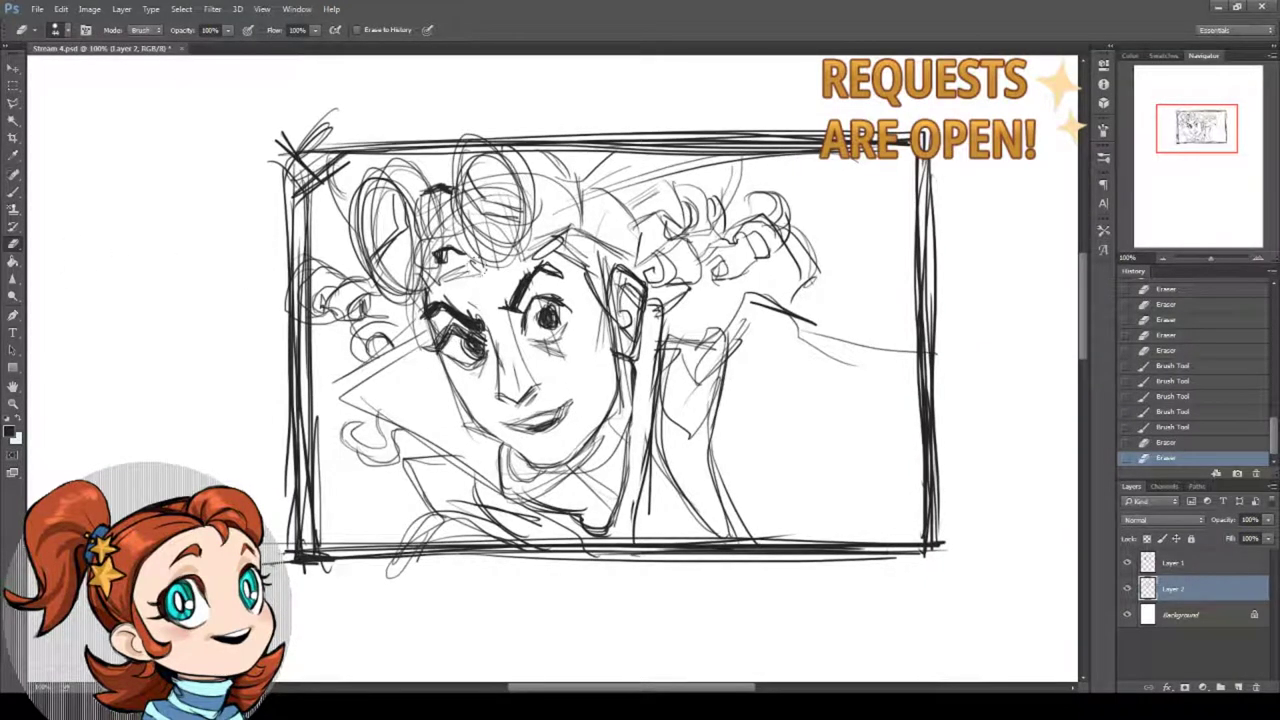
drag(419, 258, 444, 236)
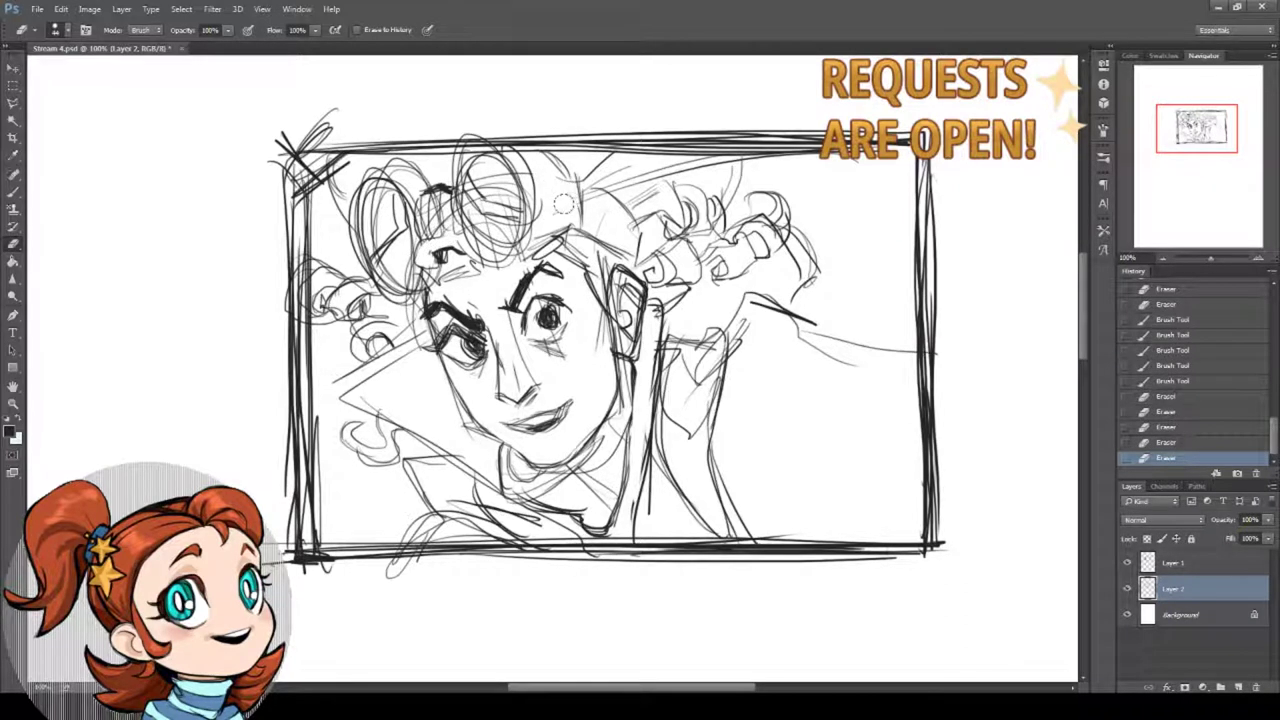
drag(564, 204, 597, 221)
mouse_move(455, 421)
mouse_down()
mouse_move(514, 447)
mouse_move(503, 440)
mouse_up()
click(1150, 444)
Redraw the jawline with bold strokes from the left cheek around the chin and up toward the ear.
key(b)
drag(492, 437, 526, 461)
key(ctrl+z)
drag(506, 446, 572, 465)
drag(553, 467, 587, 452)
drag(574, 462, 618, 404)
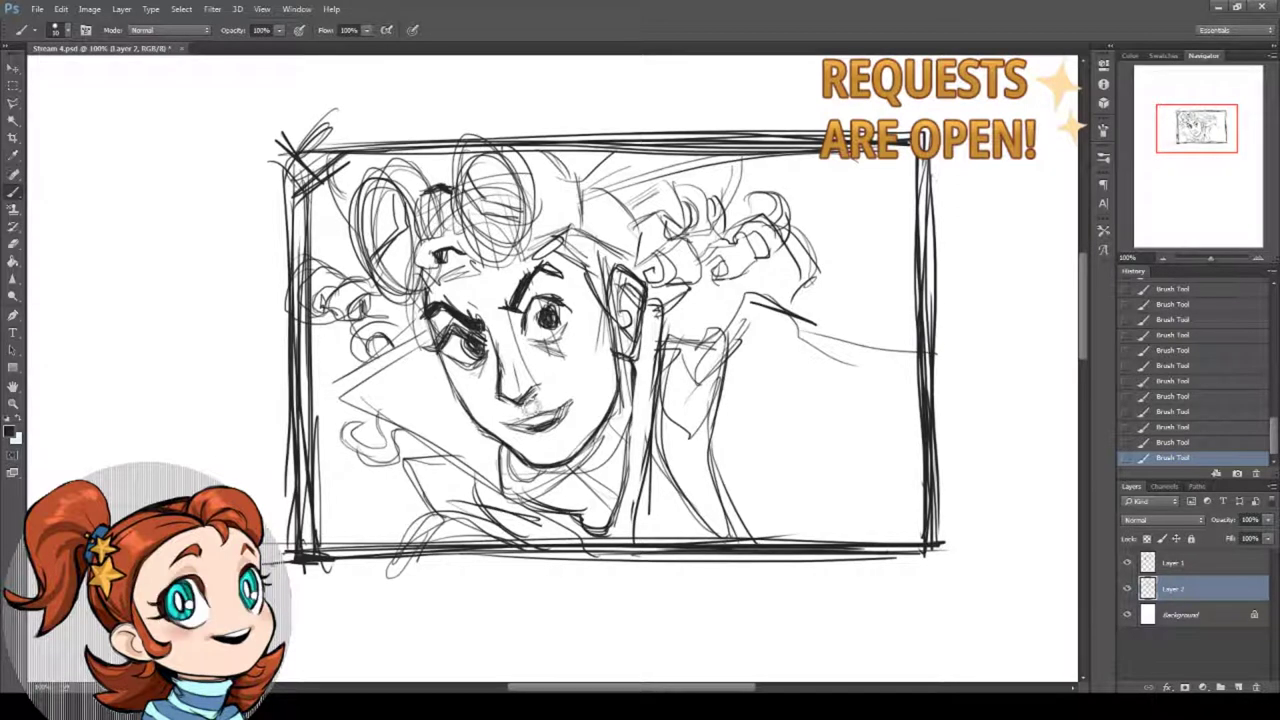
Adjust the eraser brush and clean up the sketch lines around the nose and under both eyes.
key(e)
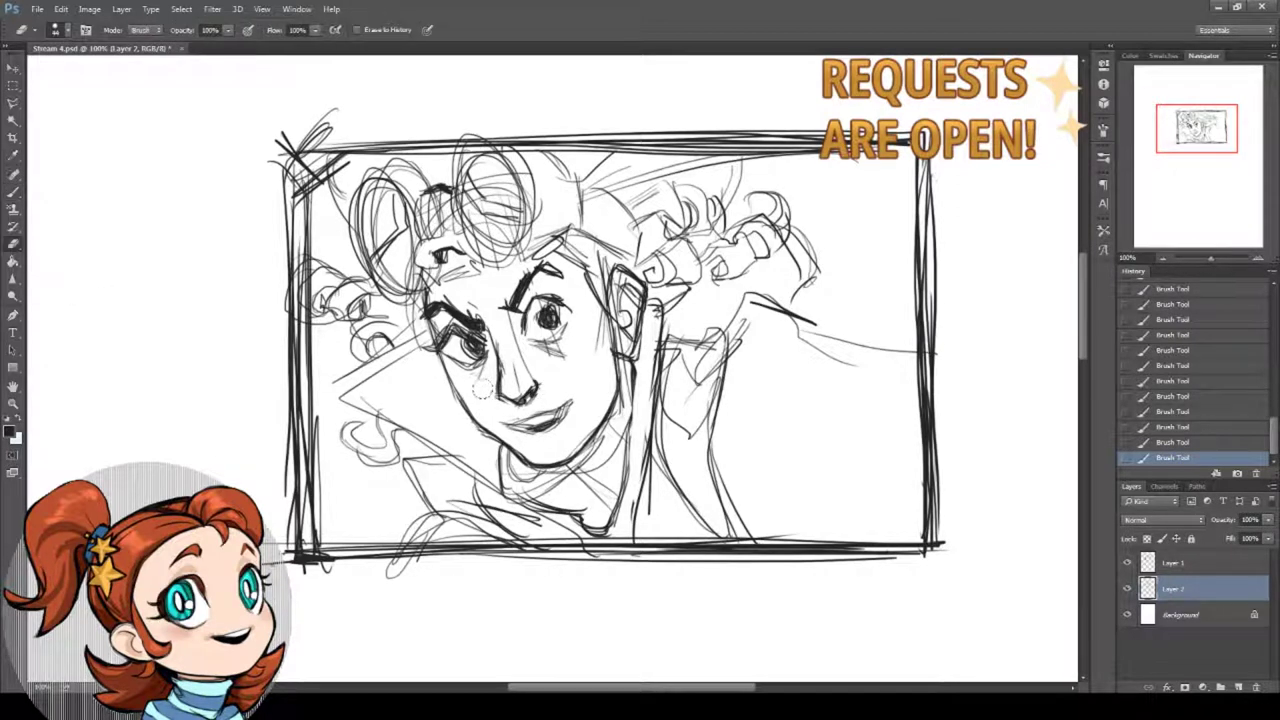
click(484, 395)
mouse_move(505, 327)
mouse_down()
mouse_move(491, 351)
mouse_move(516, 433)
mouse_move(507, 408)
mouse_move(545, 370)
mouse_up()
right_click(565, 365)
click(650, 411)
drag(547, 379, 550, 374)
drag(549, 376, 544, 362)
mouse_move(540, 364)
mouse_down()
mouse_move(487, 379)
mouse_move(489, 404)
mouse_up()
Strengthen the nose and mouth outlines with darker brush strokes.
click(13, 191)
drag(488, 392, 500, 419)
drag(521, 406, 519, 414)
mouse_move(506, 423)
mouse_down()
mouse_move(516, 415)
mouse_move(498, 449)
mouse_move(528, 458)
mouse_move(509, 471)
mouse_up()
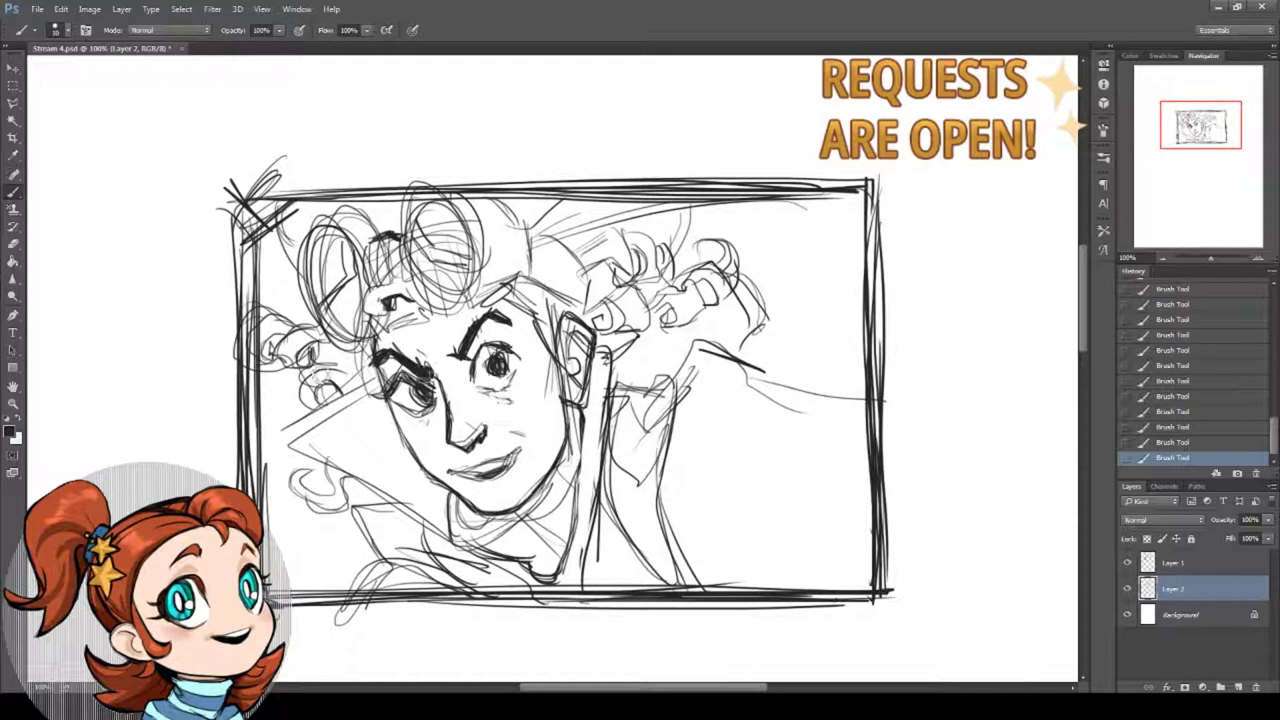
Erase the stray lines around both eyes and brows and inside the ear.
click(13, 244)
mouse_move(409, 376)
mouse_down()
mouse_move(428, 365)
mouse_move(400, 376)
mouse_move(407, 368)
mouse_up()
drag(389, 380, 404, 369)
drag(390, 378, 412, 374)
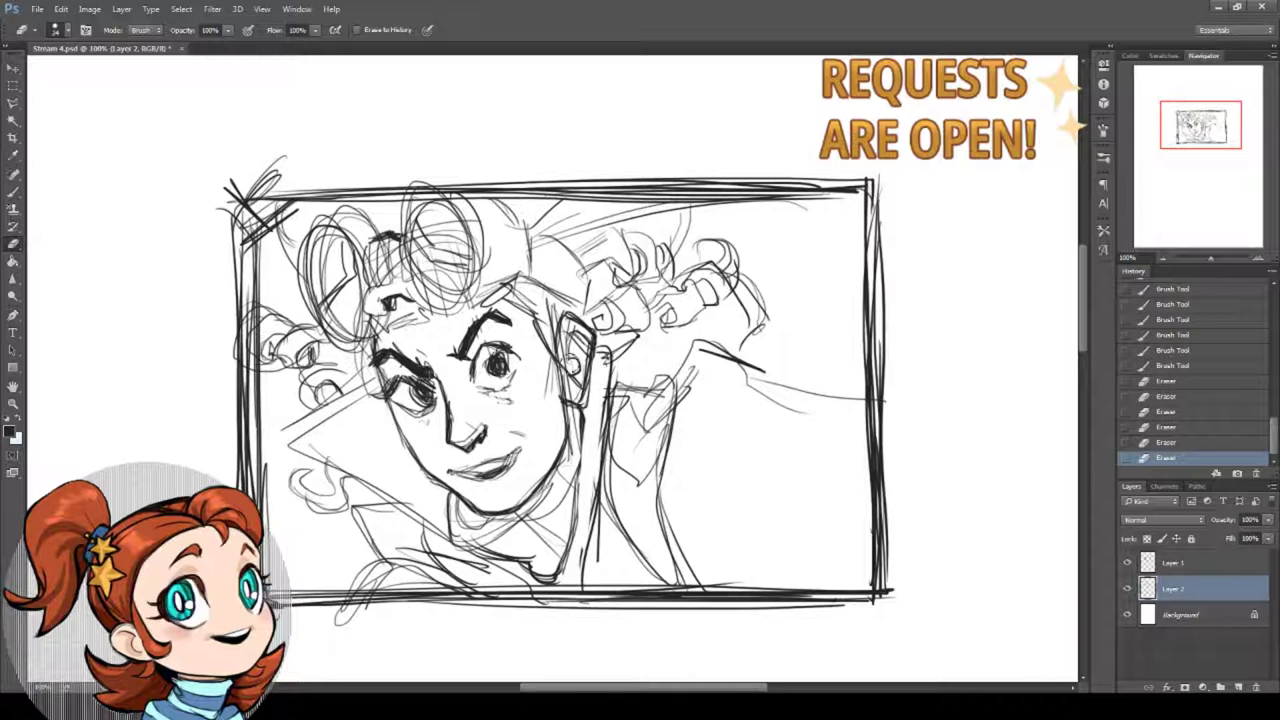
mouse_move(567, 325)
mouse_down()
mouse_move(578, 402)
mouse_move(573, 386)
mouse_up()
drag(574, 390, 568, 332)
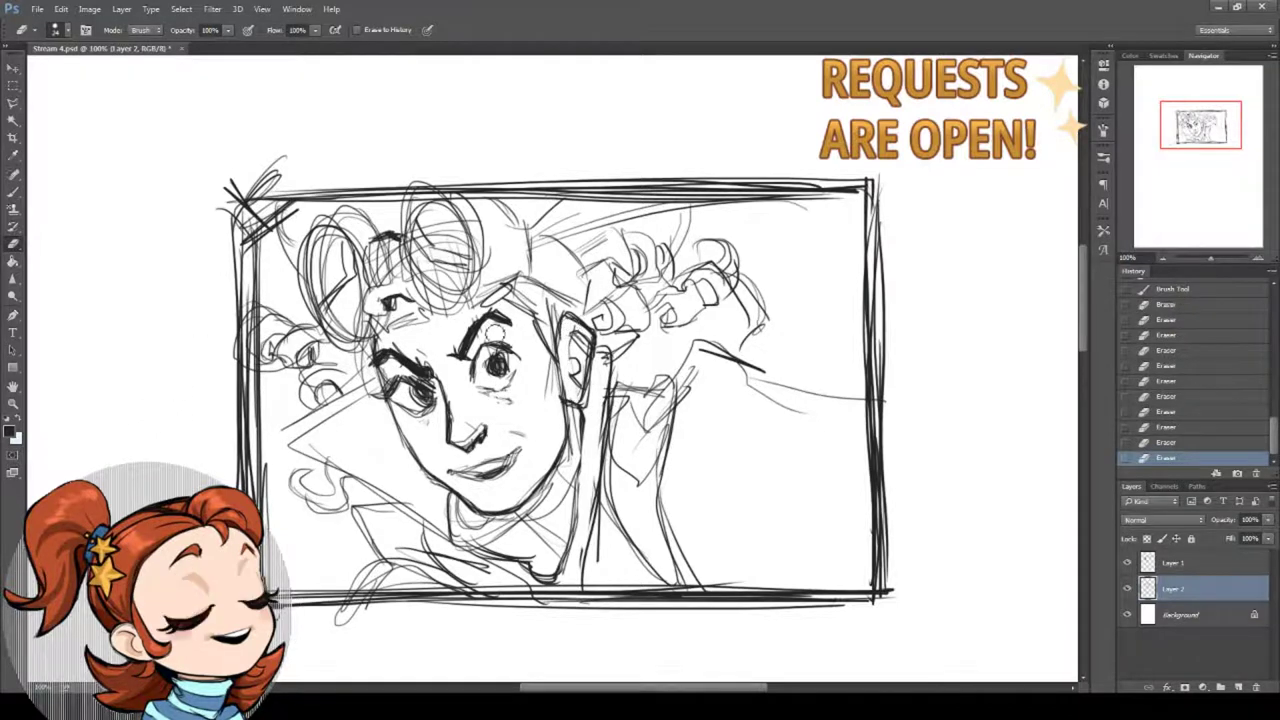
drag(480, 348, 484, 338)
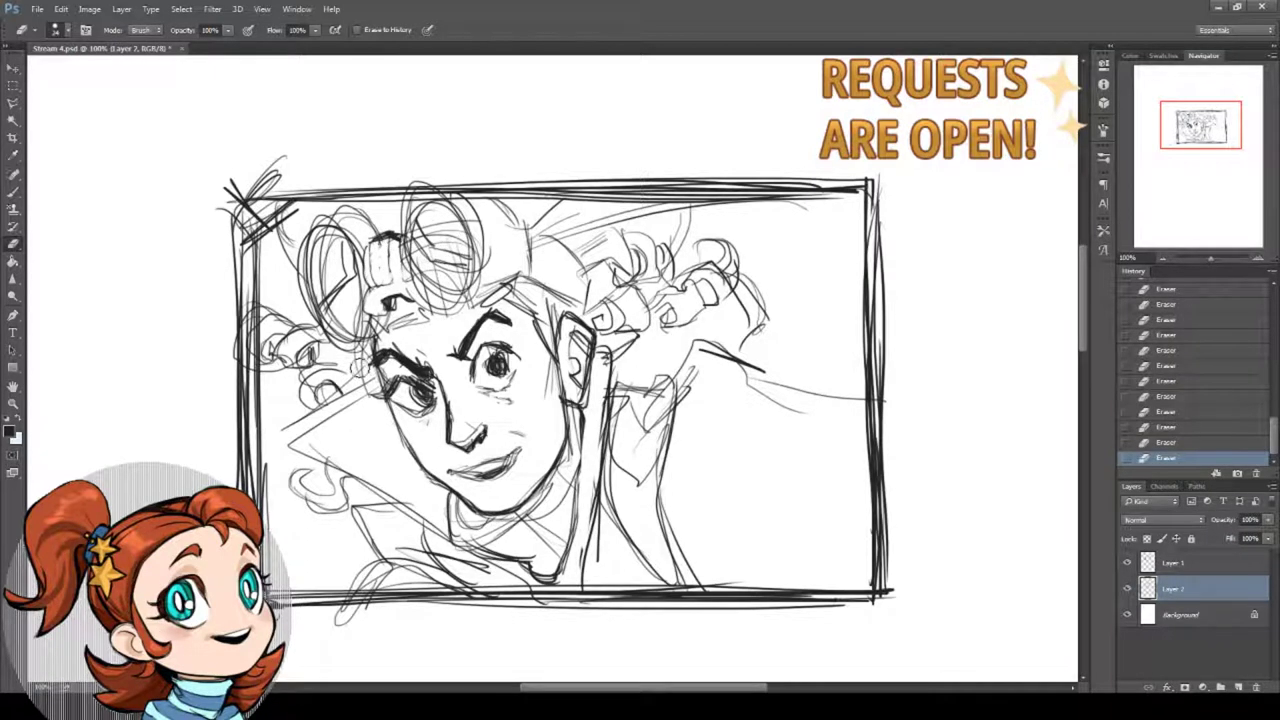
Outline the left collar point with bold strokes from its tip up to the cheek and down toward the shoulder.
key(b)
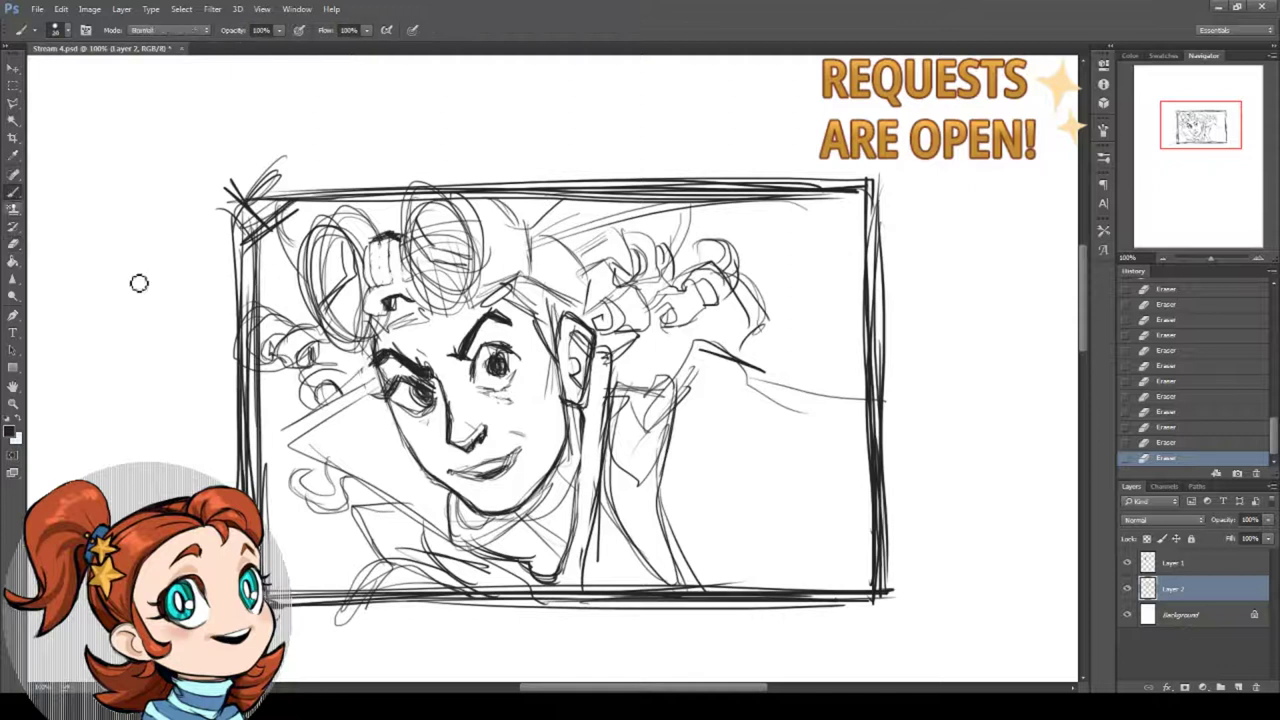
drag(284, 432, 288, 444)
mouse_move(283, 434)
mouse_down()
mouse_move(289, 445)
mouse_move(285, 433)
mouse_up()
drag(286, 432, 376, 374)
drag(334, 400, 378, 374)
drag(288, 446, 350, 475)
mouse_move(334, 466)
mouse_down()
mouse_move(424, 522)
mouse_move(372, 545)
mouse_move(355, 592)
mouse_up()
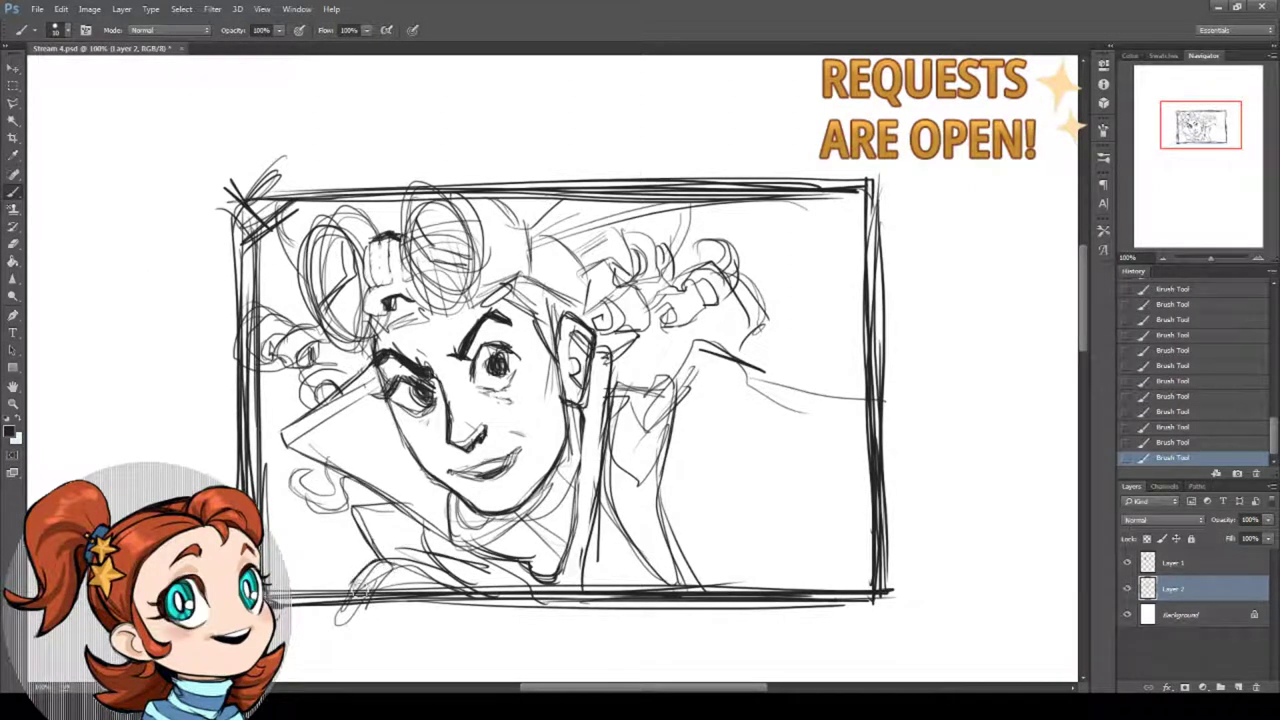
Erase the guidelines crossing the neck below the chin and touch up the eye area.
key(e)
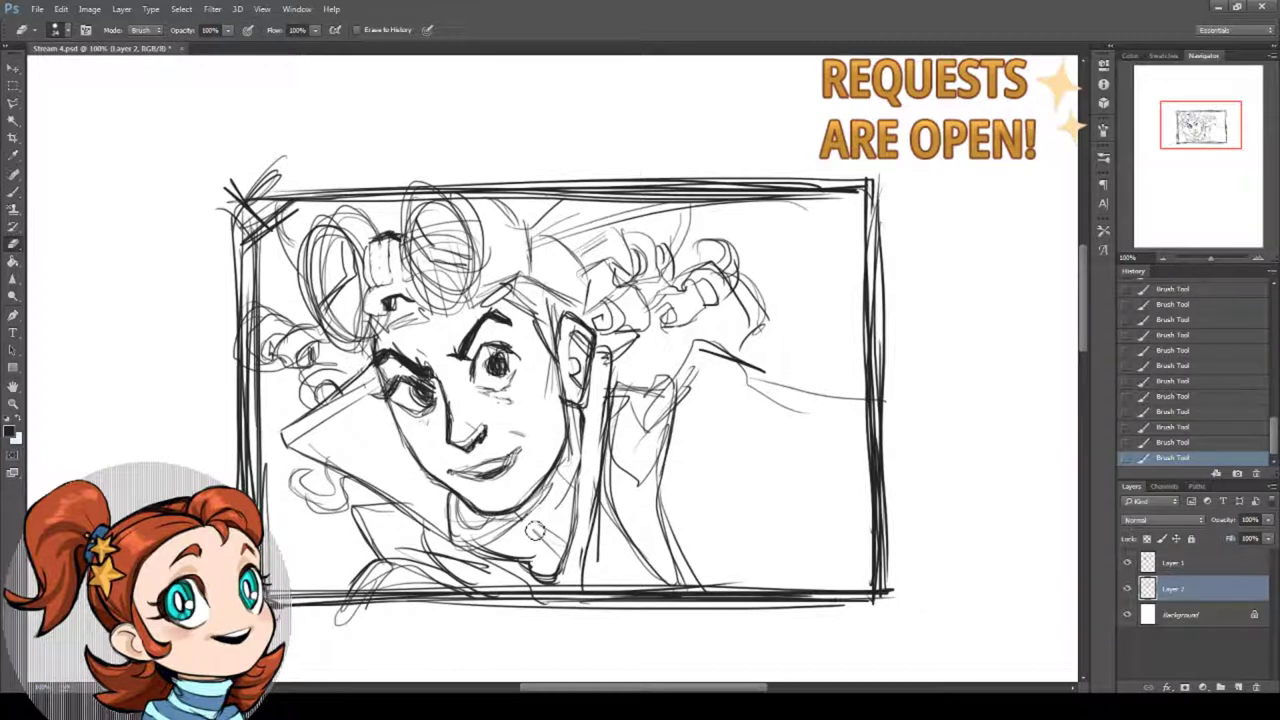
mouse_move(509, 523)
mouse_down()
mouse_move(531, 509)
mouse_move(517, 514)
mouse_up()
drag(517, 514, 490, 522)
drag(392, 380, 480, 386)
Redraw the right eye's upper lid and add eyelashes at its outer corner.
key(b)
mouse_move(473, 366)
mouse_down()
mouse_move(474, 378)
mouse_move(482, 356)
mouse_up()
mouse_move(480, 358)
mouse_down()
mouse_move(526, 364)
mouse_move(510, 366)
mouse_up()
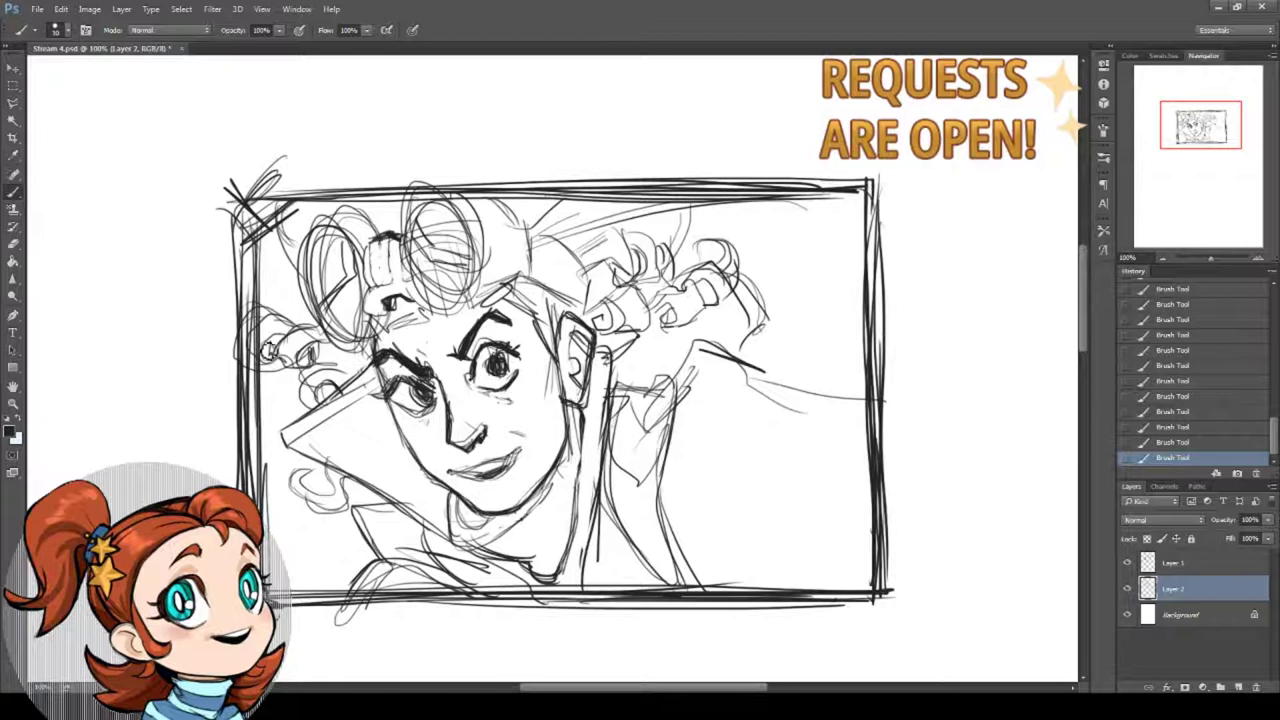
Select the lower lid of the left eye with the Polygonal Lasso and nudge it slightly upward.
key(l)
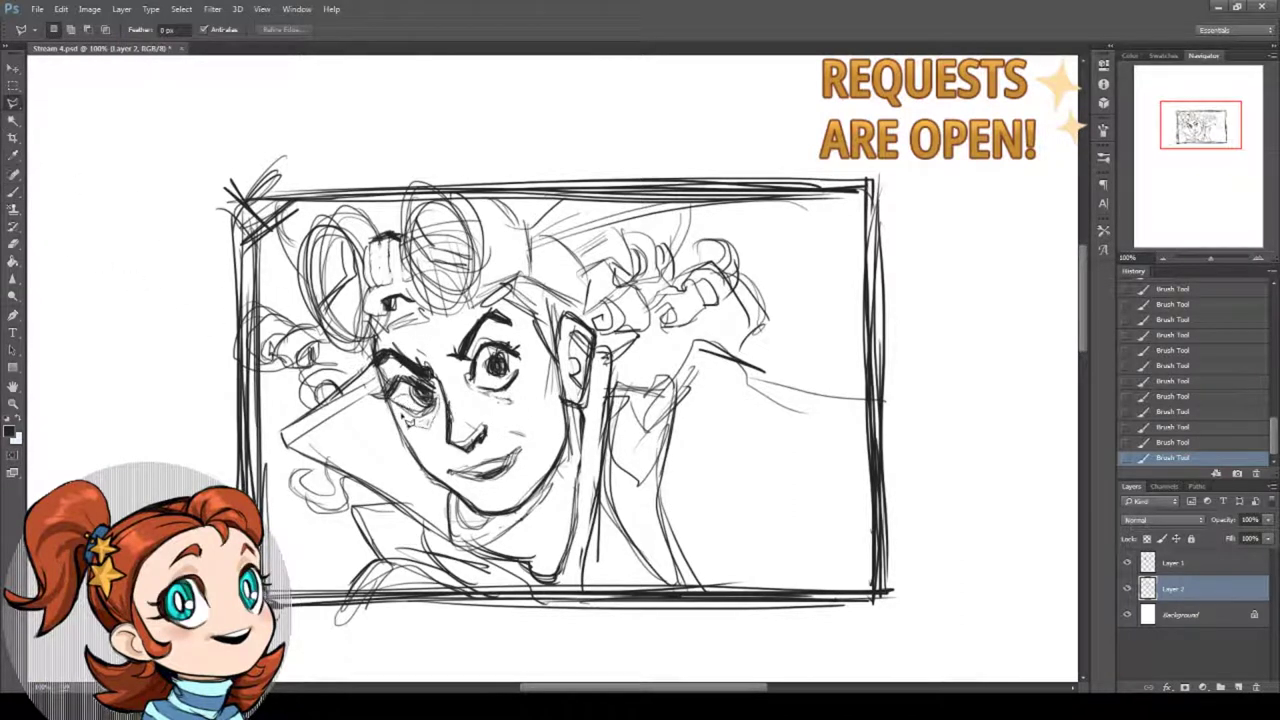
click(390, 399)
key(v)
drag(417, 455, 418, 450)
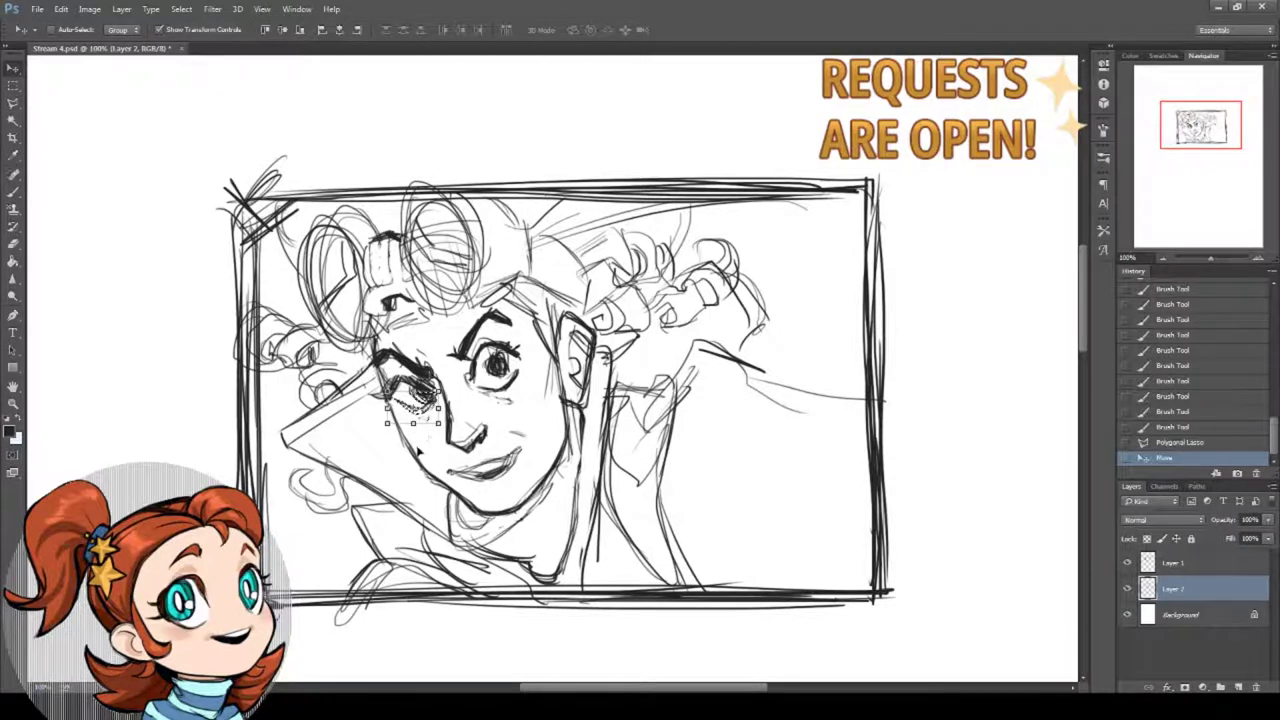
click(13, 104)
click(39, 220)
Redraw the left eye's iris, lid and outer lashes with bold strokes, cleaning up the outer corner.
click(13, 192)
drag(434, 386, 436, 404)
mouse_move(428, 394)
mouse_down()
mouse_move(431, 405)
mouse_move(406, 402)
mouse_up()
drag(391, 384, 397, 392)
drag(385, 380, 393, 394)
drag(394, 378, 386, 390)
mouse_move(384, 378)
mouse_down()
mouse_move(390, 392)
mouse_move(372, 398)
mouse_move(396, 408)
mouse_up()
key(e)
click(13, 192)
drag(392, 400, 399, 420)
drag(390, 394, 396, 408)
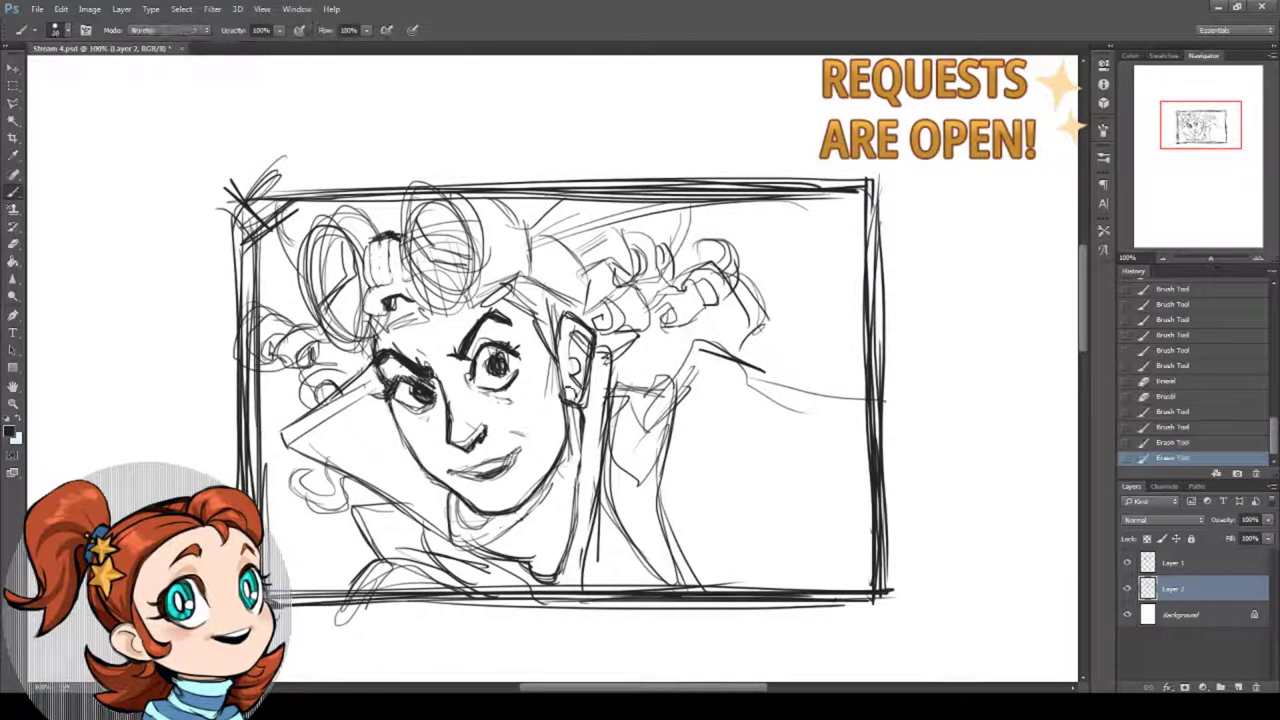
Touch up the right eye's lower lid and inner corner, erasing excess lines around the iris.
drag(507, 397, 498, 402)
drag(491, 393, 485, 396)
click(11, 229)
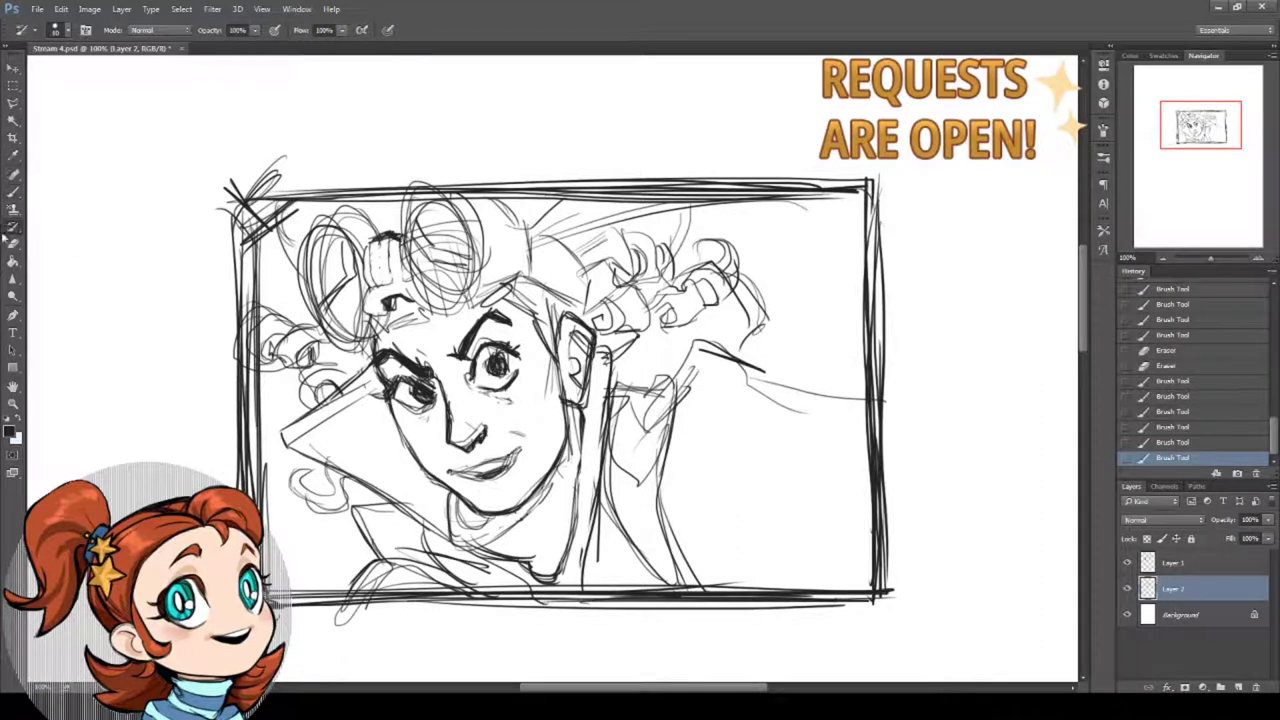
key(e)
drag(488, 344, 508, 368)
click(13, 192)
drag(465, 362, 468, 370)
Define the goggles' nose bridge on the forehead and darken the lower rims of both lenses.
mouse_move(390, 326)
mouse_down()
mouse_move(378, 332)
mouse_move(427, 326)
mouse_move(414, 305)
mouse_up()
drag(414, 305, 403, 315)
mouse_move(374, 316)
mouse_down()
mouse_move(414, 334)
mouse_move(404, 326)
mouse_up()
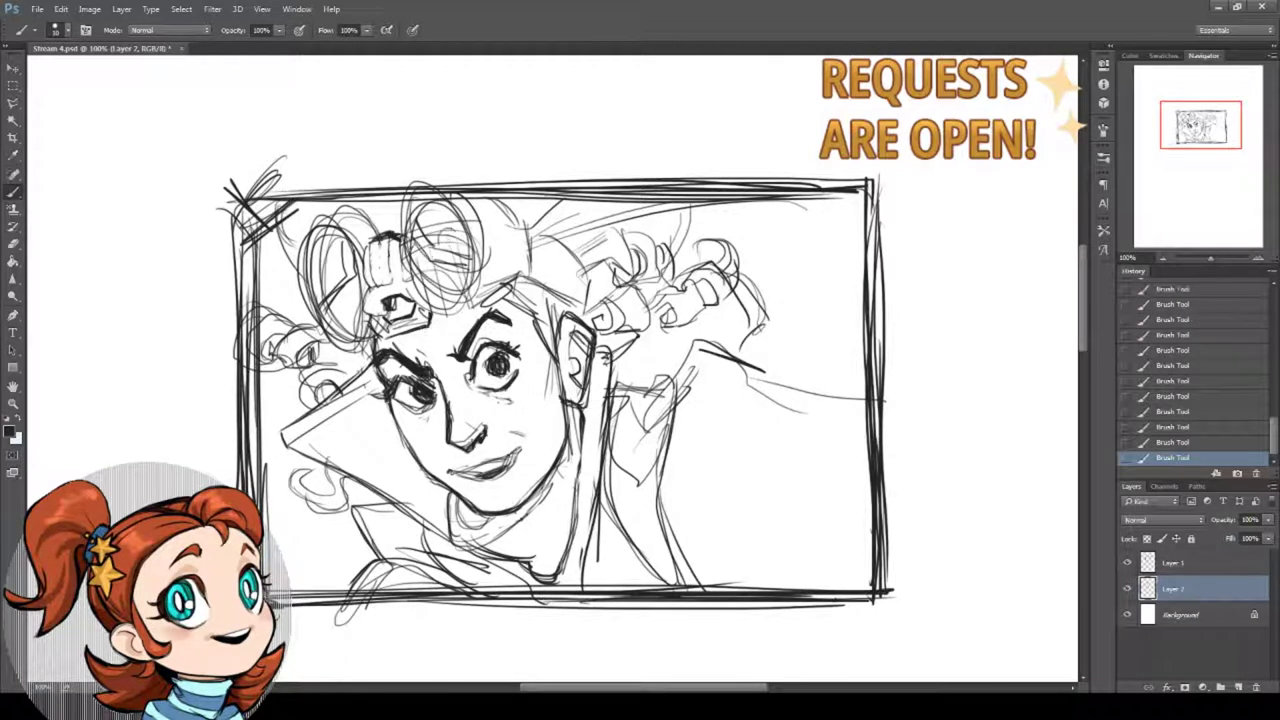
drag(357, 285, 331, 309)
drag(433, 312, 476, 304)
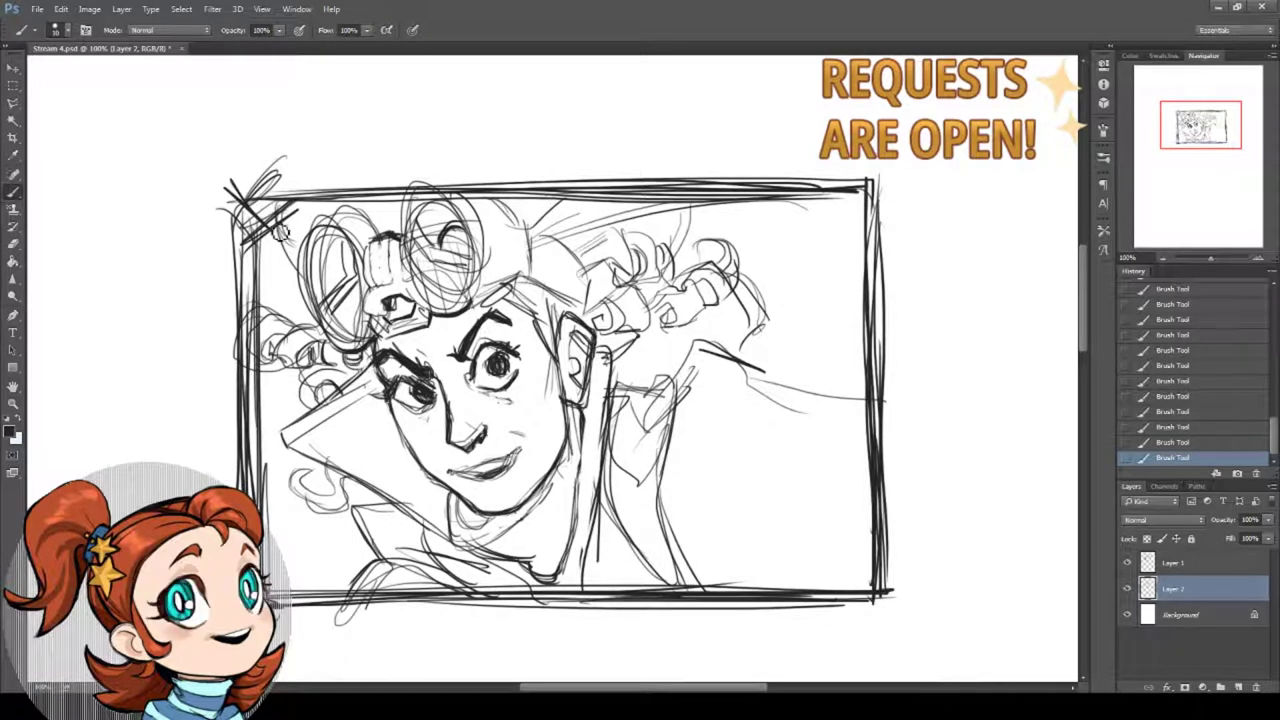
Add dark curls in the frame's upper left corner behind the goggles and in the hair right of the head.
drag(298, 246, 298, 284)
mouse_move(316, 231)
mouse_down()
mouse_move(309, 208)
mouse_move(289, 222)
mouse_move(298, 238)
mouse_move(318, 220)
mouse_up()
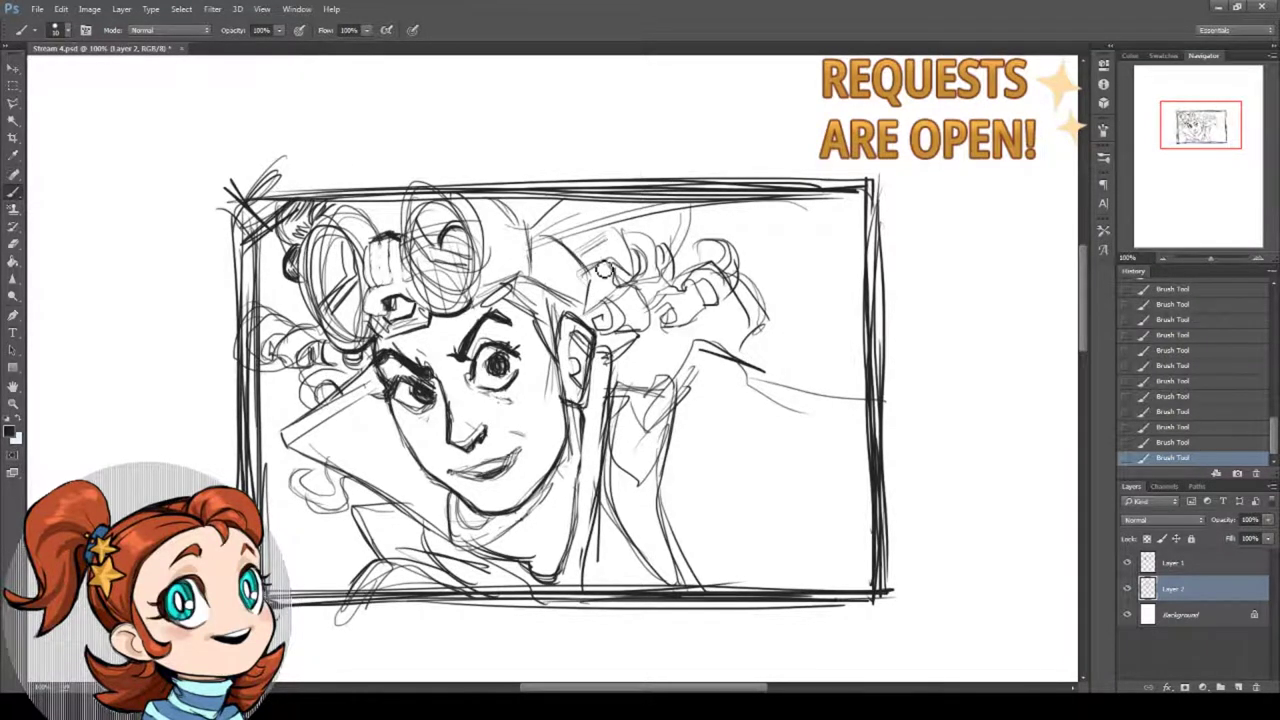
drag(632, 279, 618, 281)
drag(637, 252, 645, 272)
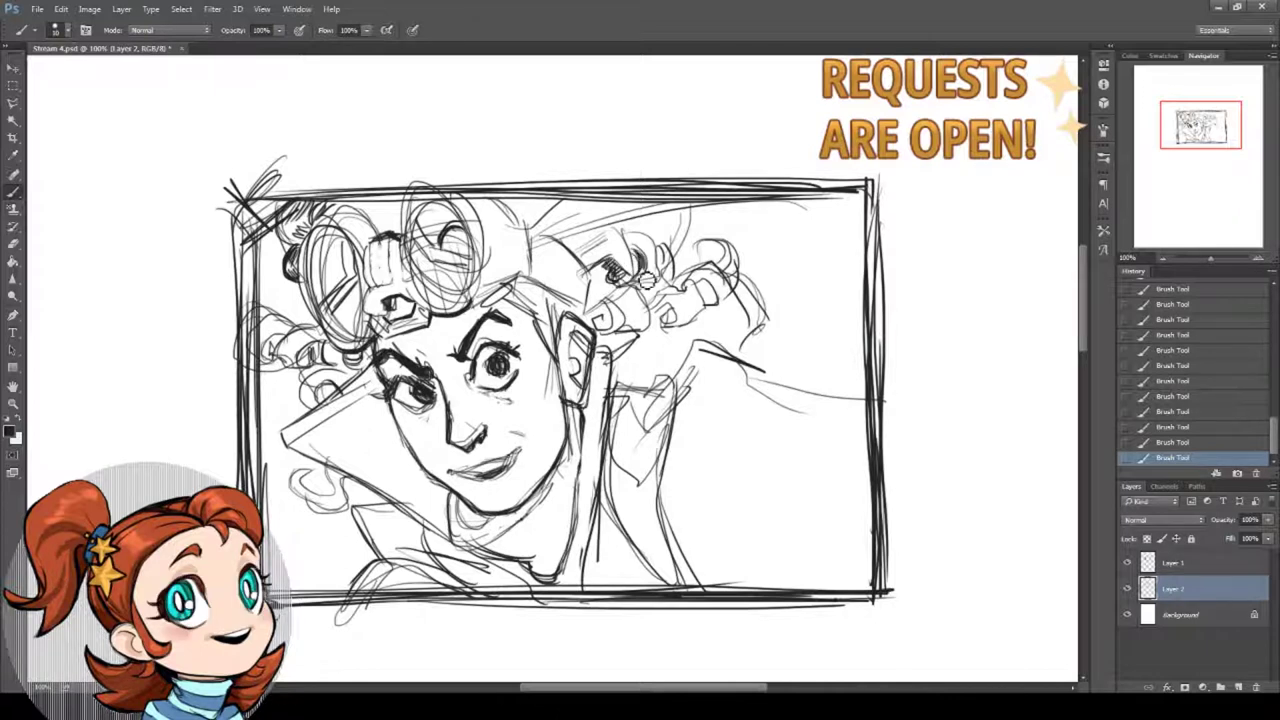
Erase the rough lower lip and redraw it, adding short strokes for the chin crease and the jaw edge.
drag(518, 313, 481, 241)
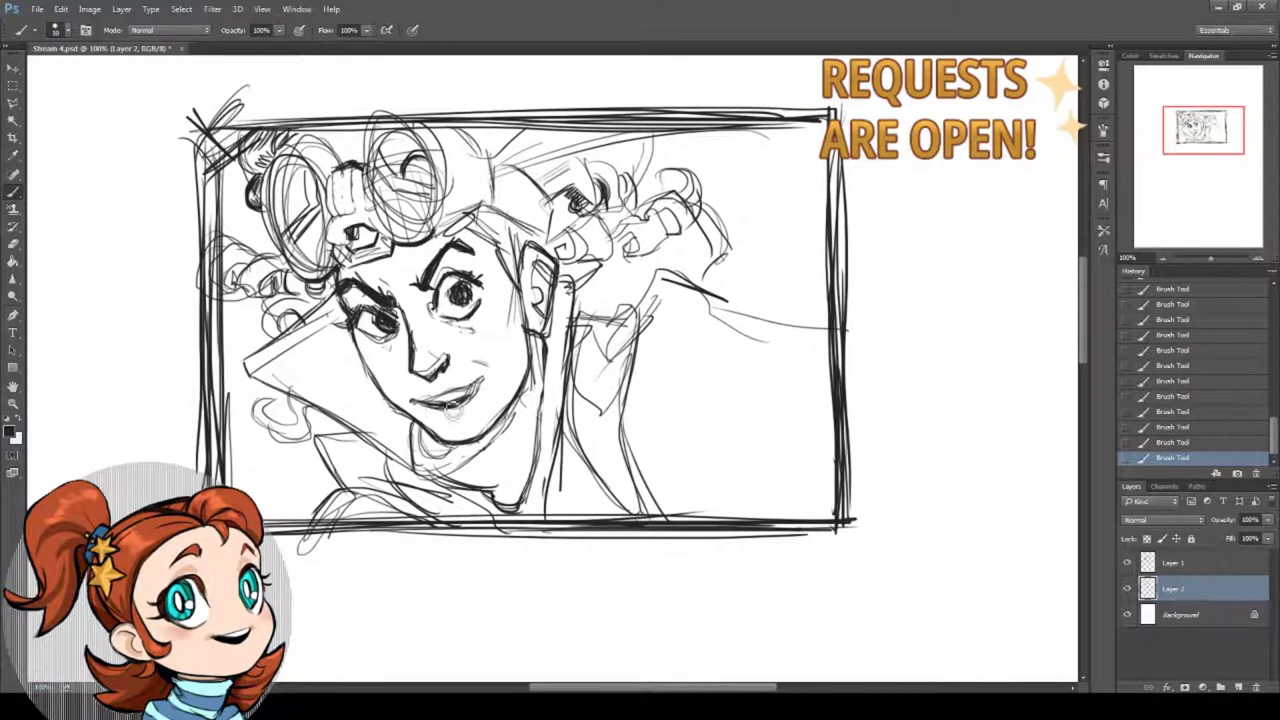
click(12, 243)
mouse_move(446, 406)
mouse_down()
mouse_move(461, 394)
mouse_move(437, 403)
mouse_up()
drag(436, 403, 456, 406)
click(13, 192)
drag(436, 406, 464, 404)
mouse_move(462, 404)
mouse_down()
mouse_move(434, 404)
mouse_move(459, 424)
mouse_up()
drag(447, 426, 467, 423)
drag(464, 424, 476, 420)
drag(484, 440, 499, 435)
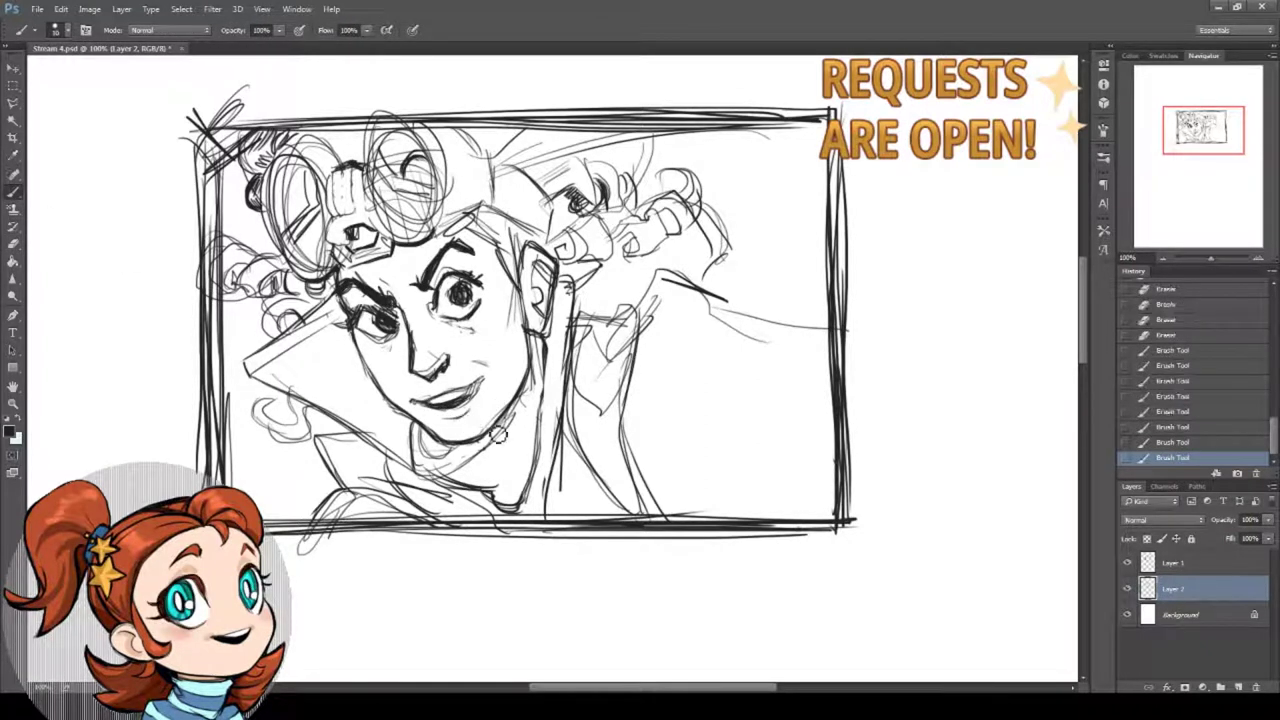
Add a bold stroke at the lower left collar and sketch fabric folds converging at the right armpit.
mouse_move(413, 440)
mouse_down()
mouse_move(440, 485)
mouse_move(486, 495)
mouse_move(398, 476)
mouse_up()
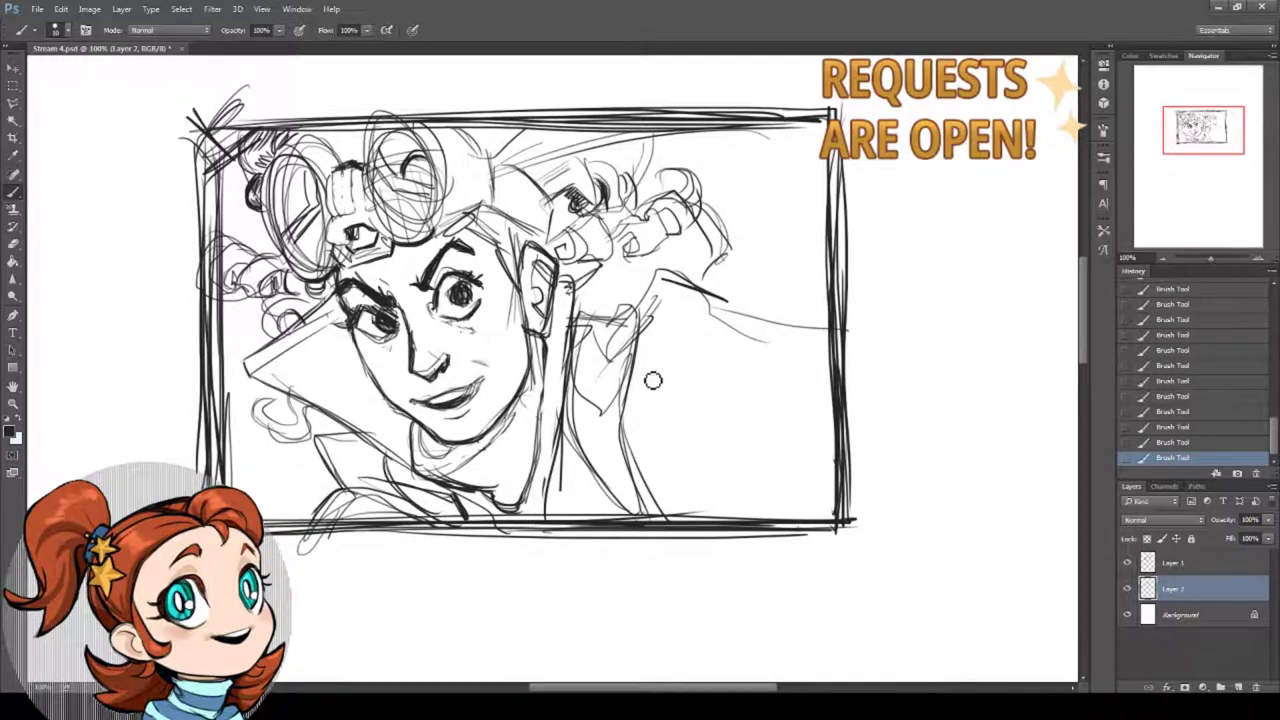
drag(654, 372, 690, 410)
drag(664, 418, 688, 425)
drag(752, 348, 698, 416)
drag(738, 322, 692, 422)
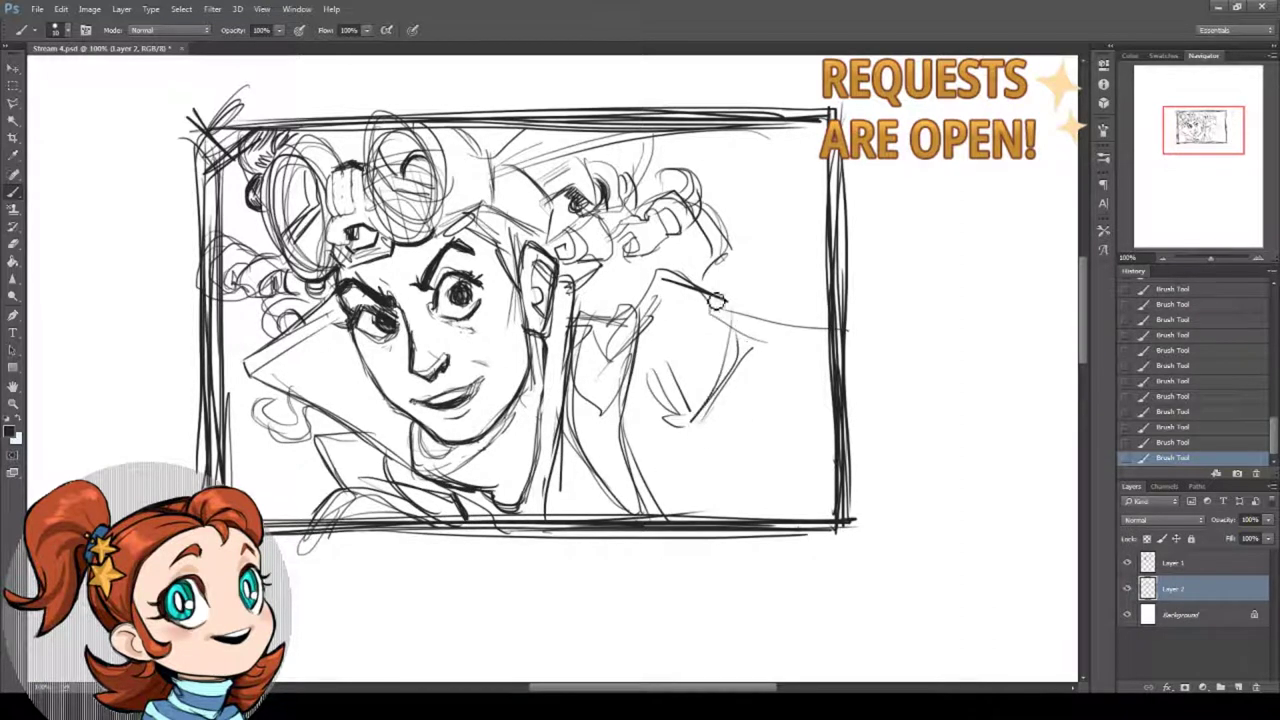
drag(713, 303, 710, 402)
drag(733, 300, 745, 327)
drag(762, 380, 706, 420)
drag(745, 402, 705, 424)
Draw the right shoulder line and the arm's lower edge out to the frame, plus the bold side of the torso.
drag(744, 318, 842, 335)
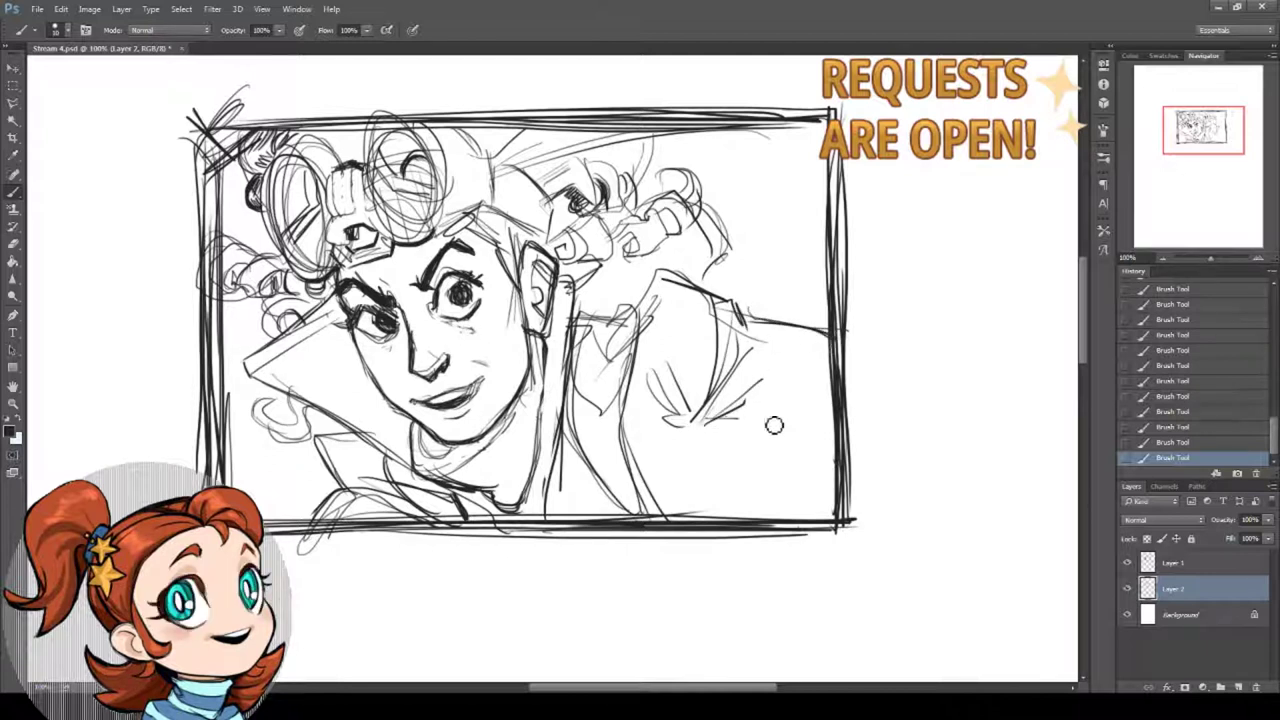
drag(692, 411, 826, 416)
mouse_move(740, 417)
mouse_down()
mouse_move(833, 412)
mouse_move(752, 494)
mouse_move(757, 528)
mouse_up()
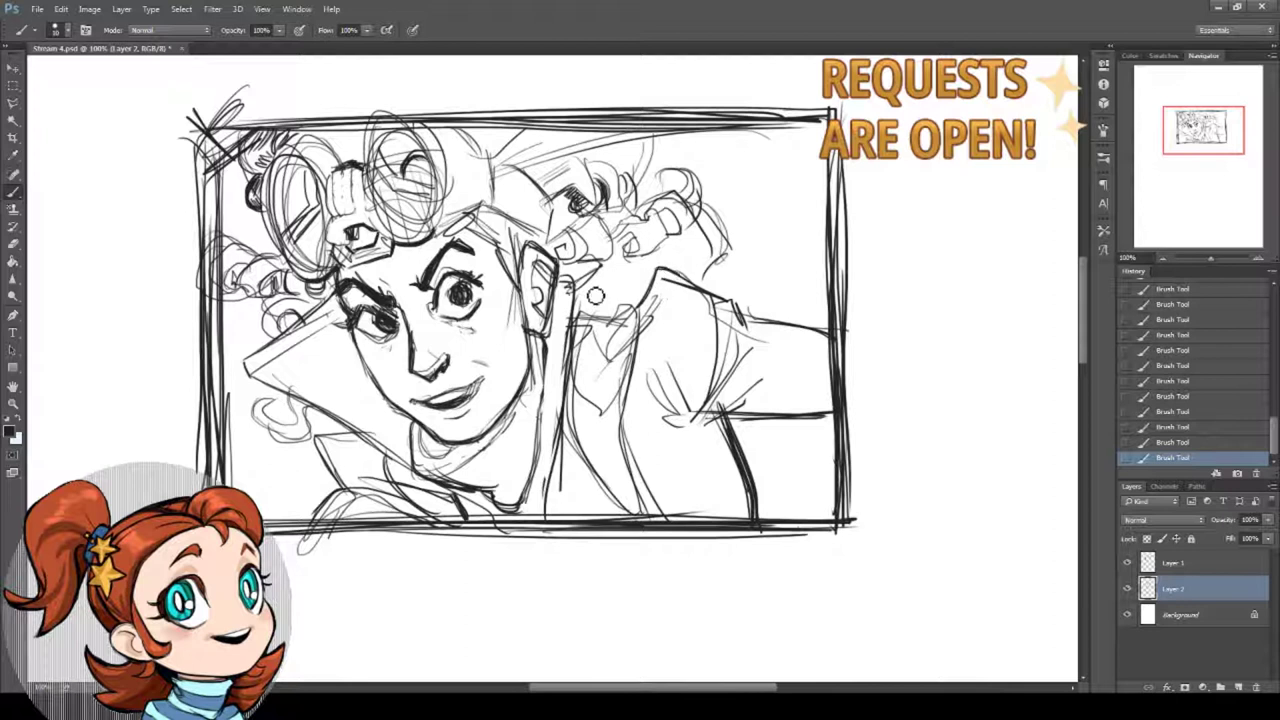
Fill in curls behind the ear and sweep a bold curve from the goggles to the frame's upper right corner.
mouse_move(595, 296)
mouse_down()
mouse_move(585, 282)
mouse_move(615, 266)
mouse_move(635, 305)
mouse_up()
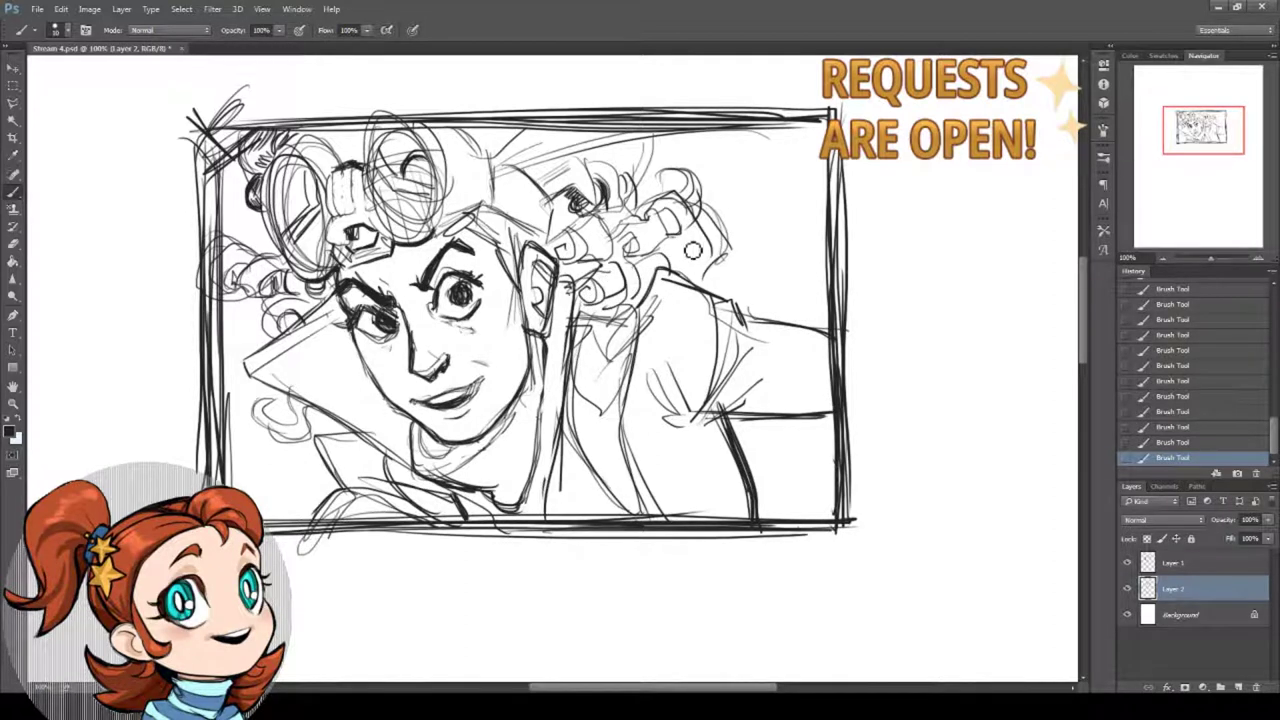
drag(692, 250, 718, 240)
drag(605, 165, 632, 145)
mouse_move(478, 138)
mouse_down()
mouse_move(462, 195)
mouse_move(487, 147)
mouse_move(477, 194)
mouse_move(492, 199)
mouse_move(598, 152)
mouse_move(700, 135)
mouse_move(830, 170)
mouse_move(800, 152)
mouse_move(824, 180)
mouse_up()
drag(477, 236, 452, 230)
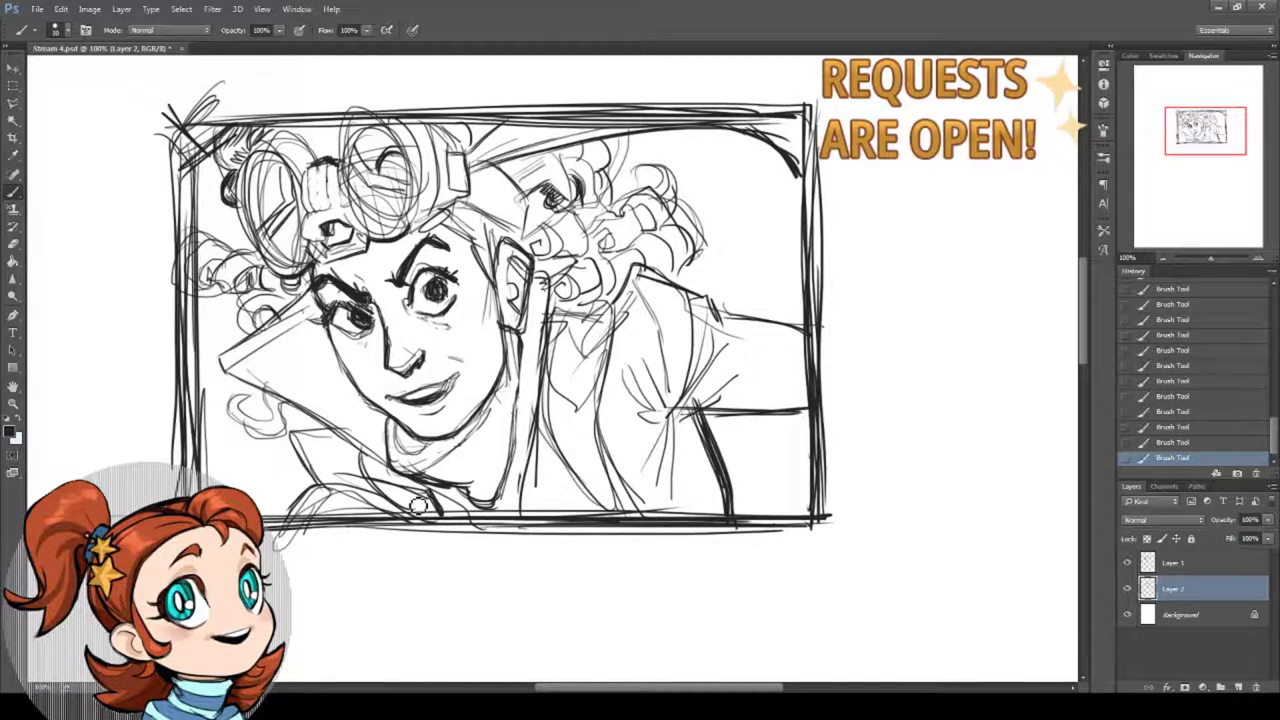
Erase stray marks around the right eye, below the left eye and along the goggles' lower edge.
click(13, 244)
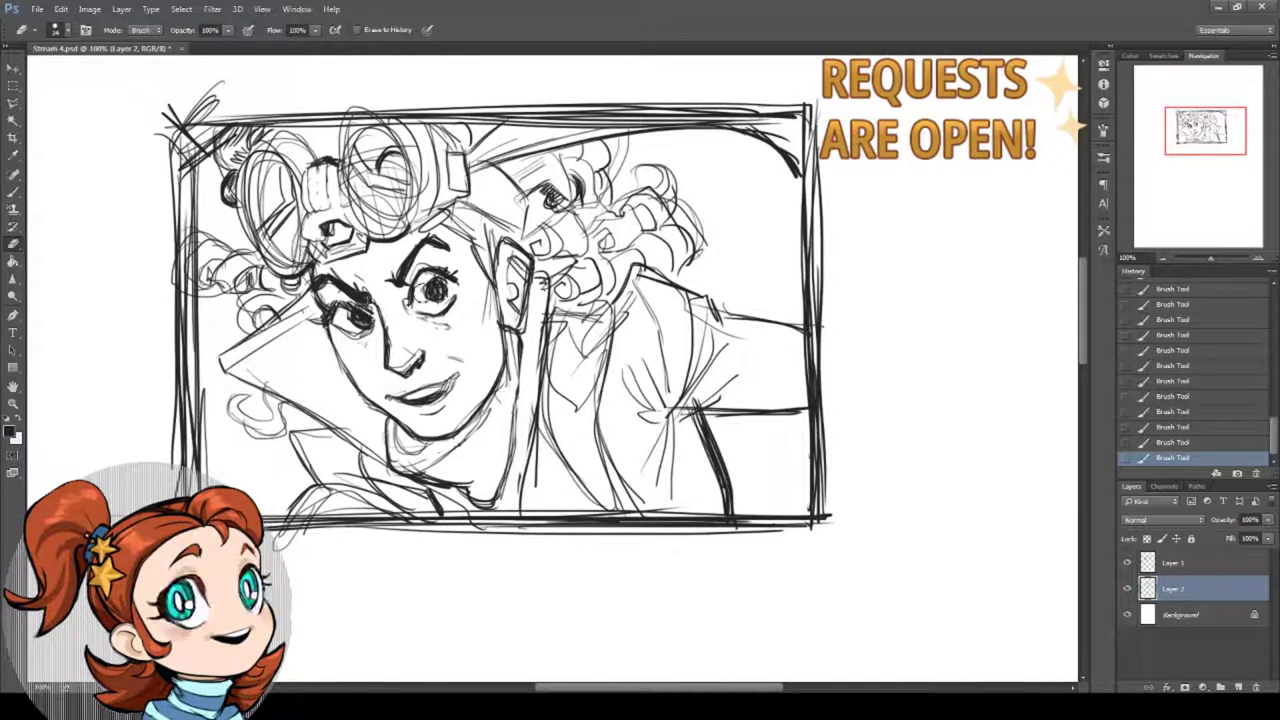
drag(421, 287, 420, 298)
drag(423, 292, 422, 303)
drag(426, 296, 438, 308)
mouse_move(432, 307)
mouse_down()
mouse_move(454, 300)
mouse_move(430, 290)
mouse_up()
mouse_move(362, 344)
mouse_down()
mouse_move(372, 350)
mouse_move(356, 346)
mouse_up()
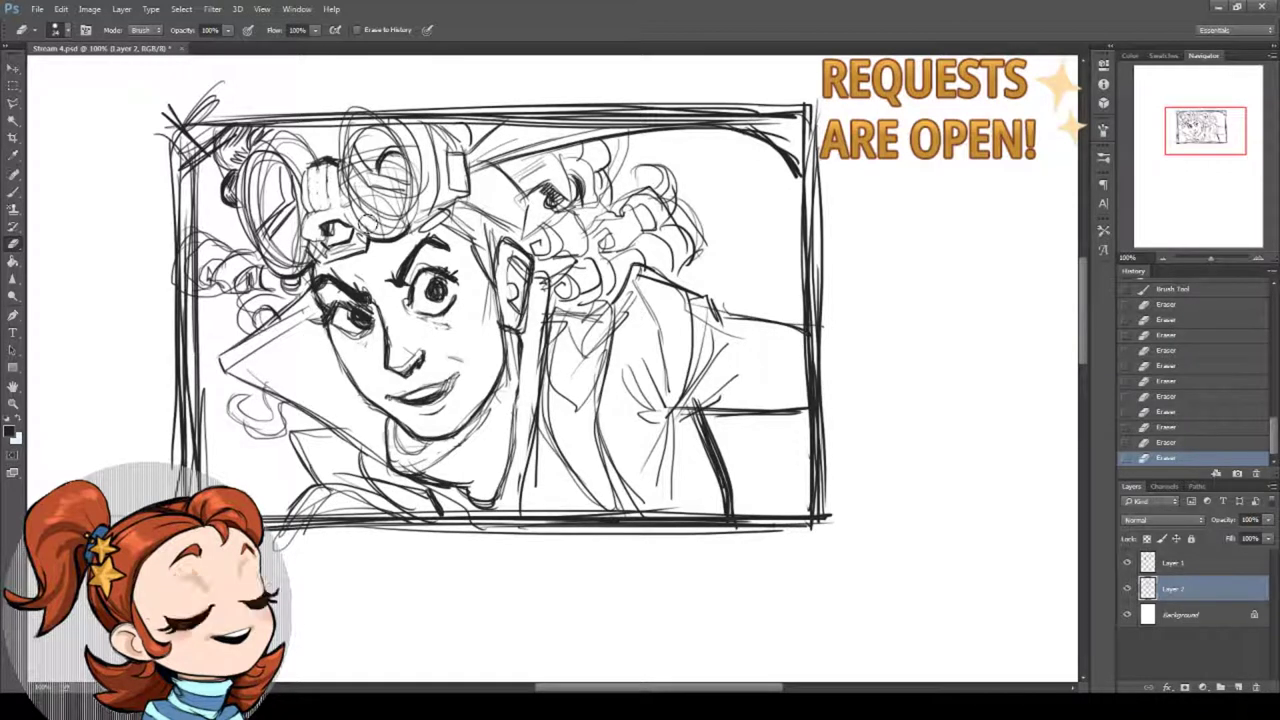
drag(398, 222, 358, 236)
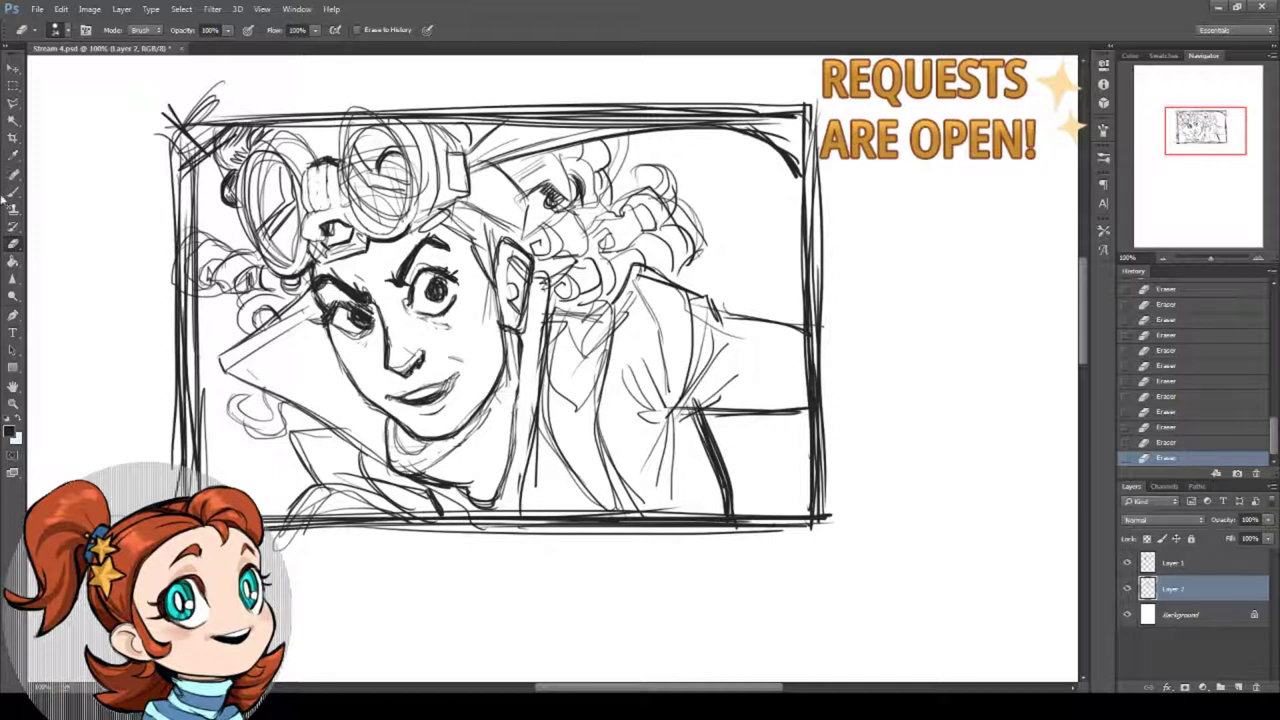
Touch up the nostril and draw the inner folds of the ear.
key(b)
mouse_move(414, 366)
mouse_down()
mouse_move(420, 380)
mouse_move(410, 374)
mouse_up()
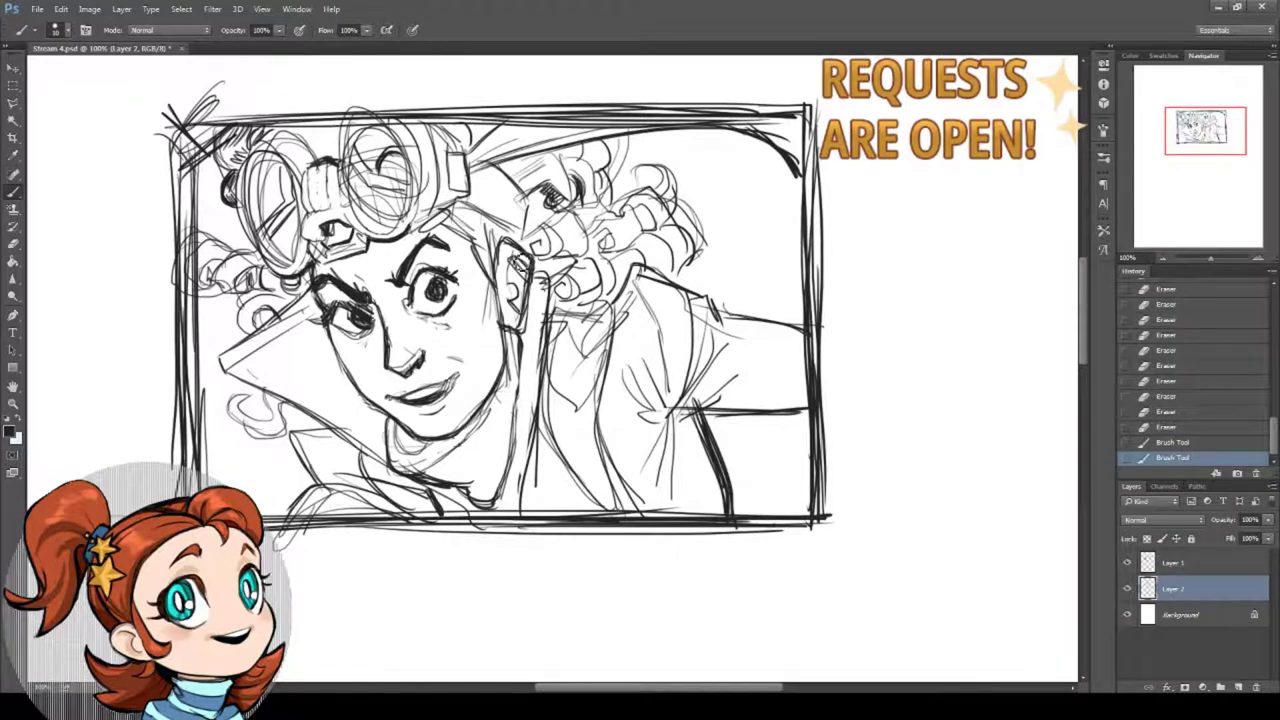
drag(504, 252, 518, 292)
drag(510, 278, 512, 292)
drag(512, 268, 515, 288)
mouse_move(510, 256)
mouse_down()
mouse_move(516, 288)
mouse_move(522, 272)
mouse_up()
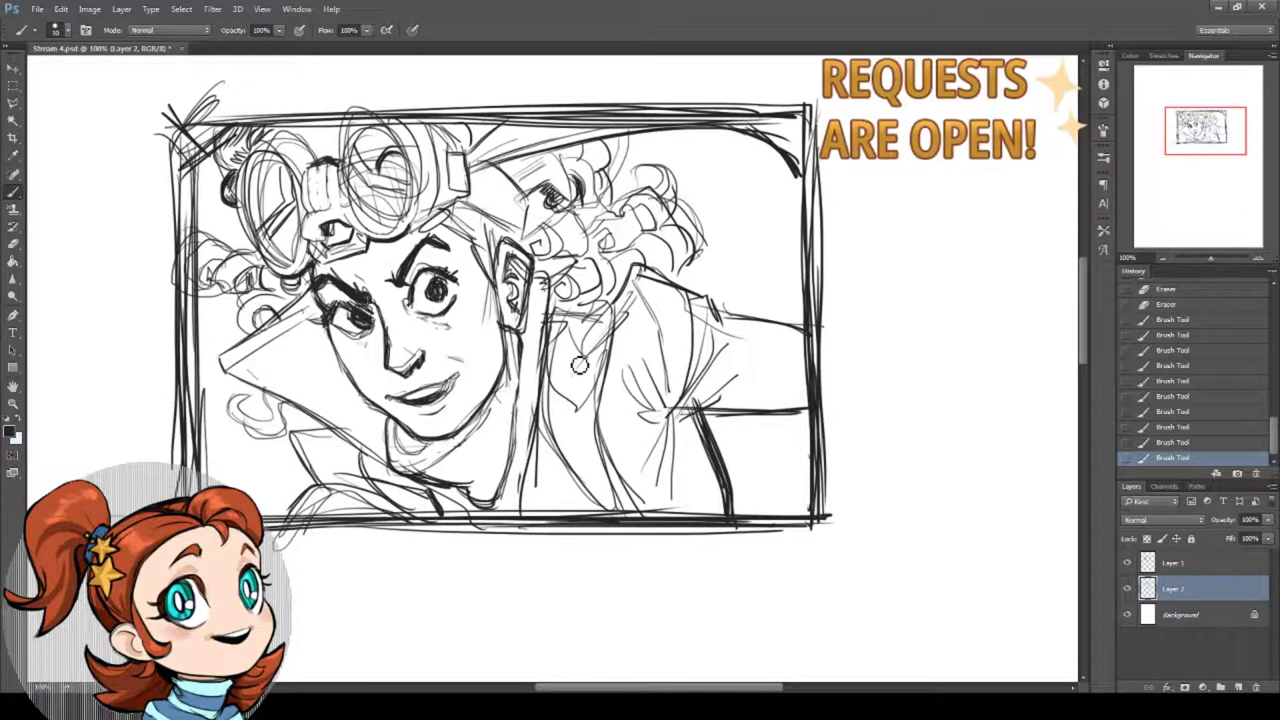
Erase the rough earlobe, redraw the ear's lower contour and reinforce the lines around the ear and nearby hair.
key(e)
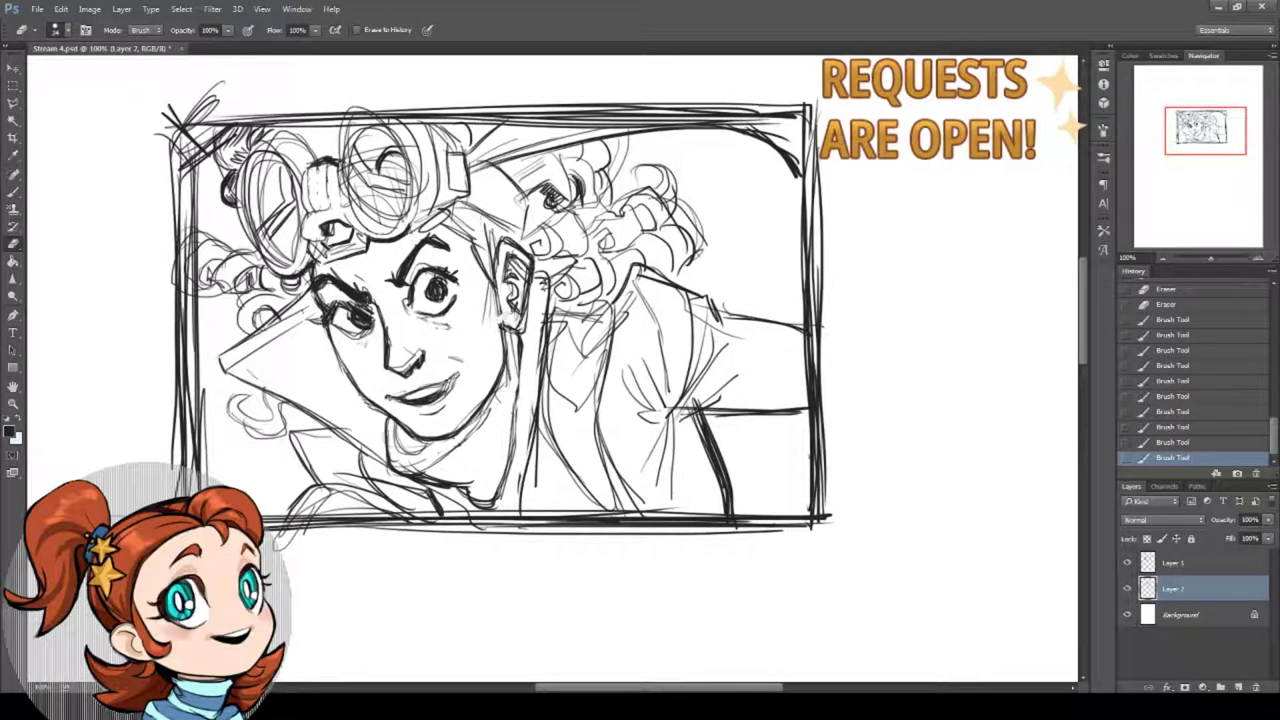
drag(498, 318, 514, 312)
key(b)
drag(511, 316, 450, 365)
drag(463, 261, 511, 294)
drag(492, 282, 515, 300)
drag(497, 279, 515, 300)
drag(514, 298, 521, 312)
mouse_move(523, 280)
mouse_down()
mouse_move(520, 314)
mouse_move(566, 296)
mouse_up()
Erase the stray lines around the lips and chin.
drag(425, 478, 419, 381)
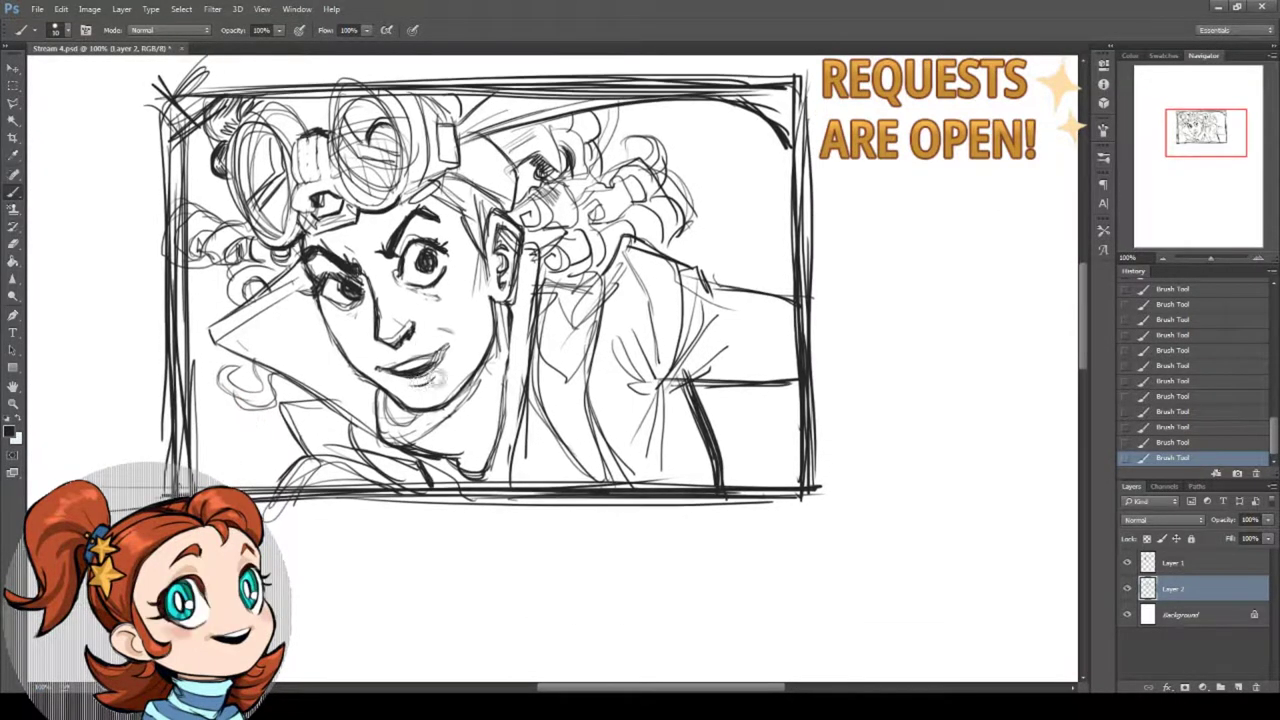
key(e)
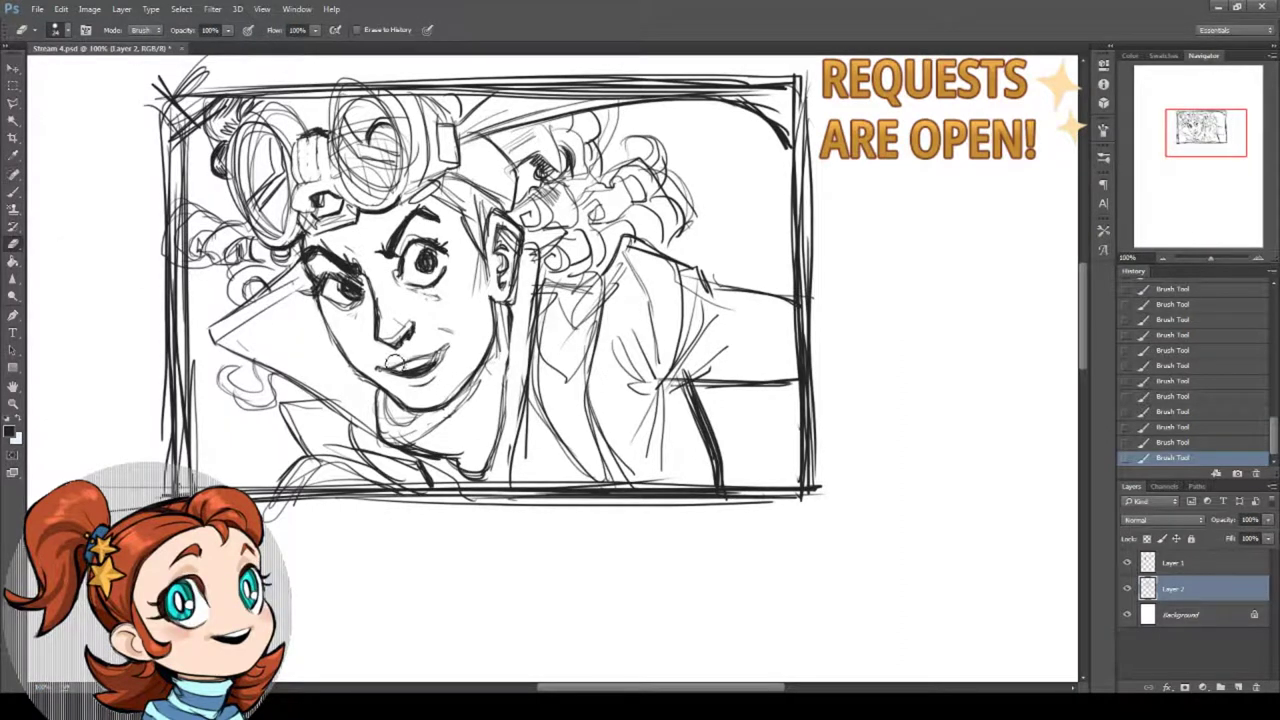
mouse_move(401, 358)
mouse_down()
mouse_move(433, 424)
mouse_move(388, 432)
mouse_move(396, 422)
mouse_up()
drag(396, 422, 342, 445)
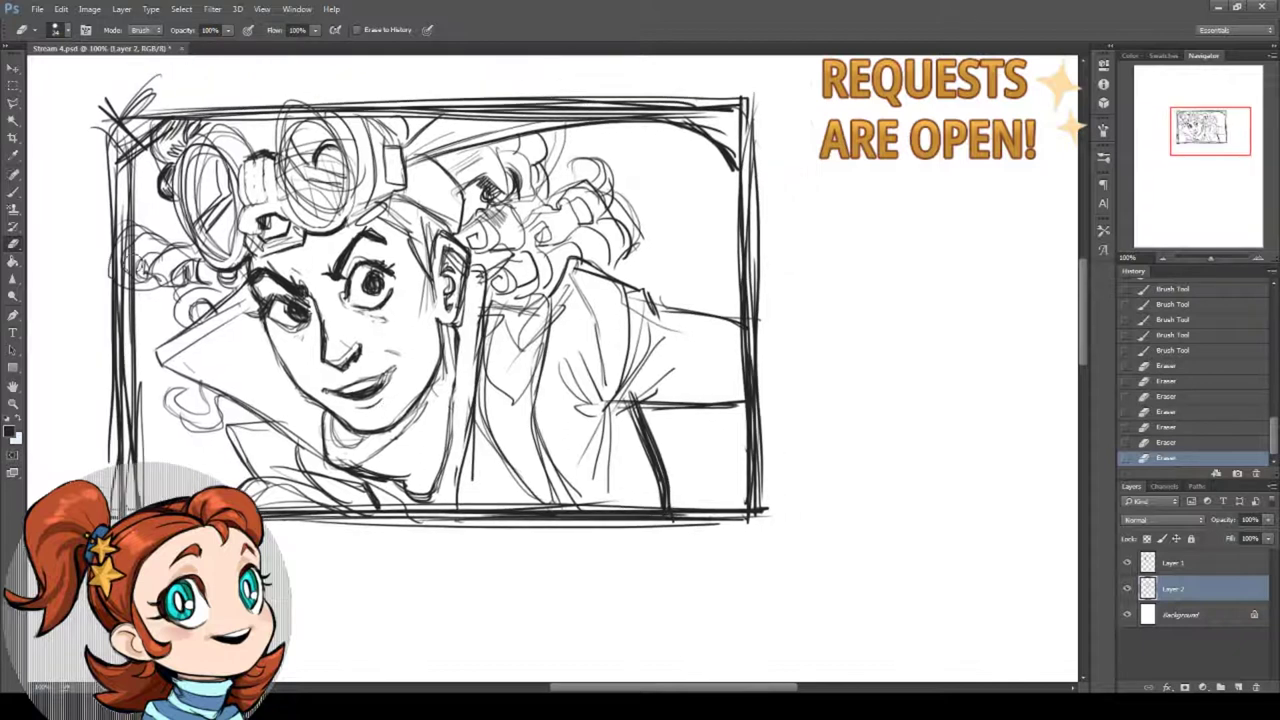
Outline the right lapel and coat opening with bold strokes down to the frame and darken the torso's side line.
click(14, 193)
drag(547, 303, 540, 329)
drag(562, 309, 529, 354)
drag(544, 334, 524, 371)
mouse_move(539, 354)
mouse_down()
mouse_move(525, 392)
mouse_move(544, 458)
mouse_up()
mouse_move(497, 306)
mouse_down()
mouse_move(549, 304)
mouse_move(541, 369)
mouse_up()
drag(540, 422, 581, 502)
drag(536, 481, 552, 512)
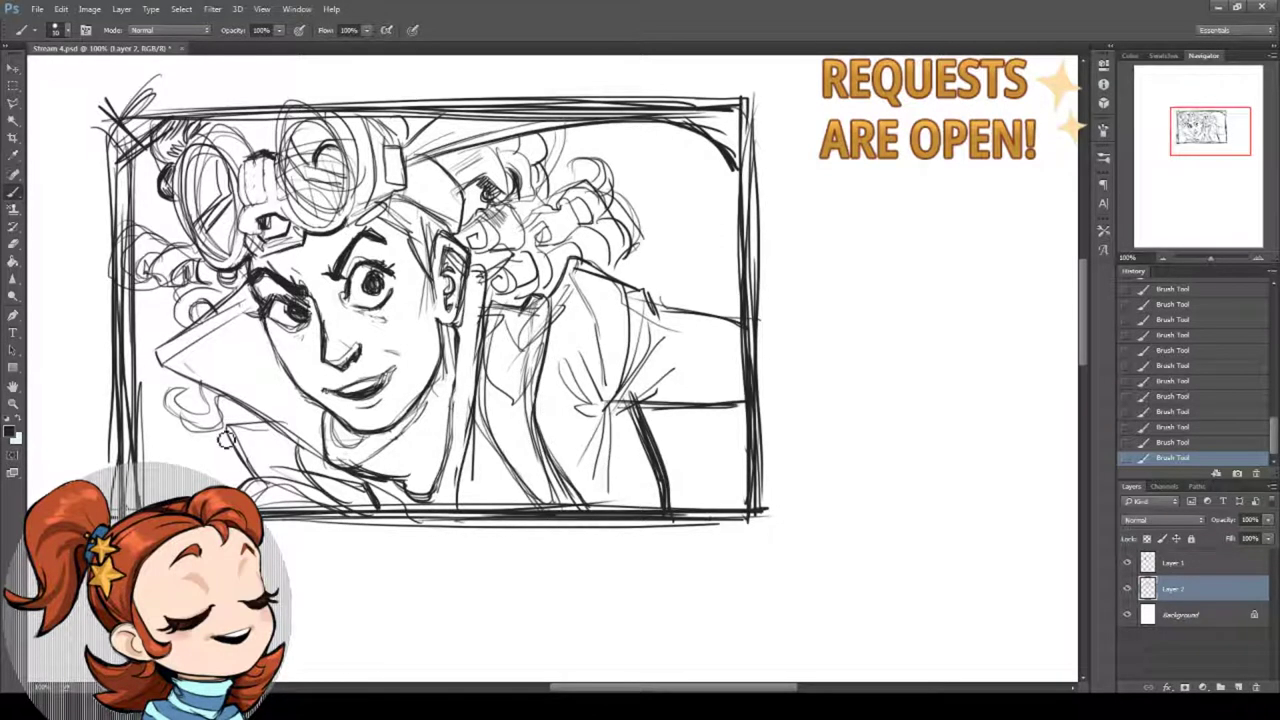
drag(369, 401, 389, 420)
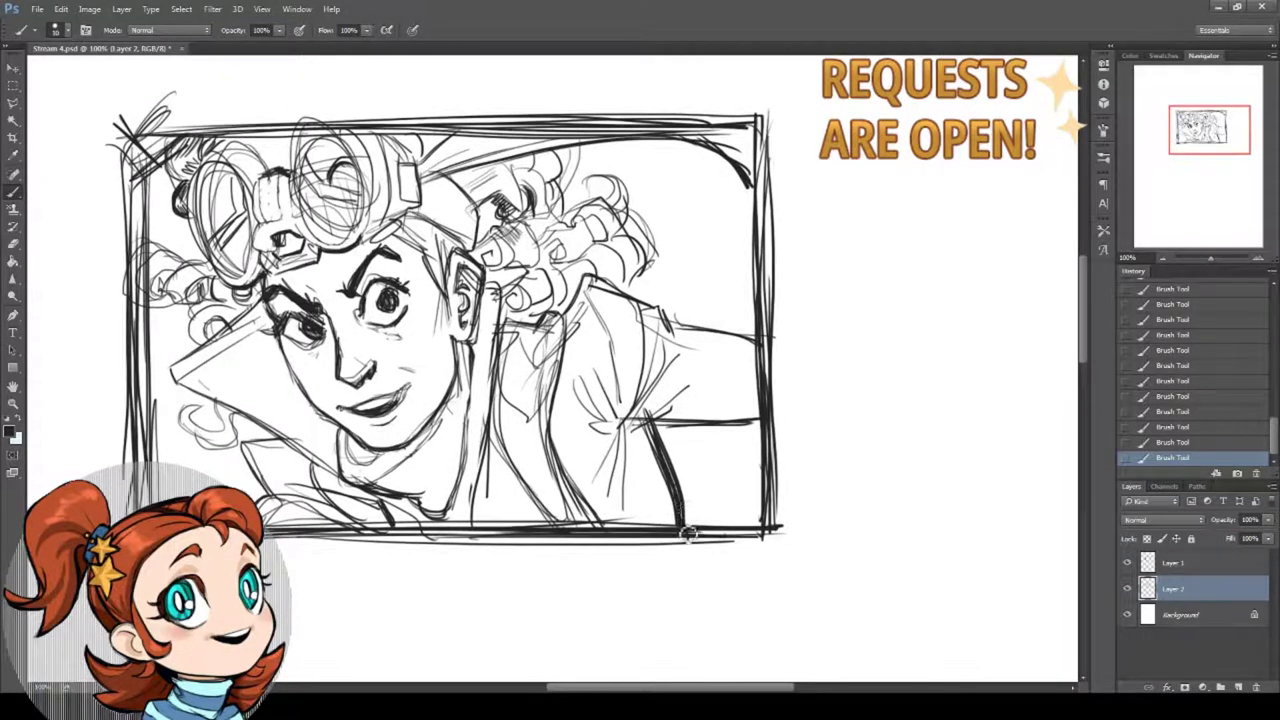
drag(684, 503, 691, 533)
drag(691, 439, 731, 449)
Clean up the right goggle lens by erasing its stray rim lines and redraw the outer rim.
key(e)
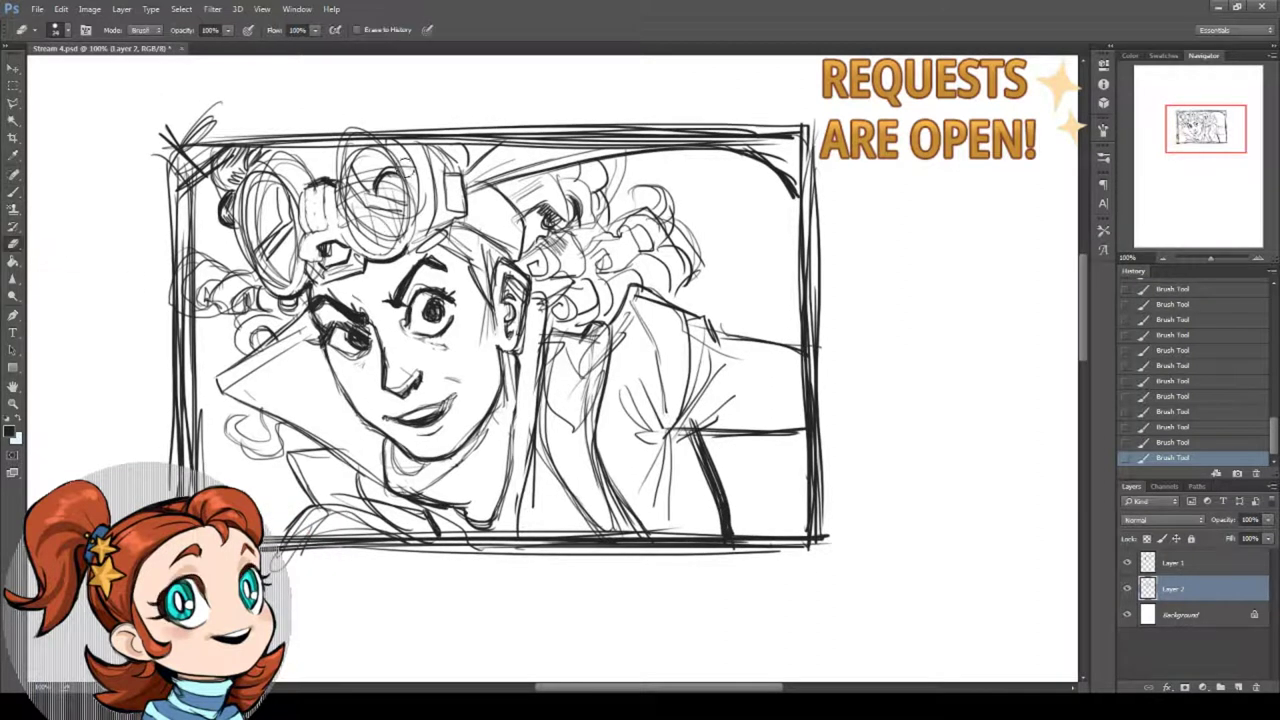
mouse_move(413, 176)
mouse_down()
mouse_move(415, 215)
mouse_move(413, 198)
mouse_up()
mouse_move(413, 181)
mouse_down()
mouse_move(417, 230)
mouse_move(426, 216)
mouse_move(418, 250)
mouse_up()
click(1162, 444)
key(b)
drag(418, 190, 418, 262)
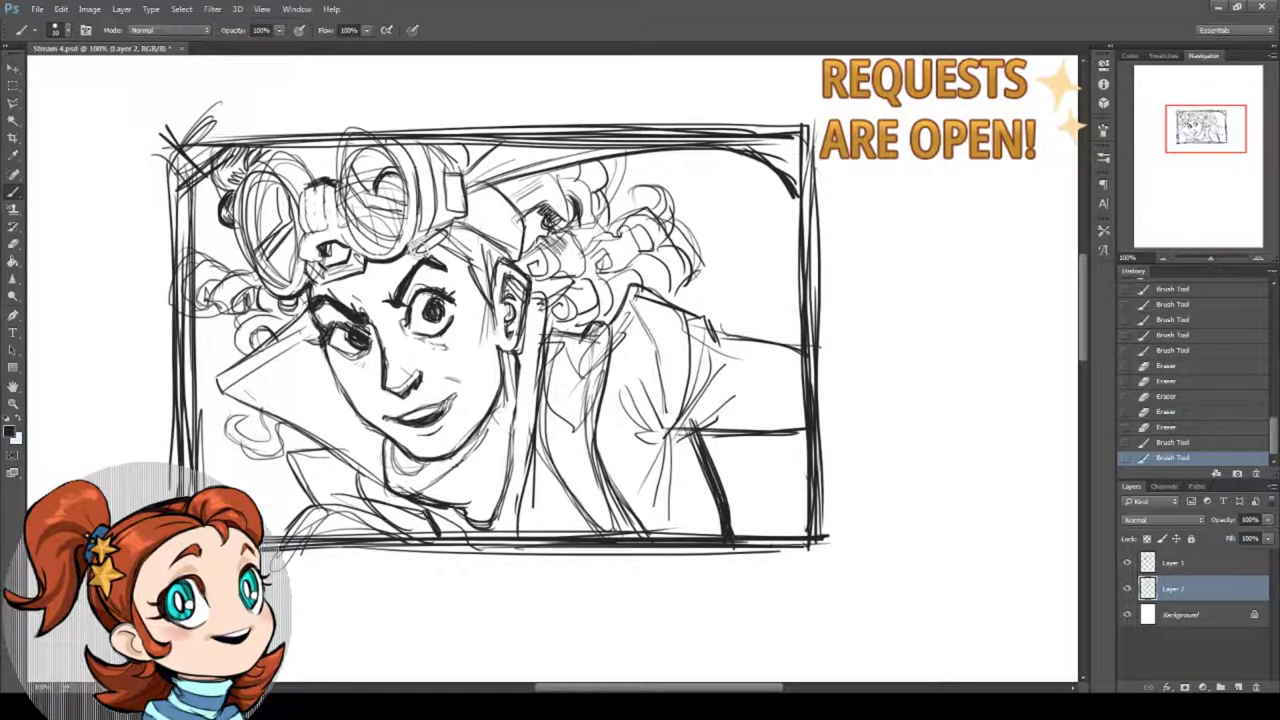
Add detail strokes inside the right goggle lens and sketch hair curls between the two lenses above the bridge.
drag(372, 198, 366, 218)
drag(360, 196, 372, 220)
drag(371, 160, 362, 176)
drag(371, 156, 362, 194)
mouse_move(368, 186)
mouse_down()
mouse_move(378, 157)
mouse_move(332, 150)
mouse_move(342, 209)
mouse_move(320, 211)
mouse_up()
mouse_move(328, 188)
mouse_down()
mouse_move(320, 266)
mouse_move(331, 263)
mouse_up()
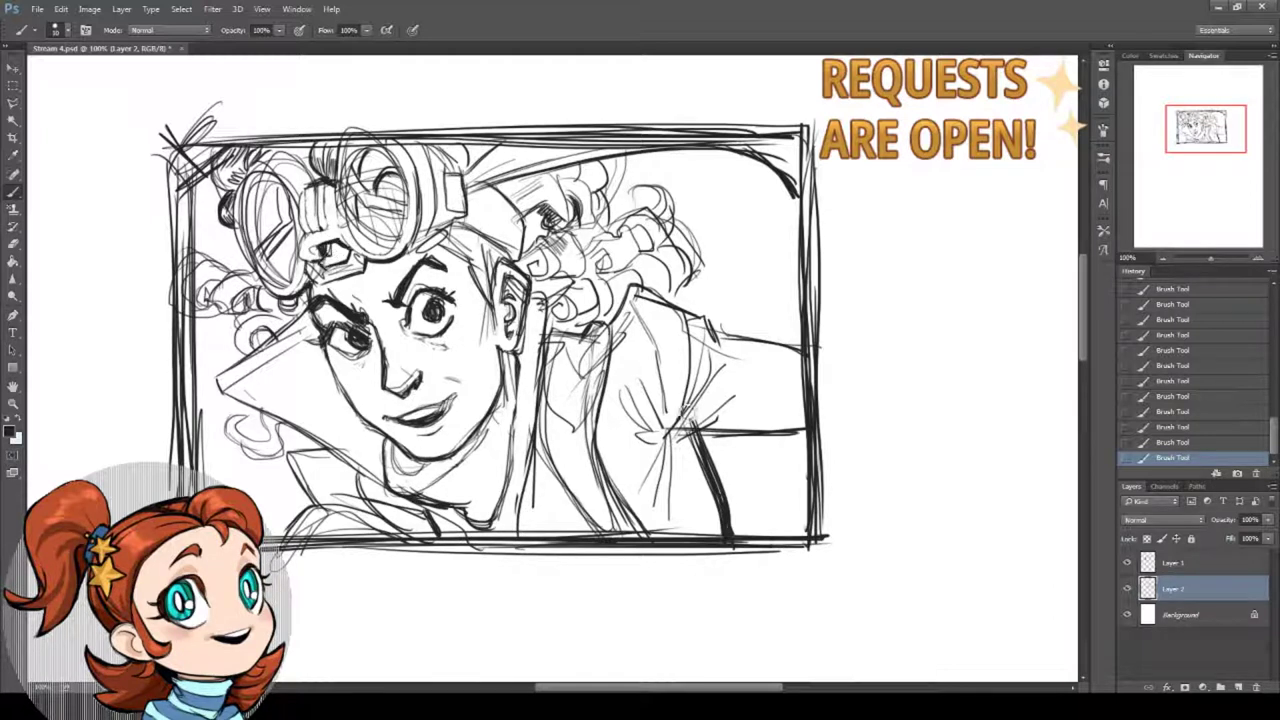
Create a new layer and hand-letter a tall, bold "TWI" over the hair right of the head.
key(ctrl+shift+alt+n)
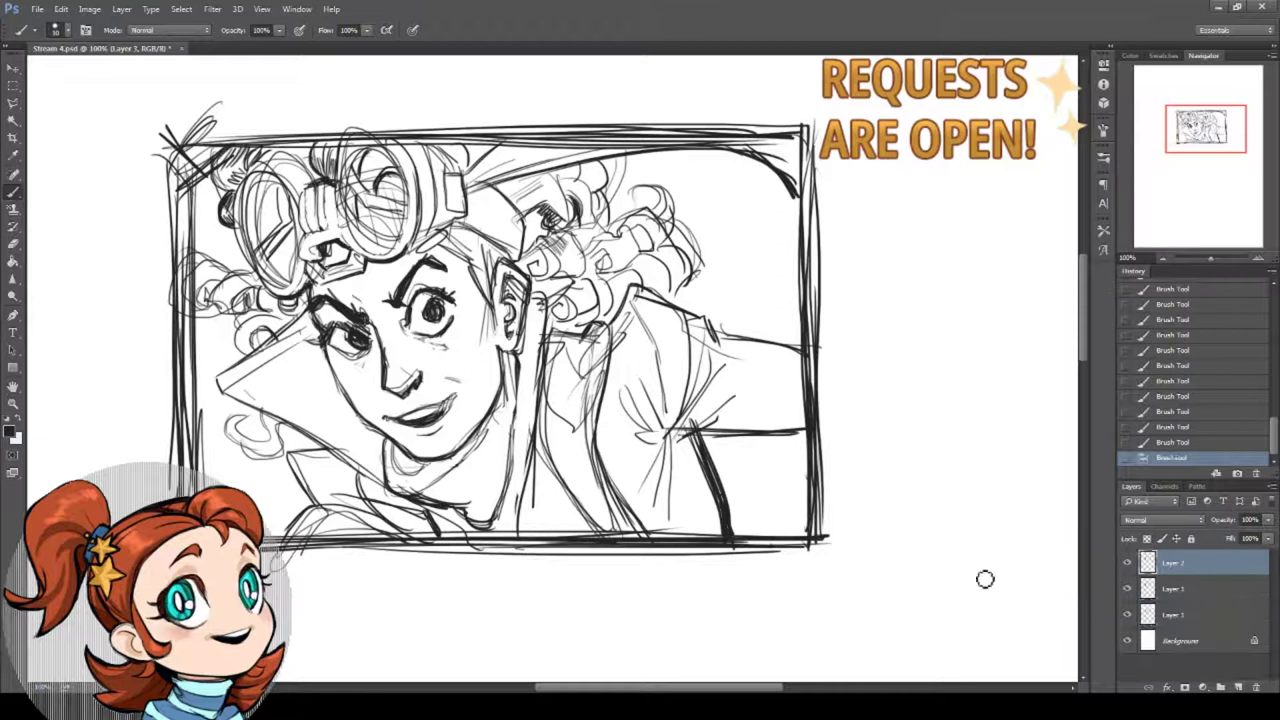
mouse_move(598, 181)
mouse_down()
mouse_move(598, 292)
mouse_move(628, 178)
mouse_move(634, 300)
mouse_up()
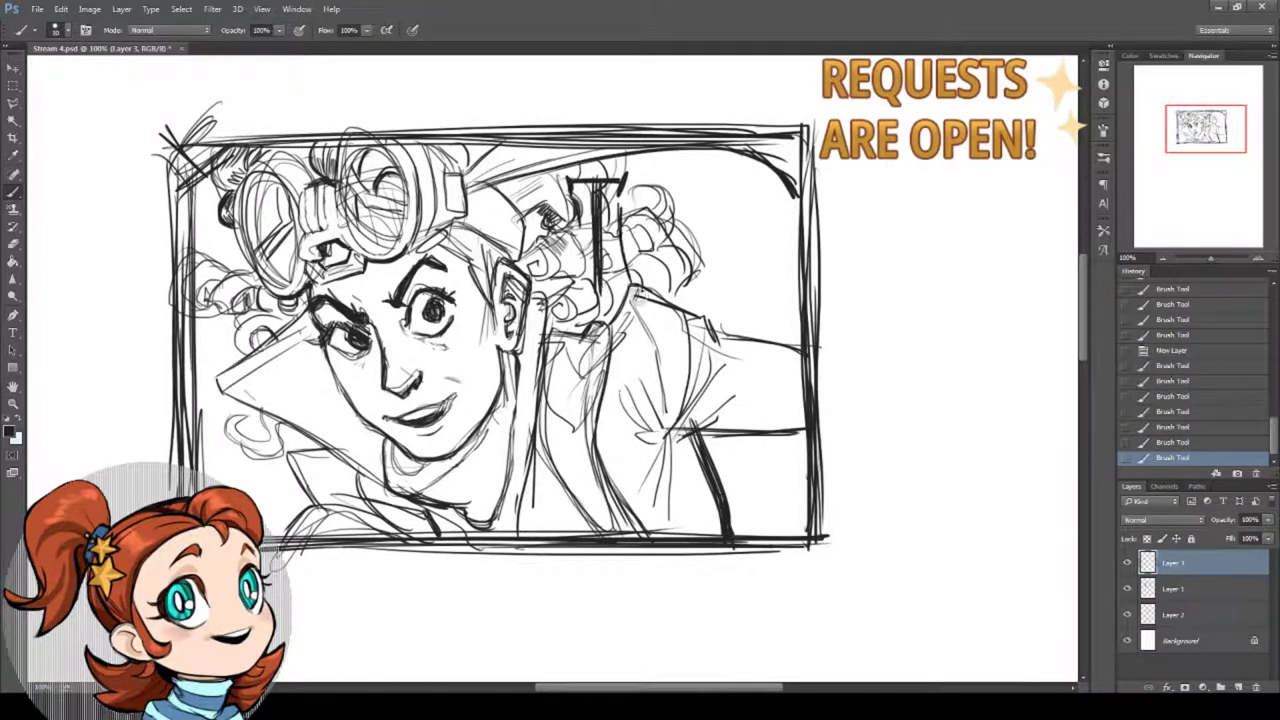
drag(612, 205, 634, 288)
drag(637, 250, 655, 291)
mouse_move(658, 208)
mouse_down()
mouse_move(678, 262)
mouse_move(673, 214)
mouse_move(673, 293)
mouse_up()
drag(674, 210, 675, 295)
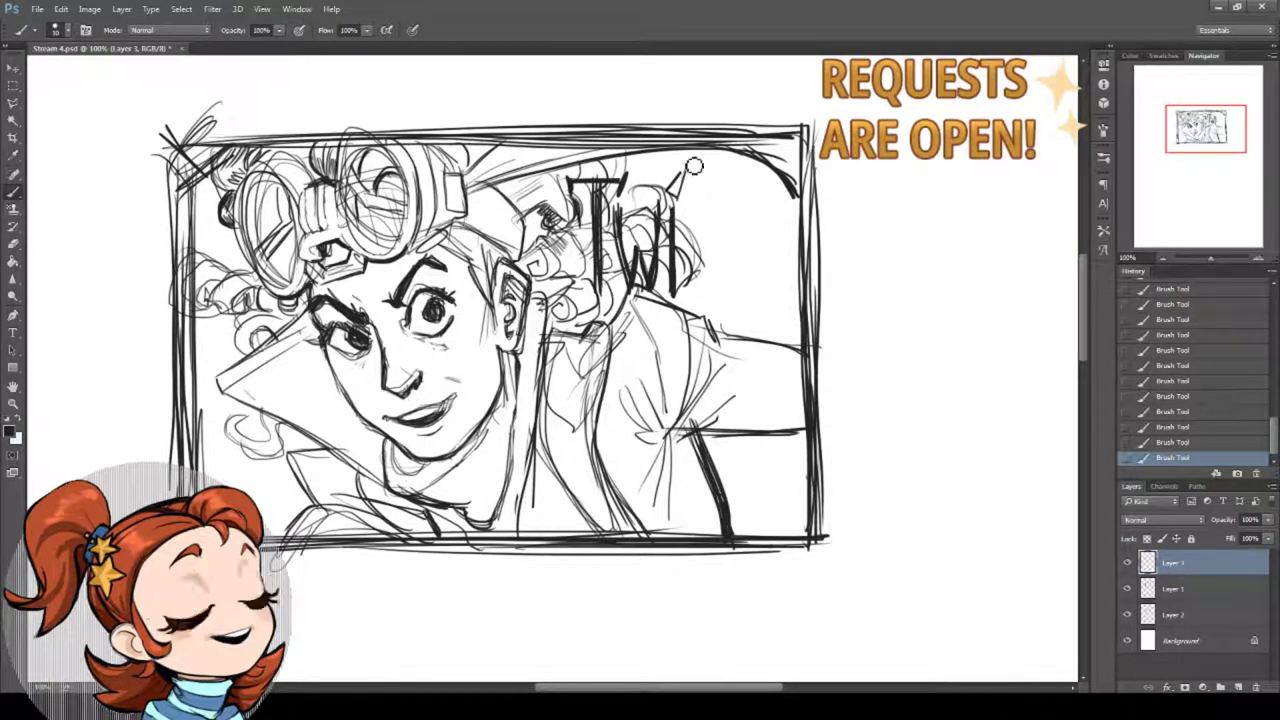
Add a pointed accent above the I and letter the N to complete "TWIN", redoing its final stem.
mouse_move(687, 162)
mouse_down()
mouse_move(671, 195)
mouse_move(690, 286)
mouse_up()
mouse_move(696, 198)
mouse_down()
mouse_move(698, 292)
mouse_move(710, 222)
mouse_move(720, 290)
mouse_up()
mouse_move(716, 290)
mouse_down()
mouse_move(722, 205)
mouse_move(720, 287)
mouse_up()
drag(720, 232, 718, 286)
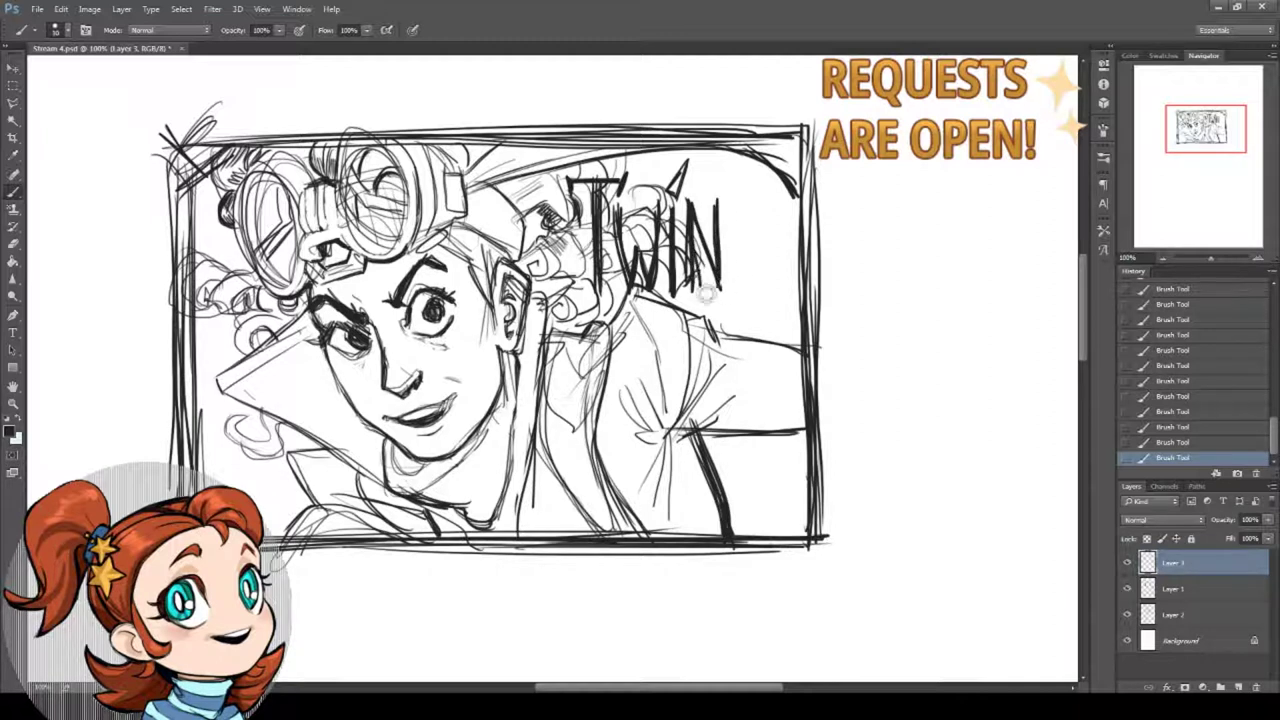
click(1141, 445)
drag(732, 204, 726, 286)
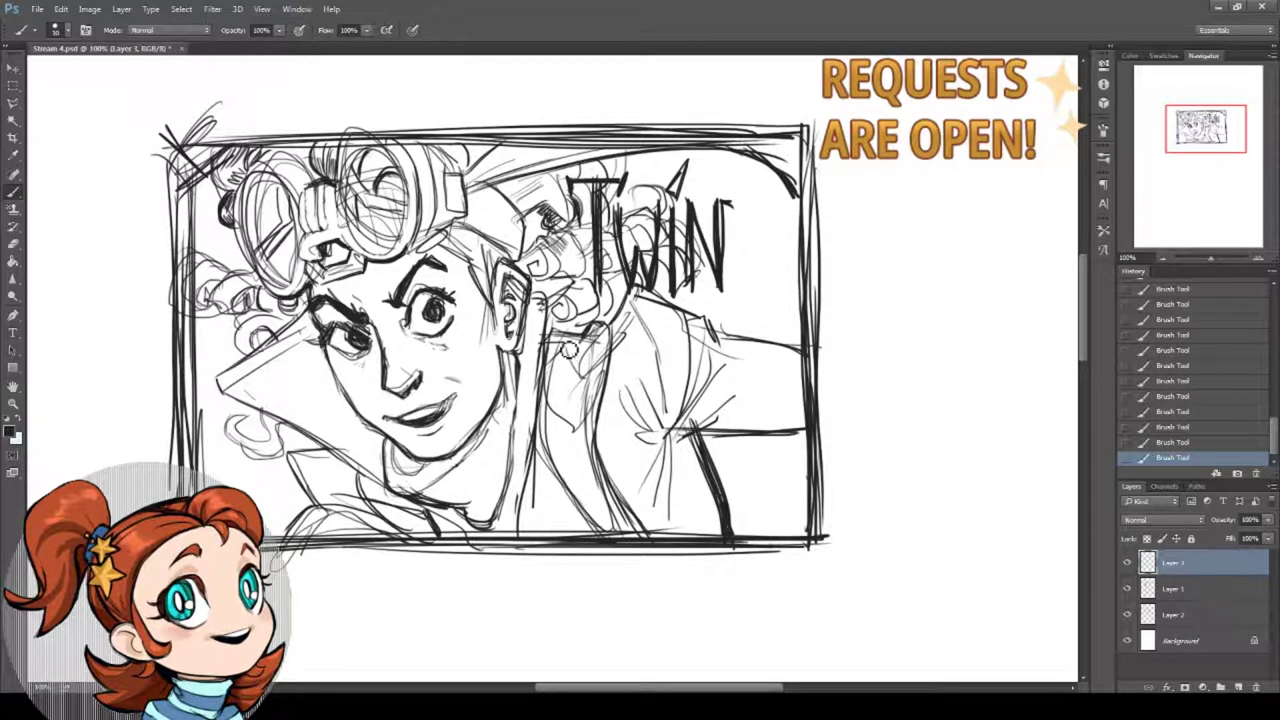
Hand-letter "THEOREMS" in the same tall, bold style beneath "TWIN", across the jacket right of the face.
mouse_move(546, 306)
mouse_down()
mouse_move(592, 304)
mouse_move(566, 408)
mouse_up()
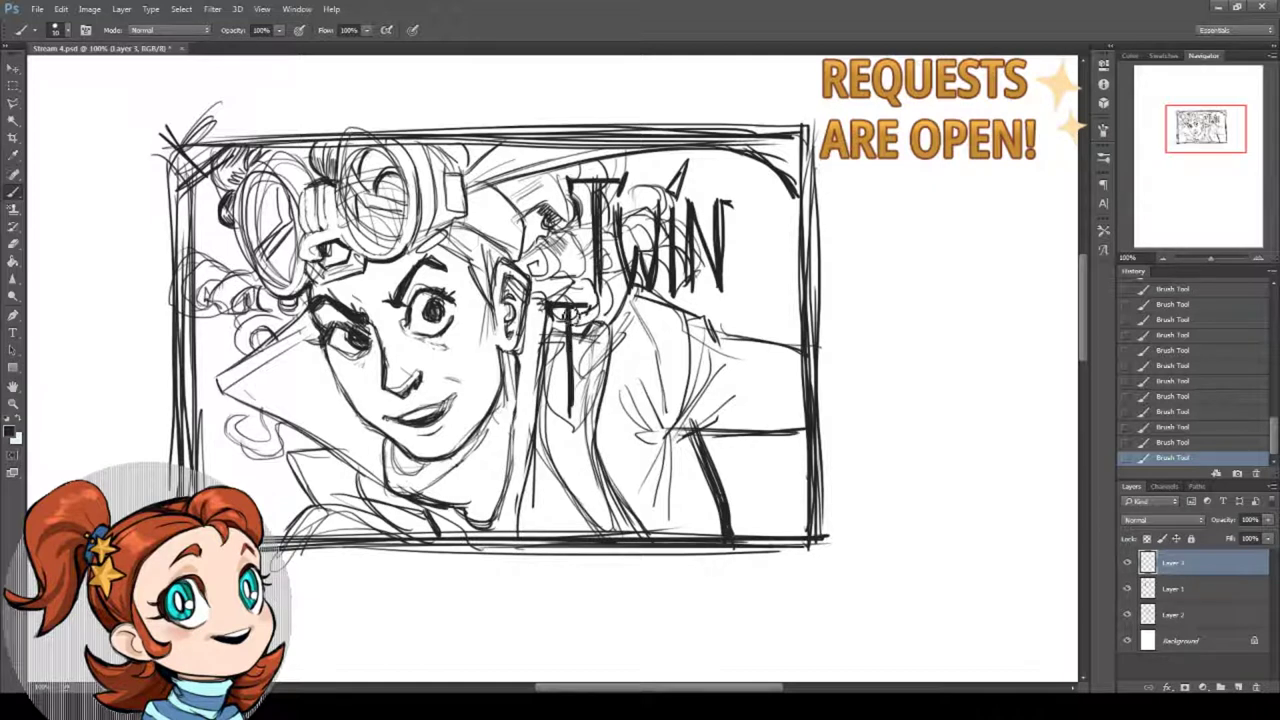
mouse_move(596, 334)
mouse_down()
mouse_move(596, 412)
mouse_move(586, 338)
mouse_move(604, 407)
mouse_move(631, 411)
mouse_move(628, 374)
mouse_up()
mouse_move(617, 327)
mouse_down()
mouse_move(630, 325)
mouse_move(652, 412)
mouse_up()
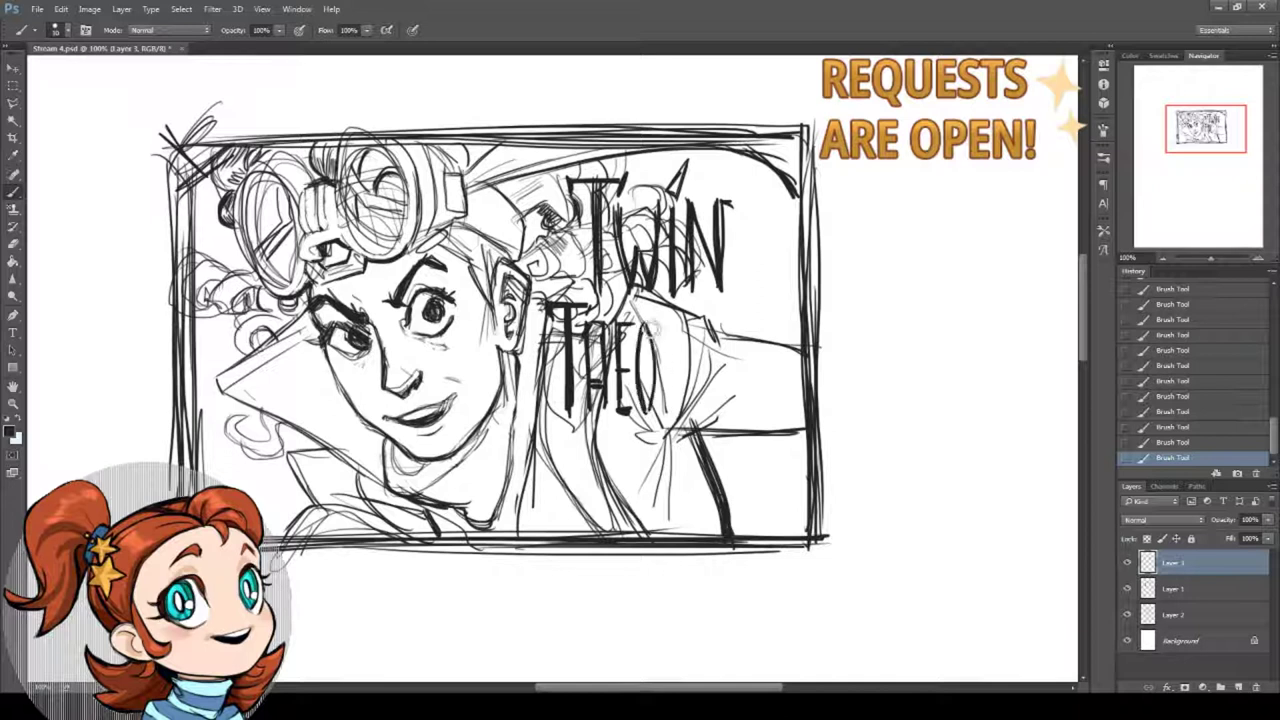
mouse_move(668, 322)
mouse_down()
mouse_move(666, 416)
mouse_move(672, 348)
mouse_move(668, 372)
mouse_move(708, 416)
mouse_up()
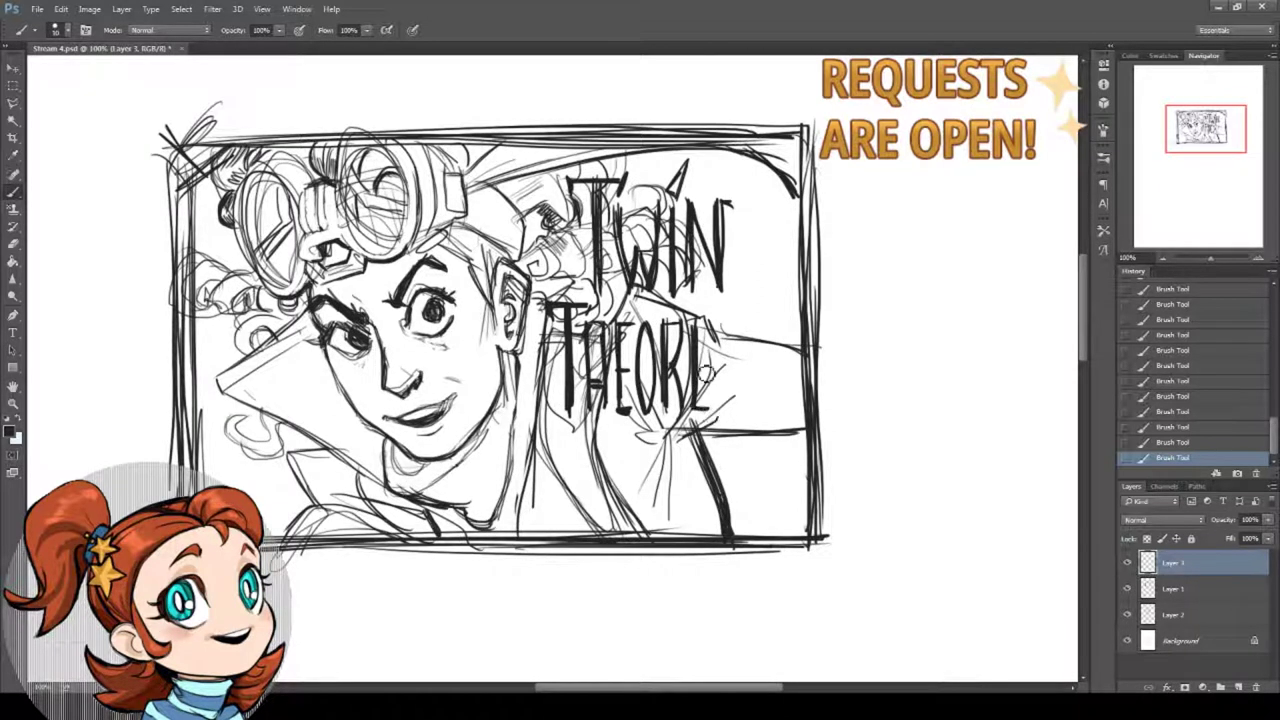
drag(700, 324, 722, 322)
mouse_move(704, 368)
mouse_down()
mouse_move(726, 368)
mouse_move(734, 404)
mouse_up()
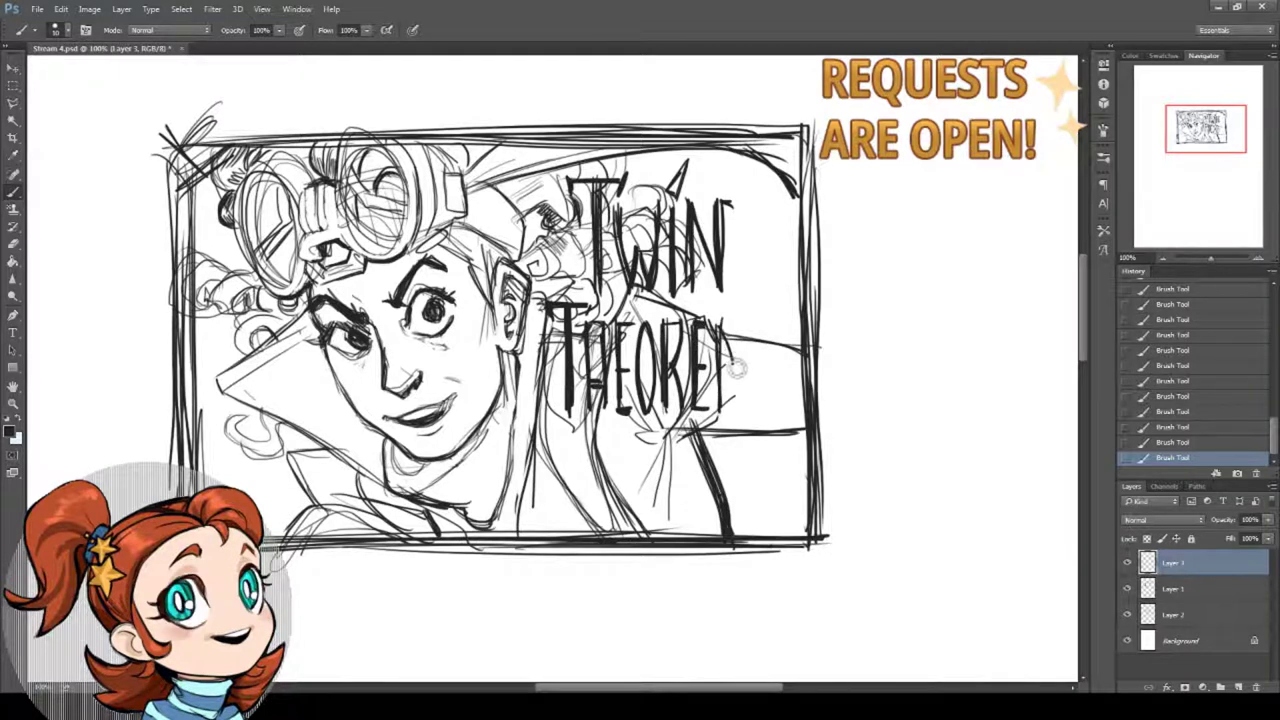
mouse_move(728, 330)
mouse_down()
mouse_move(742, 378)
mouse_move(748, 328)
mouse_move(746, 406)
mouse_move(764, 340)
mouse_move(762, 412)
mouse_up()
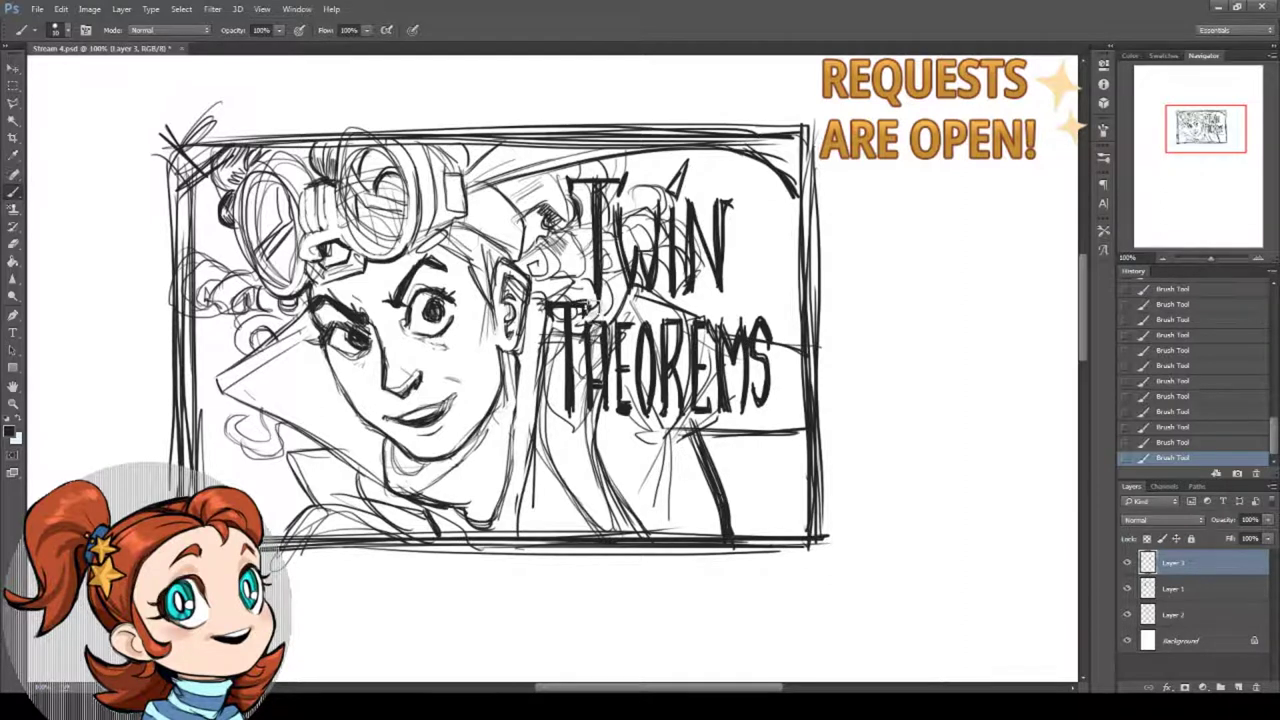
Scale the title lettering up to about 117% so it fills the area right of the face.
click(15, 72)
drag(543, 418, 503, 464)
drag(677, 412, 702, 403)
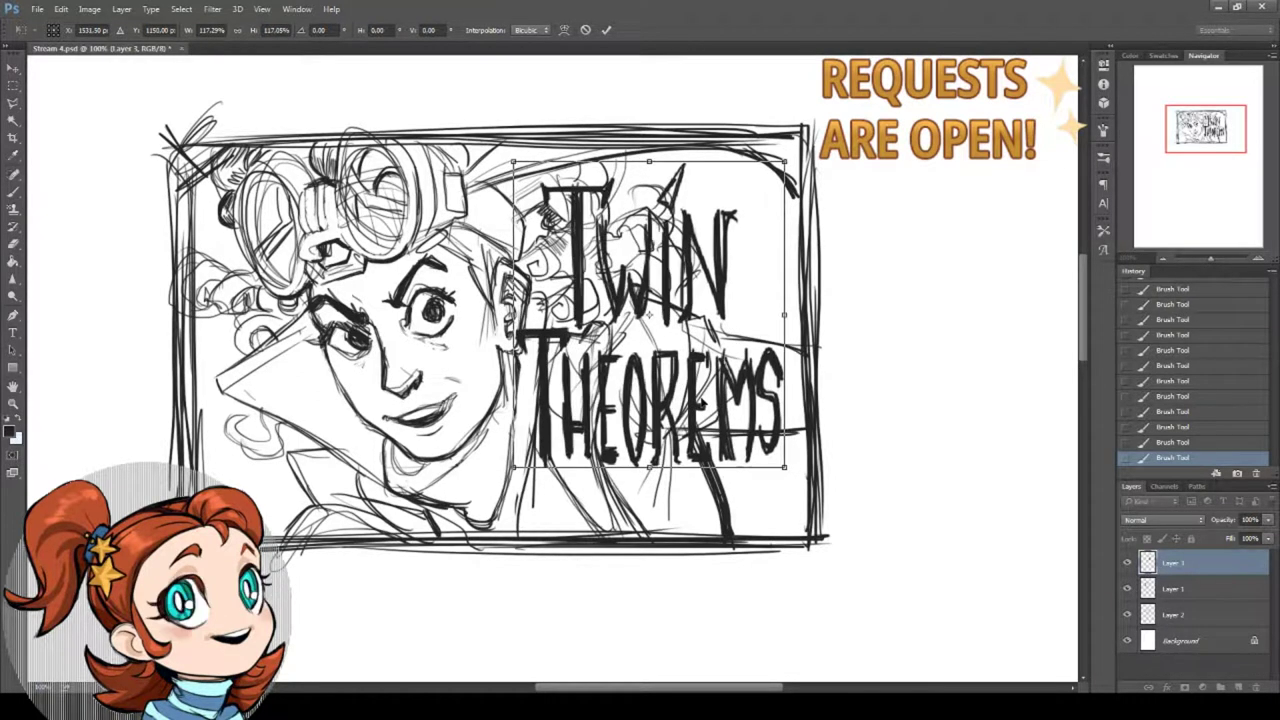
key(b)
click(577, 265)
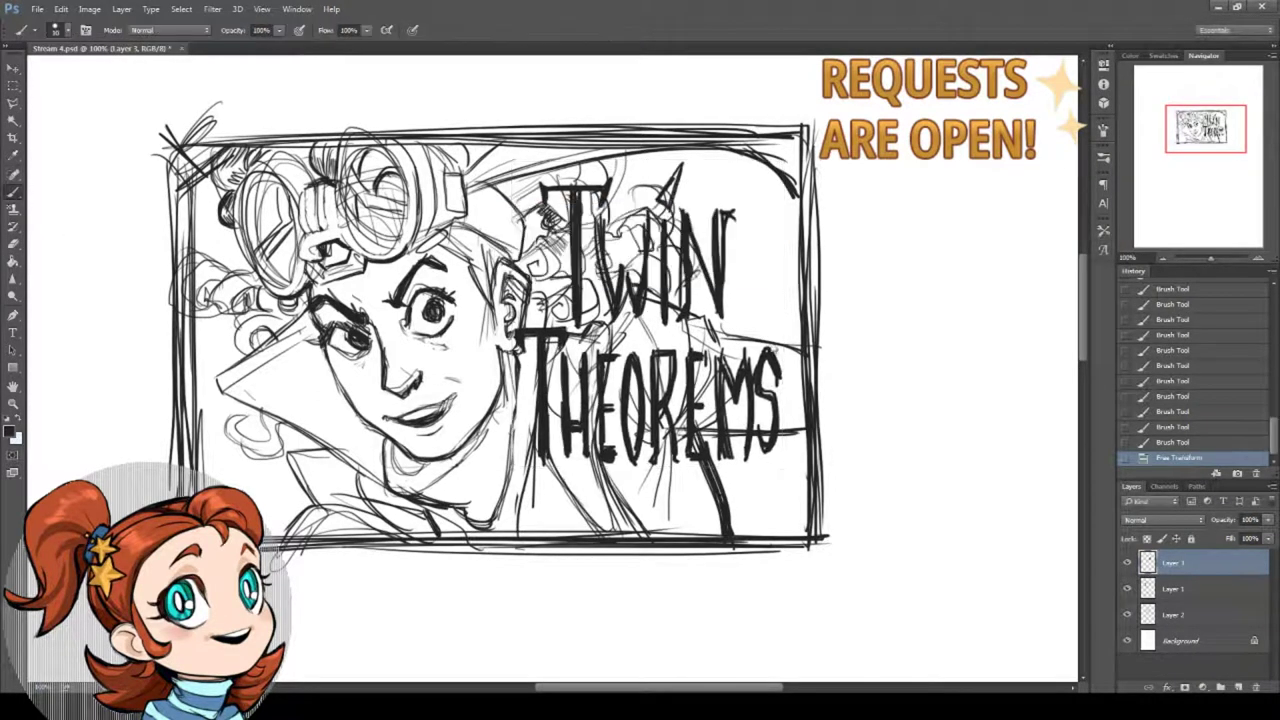
Thicken and reshape the S of "THEOREMS" and touch up the base of its O and R.
drag(766, 352, 781, 424)
drag(779, 436, 773, 458)
drag(778, 442, 775, 454)
drag(777, 408, 776, 456)
drag(770, 358, 796, 394)
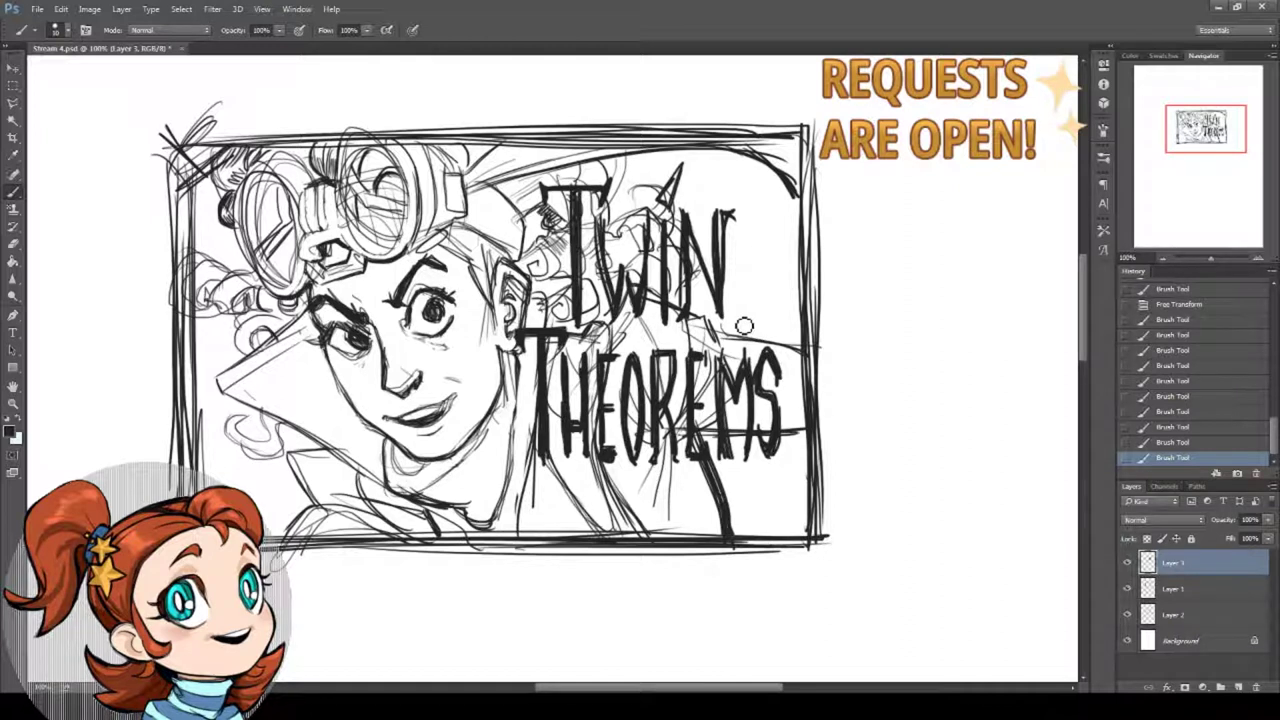
drag(648, 446, 651, 458)
drag(641, 455, 638, 463)
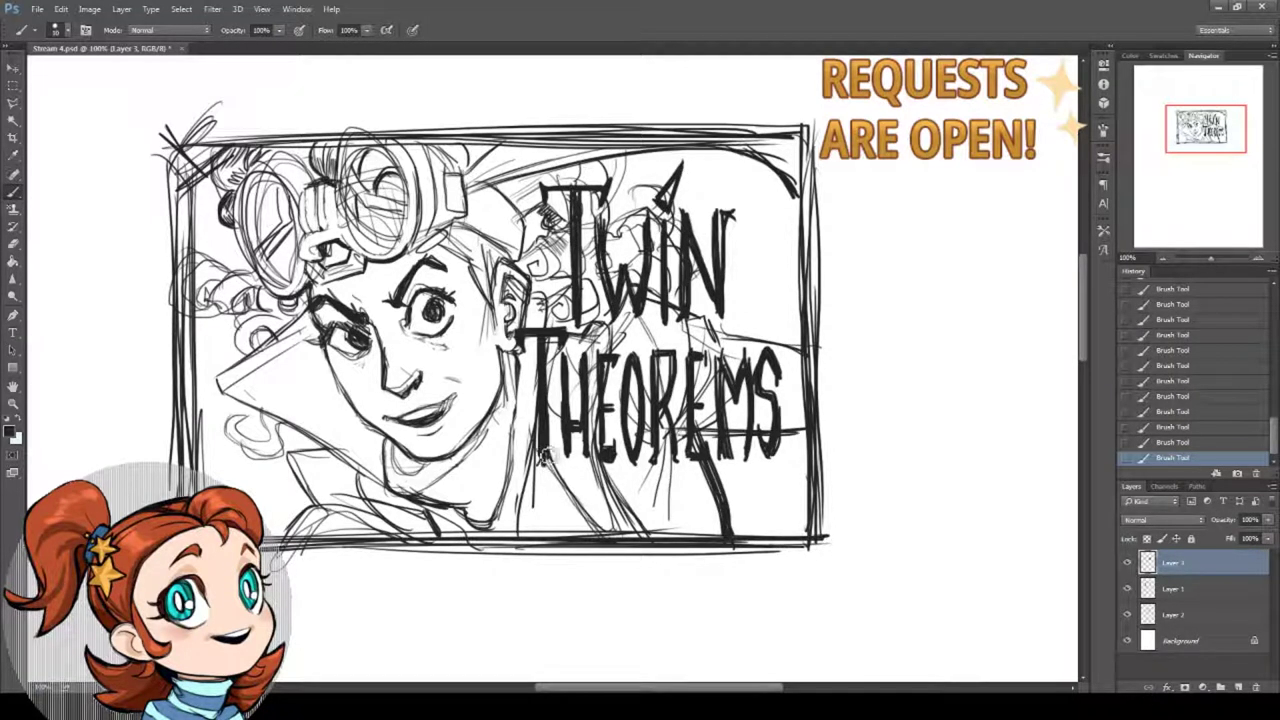
Erase the rough edges of the T stem in "THEOREMS" and repaint the stem as a clean, solid stroke.
click(13, 243)
drag(529, 368, 540, 452)
drag(545, 406, 550, 466)
key(b)
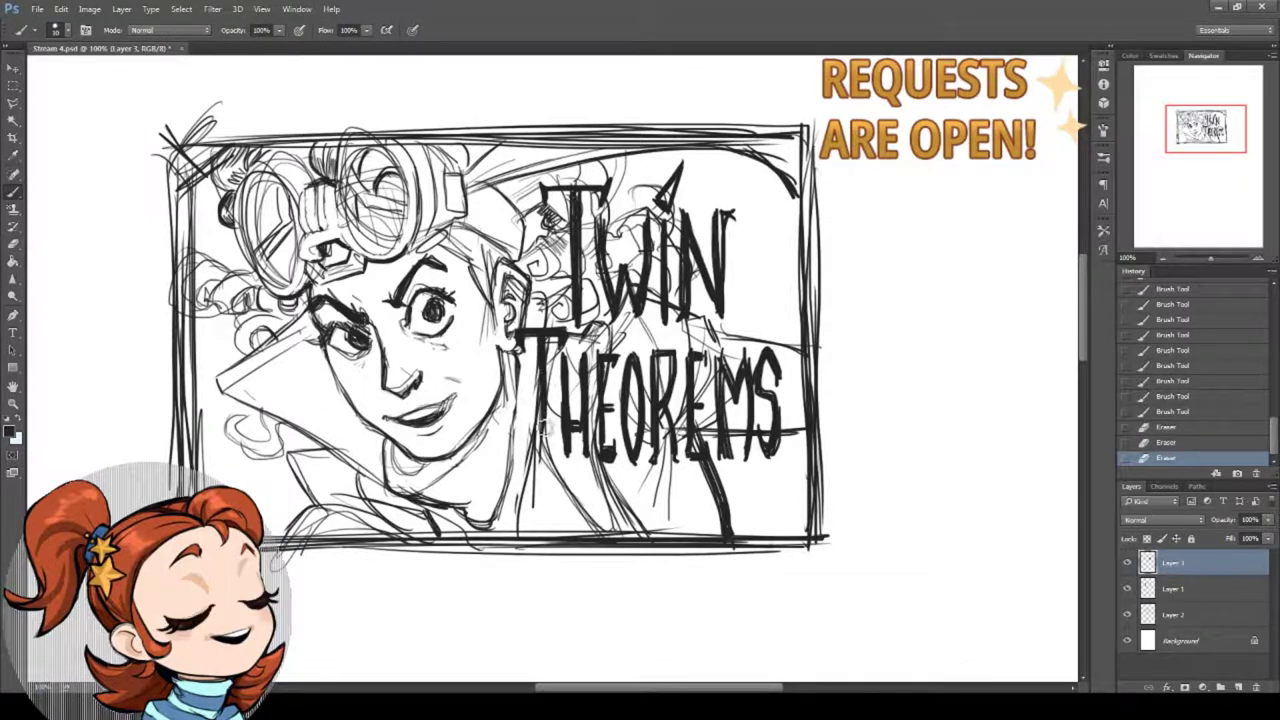
drag(543, 368, 542, 425)
drag(544, 376, 543, 412)
mouse_move(544, 395)
mouse_down()
mouse_move(543, 466)
mouse_move(544, 442)
mouse_up()
mouse_move(542, 416)
mouse_down()
mouse_move(541, 360)
mouse_move(543, 464)
mouse_up()
mouse_move(545, 444)
mouse_down()
mouse_move(544, 465)
mouse_move(546, 446)
mouse_up()
mouse_move(548, 343)
mouse_down()
mouse_move(546, 362)
mouse_move(608, 396)
mouse_up()
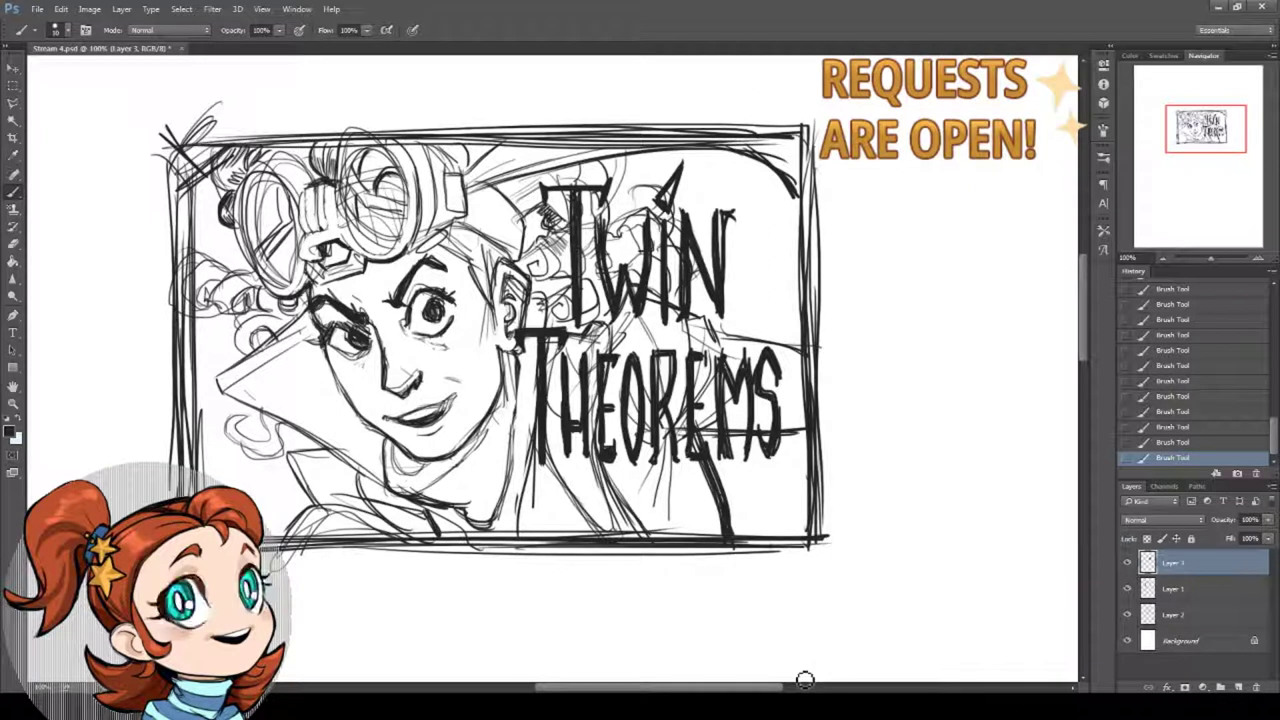
Erase a small highlight in the character's left-hand eye on Layer 2.
key(e)
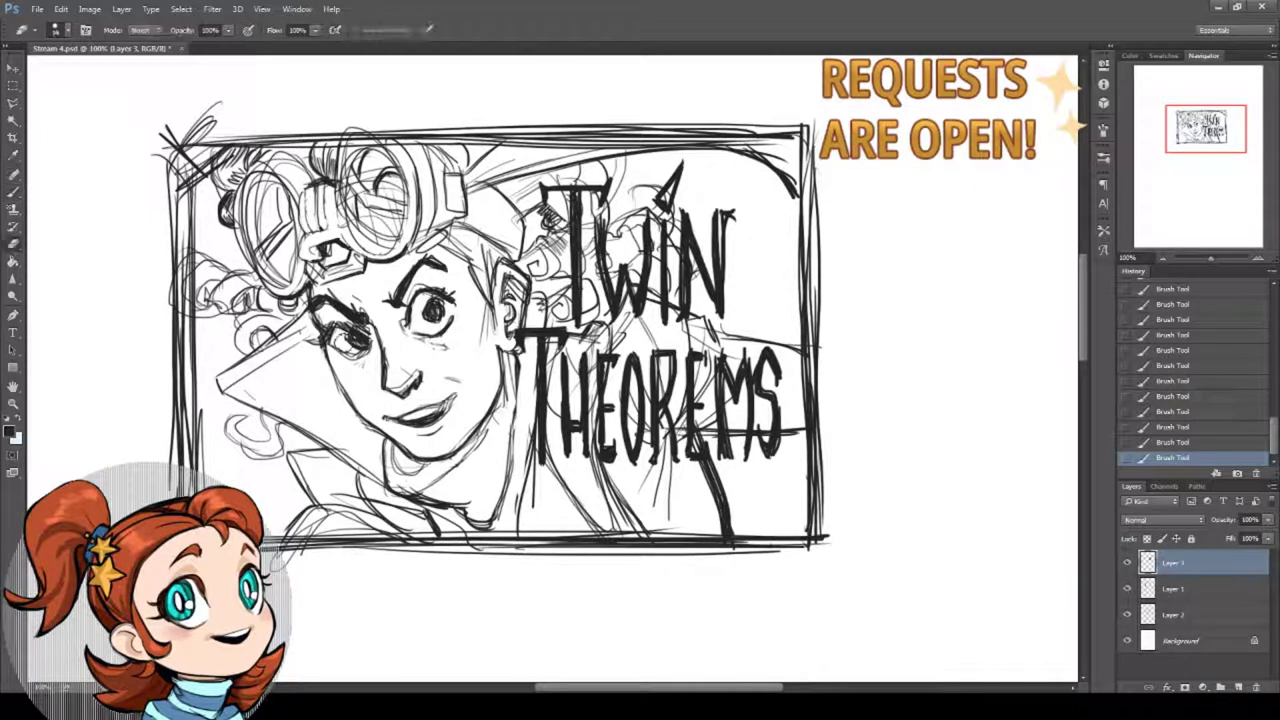
drag(346, 347, 341, 340)
click(1173, 589)
click(1173, 615)
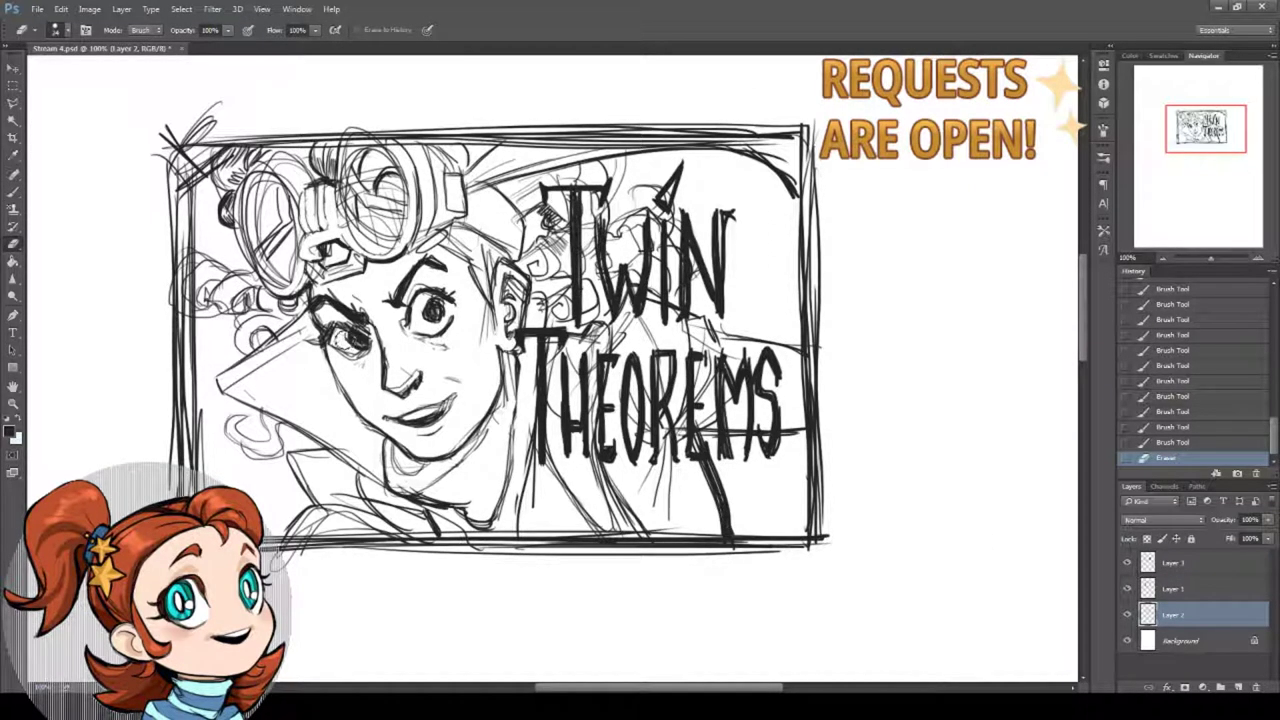
click(344, 342)
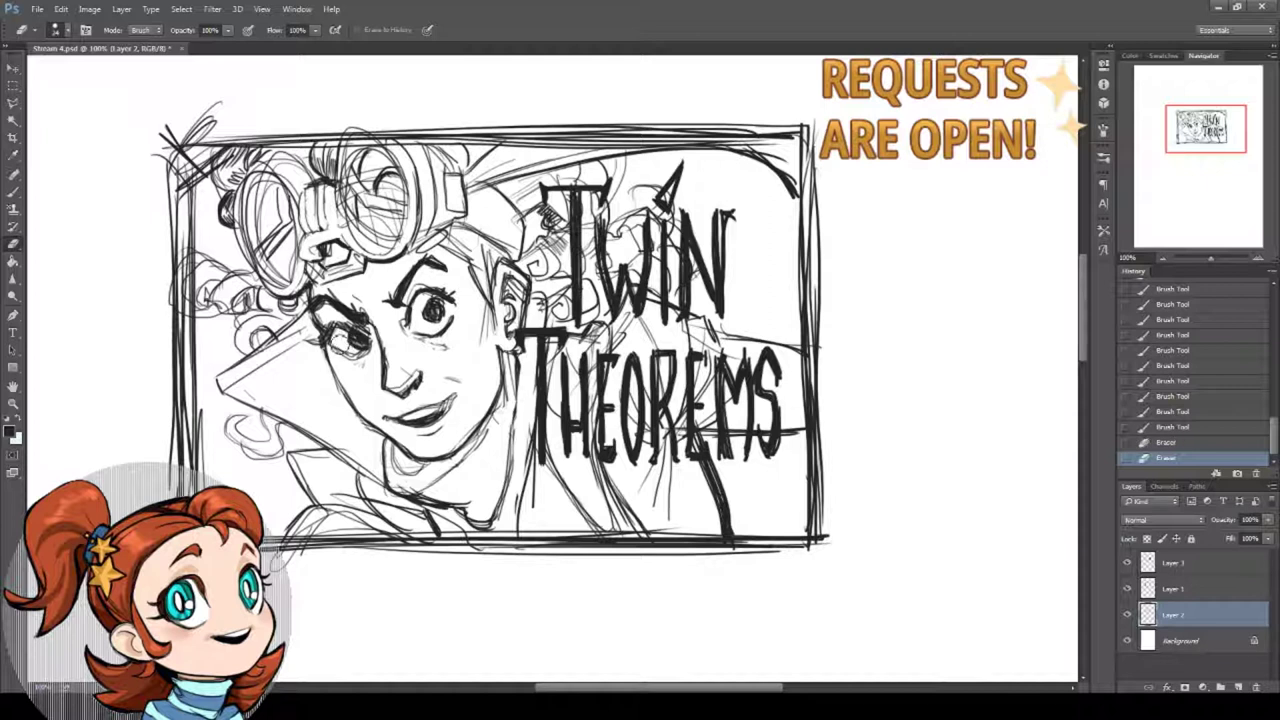
Thicken and darken both eyebrows with bold brush strokes.
click(13, 191)
drag(399, 299, 434, 261)
mouse_move(429, 261)
mouse_down()
mouse_move(443, 271)
mouse_move(412, 281)
mouse_move(420, 265)
mouse_up()
drag(318, 300, 336, 303)
drag(326, 303, 340, 309)
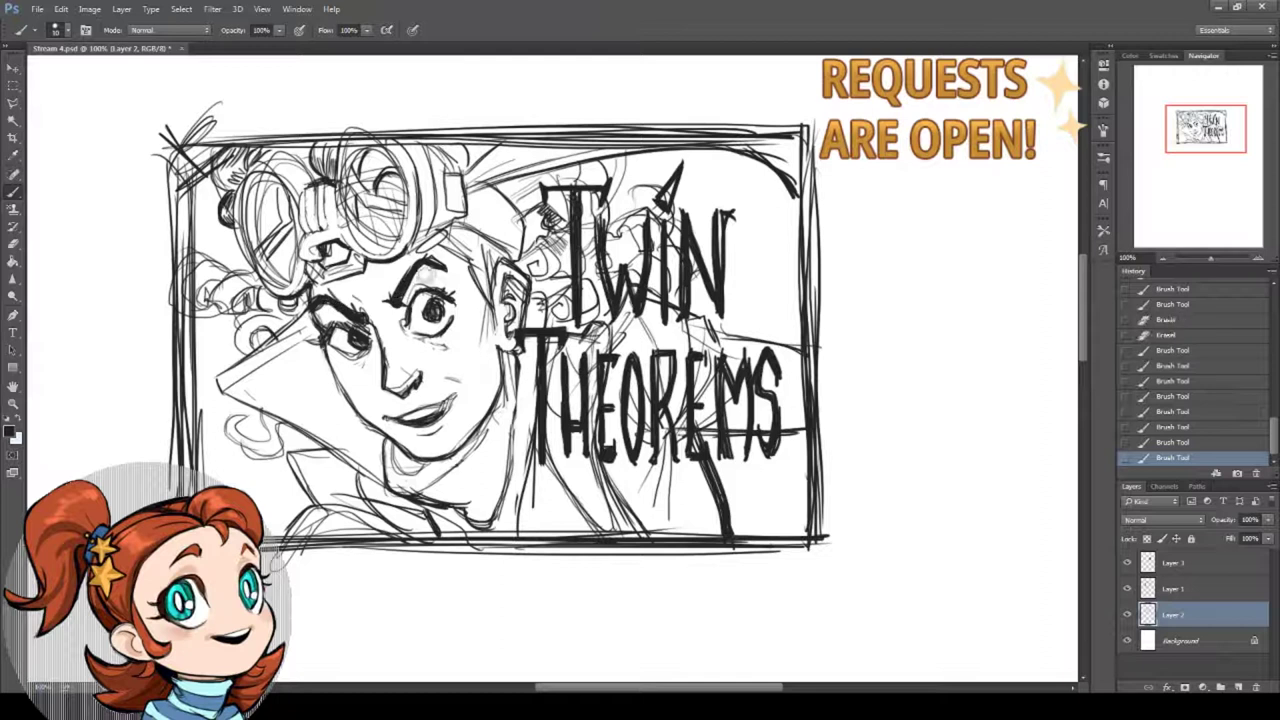
drag(428, 272, 420, 280)
drag(423, 275, 418, 282)
Hatch the short hair at the temple and darken the curls on both sides of the head.
drag(393, 229, 389, 273)
mouse_move(213, 300)
mouse_down()
mouse_move(244, 330)
mouse_move(232, 346)
mouse_move(200, 310)
mouse_move(222, 318)
mouse_up()
mouse_move(196, 310)
mouse_down()
mouse_move(212, 321)
mouse_move(205, 353)
mouse_up()
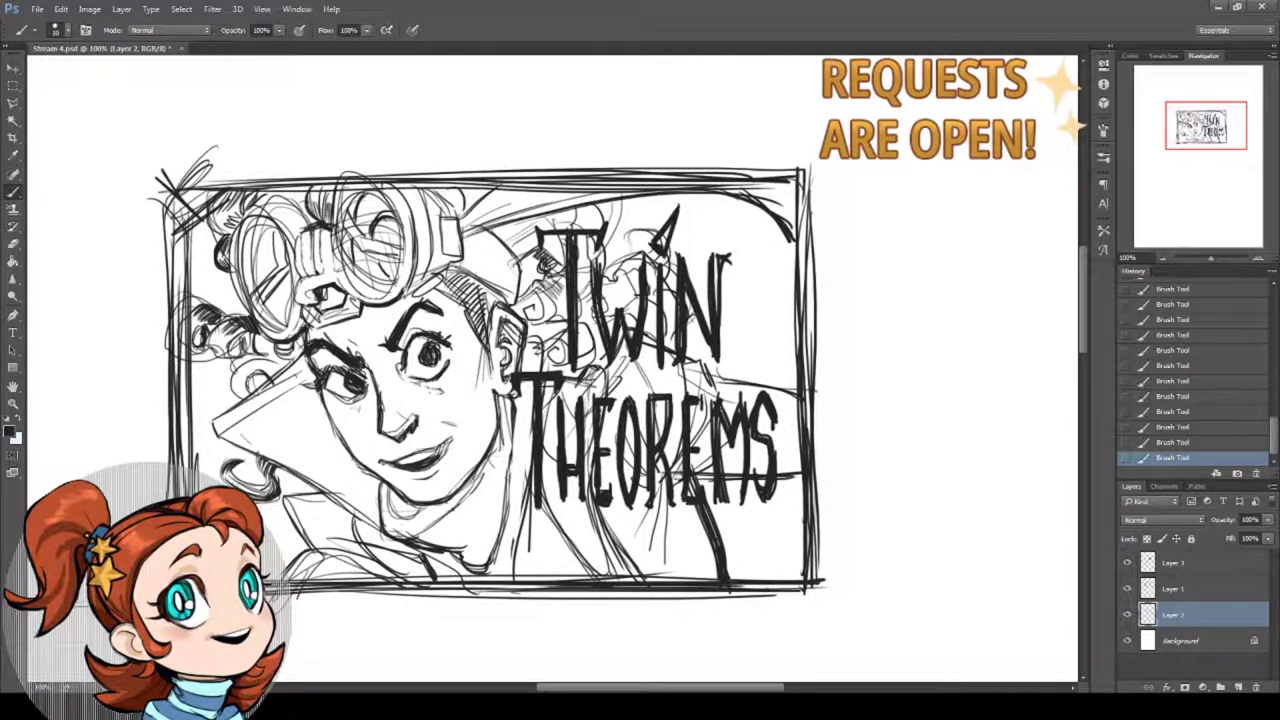
drag(331, 426, 282, 432)
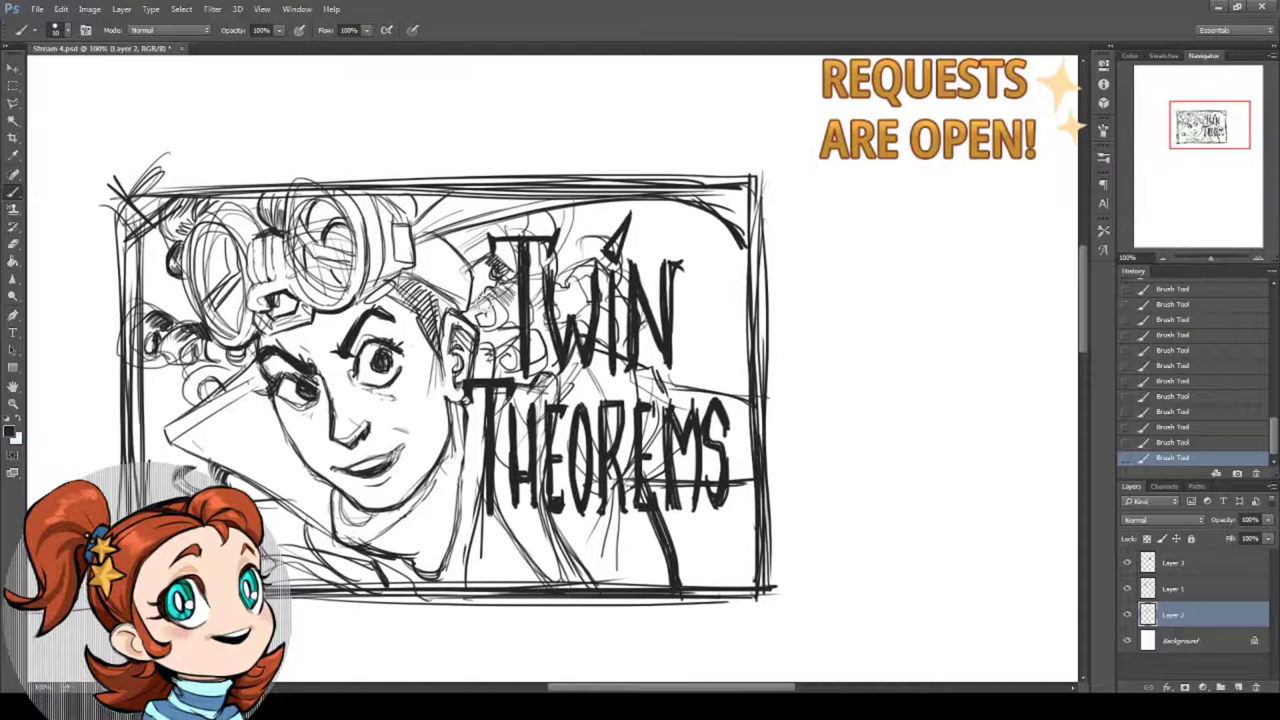
mouse_move(563, 297)
mouse_down()
mouse_move(605, 250)
mouse_move(578, 262)
mouse_move(560, 250)
mouse_move(578, 205)
mouse_up()
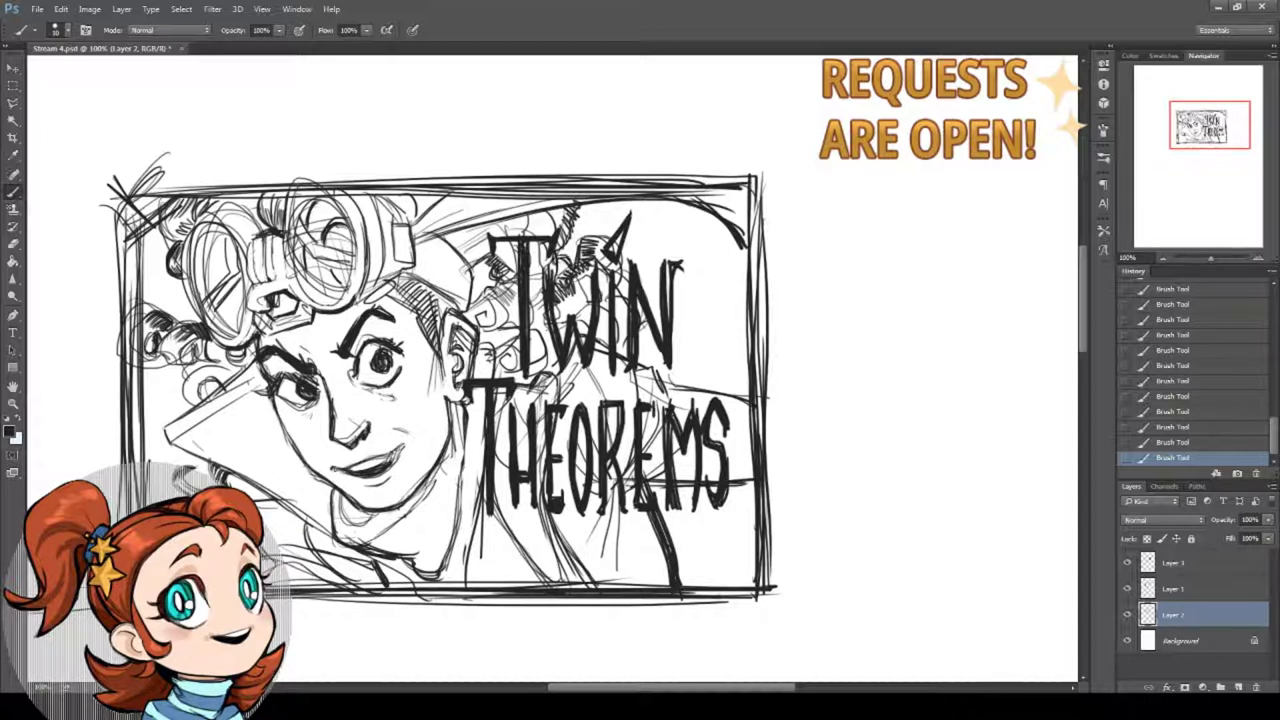
drag(616, 259, 630, 283)
Examine the curl shading with the title hidden and against earlier history states, ending on the latest state with the title shown.
click(1127, 562)
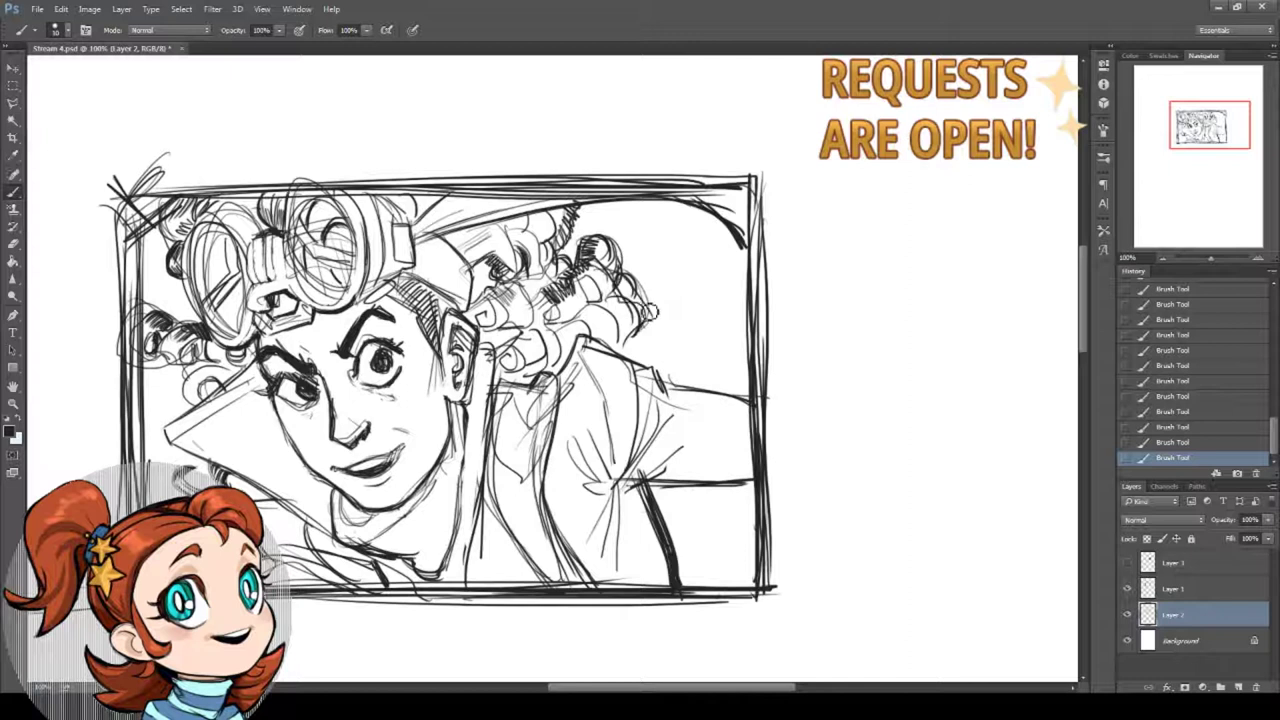
click(1127, 562)
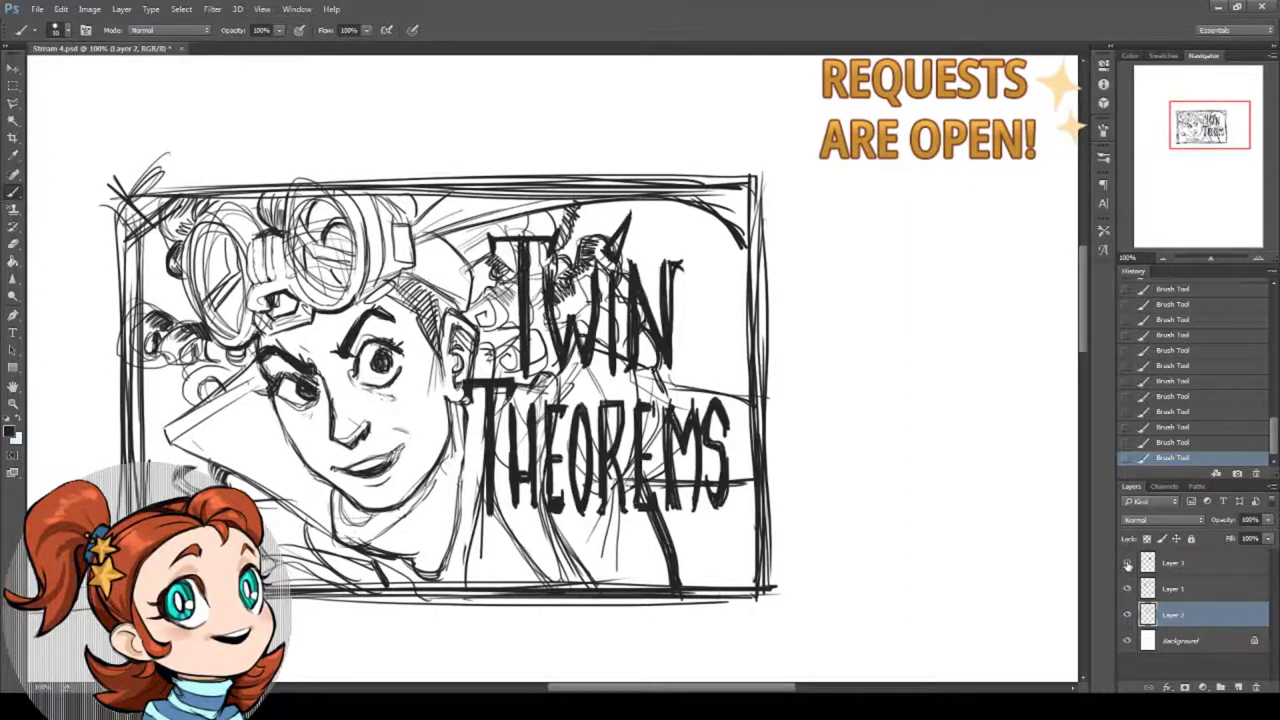
click(1127, 562)
click(1173, 410)
click(1172, 388)
click(1172, 366)
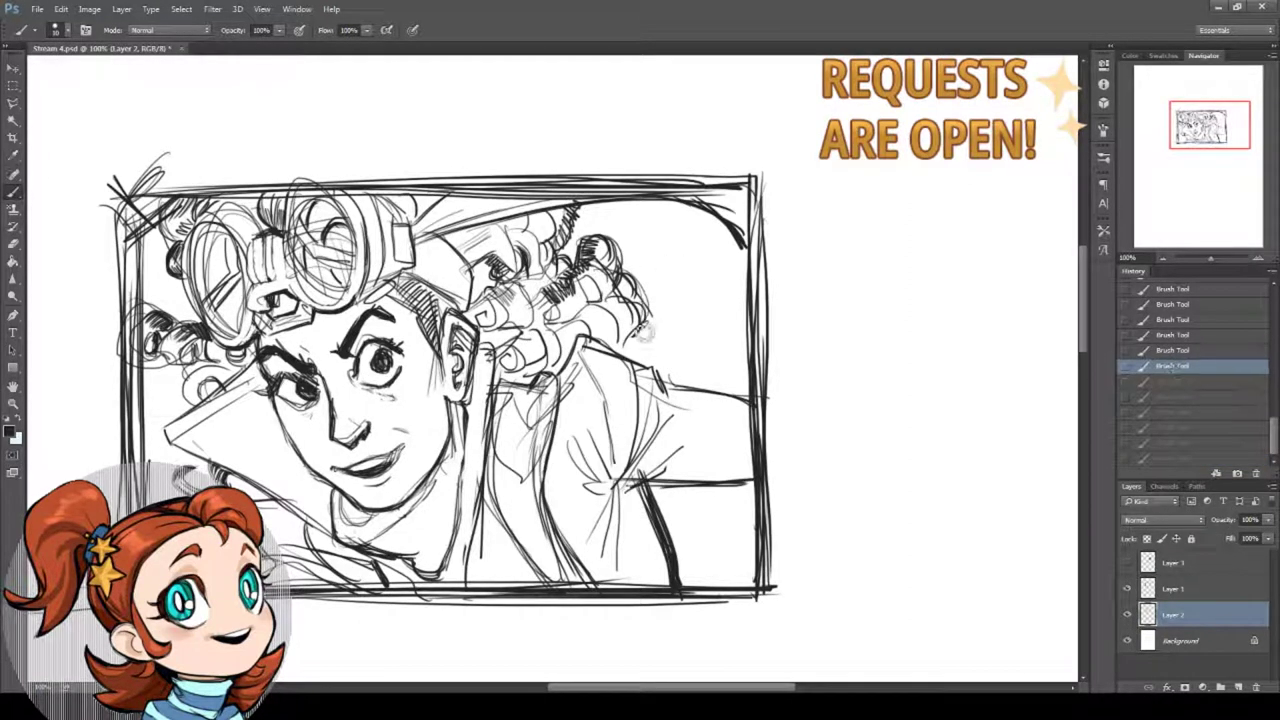
click(1172, 457)
click(1127, 562)
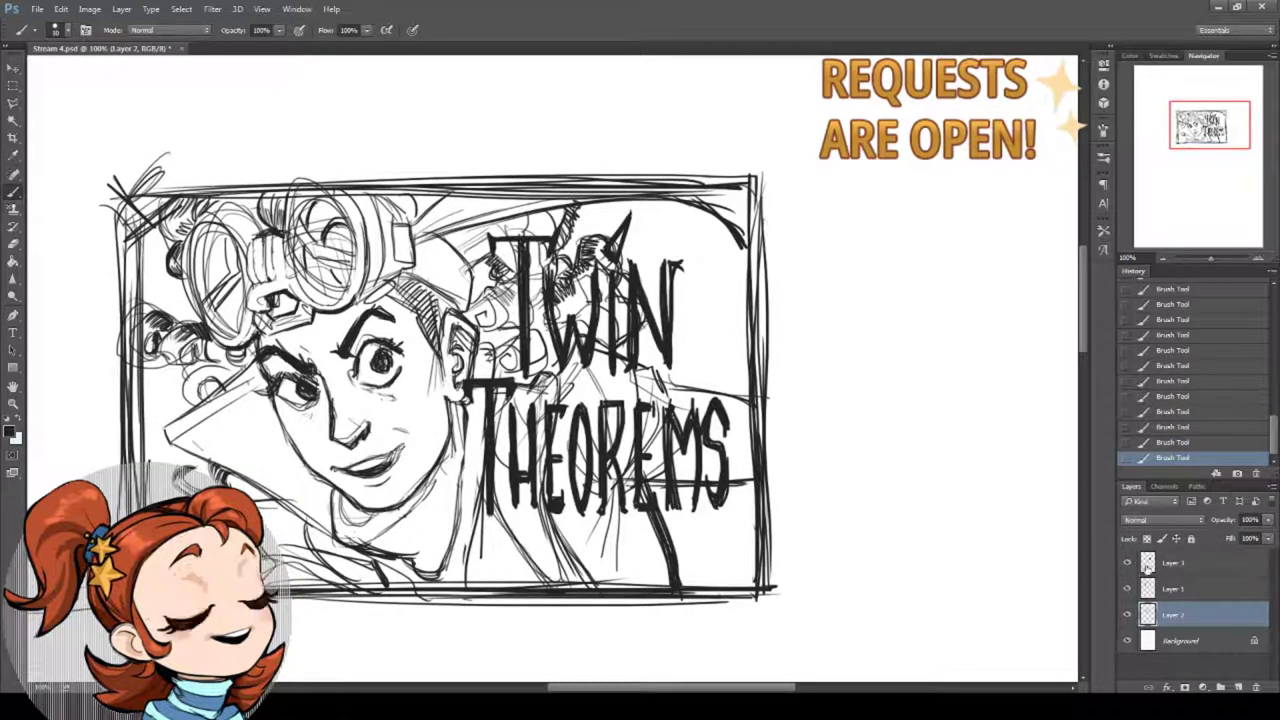
Move the "TWIN THEOREMS" lettering on its layer slightly to the right.
click(1172, 563)
key(v)
drag(579, 373, 591, 377)
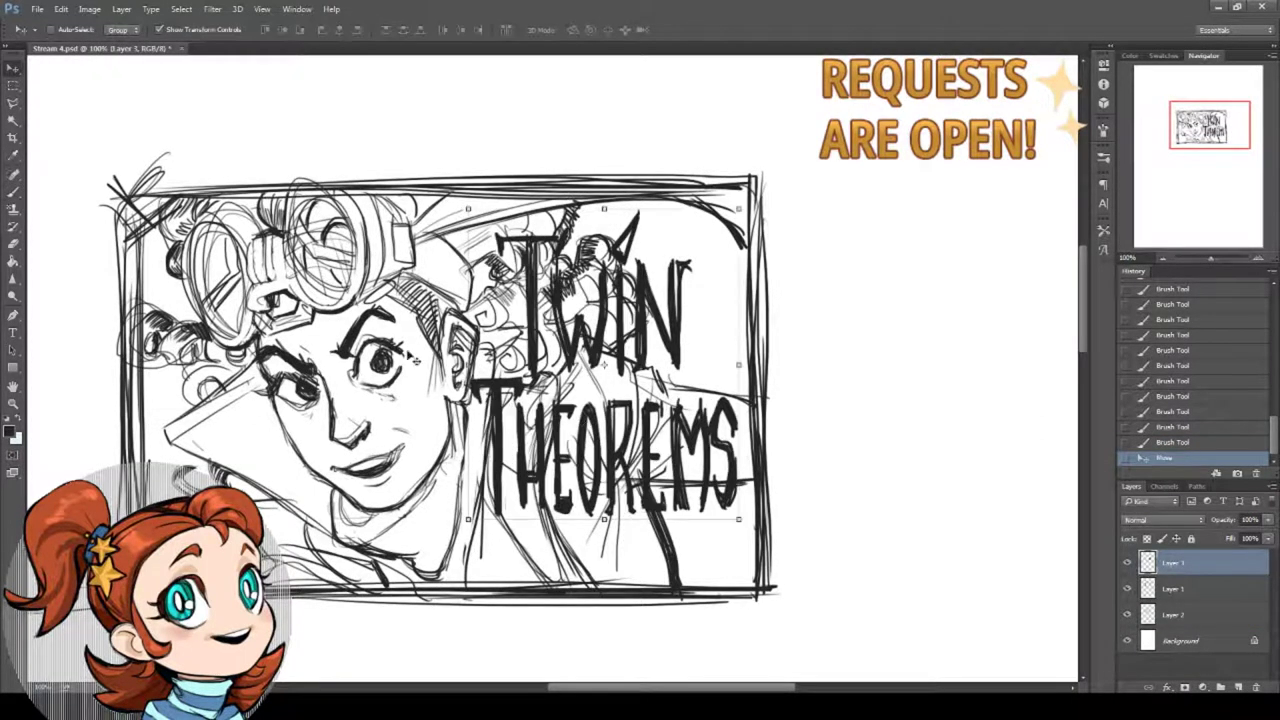
Hide the title layer and shade the curls beside and below the ear on Layer 2.
click(1168, 592)
click(1188, 618)
key(b)
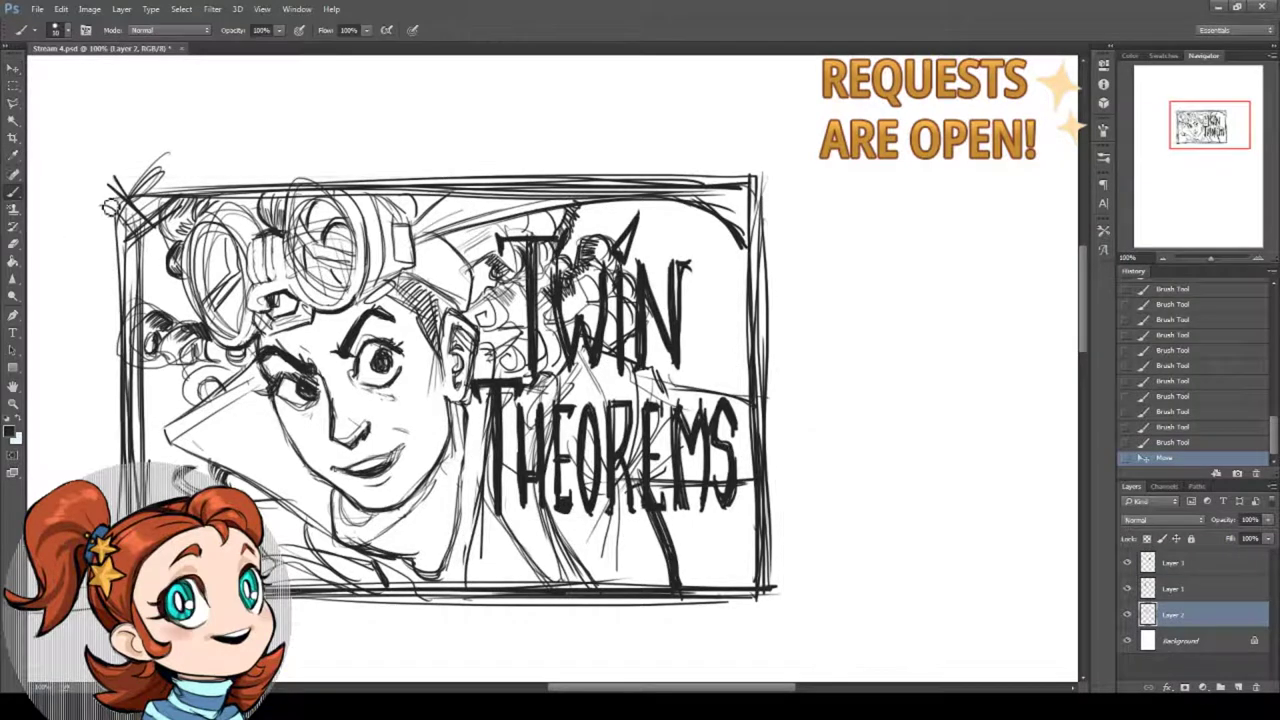
click(1127, 563)
drag(498, 362, 514, 374)
drag(502, 376, 520, 372)
mouse_move(526, 350)
mouse_down()
mouse_move(528, 368)
mouse_move(545, 362)
mouse_up()
mouse_move(532, 374)
mouse_down()
mouse_move(504, 387)
mouse_move(556, 358)
mouse_up()
Hatch shadows along the outer and upper curls behind the head and the small curl above the left collar.
mouse_move(520, 398)
mouse_down()
mouse_move(598, 326)
mouse_move(652, 304)
mouse_up()
mouse_move(473, 303)
mouse_down()
mouse_move(495, 283)
mouse_move(476, 234)
mouse_move(546, 240)
mouse_move(562, 214)
mouse_up()
drag(544, 244, 575, 214)
drag(208, 400, 211, 381)
mouse_move(204, 394)
mouse_down()
mouse_move(215, 383)
mouse_move(204, 378)
mouse_move(203, 405)
mouse_move(232, 380)
mouse_up()
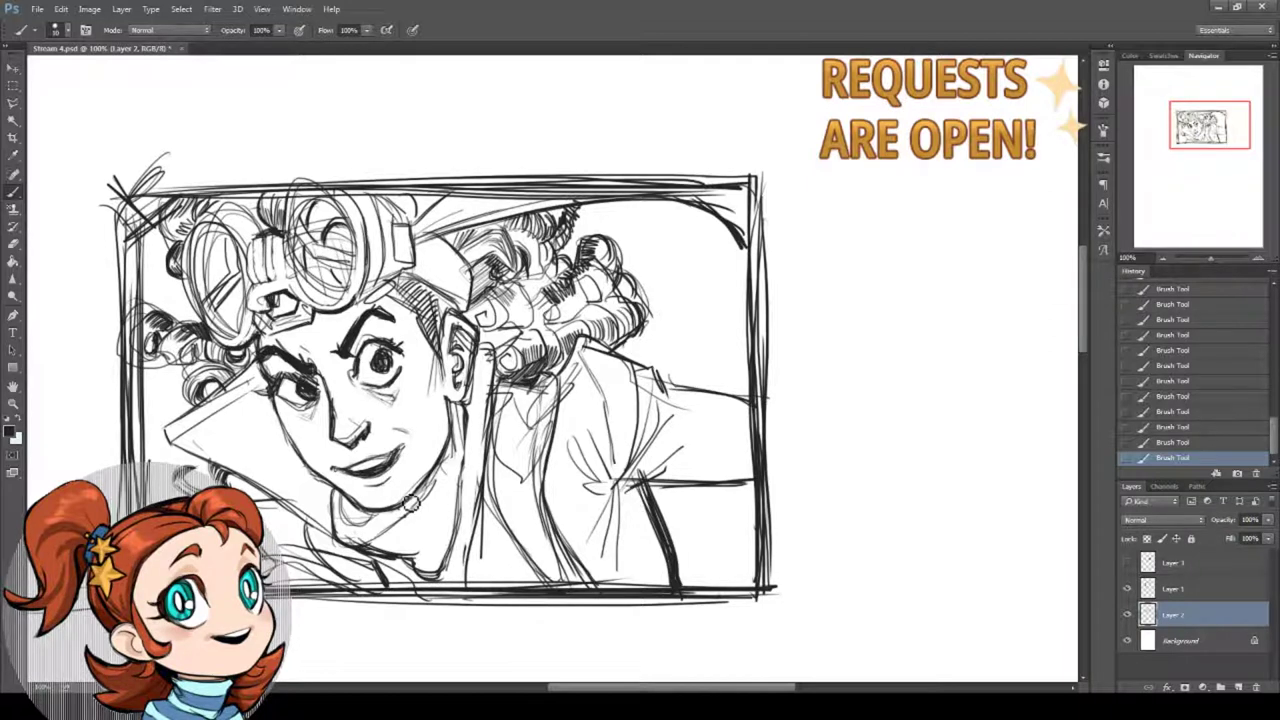
Create a new layer directly above the background and paint the backdrop left of the character pale blue.
drag(585, 453, 631, 448)
click(1214, 645)
click(1238, 687)
click(18, 420)
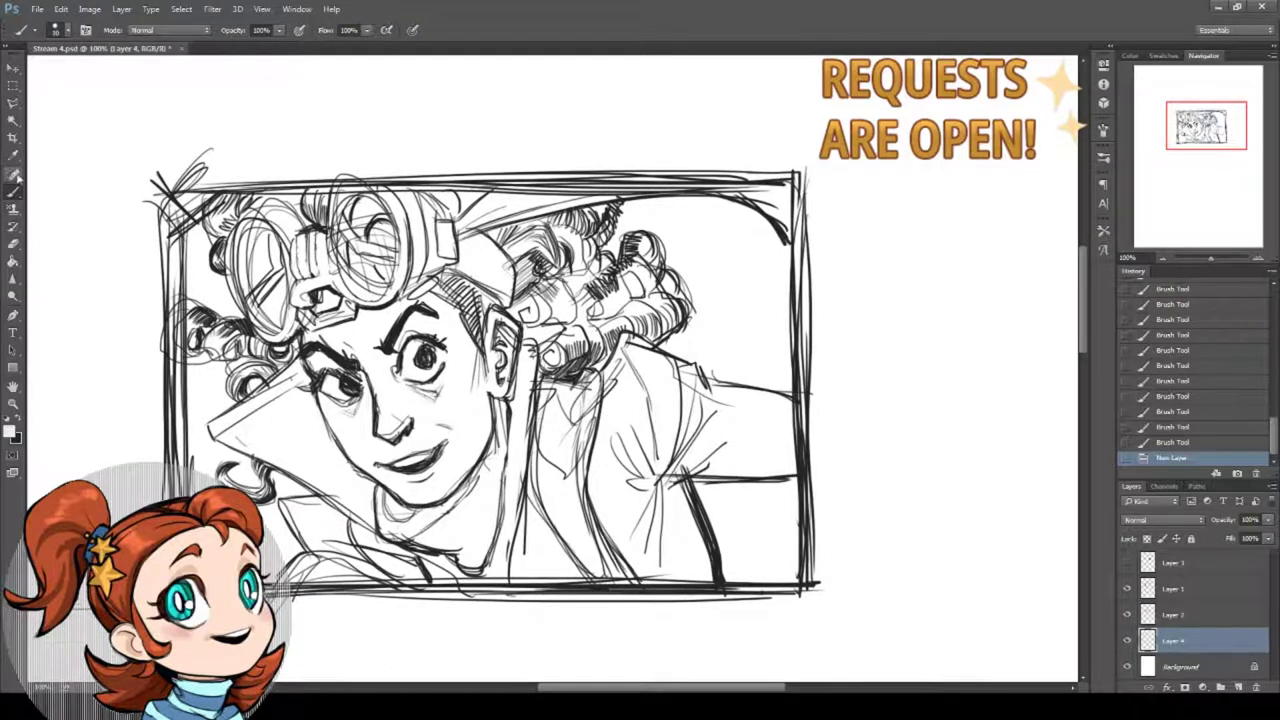
right_click(307, 331)
click(404, 365)
drag(196, 246, 194, 298)
drag(203, 244, 232, 309)
mouse_move(190, 360)
mouse_down()
mouse_move(197, 468)
mouse_move(212, 408)
mouse_move(292, 502)
mouse_up()
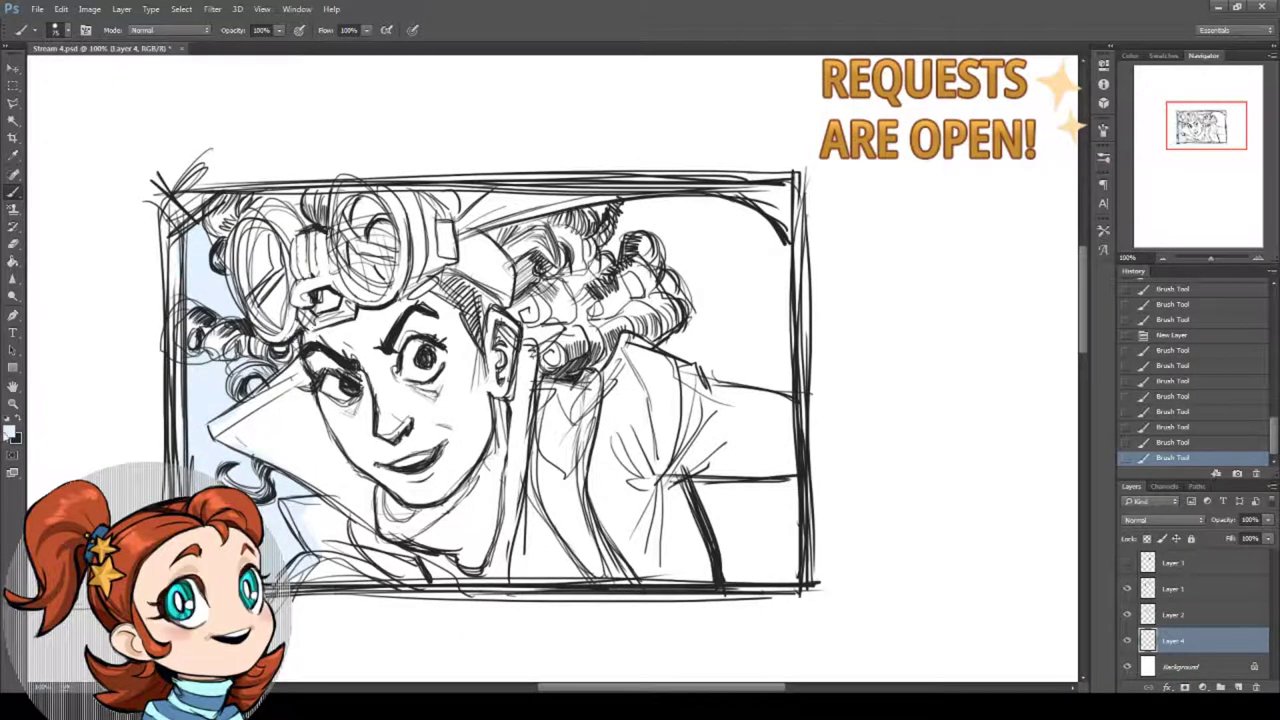
Set the foreground colour to dark grey-green 4d665c and paint the backdrop right of the hair and below the arm.
click(10, 432)
drag(640, 391, 641, 400)
click(493, 407)
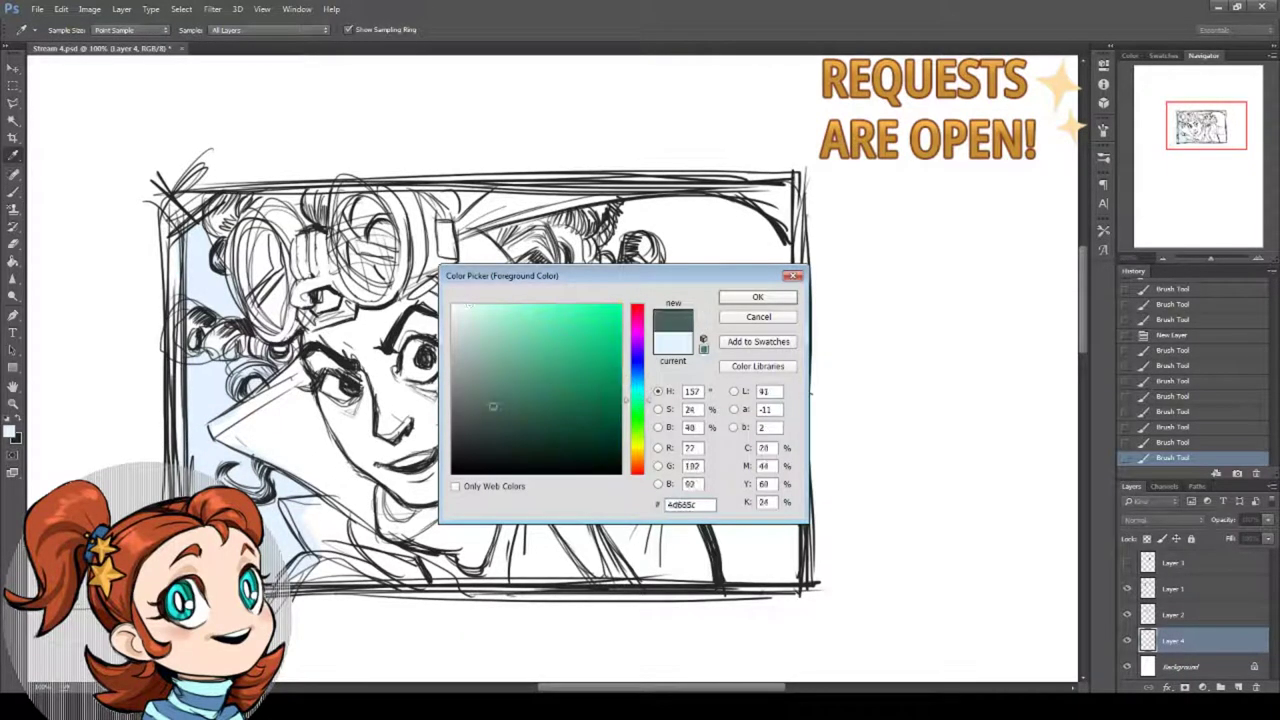
click(757, 297)
mouse_move(600, 200)
mouse_down()
mouse_move(760, 238)
mouse_move(680, 255)
mouse_move(692, 342)
mouse_move(660, 348)
mouse_move(730, 360)
mouse_up()
mouse_move(697, 256)
mouse_down()
mouse_move(723, 310)
mouse_move(723, 365)
mouse_move(768, 325)
mouse_move(751, 242)
mouse_move(758, 355)
mouse_move(771, 360)
mouse_move(733, 475)
mouse_move(753, 477)
mouse_move(771, 360)
mouse_move(753, 565)
mouse_move(775, 523)
mouse_move(763, 561)
mouse_up()
Choose a dark golden-brown paint colour and block in the upper edge of the jacket's right shoulder and sleeve.
click(9, 431)
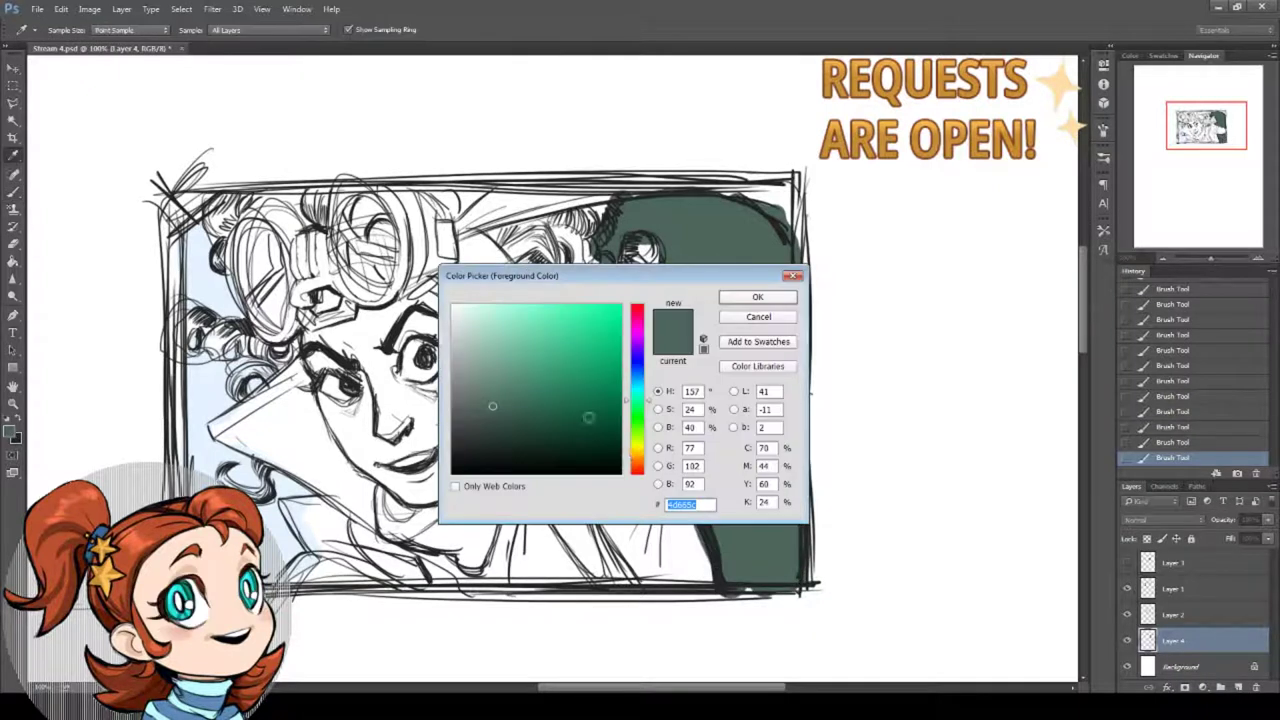
click(638, 458)
click(598, 375)
click(757, 298)
mouse_move(620, 350)
mouse_down()
mouse_move(788, 414)
mouse_move(760, 423)
mouse_move(794, 421)
mouse_up()
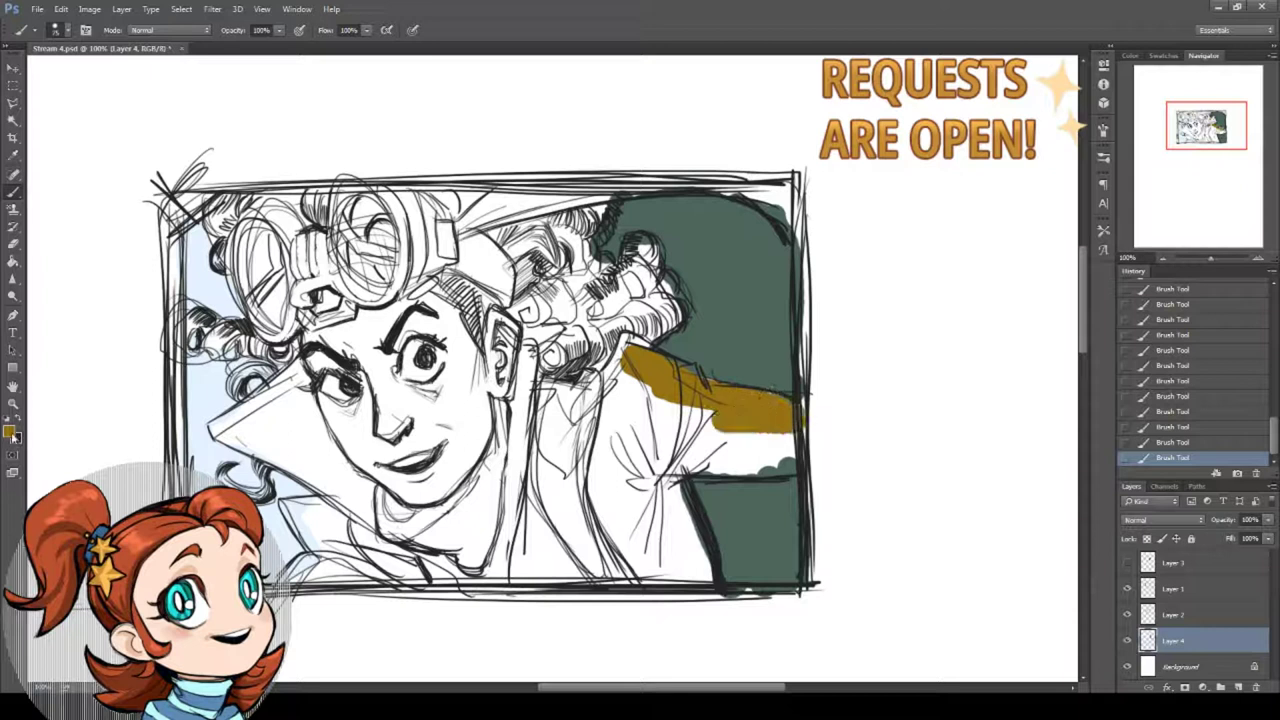
Adjust the golden-brown hue slightly and fill the rest of the jacket's right sleeve and front panel.
click(10, 432)
click(639, 460)
click(742, 300)
mouse_move(646, 400)
mouse_down()
mouse_move(728, 401)
mouse_move(780, 440)
mouse_move(640, 465)
mouse_move(785, 472)
mouse_up()
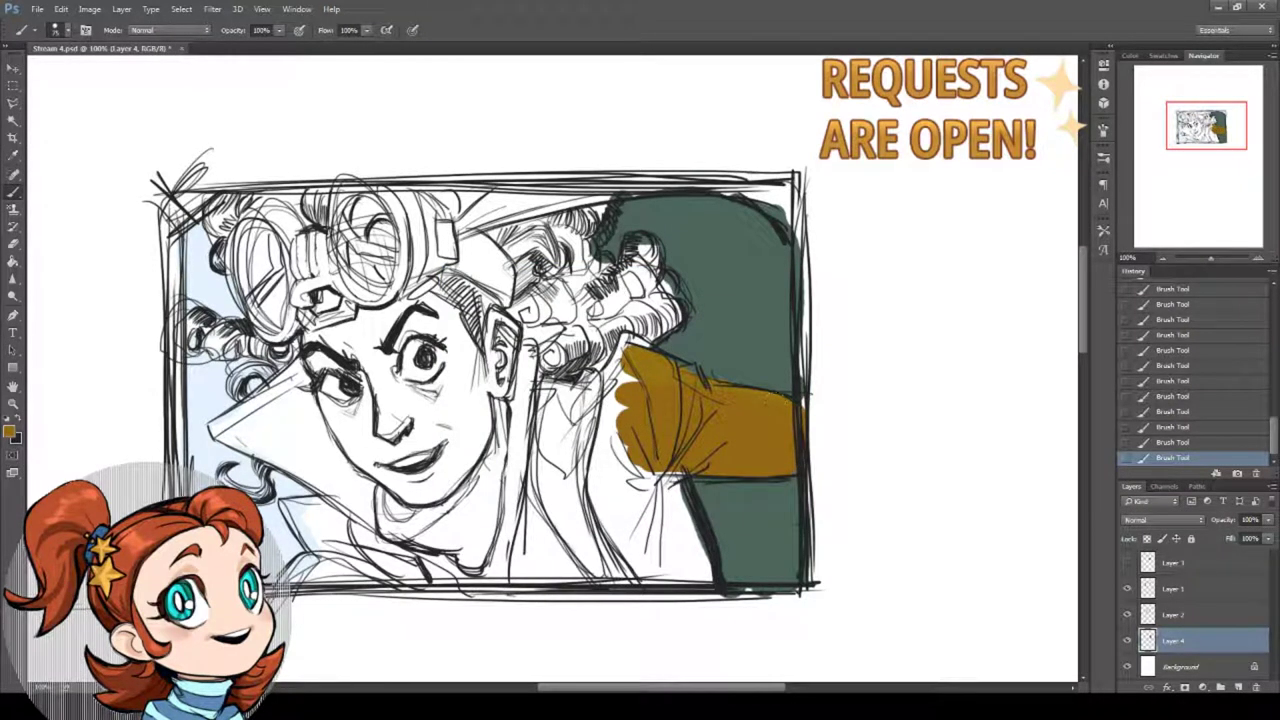
mouse_move(615, 345)
mouse_down()
mouse_move(600, 490)
mouse_move(620, 575)
mouse_move(650, 480)
mouse_move(690, 575)
mouse_up()
mouse_move(665, 475)
mouse_down()
mouse_move(700, 578)
mouse_move(624, 573)
mouse_up()
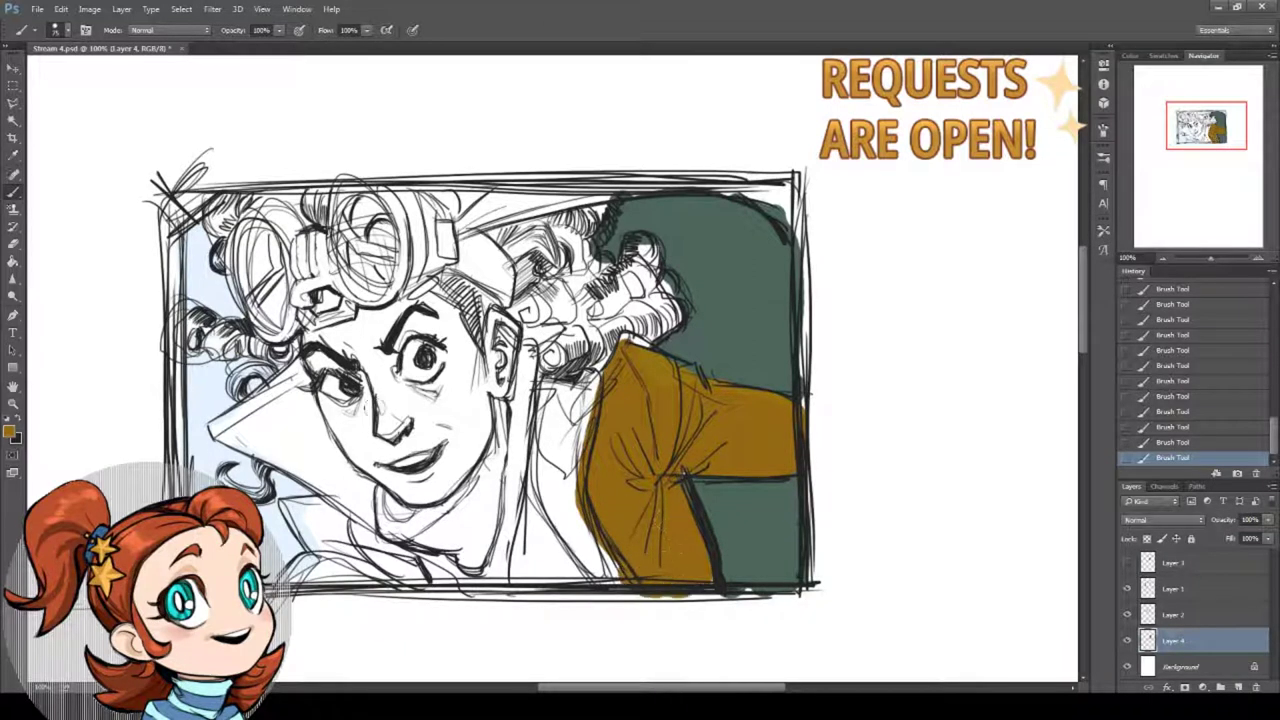
Fill the raised left collar and the jacket shoulder below it with the same golden brown.
mouse_move(223, 428)
mouse_down()
mouse_move(310, 362)
mouse_move(242, 408)
mouse_move(397, 538)
mouse_up()
mouse_move(345, 520)
mouse_down()
mouse_move(300, 516)
mouse_move(330, 561)
mouse_move(288, 578)
mouse_up()
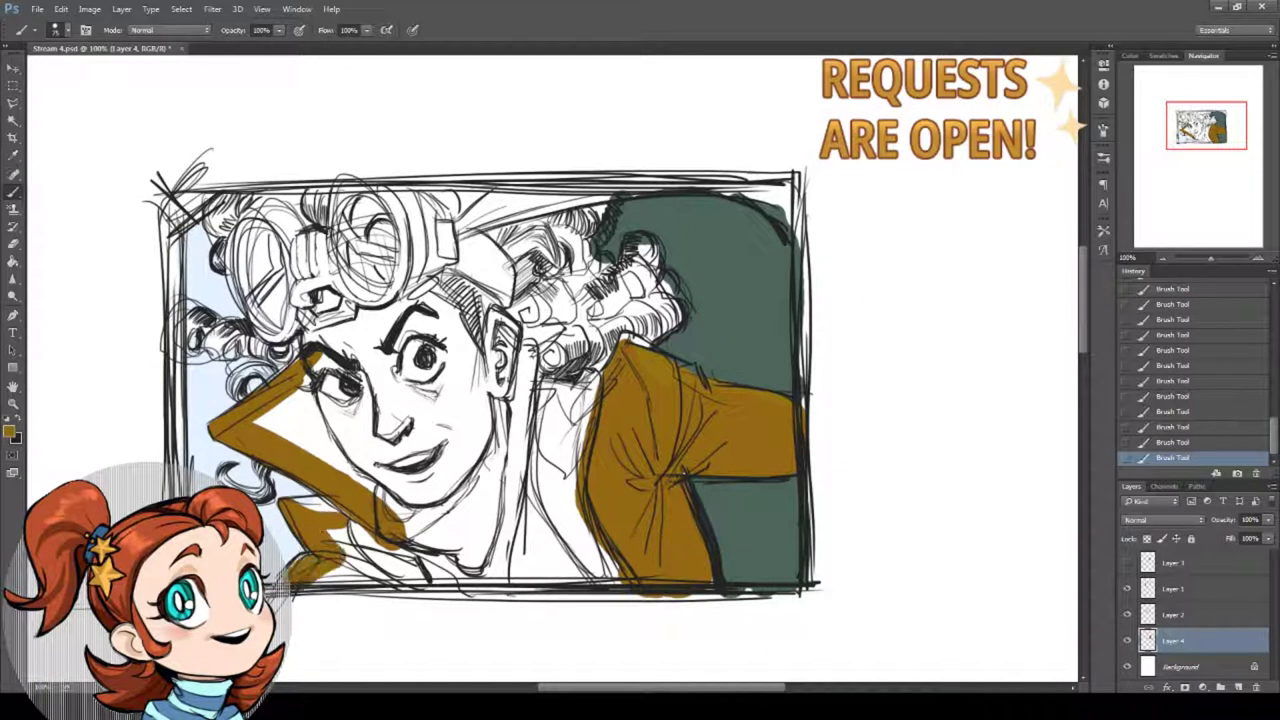
drag(352, 548, 310, 592)
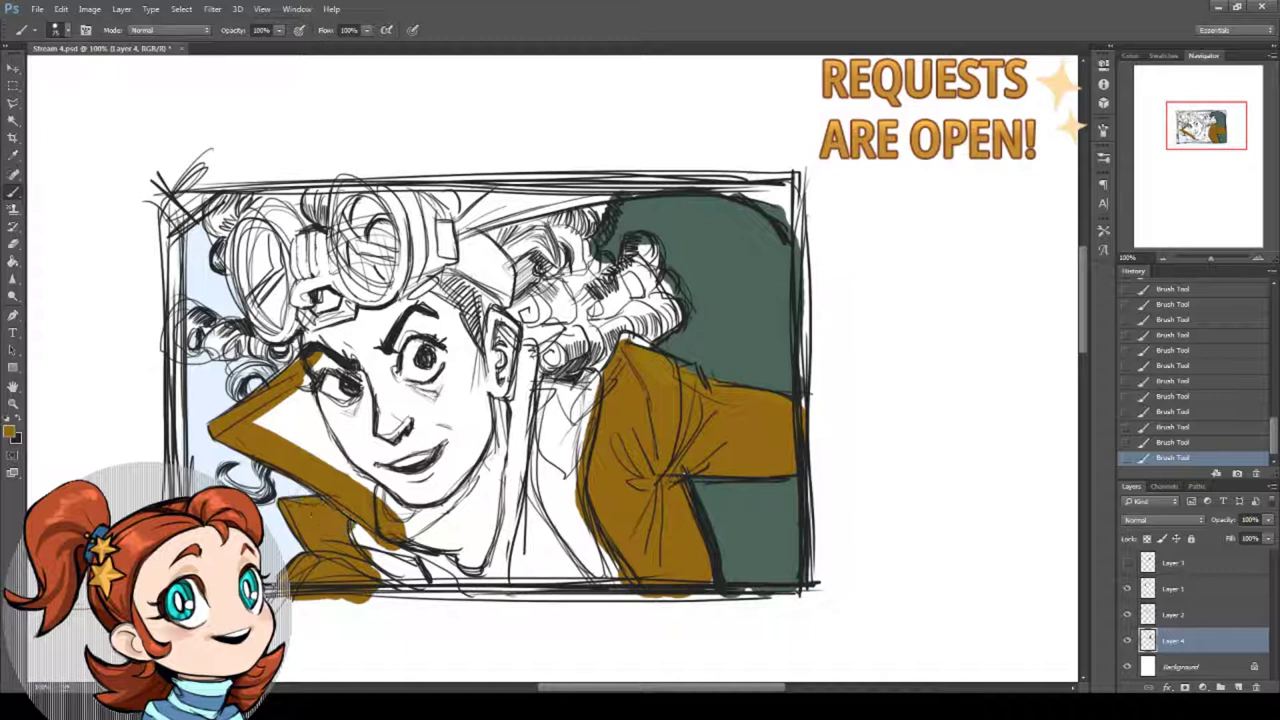
mouse_move(258, 420)
mouse_down()
mouse_move(358, 480)
mouse_move(328, 438)
mouse_up()
drag(300, 384, 338, 448)
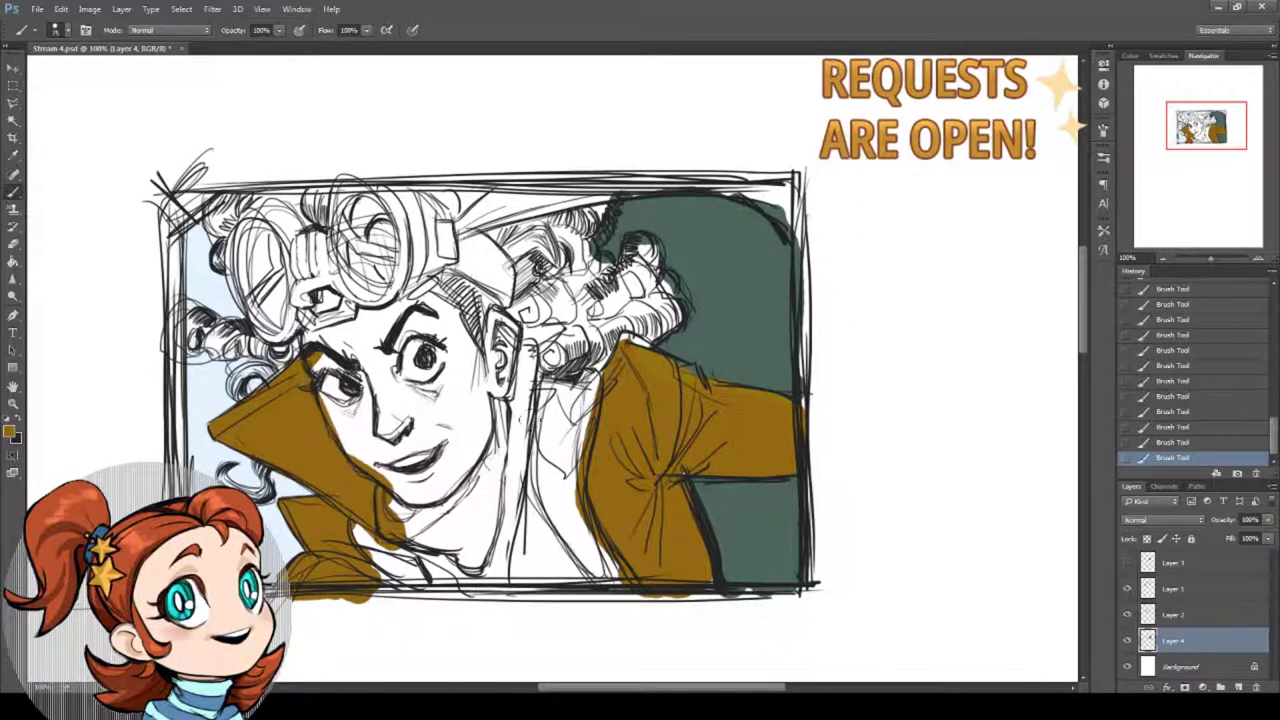
Fill the jacket's inner collar strip and lower front below the neck with the golden brown.
mouse_move(515, 458)
mouse_down()
mouse_move(523, 570)
mouse_move(505, 345)
mouse_up()
drag(470, 535, 370, 592)
drag(480, 600, 372, 595)
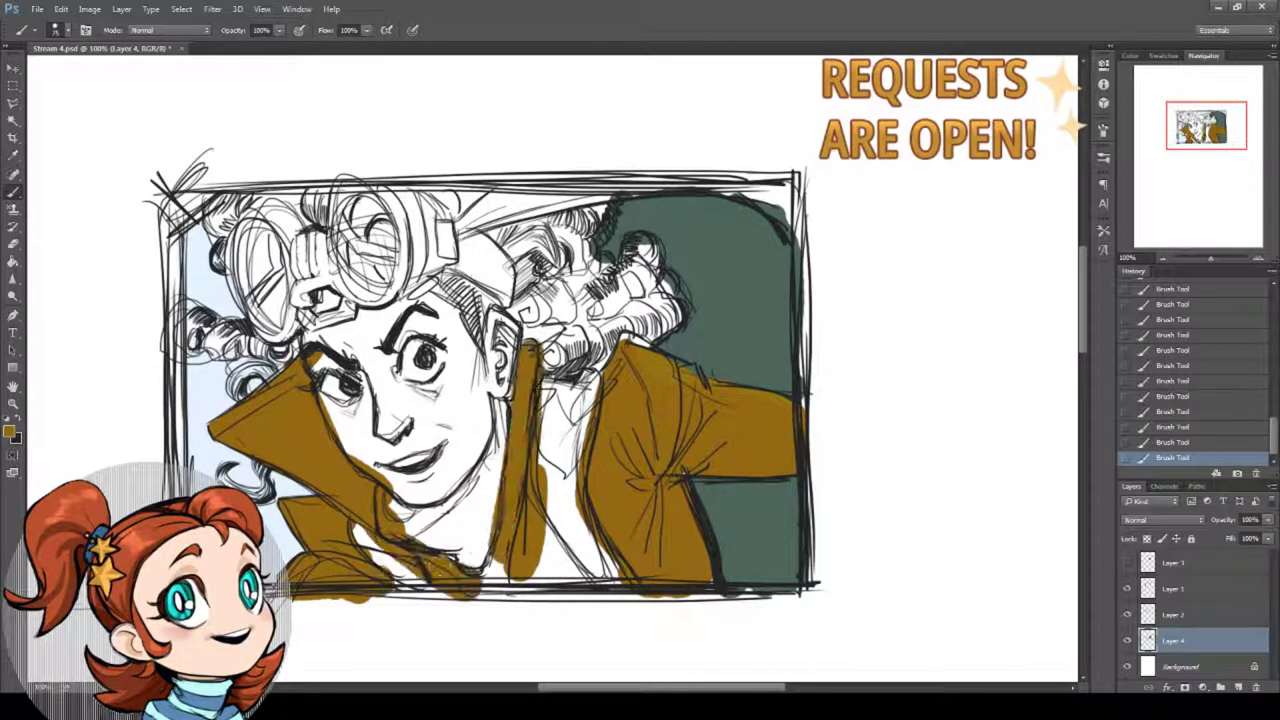
drag(438, 568, 504, 572)
drag(540, 528, 590, 574)
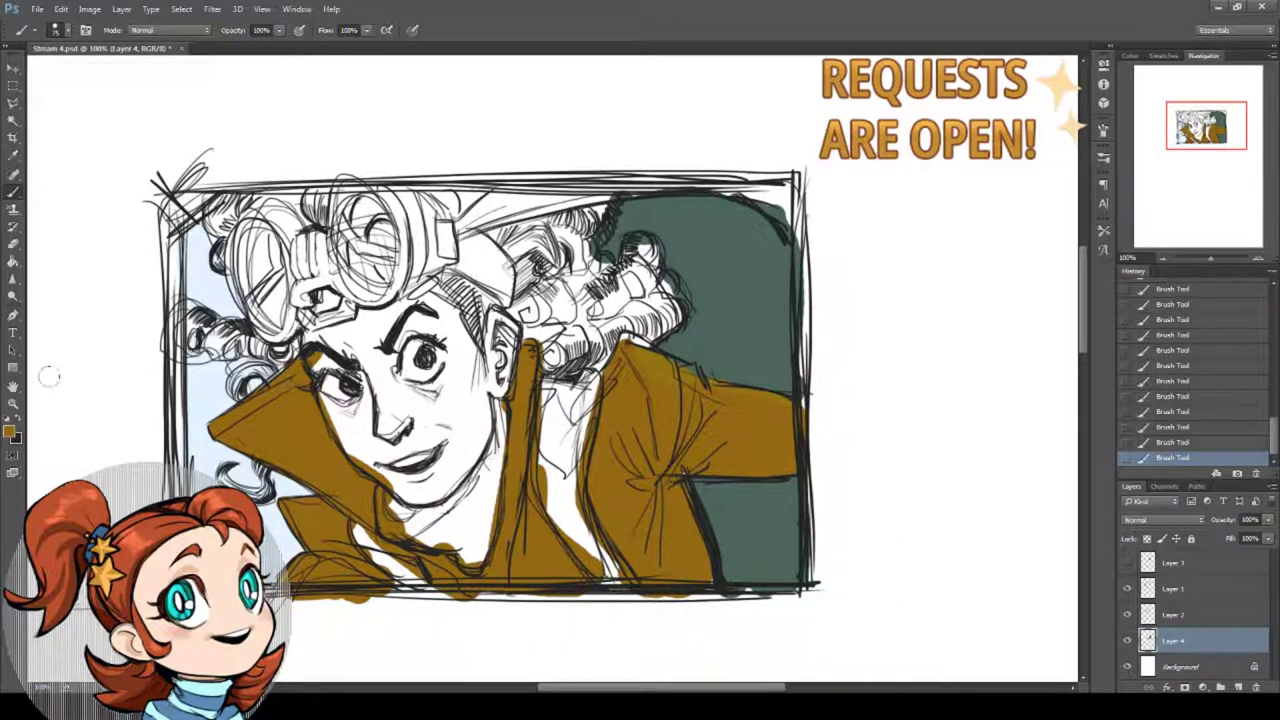
Select the golden-brown jacket areas with the Magic Wand and set the foreground colour to bright golden yellow fcbe46.
click(14, 121)
click(303, 463)
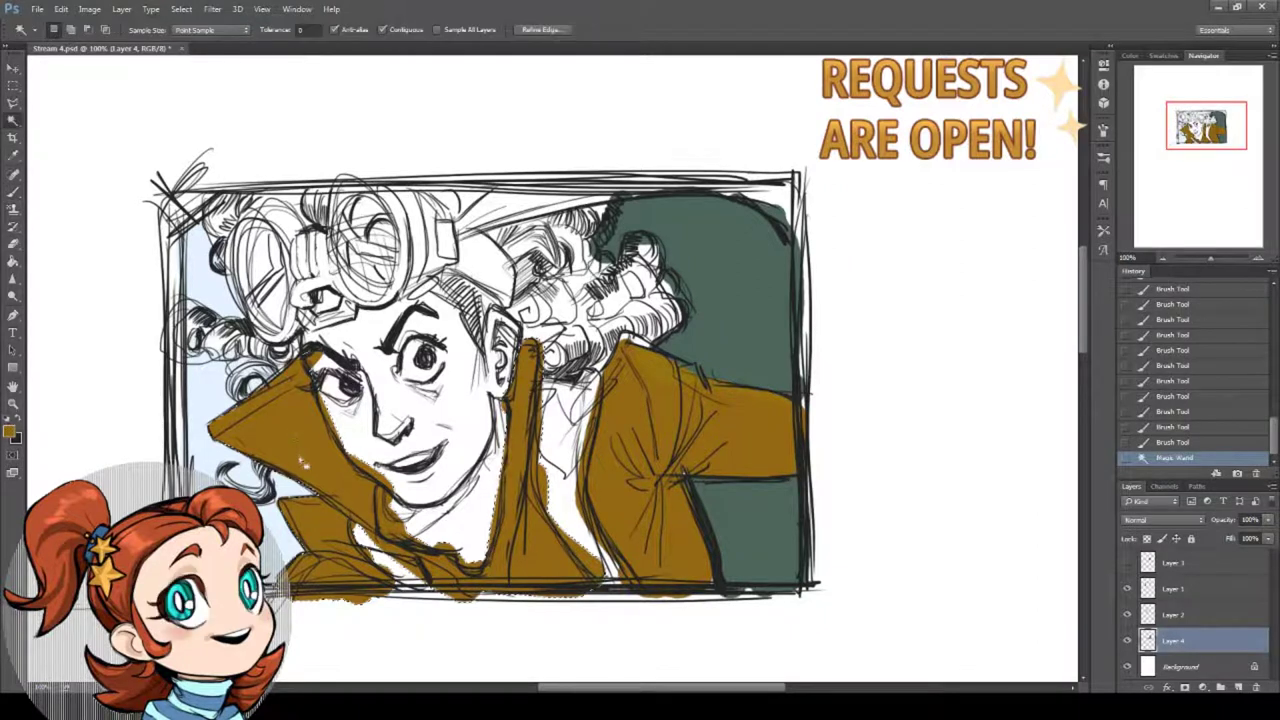
shift+click(598, 497)
click(9, 431)
click(574, 306)
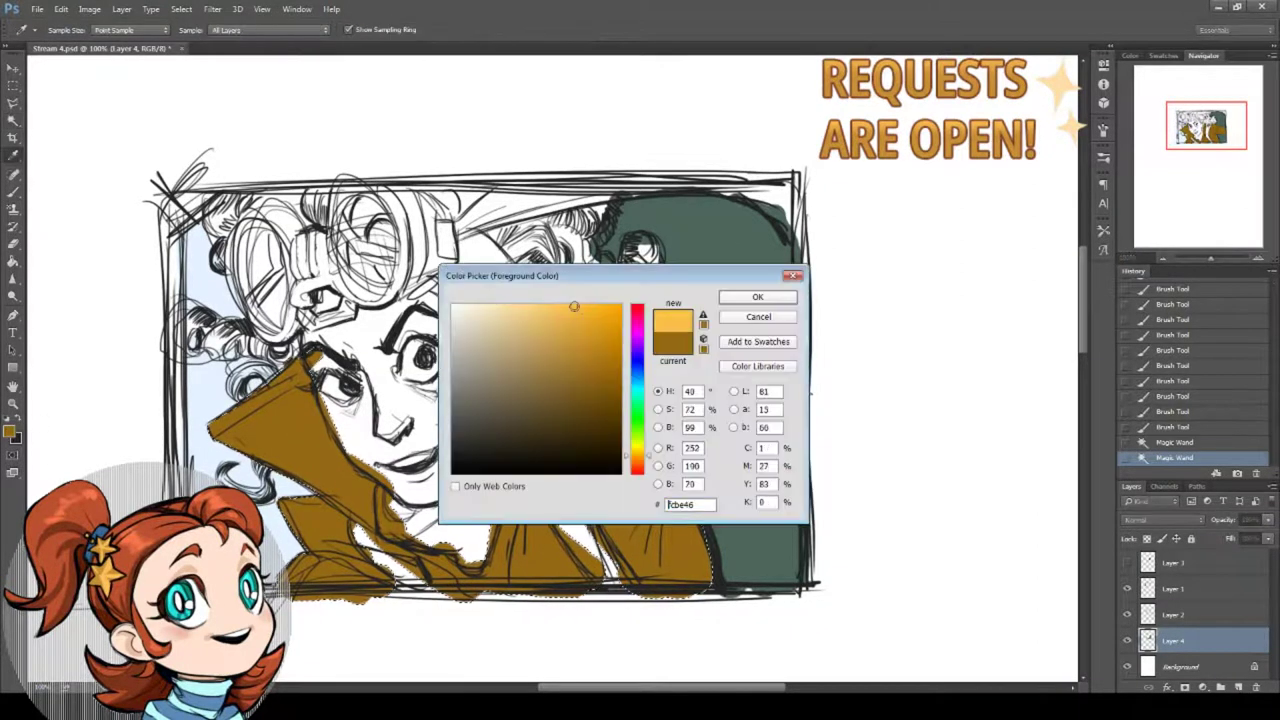
click(752, 297)
Brighten the jacket's collar and front inside the selection with a soft round brush at 405 px.
key(b)
right_click(922, 181)
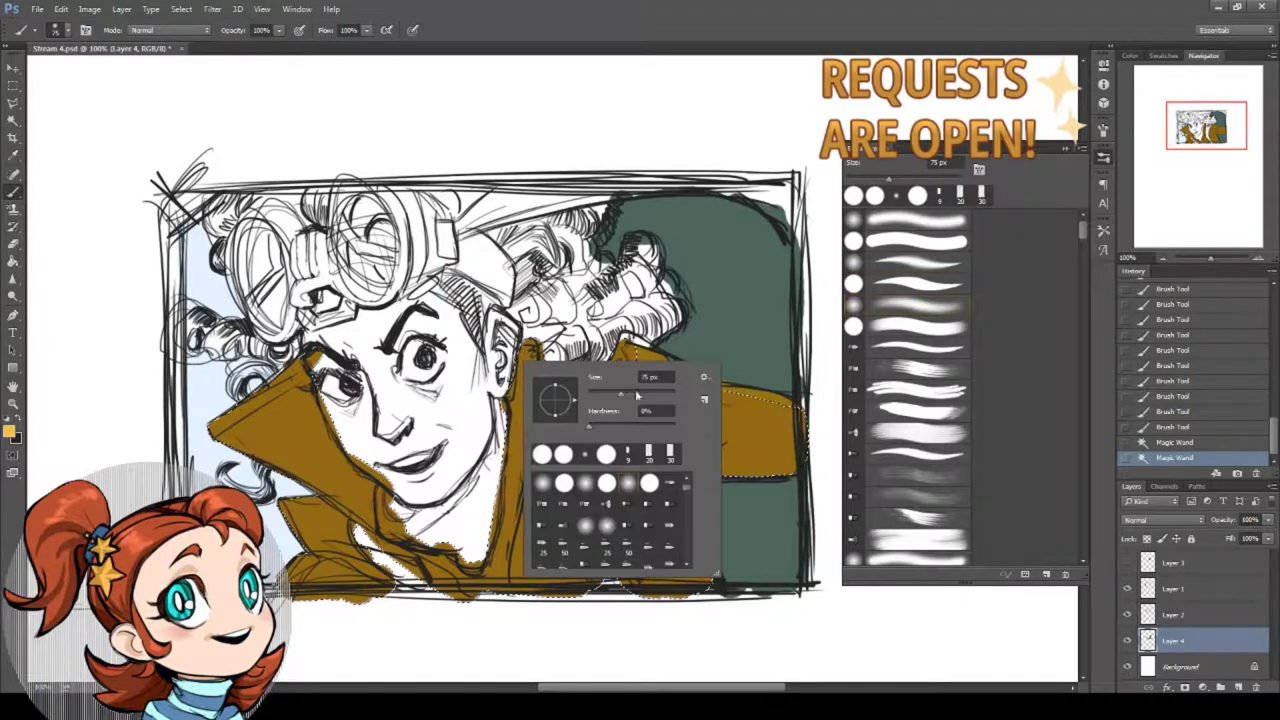
drag(240, 400, 340, 530)
mouse_move(330, 530)
mouse_down()
mouse_move(270, 400)
mouse_move(400, 550)
mouse_up()
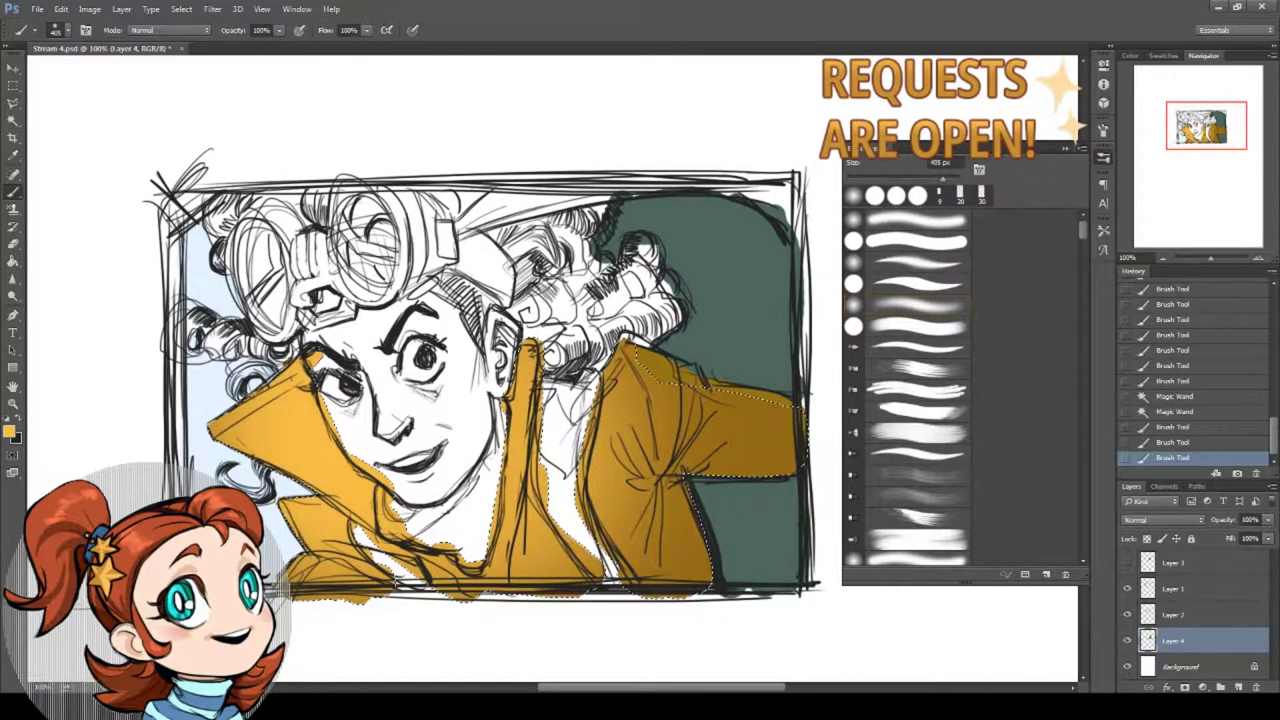
drag(460, 400, 480, 530)
drag(500, 400, 530, 520)
drag(500, 400, 530, 520)
drag(530, 400, 550, 530)
drag(480, 430, 510, 550)
drag(520, 400, 540, 510)
drag(500, 410, 520, 540)
drag(460, 430, 500, 550)
Choose a lighter yellow and paint highlights on the raised collar with a hard round brush at 20 px.
click(9, 431)
drag(560, 312, 554, 289)
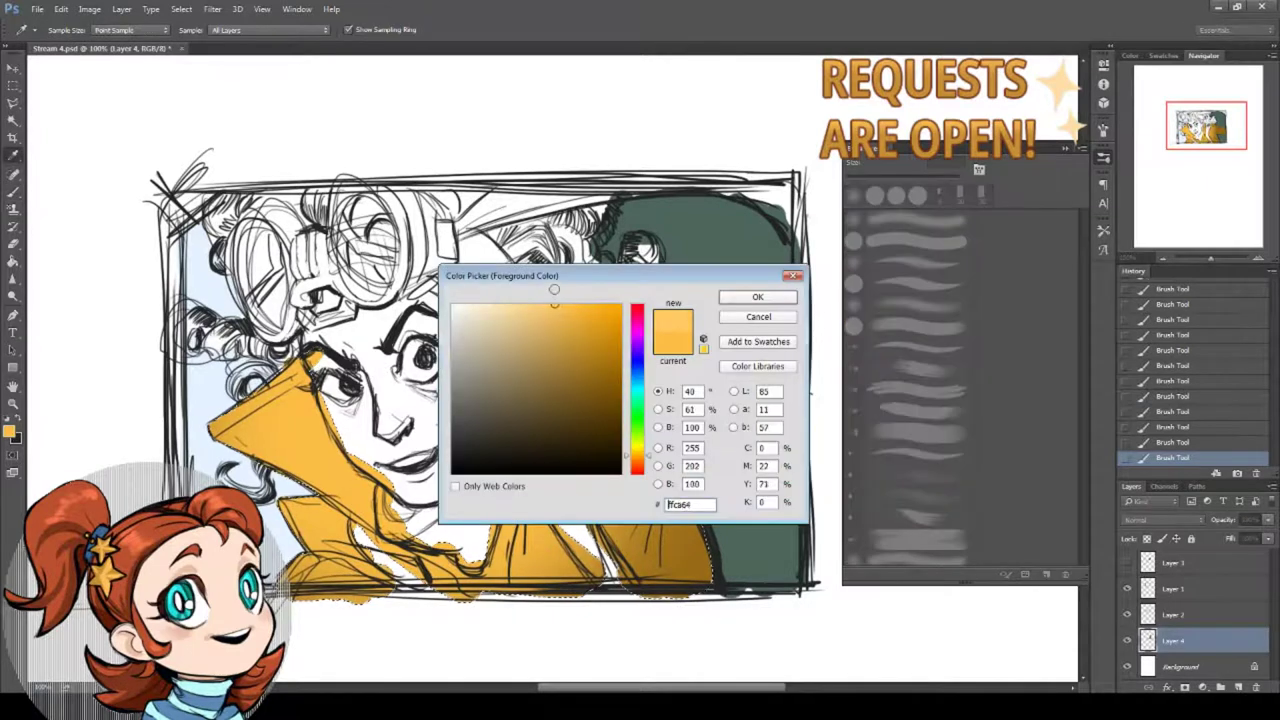
click(643, 454)
click(754, 298)
click(903, 326)
right_click(462, 370)
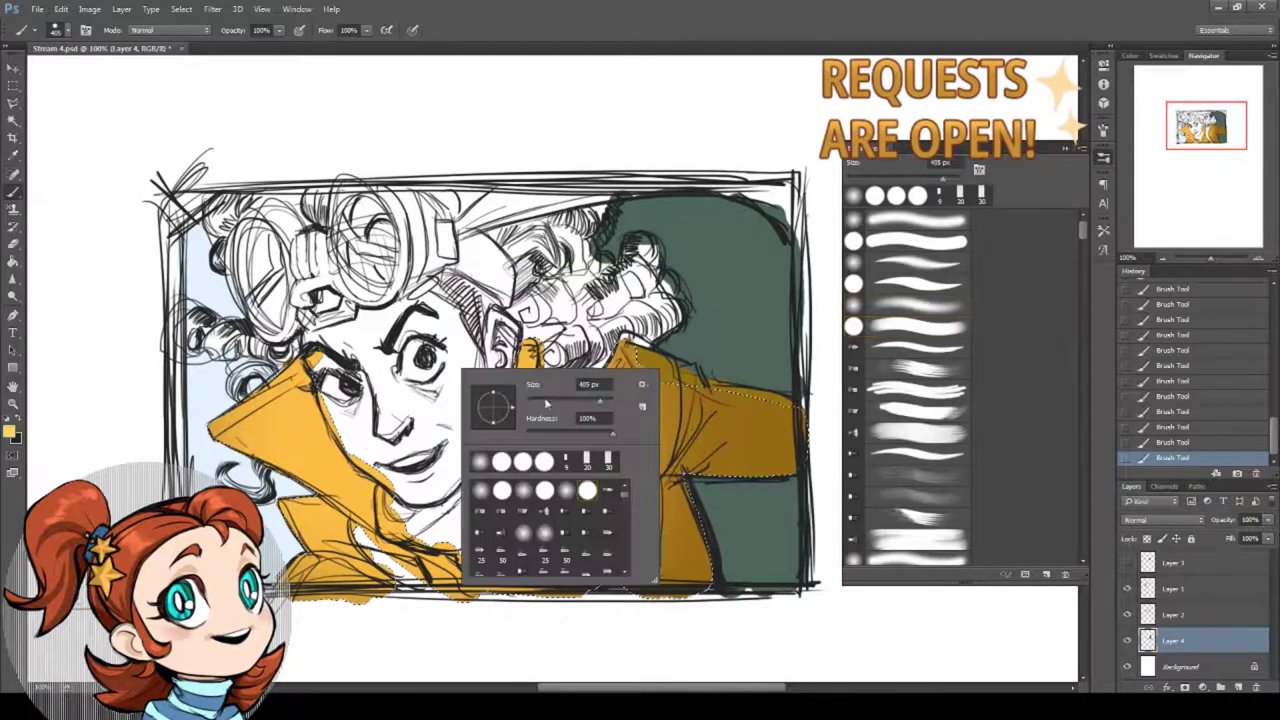
click(318, 418)
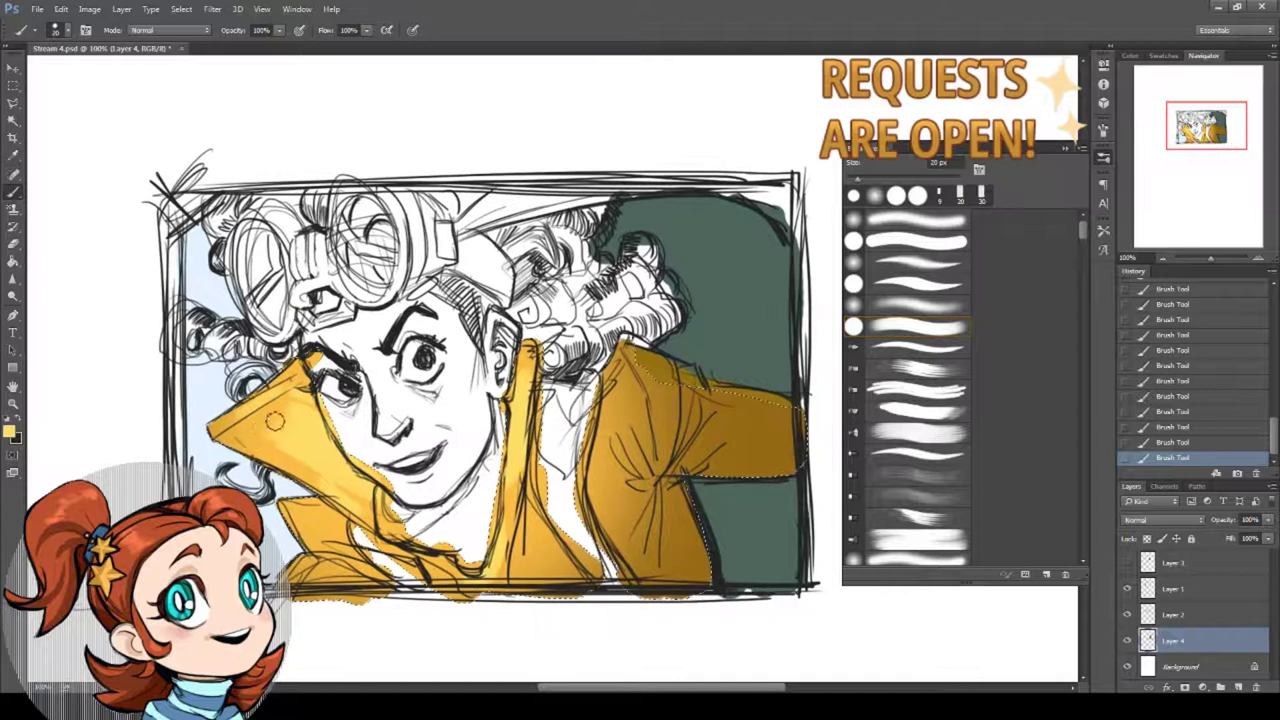
mouse_move(266, 440)
mouse_down()
mouse_move(283, 434)
mouse_move(270, 419)
mouse_up()
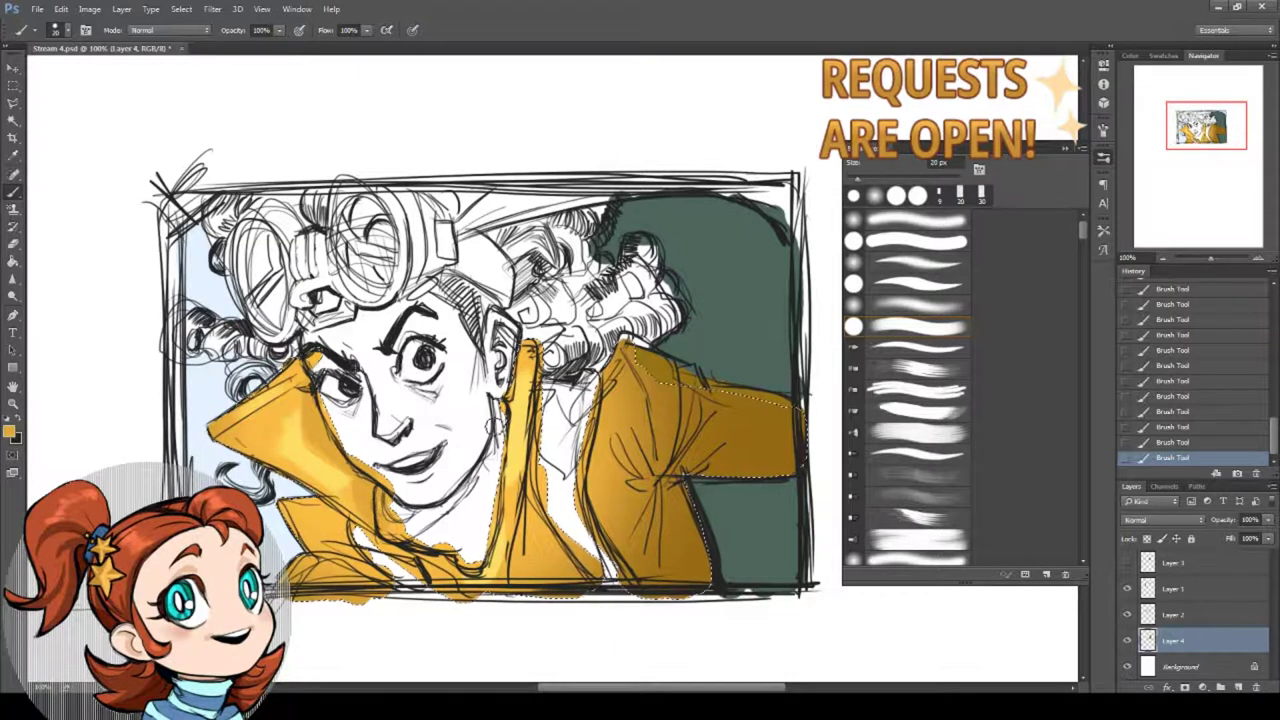
mouse_move(491, 492)
mouse_down()
mouse_move(495, 471)
mouse_move(471, 480)
mouse_up()
Deselect the jacket and set the foreground colour to a light peach skin tone.
click(13, 156)
click(13, 121)
right_click(110, 214)
click(147, 417)
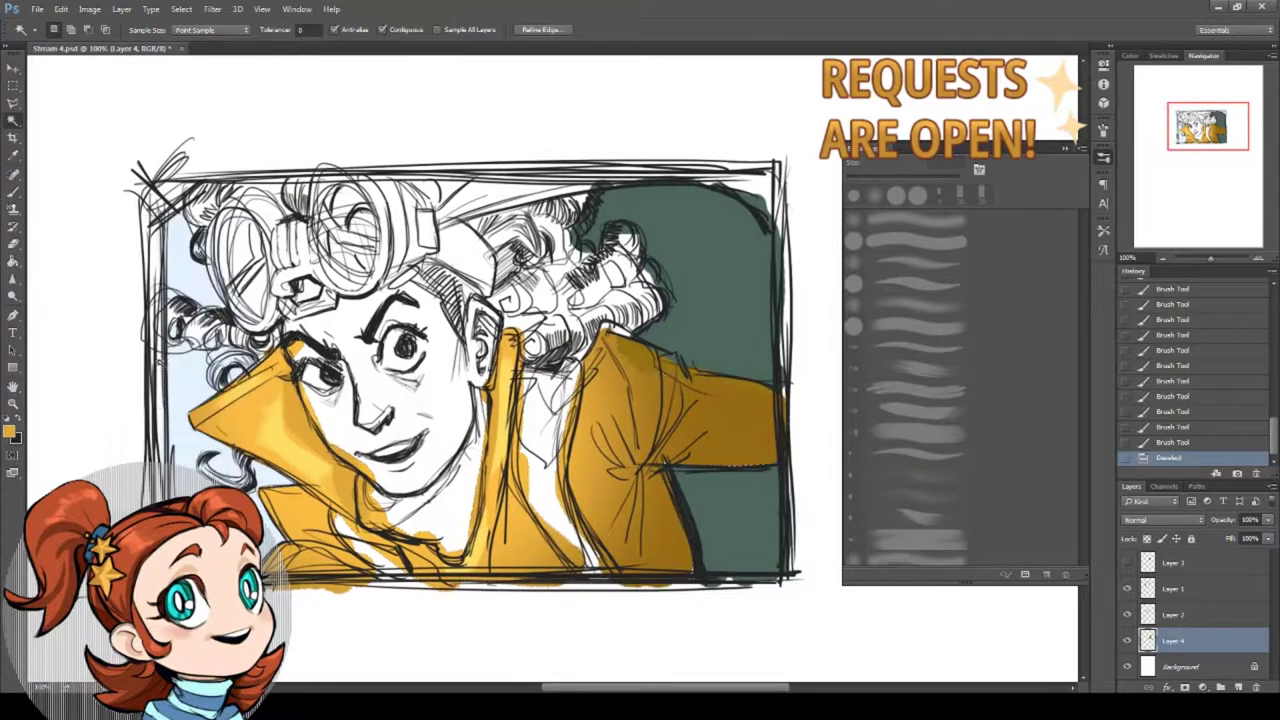
click(10, 432)
click(638, 462)
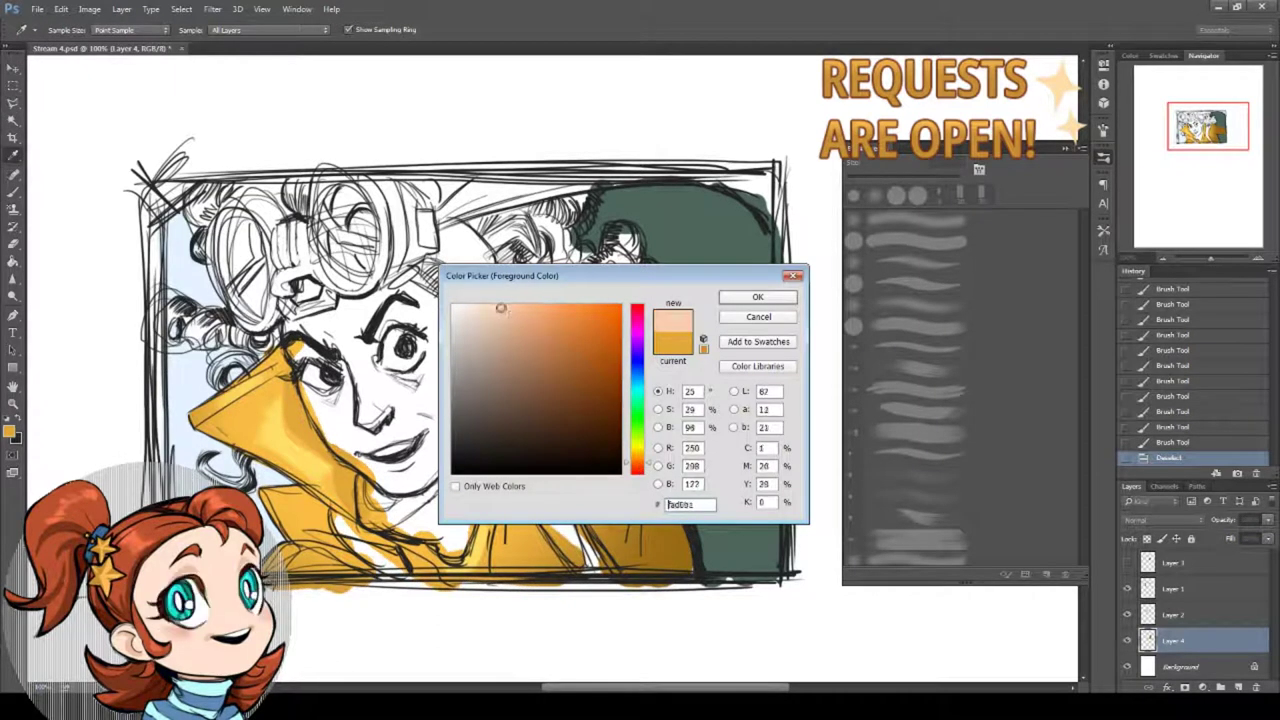
click(509, 316)
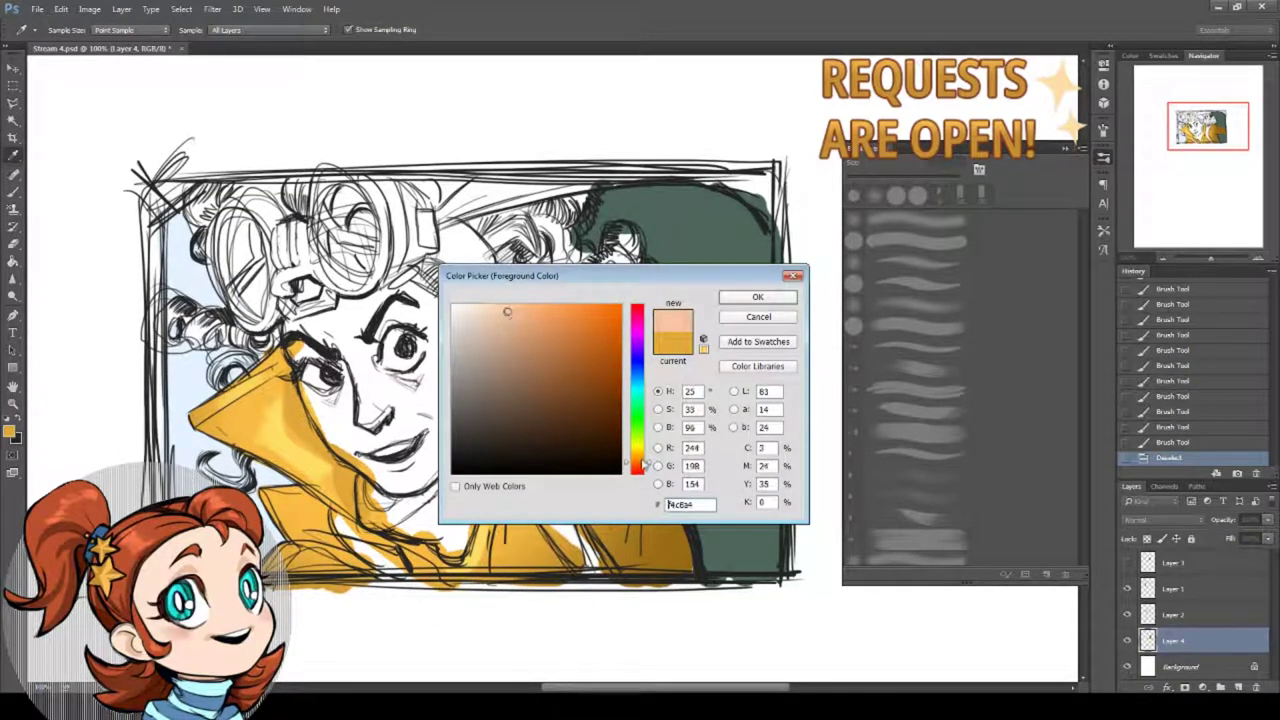
click(758, 297)
Fill the face, ear and forehead up to the goggles with the peach tone, enlarging the brush to 34 px.
click(13, 191)
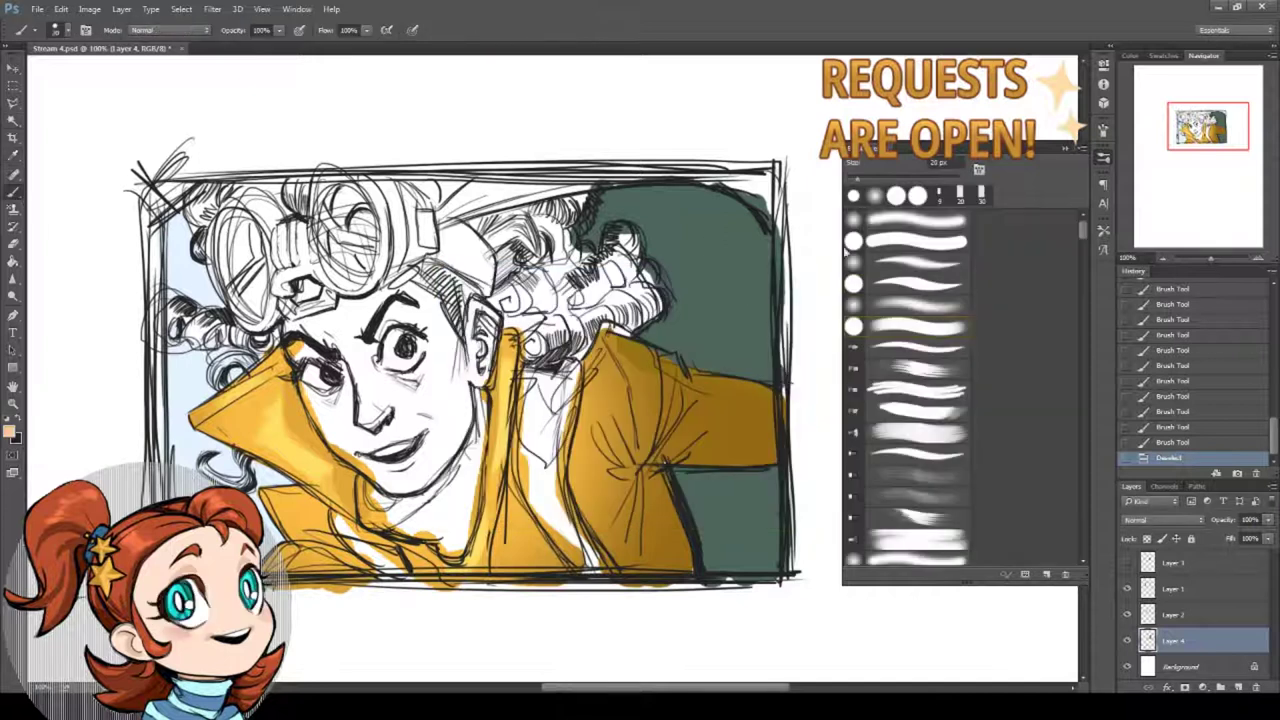
mouse_move(300, 315)
mouse_down()
mouse_move(306, 378)
mouse_move(300, 350)
mouse_up()
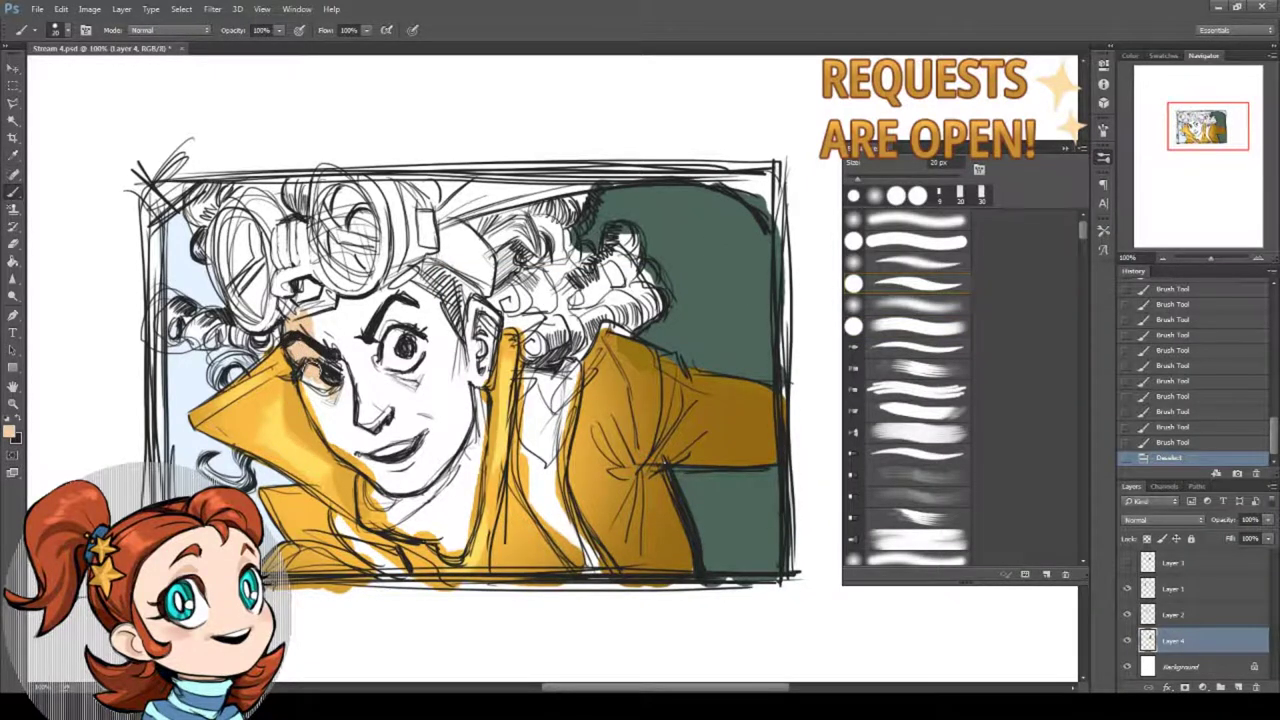
right_click(374, 352)
click(439, 445)
mouse_move(330, 310)
mouse_down()
mouse_move(304, 290)
mouse_move(328, 415)
mouse_move(385, 455)
mouse_move(400, 425)
mouse_move(452, 402)
mouse_up()
right_click(463, 362)
click(537, 392)
mouse_move(354, 452)
mouse_down()
mouse_move(406, 482)
mouse_move(468, 414)
mouse_up()
mouse_move(474, 312)
mouse_down()
mouse_move(478, 368)
mouse_move(490, 316)
mouse_move(477, 371)
mouse_up()
mouse_move(298, 321)
mouse_down()
mouse_move(312, 346)
mouse_move(318, 282)
mouse_up()
drag(330, 270, 378, 254)
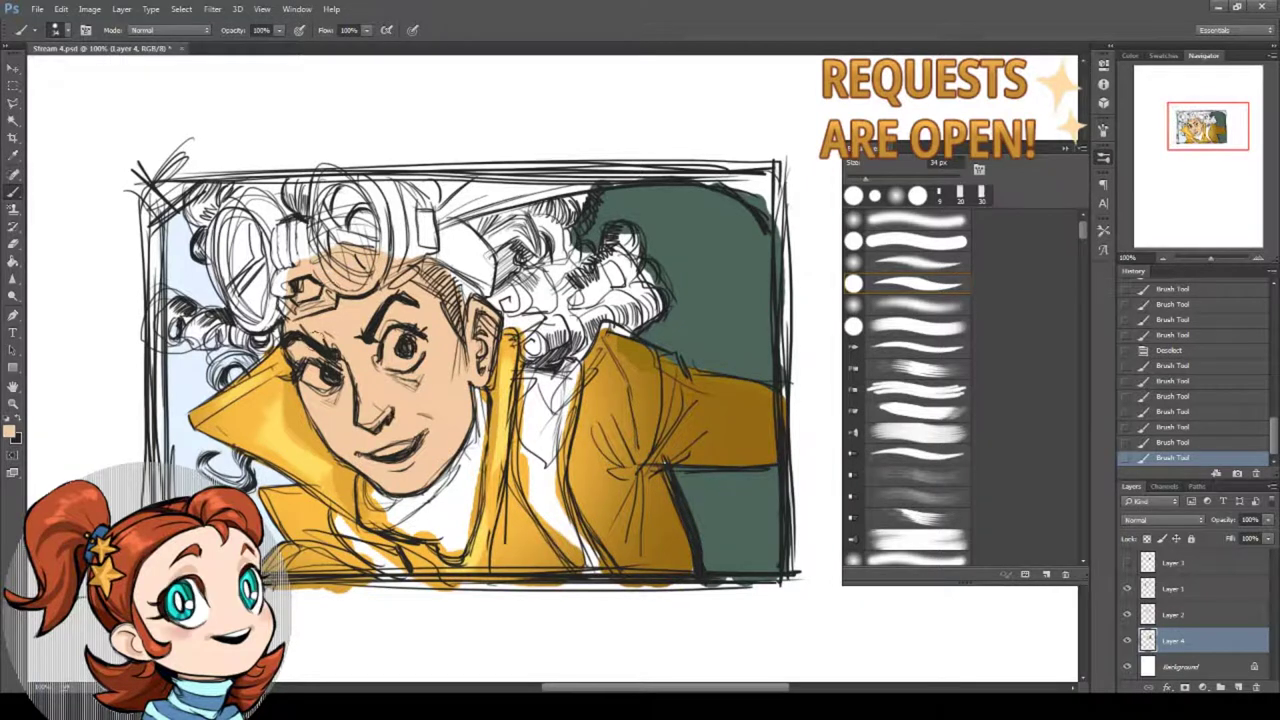
Set the foreground colour to lighter peach ffdbb7 and select the painted face with the Magic Wand.
click(9, 431)
click(503, 306)
click(758, 297)
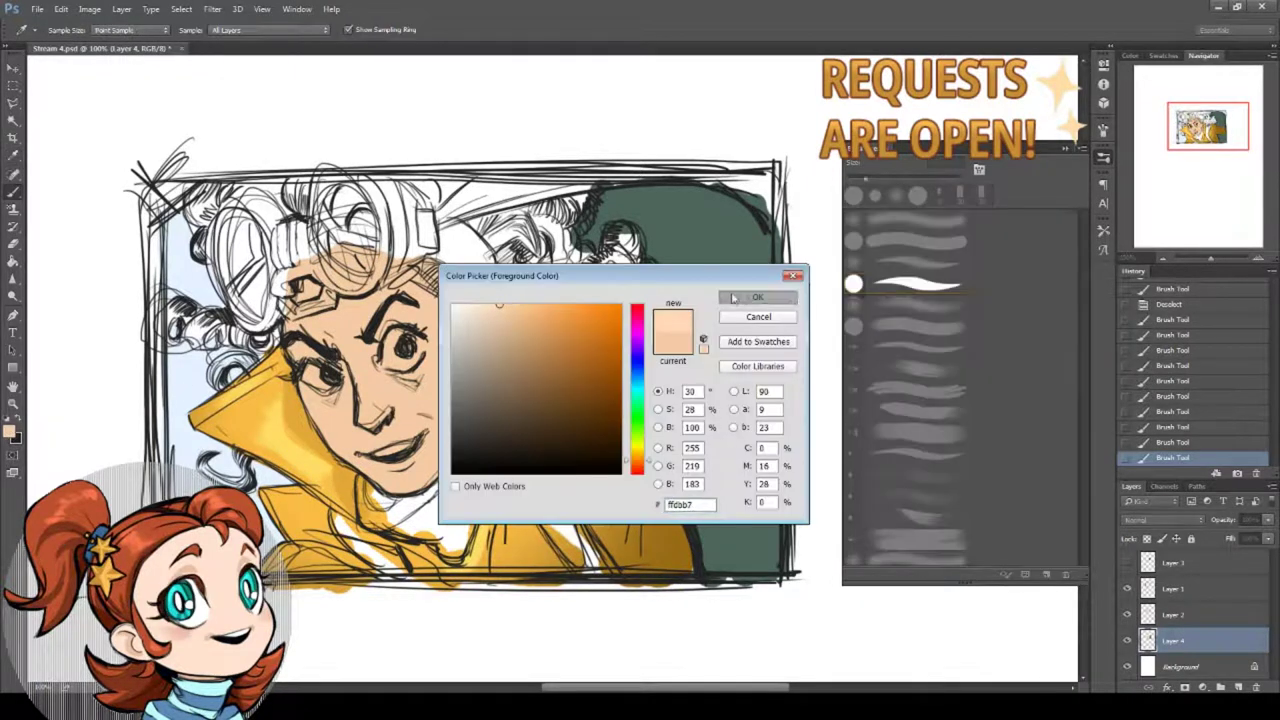
click(13, 121)
click(352, 312)
Softly lighten the forehead, cheeks and chin inside the selection with a soft round brush at 195 px.
click(13, 191)
click(913, 306)
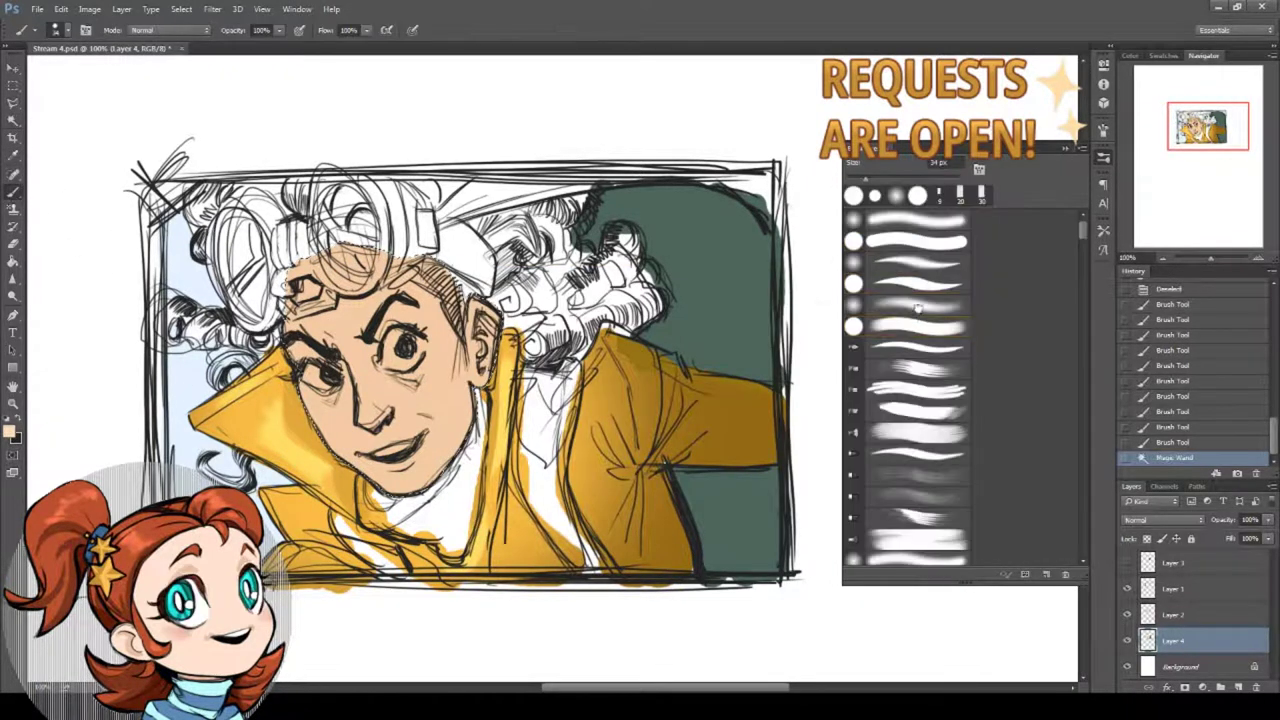
right_click(441, 334)
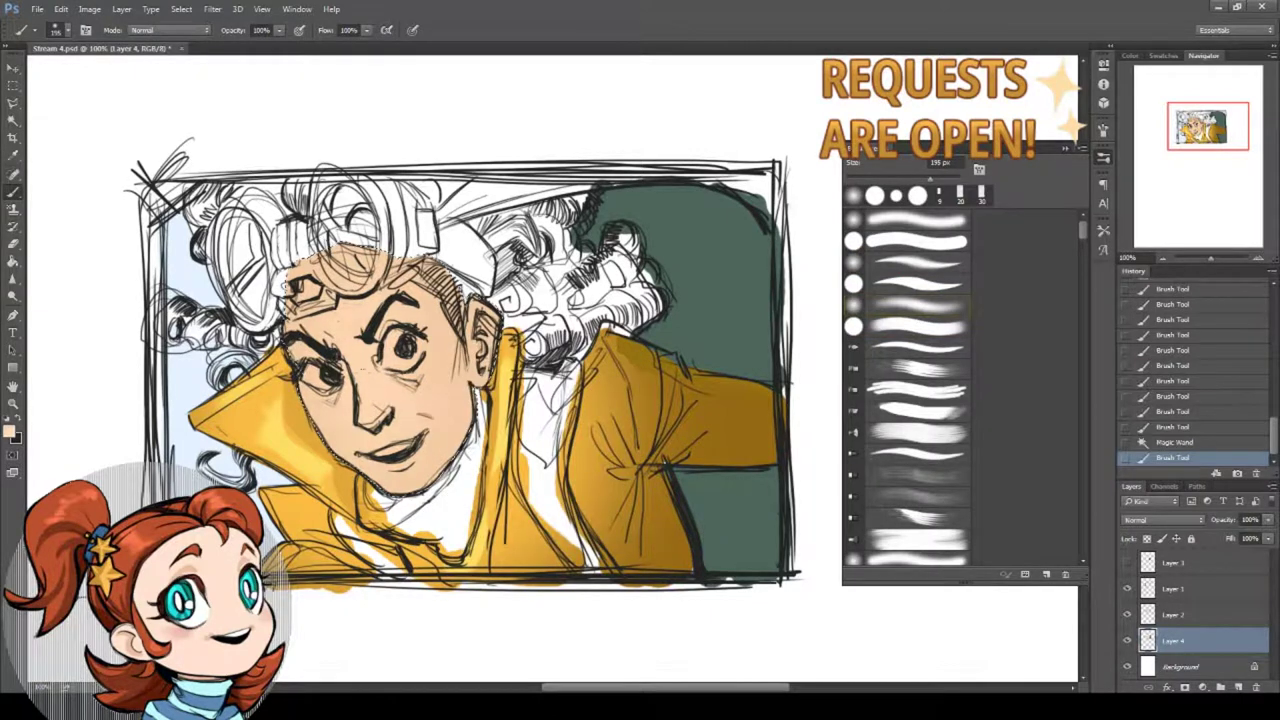
drag(330, 300, 400, 290)
drag(320, 340, 350, 400)
drag(400, 300, 440, 350)
drag(340, 380, 380, 440)
drag(440, 360, 430, 430)
drag(370, 420, 410, 470)
drag(450, 400, 420, 460)
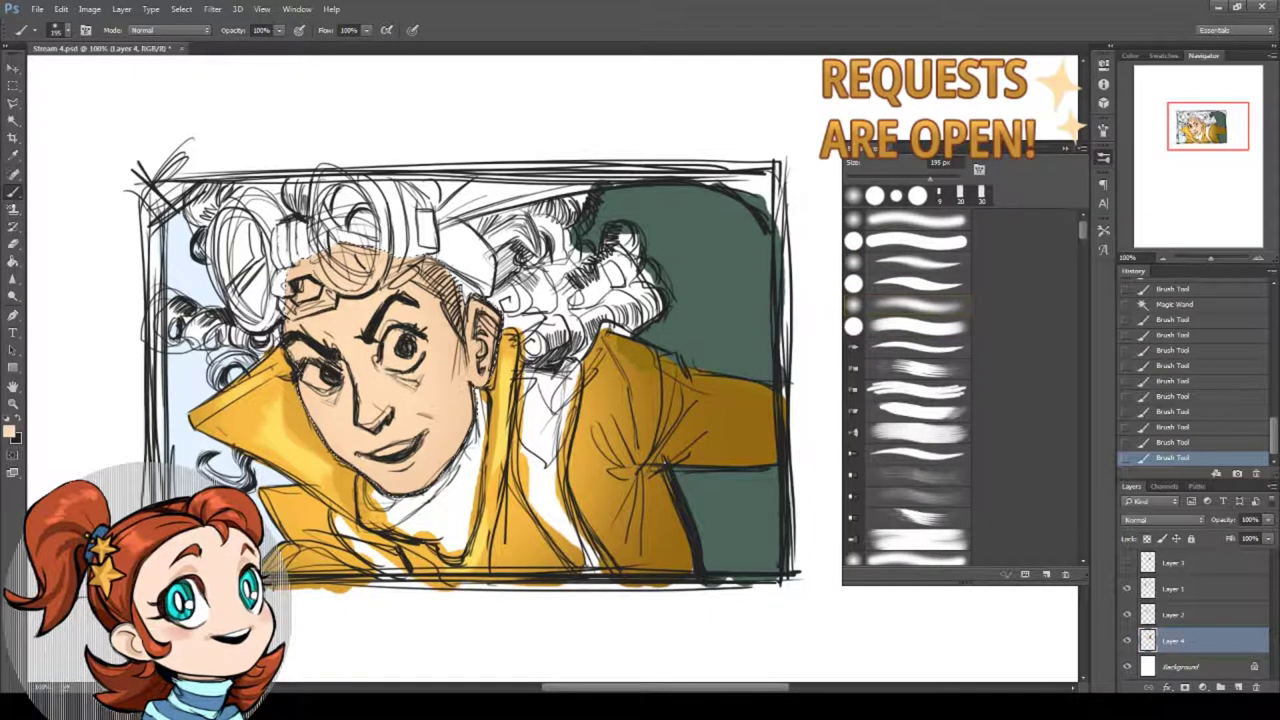
Choose a darker tan, softly shade the edges of the face, and deselect it.
click(13, 156)
click(9, 431)
click(515, 319)
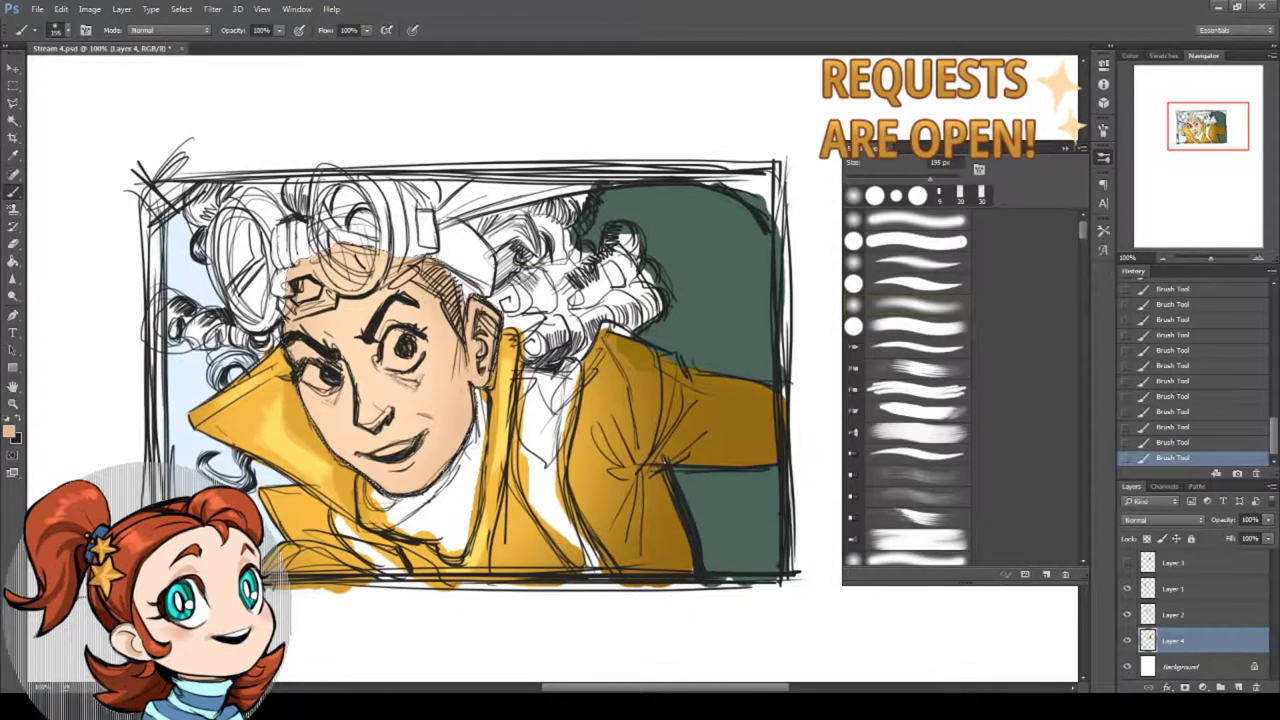
click(13, 102)
right_click(142, 161)
click(172, 170)
Paint skin shading around the eyes, nose and hairline with a small hard round brush at 12 px.
click(13, 404)
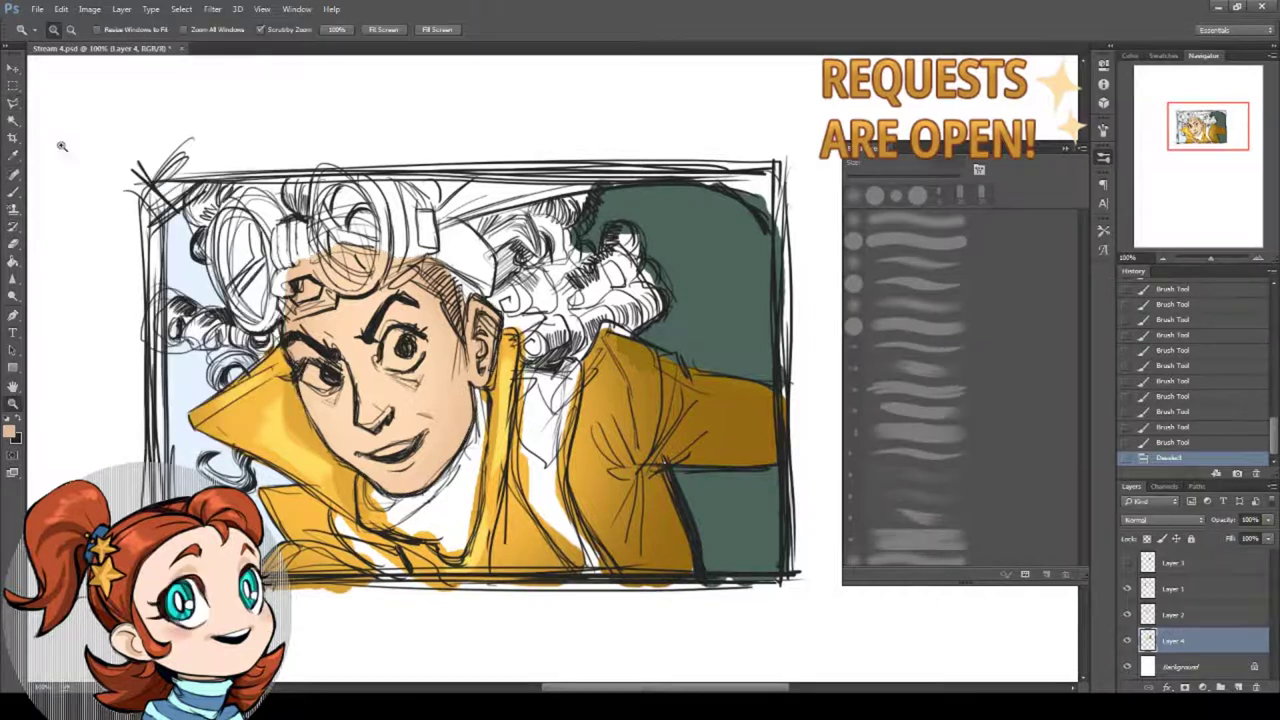
drag(179, 266, 205, 256)
click(14, 192)
right_click(576, 390)
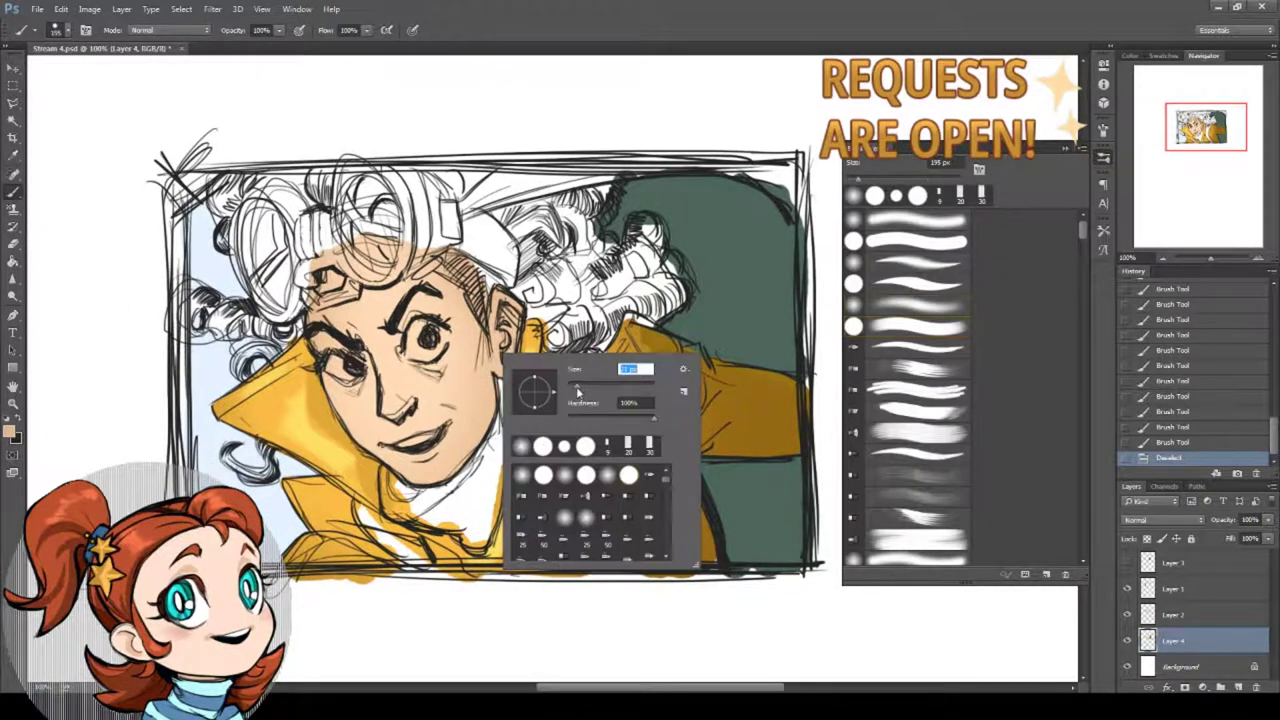
drag(406, 322, 408, 352)
mouse_move(396, 344)
mouse_down()
mouse_move(340, 352)
mouse_move(350, 360)
mouse_up()
drag(362, 358, 370, 366)
mouse_move(388, 390)
mouse_down()
mouse_move(393, 427)
mouse_move(416, 404)
mouse_up()
drag(476, 290, 456, 311)
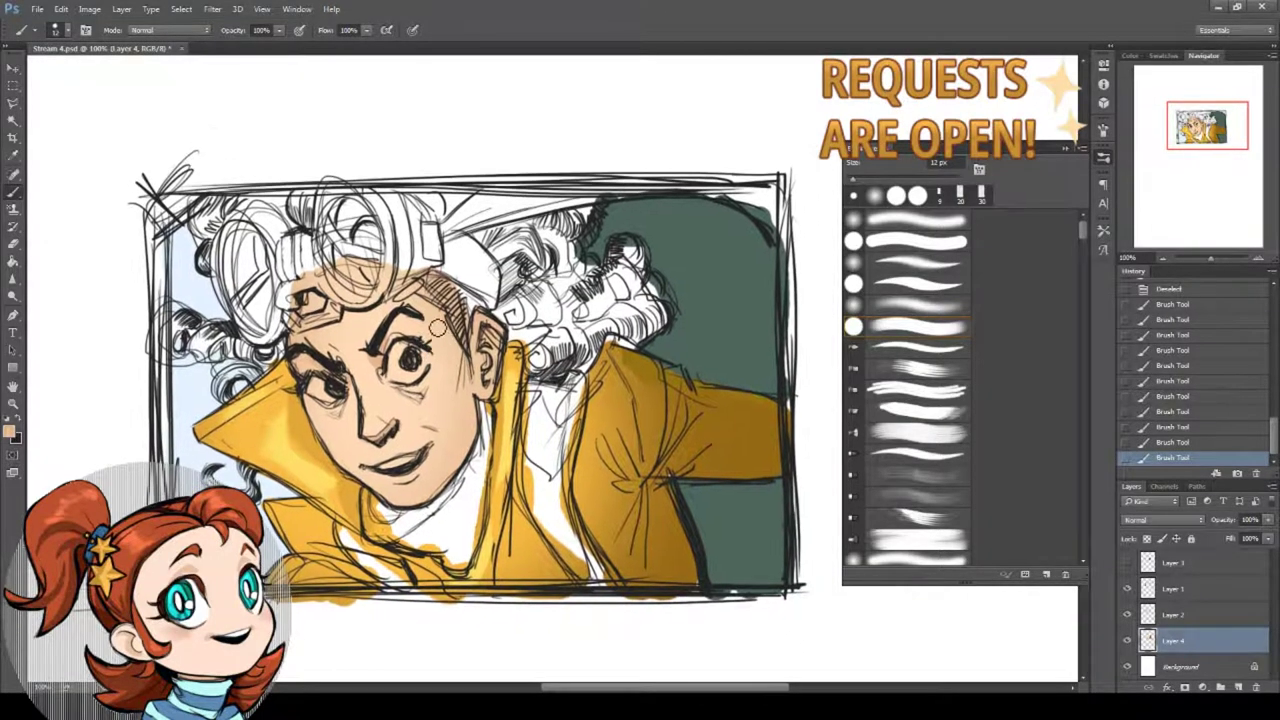
Refine the skin shading along the brow and the side of the nose with the 12 px brush.
mouse_move(296, 348)
mouse_down()
mouse_move(325, 312)
mouse_move(378, 308)
mouse_up()
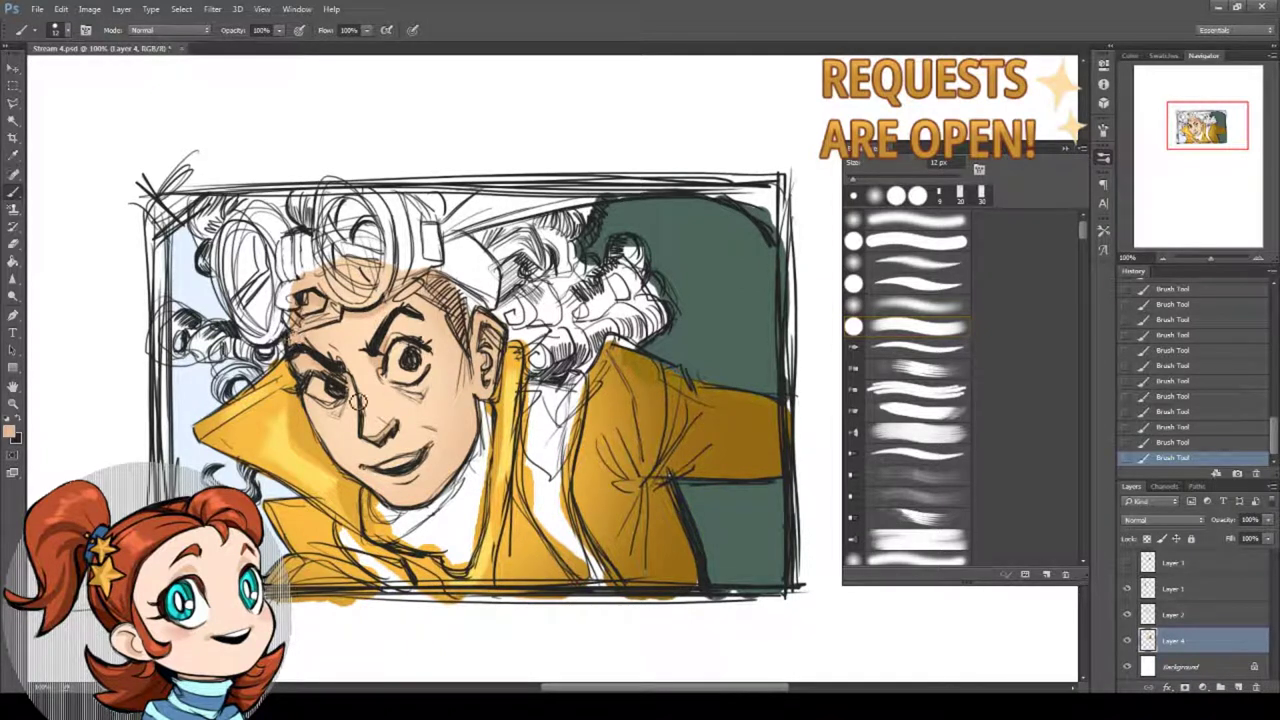
mouse_move(356, 404)
mouse_down()
mouse_move(355, 391)
mouse_move(358, 417)
mouse_up()
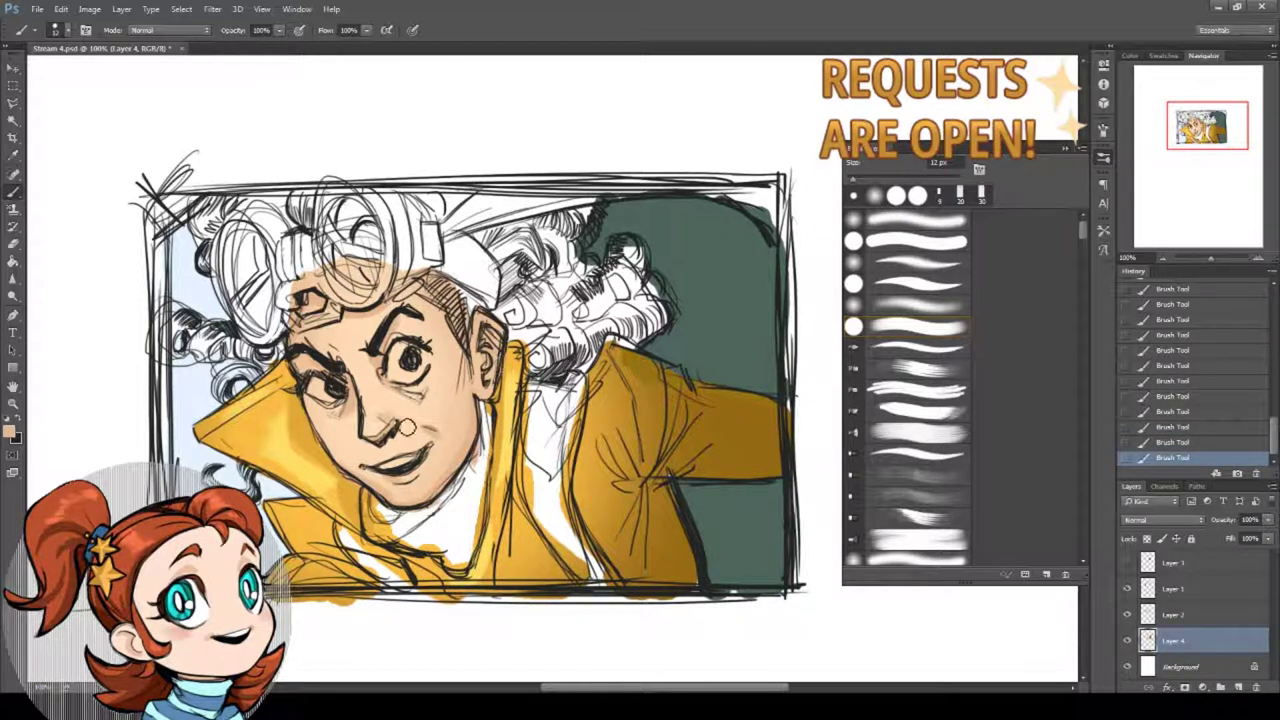
drag(362, 411, 368, 424)
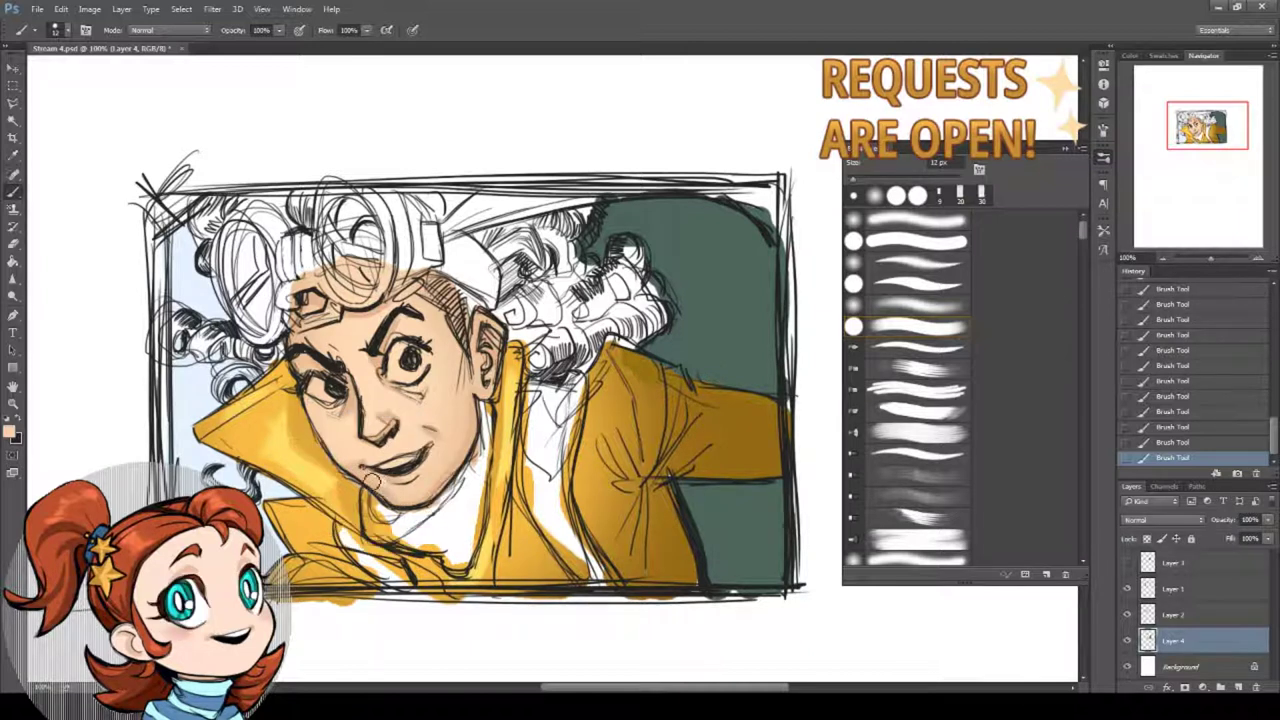
Set the foreground colour to pale peach ffe8d1 and add small highlights to the face.
click(9, 431)
click(483, 299)
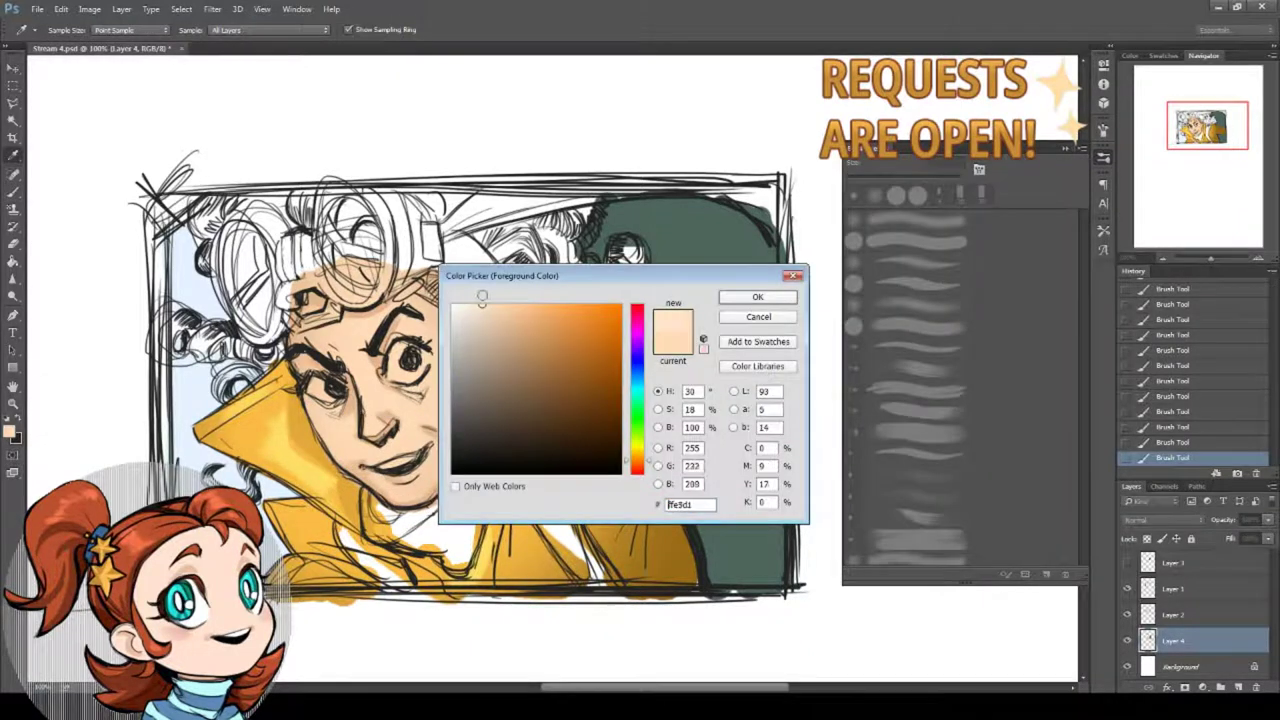
click(722, 295)
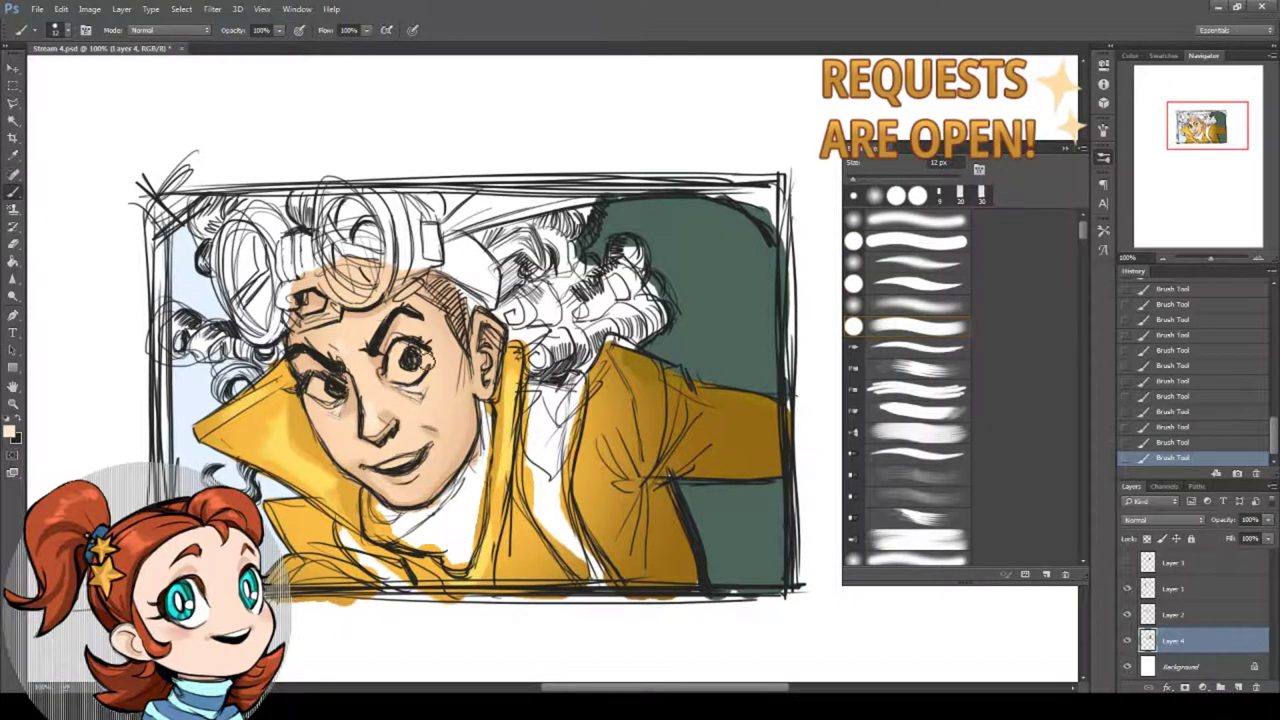
drag(427, 358, 457, 386)
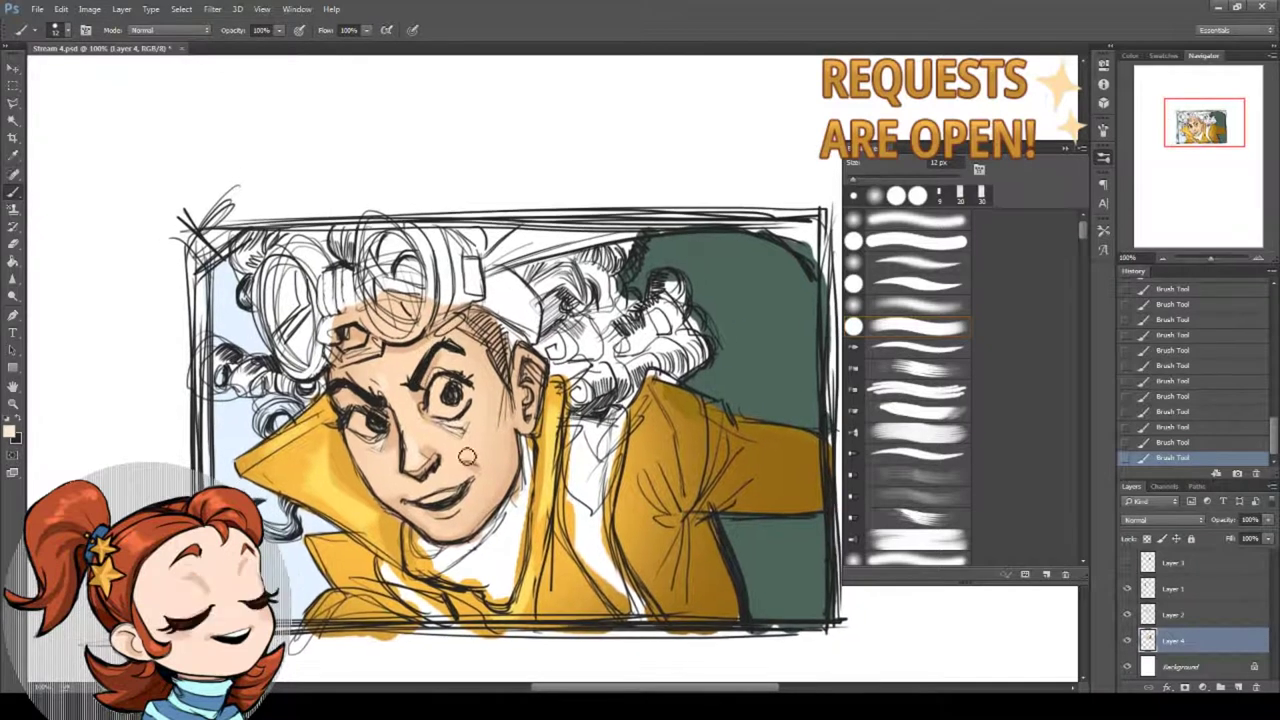
Sample the skin tone and change the foreground colour to reddish tan c68a6a.
alt+click(503, 489)
click(10, 431)
click(531, 342)
click(639, 465)
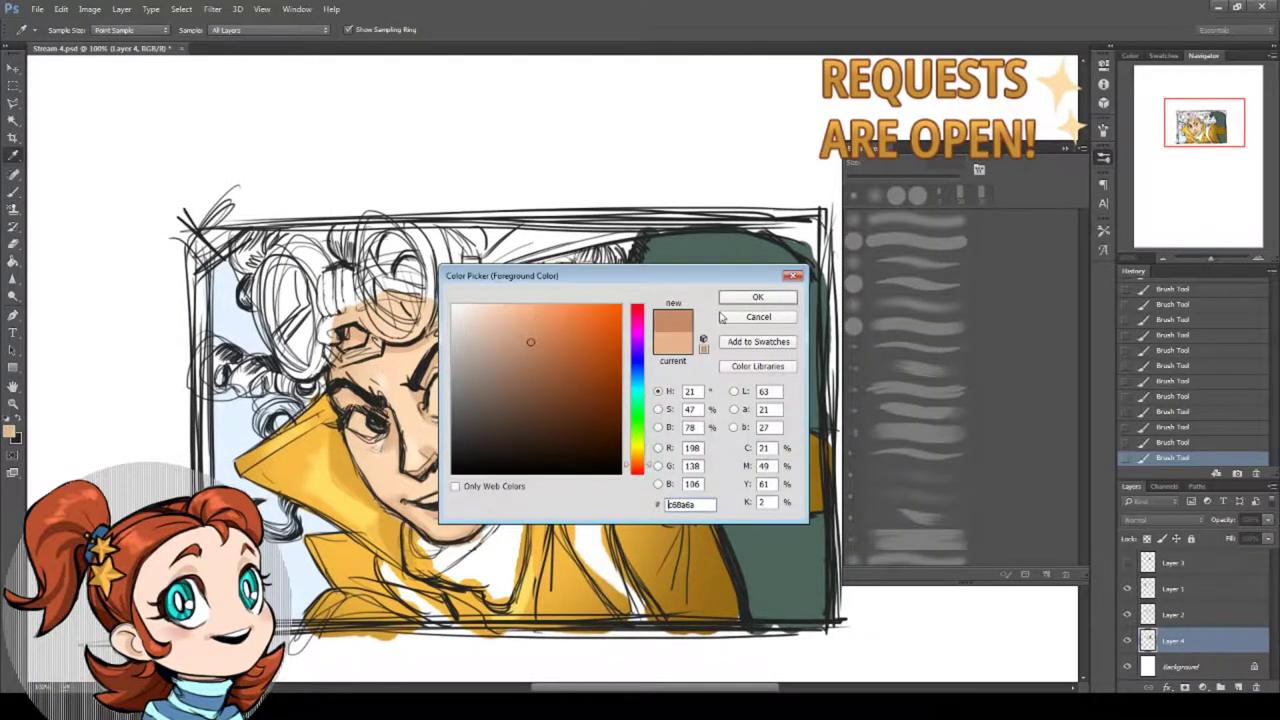
click(750, 298)
Turn on Shape Dynamics with size controlled by Pen Pressure and paint reddish-tan shading inside the ear.
click(1103, 130)
click(905, 171)
click(1016, 168)
click(1014, 196)
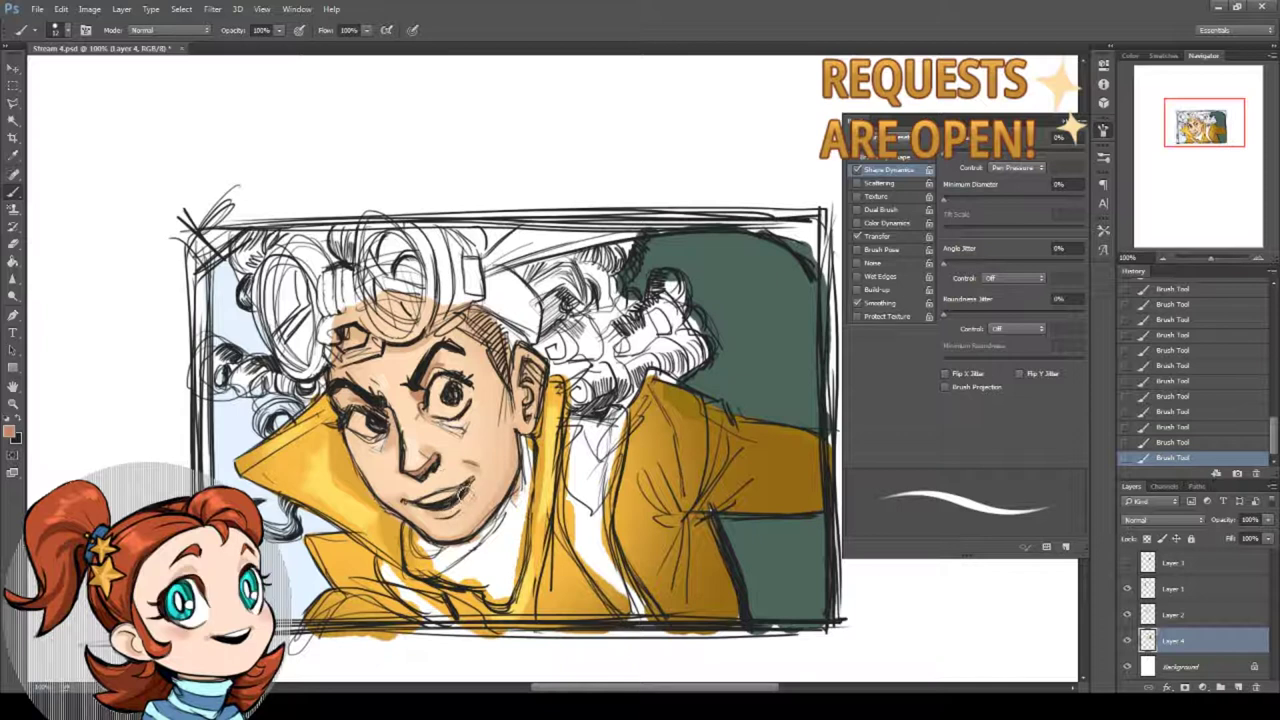
drag(535, 362, 526, 384)
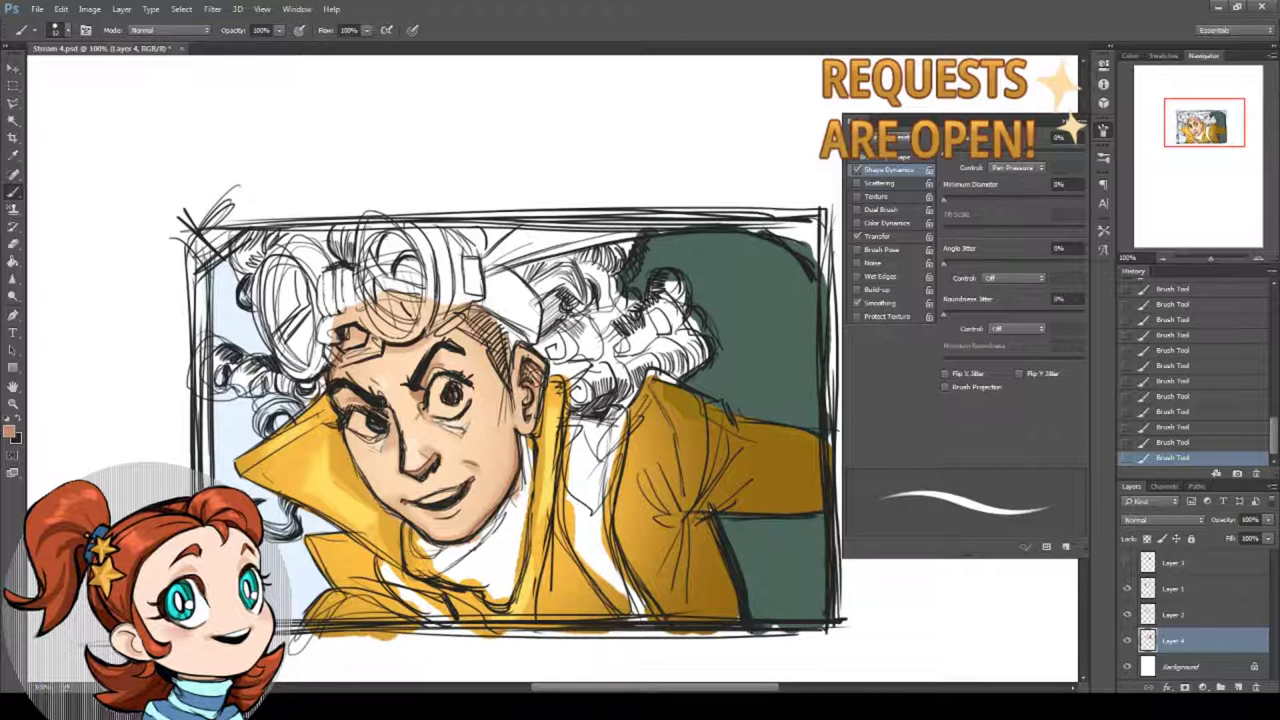
Sample colours from the face and retouch the skin at the bridge of the nose.
alt+click(405, 417)
alt+click(414, 403)
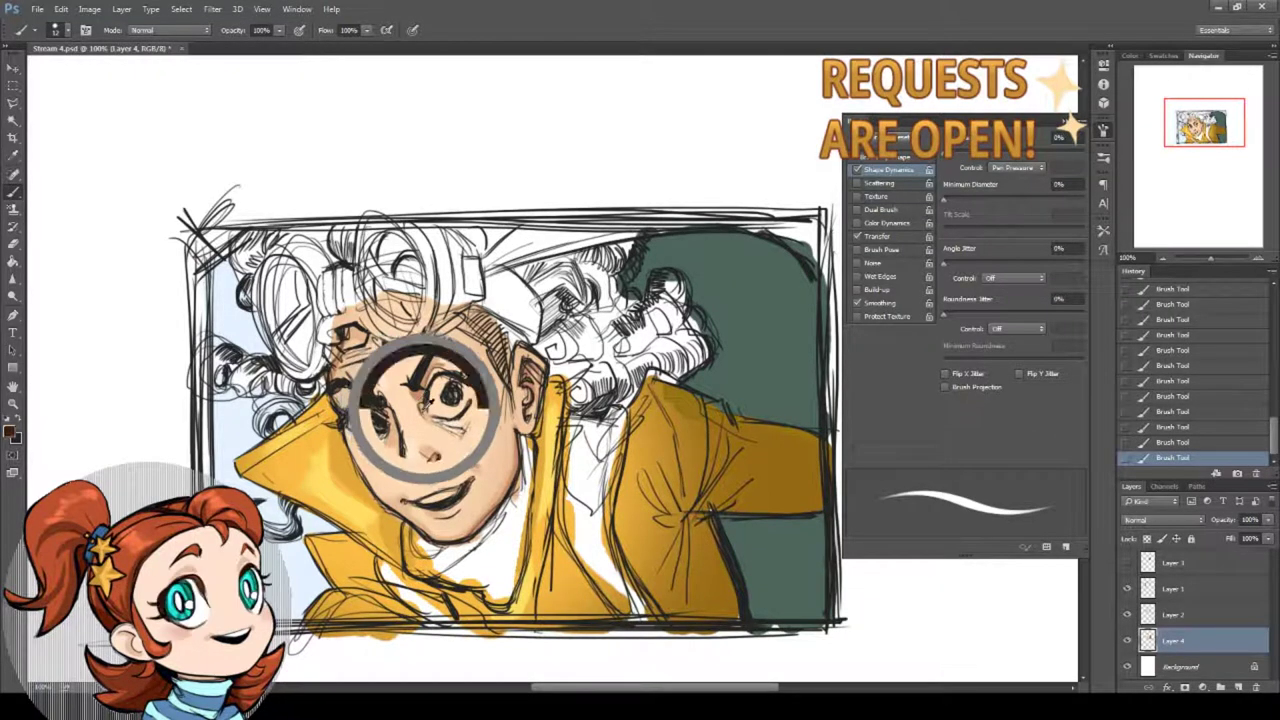
drag(421, 412, 428, 419)
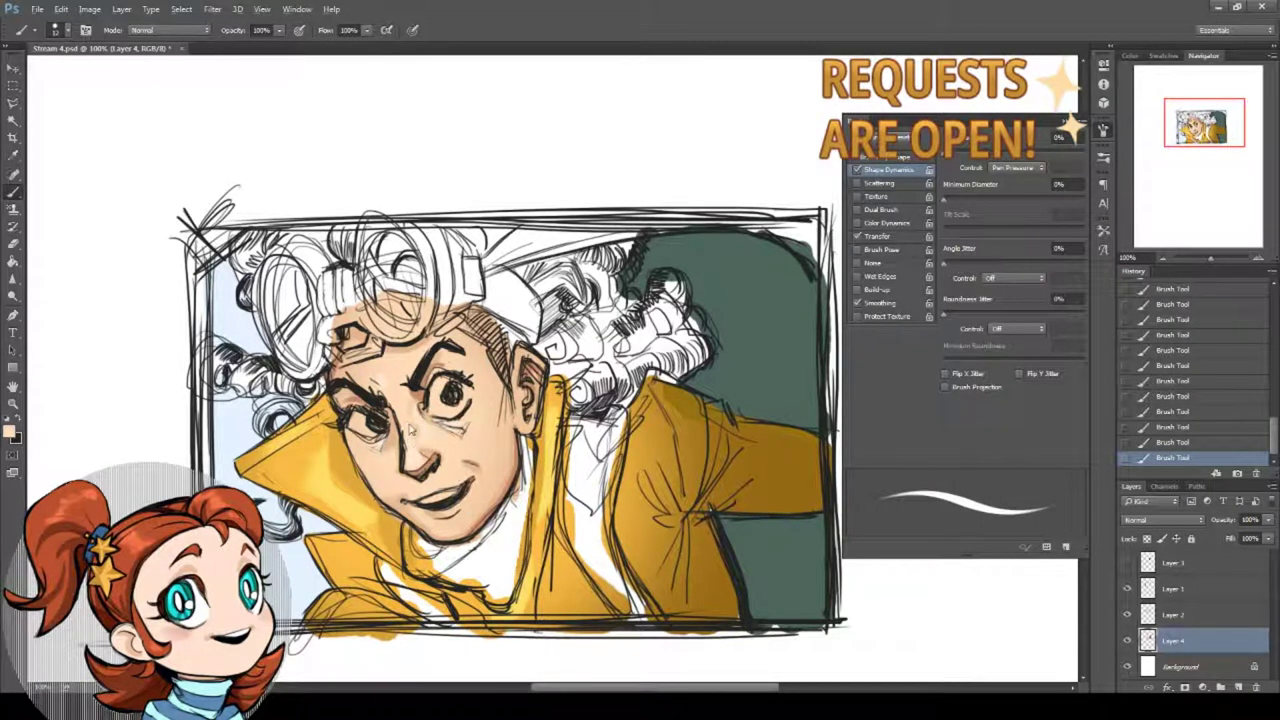
Sample skin tones around the nose and retouch its shading, undoing the unwanted strokes.
alt+click(418, 425)
key(ctrl+z)
drag(427, 470, 430, 462)
click(1165, 444)
alt+click(429, 455)
alt+click(418, 406)
Set the foreground colour to off-white f7ebeb, adjust the brush size and paint the whites of the eyes.
alt+click(50, 424)
click(9, 431)
click(459, 309)
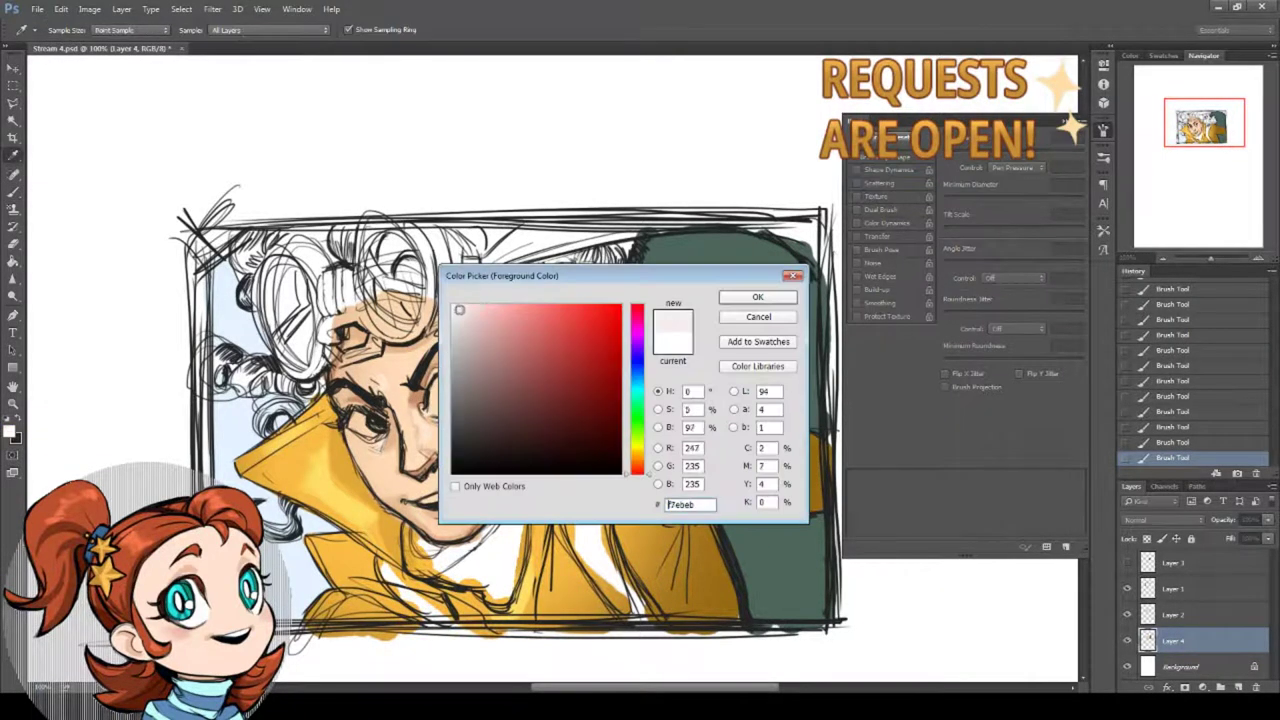
click(757, 297)
right_click(509, 389)
click(602, 429)
click(436, 381)
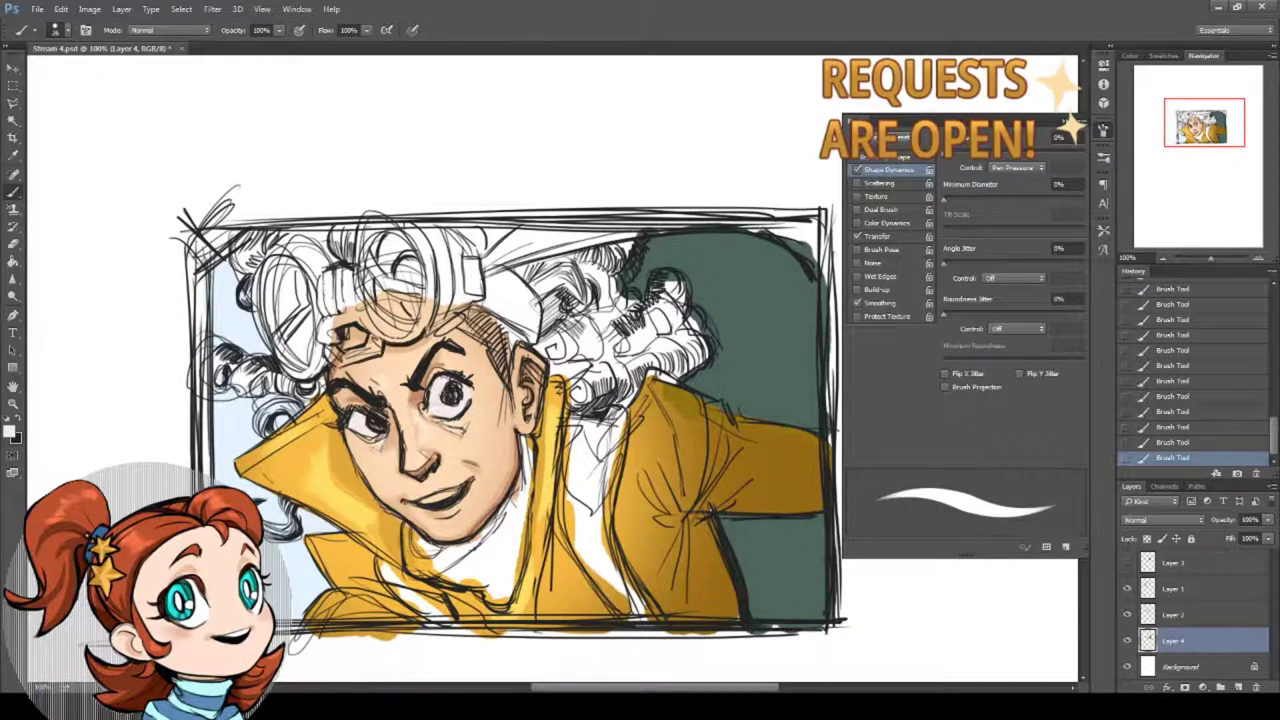
Set the foreground colour to e2d3d3 and the brush to 17 px, then sample the eye white and paint the teeth.
click(9, 431)
click(462, 322)
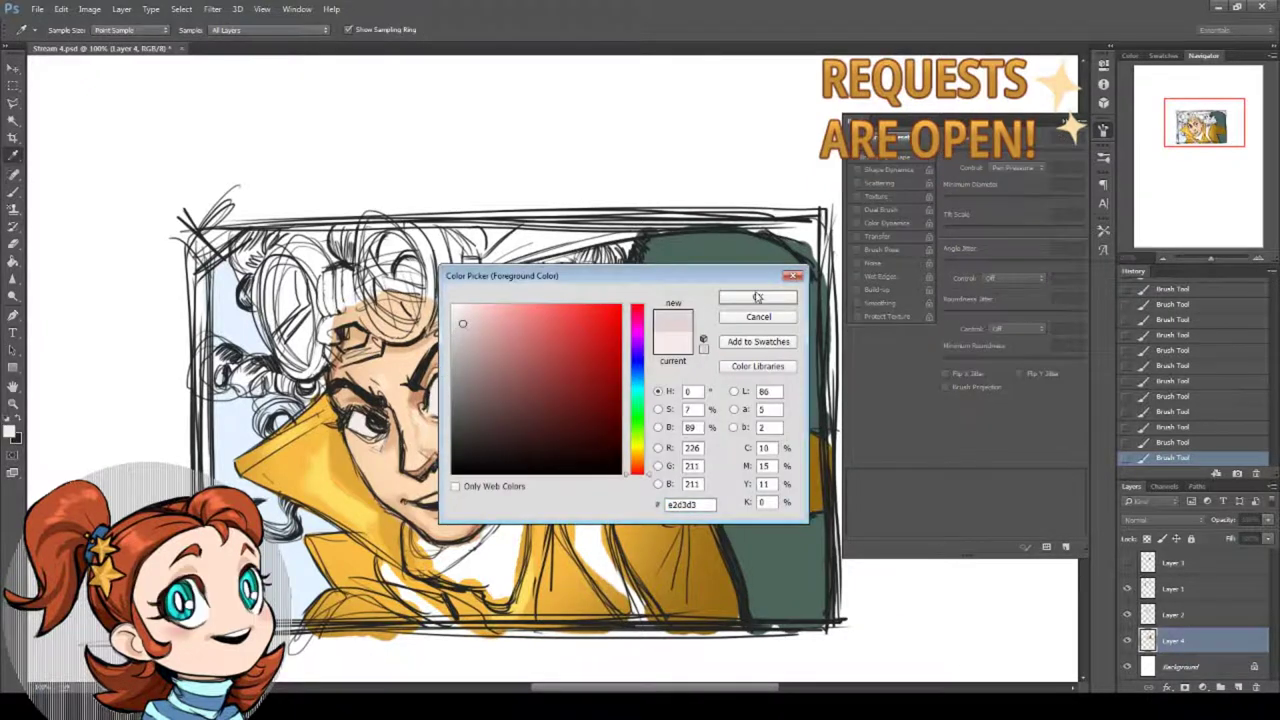
click(757, 296)
right_click(464, 352)
click(556, 392)
key(Return)
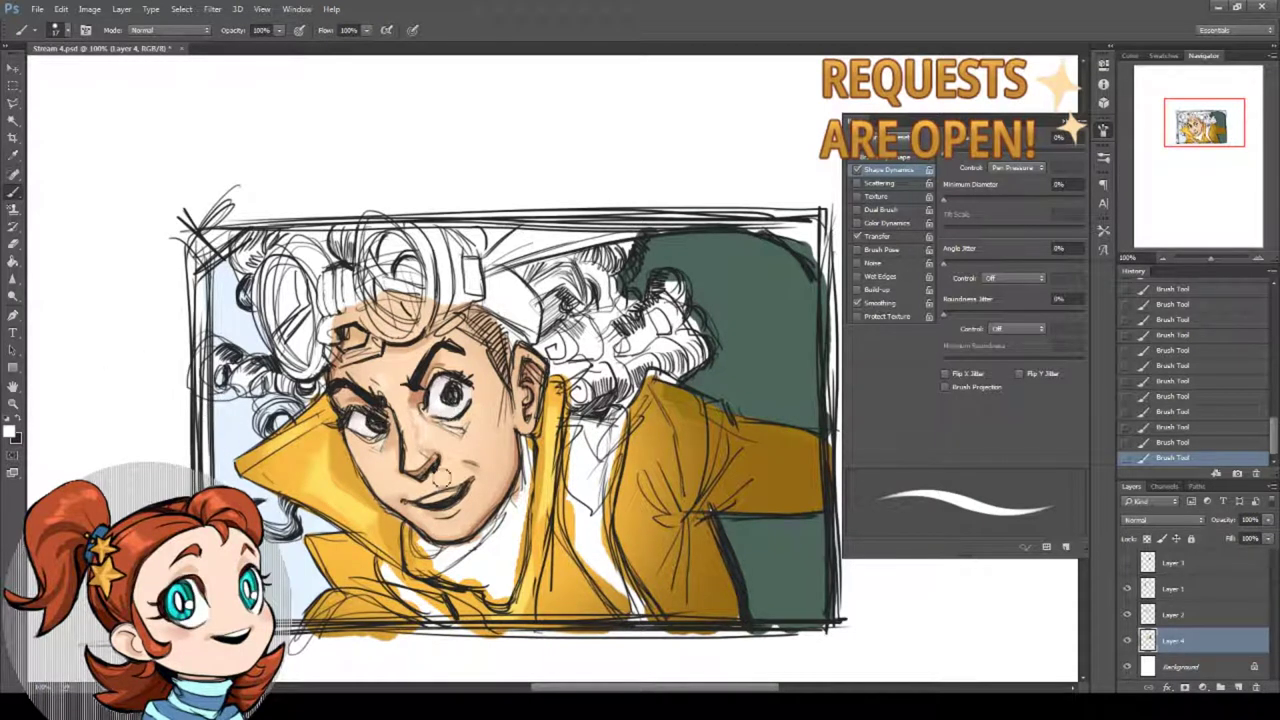
alt+click(368, 431)
drag(458, 492, 441, 486)
Sample the jacket colour, shift it to a darker orange-brown and paint shadows on the collar and sleeve folds.
alt+click(733, 467)
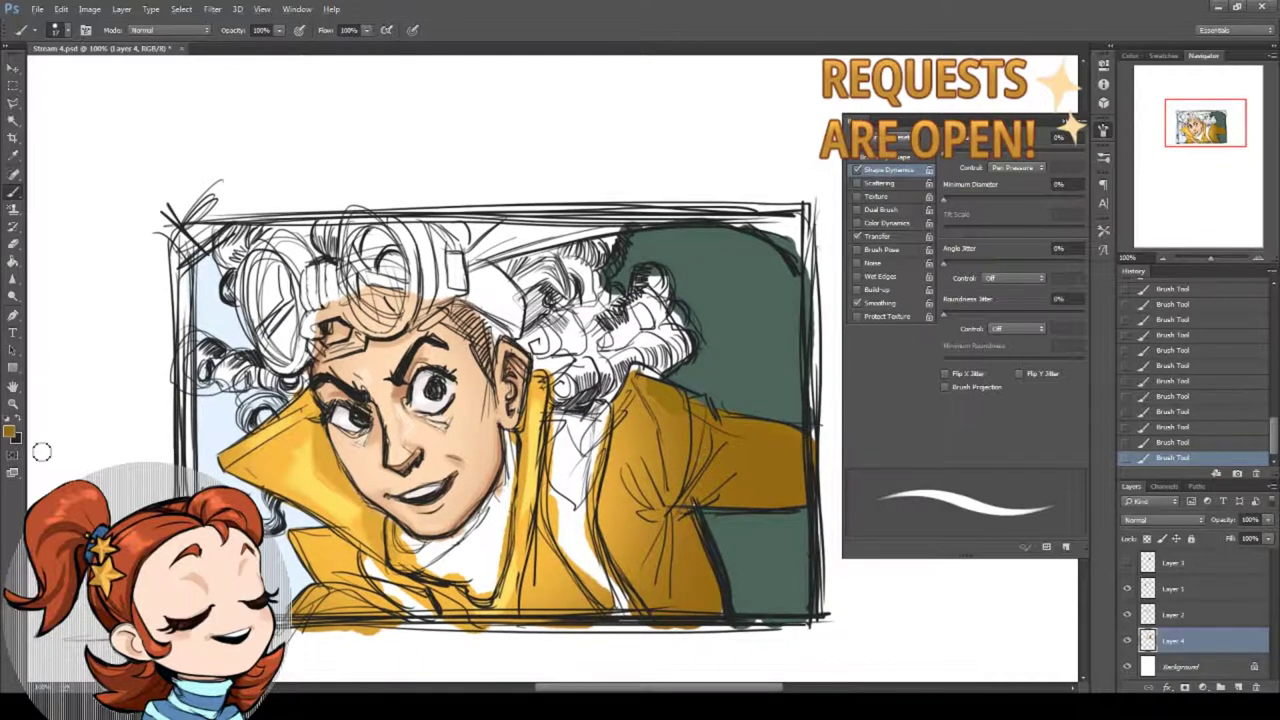
click(9, 431)
click(640, 460)
key(Return)
key(b)
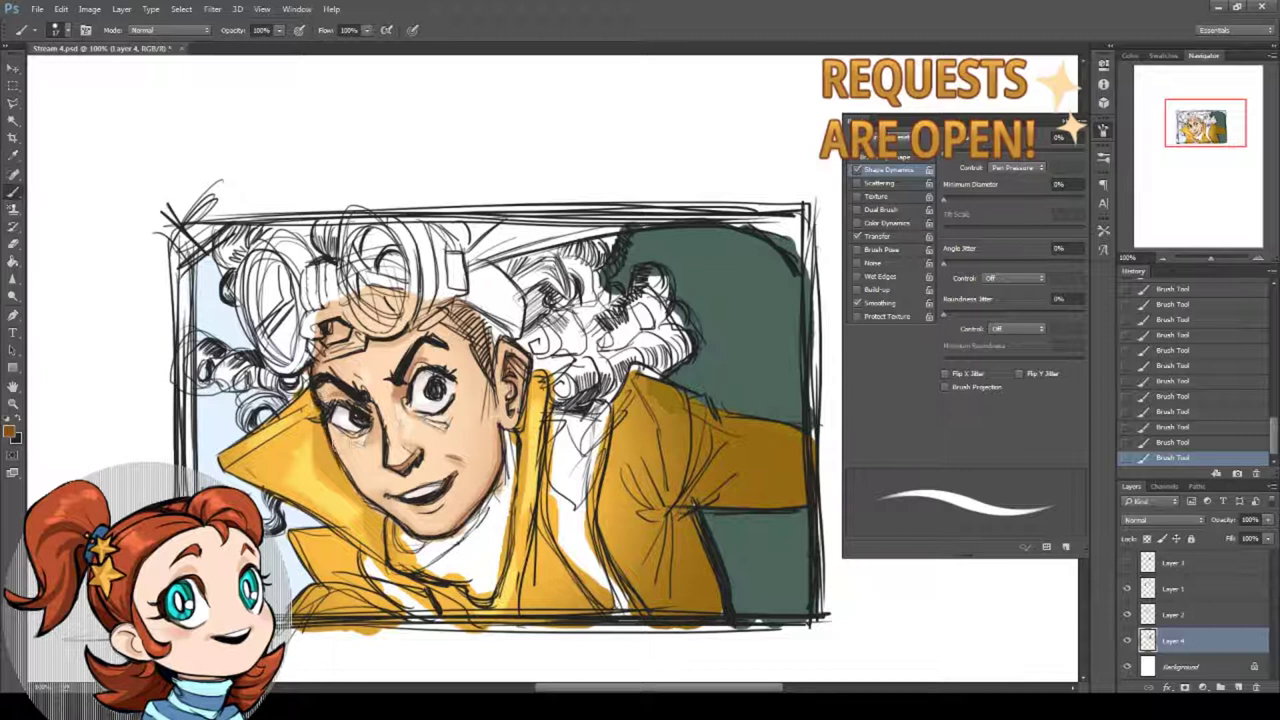
drag(342, 462, 387, 510)
click(1159, 447)
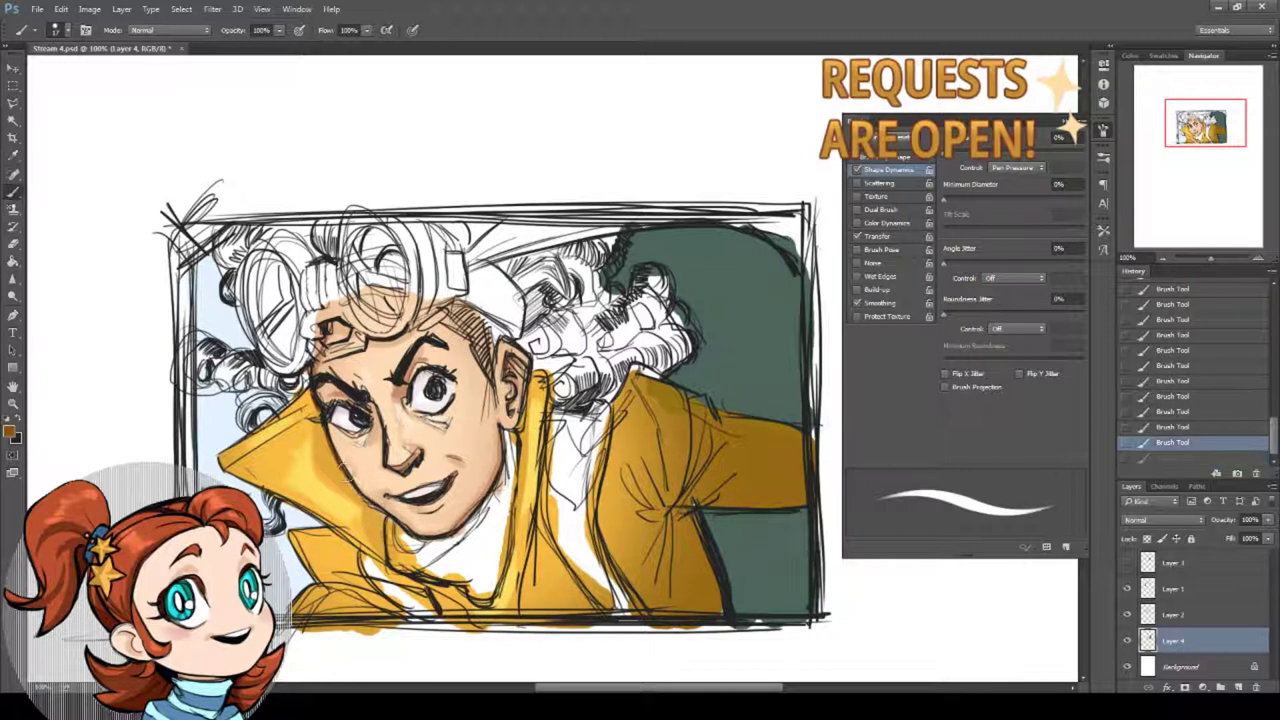
drag(347, 472, 379, 505)
drag(326, 540, 360, 561)
mouse_move(626, 468)
mouse_down()
mouse_move(665, 505)
mouse_move(698, 462)
mouse_move(715, 478)
mouse_move(703, 576)
mouse_up()
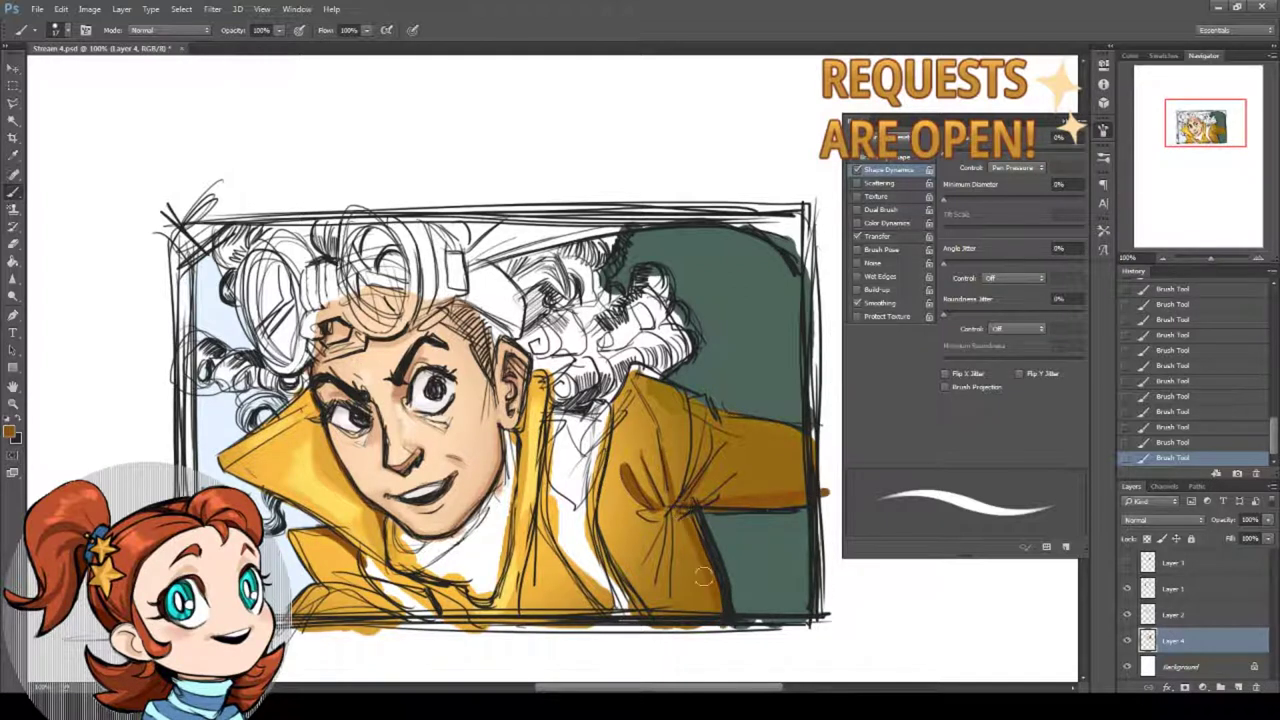
Sample a jacket mid-tone, set the brush's Minimum Diameter to 42% and shade the collar and jacket front.
alt+click(525, 605)
click(1003, 200)
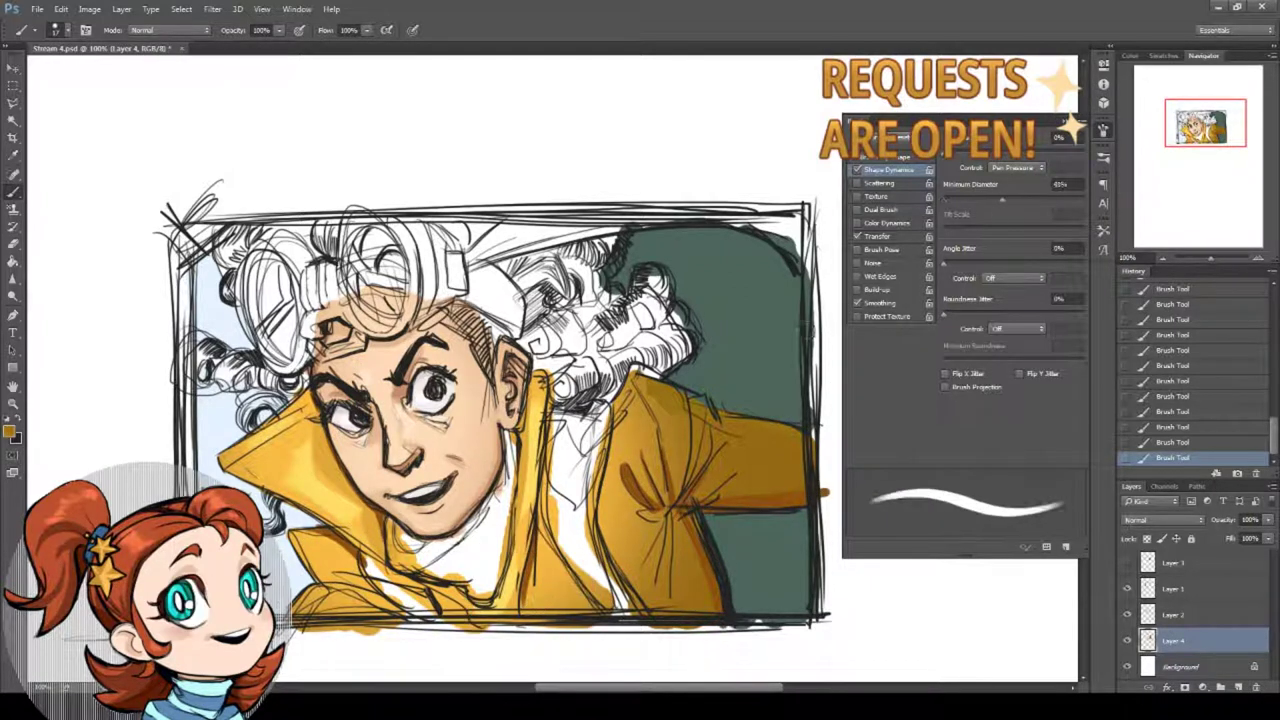
drag(537, 534, 530, 624)
drag(328, 536, 374, 573)
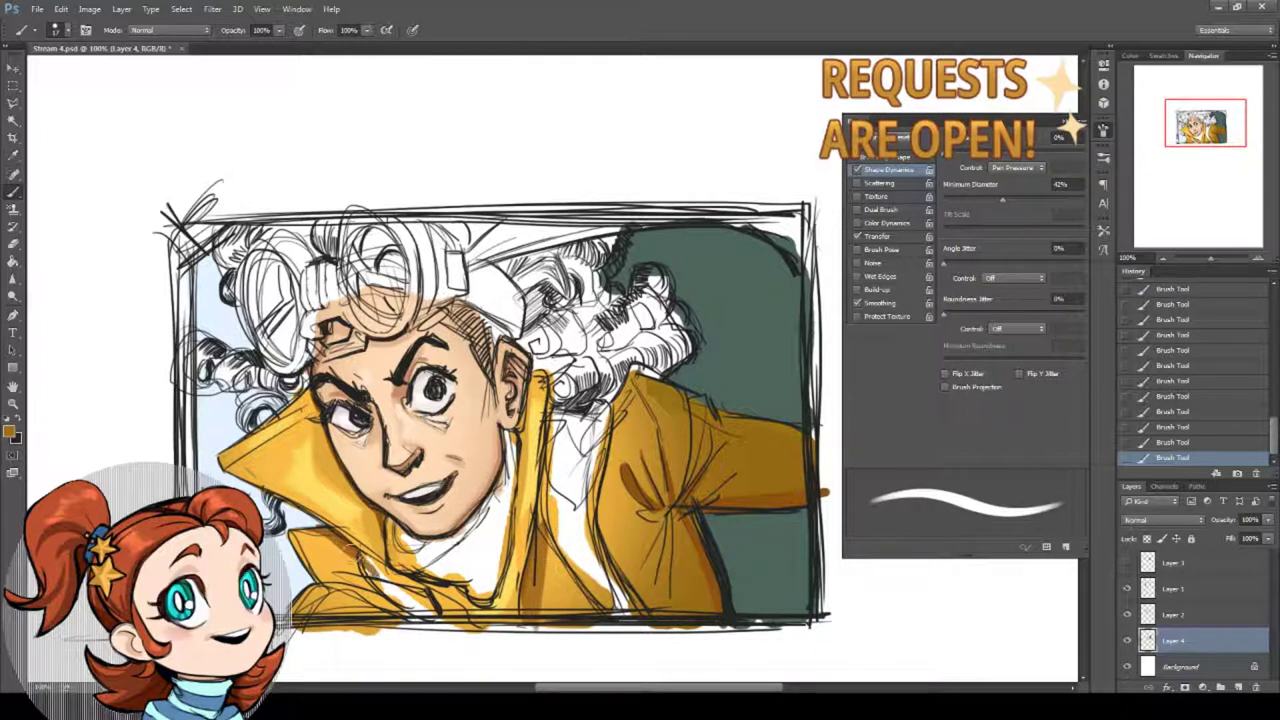
drag(520, 443, 501, 581)
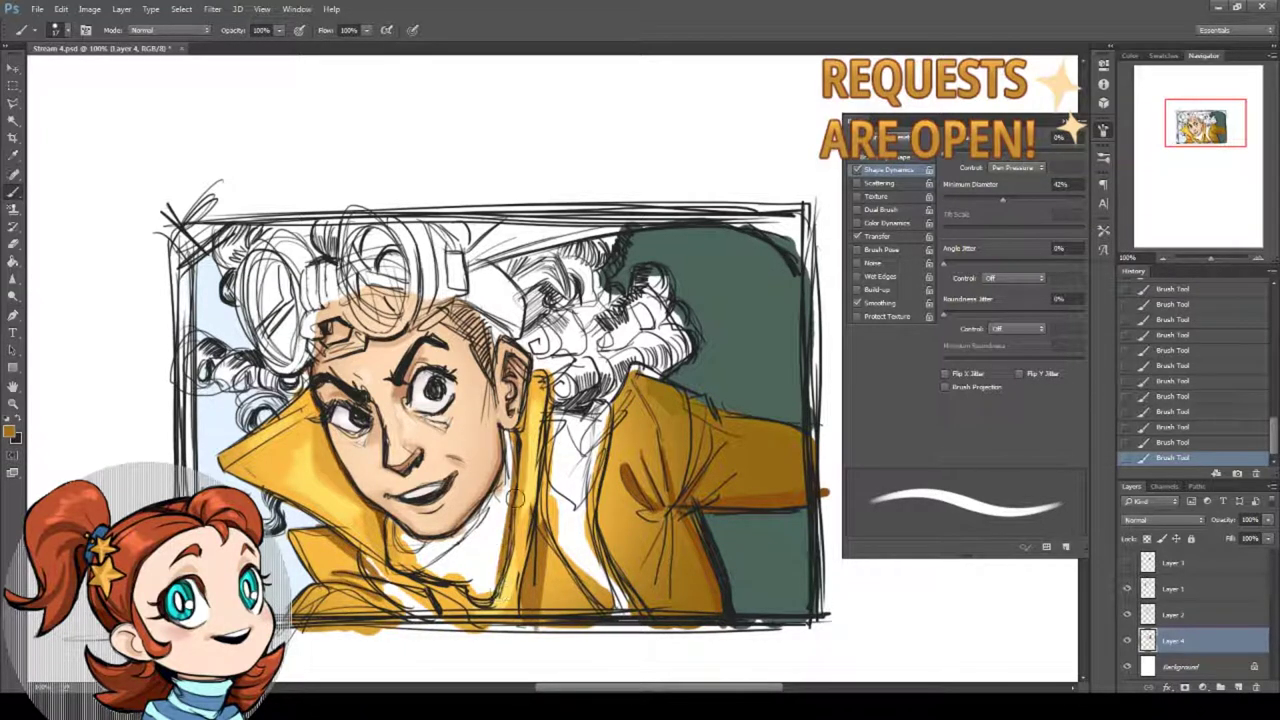
drag(517, 472, 502, 556)
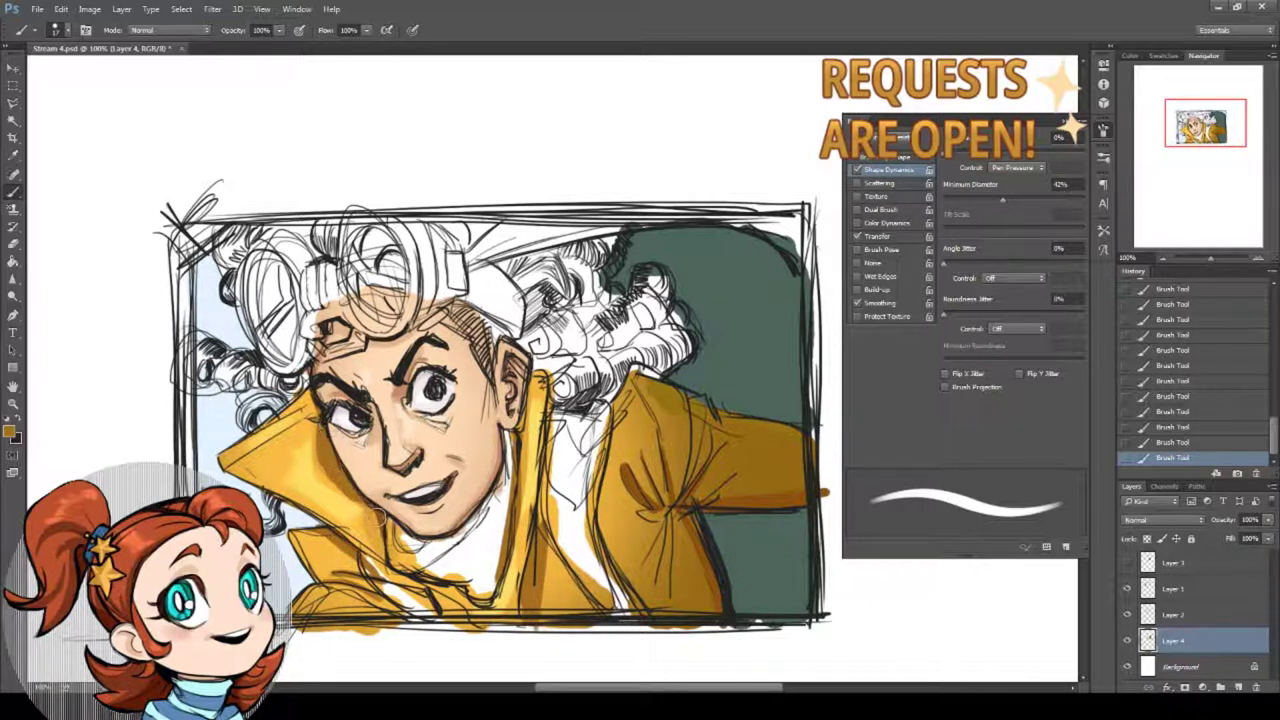
mouse_move(309, 418)
mouse_down()
mouse_move(313, 402)
mouse_move(313, 418)
mouse_up()
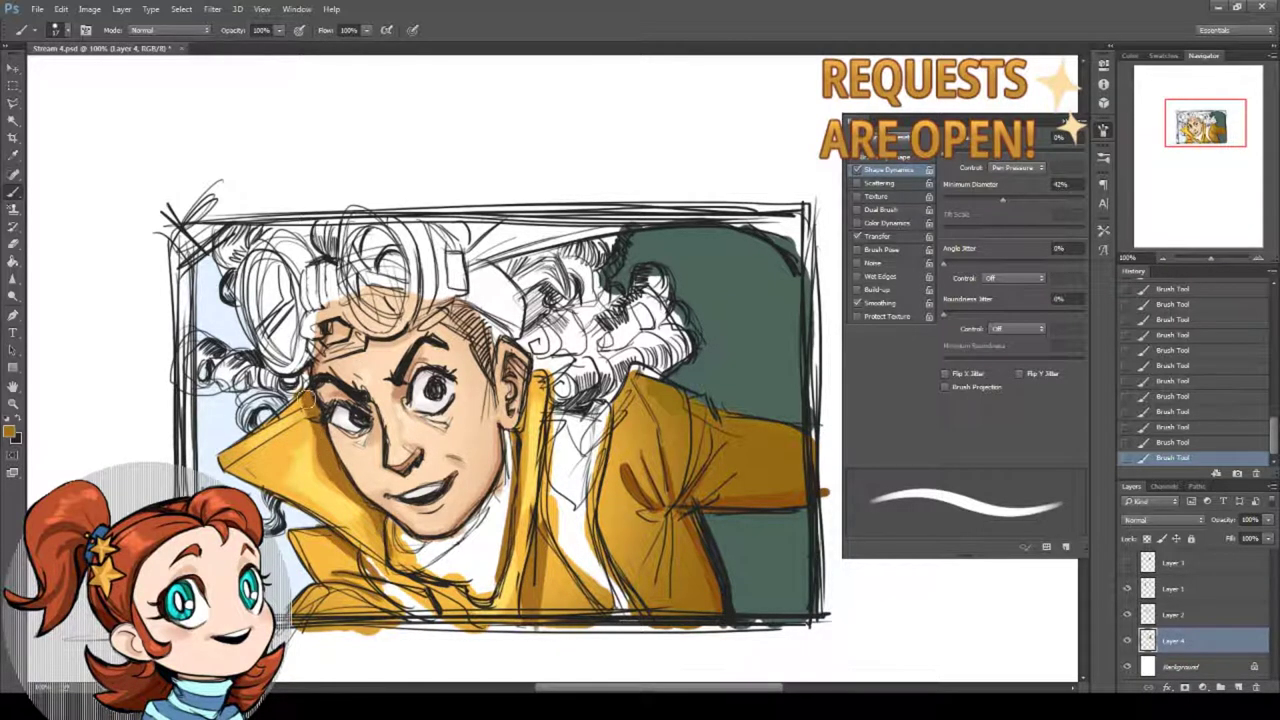
Set the foreground colour to dark brown 5b3211 and fill the first curls beside and between the goggles.
drag(474, 417, 490, 439)
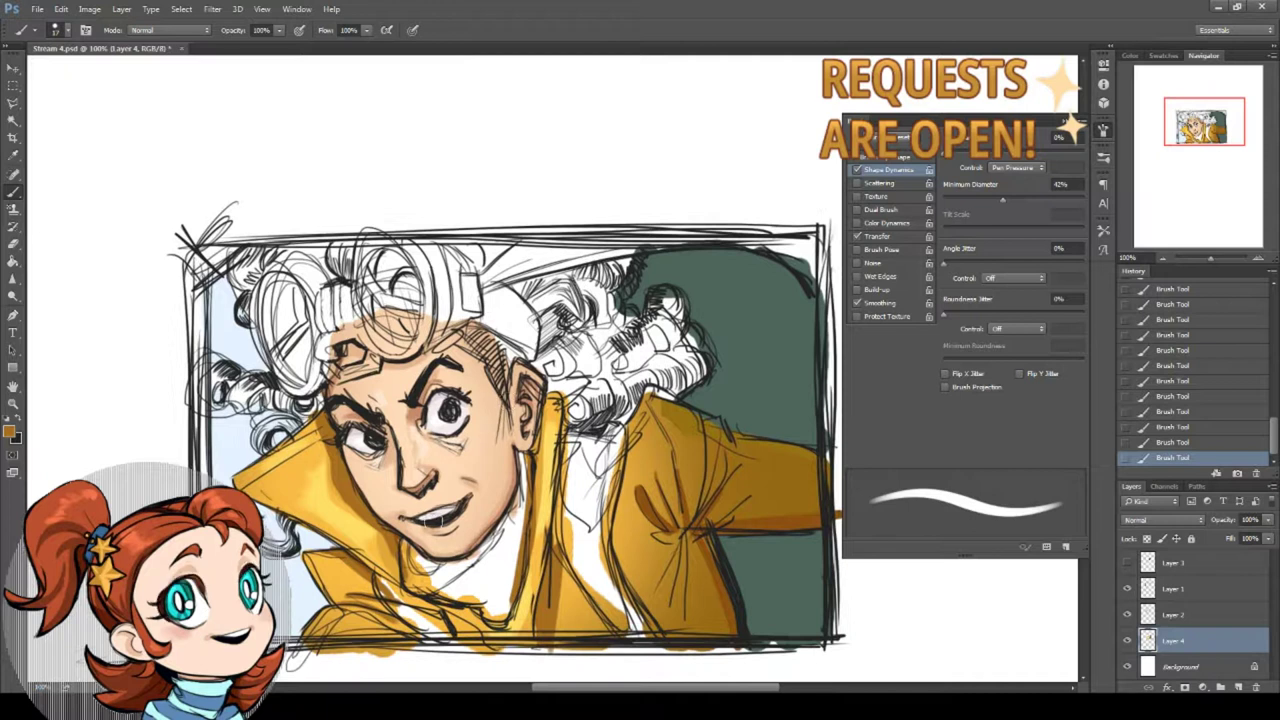
click(12, 432)
click(586, 414)
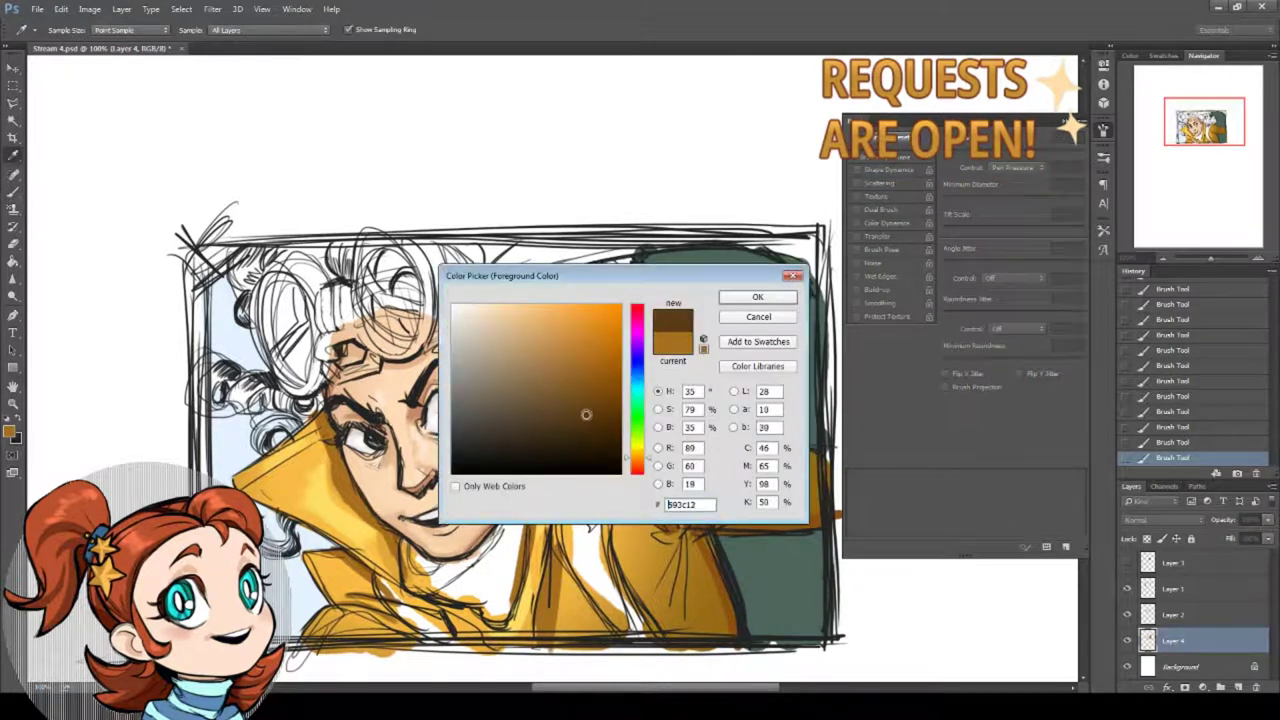
click(757, 294)
click(1103, 157)
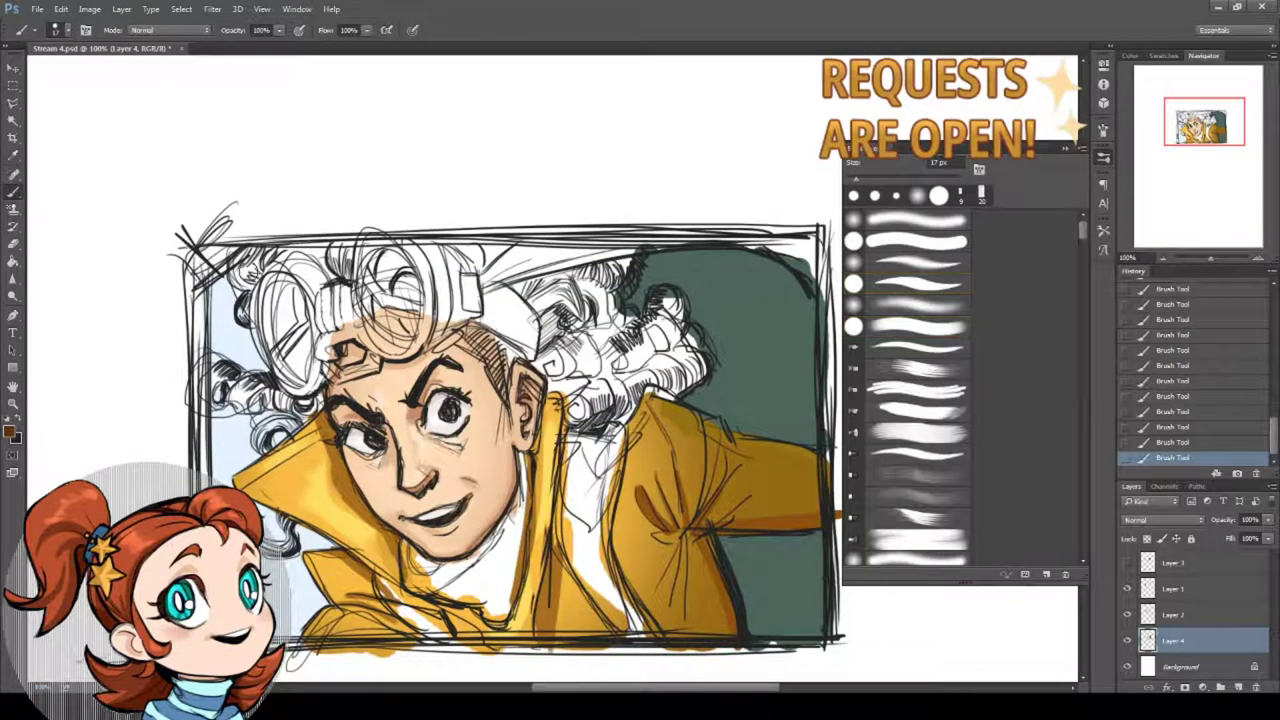
mouse_move(254, 256)
mouse_down()
mouse_move(248, 284)
mouse_move(238, 268)
mouse_move(236, 281)
mouse_move(250, 284)
mouse_up()
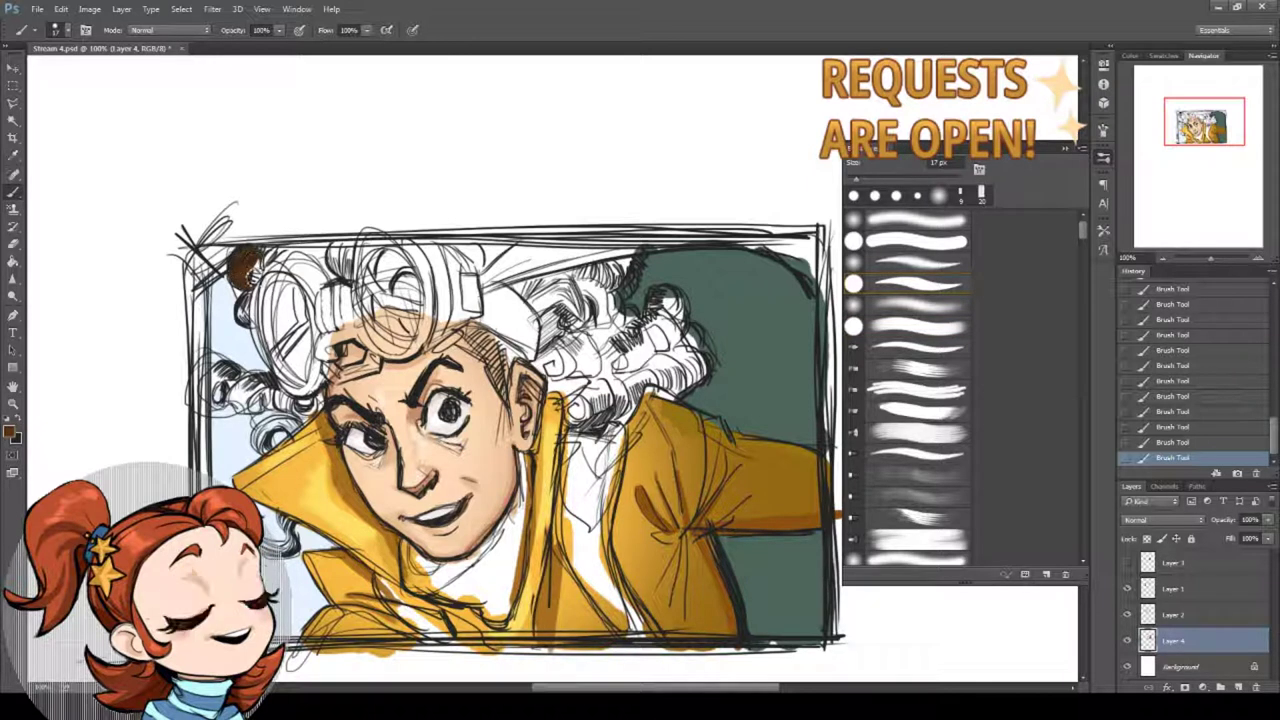
drag(324, 268, 364, 266)
Change the blend mode of Layer 2 to Multiply and make Layer 4 active again.
click(1176, 615)
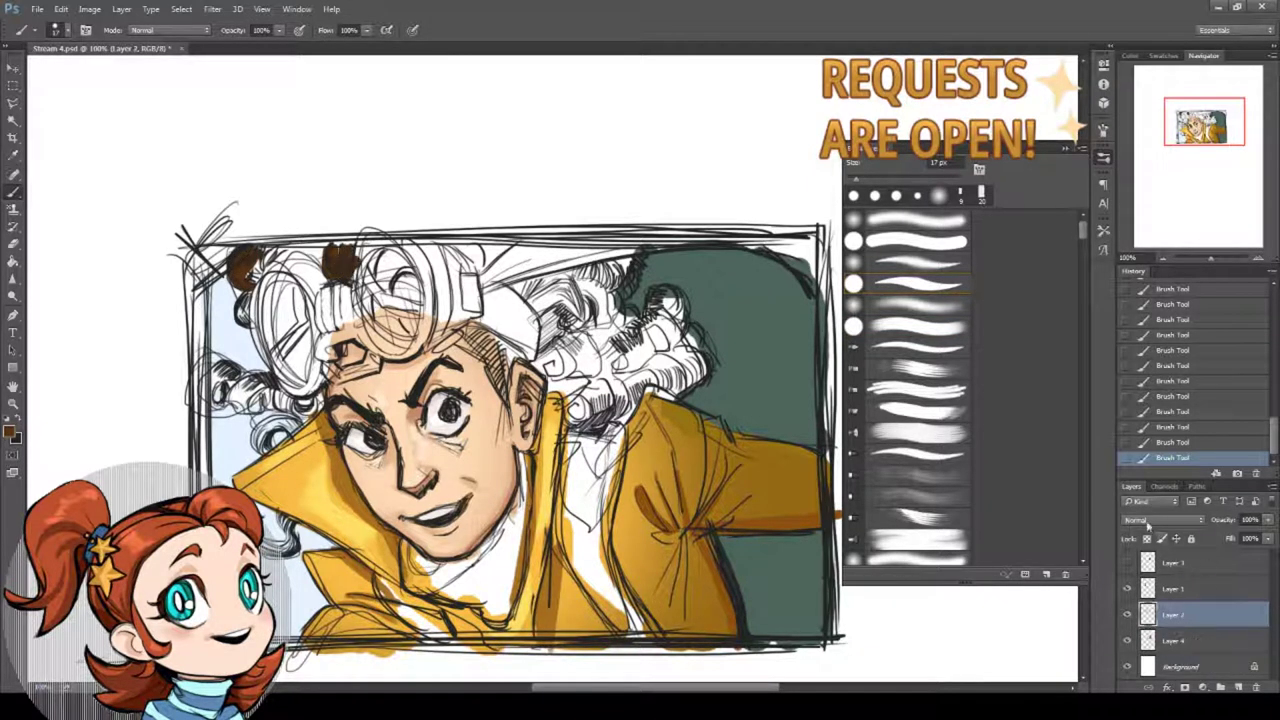
click(1148, 522)
click(1130, 296)
click(1182, 640)
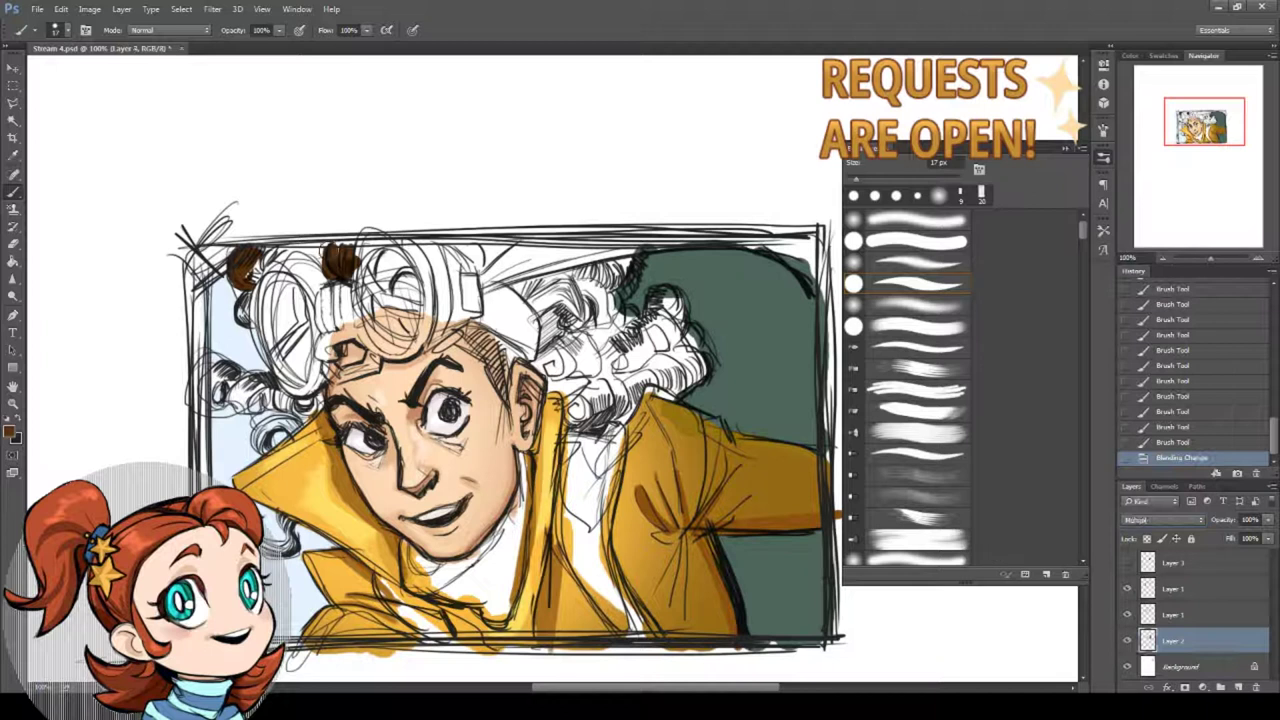
Paint dark brown over the curls above the goggles, beside the face and collar, and at the temple.
mouse_move(376, 240)
mouse_down()
mouse_move(272, 256)
mouse_move(256, 280)
mouse_move(268, 252)
mouse_up()
drag(244, 295, 246, 312)
mouse_move(258, 380)
mouse_down()
mouse_move(232, 394)
mouse_move(262, 386)
mouse_move(304, 422)
mouse_move(326, 408)
mouse_move(264, 434)
mouse_up()
mouse_move(264, 434)
mouse_down()
mouse_move(268, 452)
mouse_move(256, 452)
mouse_move(294, 416)
mouse_move(242, 408)
mouse_move(238, 370)
mouse_move(210, 378)
mouse_move(209, 399)
mouse_move(214, 366)
mouse_move(204, 374)
mouse_up()
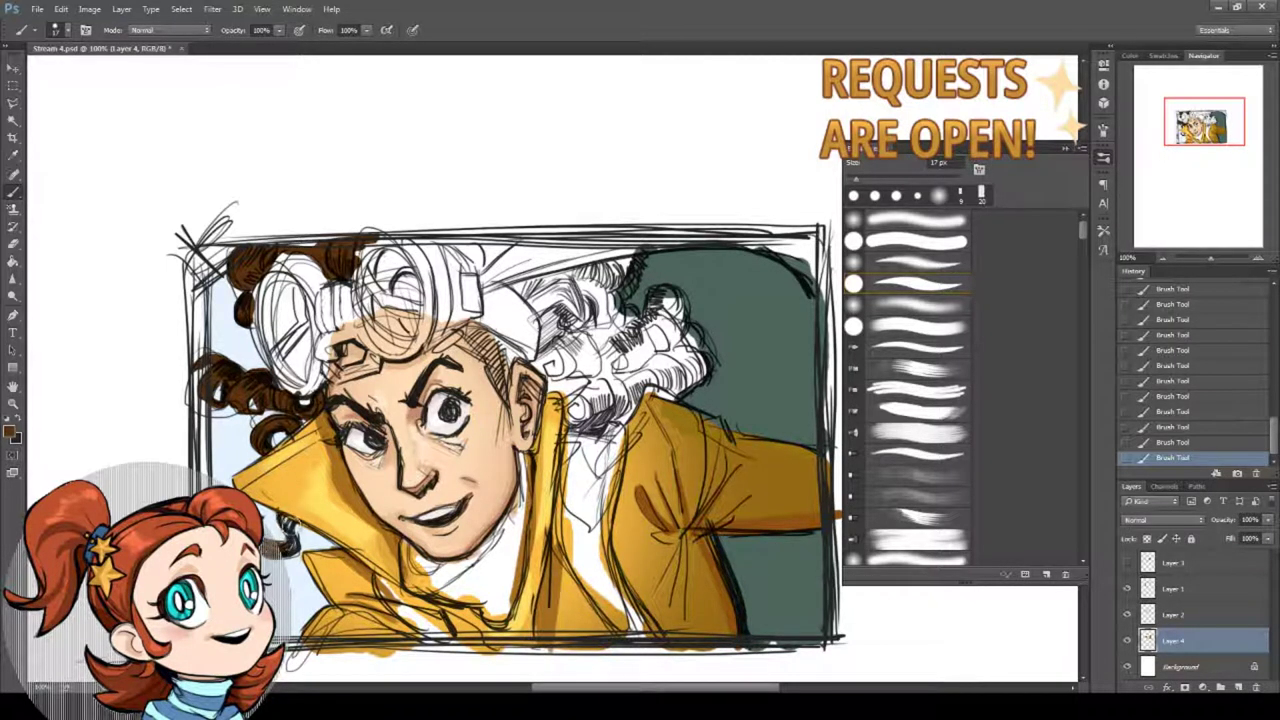
drag(296, 526, 289, 550)
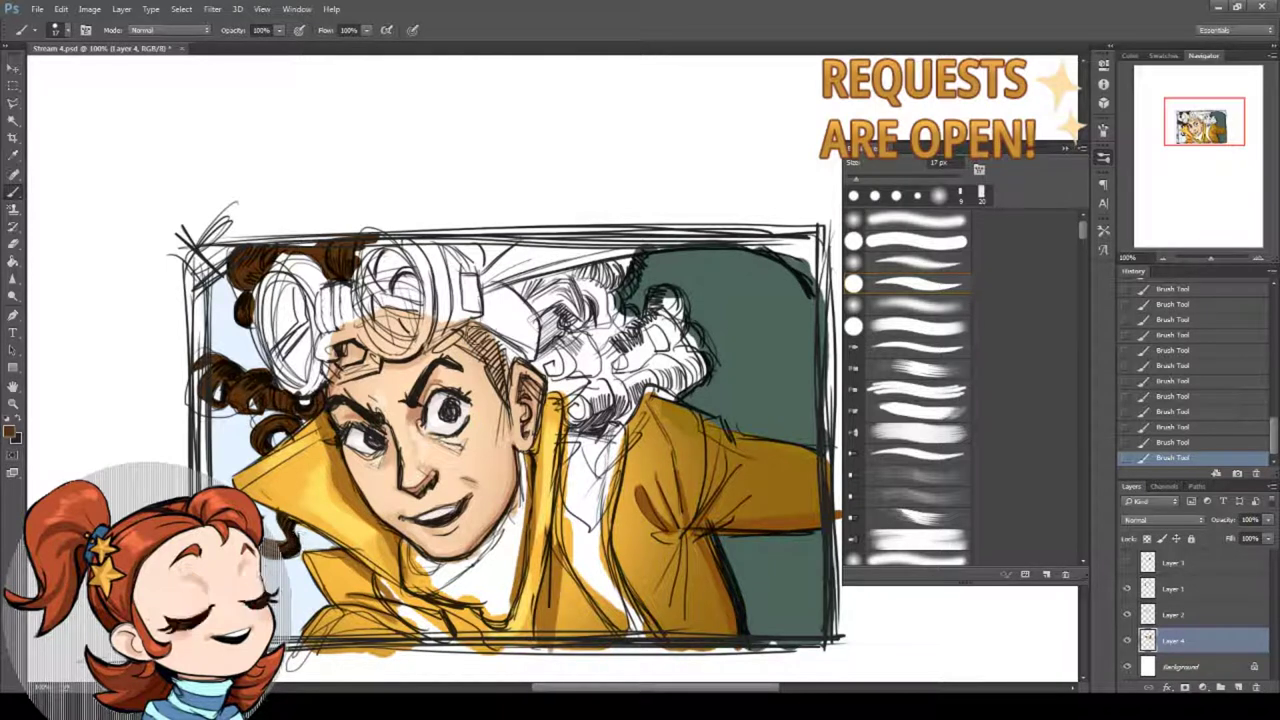
mouse_move(470, 328)
mouse_down()
mouse_move(491, 351)
mouse_move(504, 346)
mouse_move(502, 391)
mouse_move(506, 352)
mouse_move(486, 338)
mouse_up()
drag(542, 306, 572, 290)
Choose a deeper brown and fill the hair above the goggles, at the temple and behind the head.
click(9, 431)
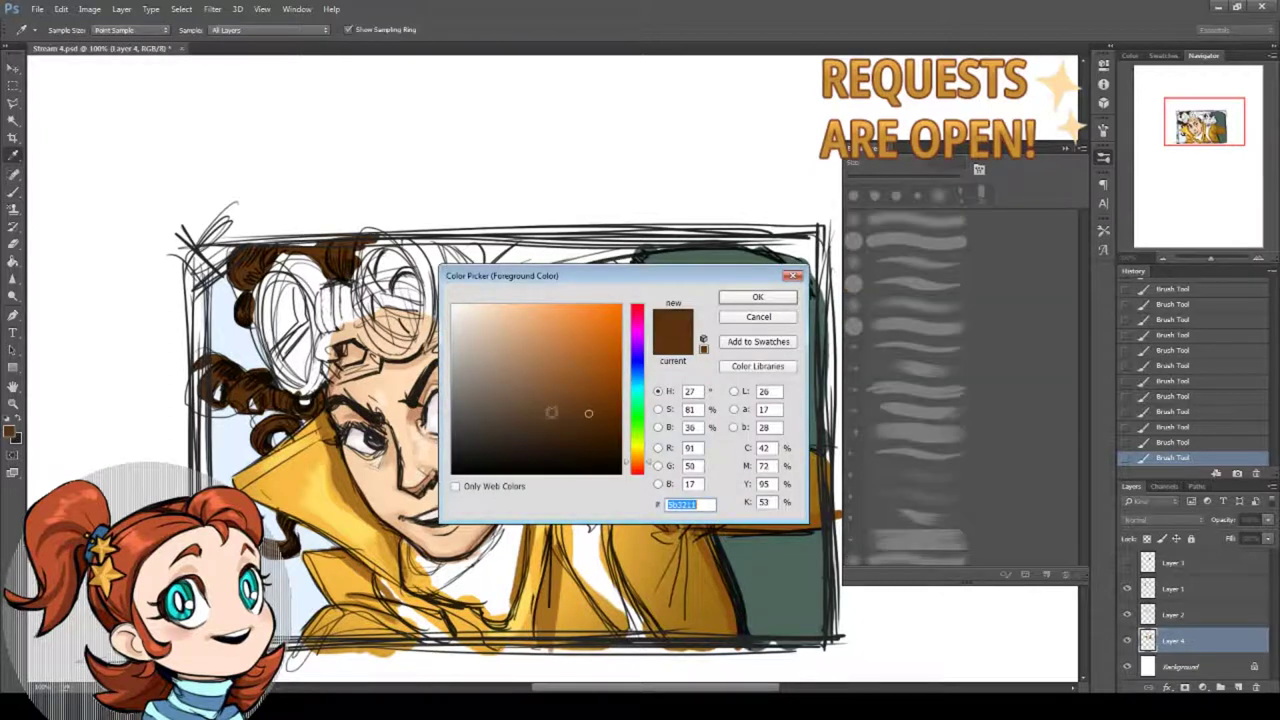
click(574, 437)
click(756, 298)
mouse_move(460, 246)
mouse_down()
mouse_move(486, 266)
mouse_move(510, 244)
mouse_move(496, 264)
mouse_move(609, 269)
mouse_move(530, 292)
mouse_move(583, 284)
mouse_move(585, 314)
mouse_move(578, 297)
mouse_move(510, 363)
mouse_move(464, 335)
mouse_move(507, 398)
mouse_up()
mouse_move(546, 340)
mouse_down()
mouse_move(562, 316)
mouse_move(540, 362)
mouse_move(552, 372)
mouse_move(568, 320)
mouse_move(584, 388)
mouse_up()
mouse_move(578, 312)
mouse_down()
mouse_move(559, 378)
mouse_move(608, 434)
mouse_move(597, 376)
mouse_up()
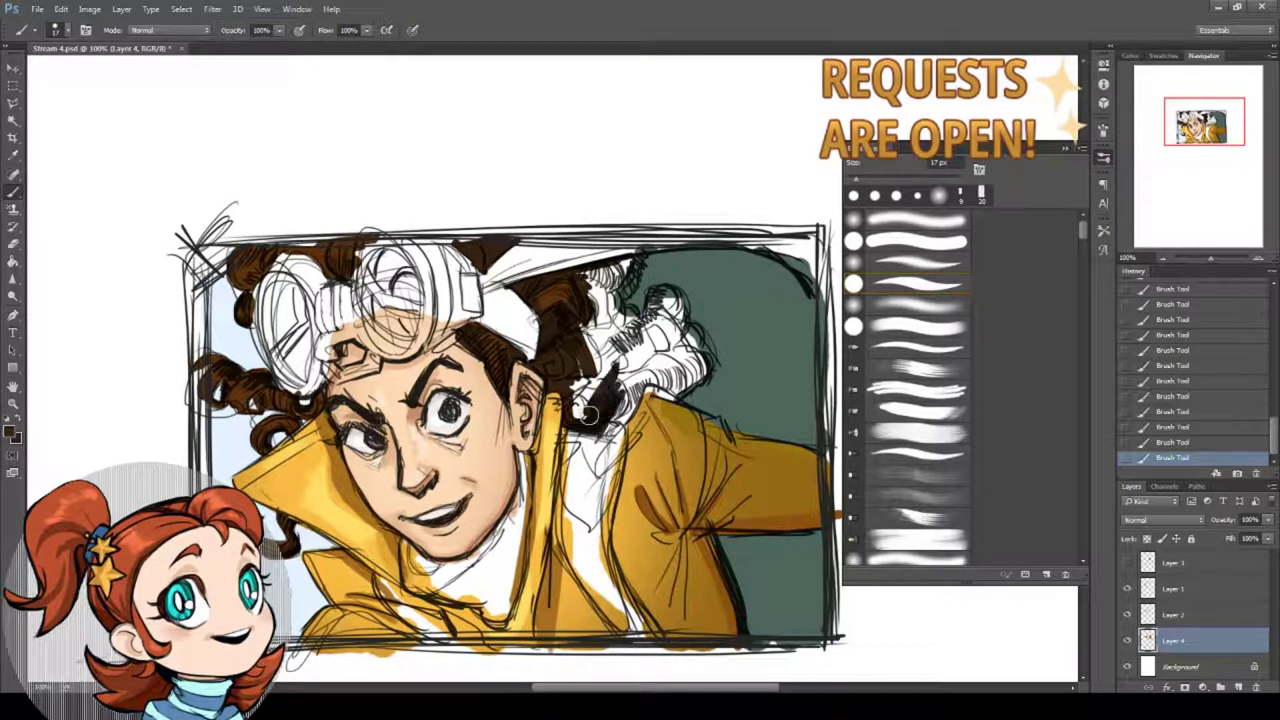
mouse_move(578, 428)
mouse_down()
mouse_move(590, 276)
mouse_move(635, 263)
mouse_move(638, 290)
mouse_move(633, 268)
mouse_move(646, 261)
mouse_move(586, 329)
mouse_move(610, 318)
mouse_move(629, 328)
mouse_move(590, 372)
mouse_move(605, 424)
mouse_move(628, 425)
mouse_move(635, 325)
mouse_move(652, 331)
mouse_move(653, 307)
mouse_move(686, 317)
mouse_move(659, 308)
mouse_move(675, 309)
mouse_move(671, 293)
mouse_move(675, 338)
mouse_move(658, 363)
mouse_move(674, 354)
mouse_move(640, 392)
mouse_move(690, 388)
mouse_up()
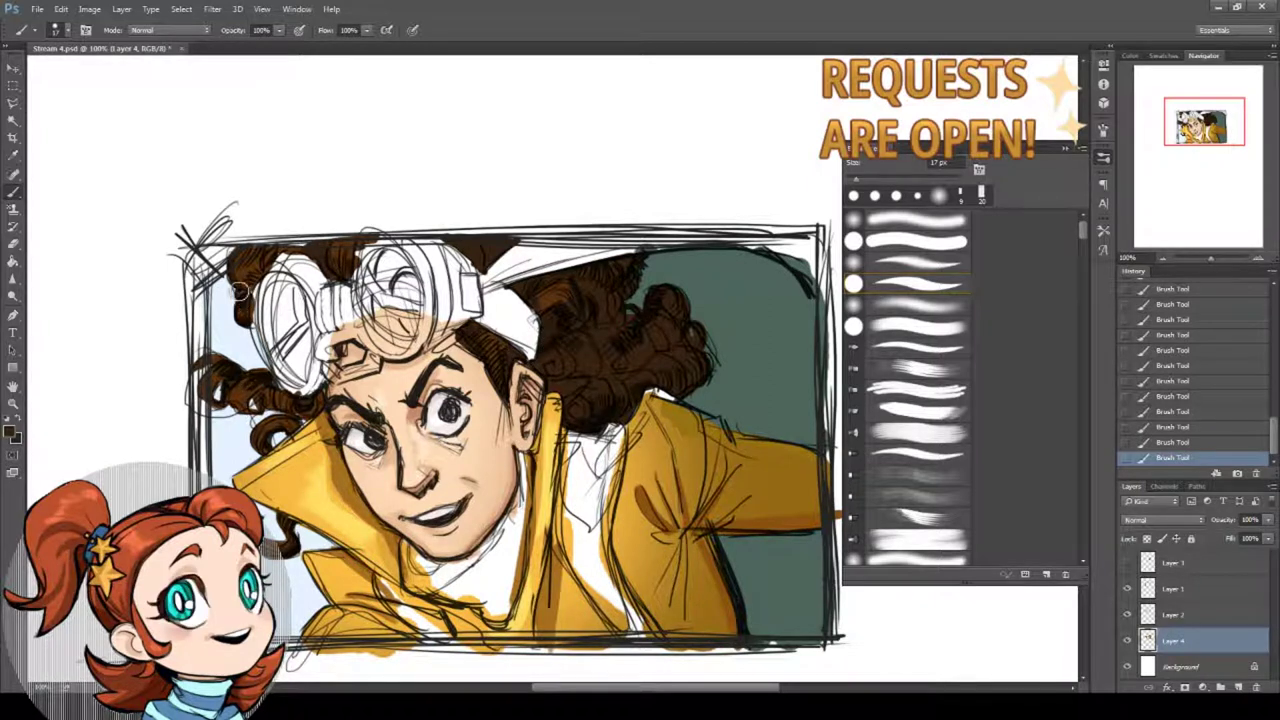
Touch up the curl beside the goggles and darken the irises and eyebrows with the deep brown.
drag(242, 291, 250, 307)
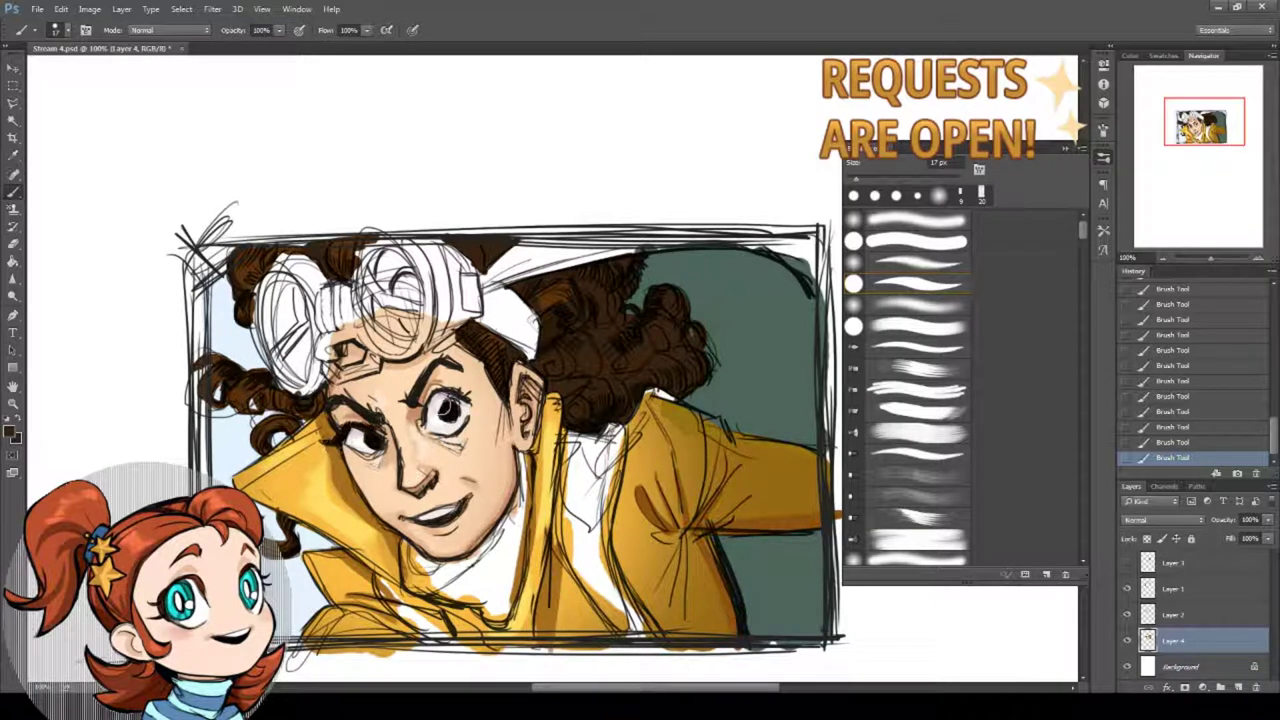
drag(430, 400, 457, 398)
mouse_move(333, 412)
mouse_down()
mouse_move(378, 418)
mouse_move(440, 367)
mouse_move(414, 360)
mouse_move(447, 365)
mouse_up()
Sample the jacket's bright yellow and paint the frames, bridge and side pieces of the goggles.
key(i)
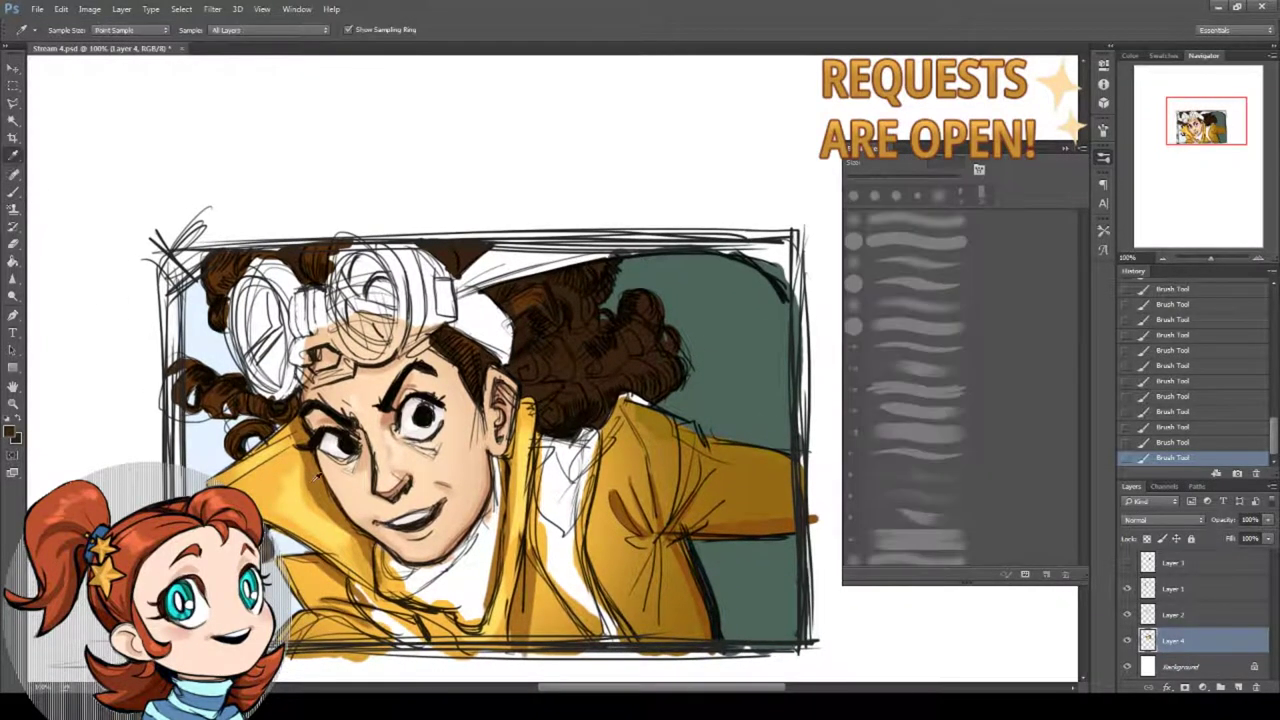
click(355, 562)
drag(357, 562, 321, 596)
click(13, 191)
mouse_move(262, 269)
mouse_down()
mouse_move(280, 290)
mouse_move(291, 283)
mouse_move(256, 268)
mouse_move(289, 303)
mouse_move(296, 370)
mouse_move(281, 397)
mouse_up()
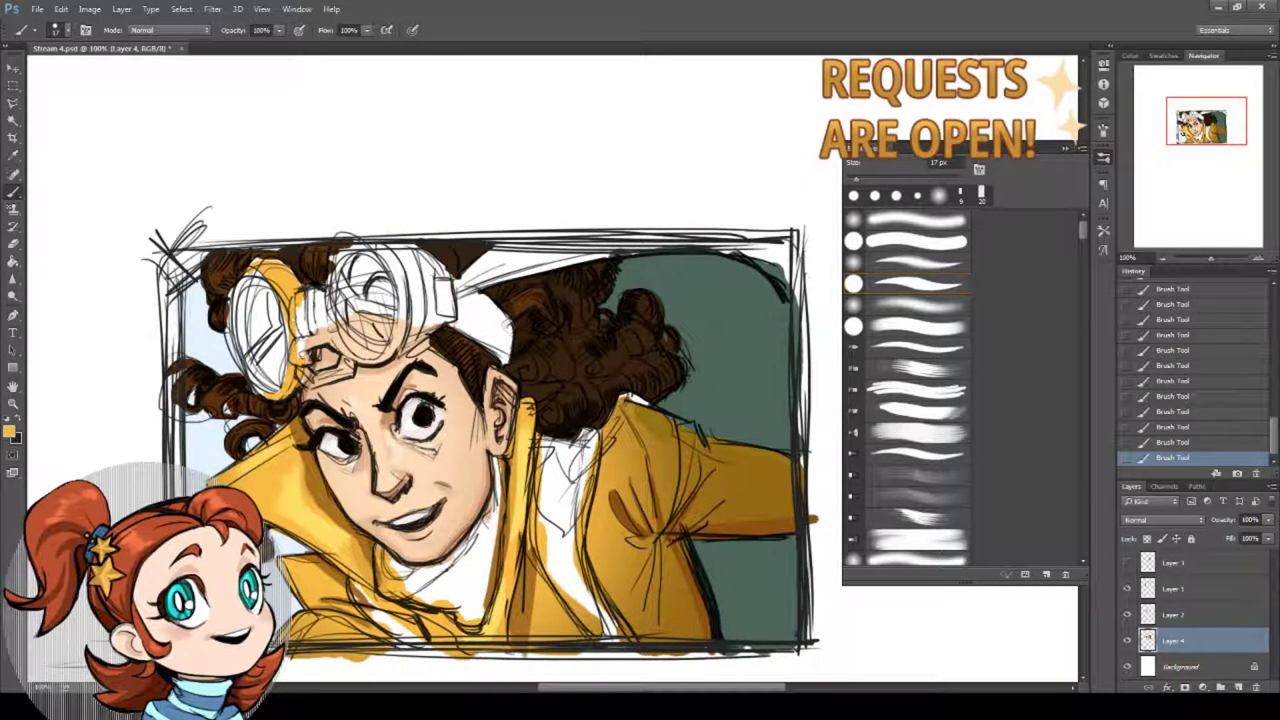
mouse_move(300, 312)
mouse_down()
mouse_move(294, 374)
mouse_move(258, 382)
mouse_move(282, 396)
mouse_up()
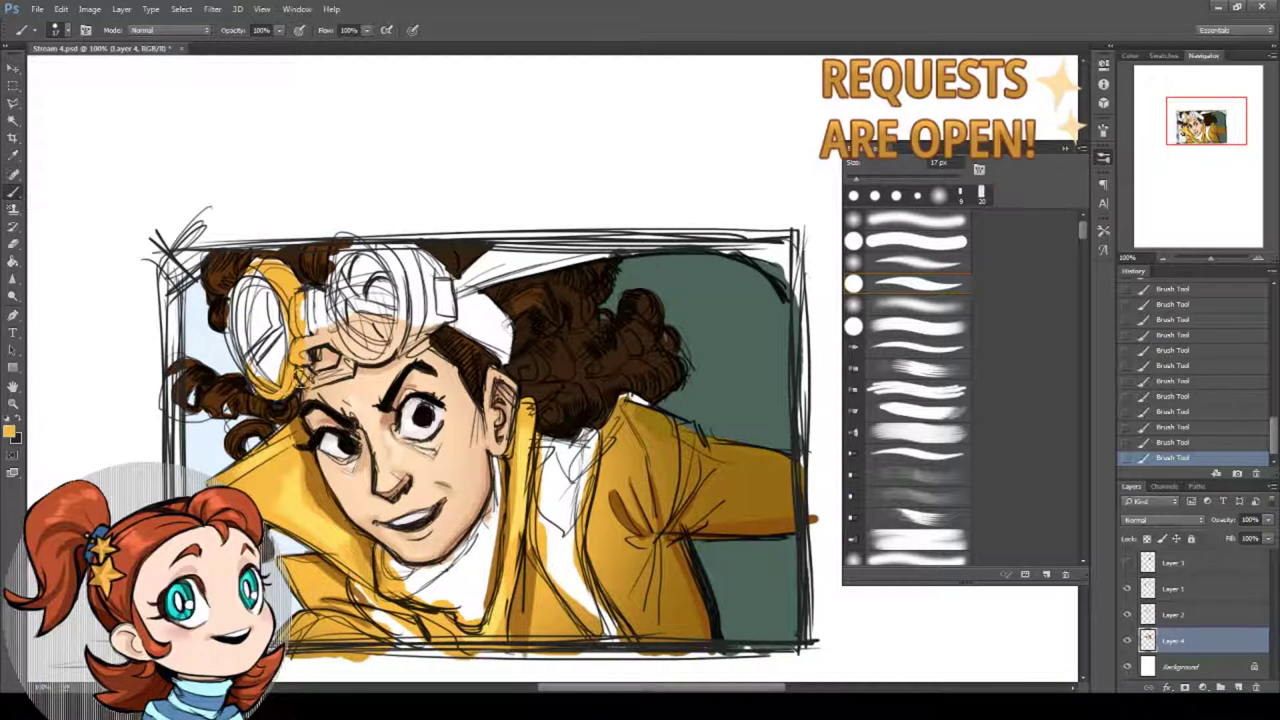
drag(336, 270, 348, 342)
mouse_move(396, 252)
mouse_down()
mouse_move(416, 326)
mouse_move(440, 282)
mouse_move(420, 252)
mouse_move(450, 290)
mouse_up()
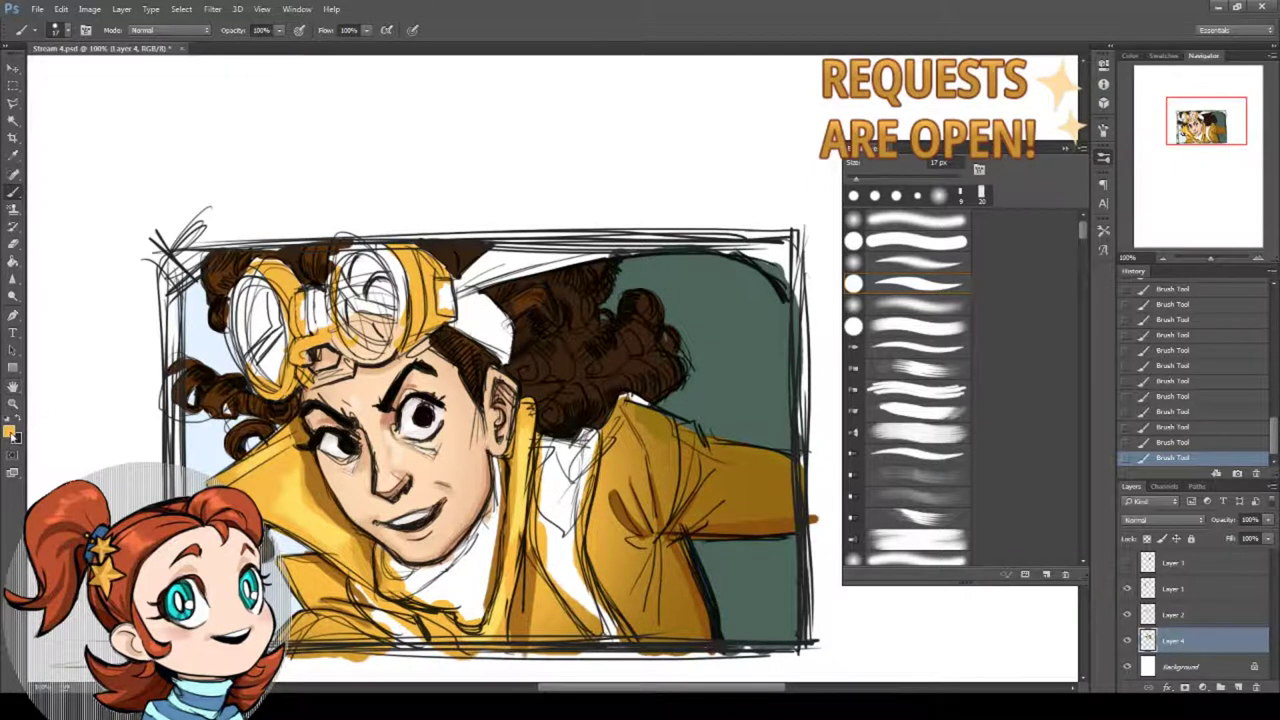
Choose a dark grey foreground colour and paint the rims around both goggle lenses.
click(12, 436)
click(474, 420)
click(638, 461)
click(748, 298)
mouse_move(246, 280)
mouse_down()
mouse_move(266, 396)
mouse_move(280, 286)
mouse_up()
drag(350, 252, 346, 340)
mouse_move(338, 292)
mouse_down()
mouse_move(350, 350)
mouse_move(382, 366)
mouse_move(406, 332)
mouse_move(404, 304)
mouse_up()
mouse_move(352, 256)
mouse_down()
mouse_move(392, 268)
mouse_move(405, 326)
mouse_up()
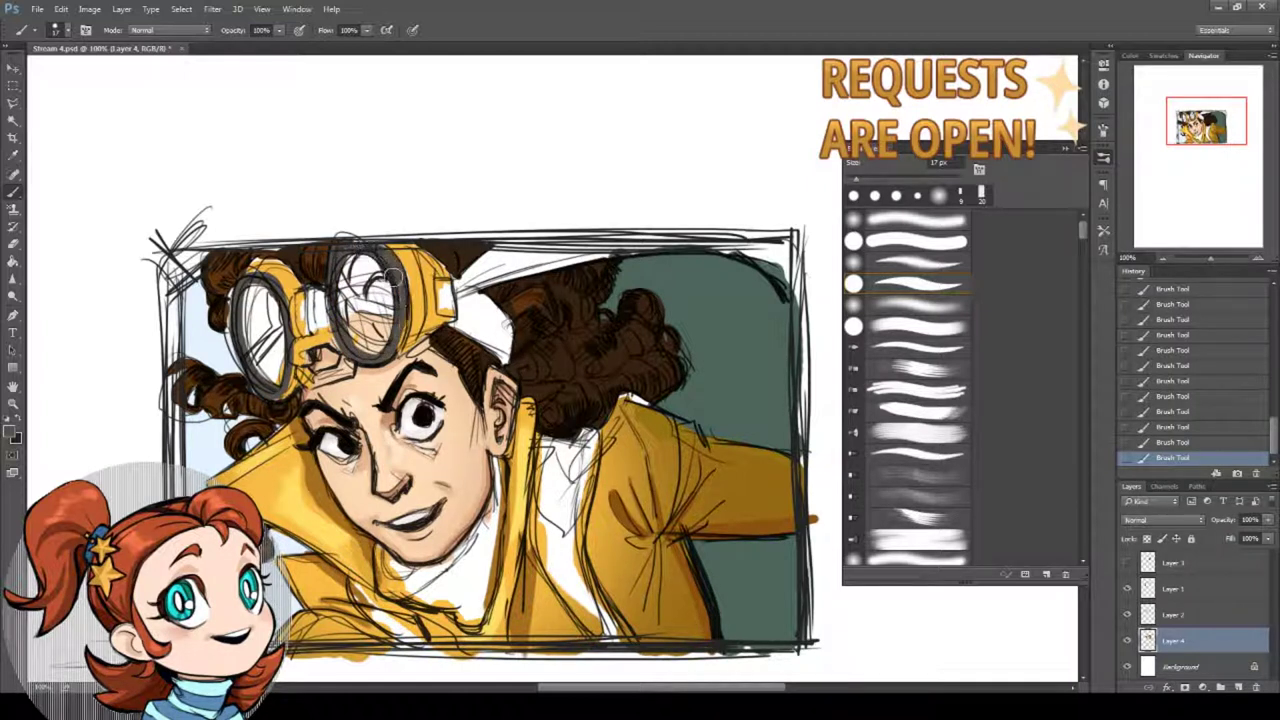
drag(393, 278, 408, 335)
Set the foreground colour to dark green 212d28 and the brush to 48 px, then fill both goggle lenses.
key(i)
click(9, 431)
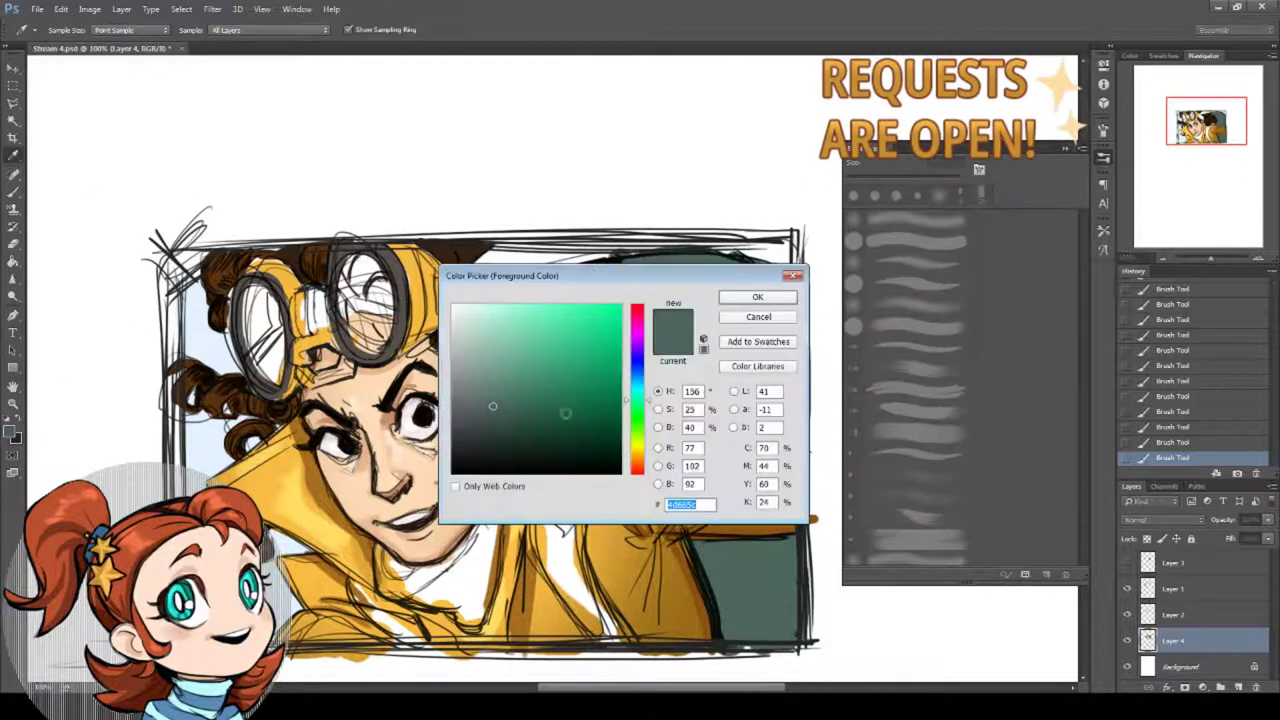
click(500, 428)
click(499, 441)
click(748, 298)
right_click(283, 304)
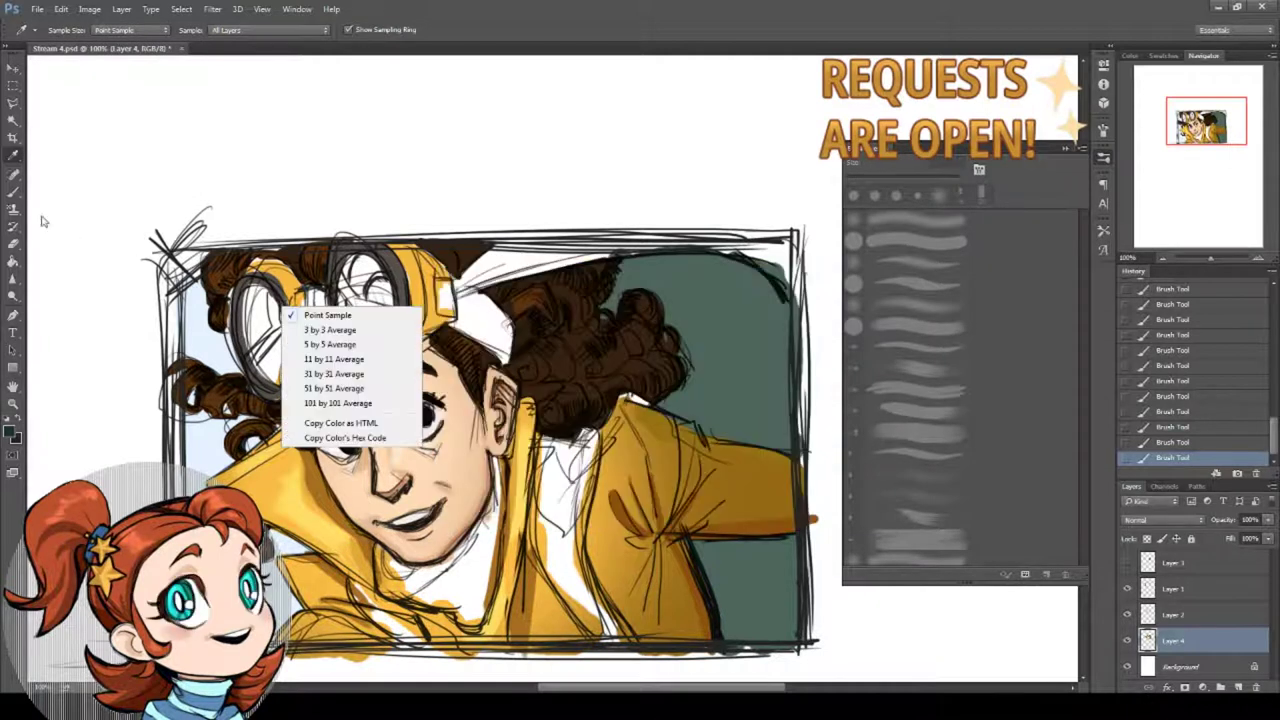
click(13, 192)
right_click(322, 298)
click(415, 336)
mouse_move(257, 298)
mouse_down()
mouse_move(268, 366)
mouse_move(279, 366)
mouse_up()
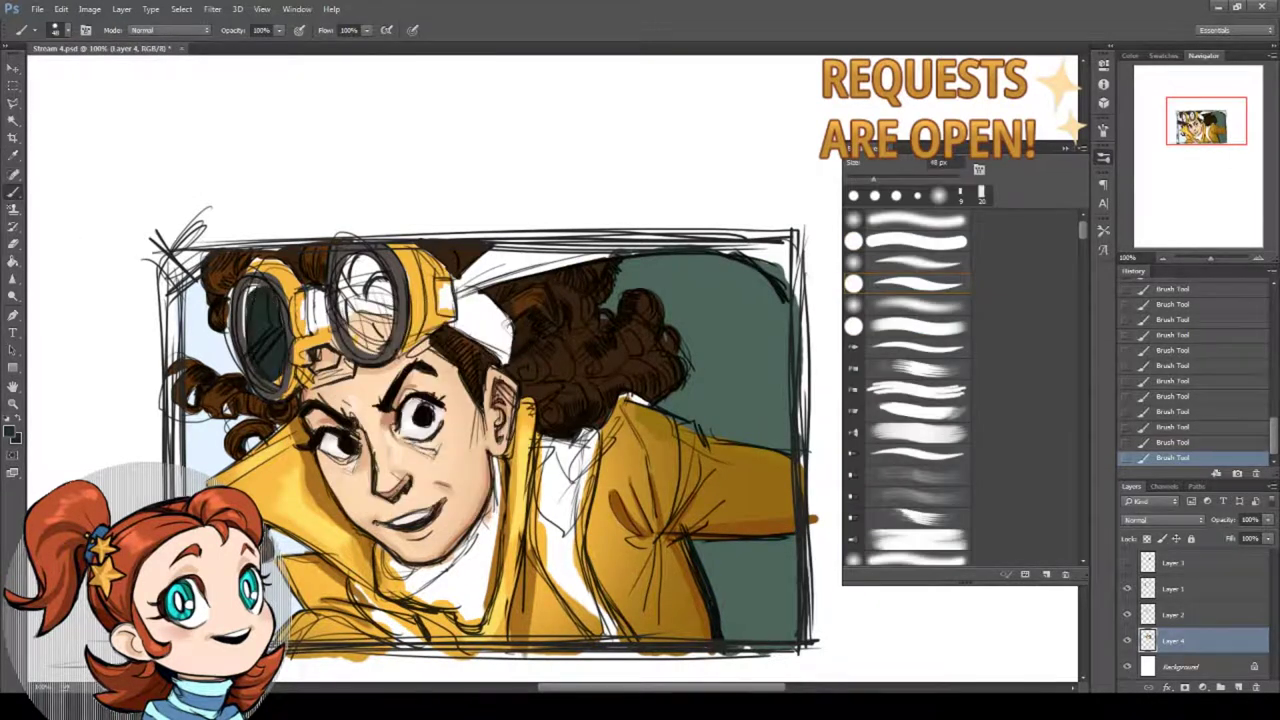
mouse_move(352, 262)
mouse_down()
mouse_move(345, 338)
mouse_move(376, 294)
mouse_up()
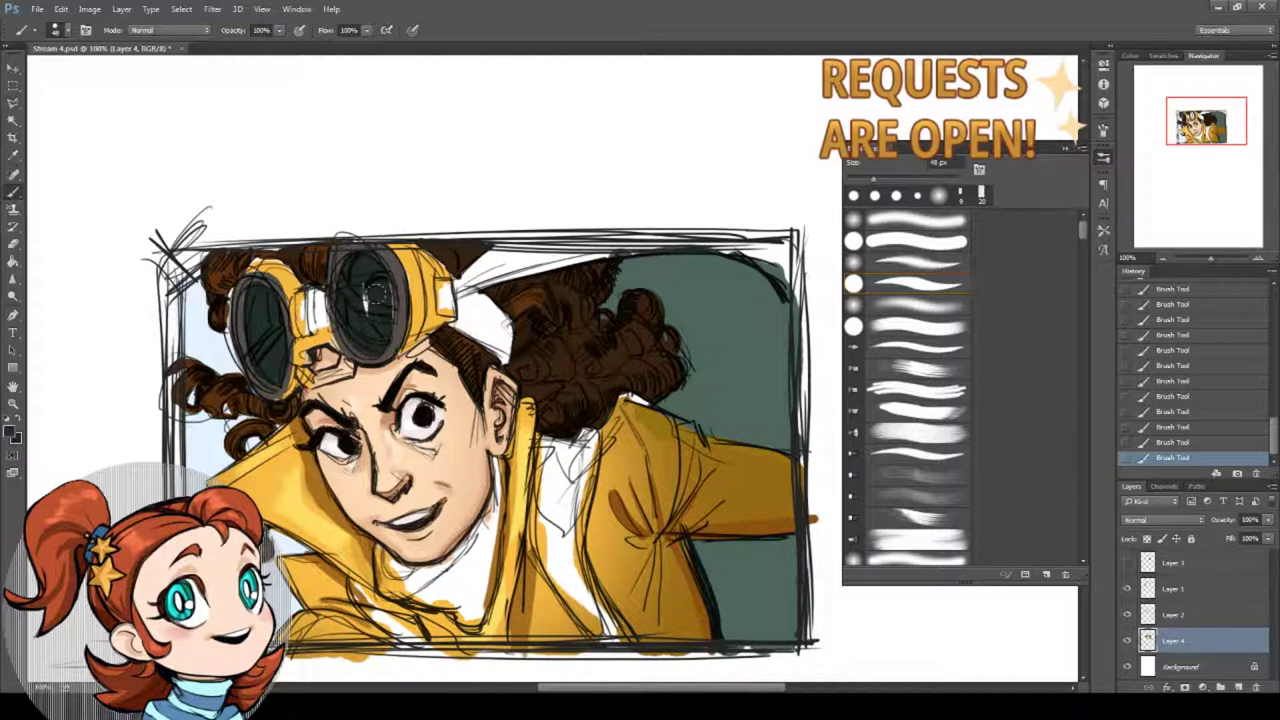
drag(400, 340, 403, 302)
Choose a bright yellow-green, reduce the brush to 20 px and paint clock-hand marks on both goggle lenses.
click(9, 431)
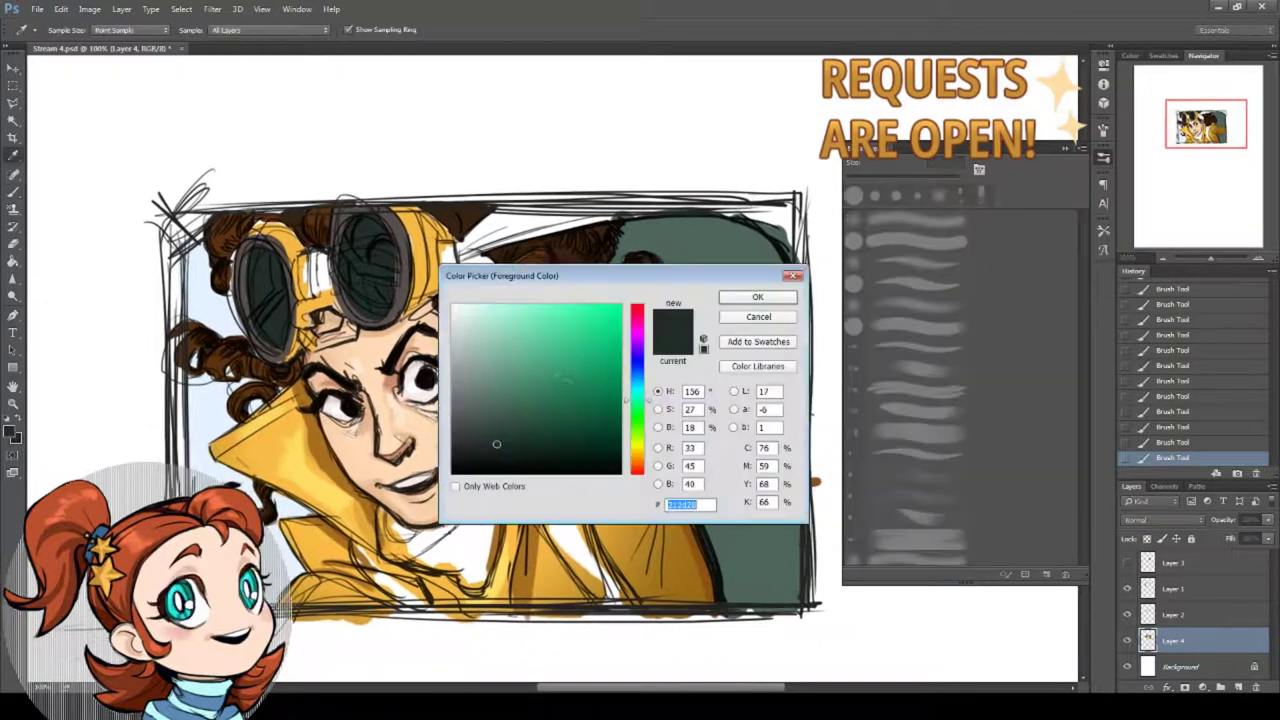
click(637, 440)
click(605, 304)
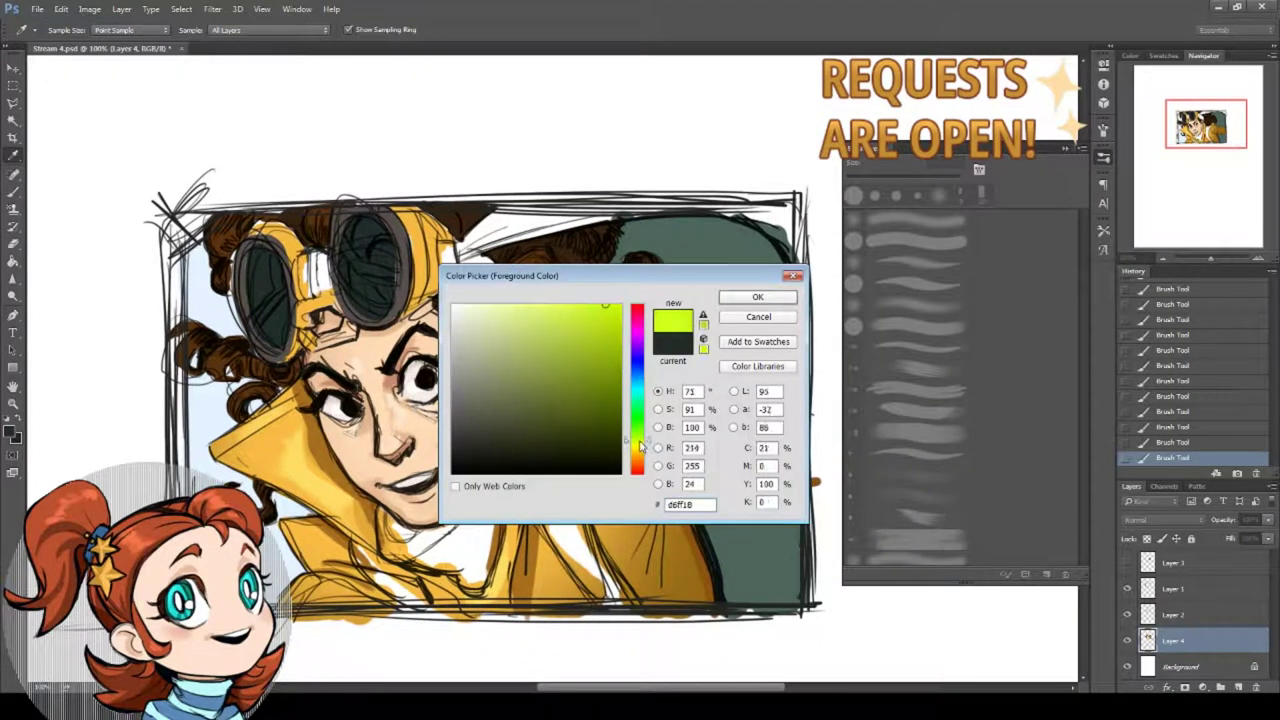
drag(640, 442, 640, 444)
click(738, 299)
right_click(484, 282)
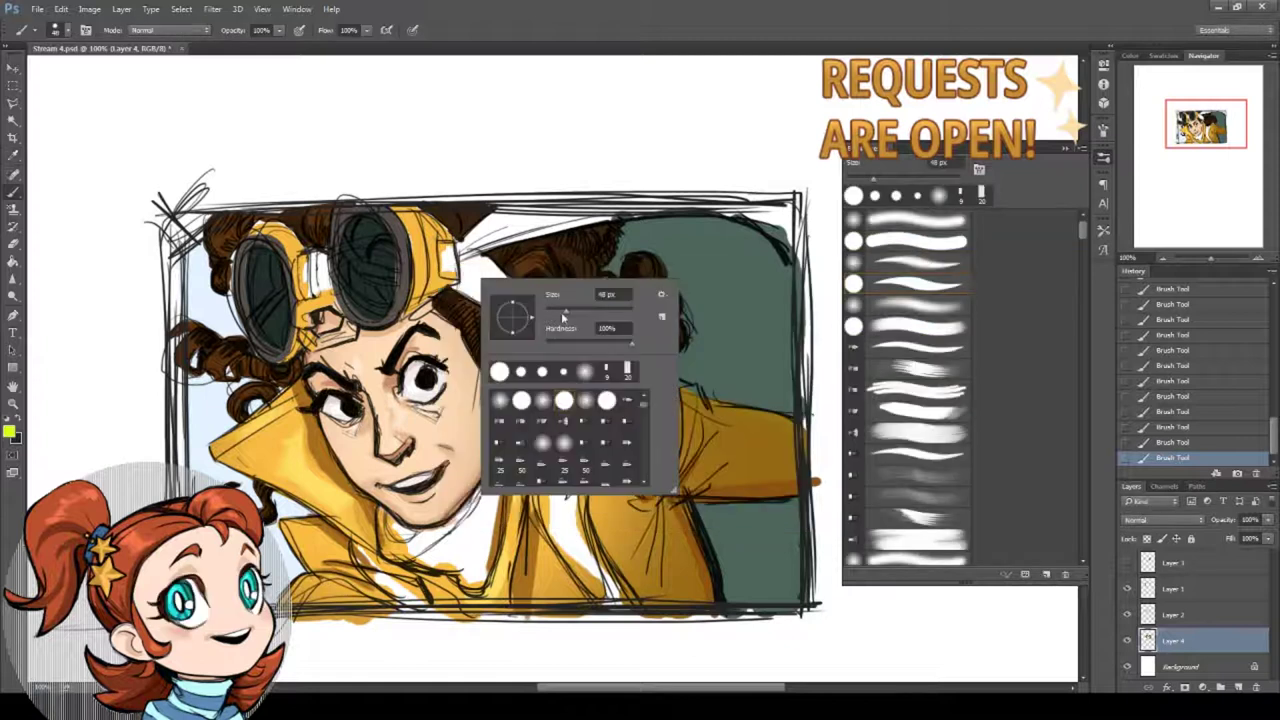
drag(562, 318, 553, 316)
drag(343, 241, 377, 277)
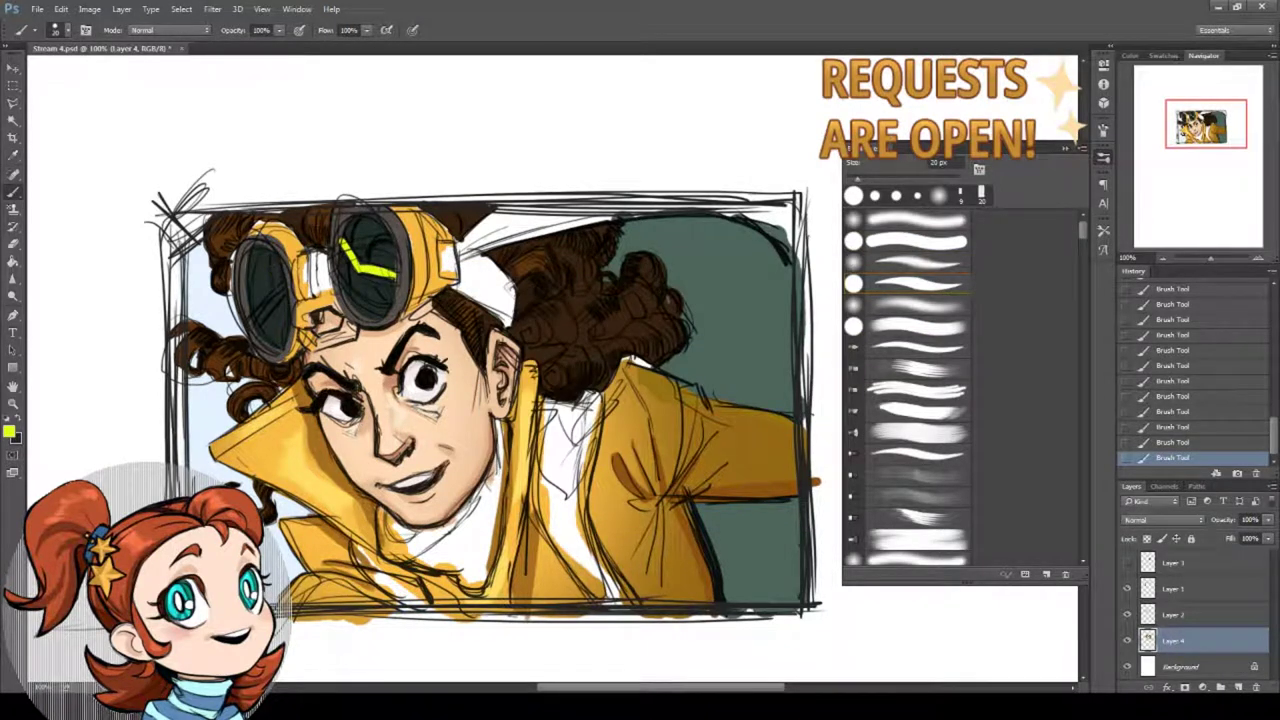
drag(273, 256, 281, 297)
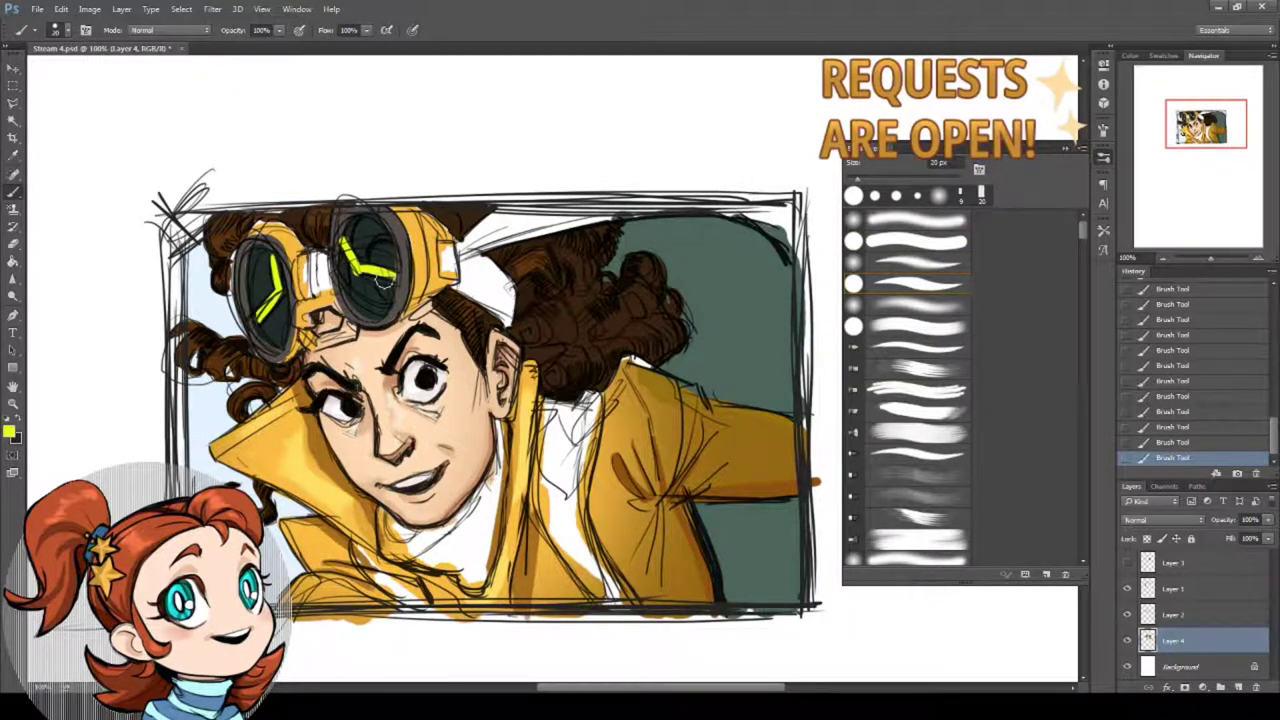
Choose a muted beige and paint the cloth strip running from the headband along the frame's upper edge.
scroll(352, 325, right, 1)
click(9, 431)
click(638, 455)
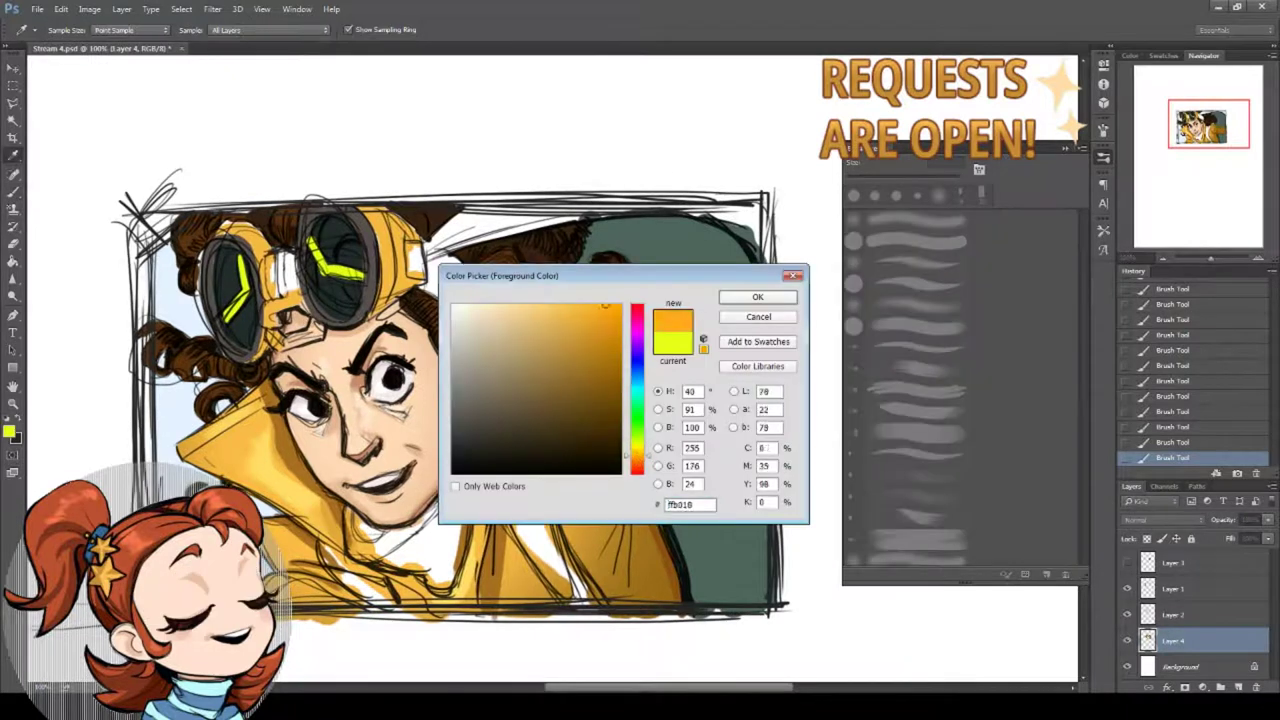
click(493, 342)
click(757, 297)
mouse_move(462, 217)
mouse_down()
mouse_move(432, 242)
mouse_move(433, 260)
mouse_move(470, 222)
mouse_move(532, 222)
mouse_move(447, 253)
mouse_up()
mouse_move(560, 219)
mouse_down()
mouse_move(540, 222)
mouse_move(588, 208)
mouse_move(722, 215)
mouse_move(767, 270)
mouse_move(748, 226)
mouse_up()
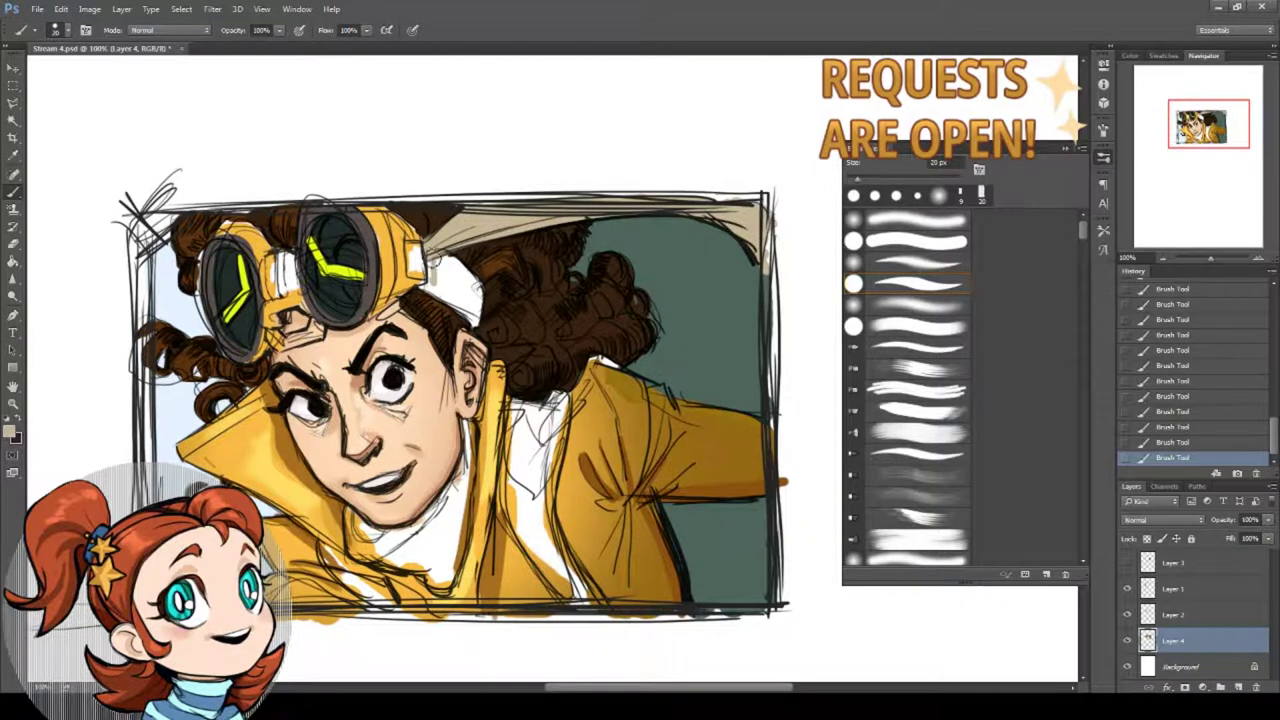
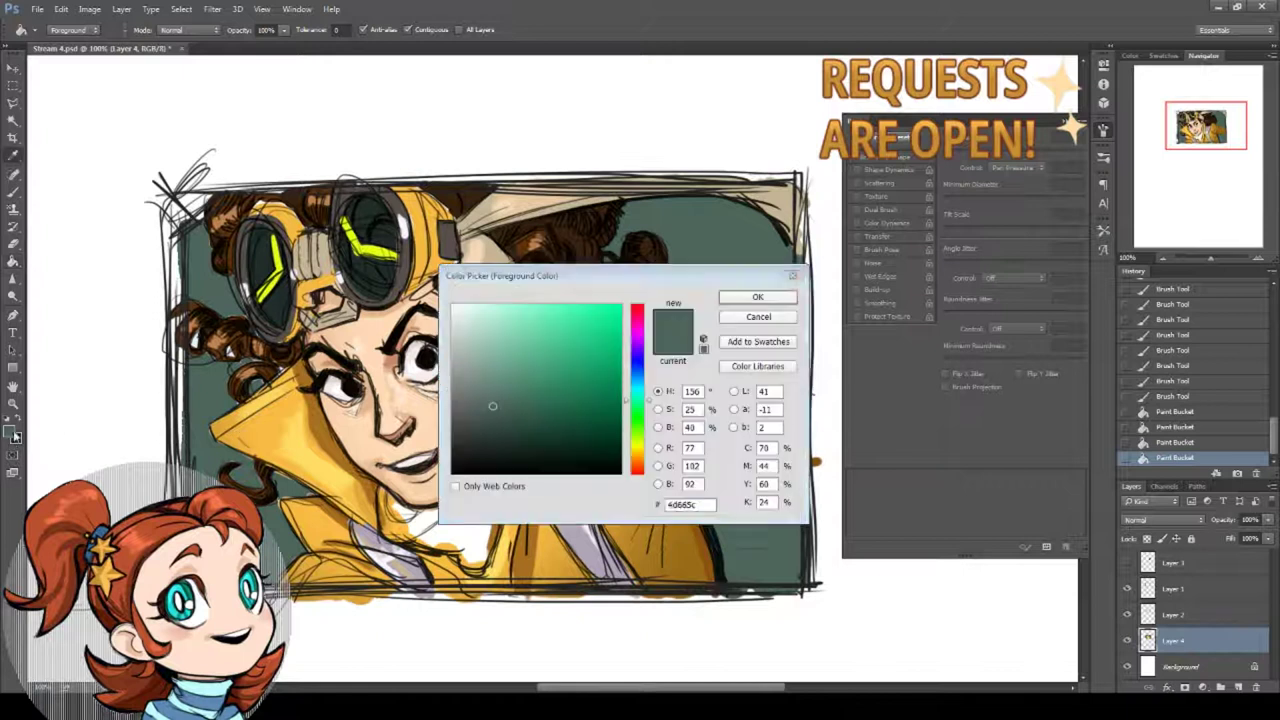
Choose a darker green and fill the background areas around the figure with the Paint Bucket.
click(517, 435)
click(772, 294)
click(774, 292)
click(779, 562)
drag(676, 440, 639, 422)
click(17, 418)
alt+click(159, 325)
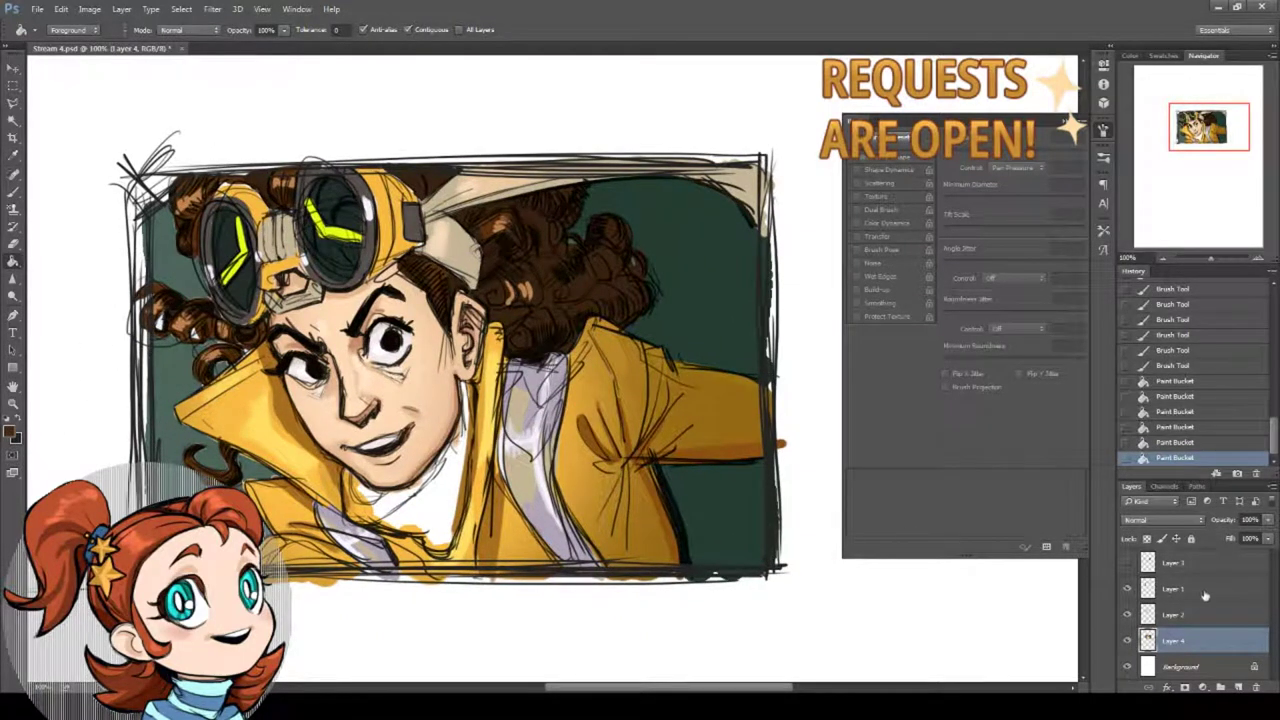
Show the title lettering layer and set its blend mode to Multiply.
click(1185, 562)
click(1127, 562)
click(1160, 520)
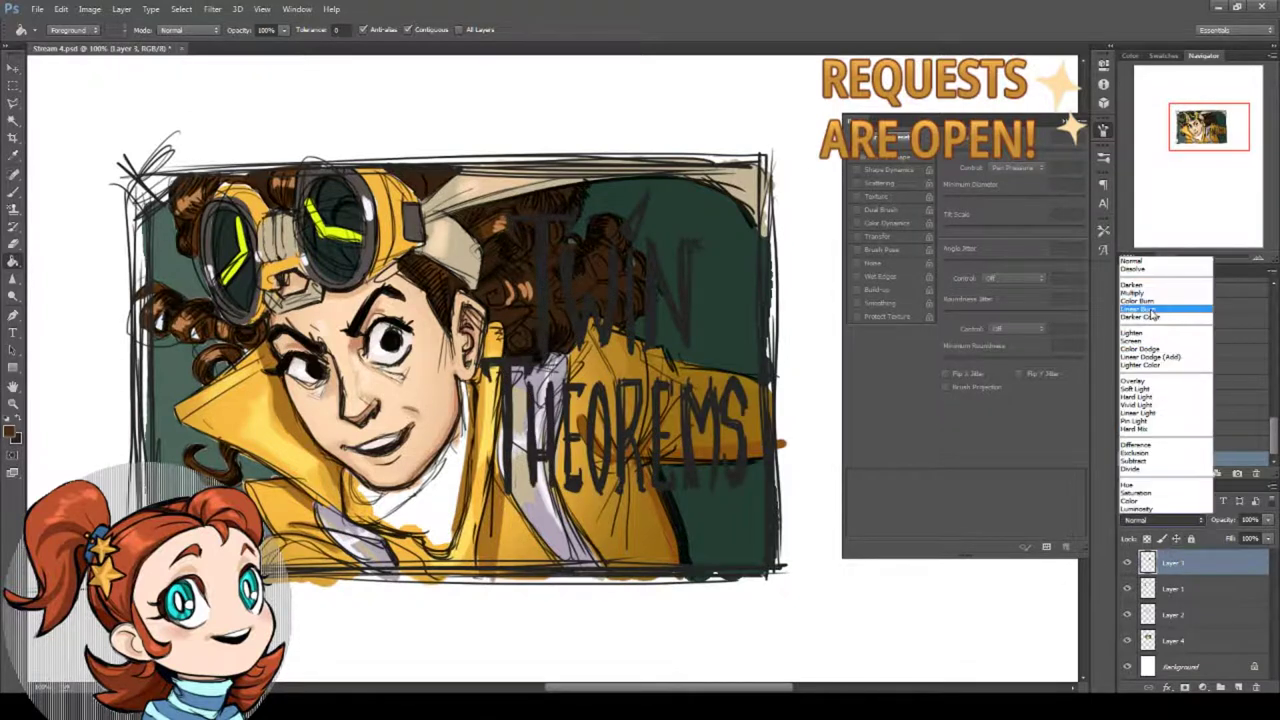
click(1160, 308)
Add a pale mint Outer Glow to the title lettering with 26% spread, a larger size and a stronger opacity.
click(1167, 687)
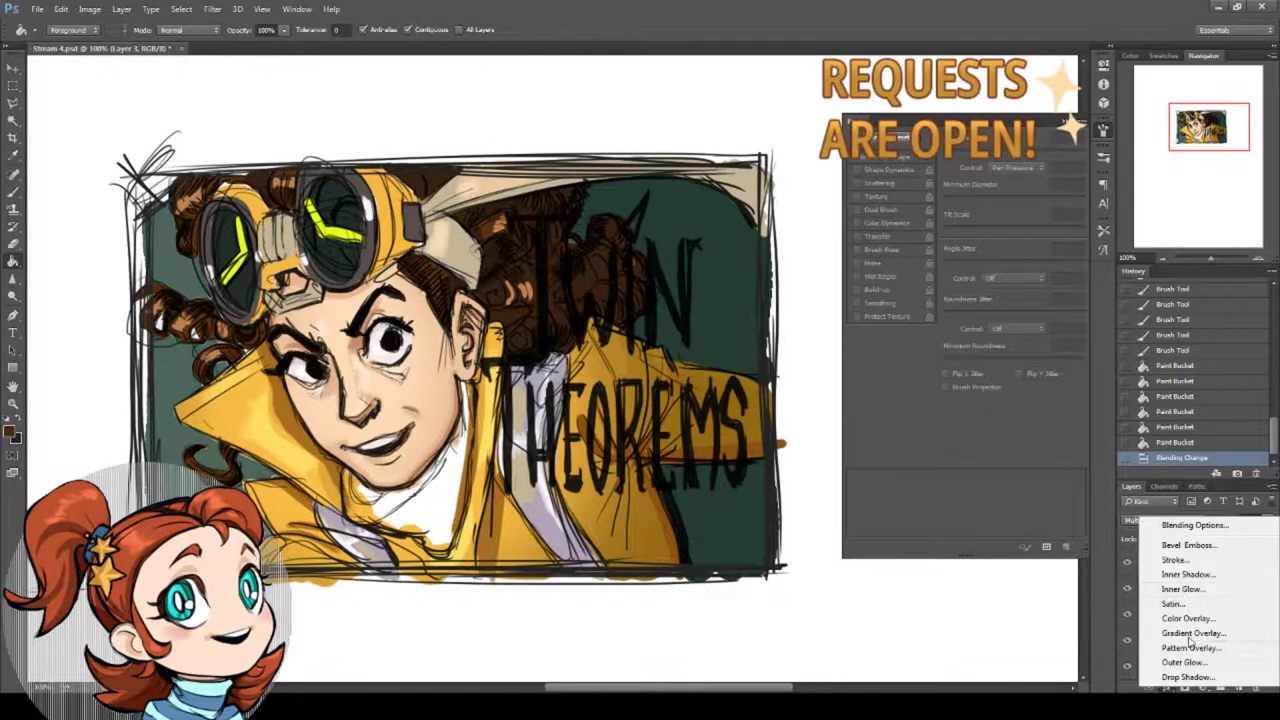
click(1200, 662)
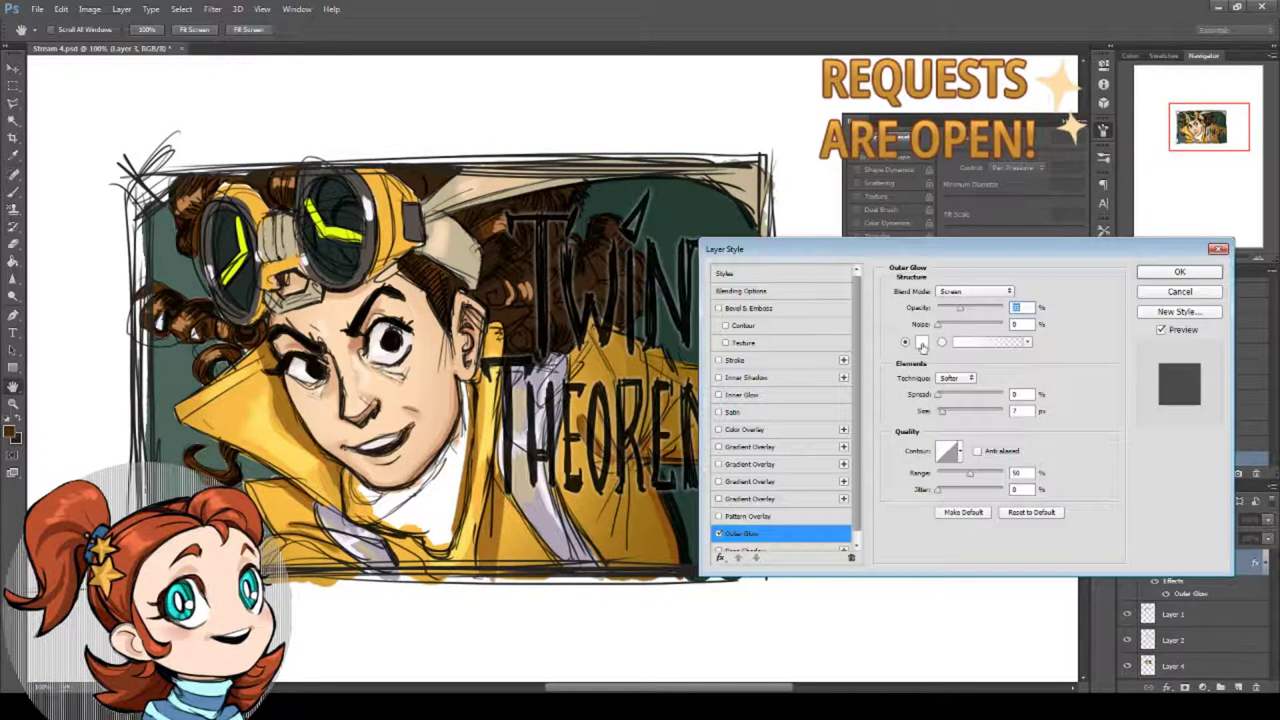
click(921, 342)
click(641, 400)
click(758, 297)
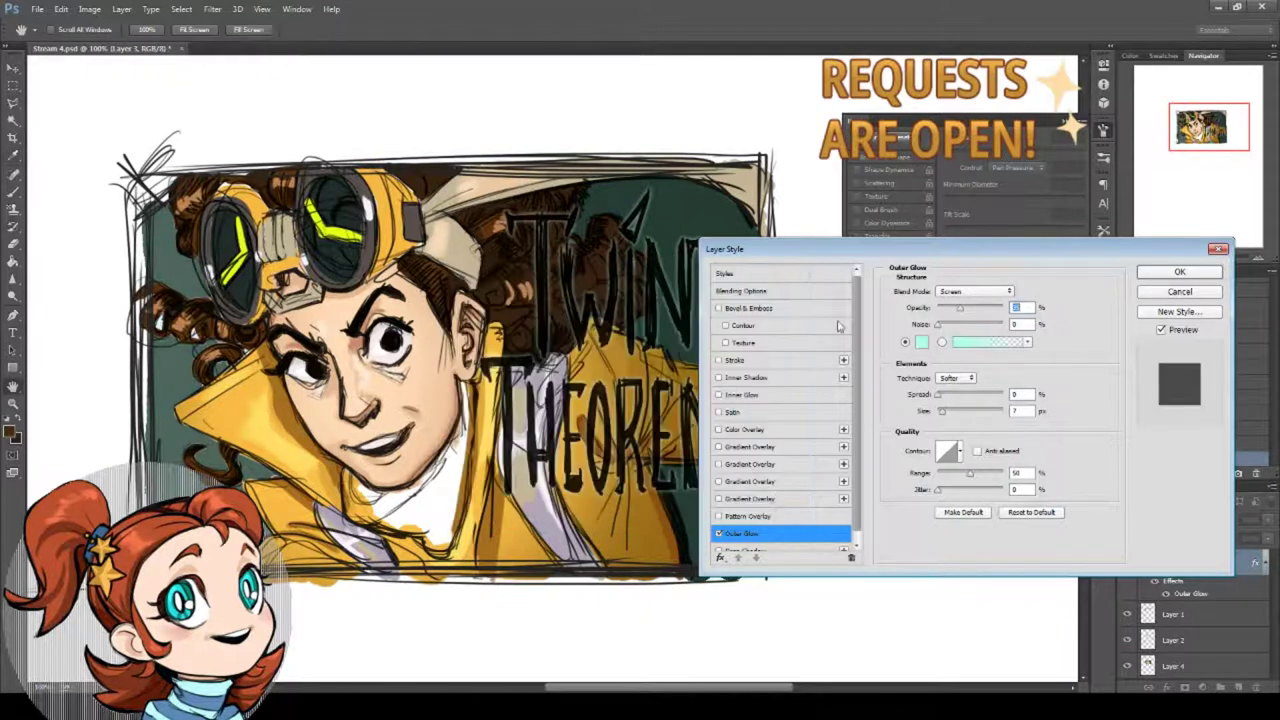
mouse_move(939, 399)
mouse_down()
mouse_move(954, 398)
mouse_move(946, 416)
mouse_up()
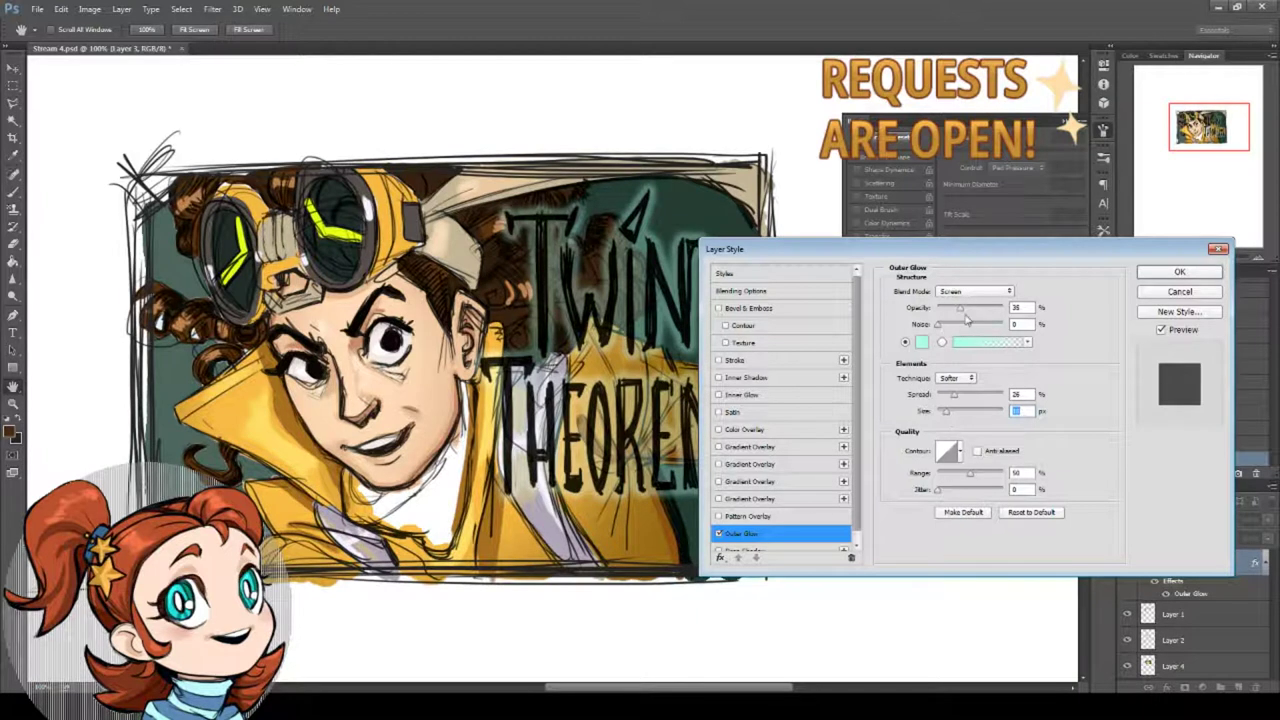
drag(960, 310, 996, 328)
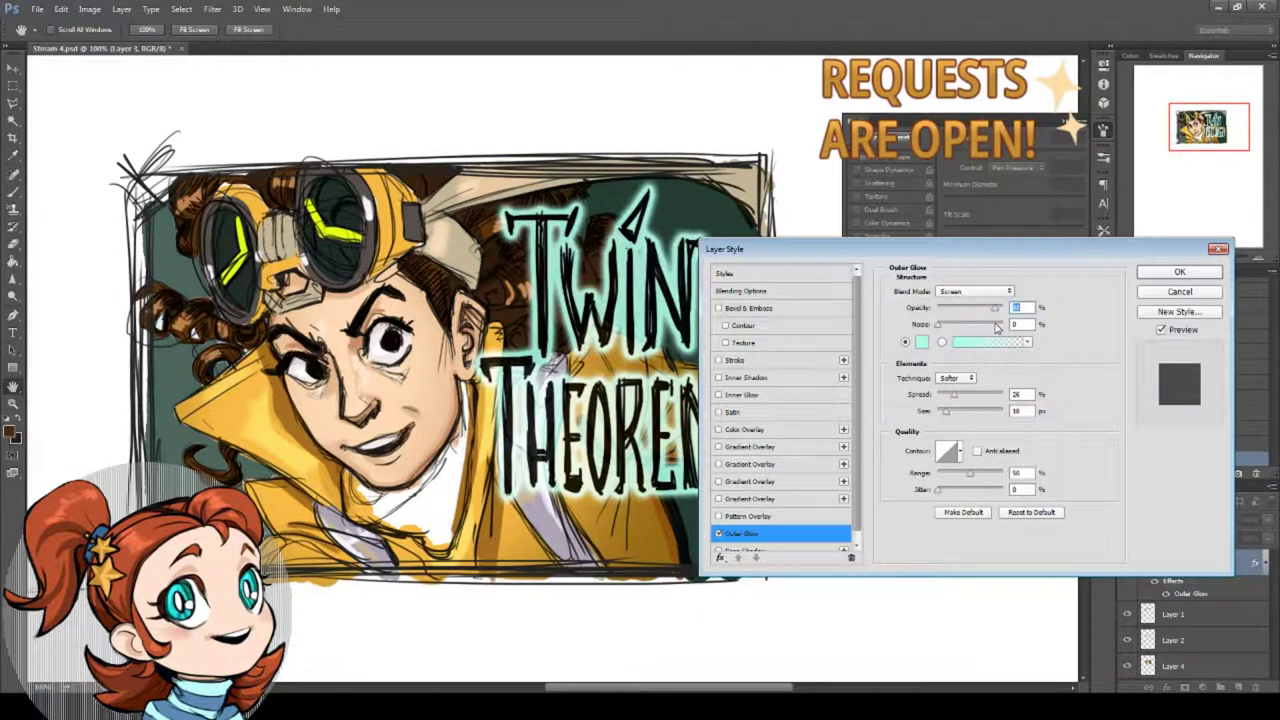
click(1179, 271)
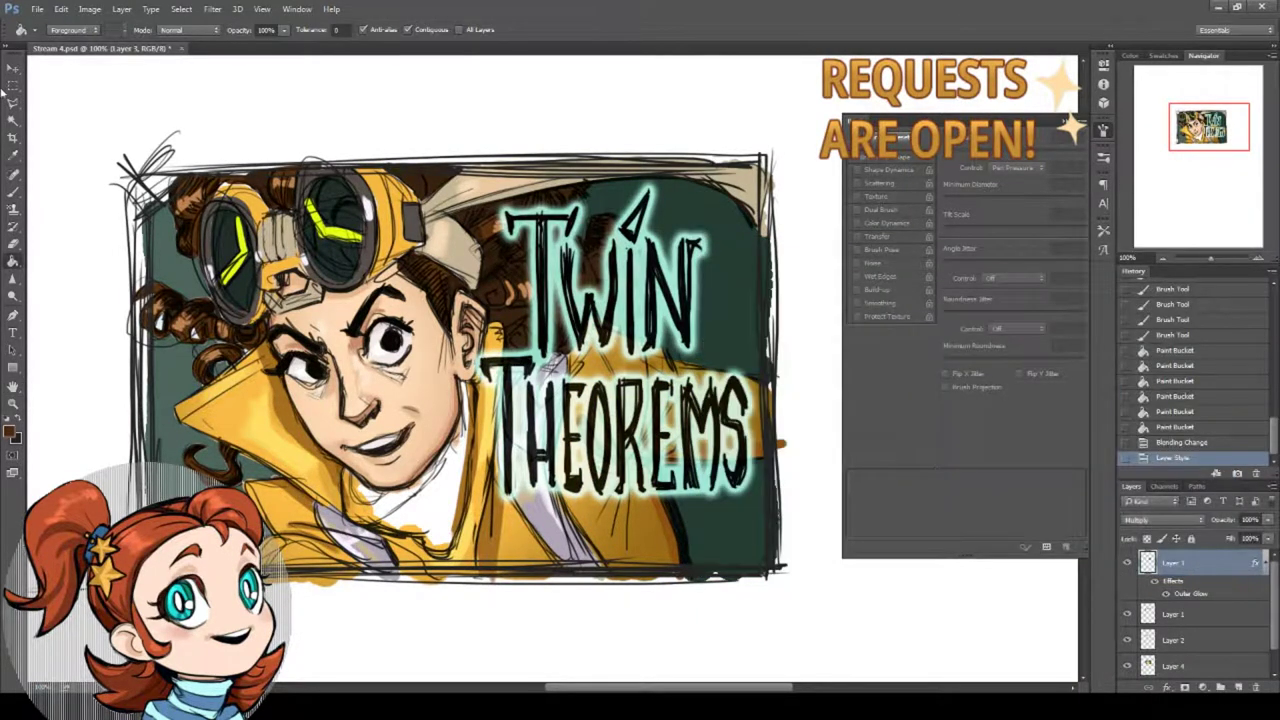
Make a rectangular selection around the artwork inside the frame on Layer 1.
click(1200, 614)
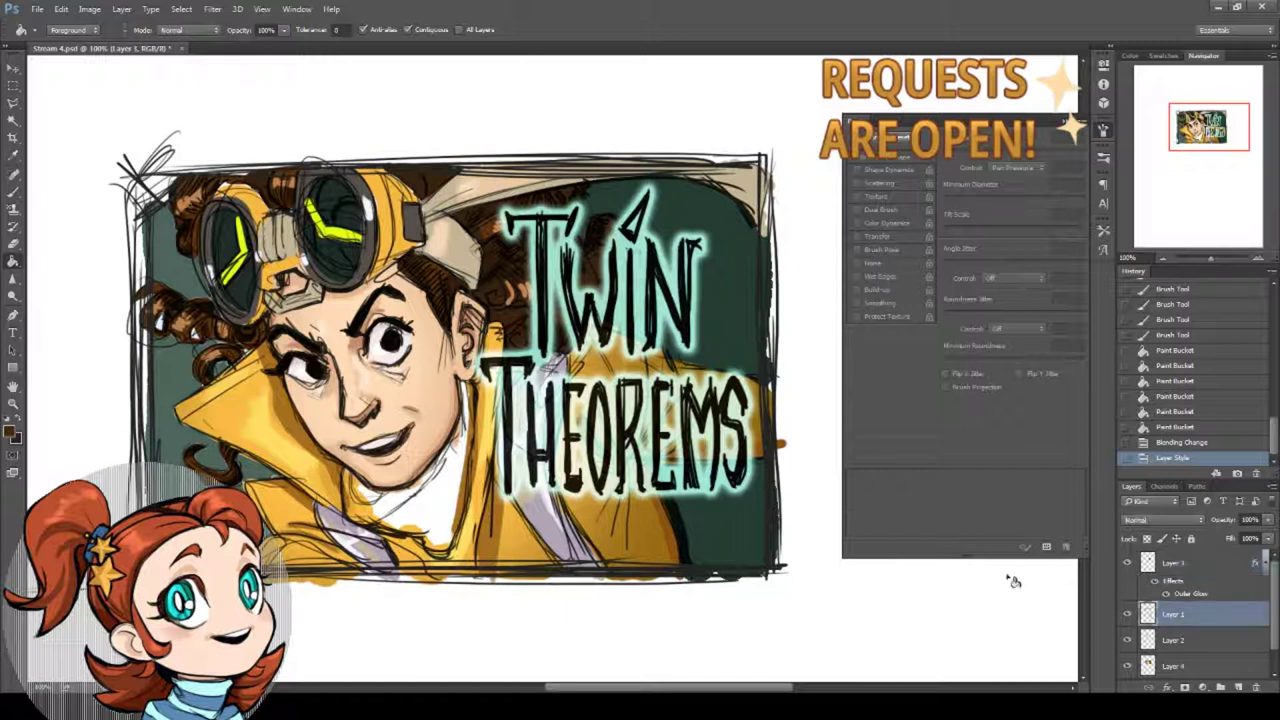
key(m)
drag(681, 471, 777, 571)
Apply a reversed radial gradient in burnt orange, Normal mode at 70% opacity, from the face outward and set Layer 1 to Multiply.
click(9, 431)
click(609, 310)
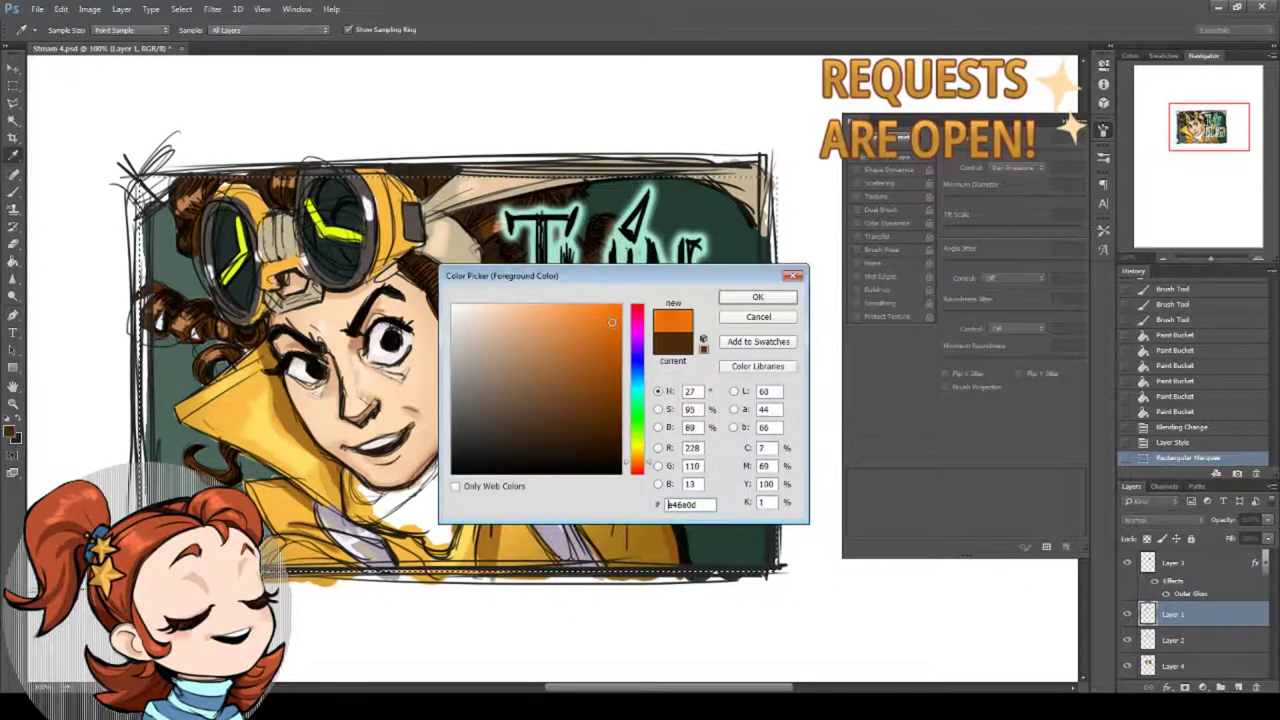
click(758, 297)
click(14, 261)
click(70, 259)
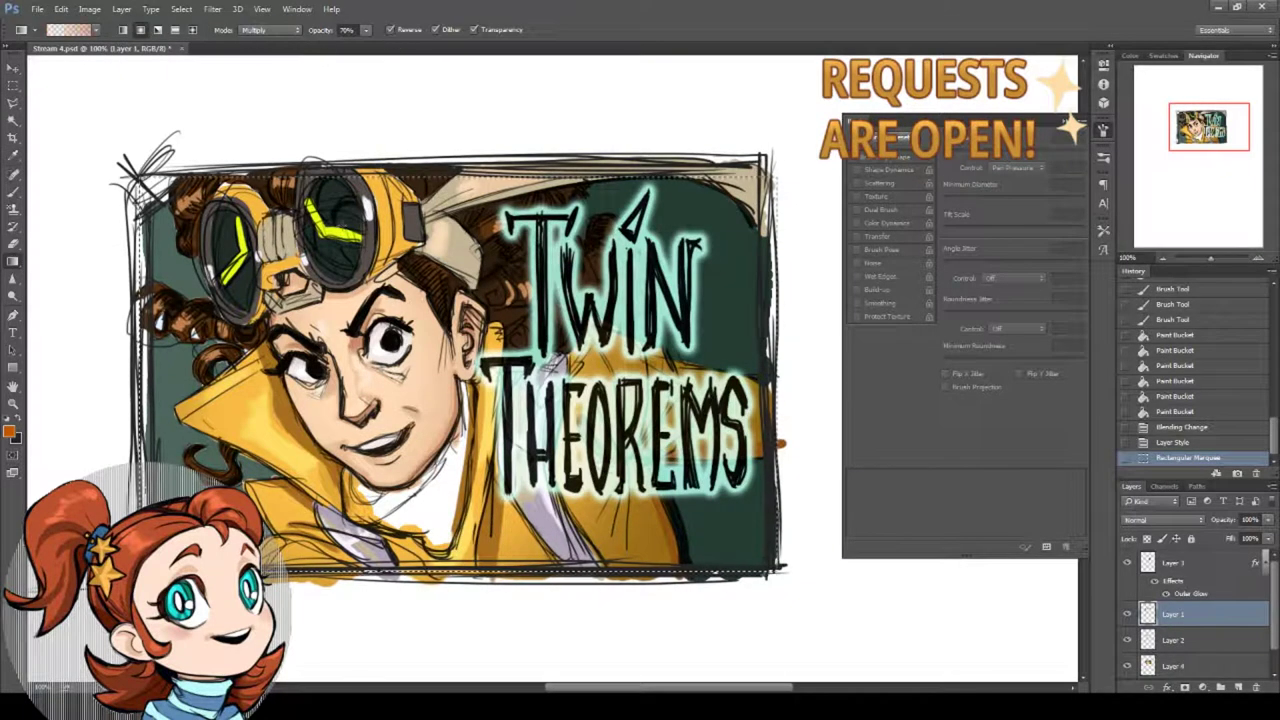
click(257, 30)
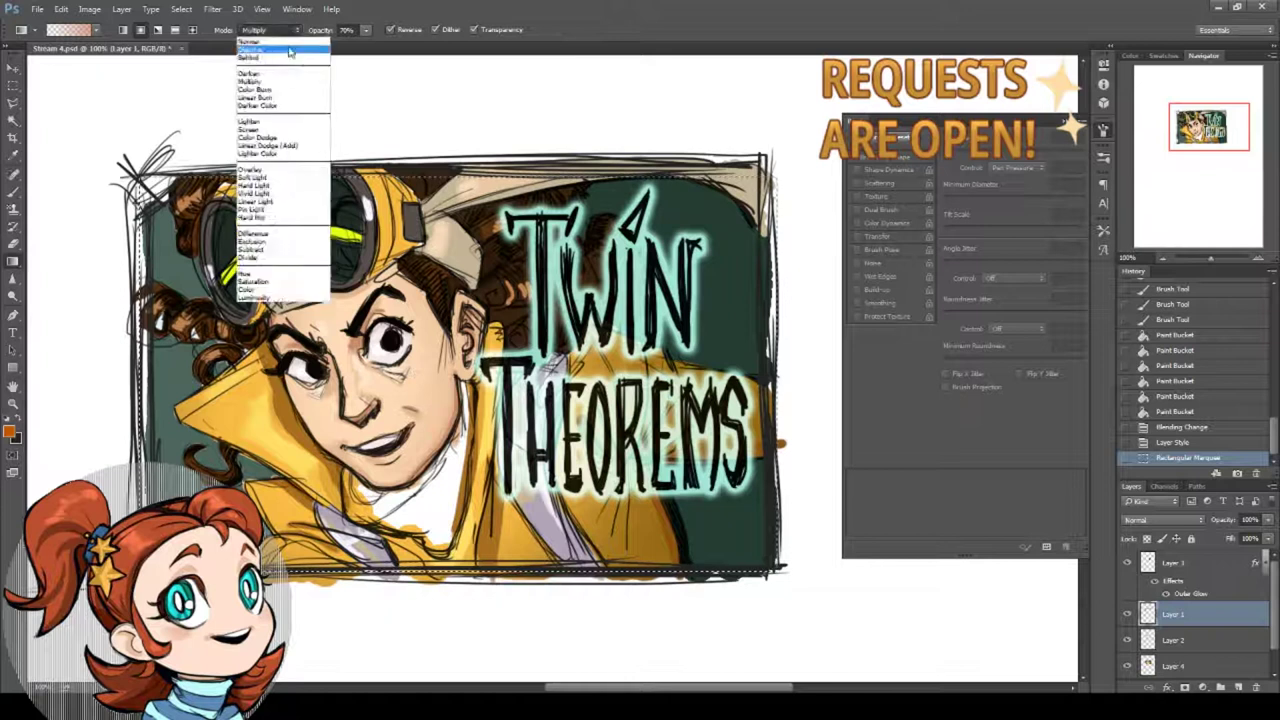
click(262, 40)
drag(370, 391, 704, 281)
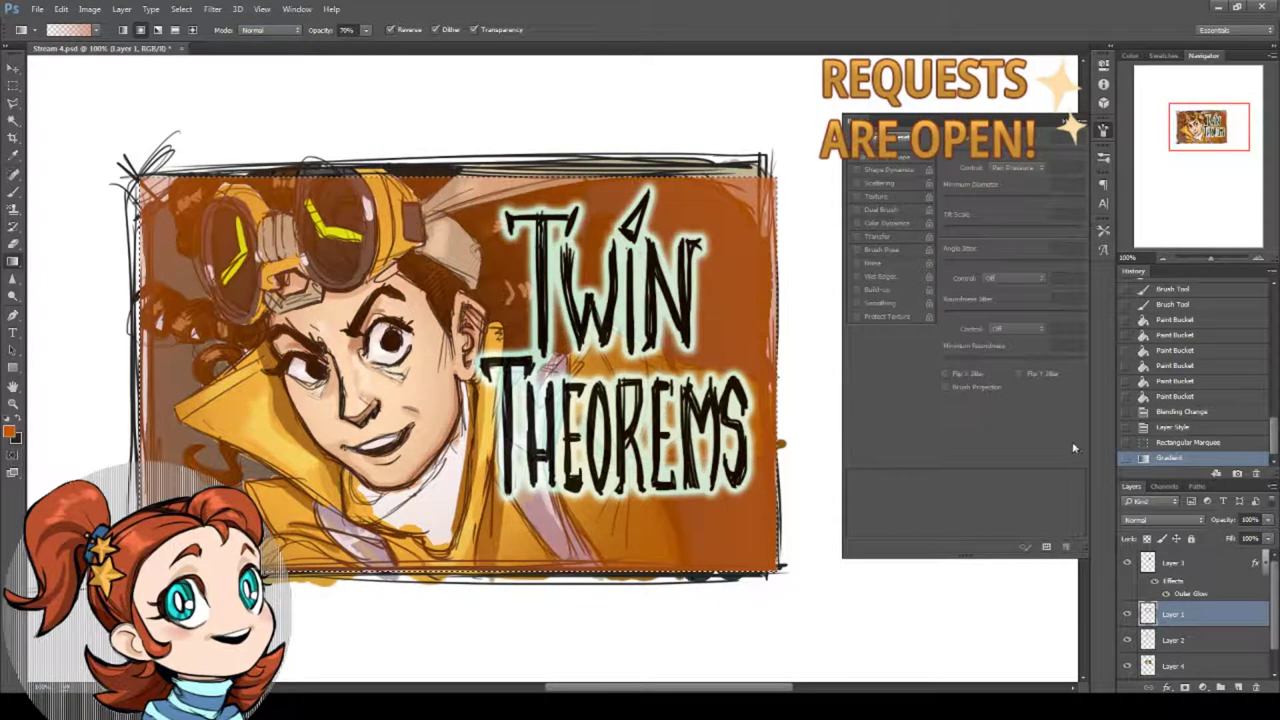
click(1167, 521)
click(1150, 293)
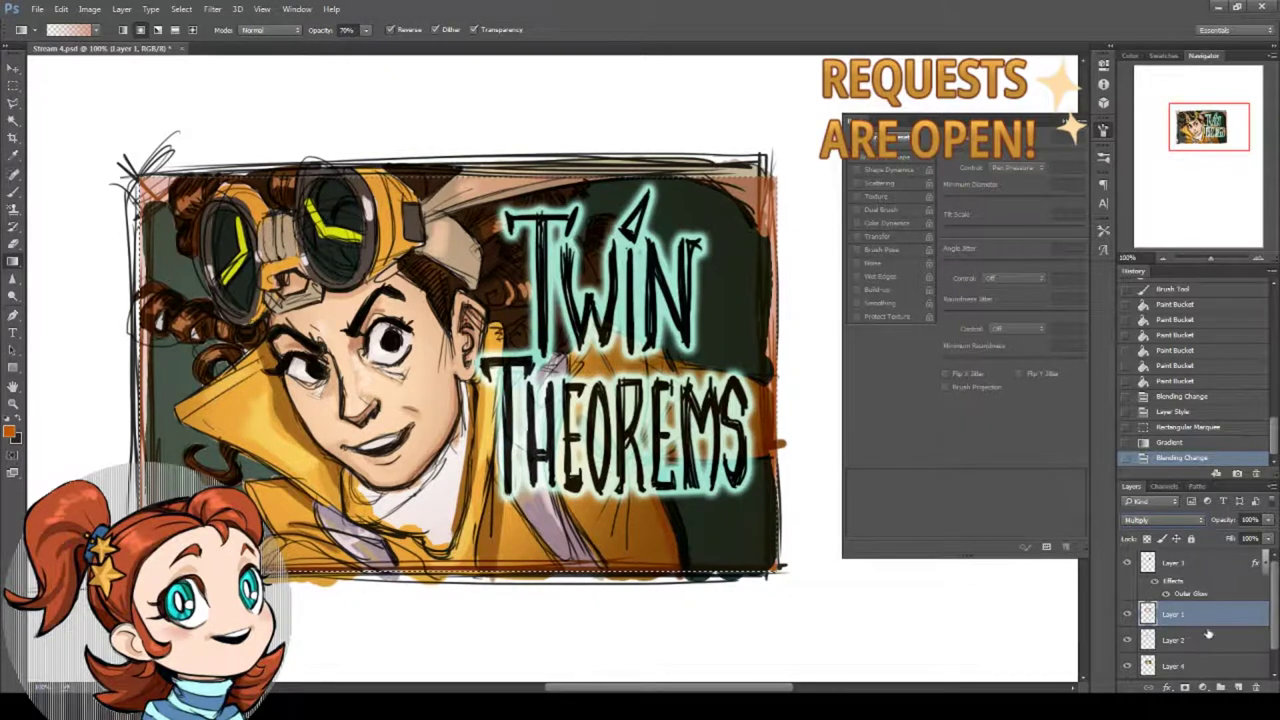
Add a new layer above Layer 1 and set the foreground colour to a brighter orange.
click(1239, 688)
click(9, 431)
click(621, 307)
click(757, 296)
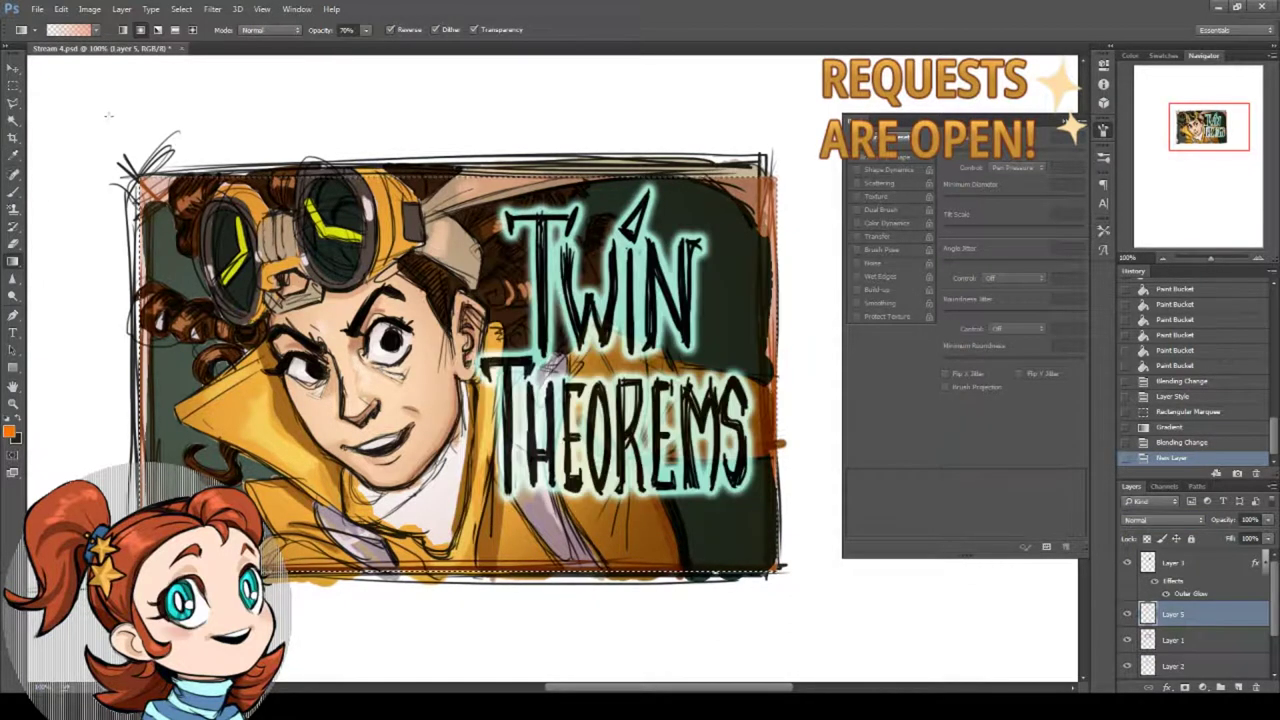
Try wide and narrow orange radial gradients over the figure, including Overlay at 47% layer opacity, and revert to the empty new layer.
drag(230, 425, 640, 232)
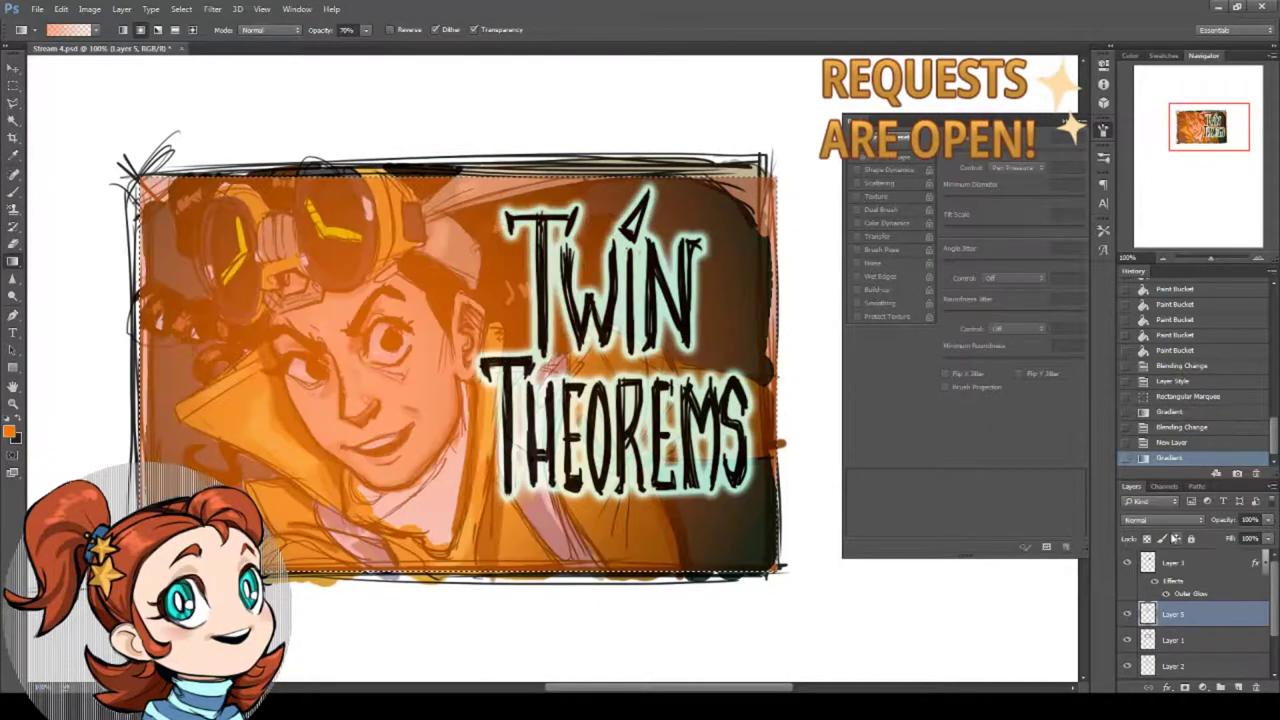
click(1166, 521)
click(1142, 387)
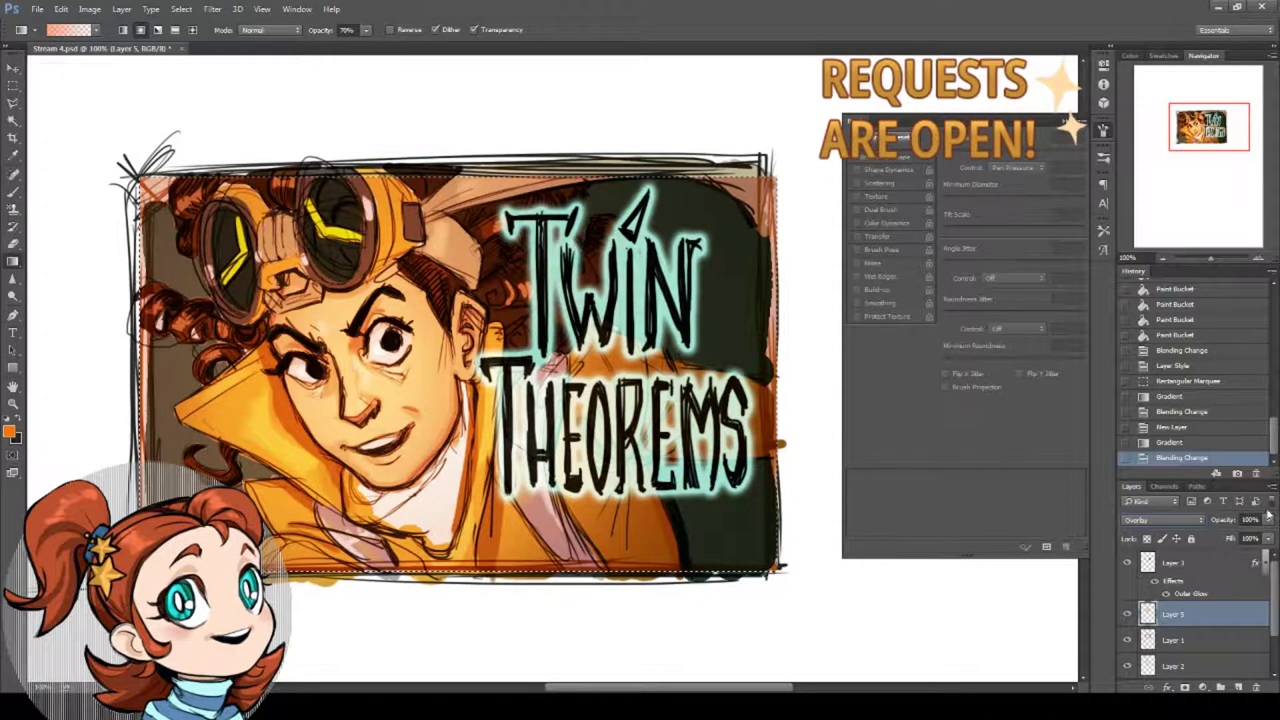
drag(1268, 518, 1231, 537)
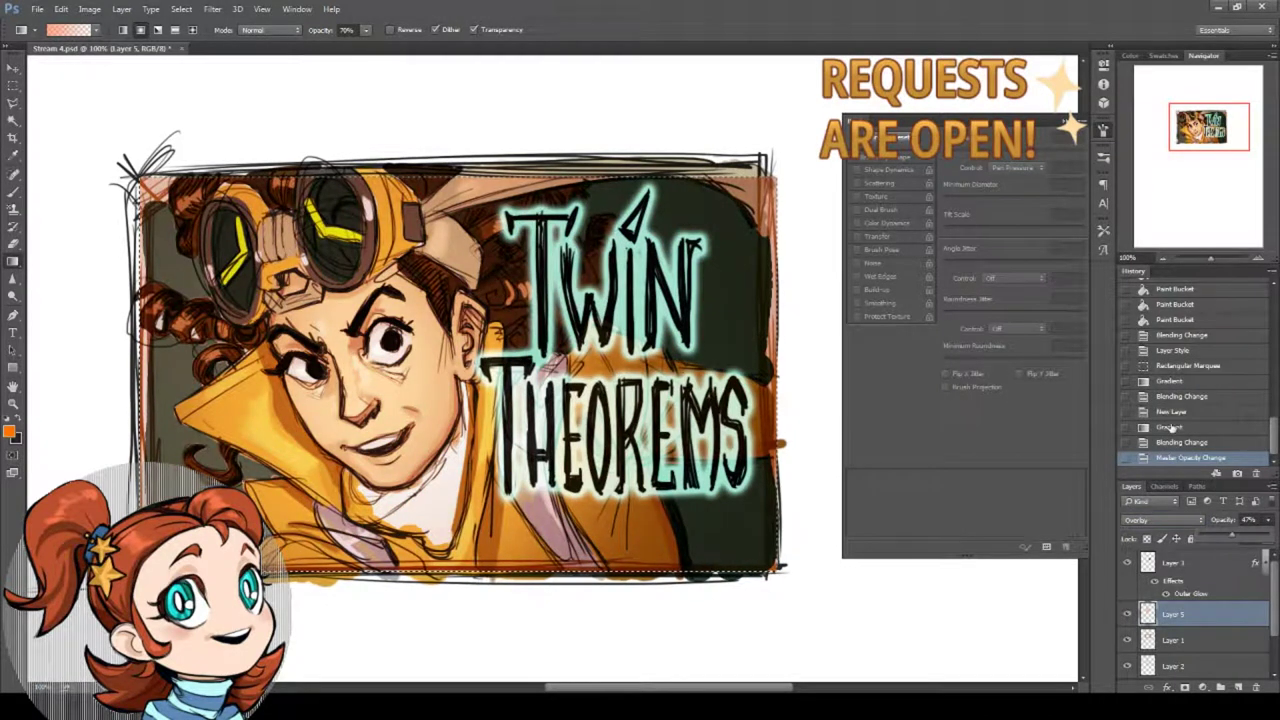
click(1171, 413)
drag(358, 394, 519, 297)
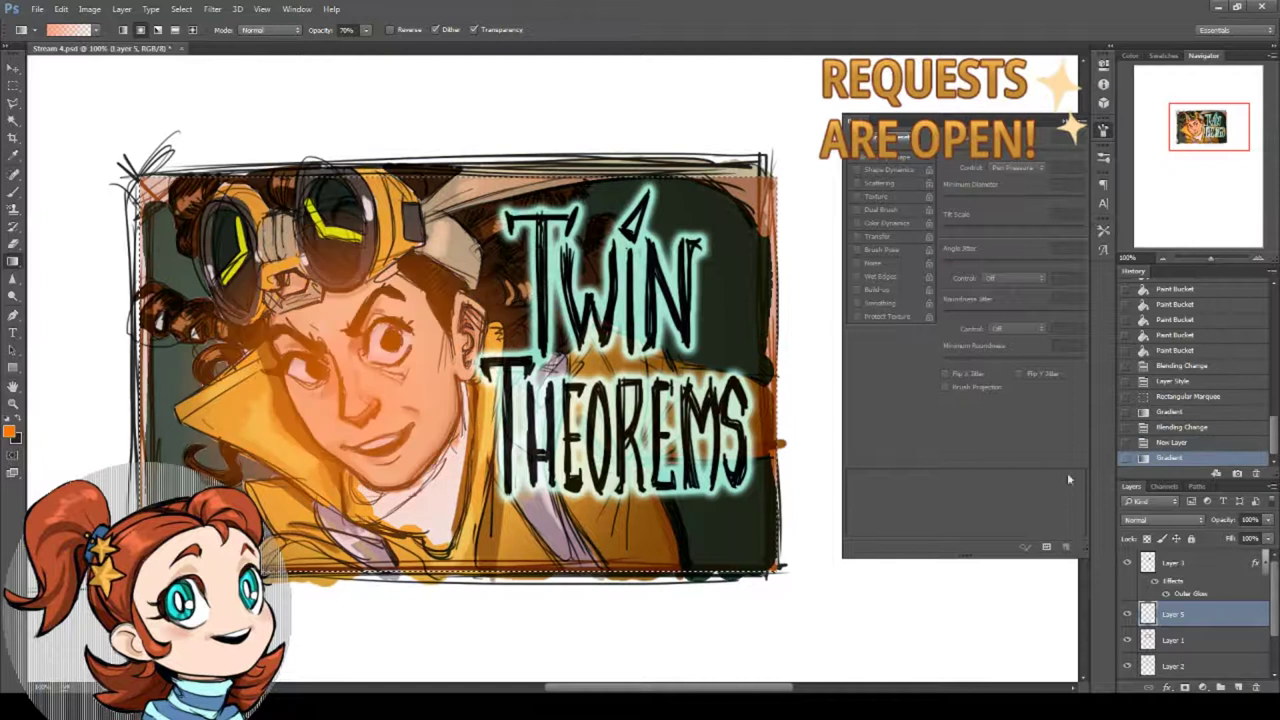
click(1179, 443)
Draw an orange radial gradient from the face outward and set its layer to Overlay at 46% opacity.
drag(373, 381, 630, 390)
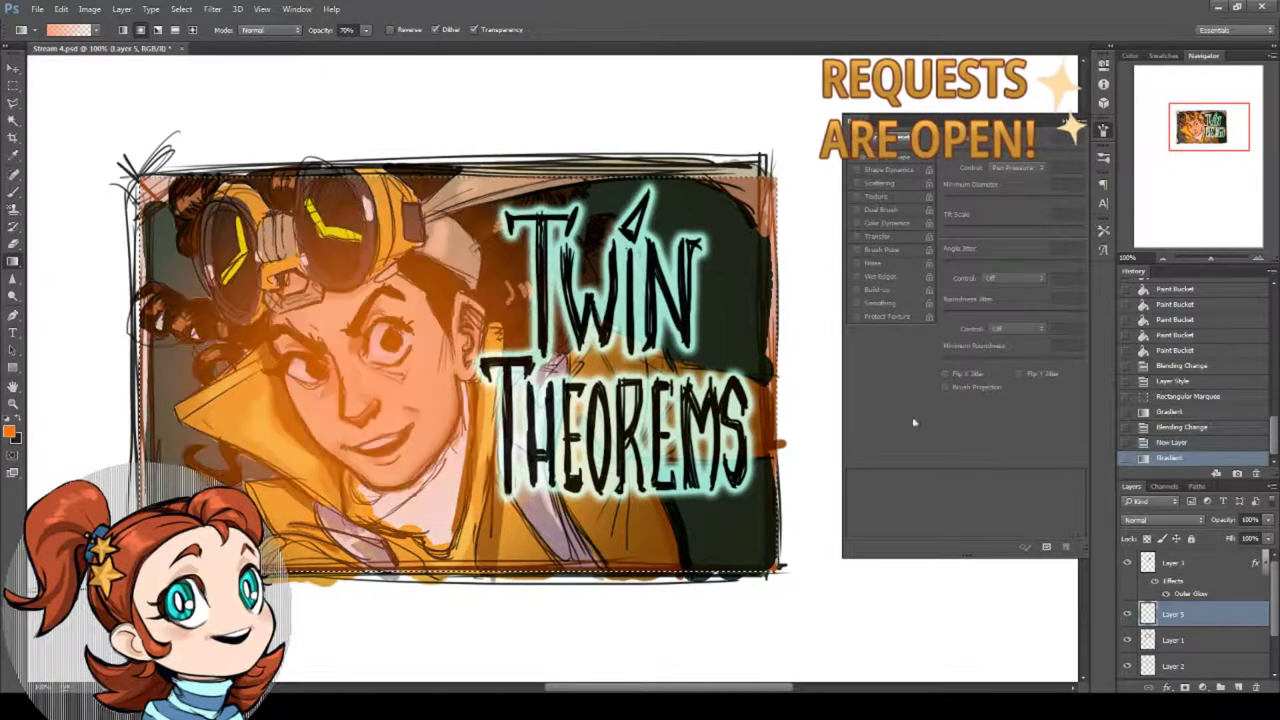
click(1143, 520)
click(1150, 383)
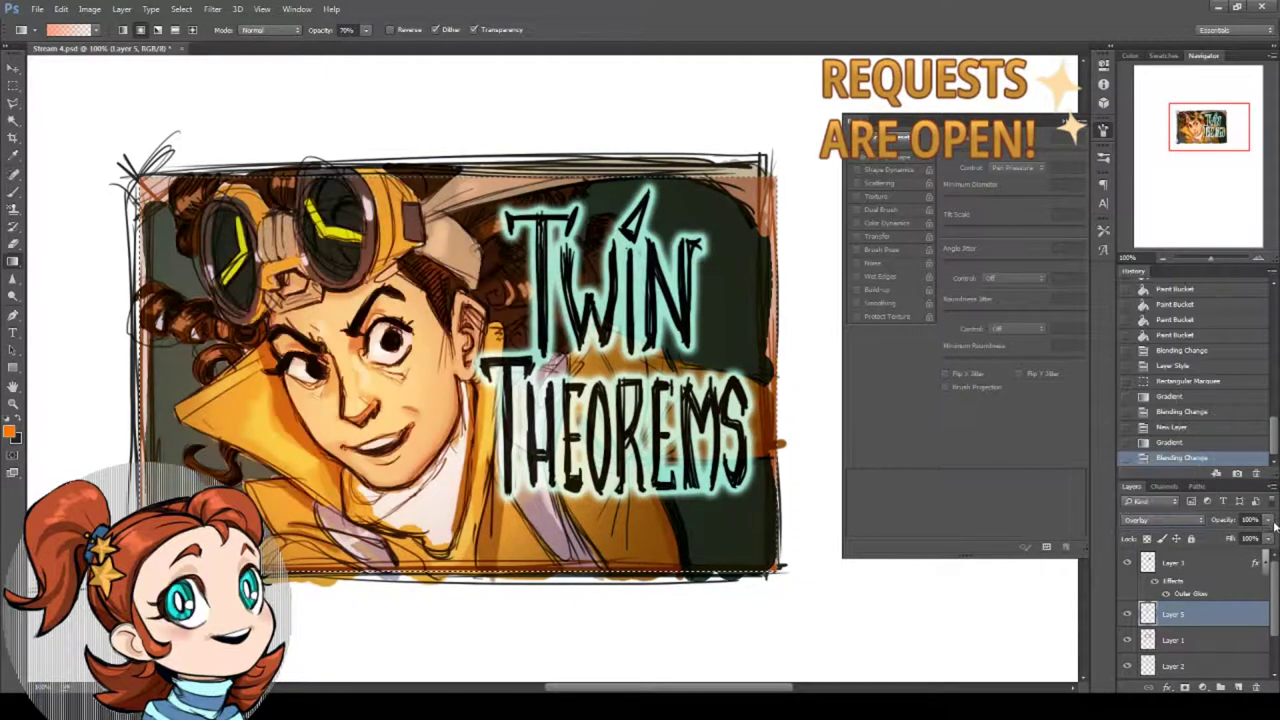
drag(1270, 521, 1234, 540)
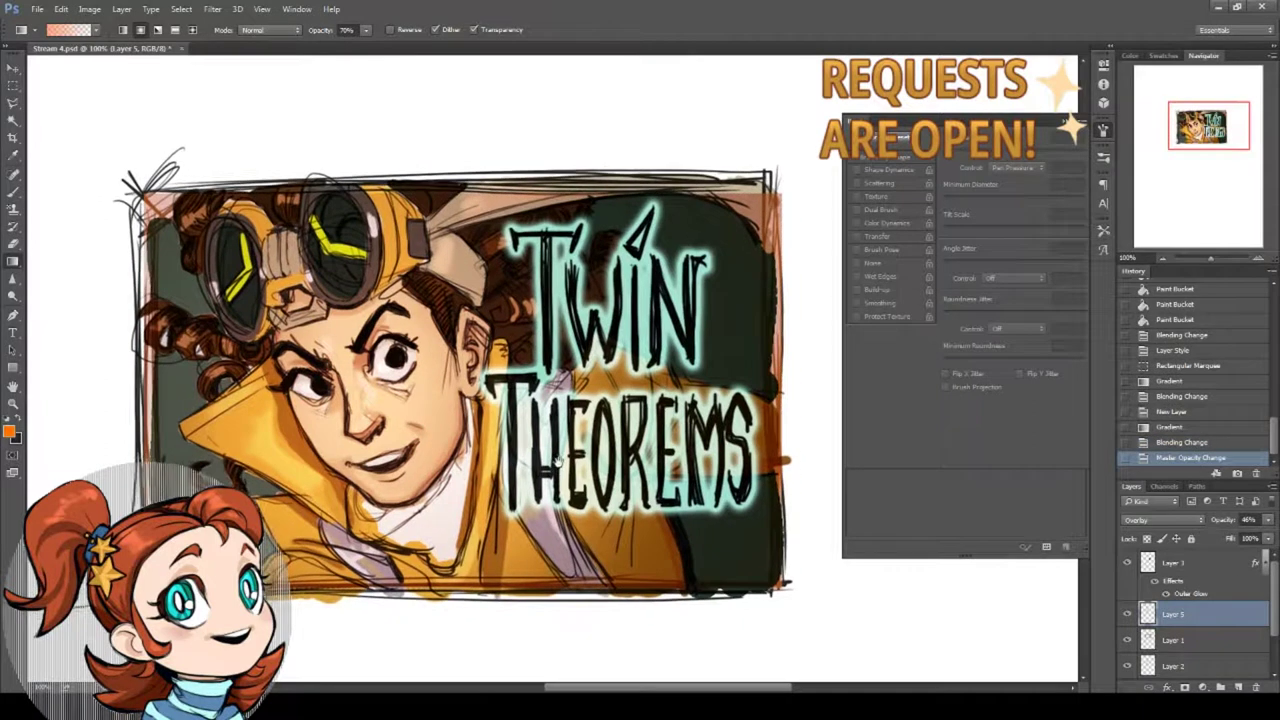
Ready the Brush tool and set the foreground colour to pale peach #ffe5c1.
key(b)
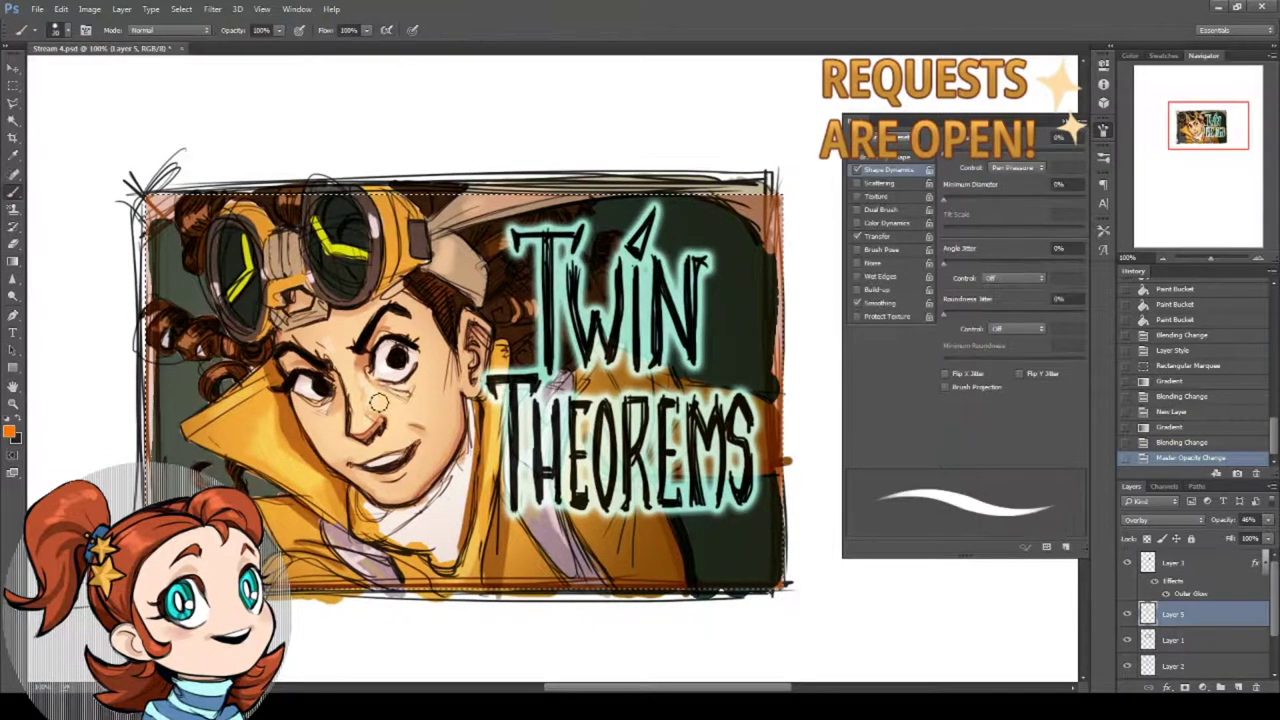
click(11, 432)
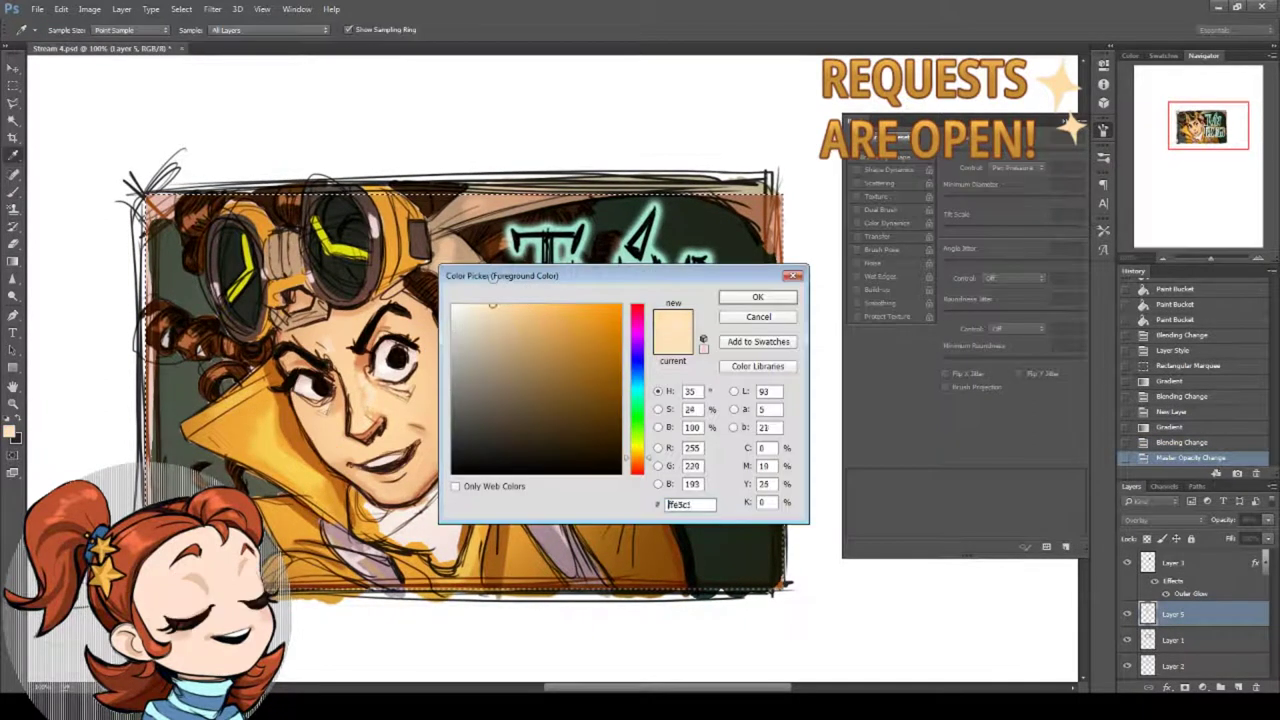
click(796, 296)
Add a new layer above Layer 5 and choose a 9 px flat brush for painting over the face.
ctrl+click(340, 408)
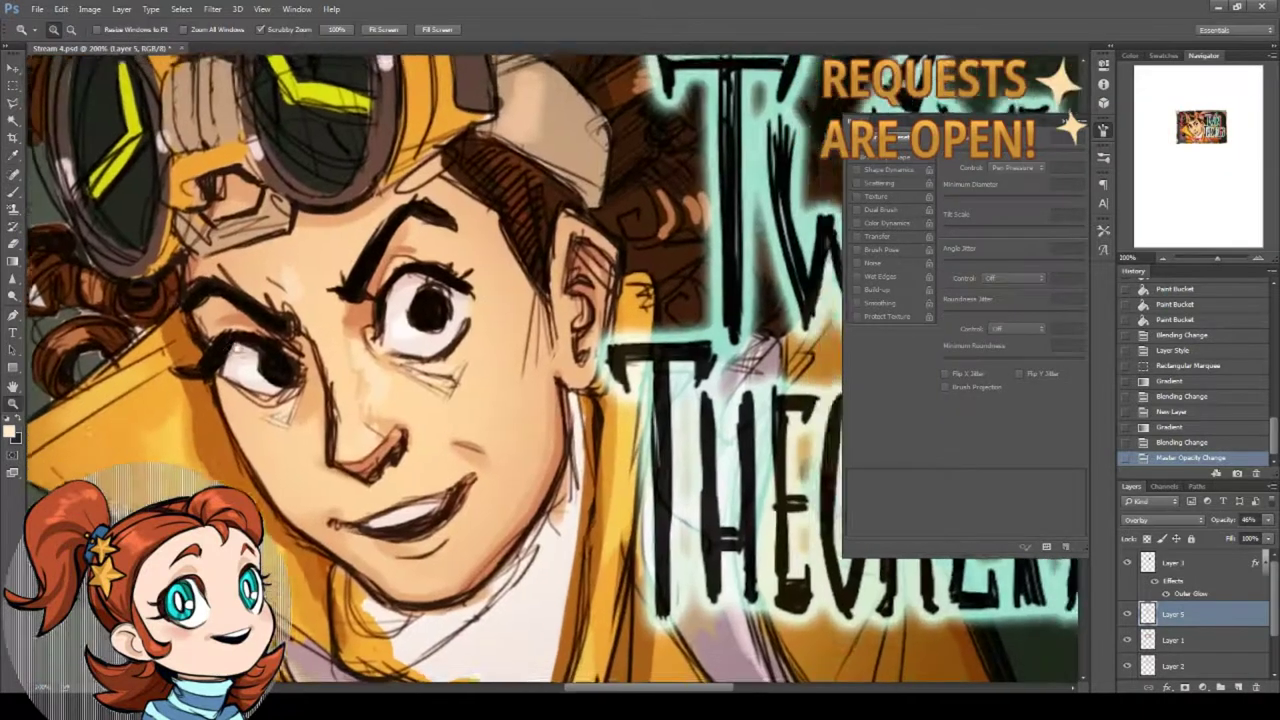
click(1240, 688)
click(1104, 157)
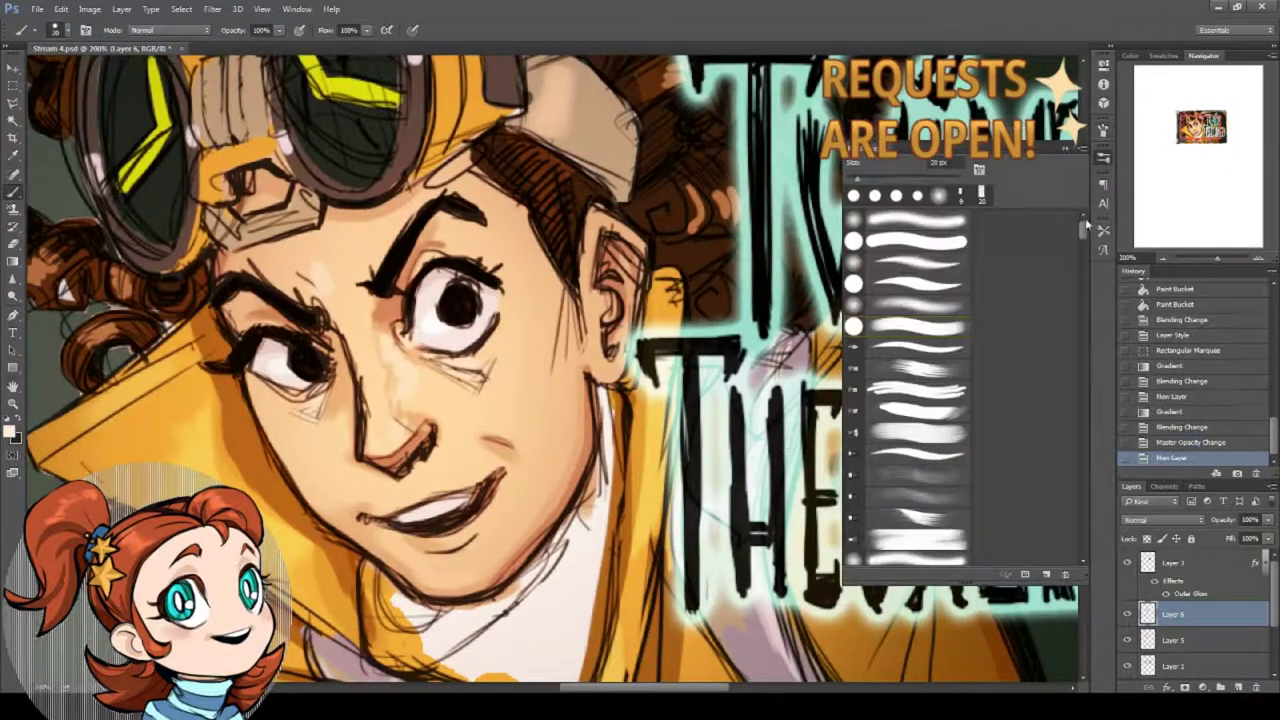
right_click(556, 357)
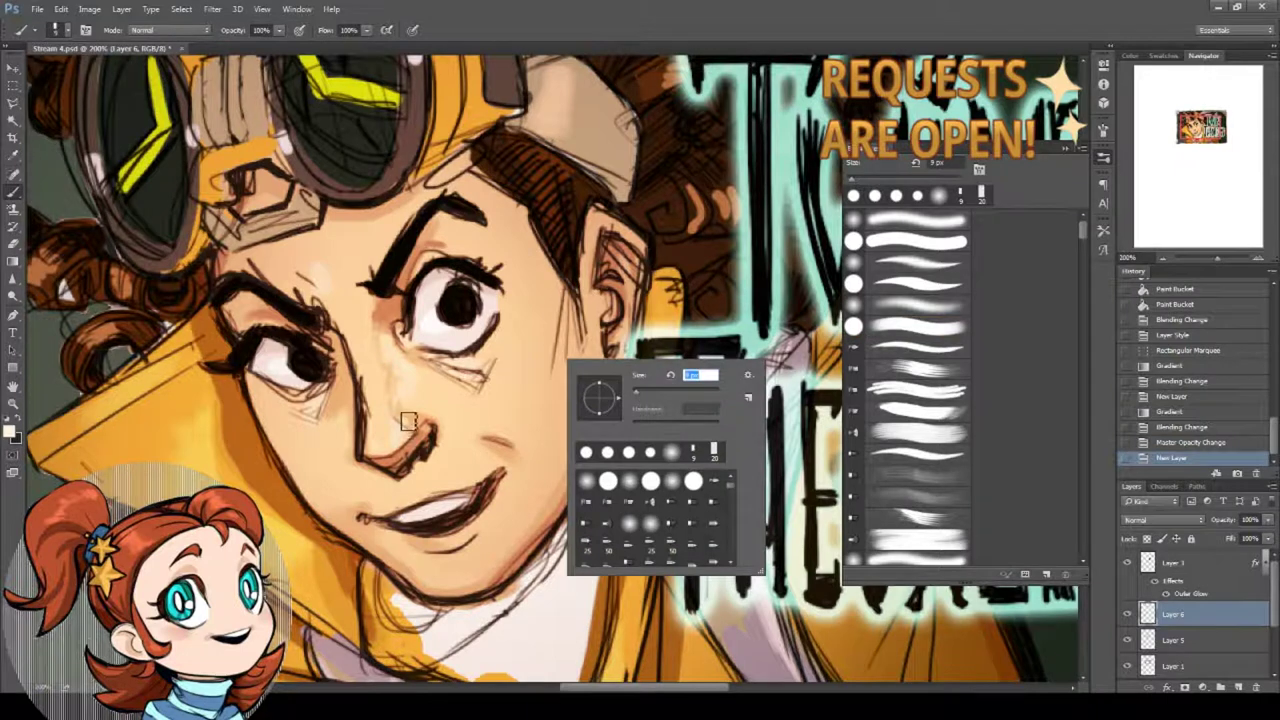
Paint short pale peach highlight strokes on the tip of the nose.
drag(409, 421, 401, 430)
drag(400, 416, 402, 428)
drag(405, 418, 408, 428)
drag(402, 415, 400, 425)
Paint pale peach highlights along the nose bridge and under the wide-open eye with a 20 px flat brush.
right_click(592, 359)
click(750, 454)
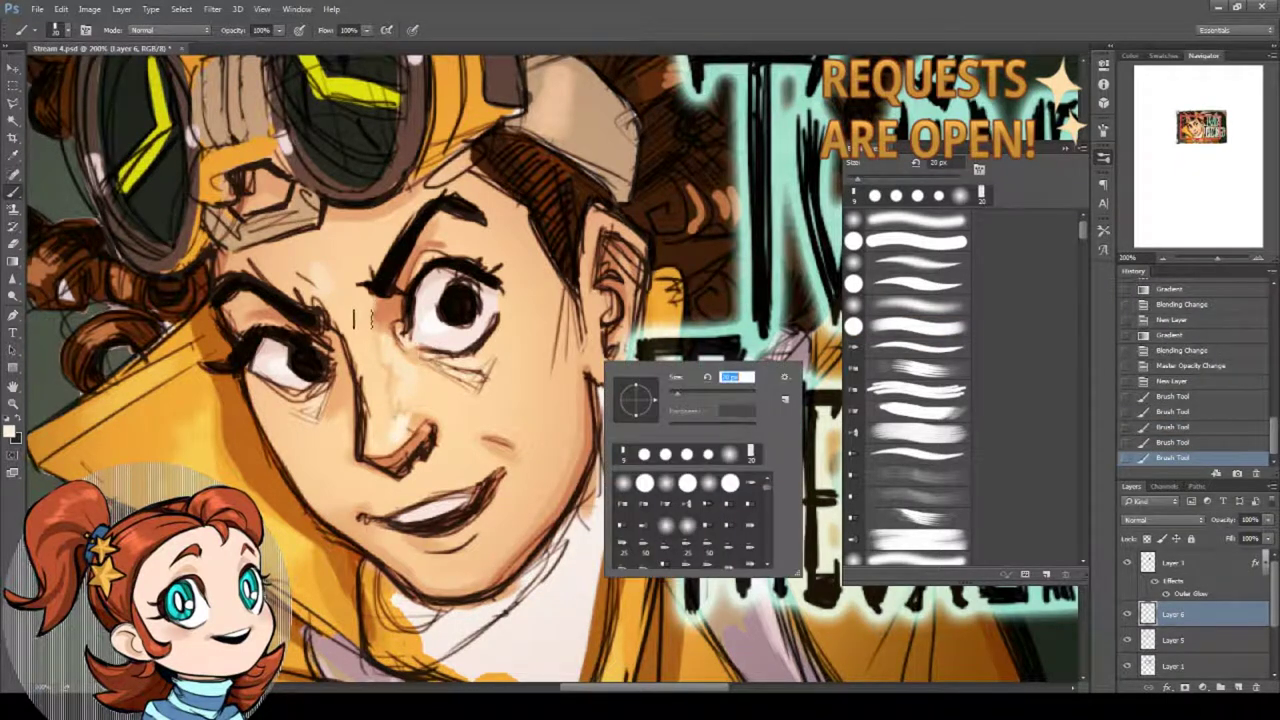
drag(362, 319, 374, 380)
mouse_move(369, 340)
mouse_down()
mouse_move(376, 372)
mouse_move(466, 366)
mouse_up()
drag(468, 365, 432, 360)
mouse_move(436, 362)
mouse_down()
mouse_move(473, 416)
mouse_move(501, 428)
mouse_up()
Change the foreground colour to a dark reddish brown for the skin shadows.
click(9, 432)
click(567, 353)
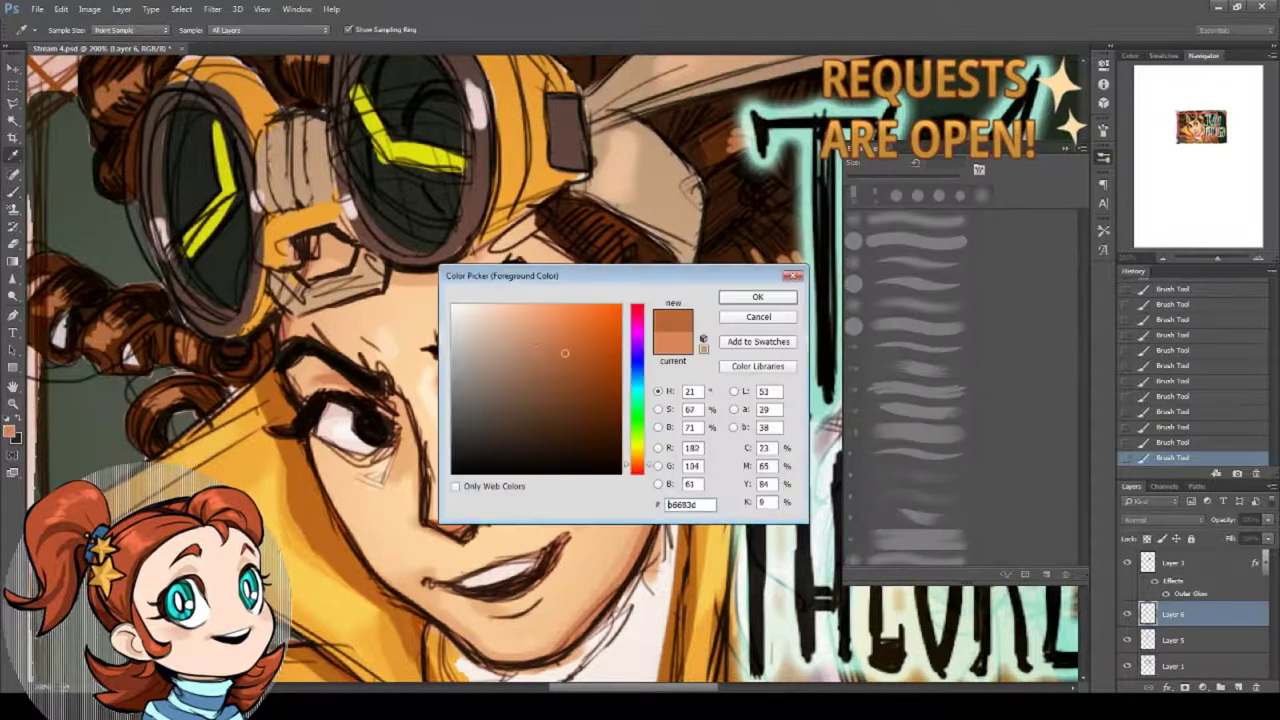
click(740, 298)
click(9, 432)
click(576, 362)
drag(645, 466, 641, 472)
click(561, 378)
click(738, 300)
Paint reddish-brown shadows with a 10 px flat brush at the inner eye corner, jaw edge, ear and temple.
right_click(535, 355)
click(606, 390)
drag(606, 390, 603, 390)
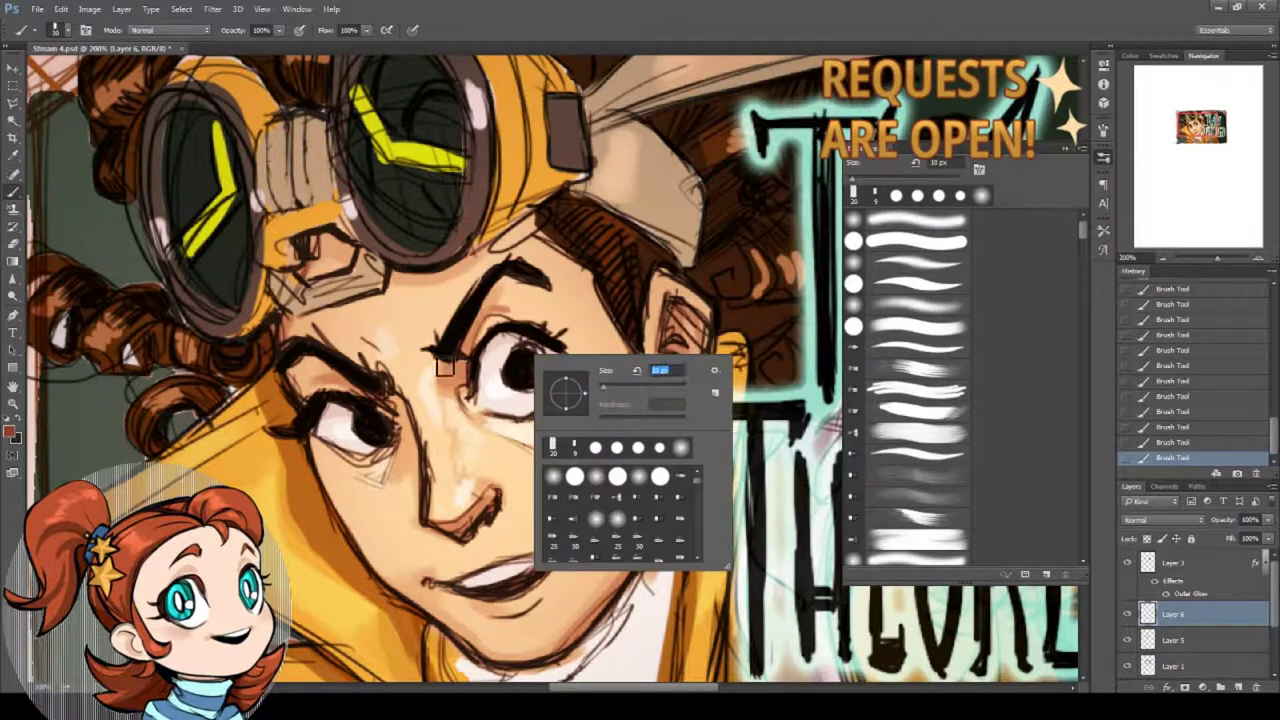
drag(445, 367, 483, 327)
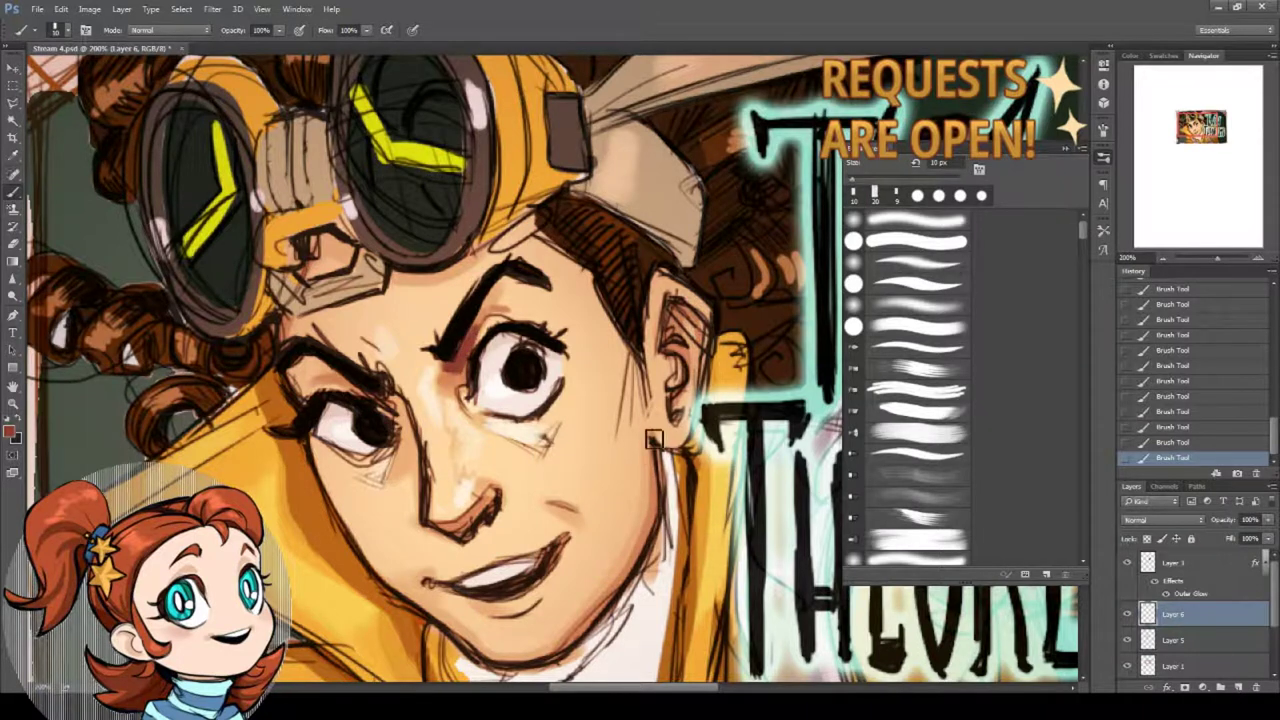
drag(654, 440, 657, 522)
mouse_move(581, 586)
mouse_down()
mouse_move(583, 451)
mouse_move(530, 577)
mouse_up()
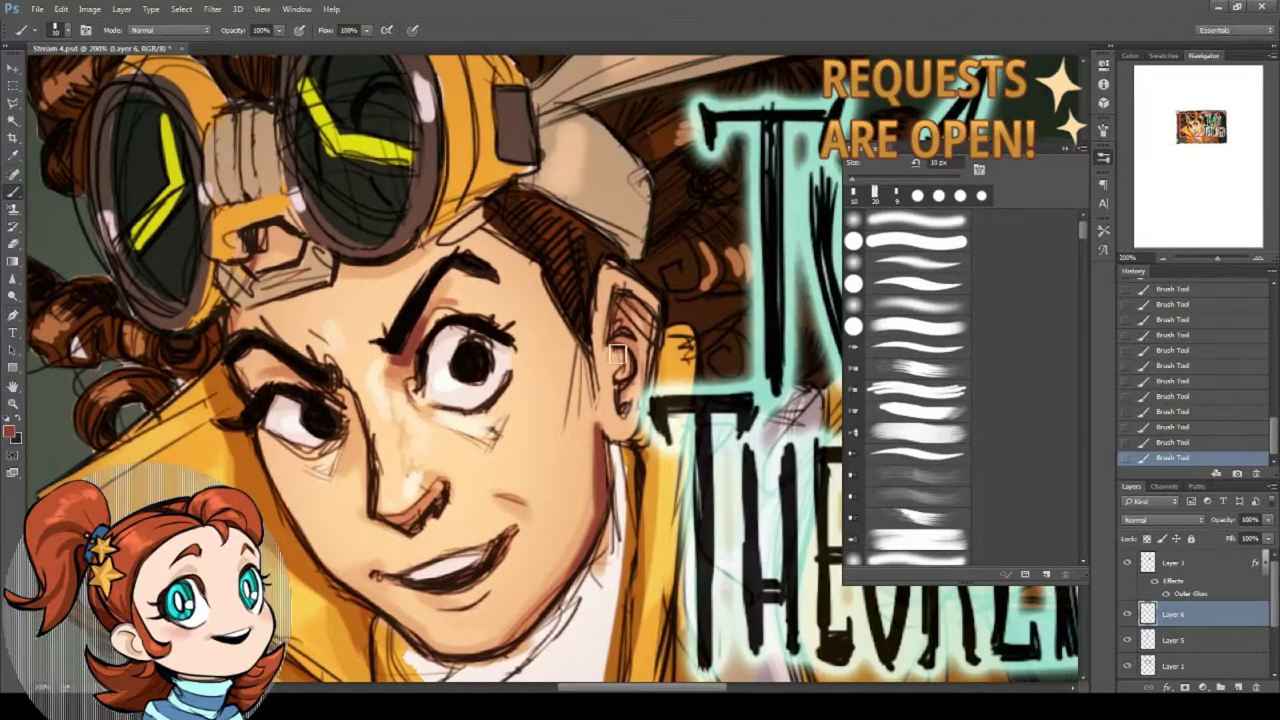
drag(510, 395, 562, 240)
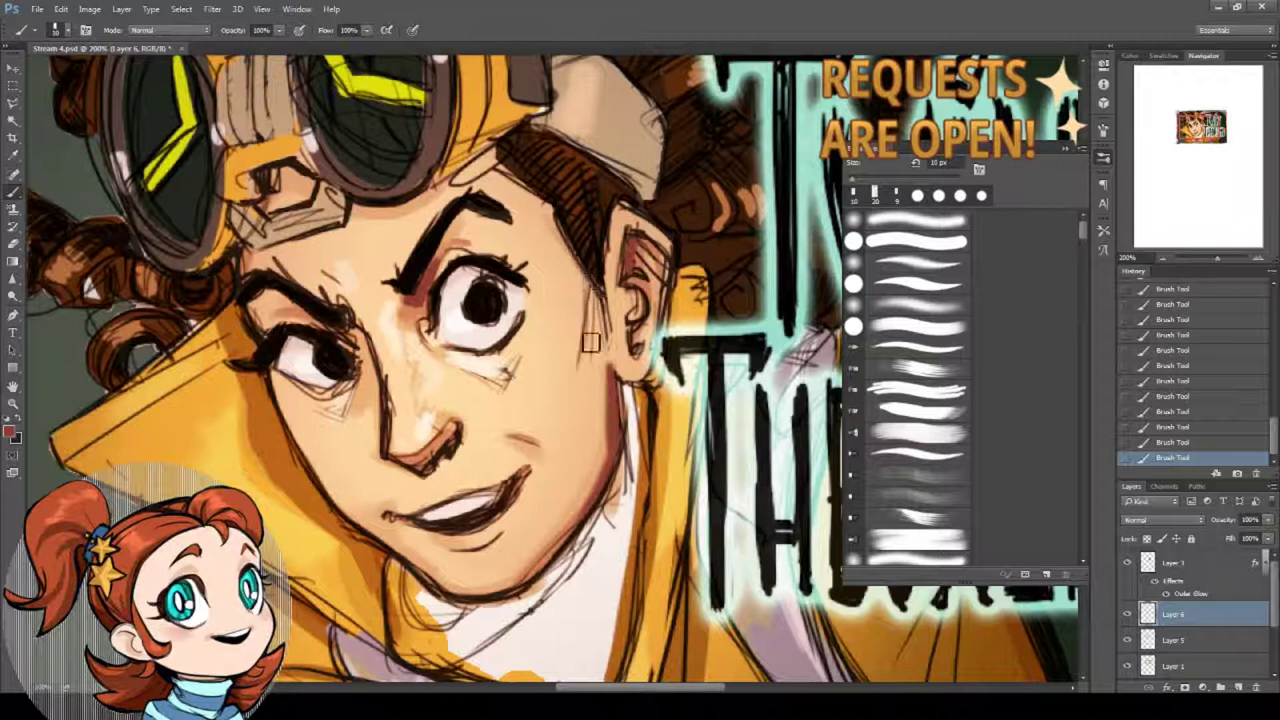
drag(595, 284, 584, 362)
Blend the temple shadow with the sampled peach skin tone, adjusting the brush size and shape settings.
alt+click(597, 332)
right_click(598, 331)
drag(679, 369, 684, 370)
click(1098, 146)
key(F5)
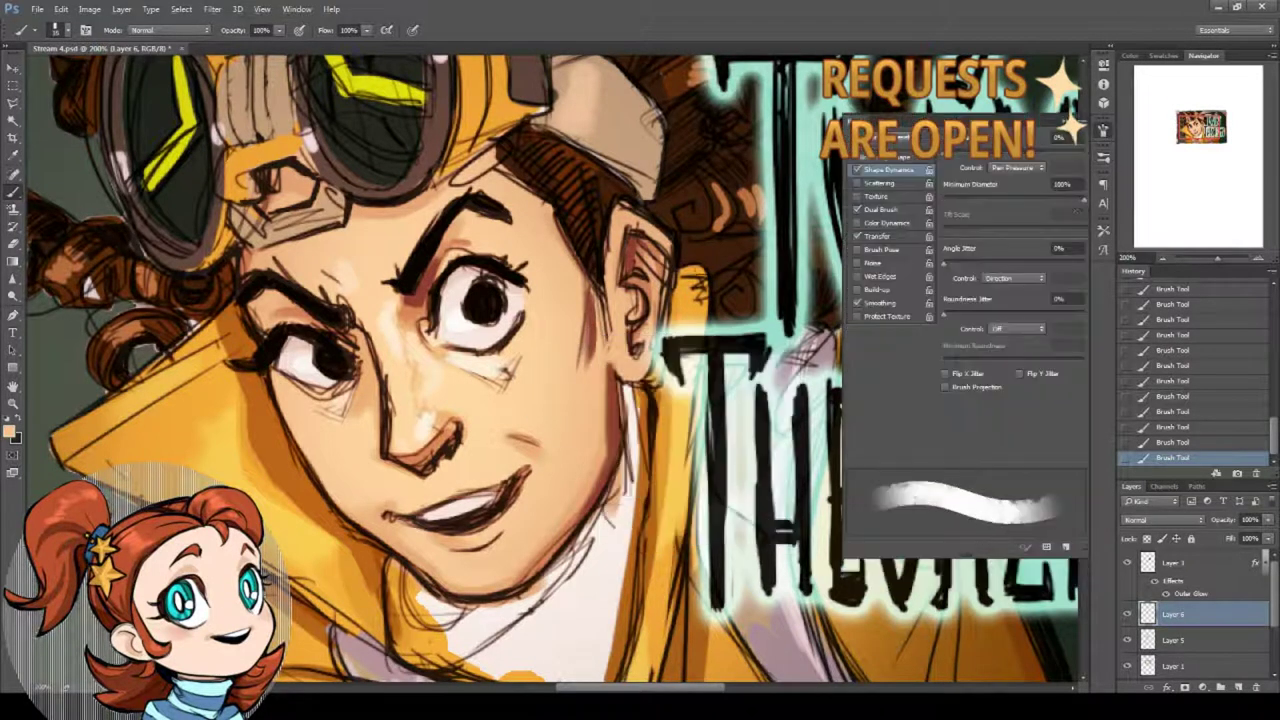
right_click(585, 390)
click(588, 384)
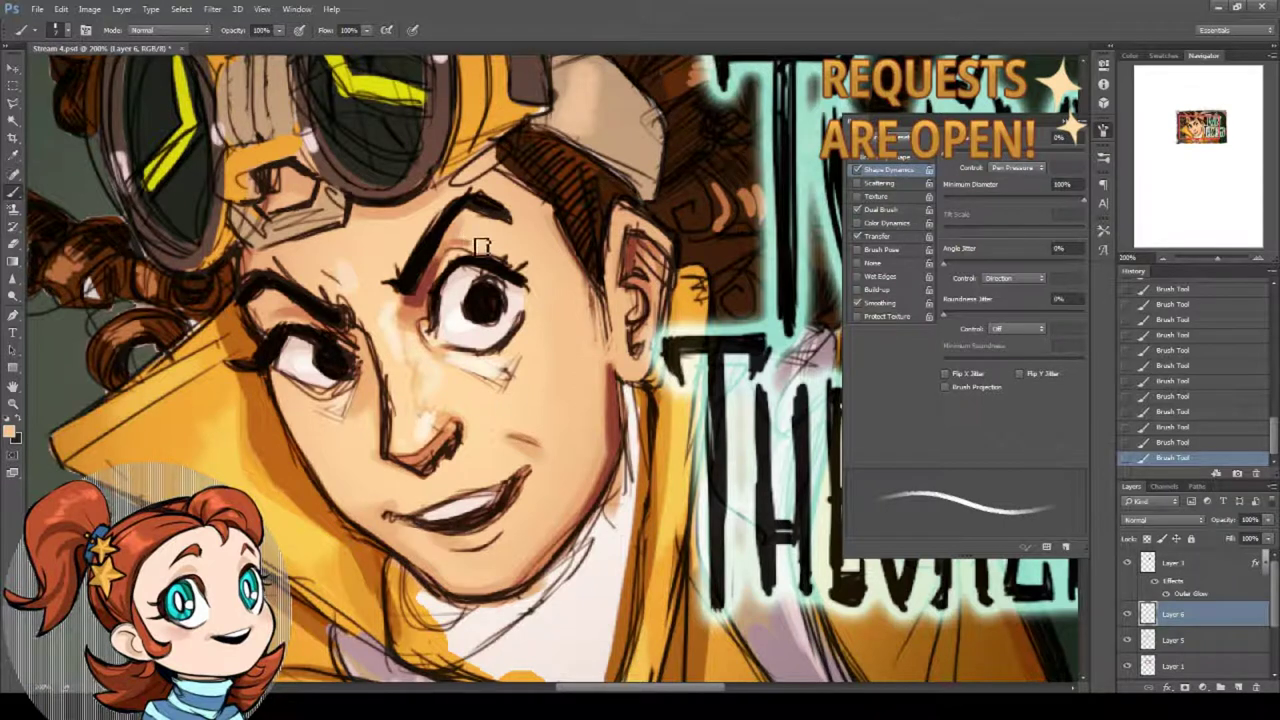
Paint a pale highlight on the eyelid beneath the raised eyebrow using a colour sampled from the nose bridge.
alt+click(392, 330)
right_click(508, 240)
click(589, 275)
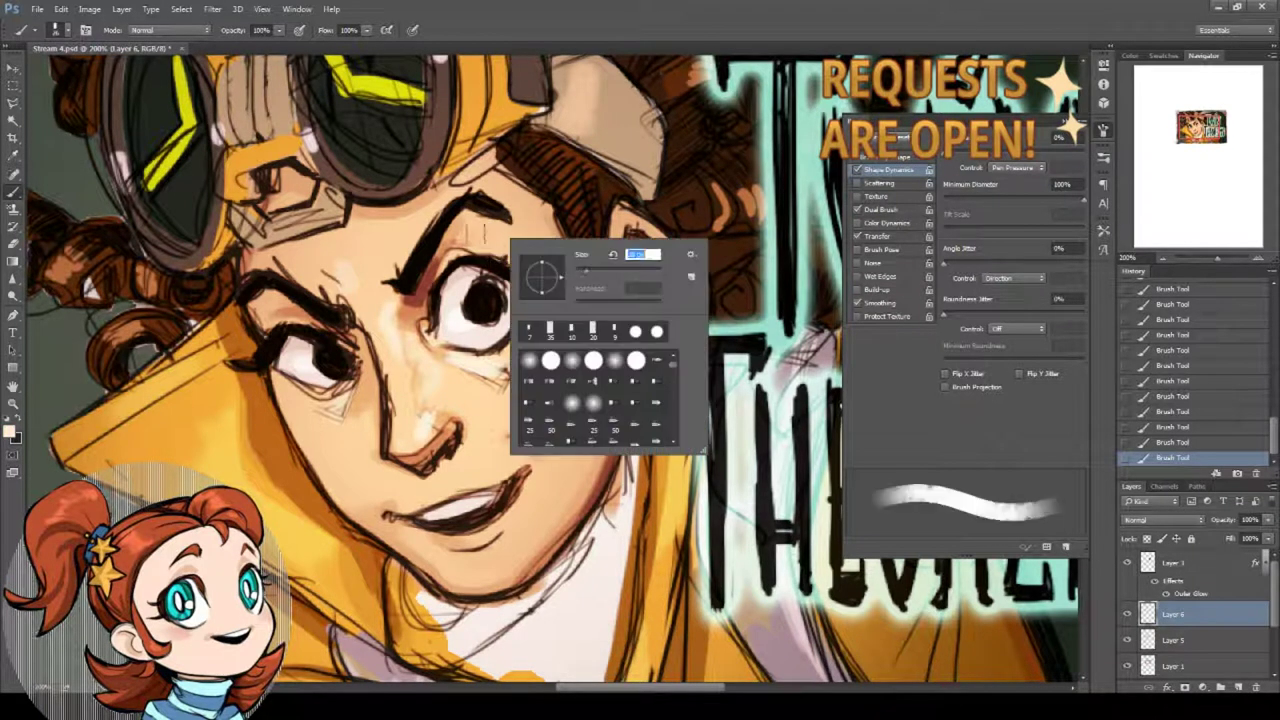
mouse_move(480, 228)
mouse_down()
mouse_move(524, 249)
mouse_move(501, 249)
mouse_up()
right_click(545, 247)
double_click(588, 348)
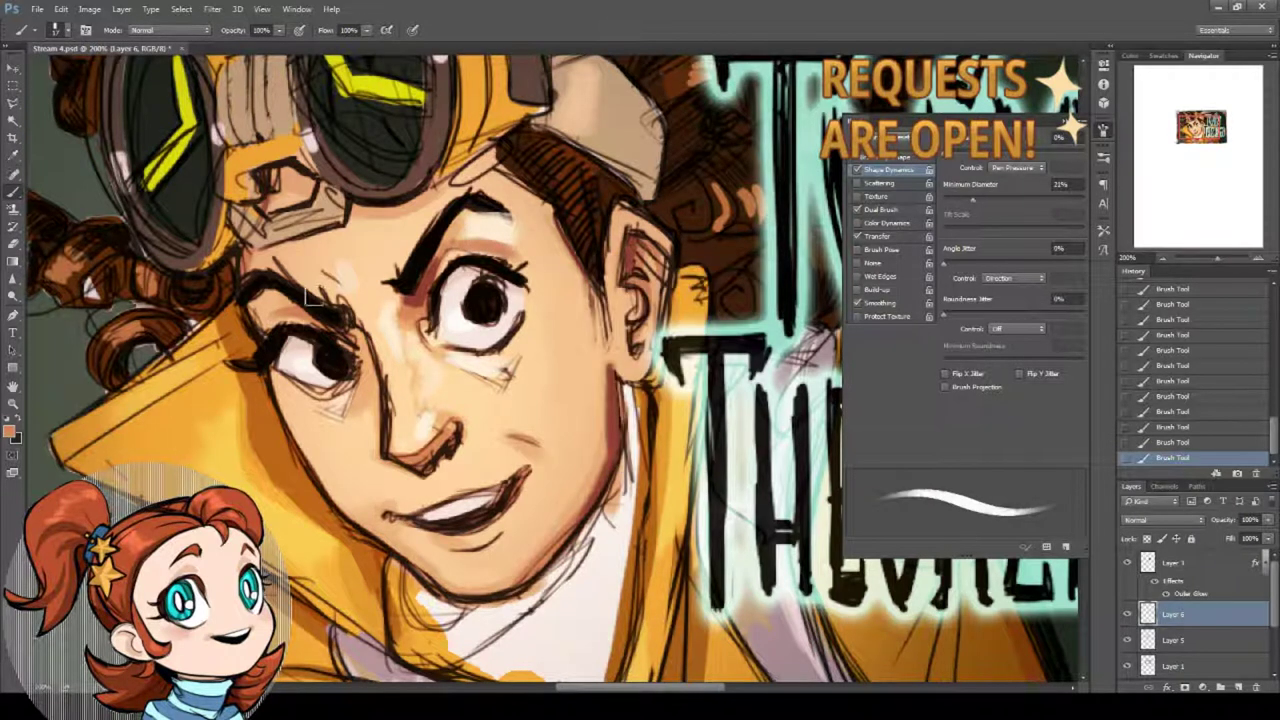
Refine the eyelid and line work under the lowered eyebrow with a smaller brush and sampled tones.
alt+click(504, 238)
right_click(403, 285)
click(471, 326)
click(303, 329)
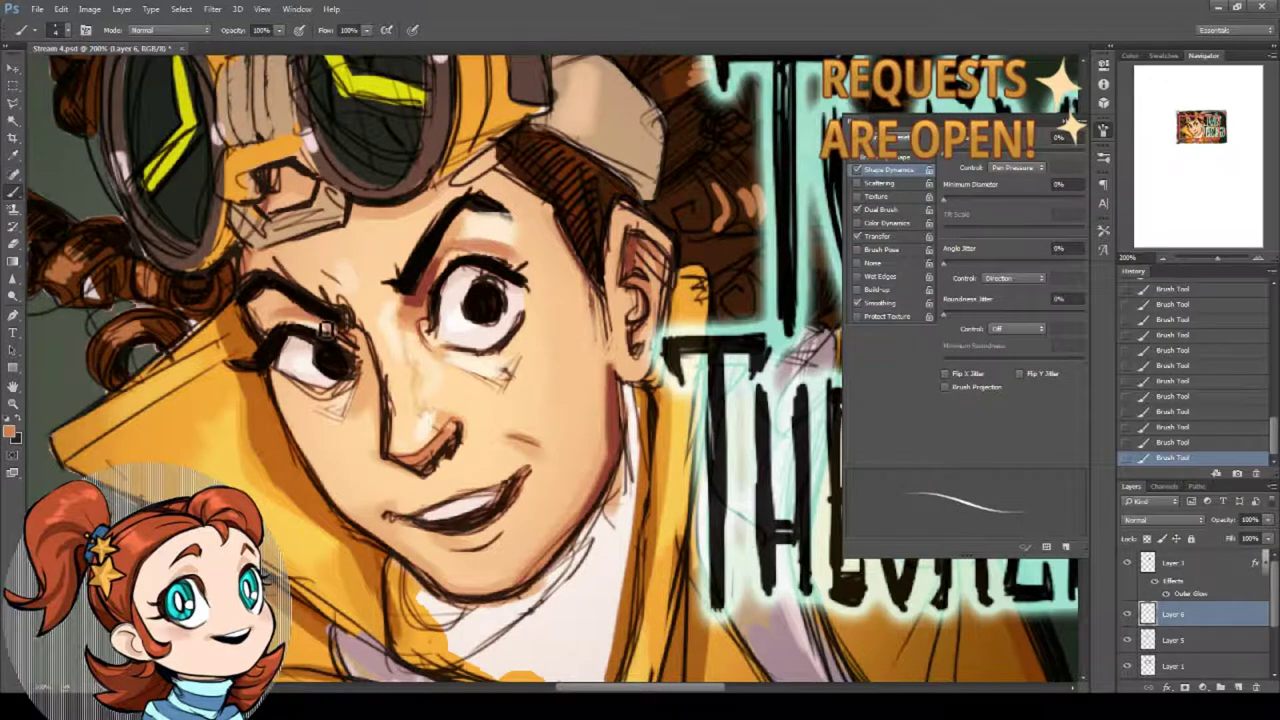
right_click(332, 342)
key(Escape)
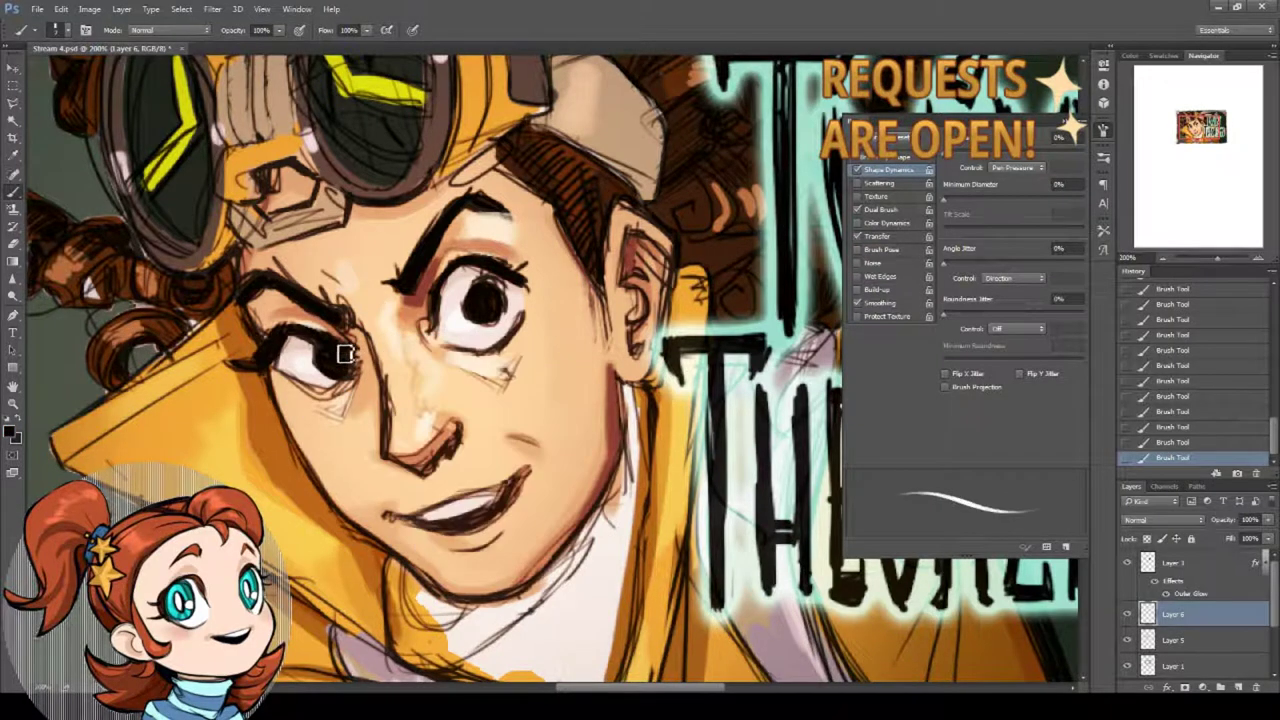
Tint the outer edges of both eyes with a sampled reddish-orange skin tone.
alt+click(281, 376)
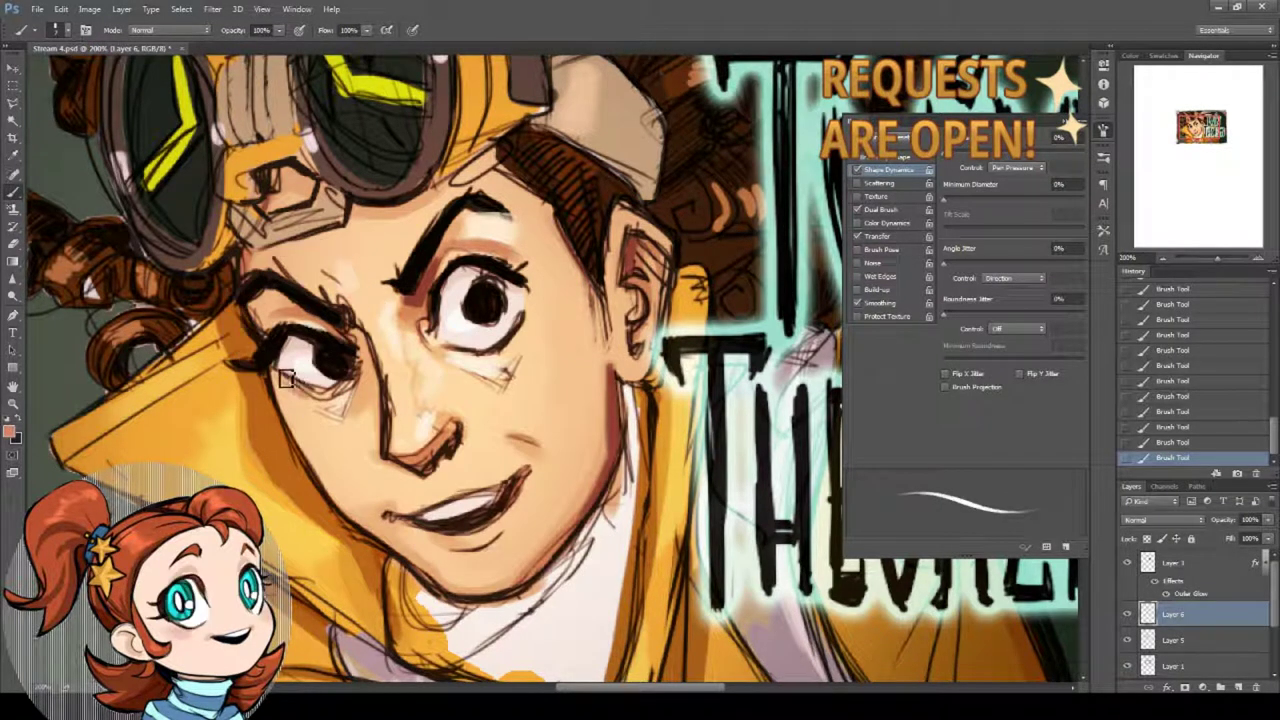
mouse_move(535, 306)
mouse_down()
mouse_move(514, 358)
mouse_move(518, 347)
mouse_up()
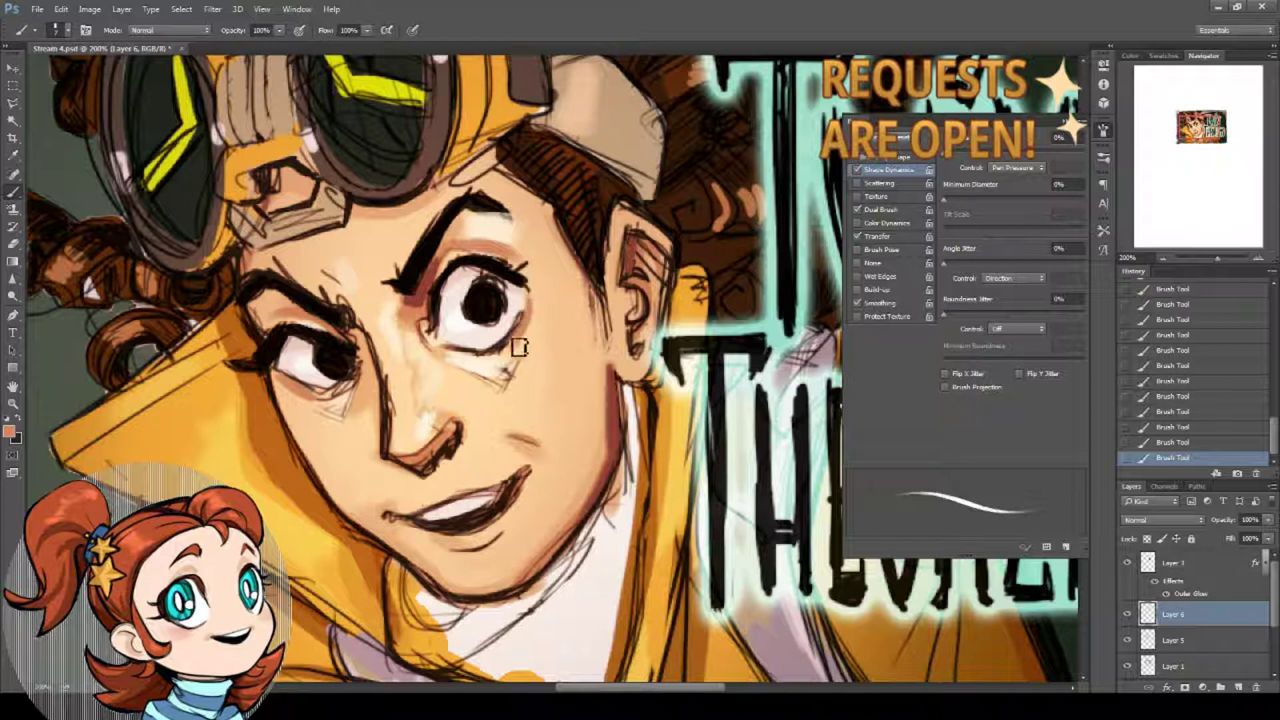
drag(431, 327, 426, 266)
Redraw the smirking mouth's dark outline and add a sampled skin tone around the lips.
alt+click(410, 456)
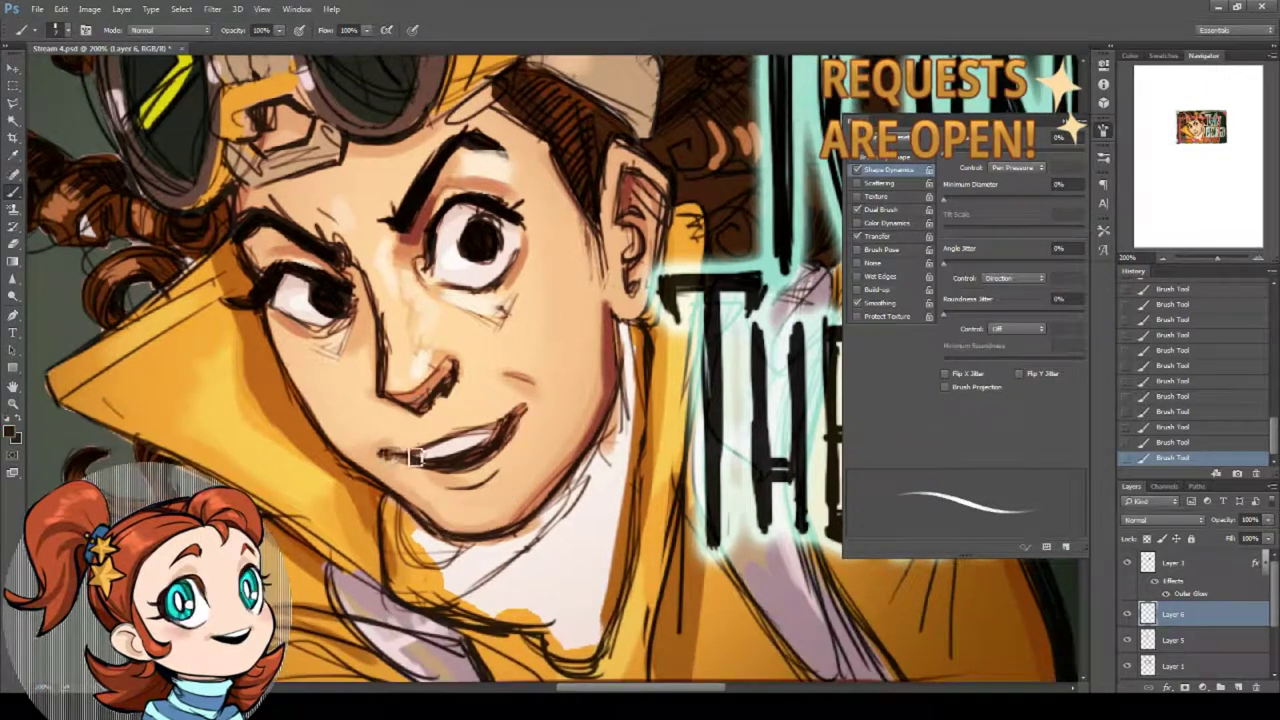
drag(427, 456, 508, 419)
drag(411, 453, 468, 435)
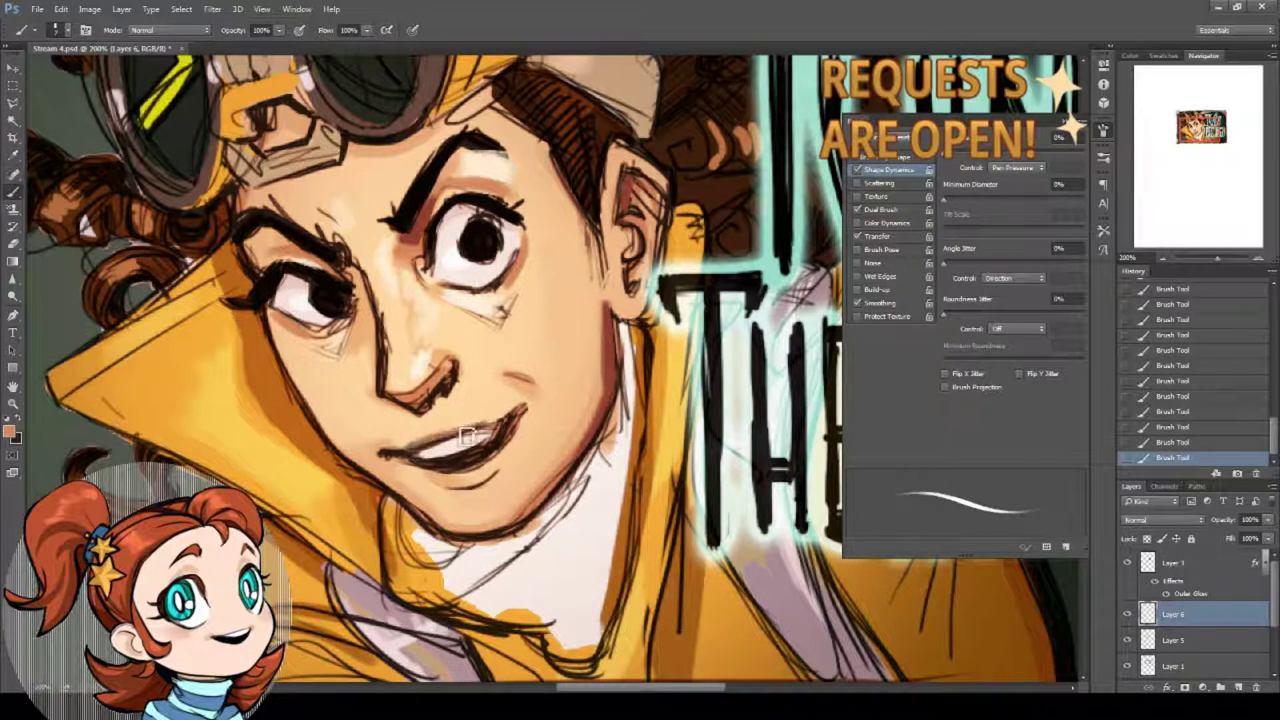
Refine the nose tip and nostril with sampled light peach, reddish-brown and mid skin tones.
alt+click(442, 424)
drag(427, 377, 418, 374)
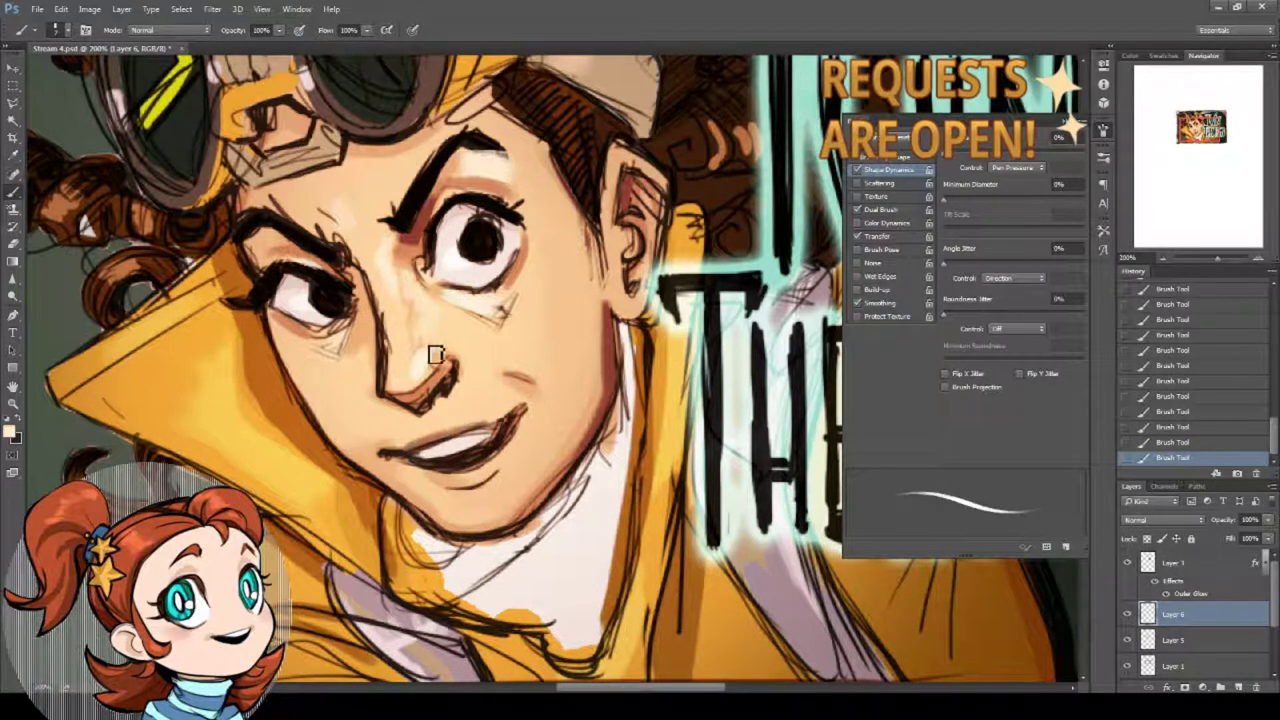
alt+click(439, 357)
alt+click(440, 376)
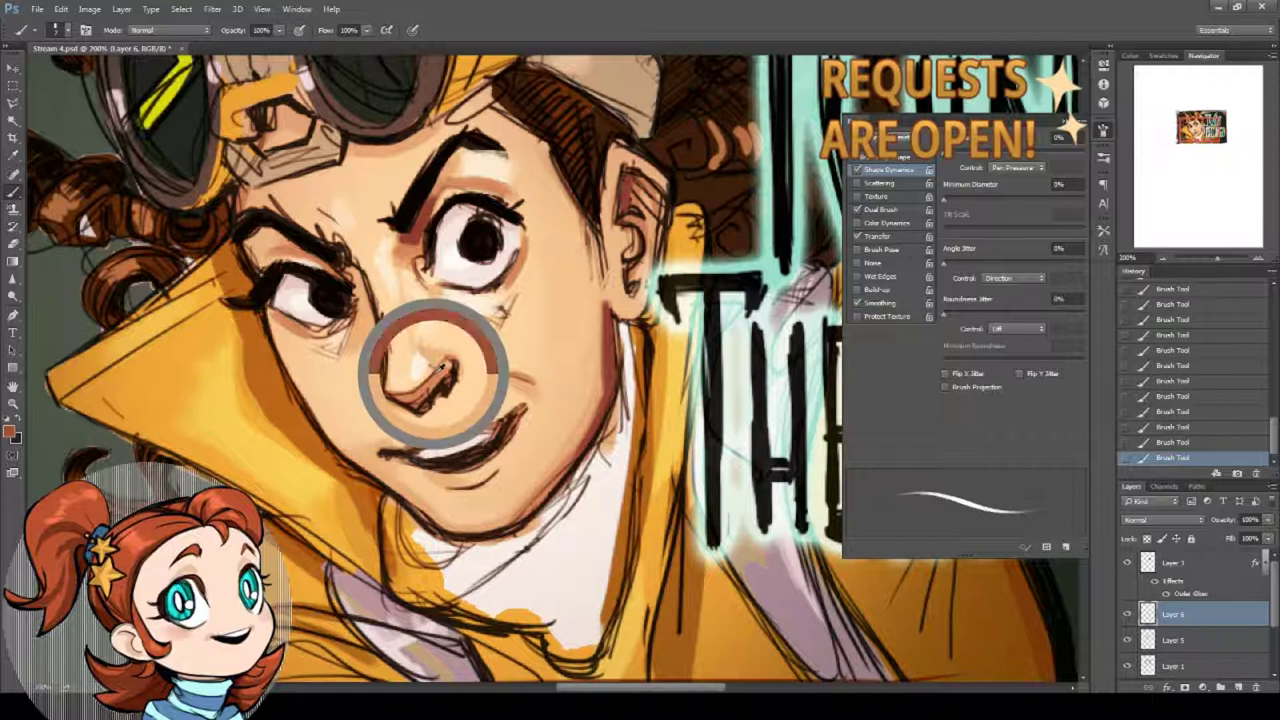
alt+click(451, 388)
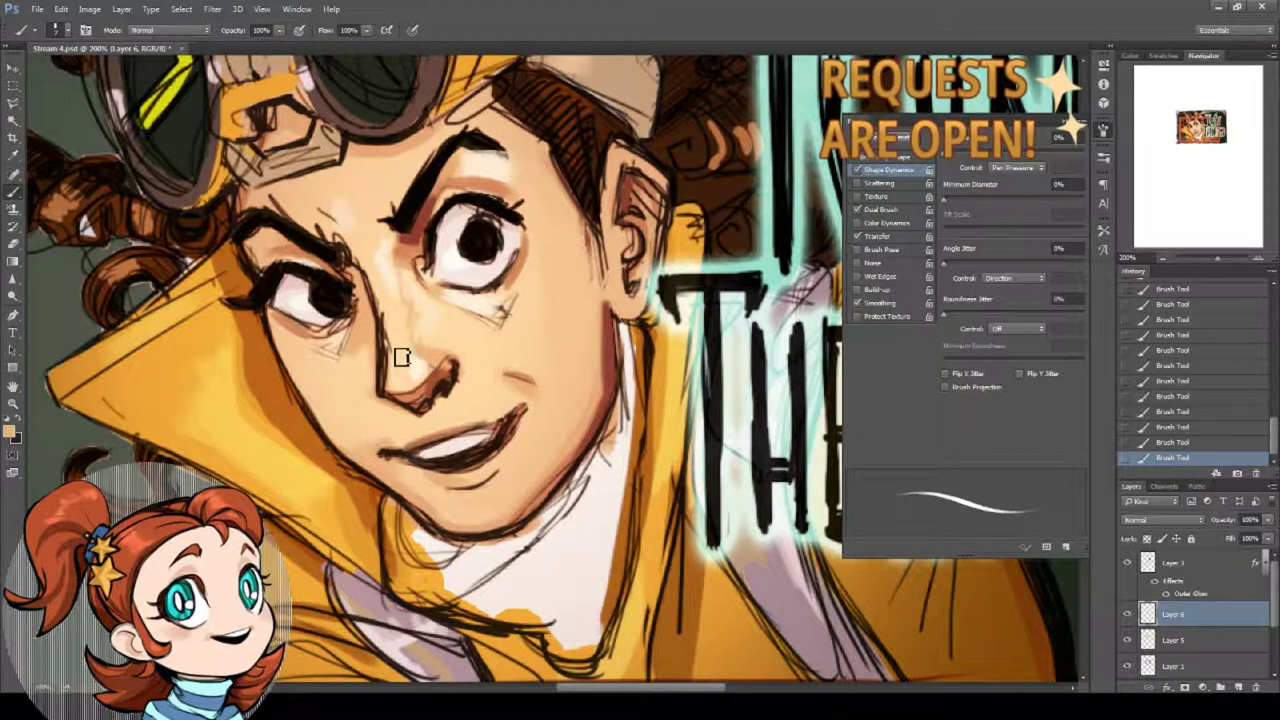
drag(402, 355, 438, 391)
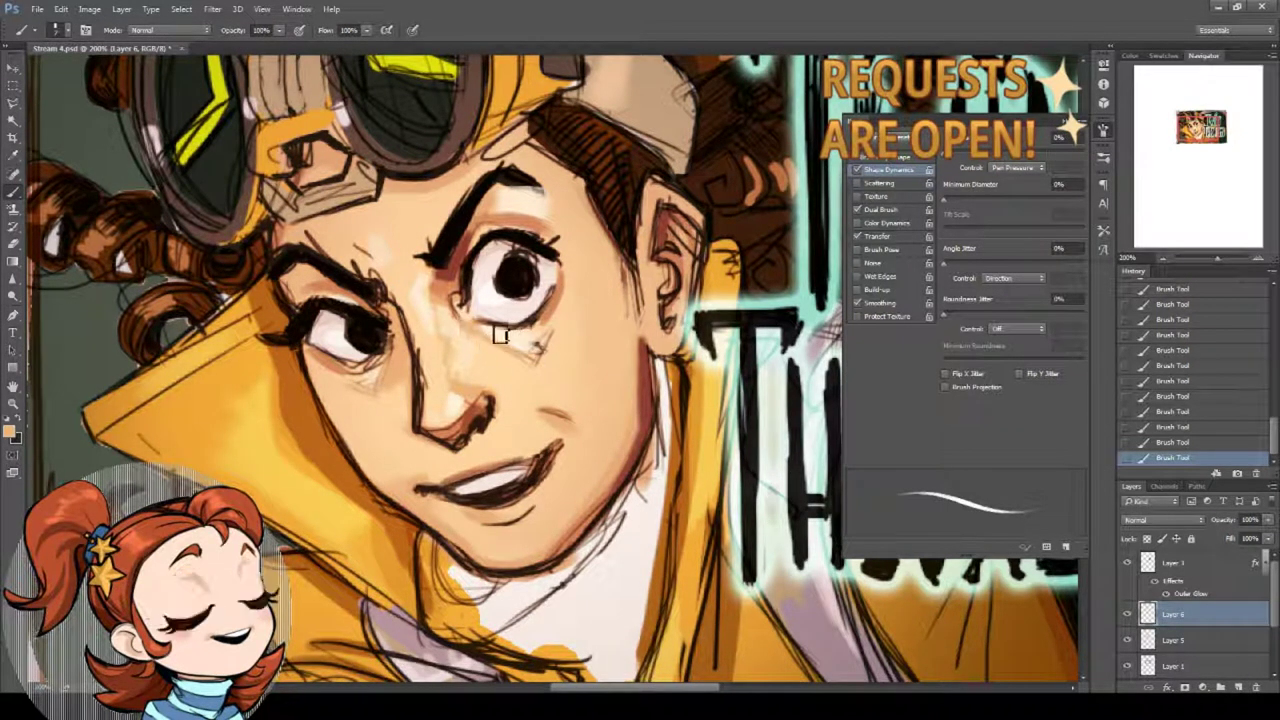
Rework the pupils with sampled black and eye-white tones, adding small catchlights.
alt+click(521, 280)
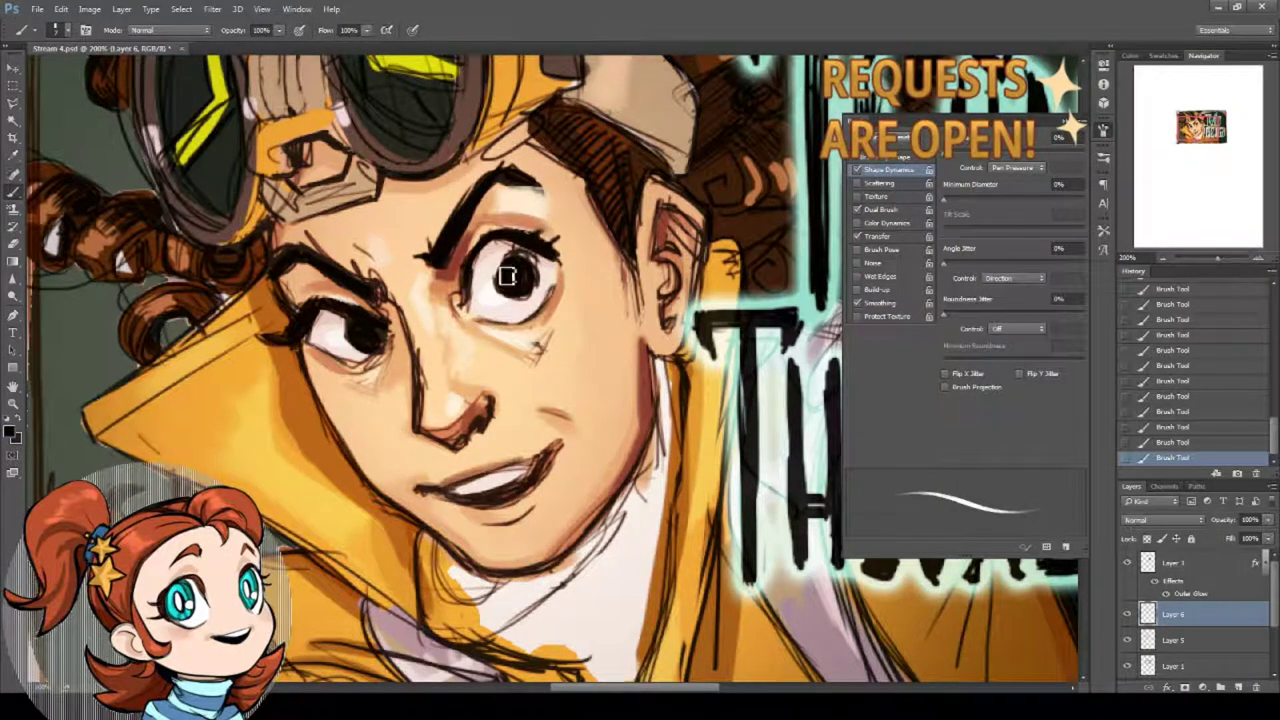
alt+click(500, 302)
alt+click(514, 270)
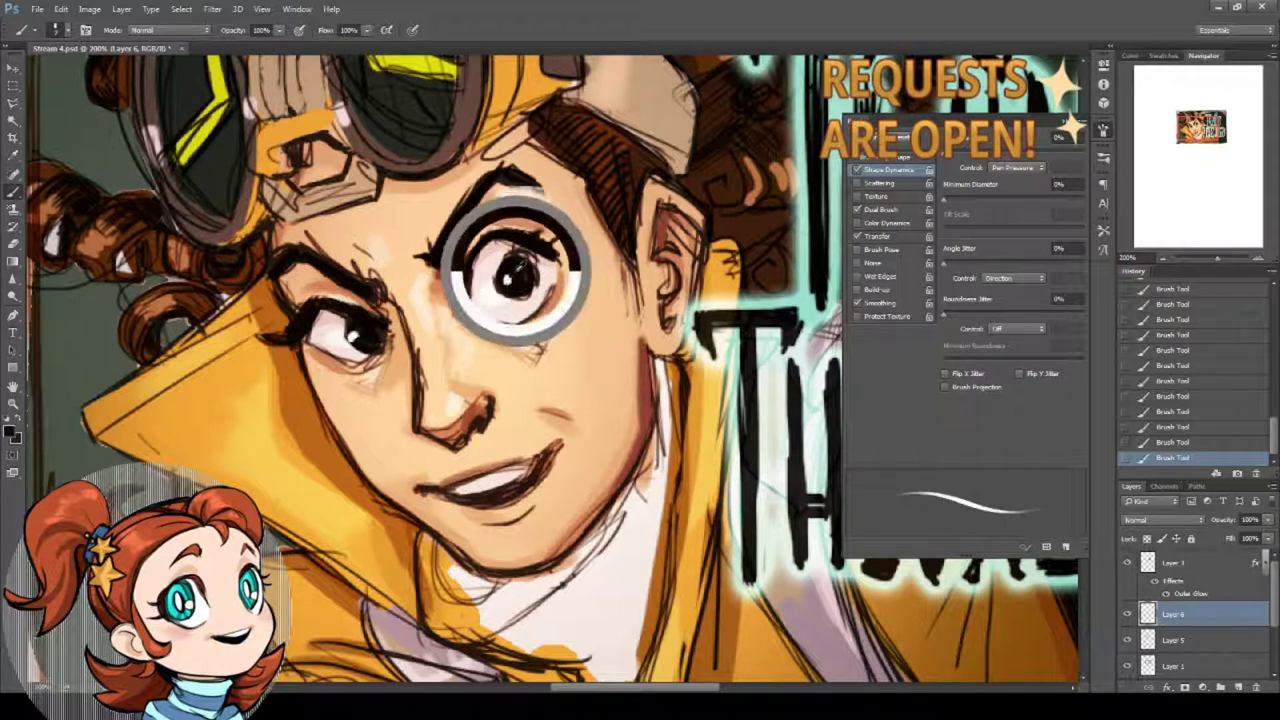
Set the foreground color to black and darken the raised eyebrow and the outline of the wide-open eye.
click(10, 430)
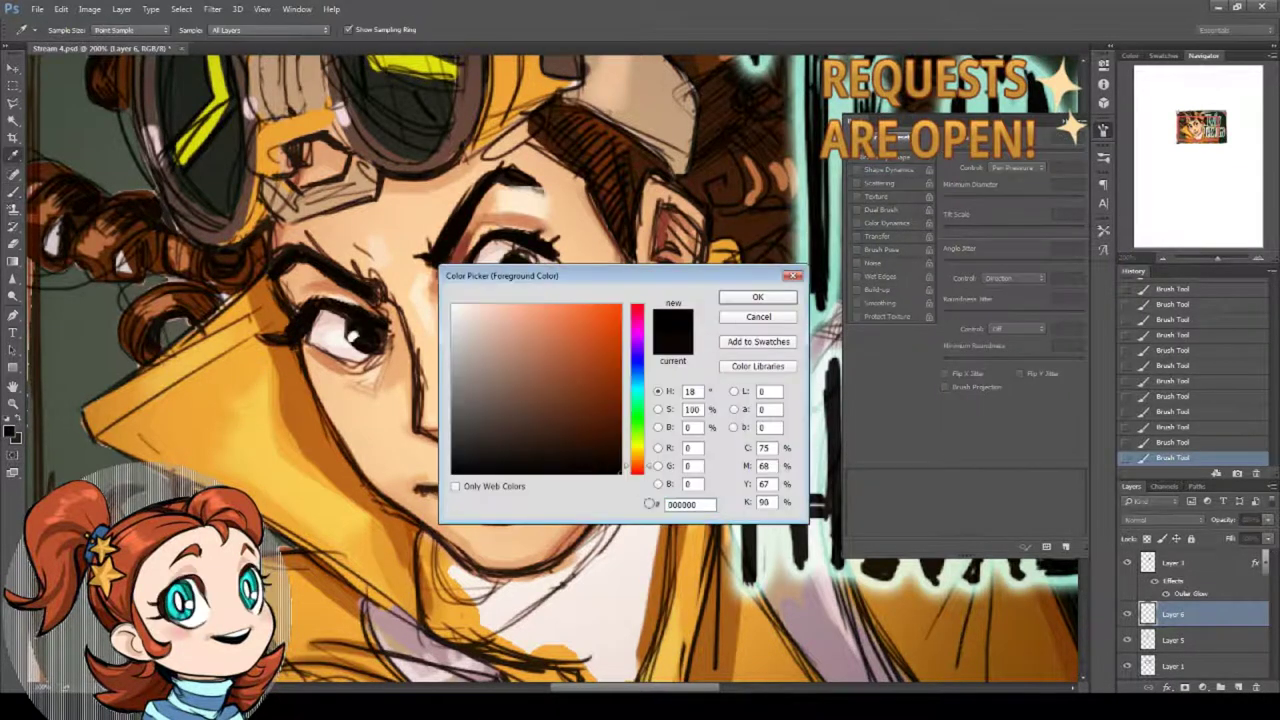
click(757, 297)
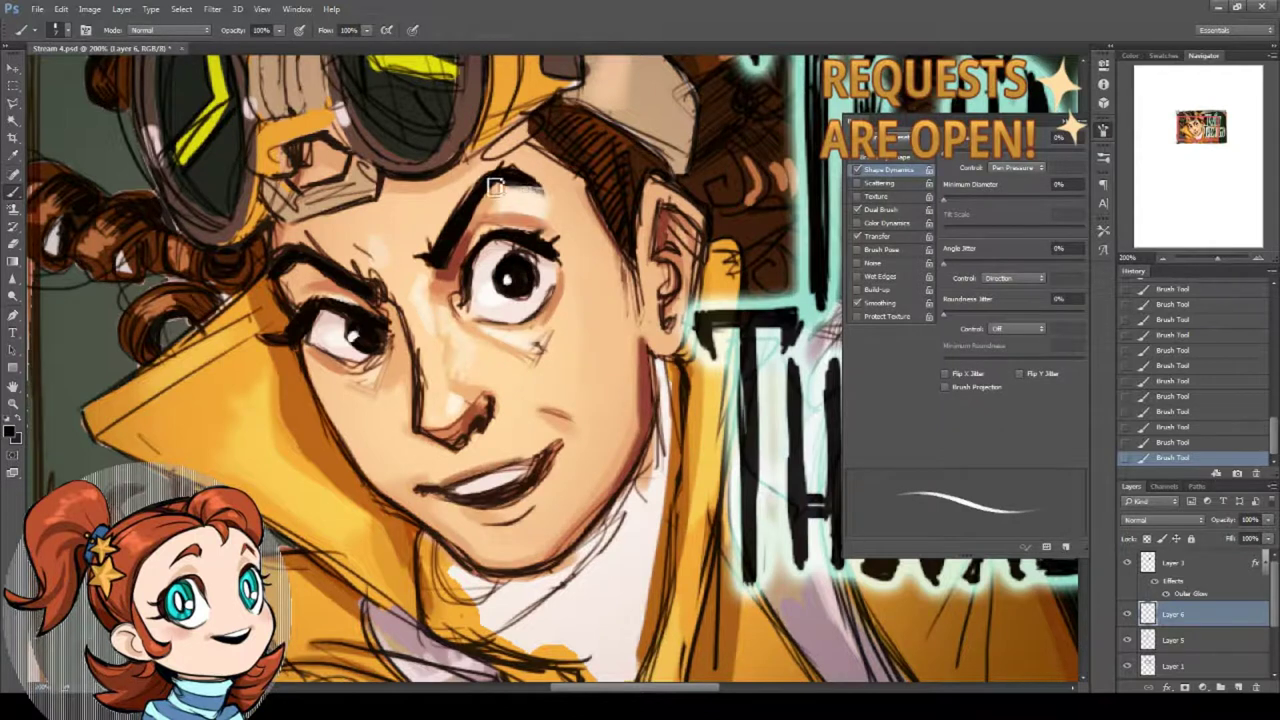
drag(495, 187, 535, 192)
drag(478, 274, 460, 328)
Sample the face's light skin tones, set the brush's minimum diameter to 81%, and paint over the forehead between the eyebrows.
alt+click(435, 458)
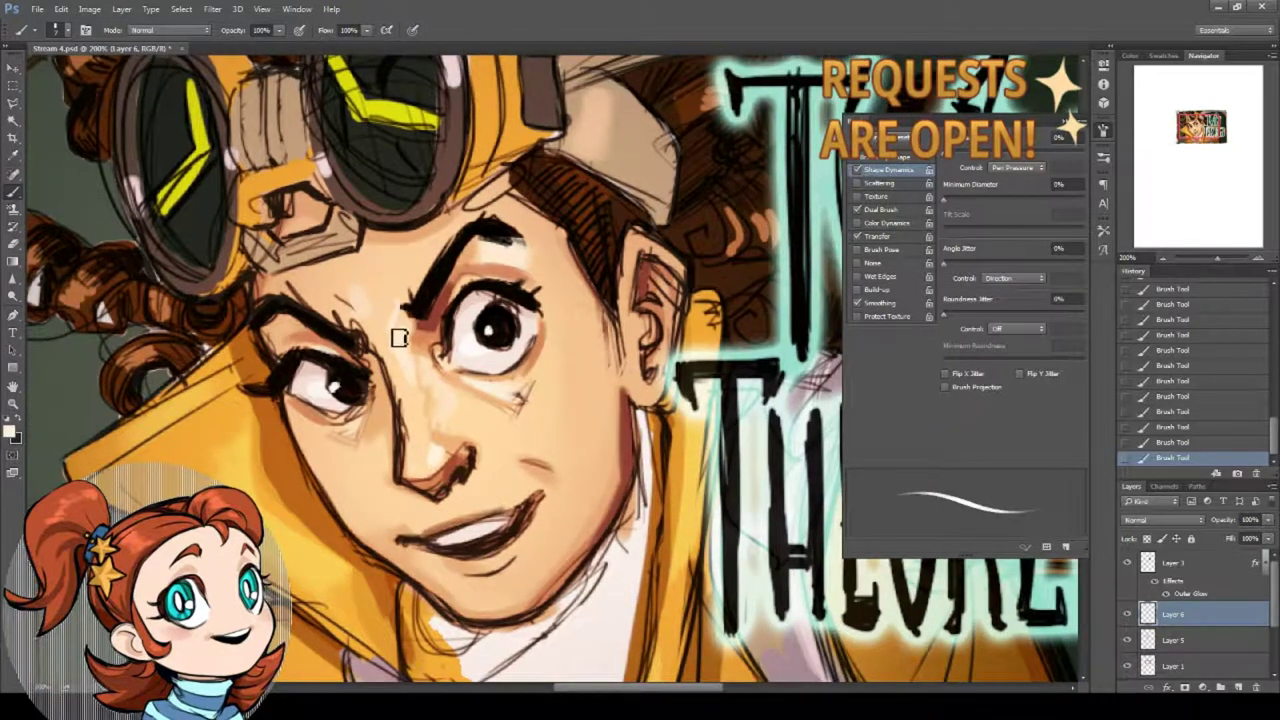
alt+click(382, 330)
alt+click(408, 378)
right_click(490, 320)
click(578, 351)
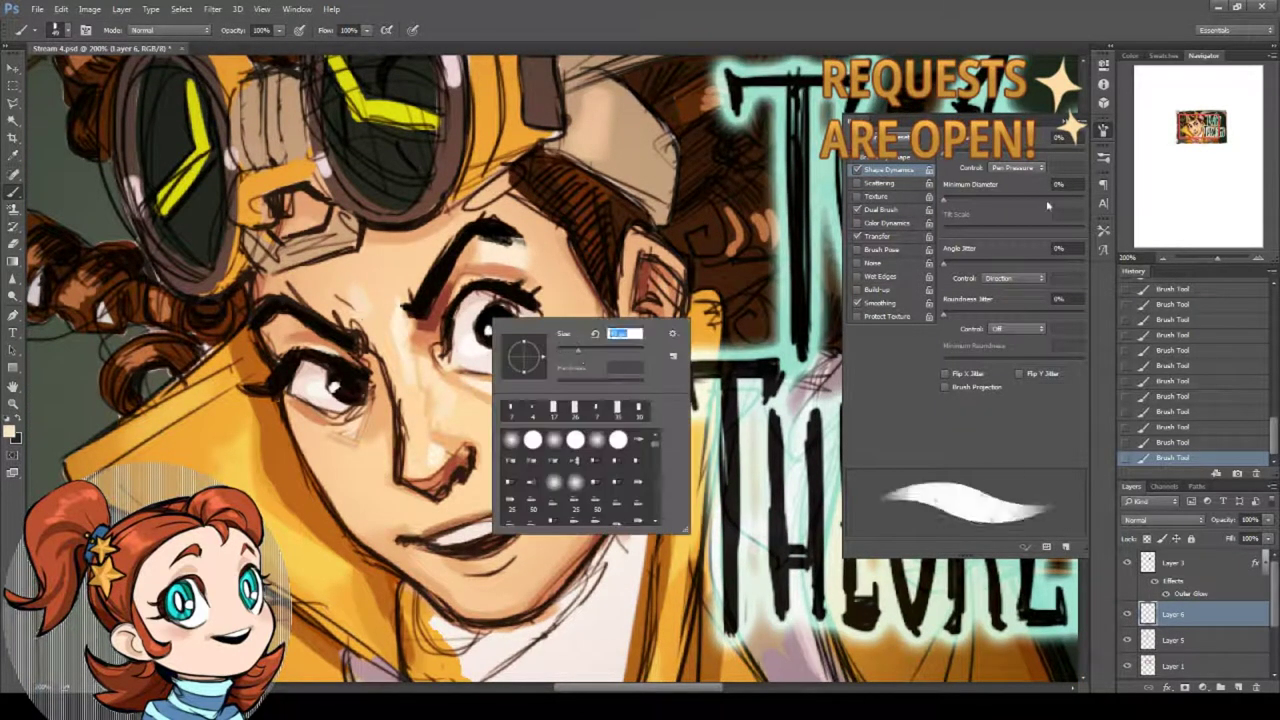
click(1058, 200)
drag(391, 288, 405, 315)
Resize the brush and blend sampled skin tones over the rough sketch lines around the eyes and nose bridge.
right_click(497, 267)
click(577, 299)
click(1149, 443)
drag(524, 473, 589, 333)
alt+click(449, 357)
drag(266, 328, 266, 411)
alt+click(425, 357)
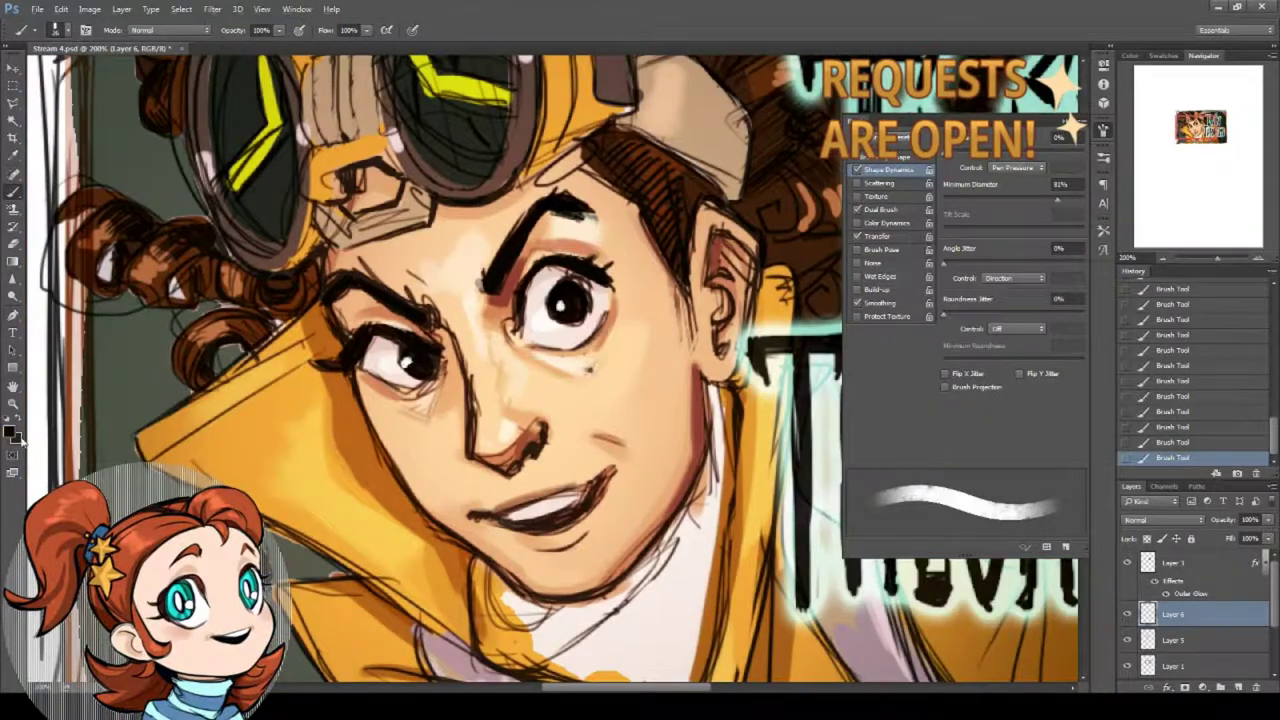
Set the foreground color to black, choose a thin tapered brush, and ink the face's edge from the temple to the narrowed eye.
click(9, 431)
click(615, 472)
click(755, 297)
right_click(588, 276)
click(605, 368)
drag(662, 309, 657, 309)
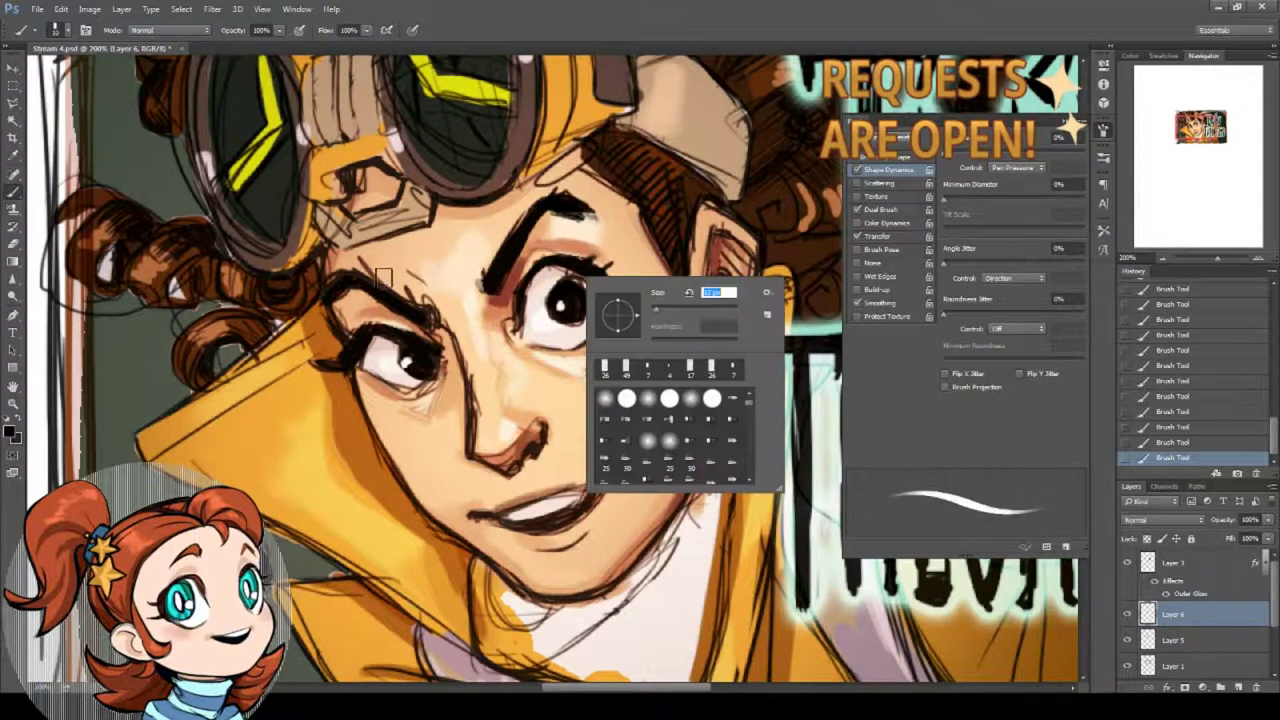
mouse_move(328, 268)
mouse_down()
mouse_move(364, 362)
mouse_move(378, 460)
mouse_up()
click(1189, 445)
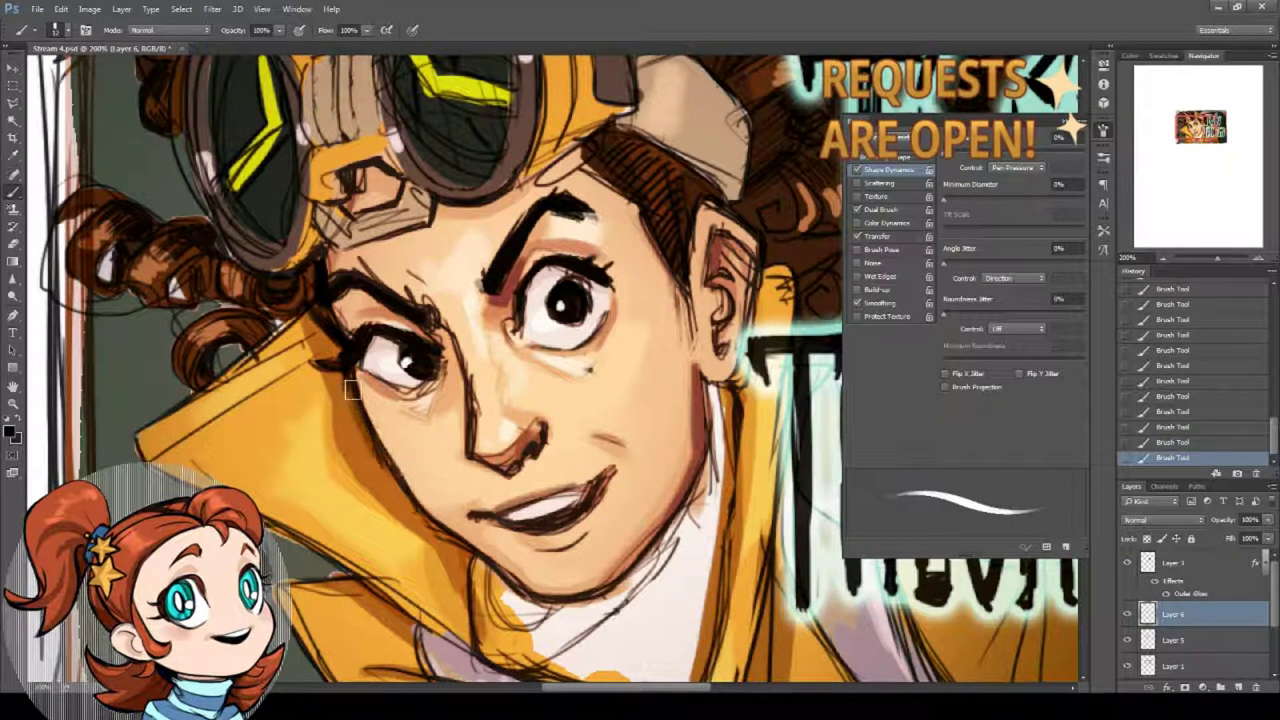
Ink the face contour down the cheek and around the chin and jaw, and strengthen the nose outline.
drag(353, 388, 402, 480)
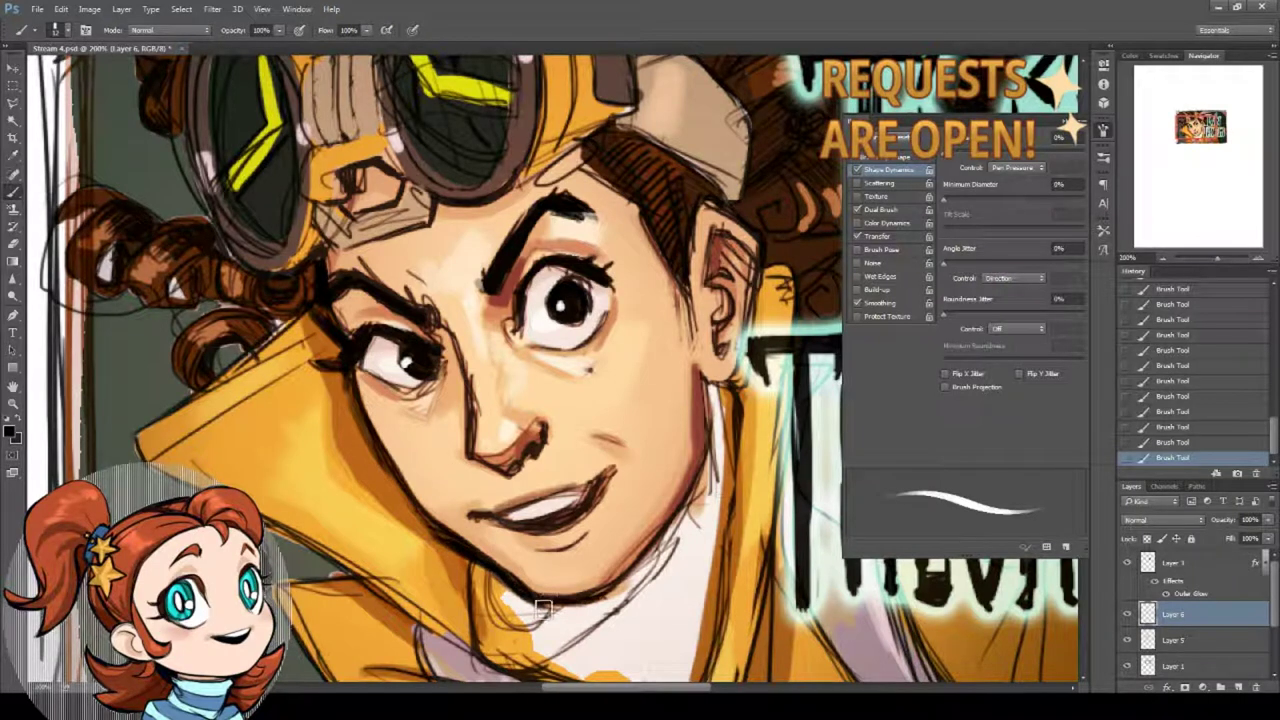
drag(684, 487, 608, 586)
drag(568, 419, 553, 427)
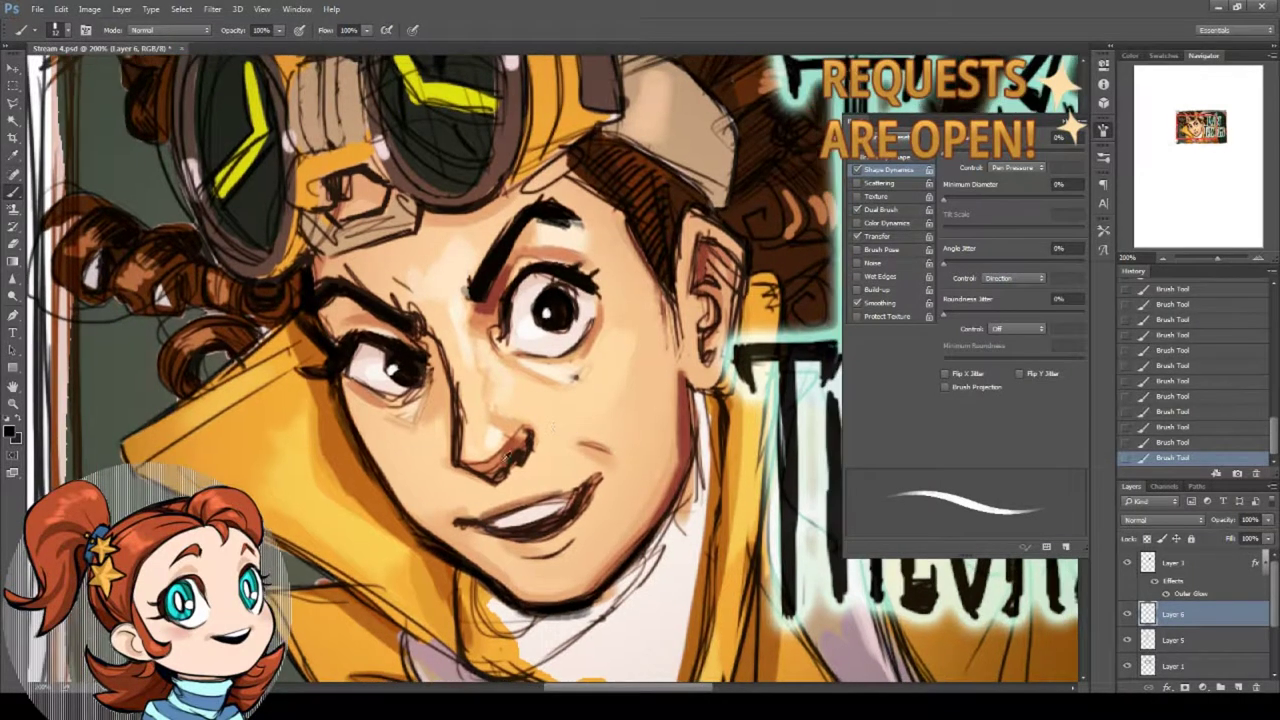
mouse_move(448, 398)
mouse_down()
mouse_move(450, 472)
mouse_move(449, 390)
mouse_move(451, 474)
mouse_move(496, 482)
mouse_up()
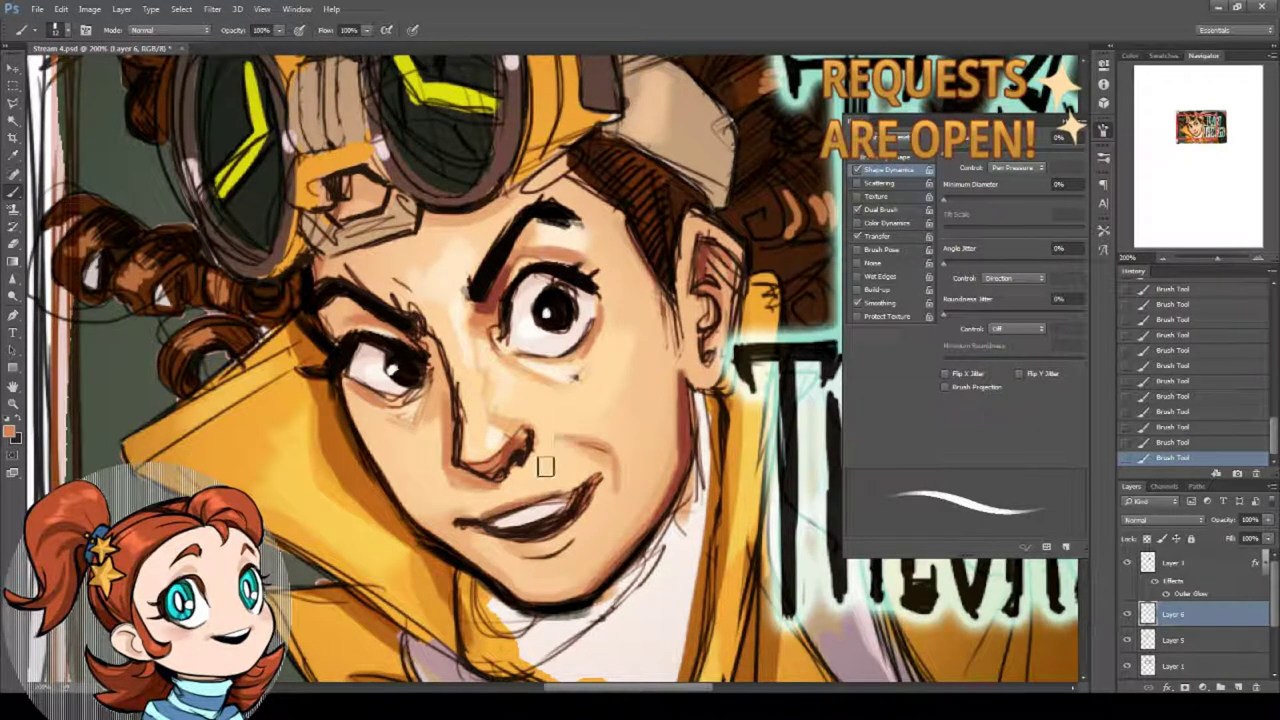
Switch the brush to Multiply mode and shade along the chin and jawline with an orange skin tone.
drag(349, 386, 381, 457)
key(ctrl+z)
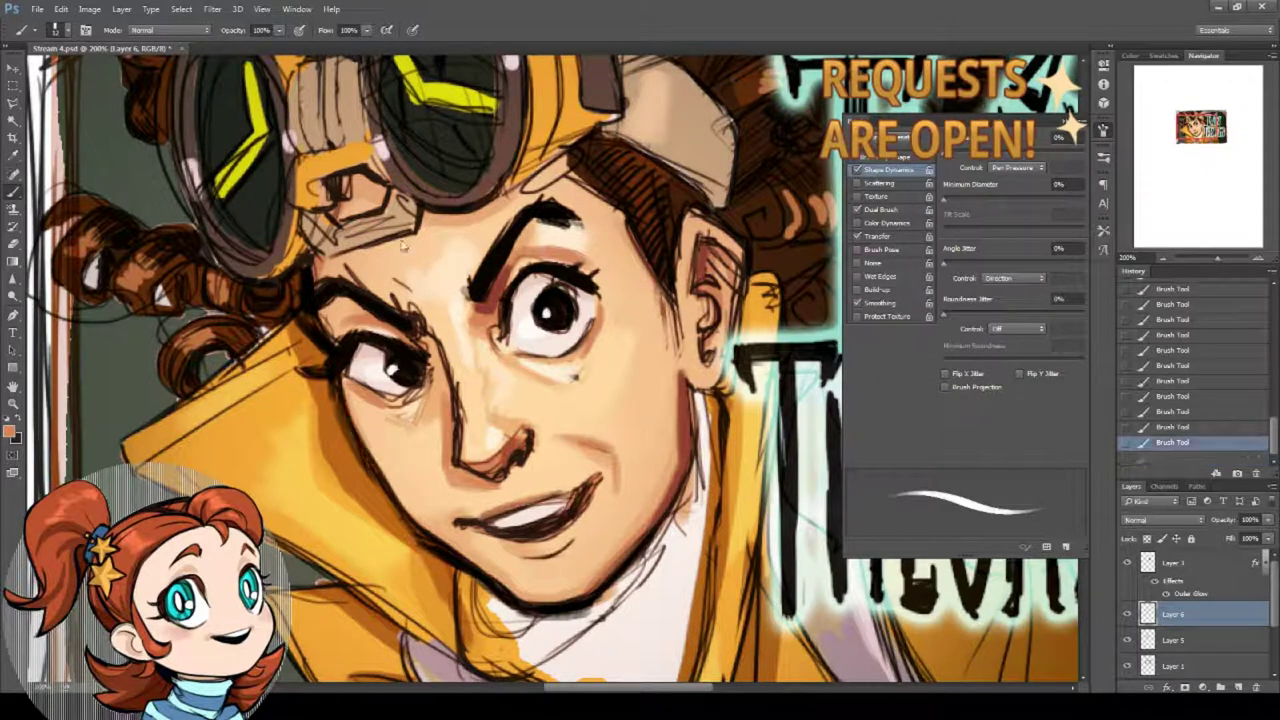
click(170, 30)
click(170, 92)
drag(350, 384, 421, 515)
key(ctrl+z)
click(1152, 447)
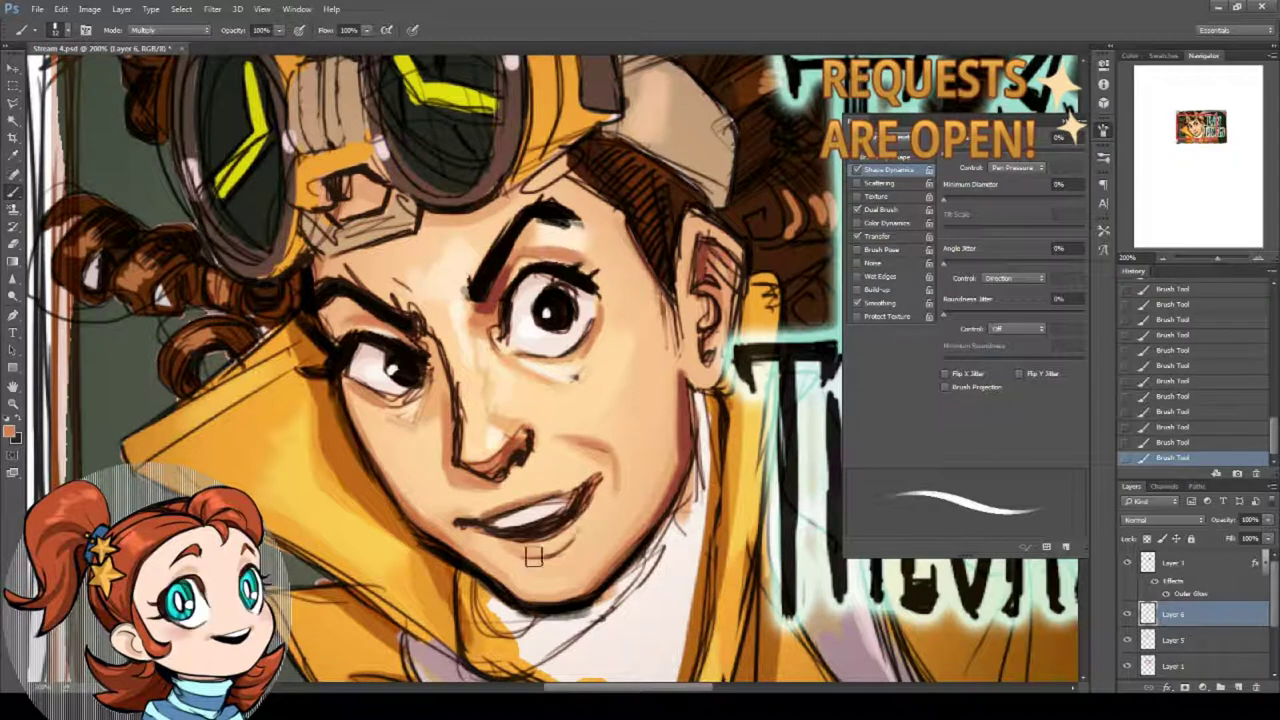
mouse_move(568, 590)
mouse_down()
mouse_move(604, 570)
mouse_move(665, 503)
mouse_move(590, 594)
mouse_move(637, 517)
mouse_up()
drag(687, 444, 667, 497)
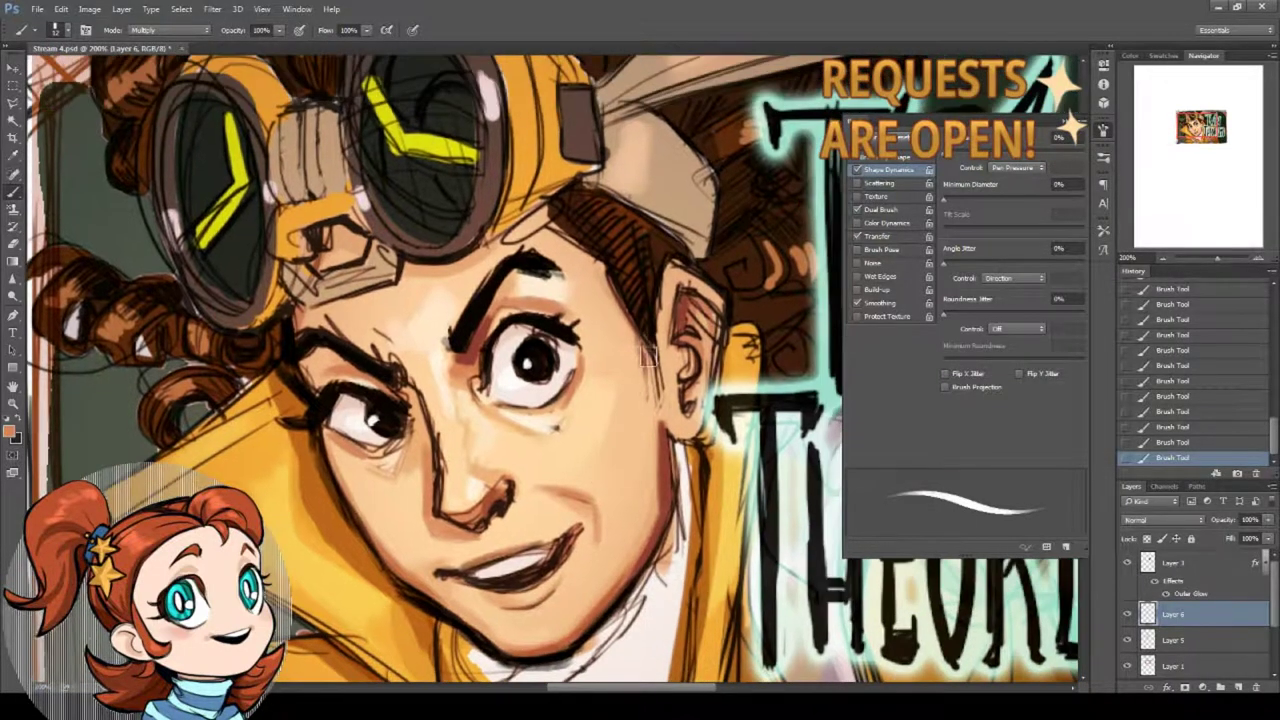
Paint the sideburn with a small curl in front of the ear using sampled dark brown, and darken the raised eyebrow's inner end.
mouse_move(639, 350)
mouse_down()
mouse_move(649, 395)
mouse_move(644, 368)
mouse_up()
alt+click(636, 316)
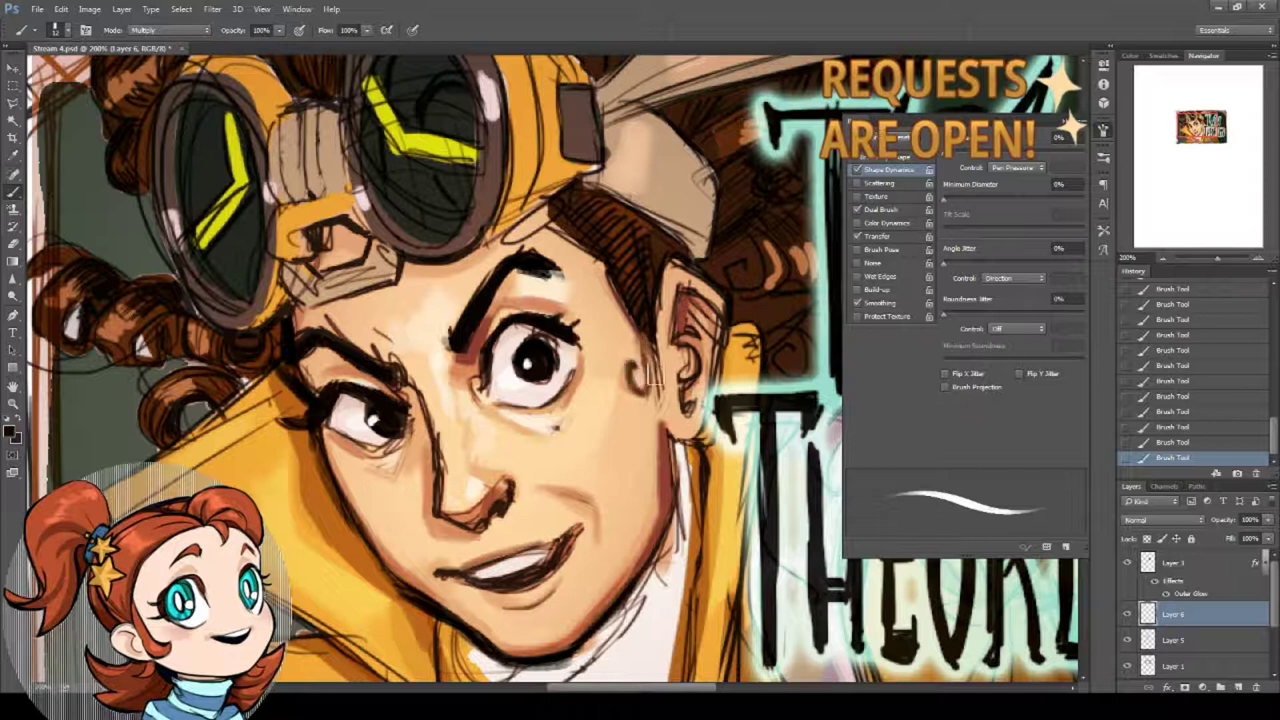
drag(631, 303, 648, 374)
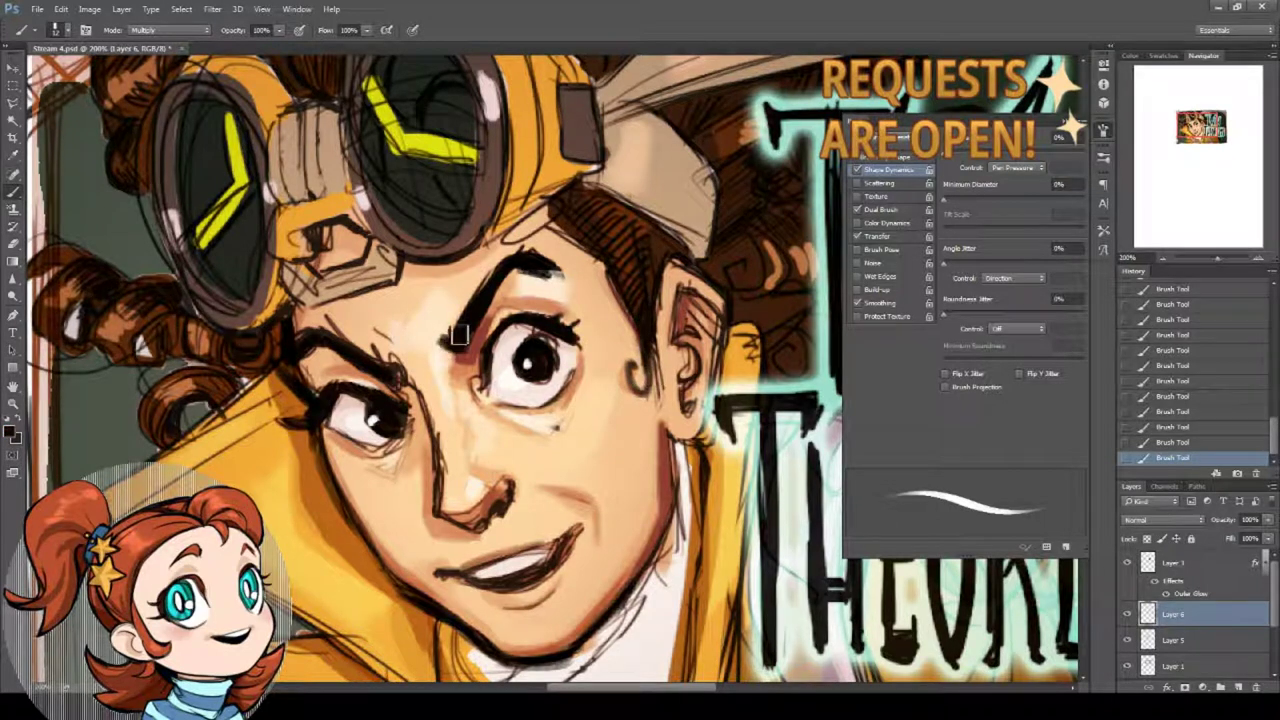
drag(458, 334, 490, 322)
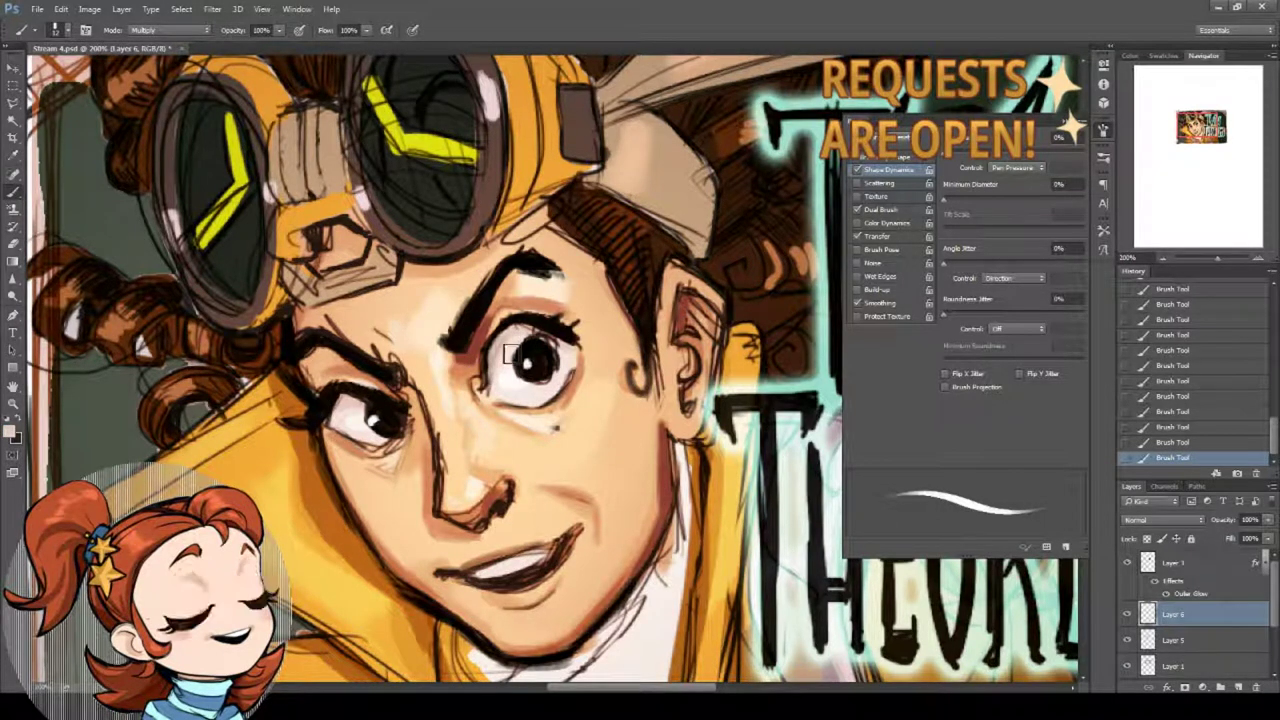
Refine the wide-open eye's outline with the brush in Normal mode, and tint its iris dark brown in Overlay mode.
alt+click(556, 327)
click(170, 30)
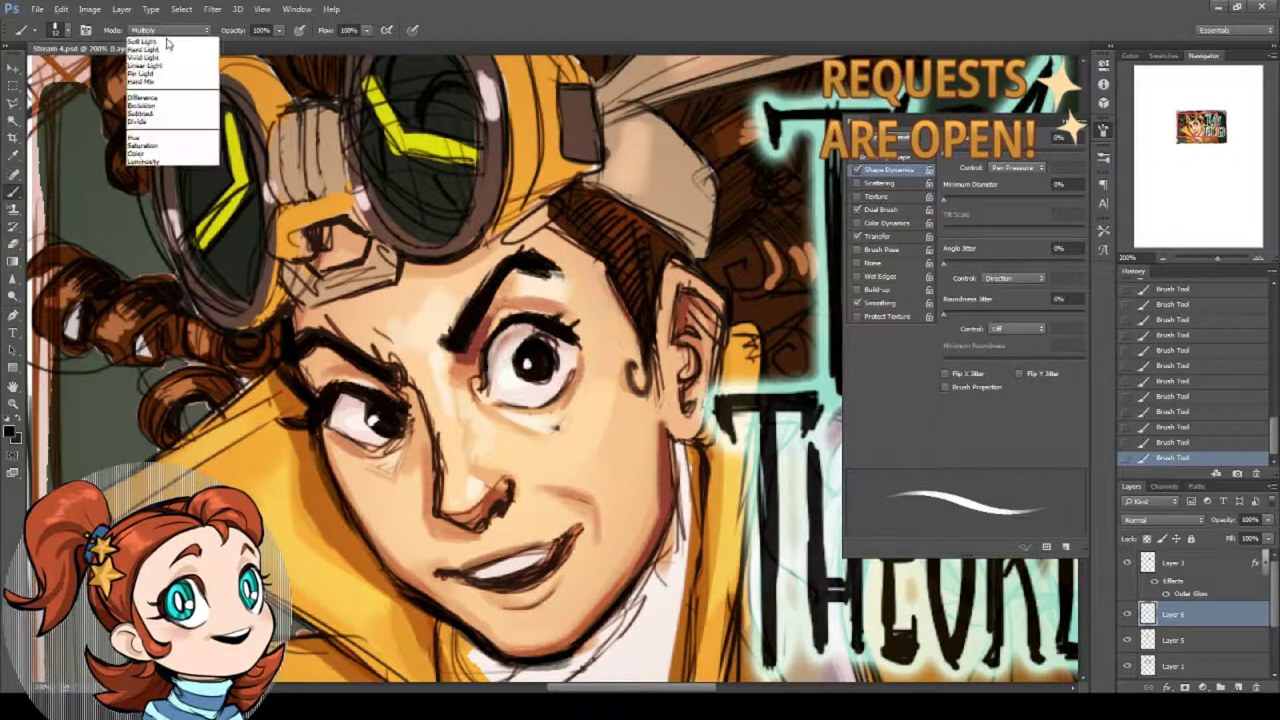
click(160, 36)
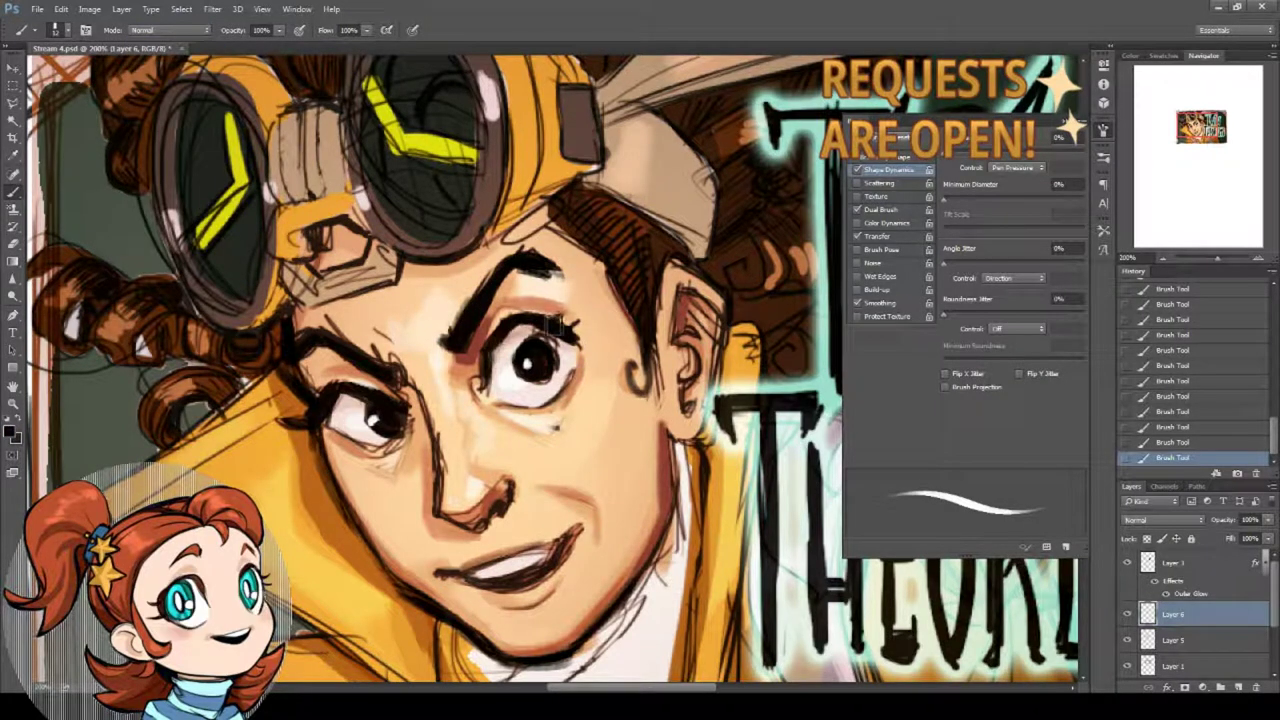
right_click(624, 343)
click(593, 370)
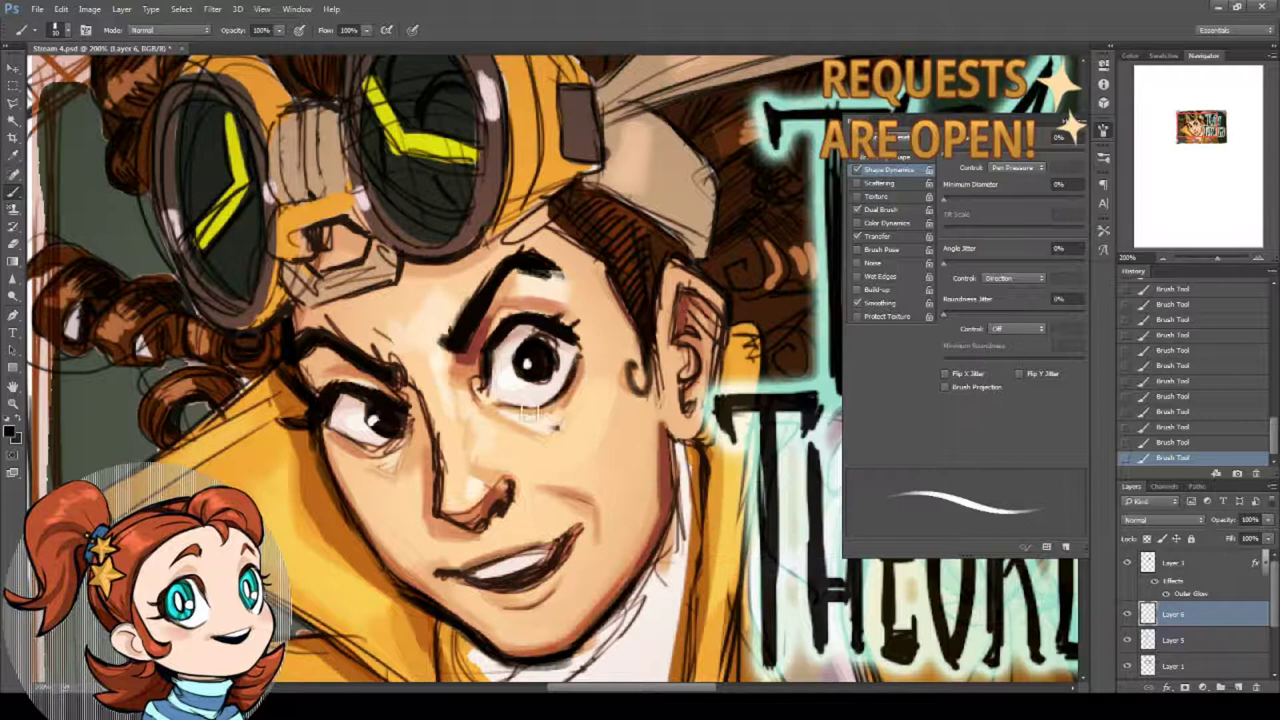
alt+click(553, 362)
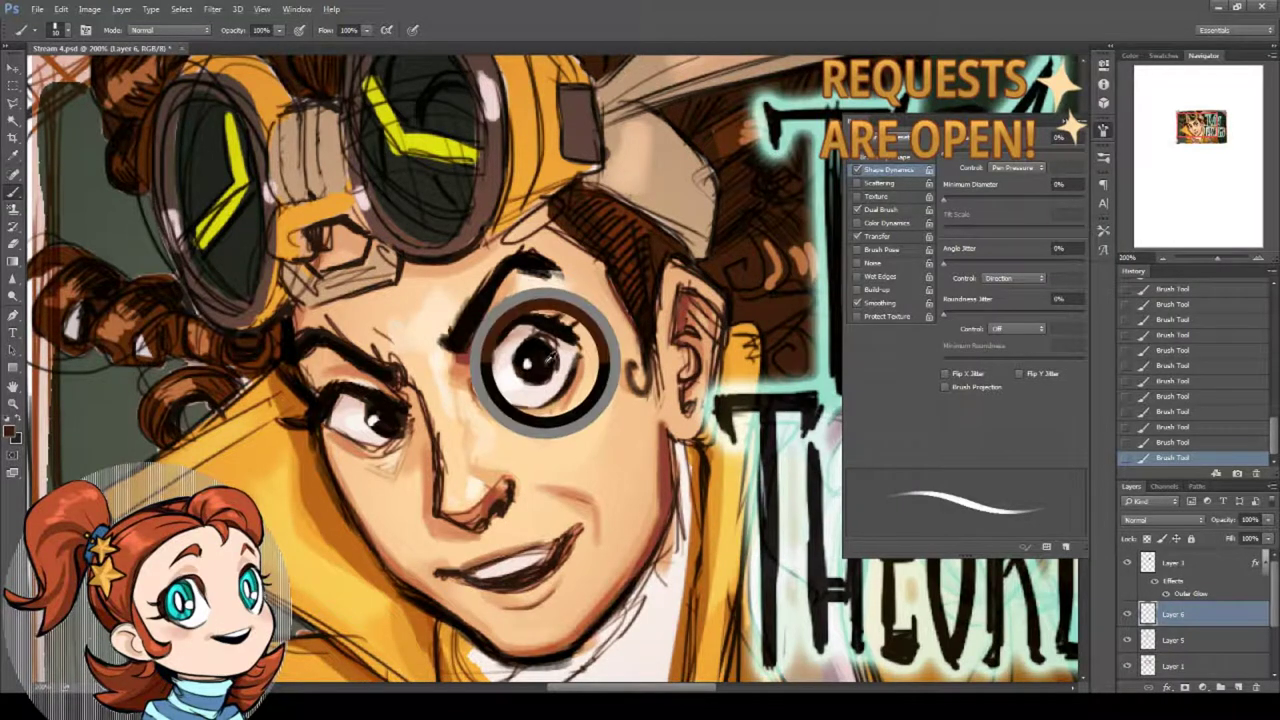
key(shift+alt+o)
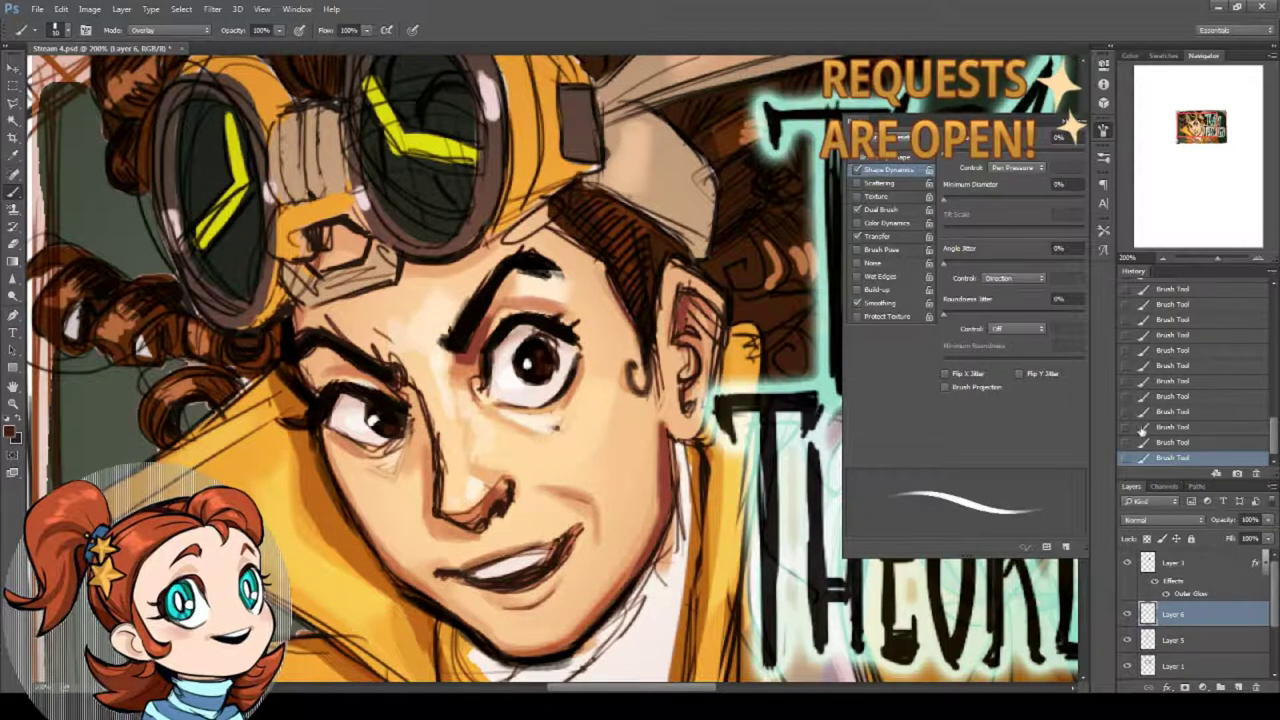
Set the foreground color to pure black and ink the upper lid and pupil of the narrowed eye in Normal mode.
drag(477, 481, 502, 440)
alt+click(411, 378)
click(9, 431)
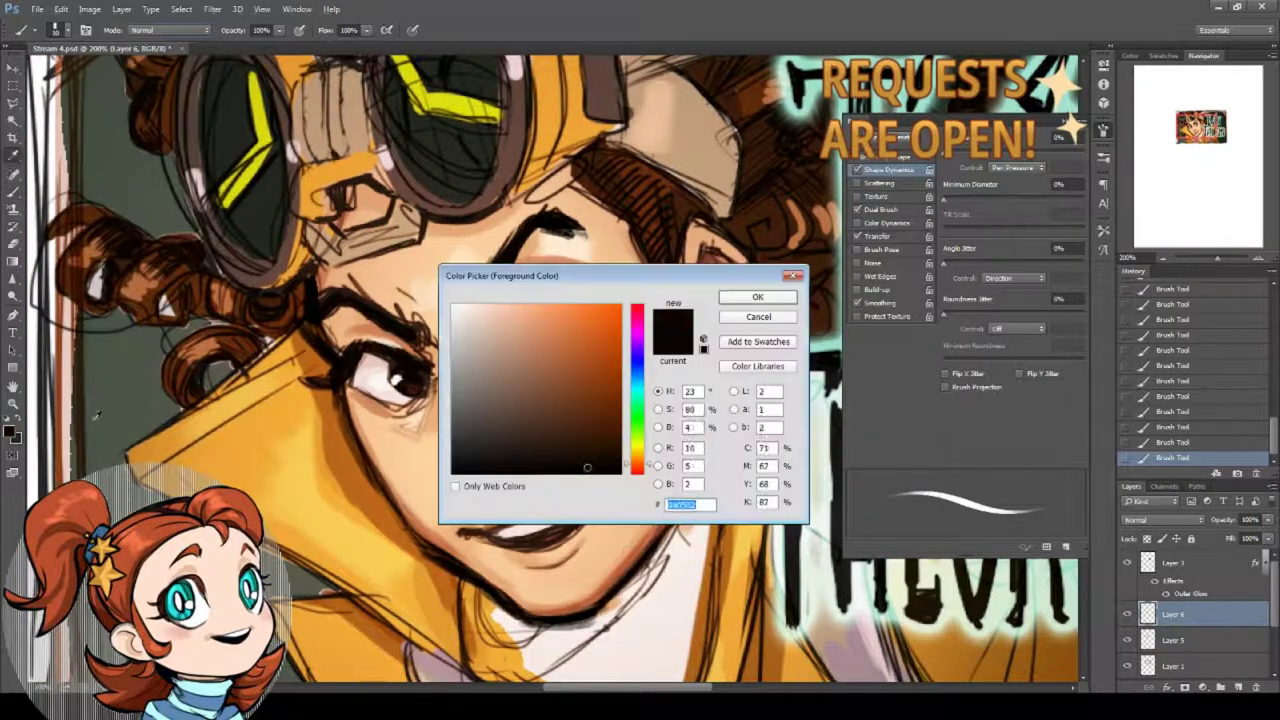
click(621, 474)
click(757, 297)
right_click(470, 344)
click(390, 346)
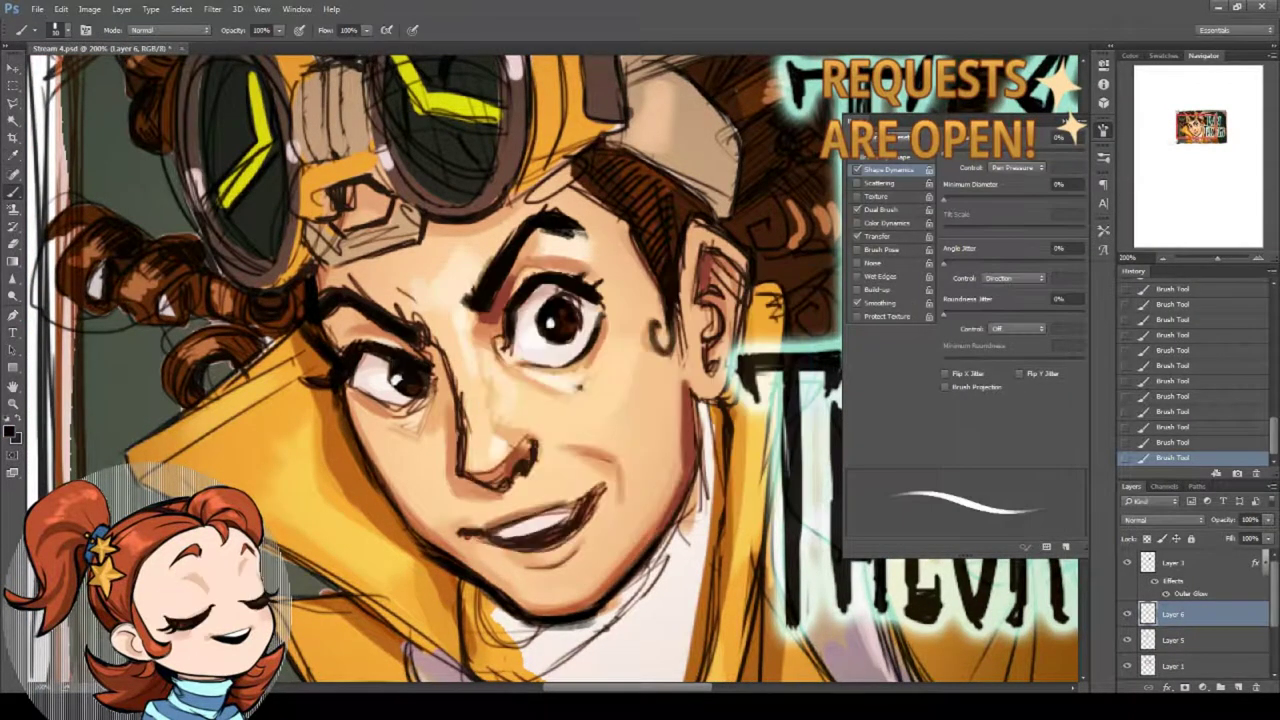
Repaint the narrowed eye's white and lower lid line with tones sampled from the eye, reverting the unwanted strokes.
alt+click(418, 371)
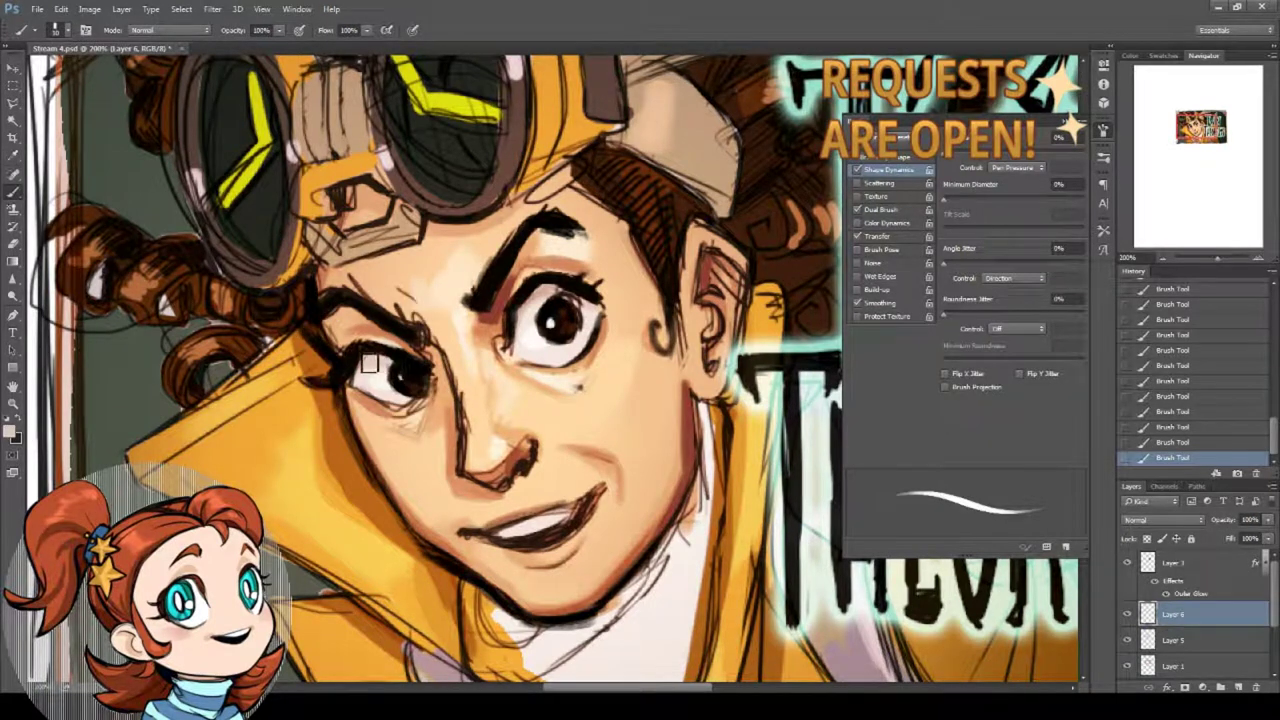
alt+click(402, 361)
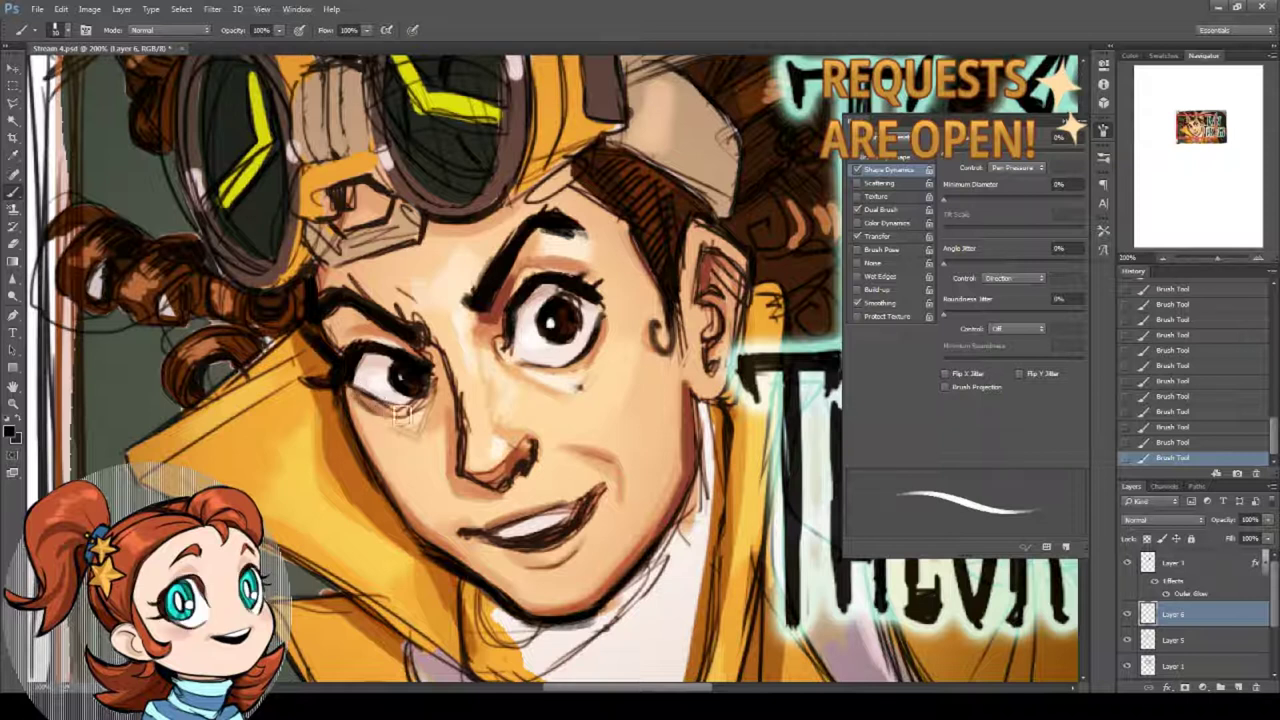
alt+click(378, 392)
alt+click(400, 390)
alt+click(410, 390)
alt+click(387, 399)
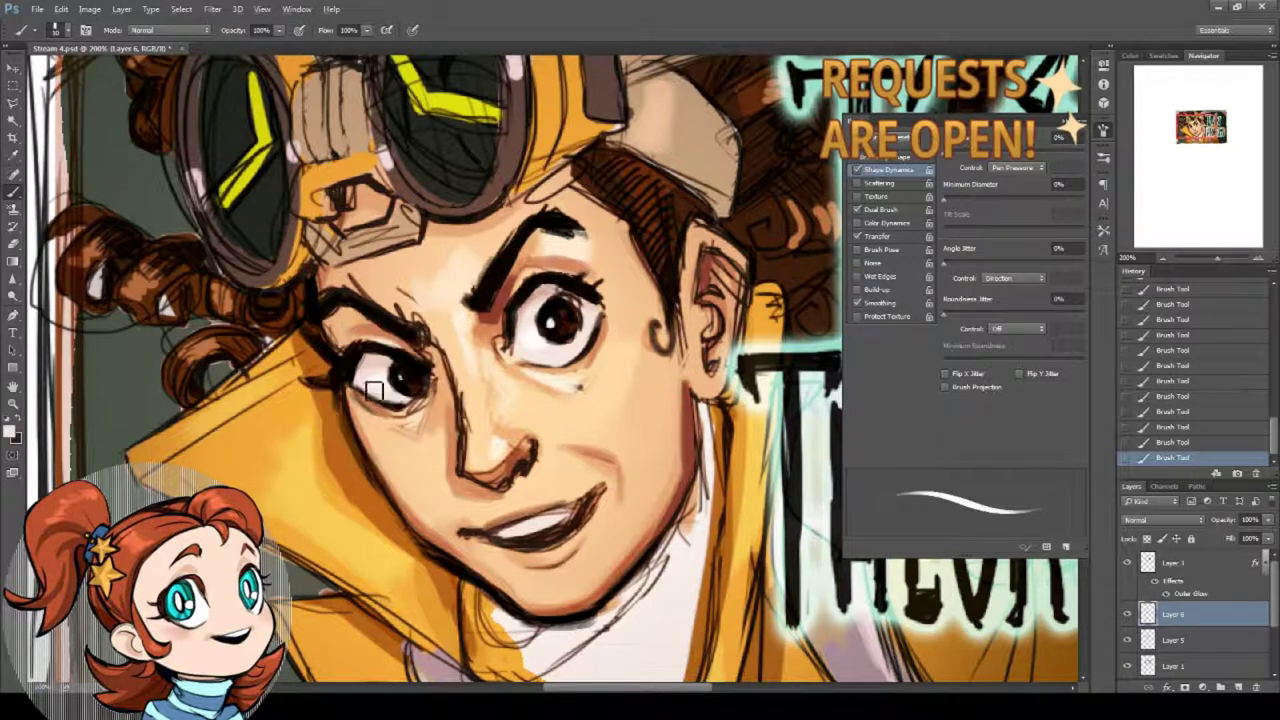
click(1180, 416)
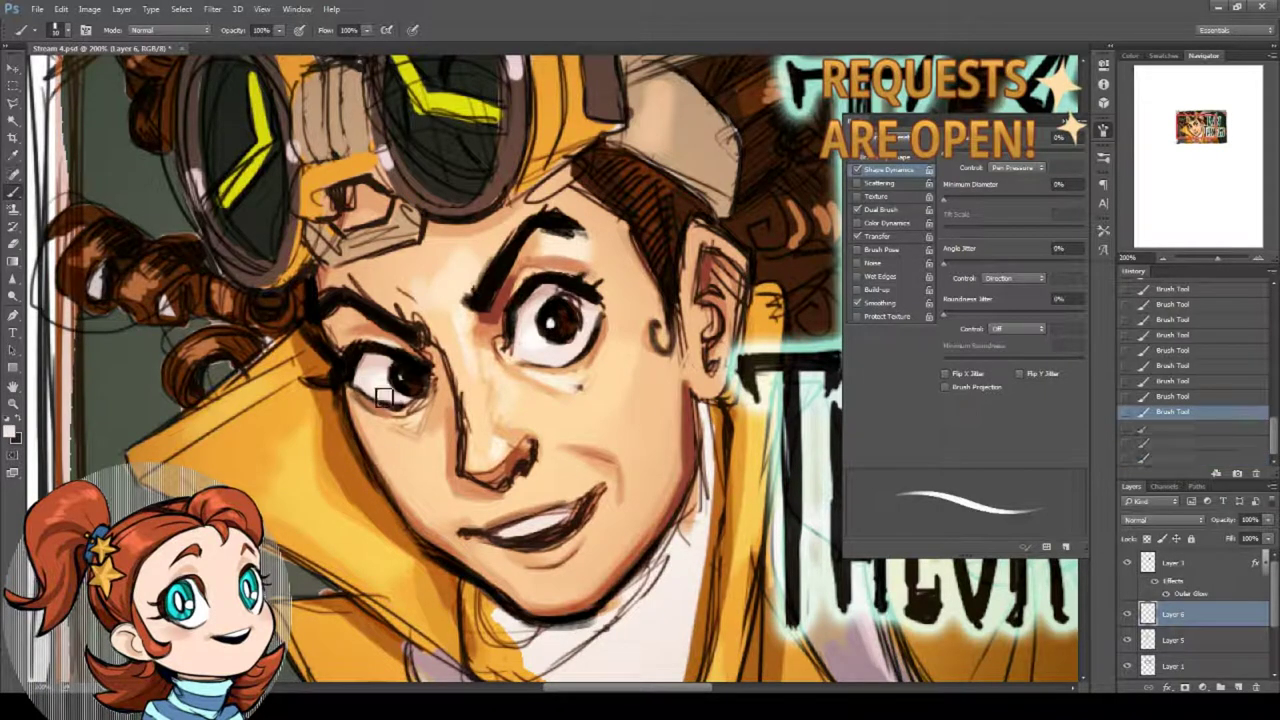
drag(386, 397, 396, 402)
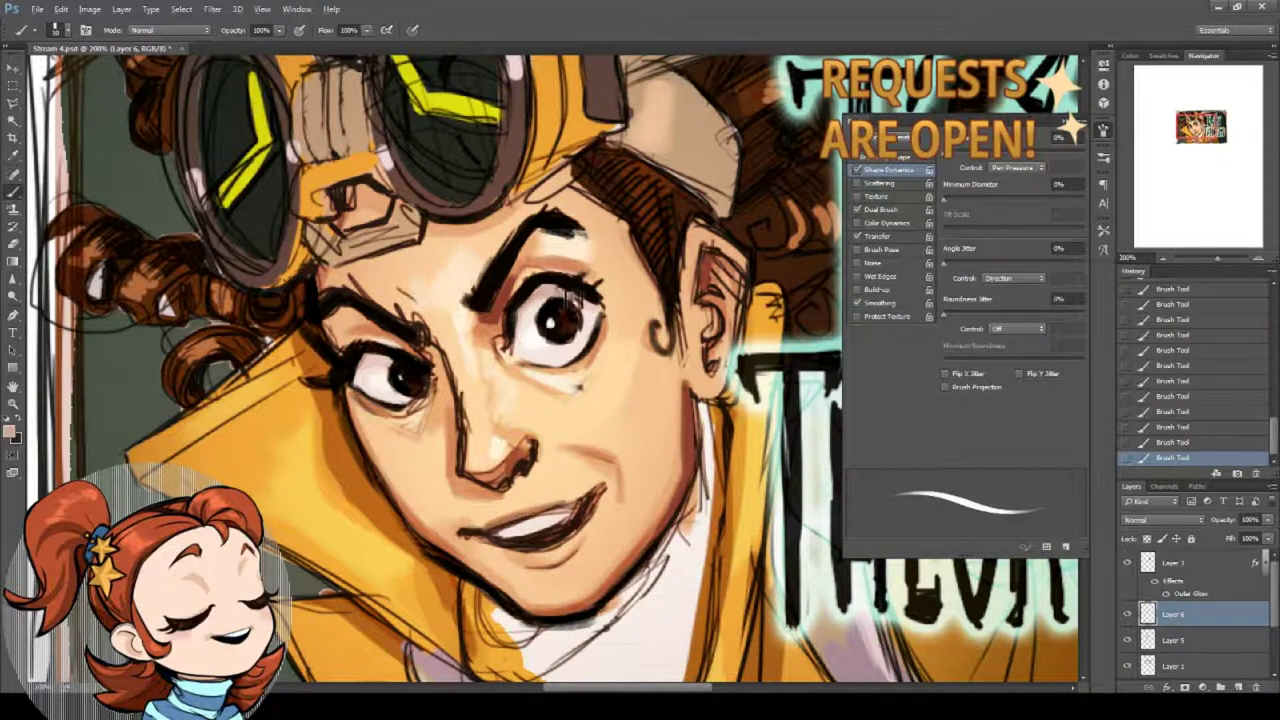
Reshape the raised eyebrow and clean its edges with sampled reddish shadow and skin tones.
alt+click(512, 293)
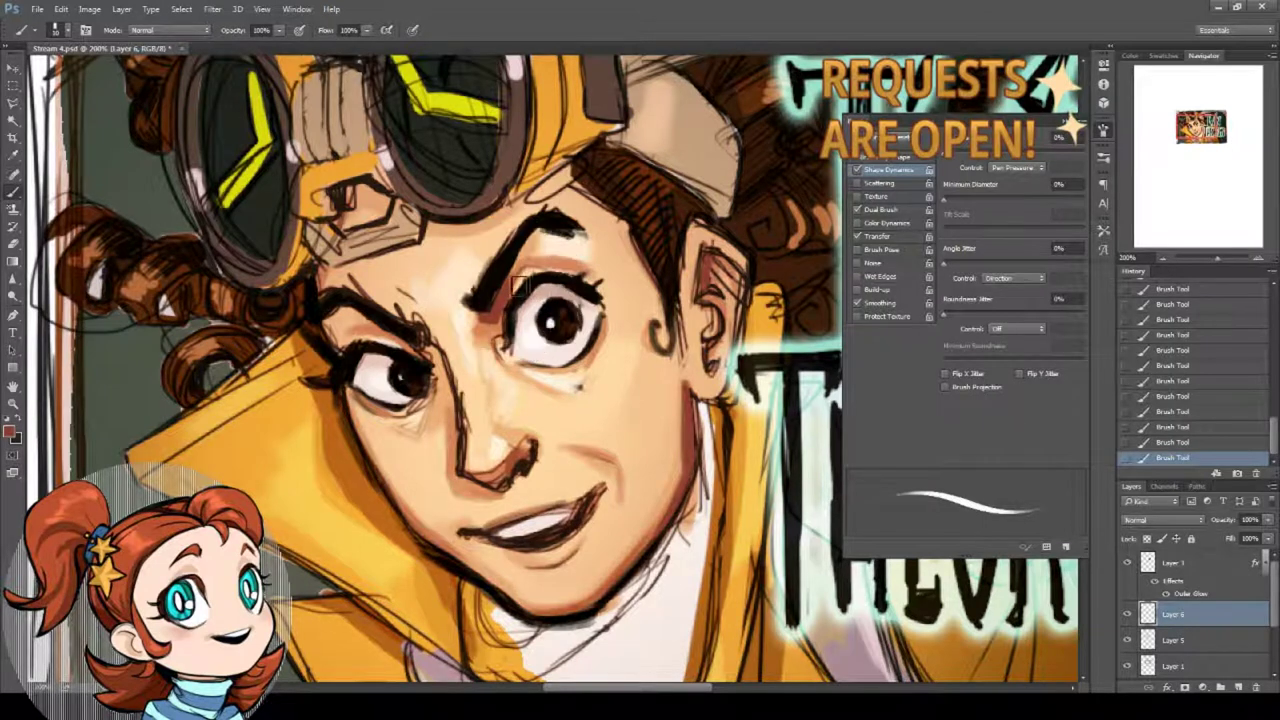
mouse_move(468, 316)
mouse_down()
mouse_move(519, 259)
mouse_move(570, 229)
mouse_up()
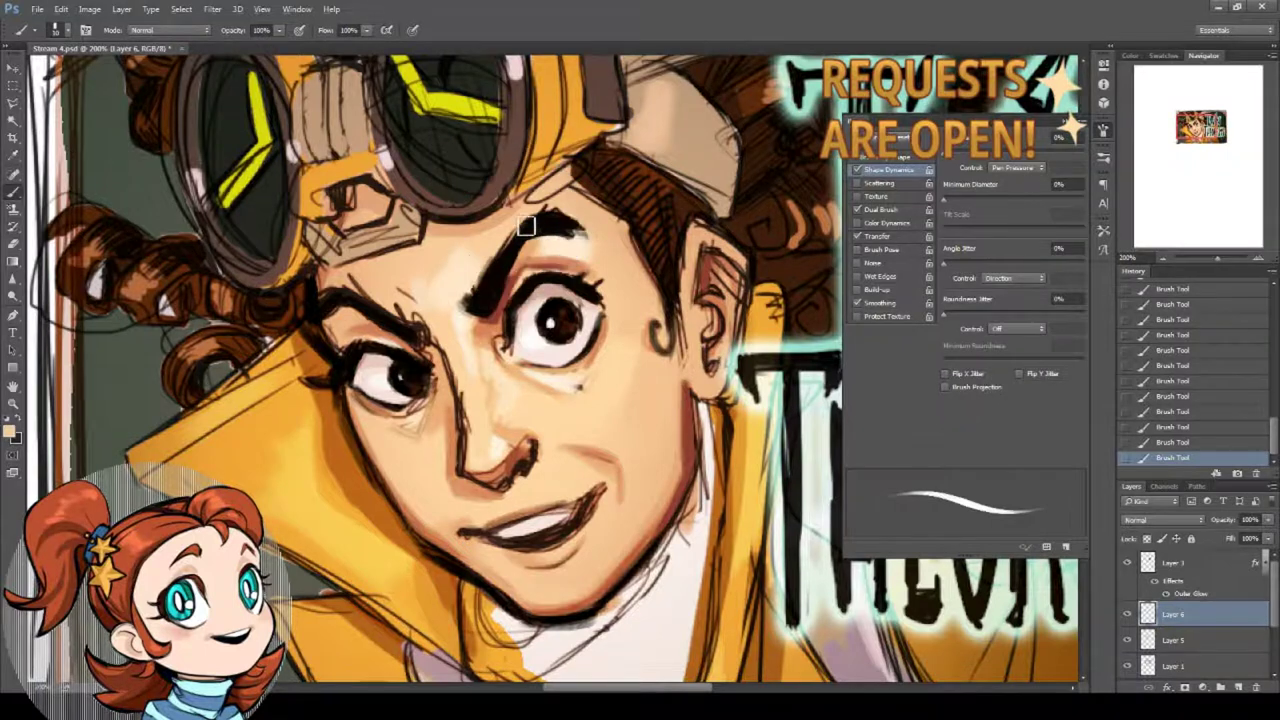
drag(490, 298, 516, 362)
alt+click(432, 306)
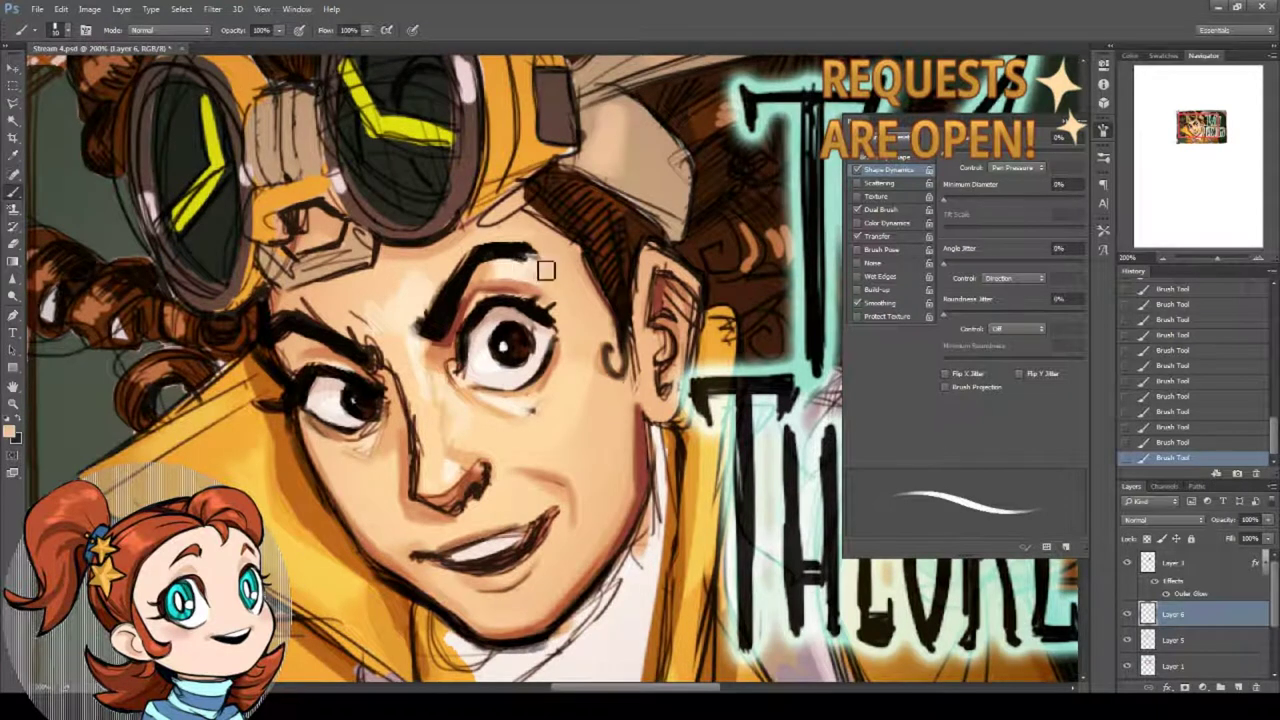
Refine the lowered eyebrow and the lid beneath it, alternating between sampled black and orange skin tones.
mouse_move(298, 352)
mouse_down()
mouse_move(283, 354)
mouse_move(299, 371)
mouse_move(283, 354)
mouse_up()
alt+click(283, 338)
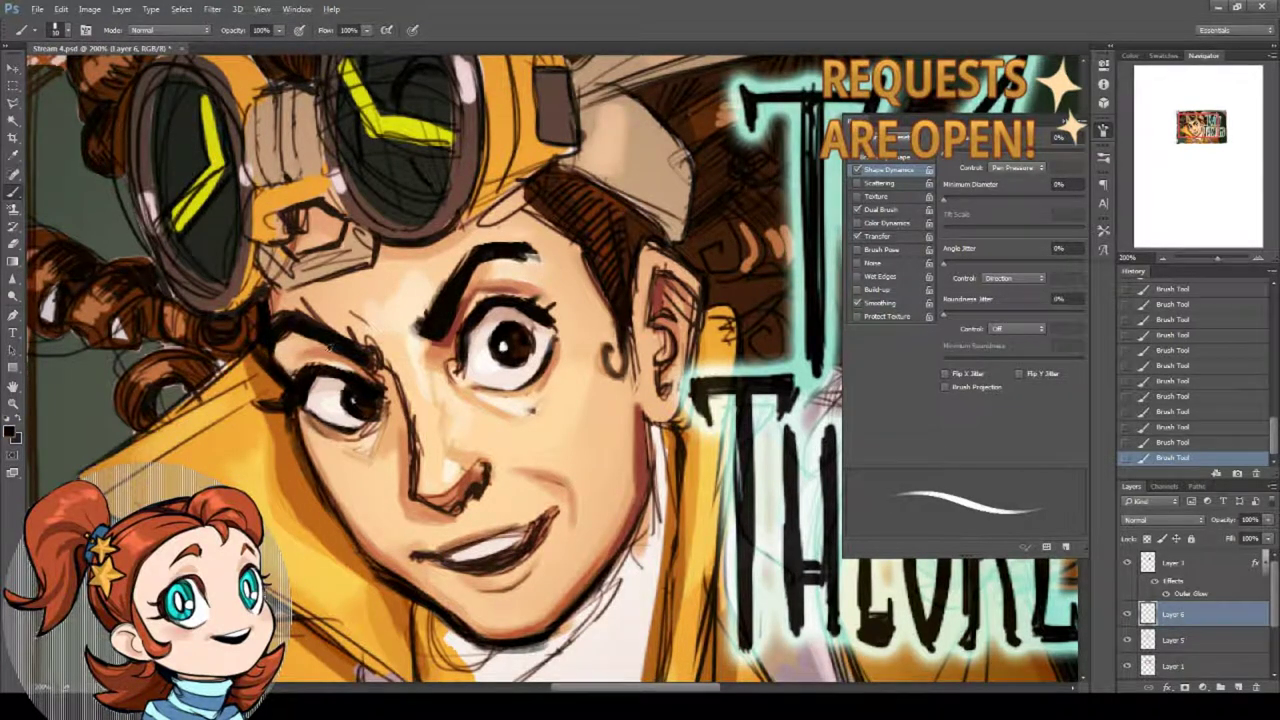
alt+click(322, 350)
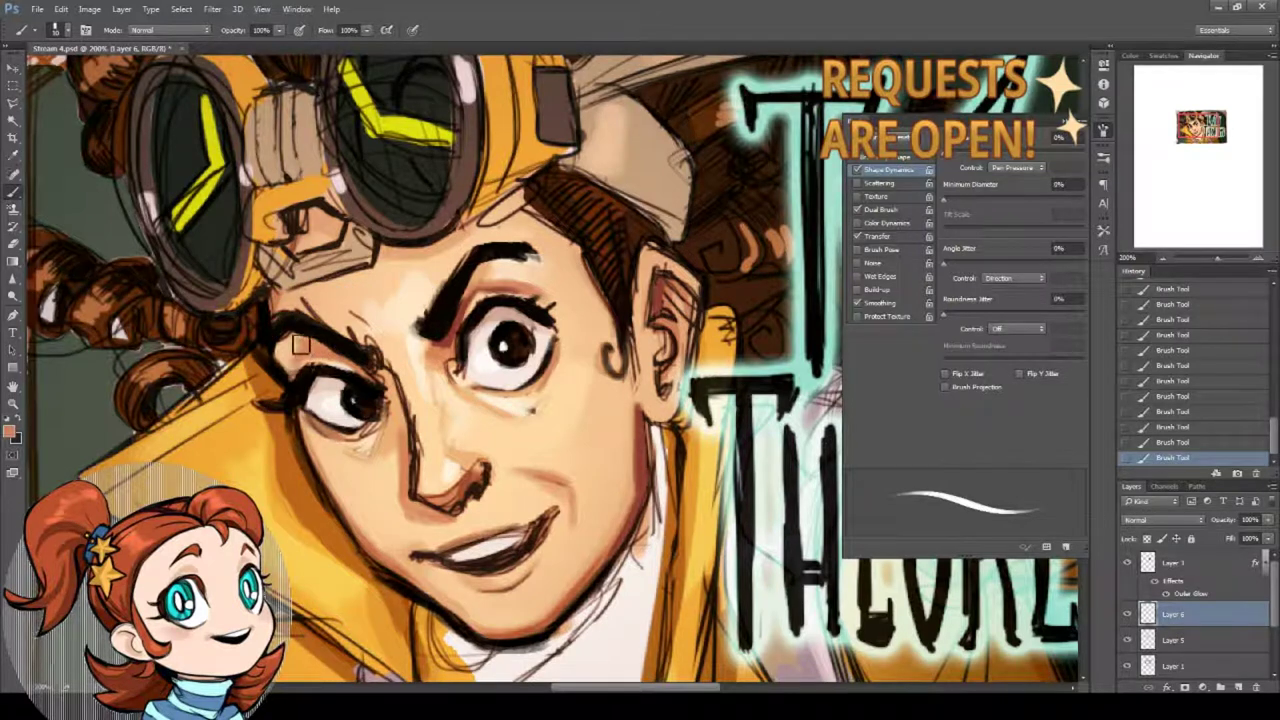
alt+click(287, 375)
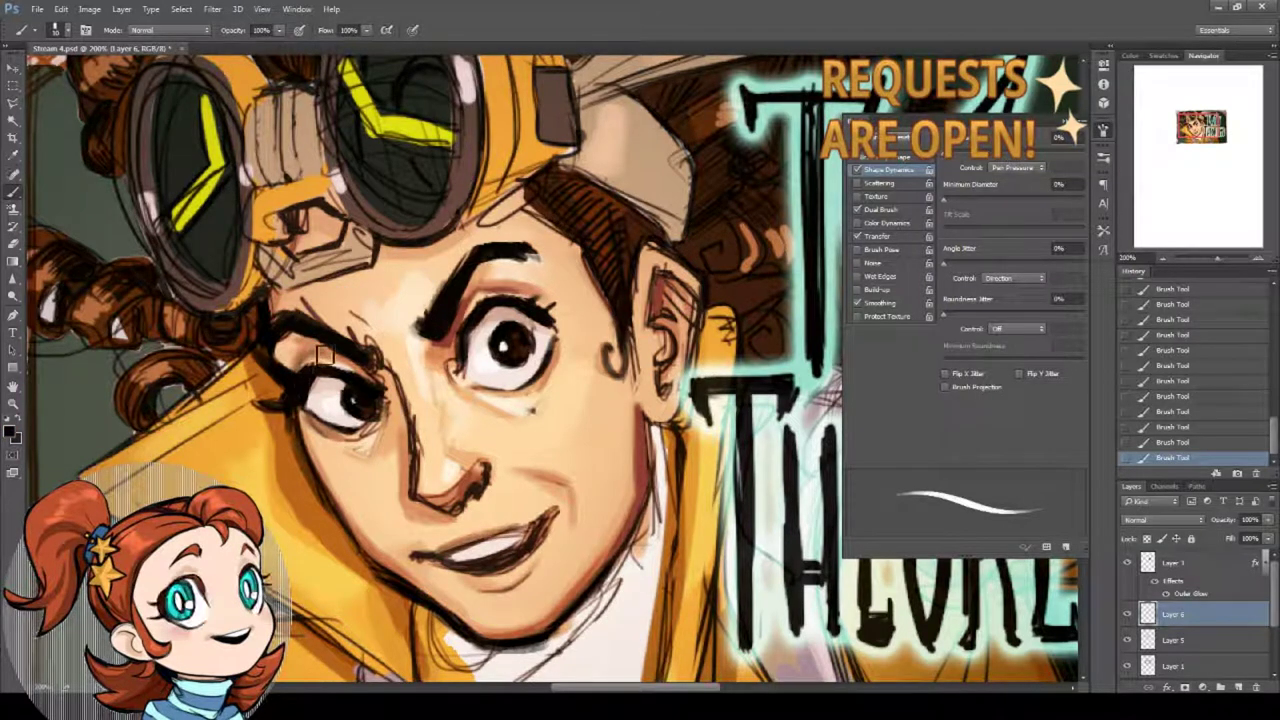
alt+click(471, 373)
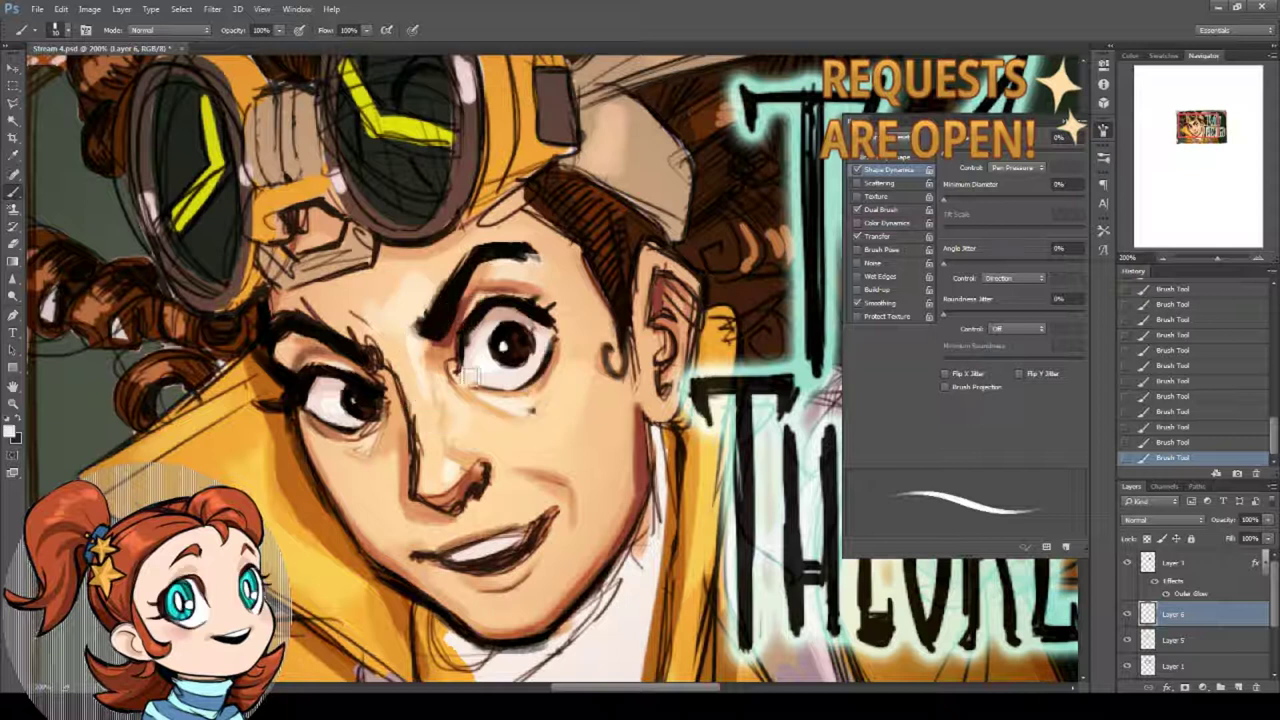
Touch up the inner corner and lash line of the wide eye with sampled skin and black tones.
alt+click(450, 378)
alt+click(455, 357)
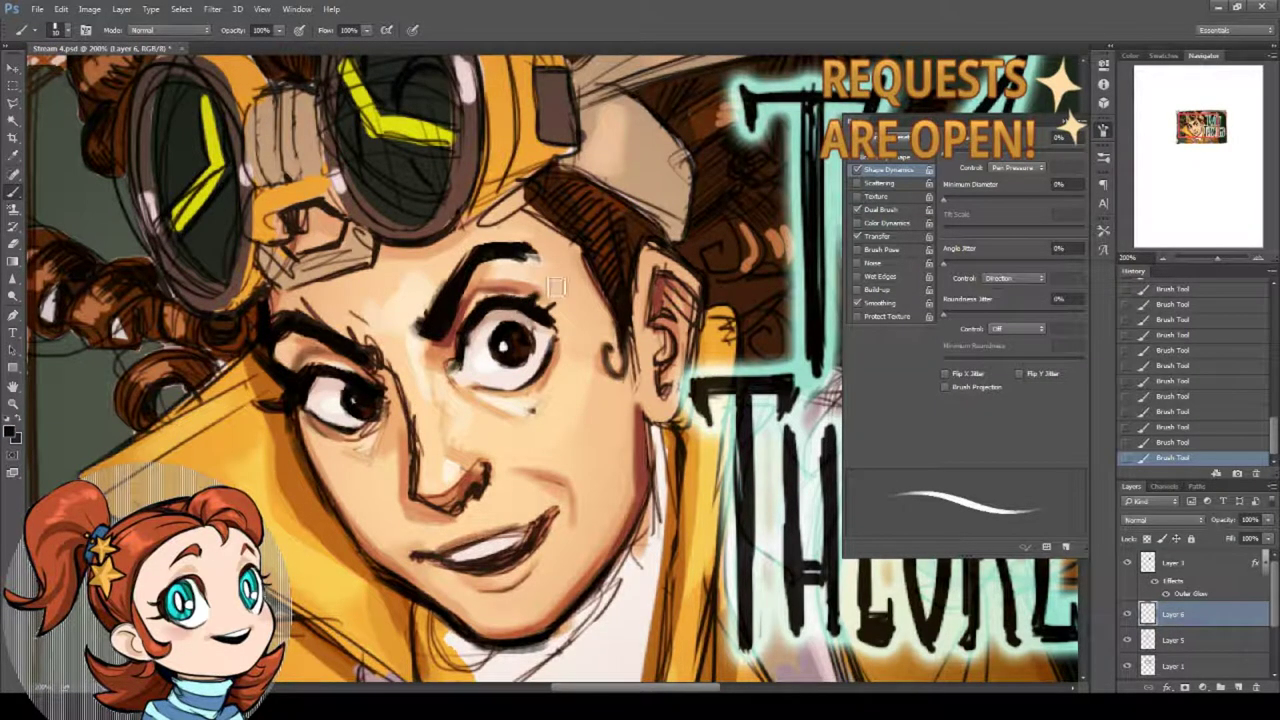
drag(466, 425, 439, 366)
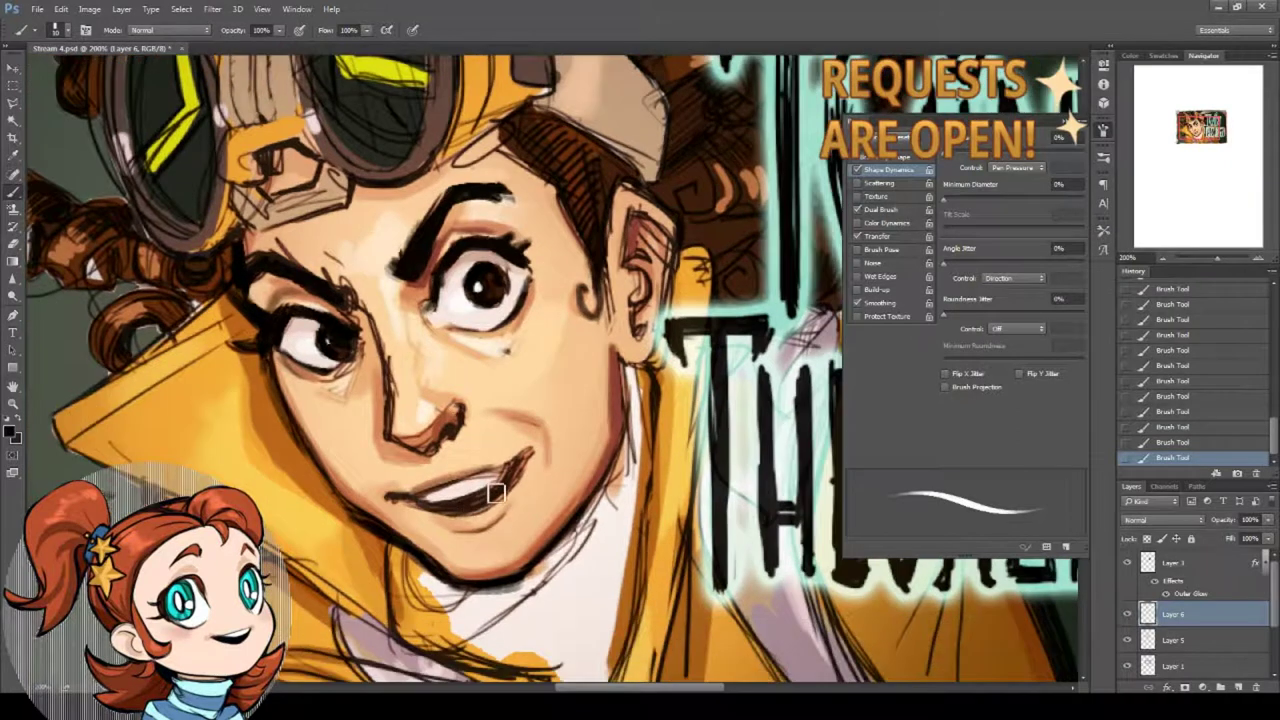
Darken the mouth's inner shape and soften the line under the lower lip with sampled tones, reverting an unwanted stroke.
mouse_move(488, 481)
mouse_down()
mouse_move(482, 493)
mouse_move(519, 469)
mouse_up()
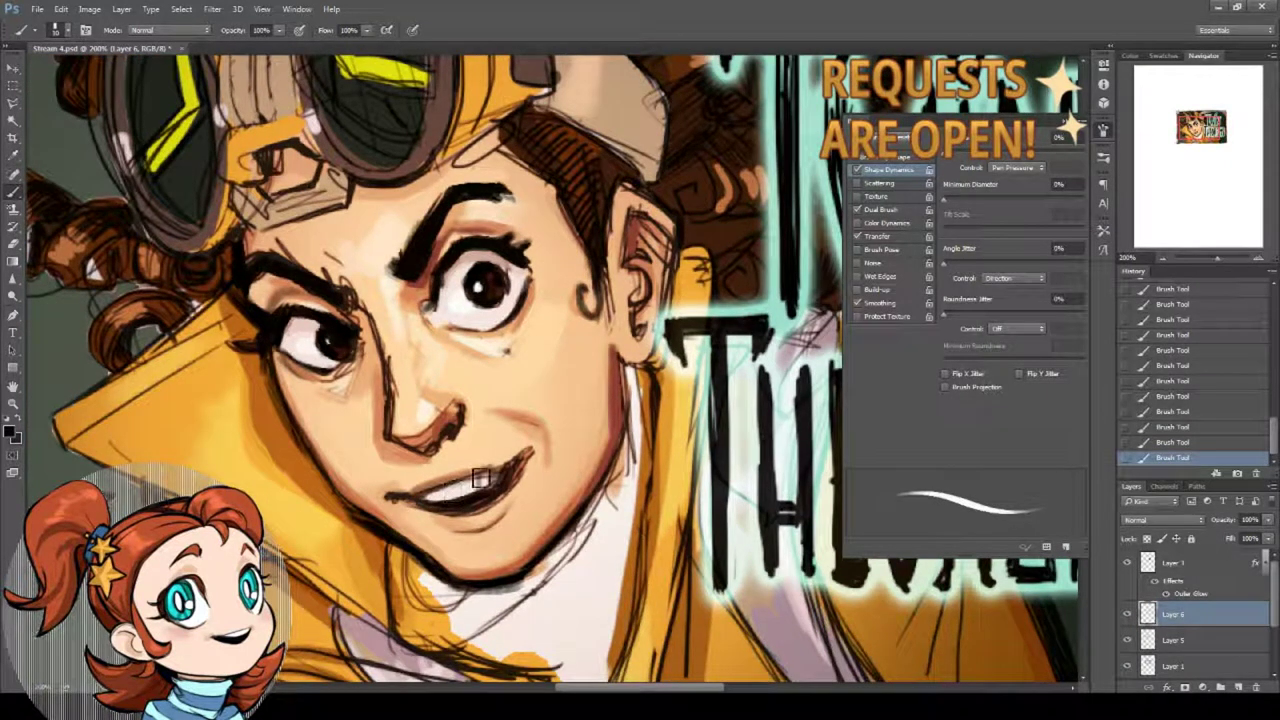
alt+click(617, 421)
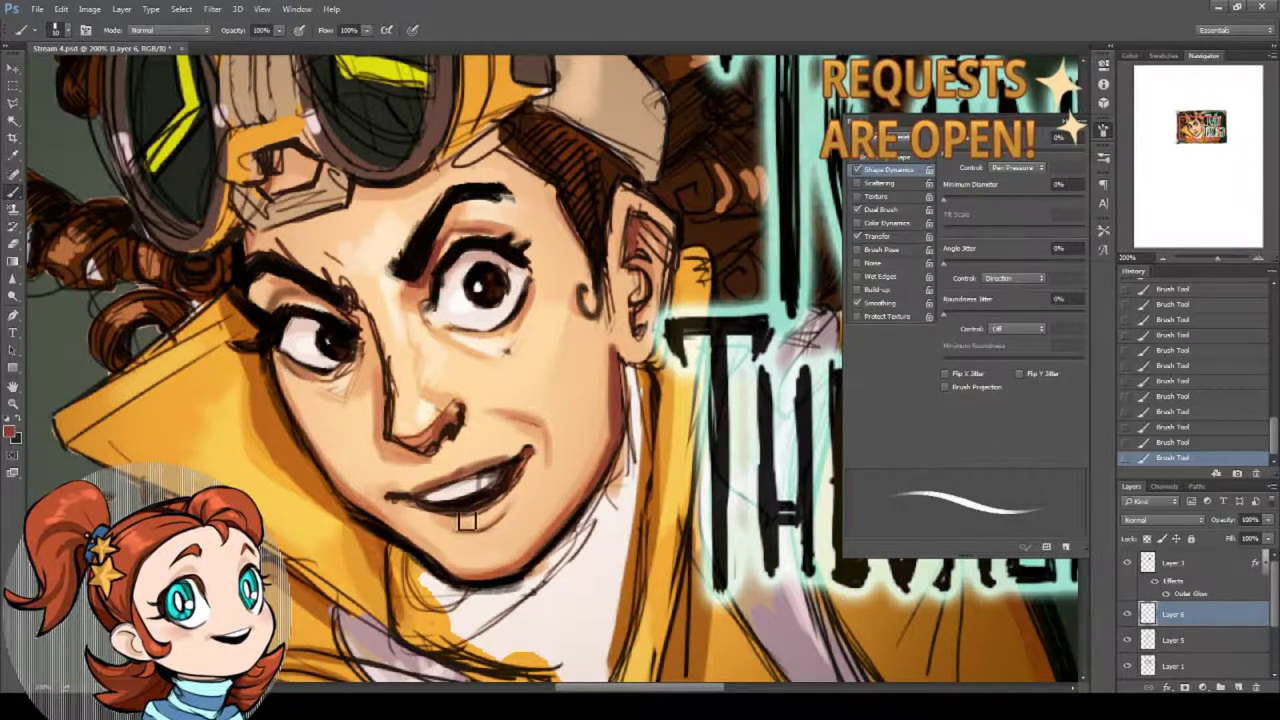
drag(525, 449, 540, 474)
alt+click(482, 486)
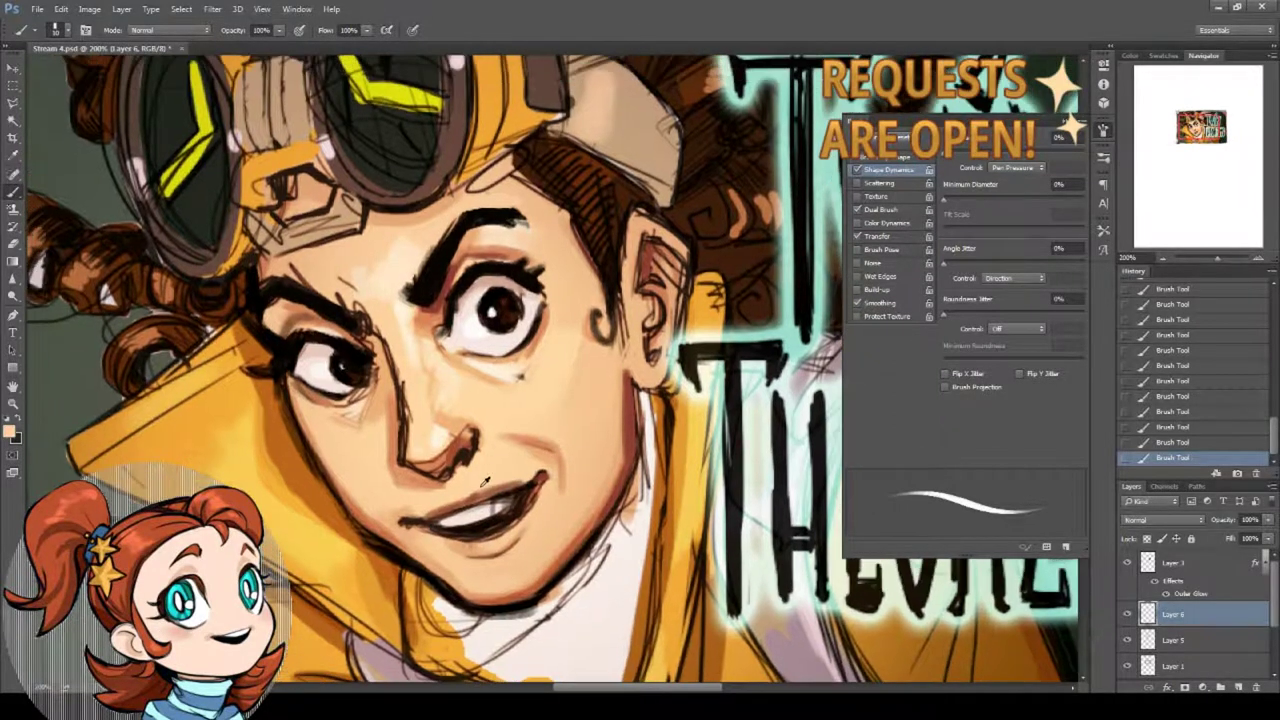
click(1172, 445)
Refine the upper lip line and the raised corner of the mouth with sampled skin and black tones.
alt+click(472, 500)
drag(474, 499, 530, 480)
alt+click(507, 479)
alt+click(530, 474)
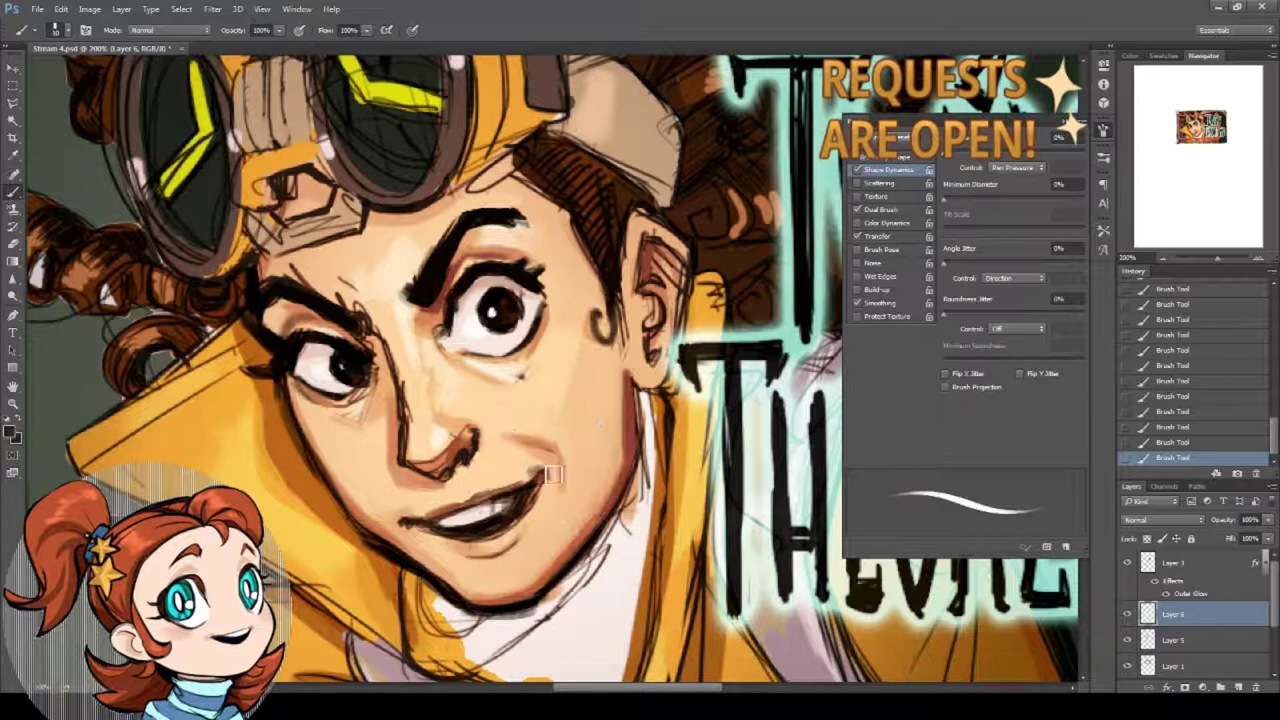
drag(553, 474, 538, 470)
Paint out the stray mark below the wide eye with skin tone and fill the hairline under the goggles with dark brown.
alt+click(541, 368)
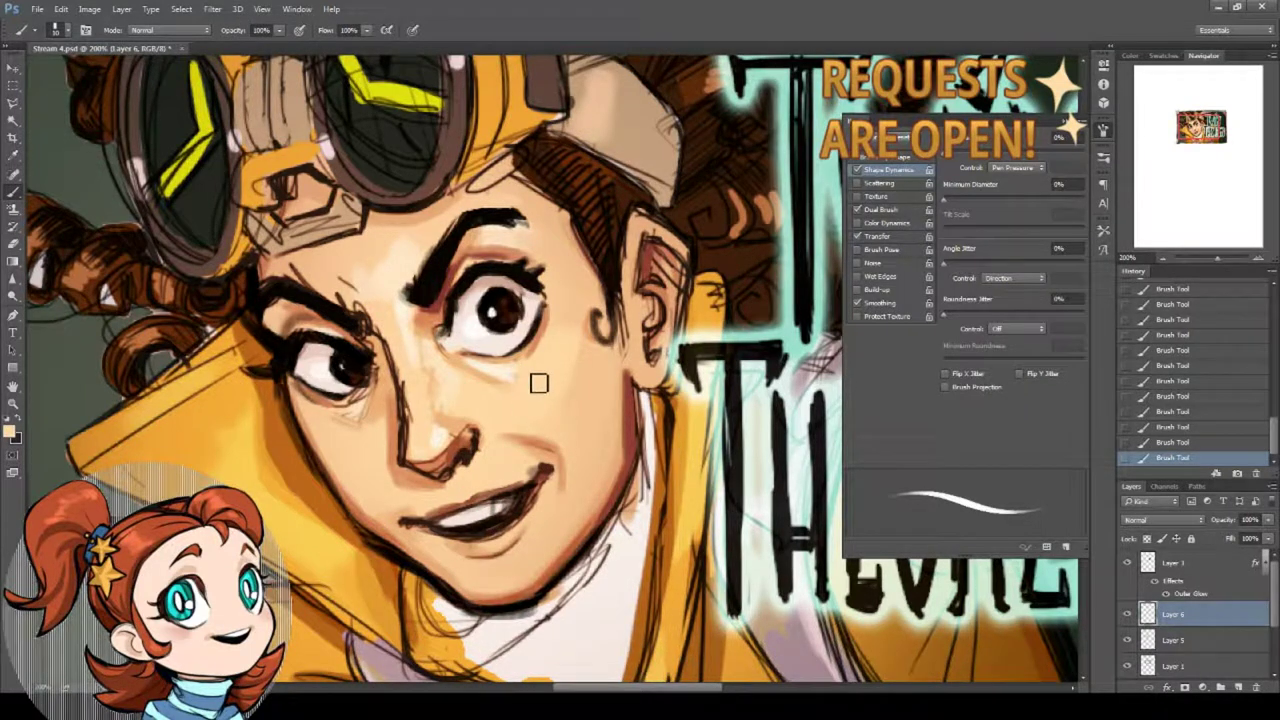
mouse_move(480, 381)
mouse_down()
mouse_move(588, 472)
mouse_move(530, 428)
mouse_move(526, 444)
mouse_up()
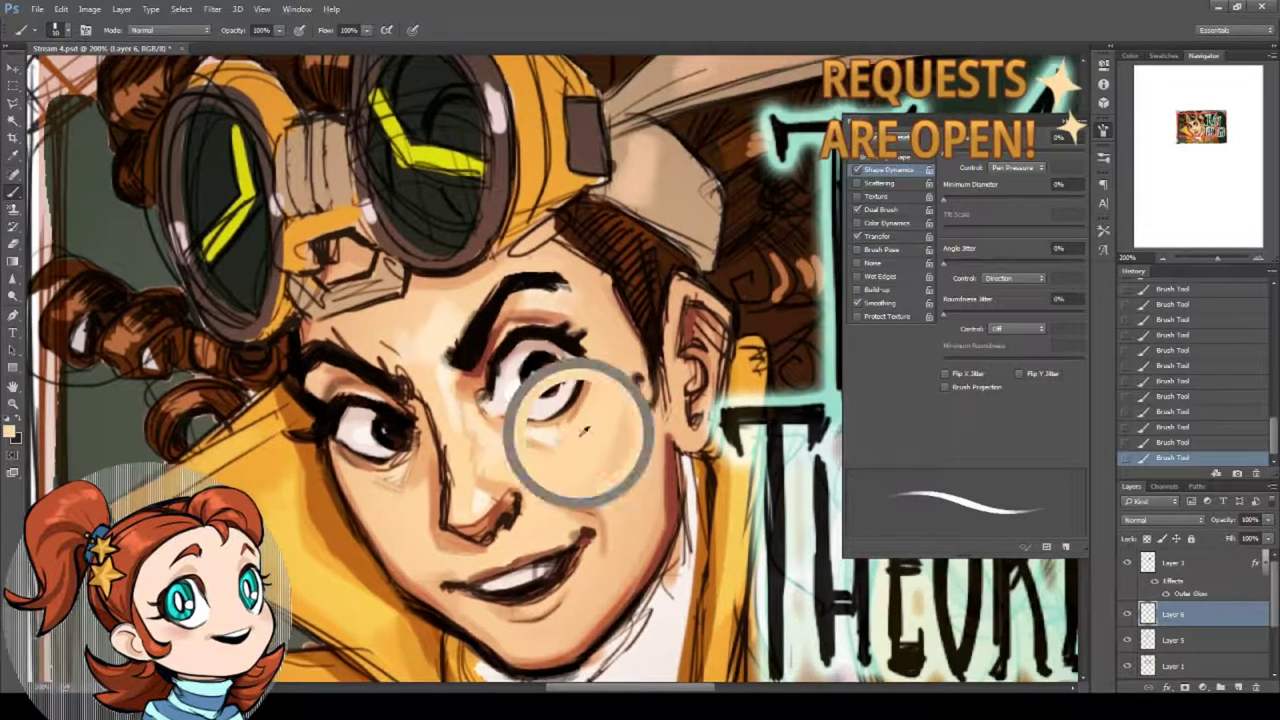
mouse_move(561, 260)
mouse_down()
mouse_move(609, 304)
mouse_move(532, 308)
mouse_up()
alt+click(622, 274)
drag(606, 274, 562, 298)
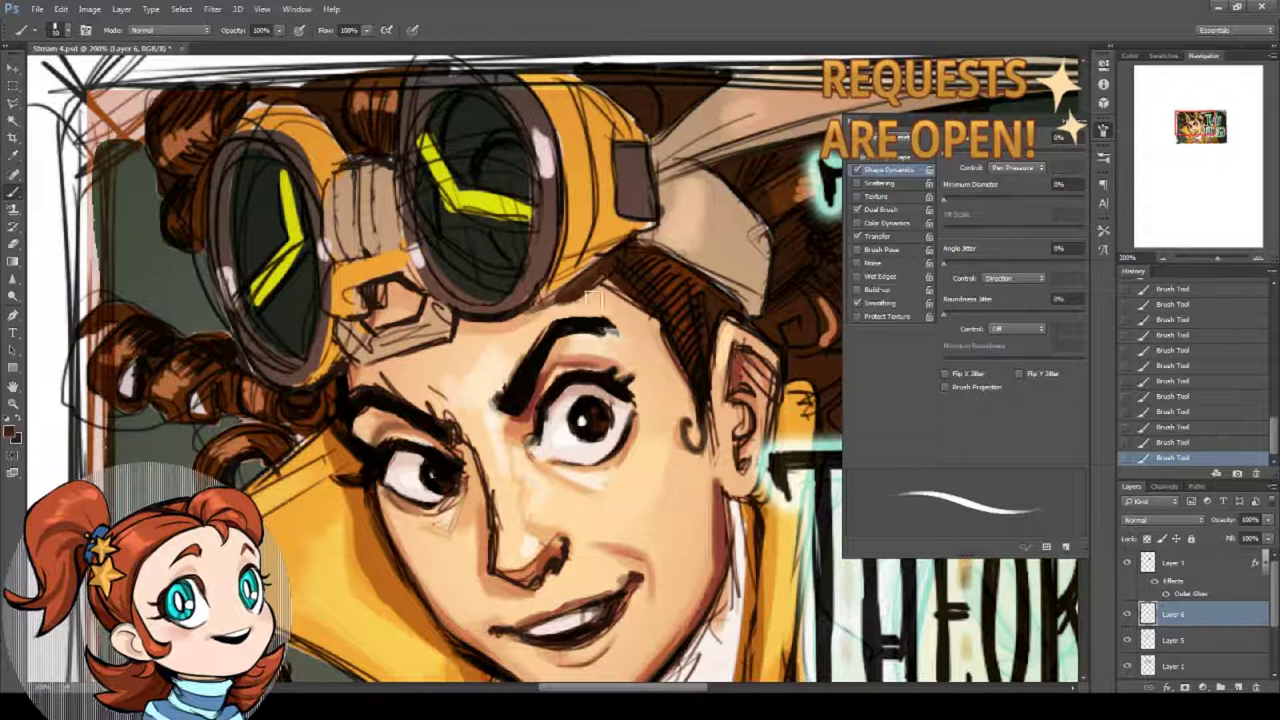
Ink the lower goggle rim and the bridge between the lenses with black and colors sampled from the goggles.
alt+click(285, 390)
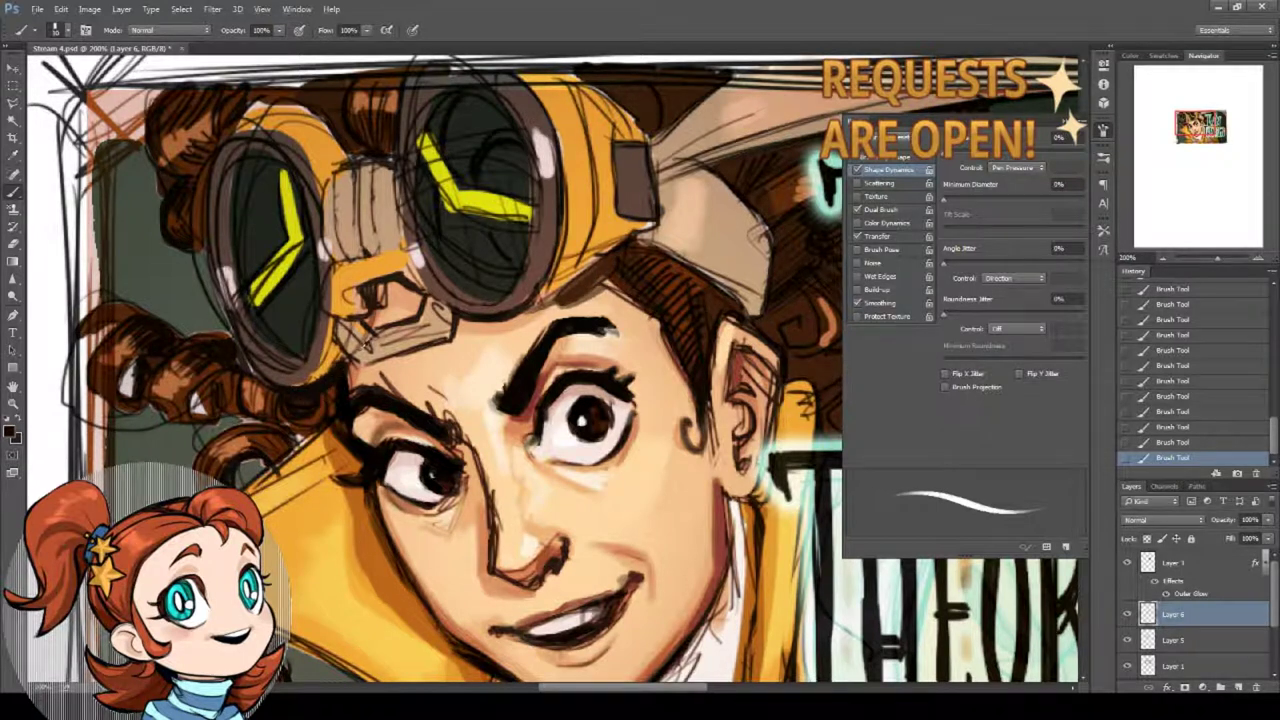
mouse_move(363, 350)
mouse_down()
mouse_move(348, 336)
mouse_move(445, 318)
mouse_move(446, 341)
mouse_up()
alt+click(388, 297)
mouse_move(352, 316)
mouse_down()
mouse_move(426, 290)
mouse_move(370, 296)
mouse_move(426, 272)
mouse_up()
alt+click(408, 301)
mouse_move(392, 226)
mouse_down()
mouse_move(444, 298)
mouse_move(432, 256)
mouse_up()
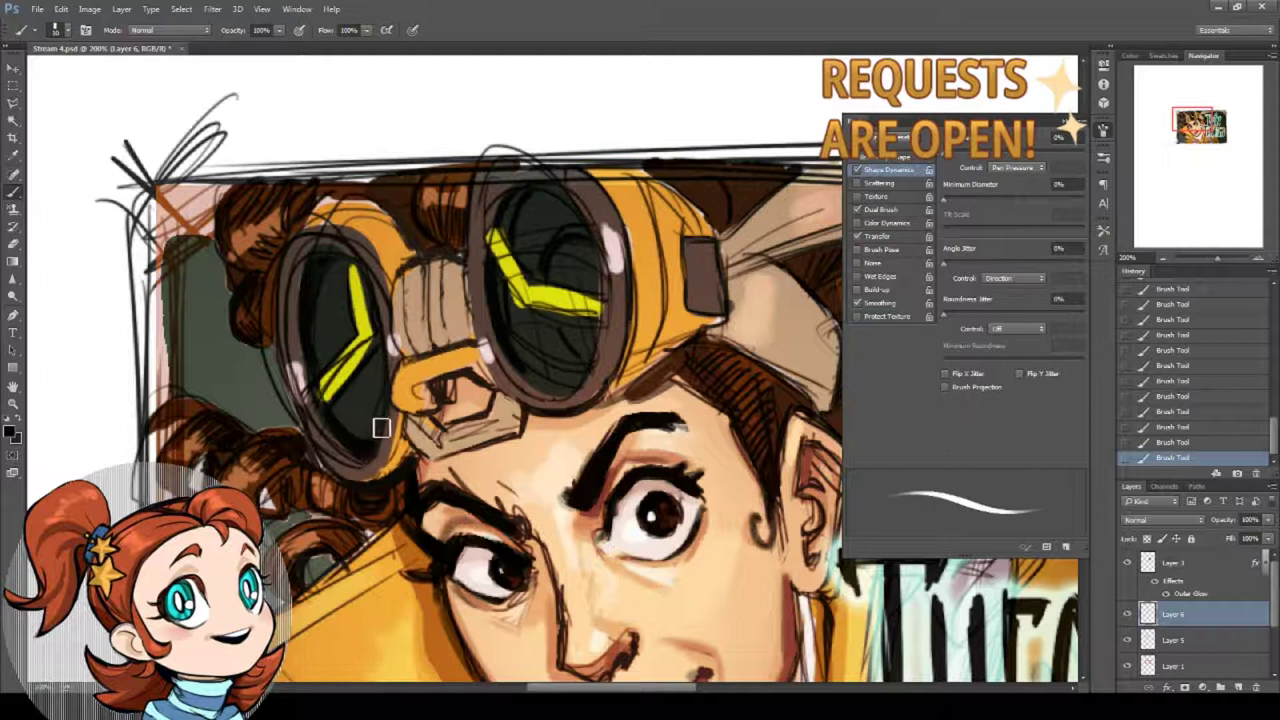
Clean up the goggle lenses and touch up their yellow marks with sampled dark and yellow tones.
drag(467, 367, 441, 385)
alt+click(492, 306)
drag(474, 263, 562, 328)
drag(347, 355, 312, 392)
drag(397, 443, 315, 301)
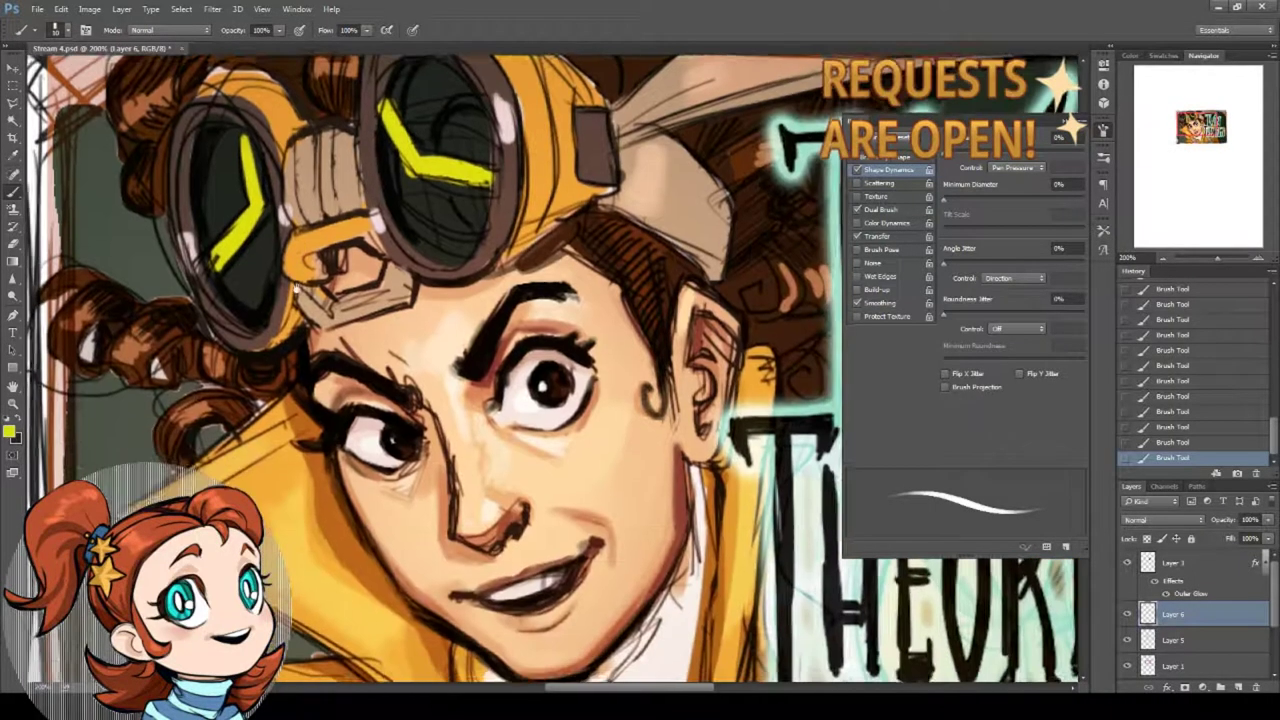
Show the whole artwork at 100% and save the document.
double_click(13, 403)
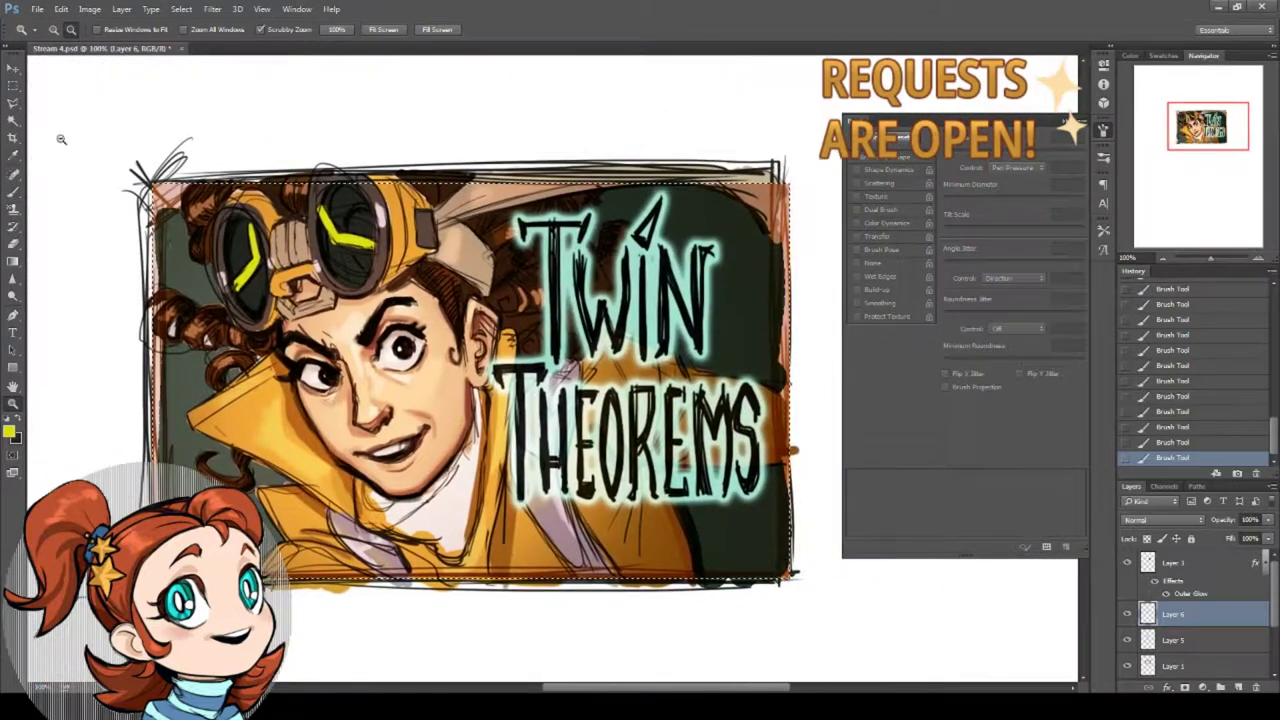
click(37, 9)
click(62, 144)
Sample the dark background color and paint shadows over the left background on Layer 4 with a 114 px textured brush.
key(i)
click(752, 315)
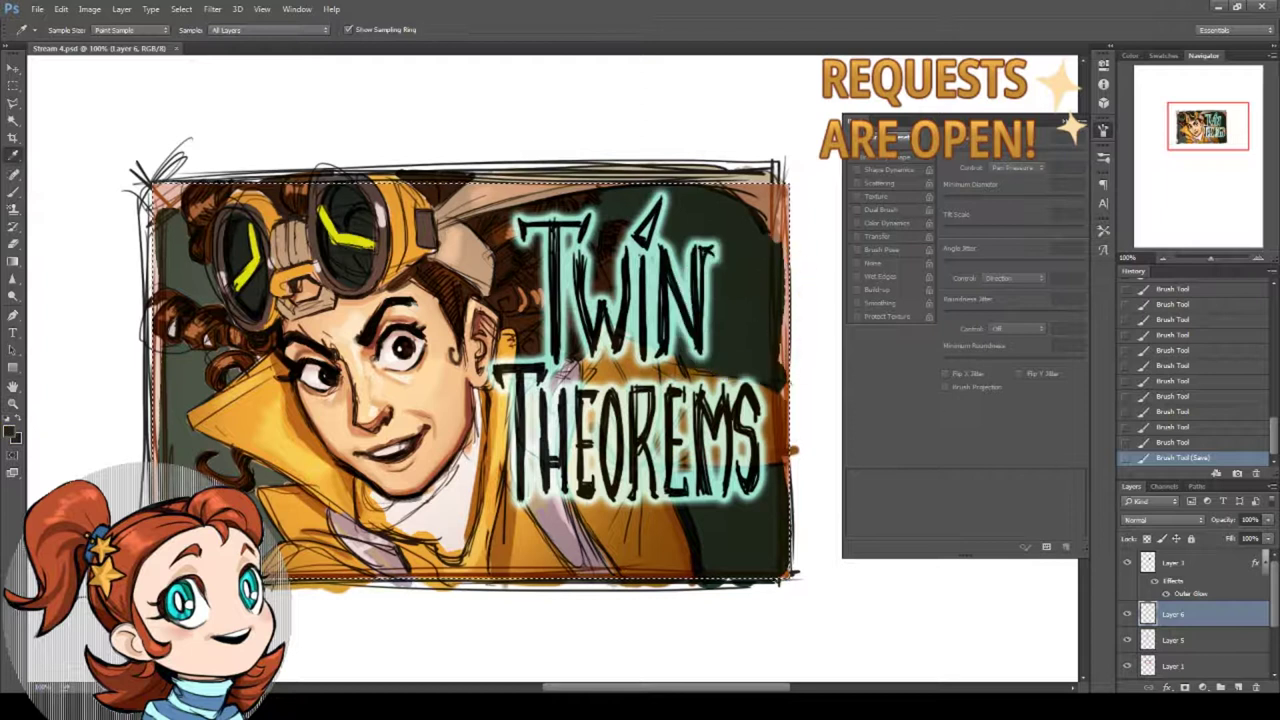
drag(1274, 596, 1274, 642)
click(1172, 642)
click(1127, 641)
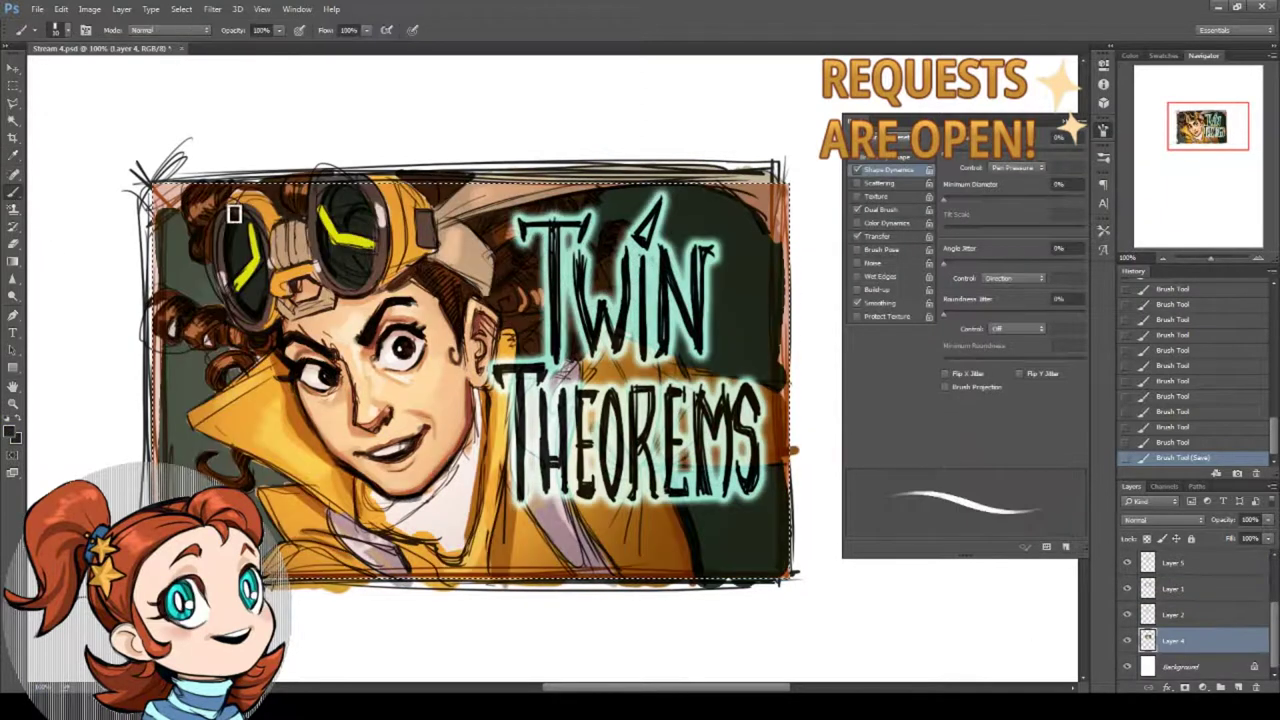
right_click(392, 332)
click(430, 420)
key(Return)
drag(200, 354, 197, 412)
drag(184, 350, 168, 430)
drag(160, 340, 159, 435)
mouse_move(185, 205)
mouse_down()
mouse_move(190, 255)
mouse_move(164, 245)
mouse_up()
Darken the right edge of the background behind the title and add more dark strokes along the left edge.
drag(783, 412, 784, 340)
mouse_move(784, 402)
mouse_down()
mouse_move(787, 262)
mouse_move(787, 346)
mouse_up()
drag(785, 262, 790, 444)
drag(843, 306, 786, 308)
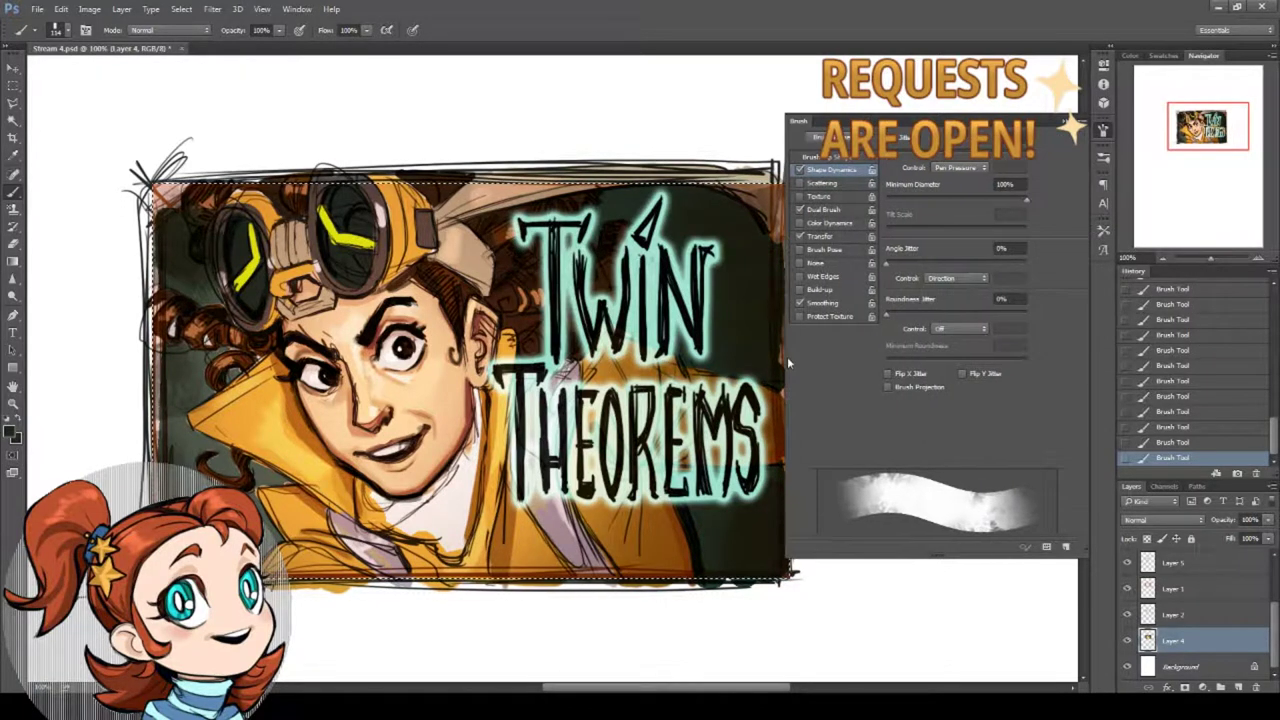
drag(785, 358, 908, 357)
mouse_move(787, 388)
mouse_down()
mouse_move(786, 262)
mouse_move(787, 436)
mouse_move(788, 409)
mouse_up()
drag(182, 340, 182, 430)
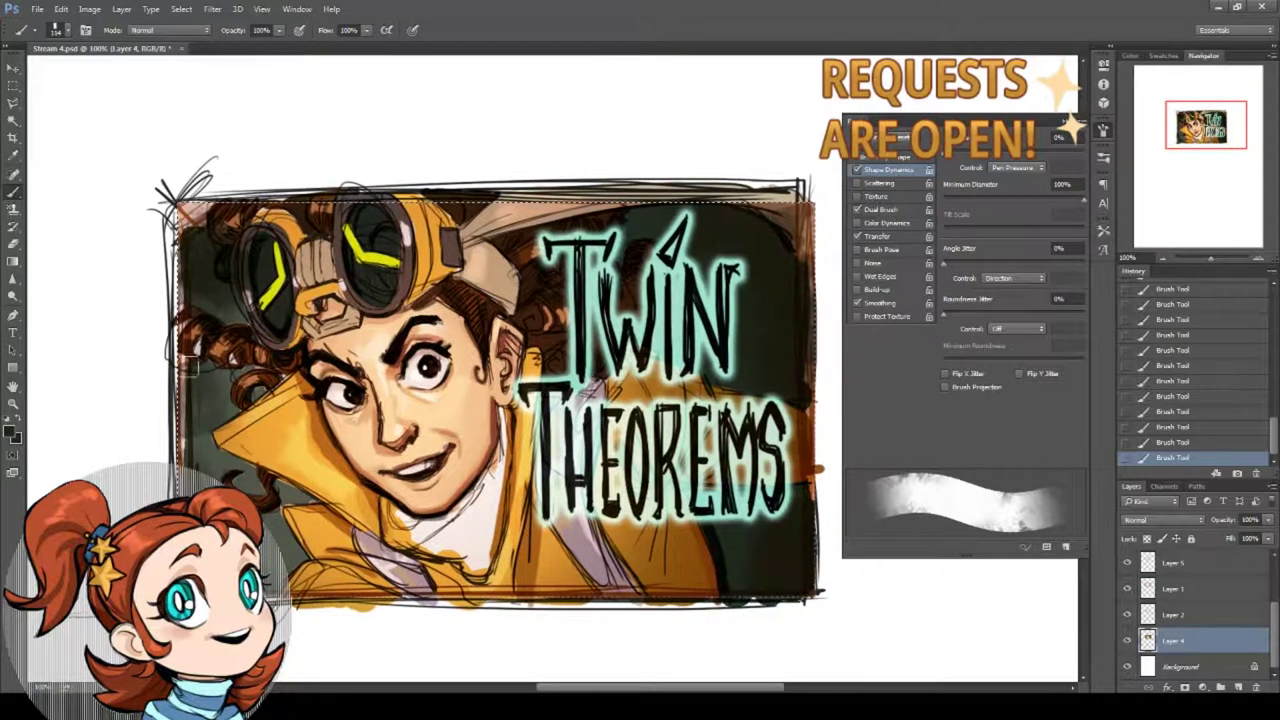
mouse_move(190, 364)
mouse_down()
mouse_move(178, 430)
mouse_move(216, 378)
mouse_up()
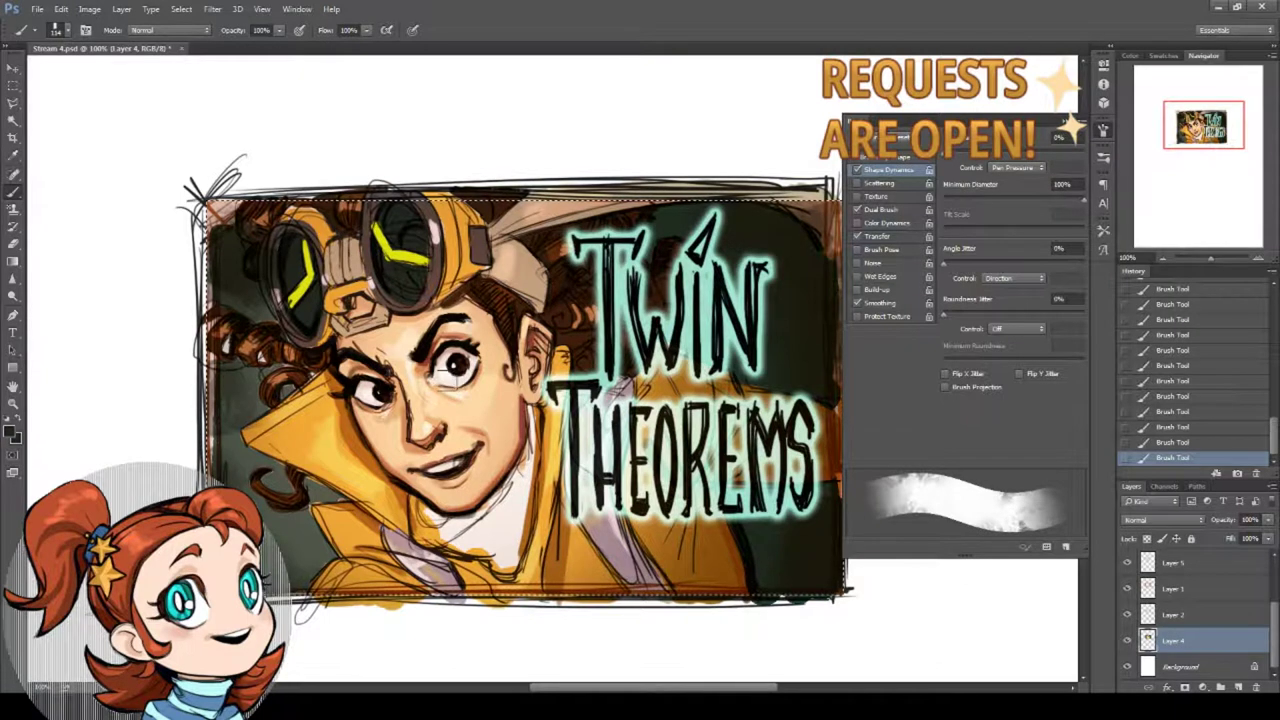
Reduce the brush size, deselect the frame selection, close the brush settings and save the document.
right_click(643, 530)
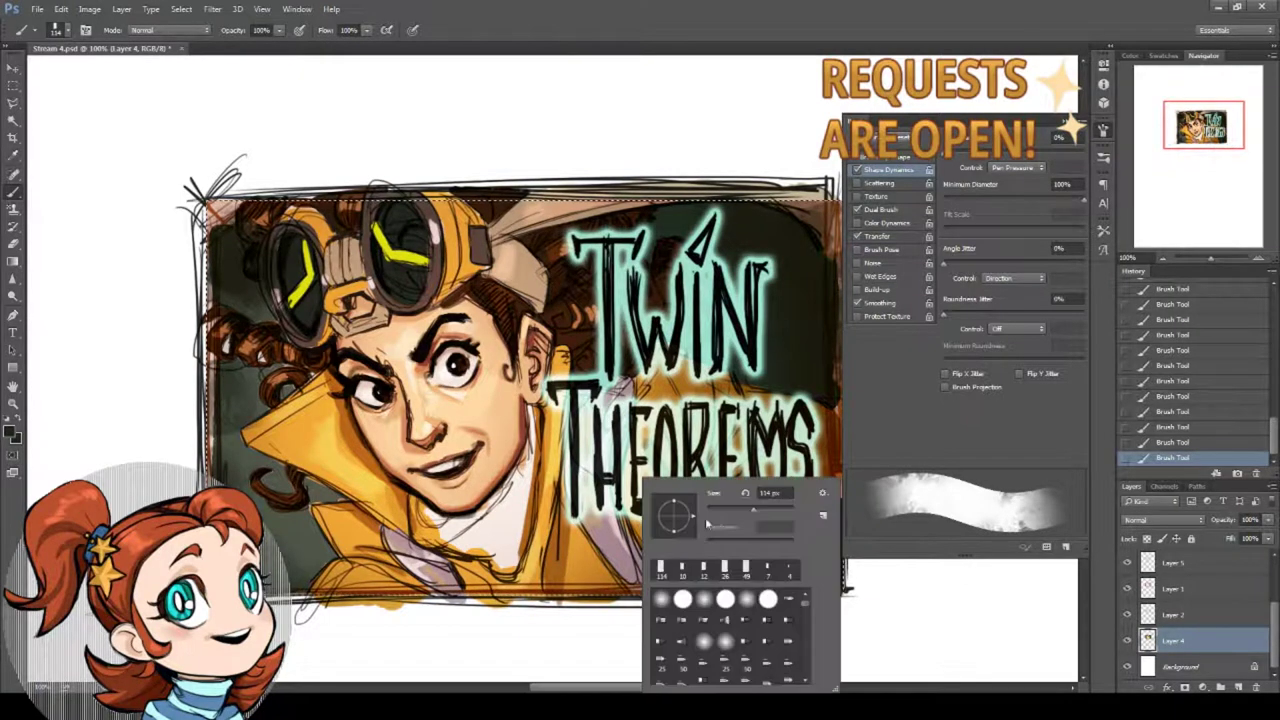
click(729, 509)
click(12, 104)
right_click(134, 258)
click(161, 266)
drag(400, 300, 371, 294)
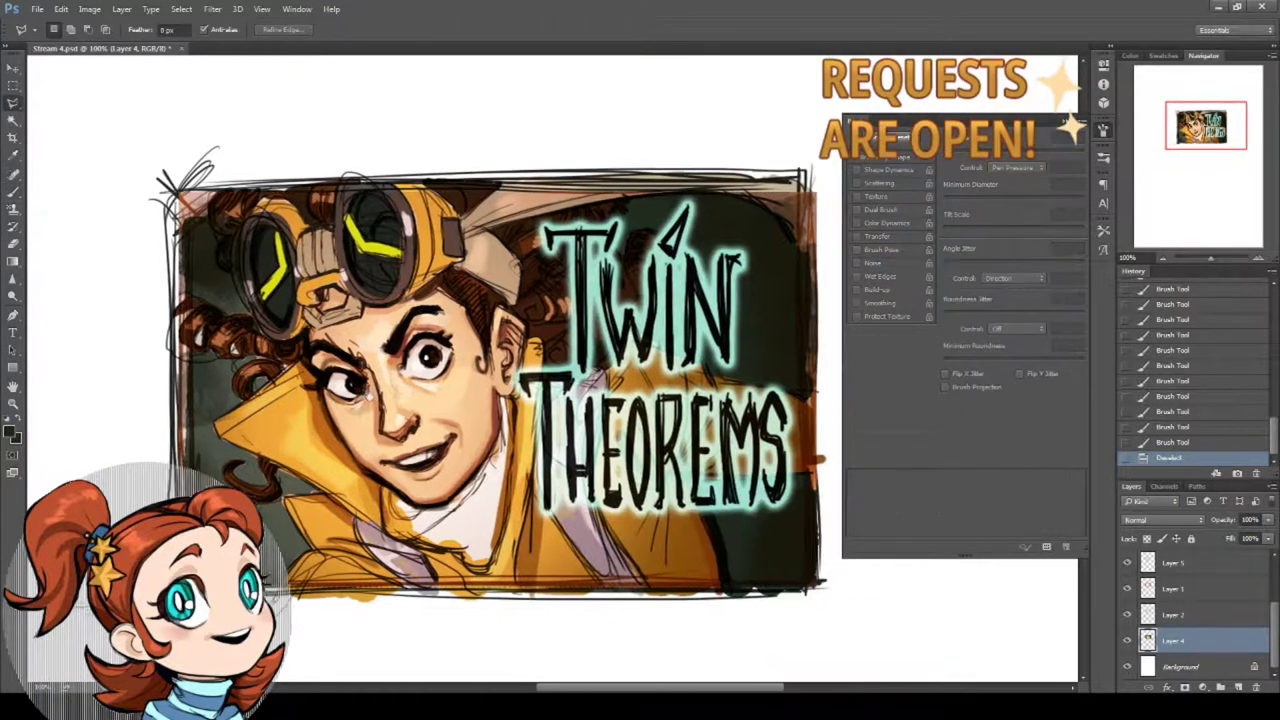
click(1103, 130)
click(37, 9)
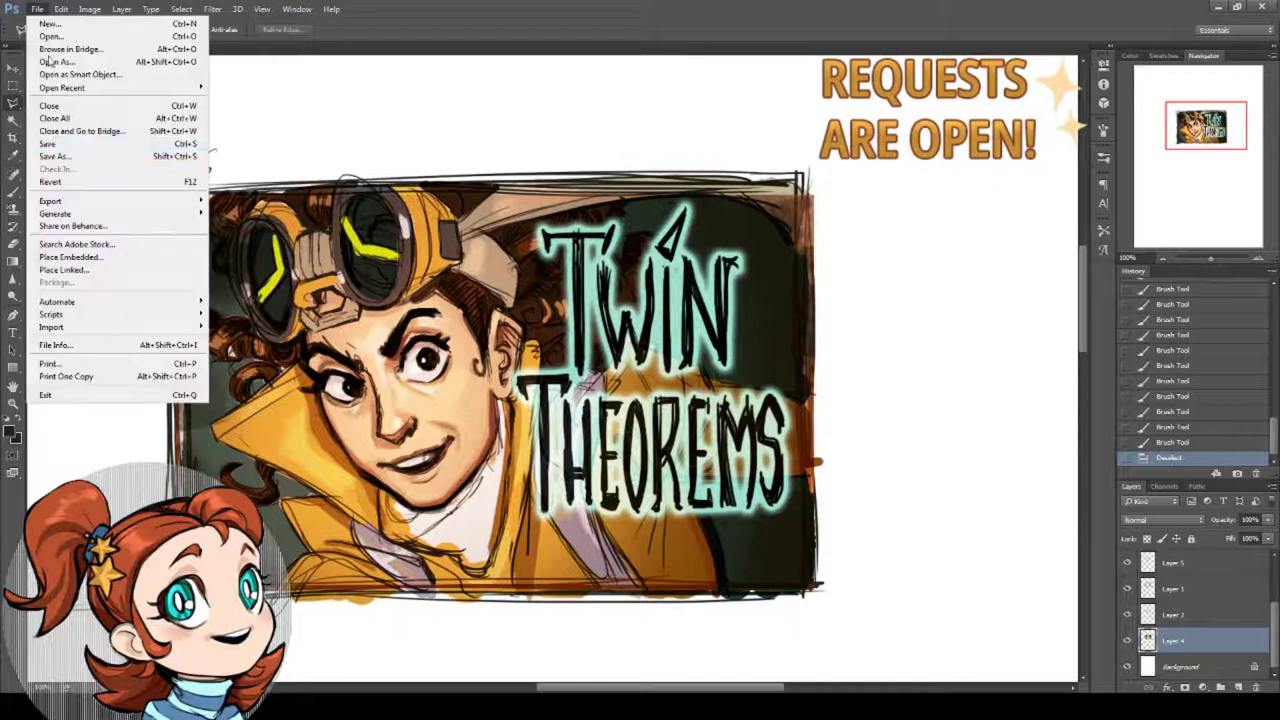
click(60, 144)
drag(535, 398, 547, 408)
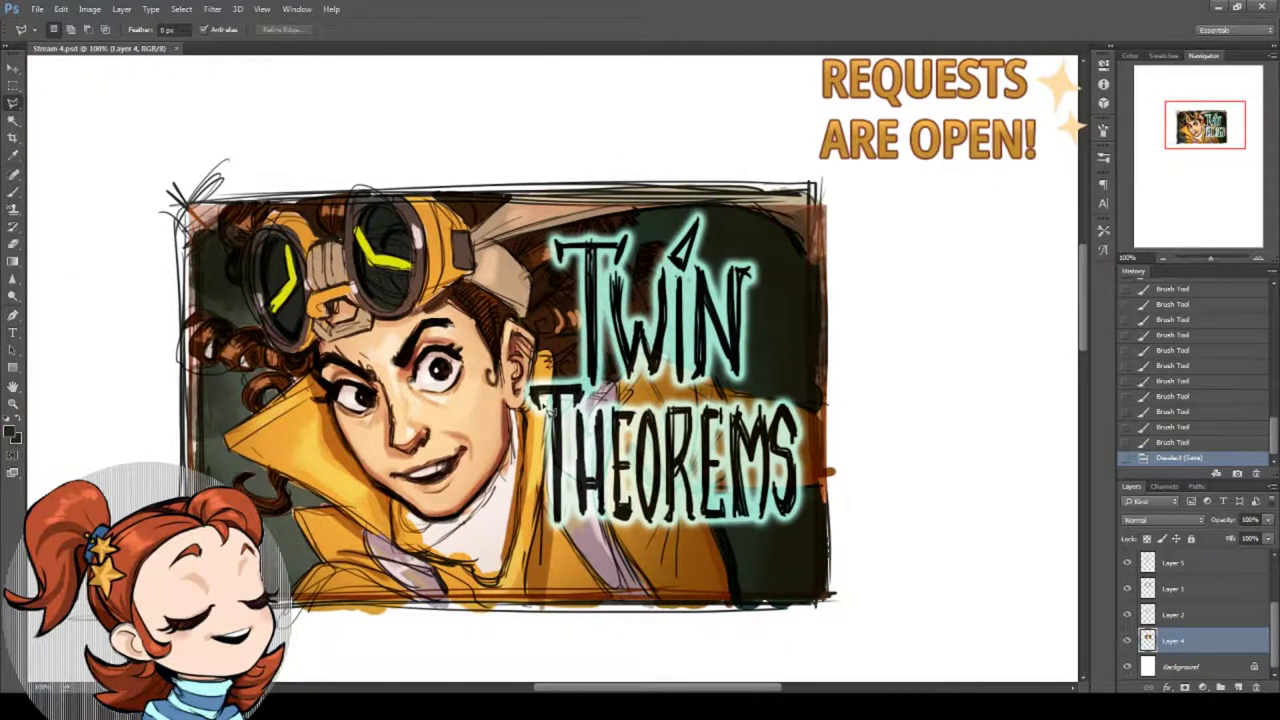
Toggle the visibility of Layer 4 and Layer 2 to check what each contributes to the artwork.
click(1127, 640)
click(1127, 640)
click(1130, 615)
click(1130, 615)
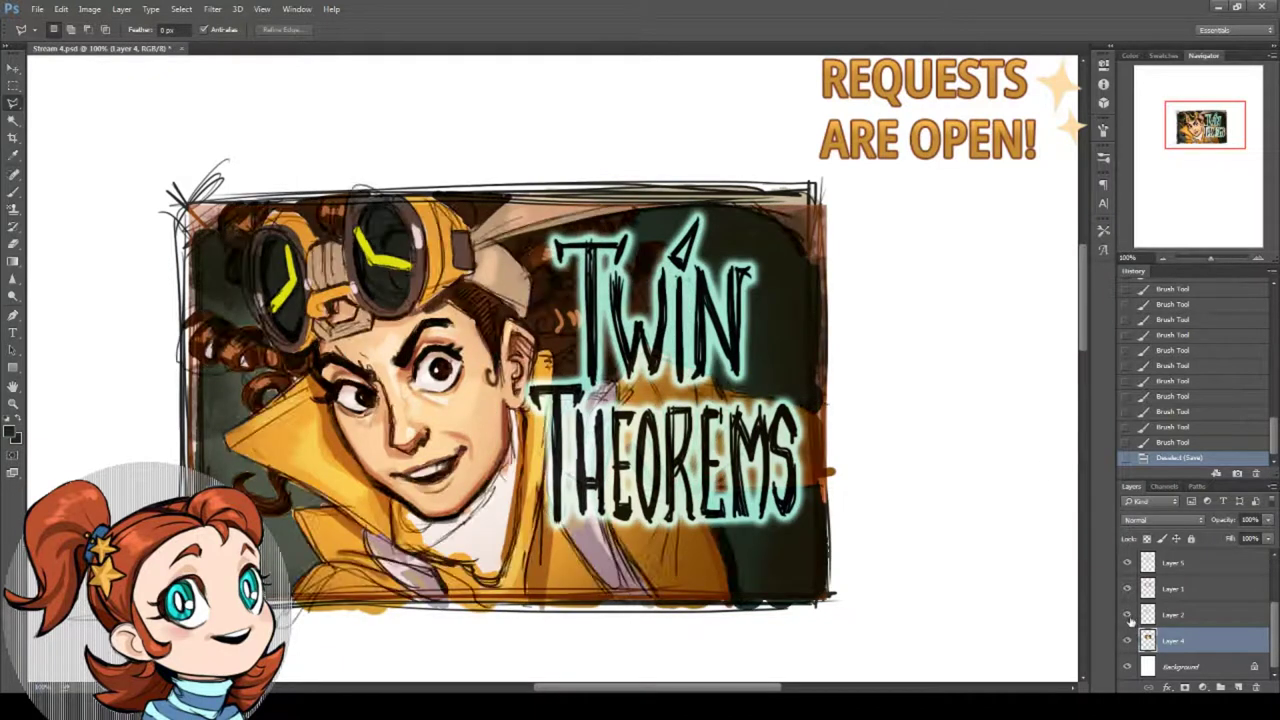
click(1130, 615)
click(1130, 615)
Switch to the Brush tool and choose a hard round tapered brush preset for close work on the face.
click(13, 404)
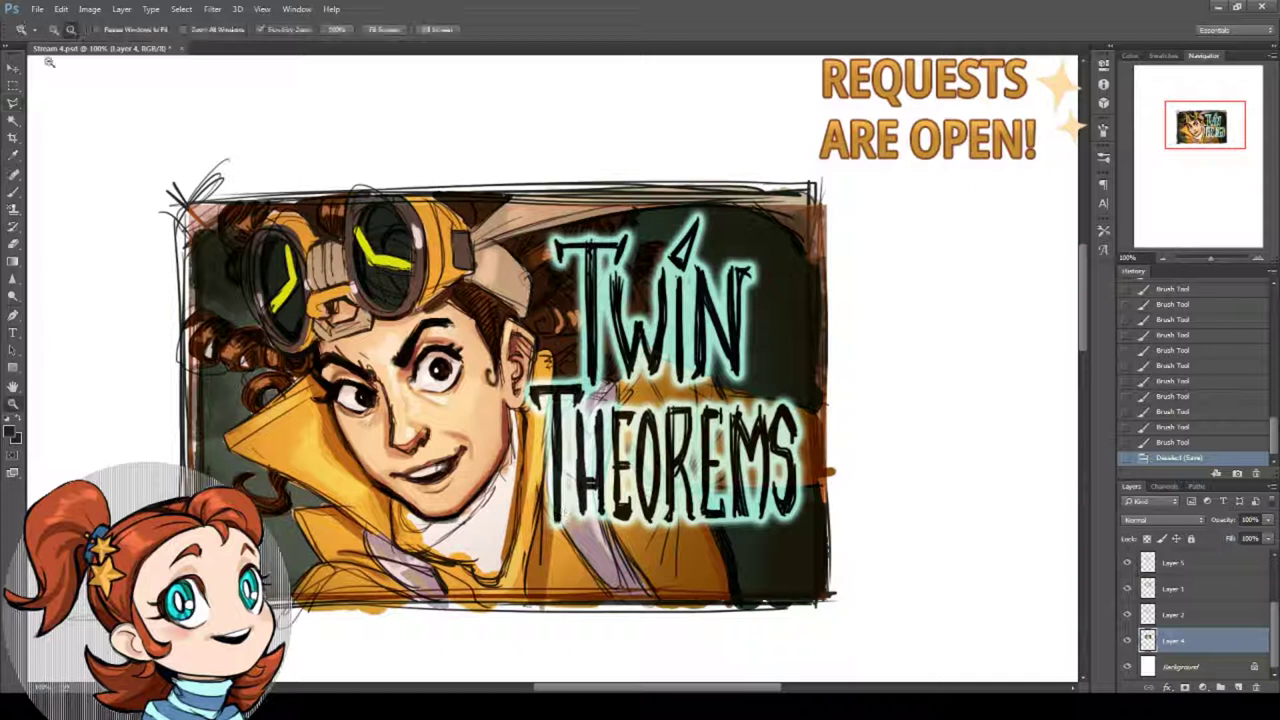
click(54, 30)
click(430, 385)
click(13, 192)
click(1103, 157)
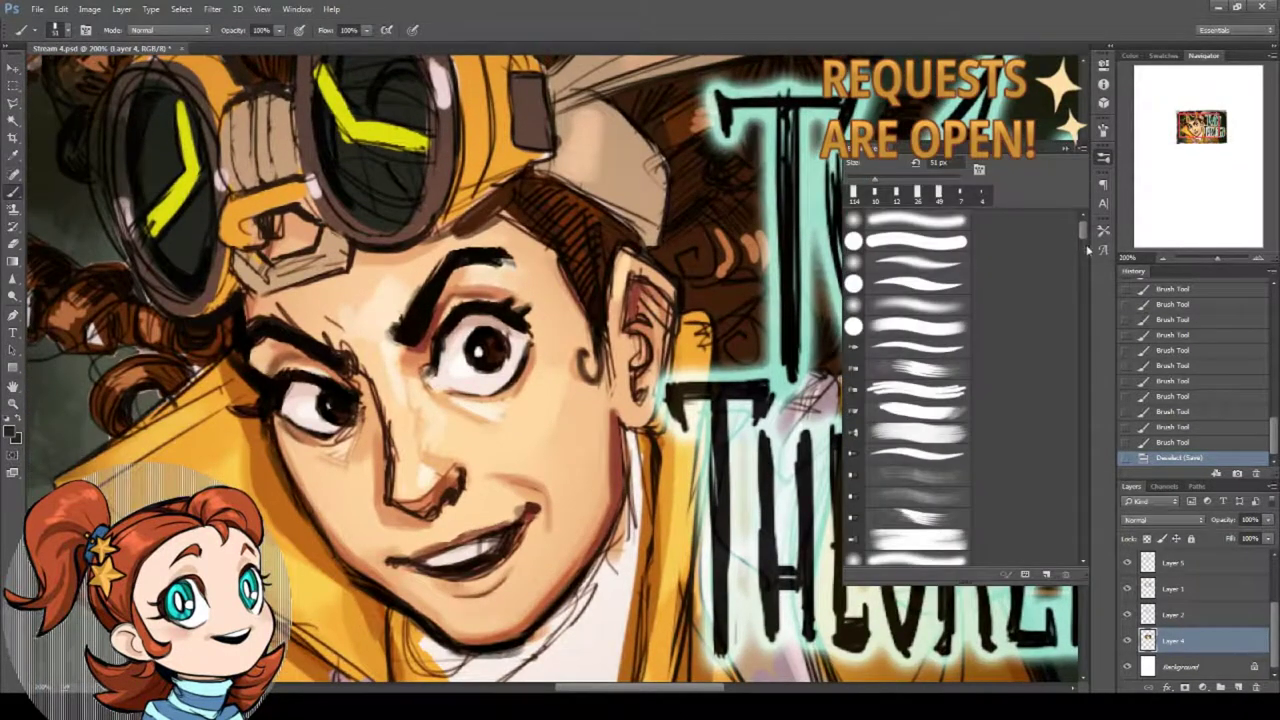
Toggle Layer 6 on and off repeatedly to compare the face with and without the latest paint corrections.
scroll(1134, 614, up, 3)
click(1128, 614)
click(1128, 614)
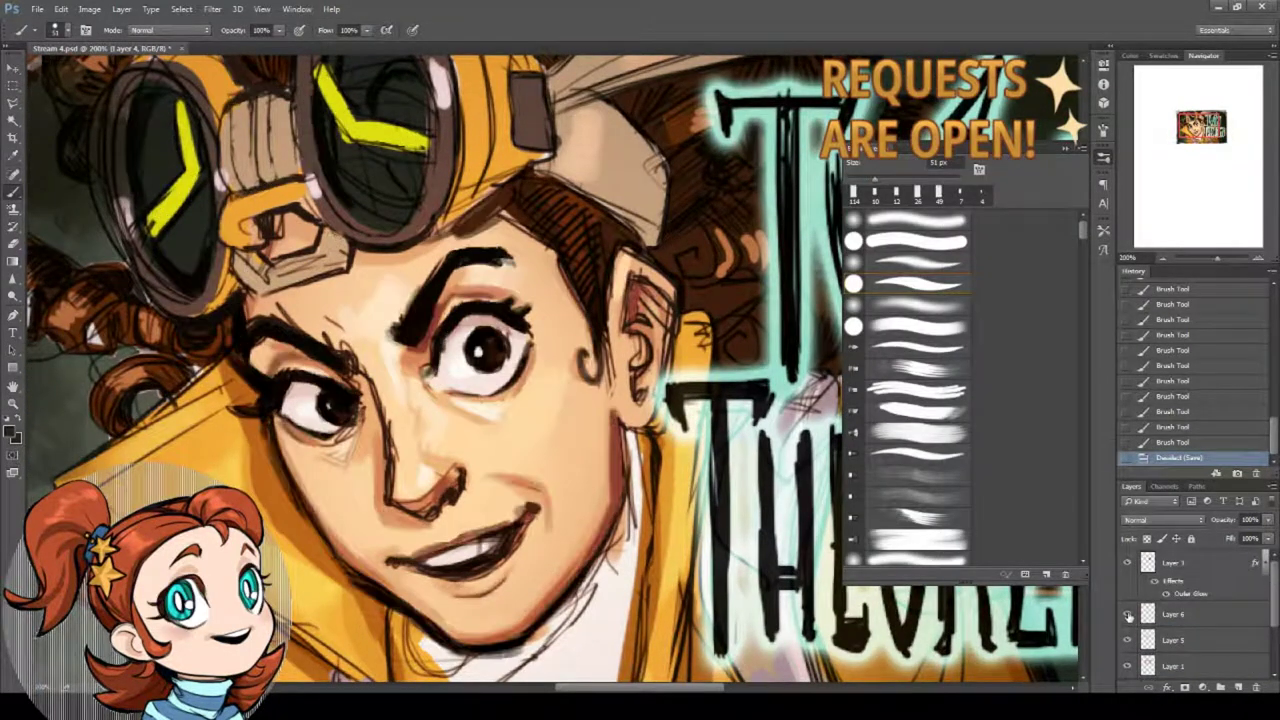
click(1128, 615)
click(1128, 615)
click(1128, 615)
click(1129, 618)
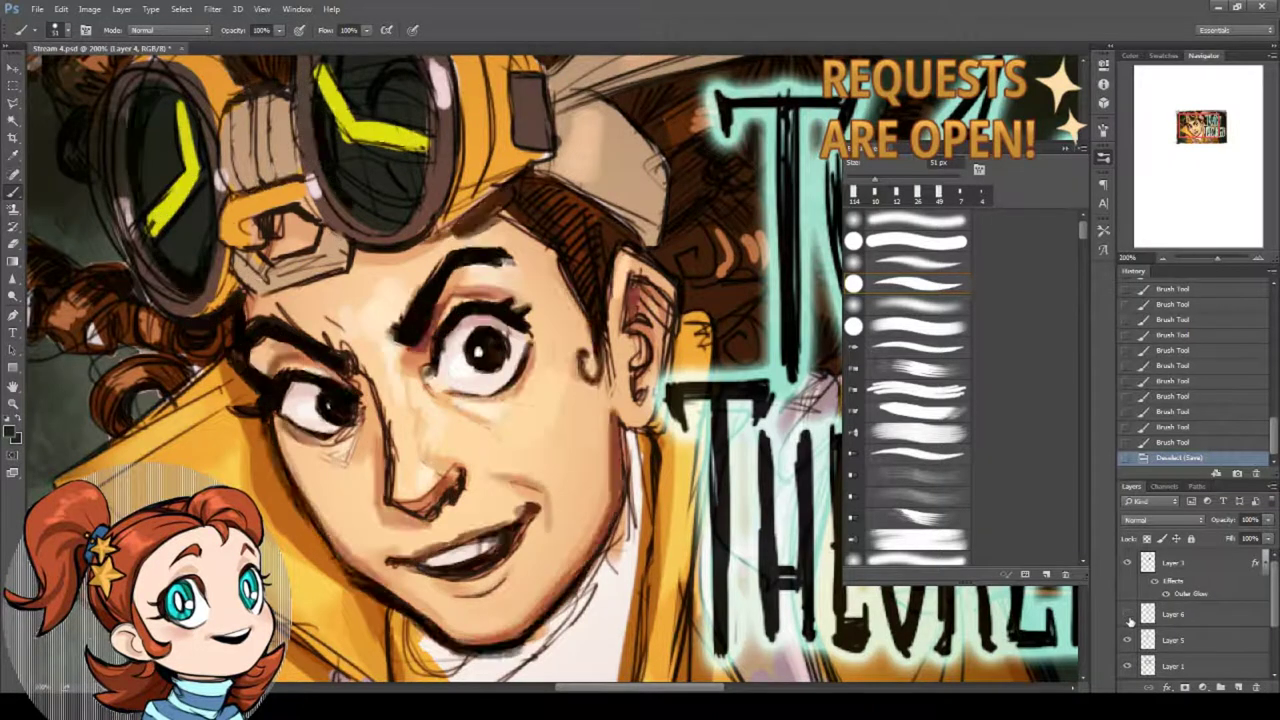
click(1128, 615)
click(1128, 615)
click(1128, 615)
click(1128, 615)
Rework the lower lid of the wide eye on Layer 6 with a 7 px brush and sampled skin tones.
click(1179, 618)
right_click(572, 398)
click(641, 435)
alt+click(474, 401)
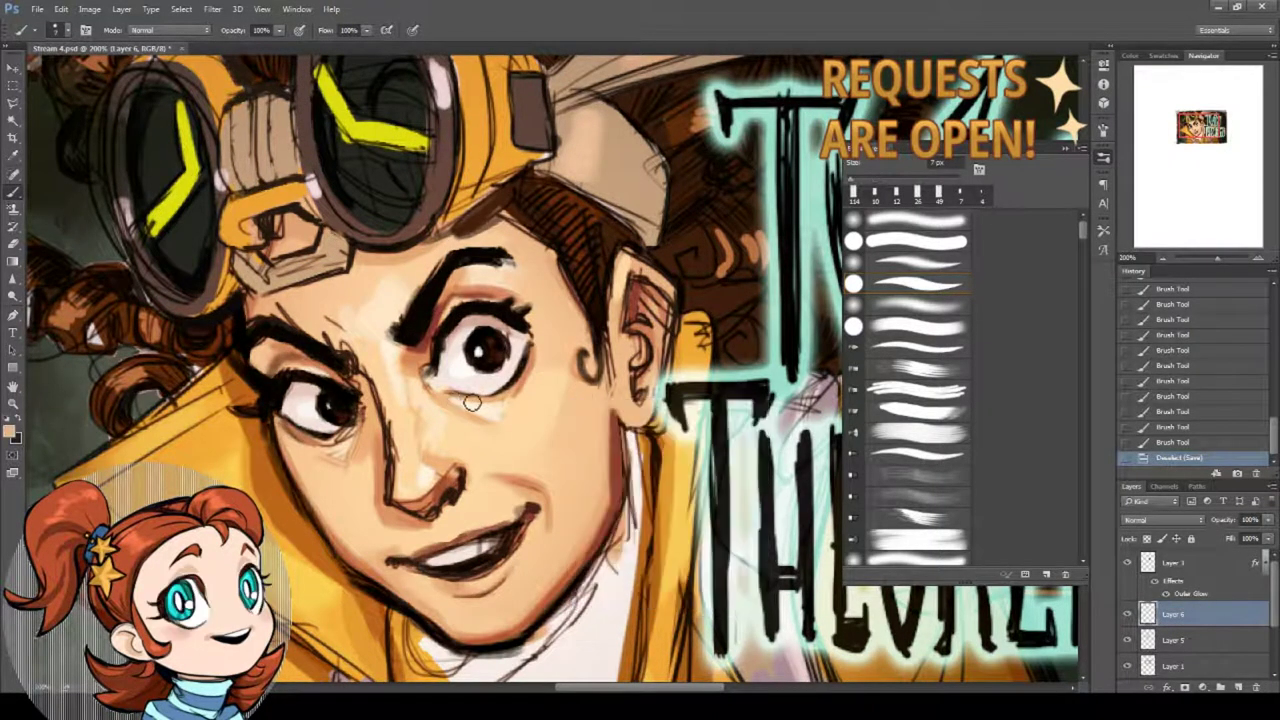
drag(472, 402, 496, 398)
drag(478, 399, 522, 378)
mouse_move(512, 387)
mouse_down()
mouse_move(528, 362)
mouse_move(516, 382)
mouse_up()
mouse_move(524, 352)
mouse_down()
mouse_move(518, 386)
mouse_move(469, 399)
mouse_up()
mouse_move(465, 398)
mouse_down()
mouse_move(505, 397)
mouse_move(518, 382)
mouse_up()
alt+click(526, 378)
mouse_move(513, 387)
mouse_down()
mouse_move(486, 400)
mouse_move(506, 392)
mouse_up()
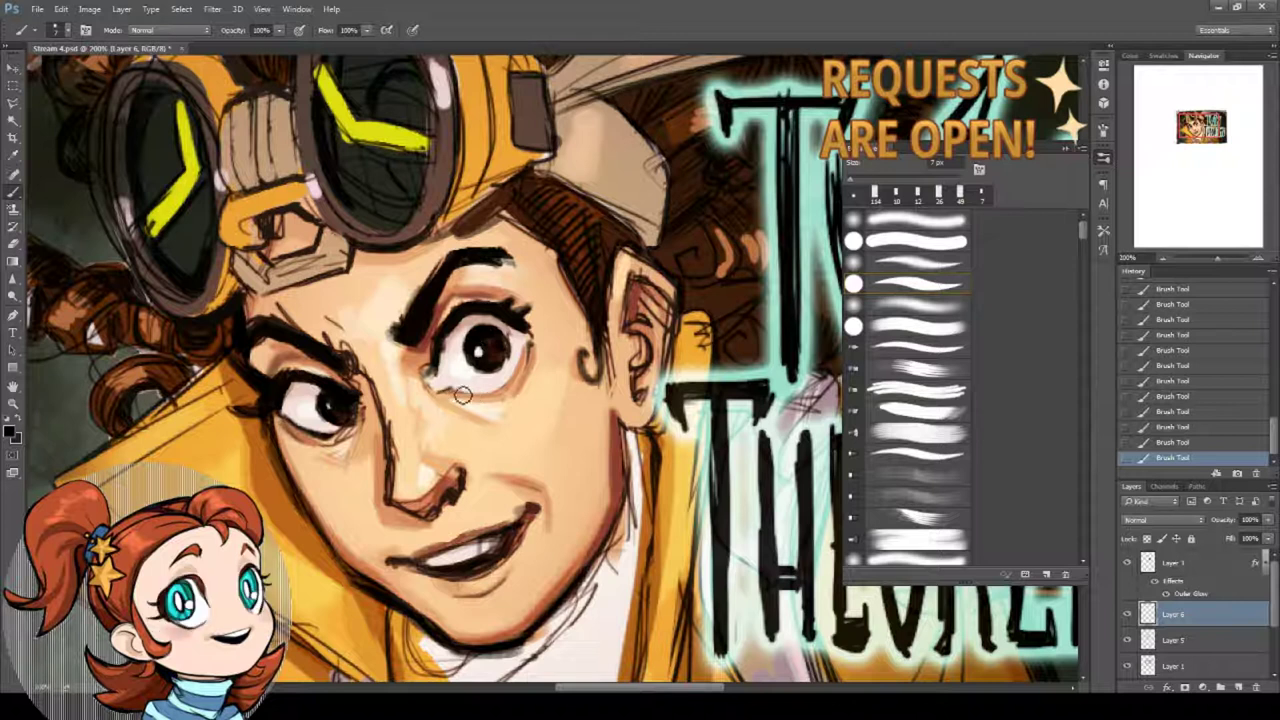
Clean the wide eye's white and lower lid line with sampled white, brown and skin tones.
alt+click(476, 374)
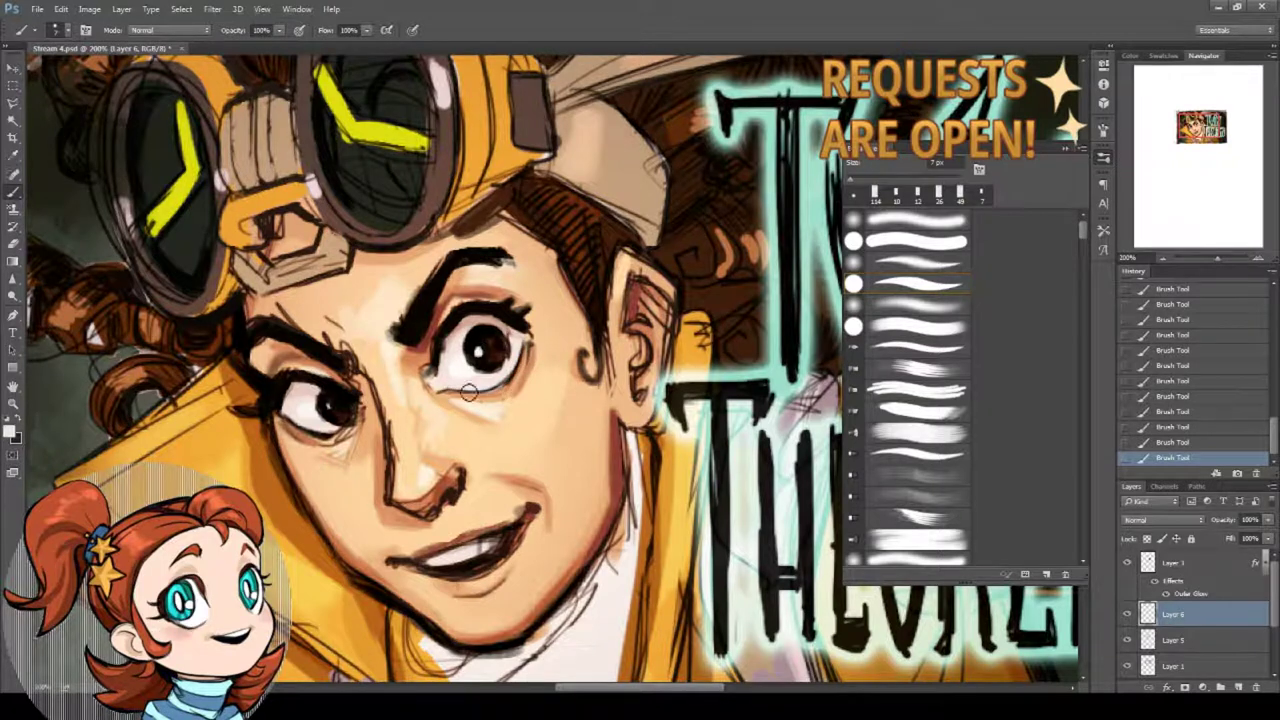
alt+click(446, 388)
drag(447, 388, 520, 425)
alt+click(469, 397)
alt+click(546, 400)
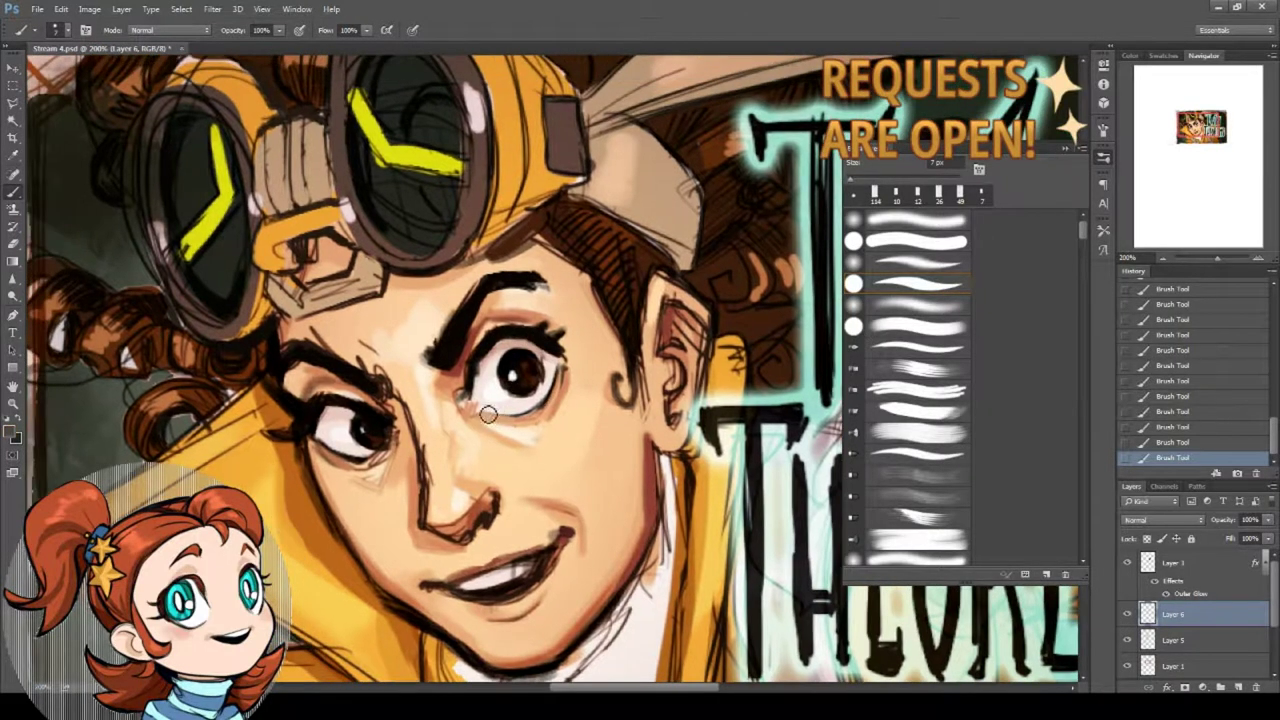
Blend the skin beneath the wide eye's lower lid with sampled tan and light skin tones.
alt+click(550, 397)
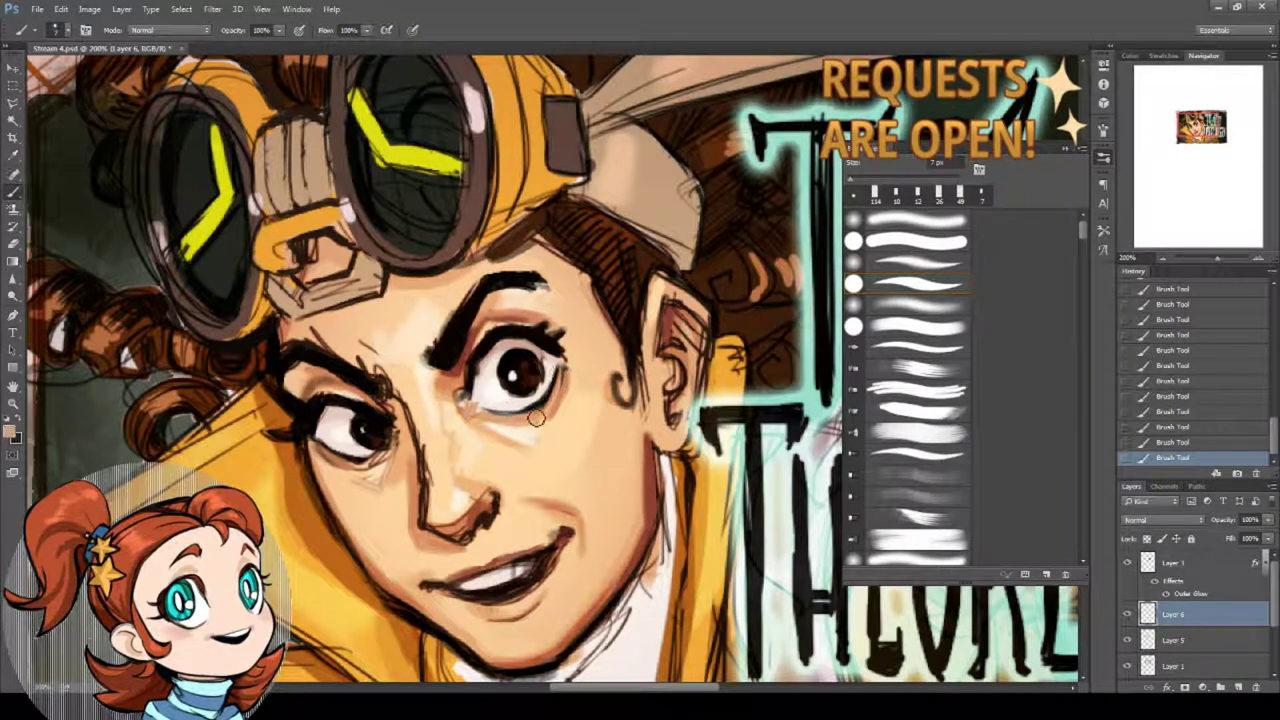
alt+click(548, 407)
alt+click(558, 429)
drag(502, 426, 538, 432)
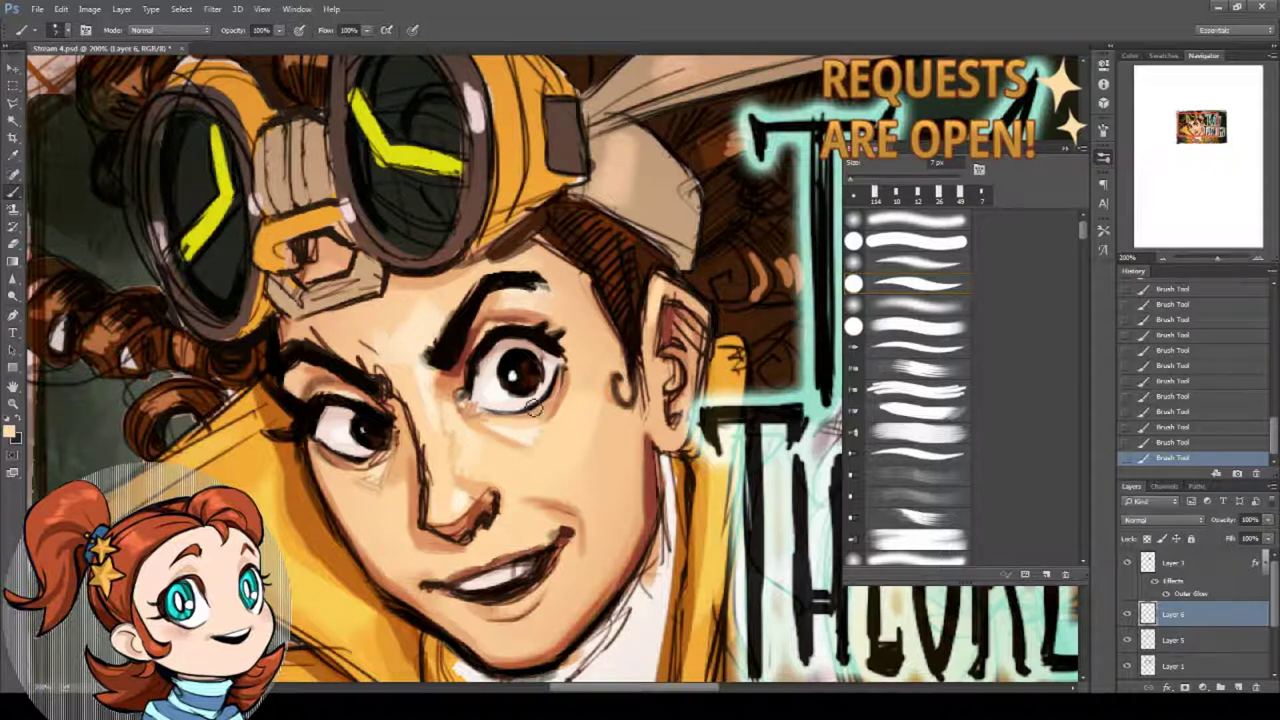
Ink the wide eye's outer upper lashes and touch up the narrowed eye's pupil with sampled black.
alt+click(480, 388)
drag(546, 335, 559, 319)
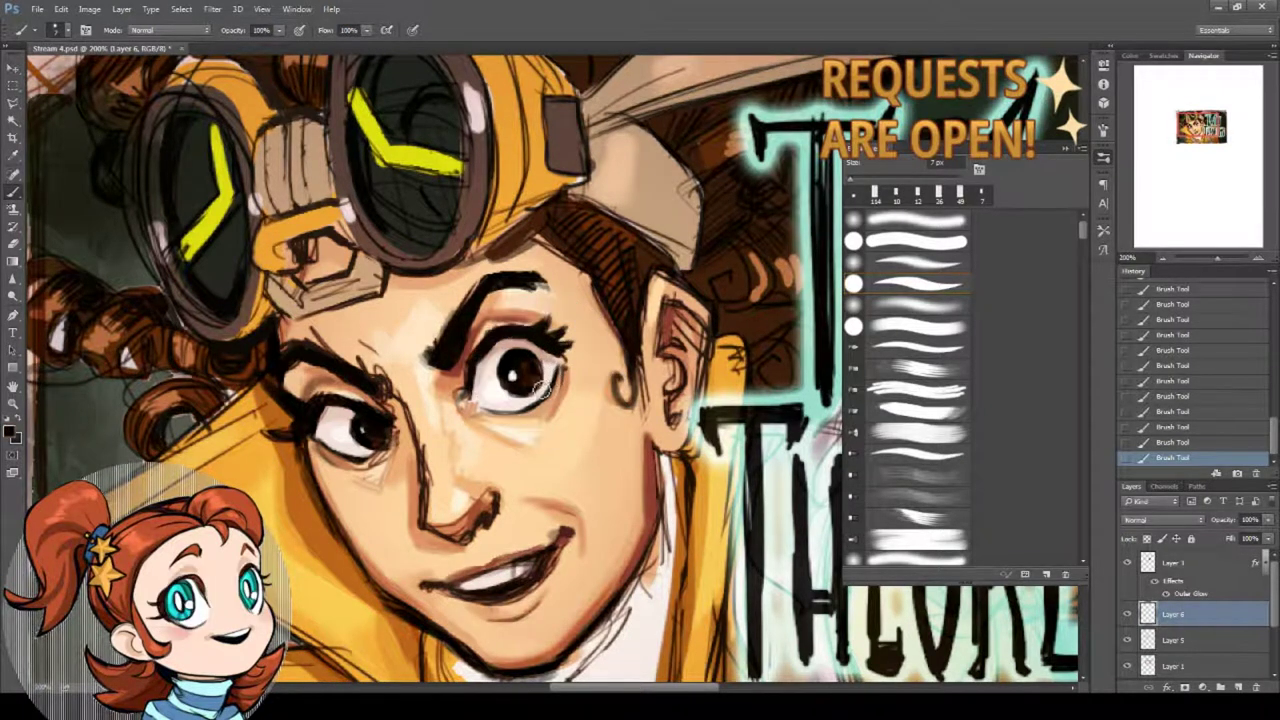
alt+click(355, 415)
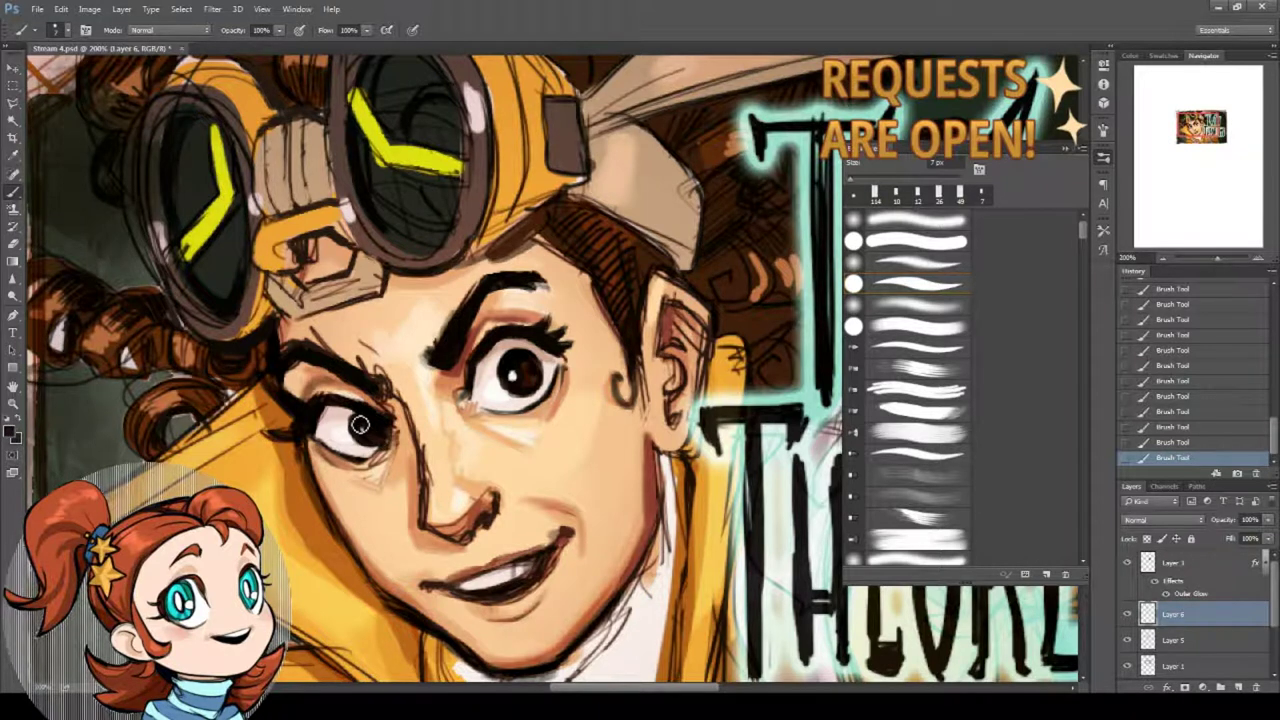
Touch up the narrowed eye's white and redraw the nose bridge line on Layer 6 with sampled dark brown and skin tones.
drag(402, 377, 414, 375)
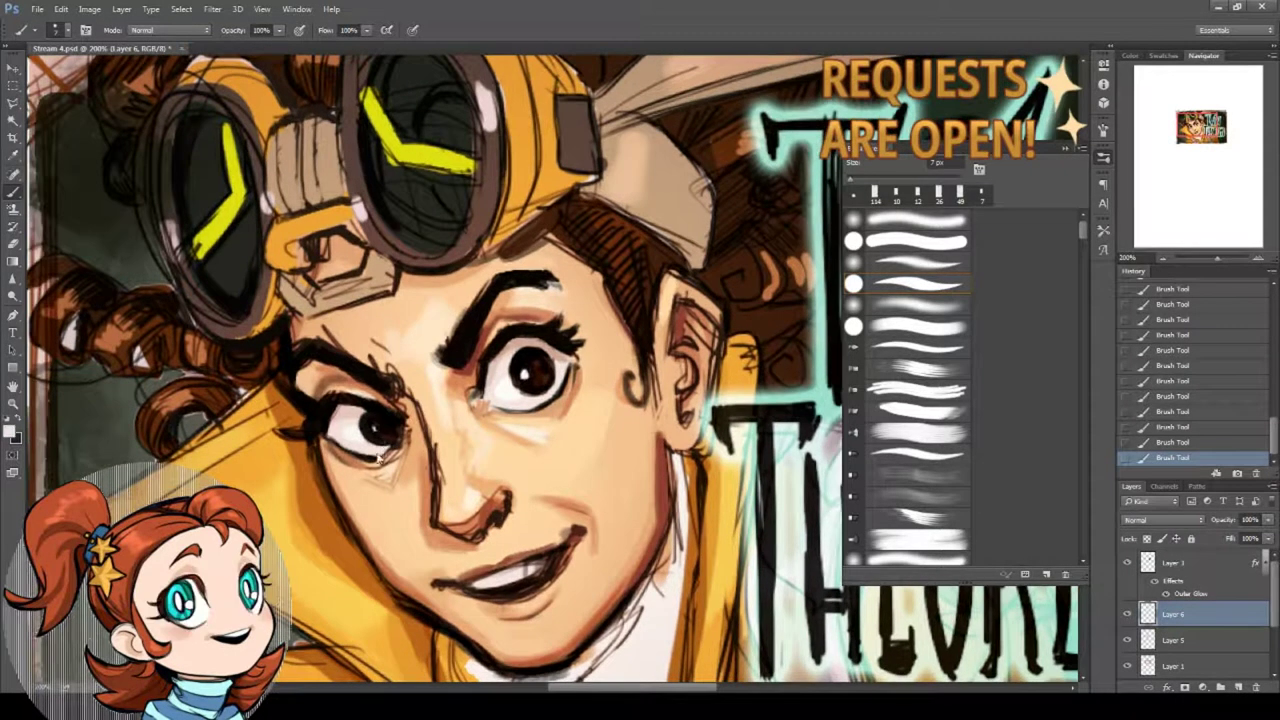
drag(435, 423, 421, 399)
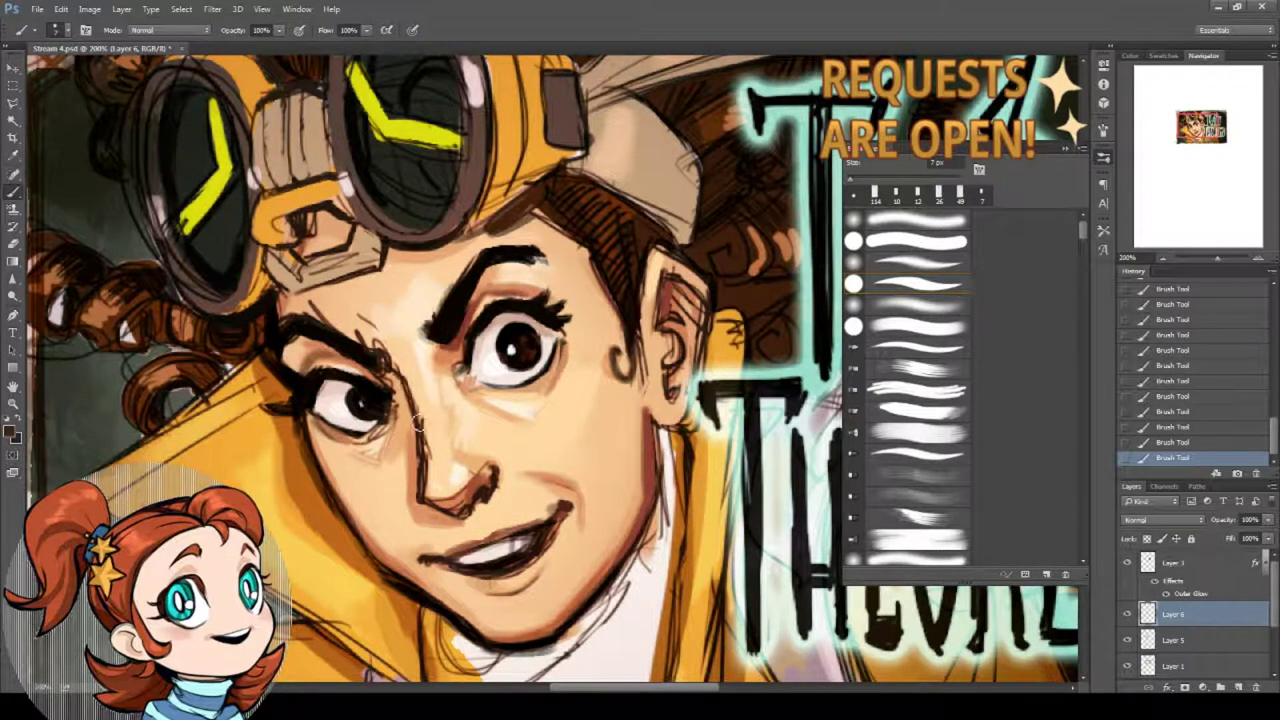
alt+click(424, 469)
drag(407, 392, 424, 437)
alt+click(449, 511)
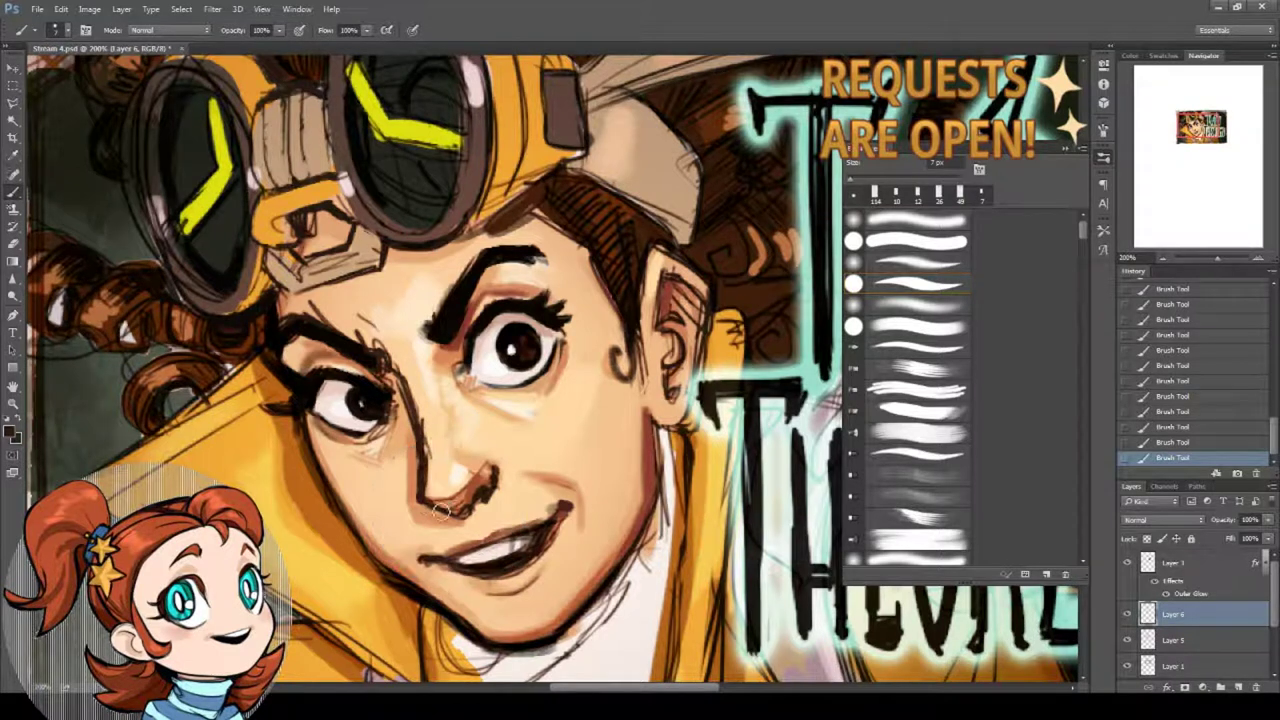
alt+click(433, 438)
alt+click(413, 455)
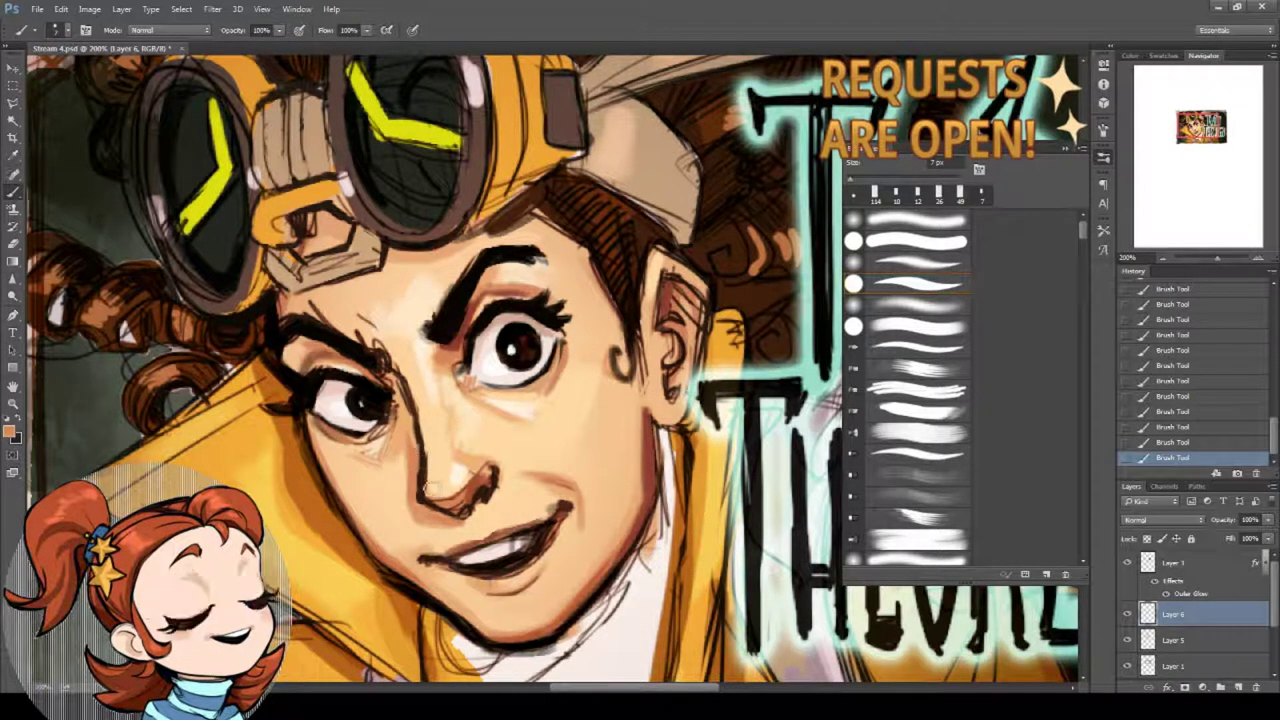
key(ctrl+z)
drag(426, 450, 424, 505)
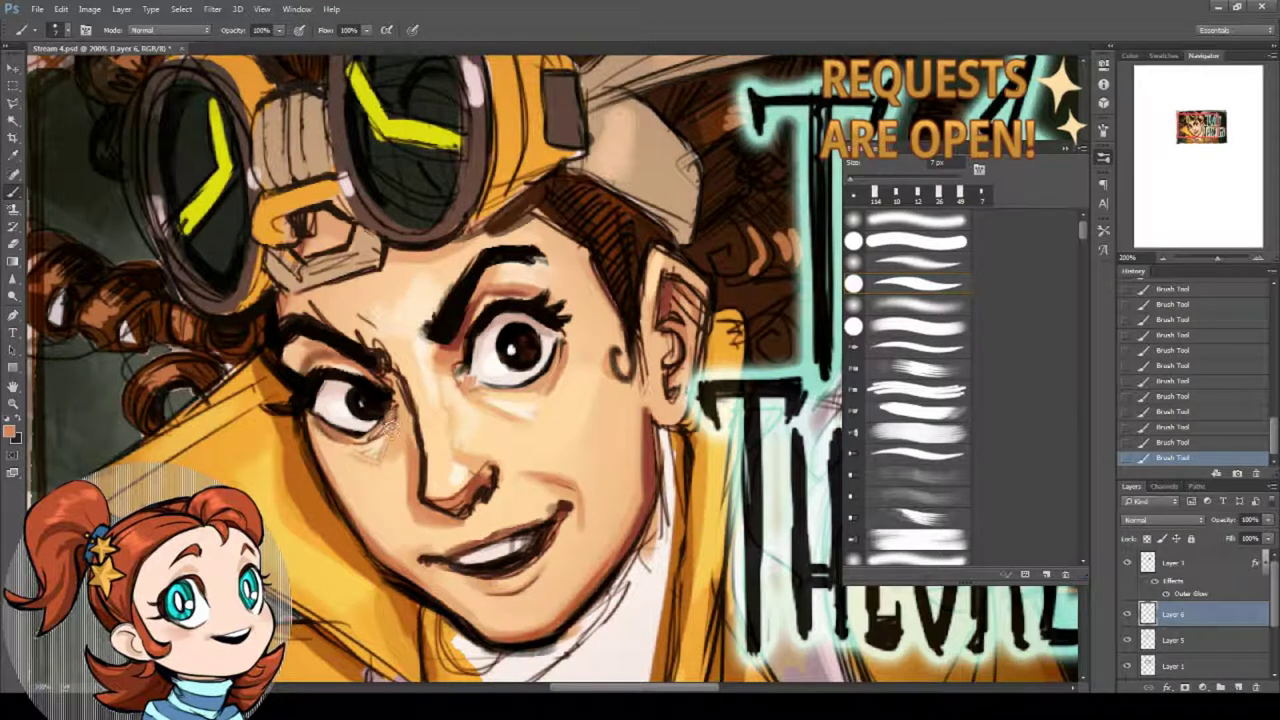
alt+click(389, 413)
drag(395, 425, 405, 459)
Refine the wide eye's lower lid and outer corner with sampled skin tones, tan and black.
drag(567, 374, 564, 402)
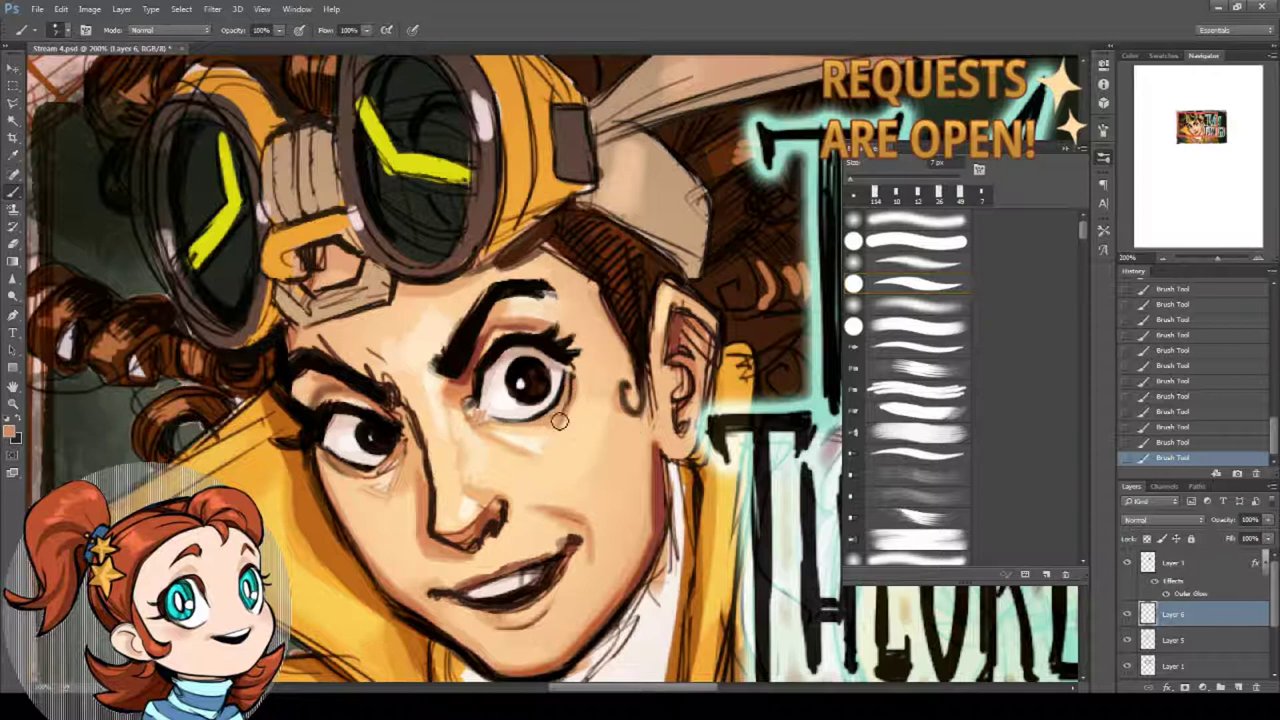
alt+click(562, 421)
alt+click(570, 419)
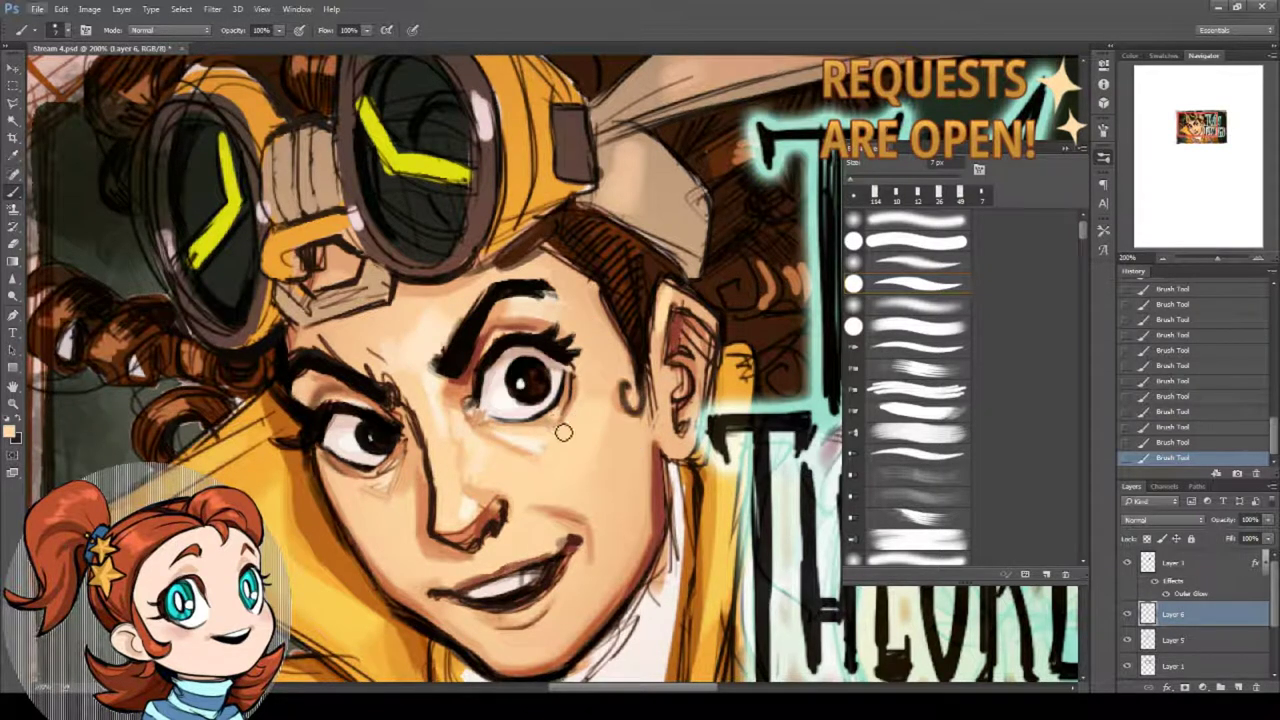
alt+click(488, 423)
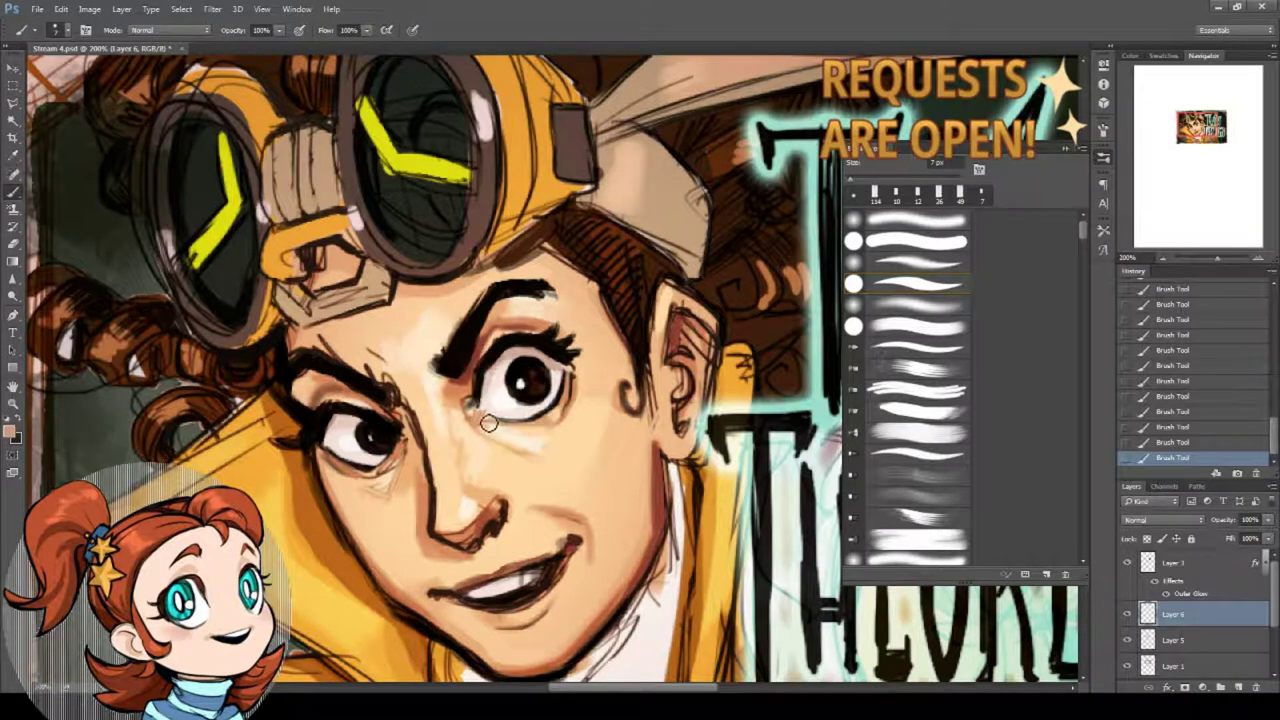
alt+click(531, 419)
drag(516, 352, 541, 346)
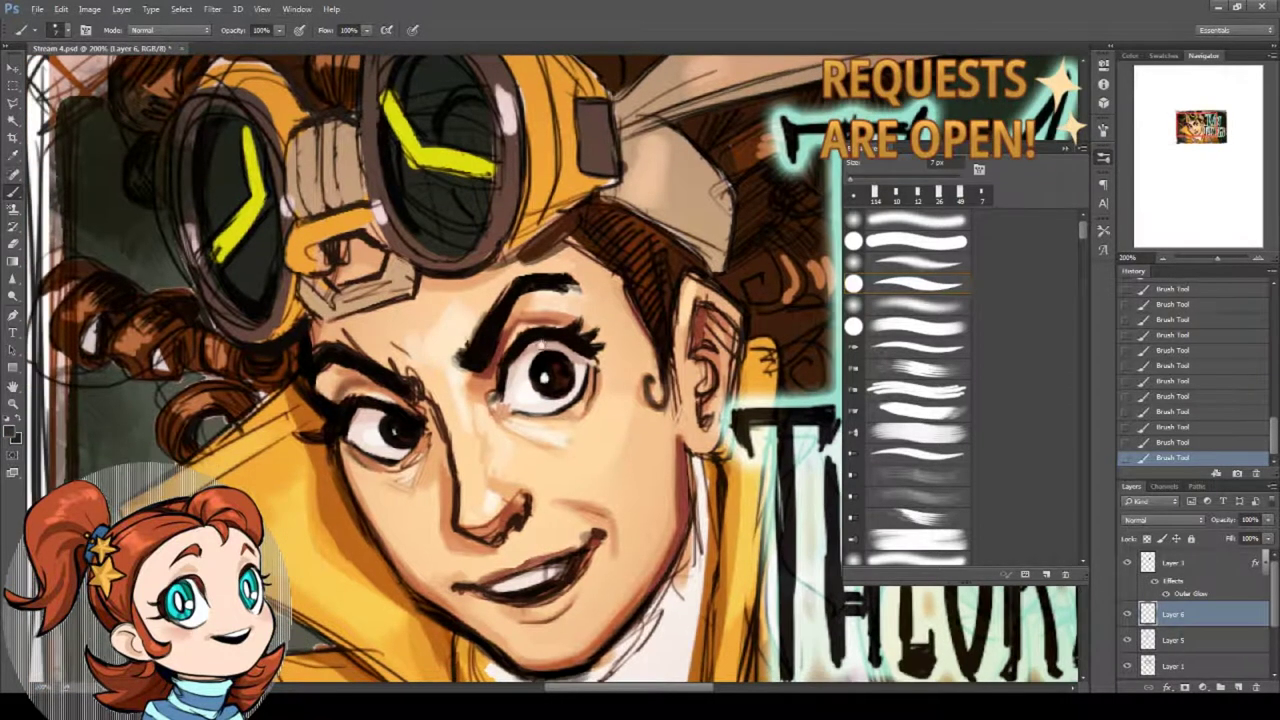
key(ctrl+z)
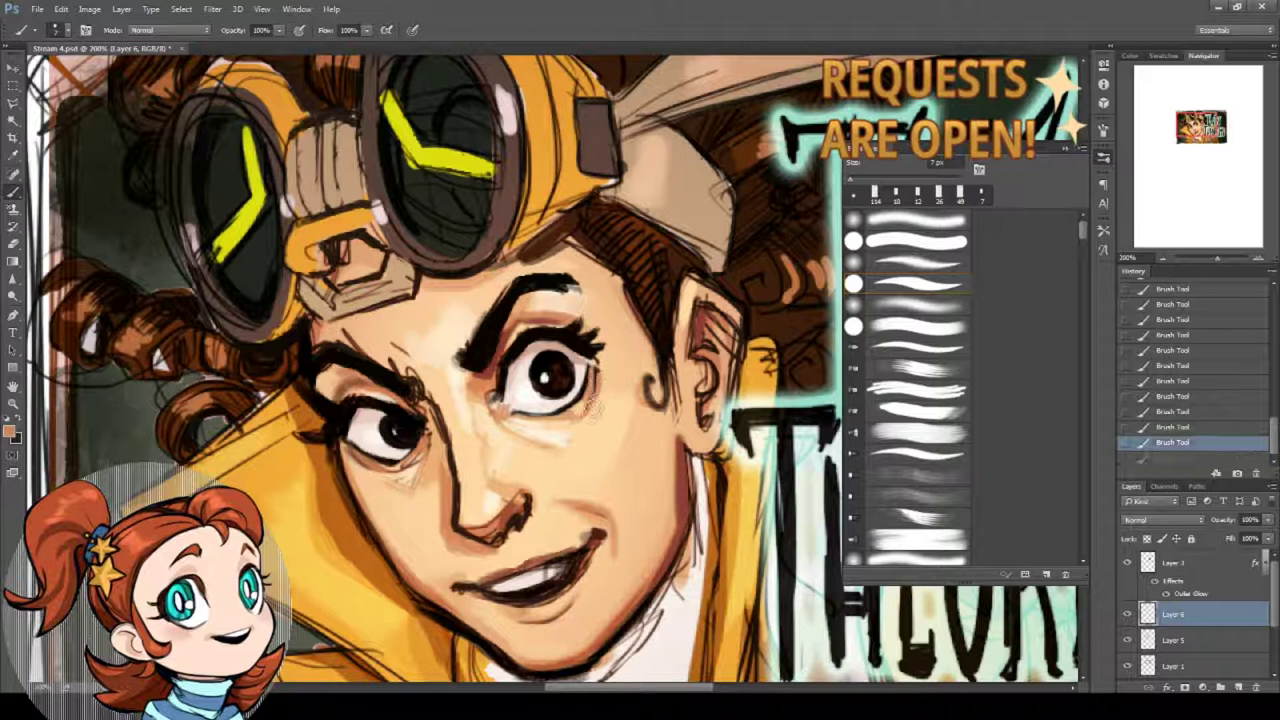
drag(598, 402, 588, 413)
alt+click(594, 380)
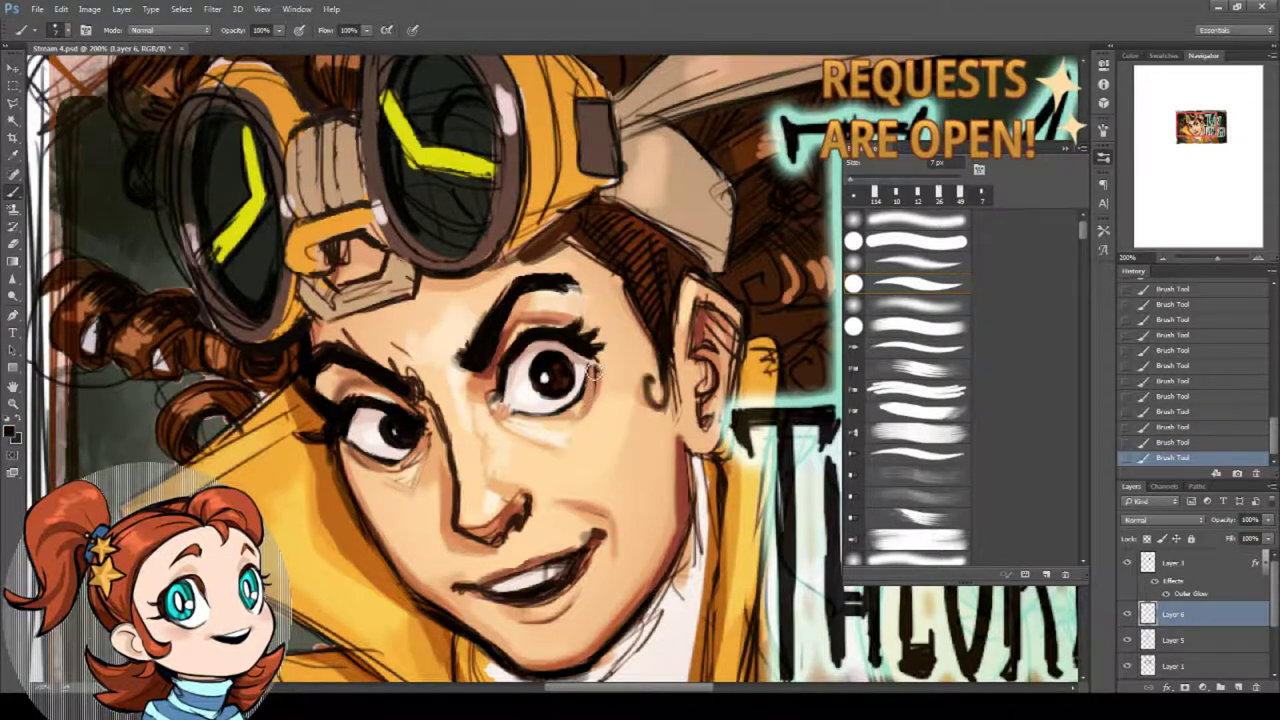
Ink the inner folds of the ear in black with the 7 px brush.
drag(521, 351, 463, 315)
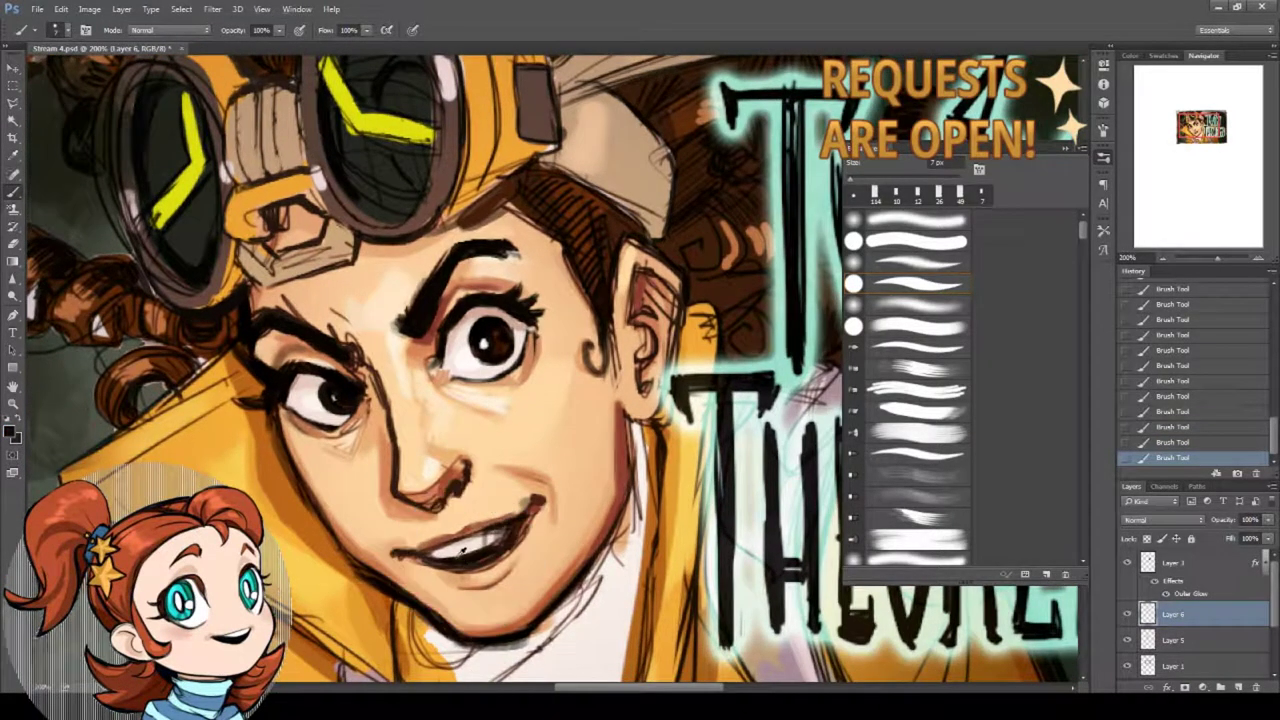
drag(521, 515, 632, 466)
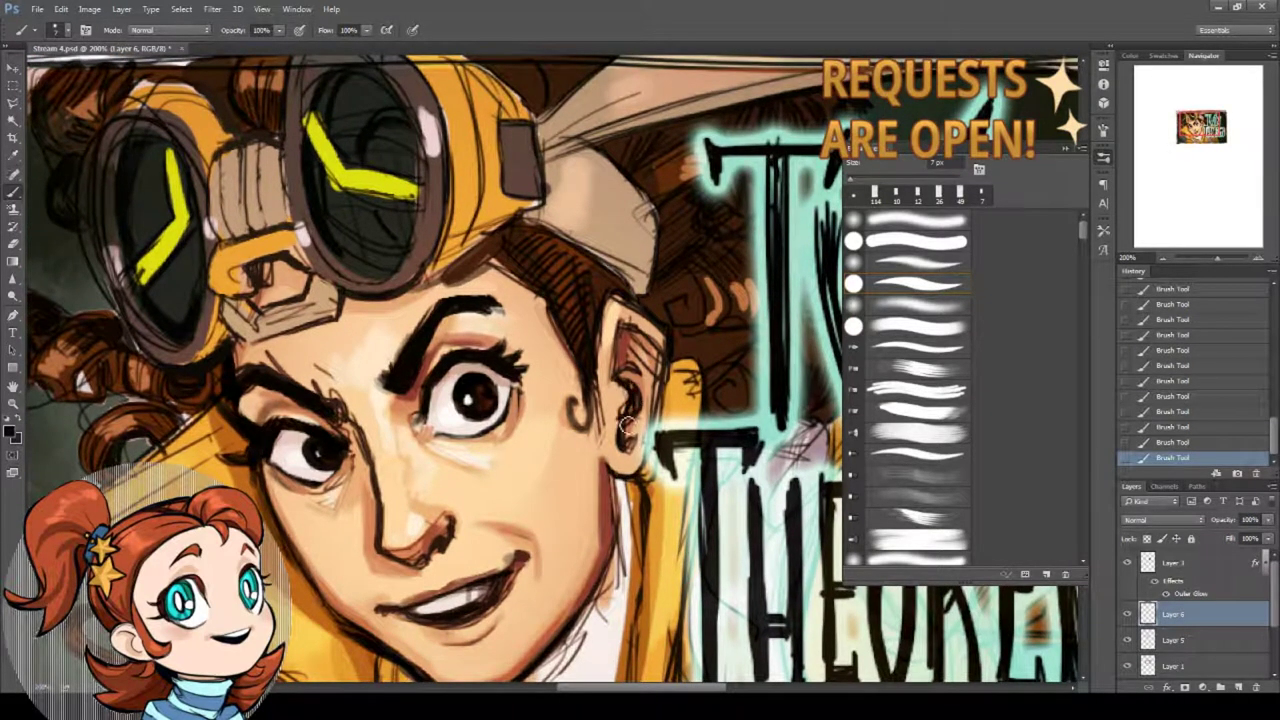
alt+click(640, 440)
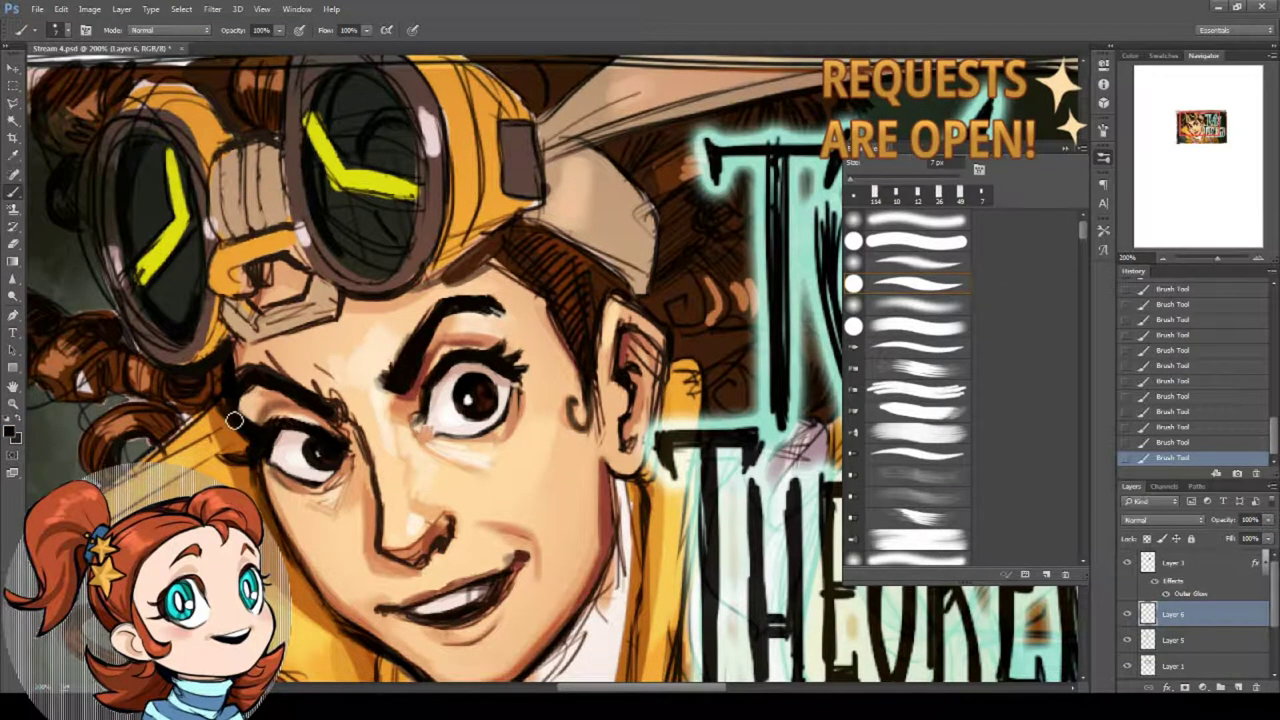
Ink the raised yellow collar's upper and lower edges with bold black outlines.
drag(234, 420, 407, 387)
drag(250, 474, 373, 392)
mouse_move(219, 505)
mouse_down()
mouse_move(201, 430)
mouse_move(217, 459)
mouse_up()
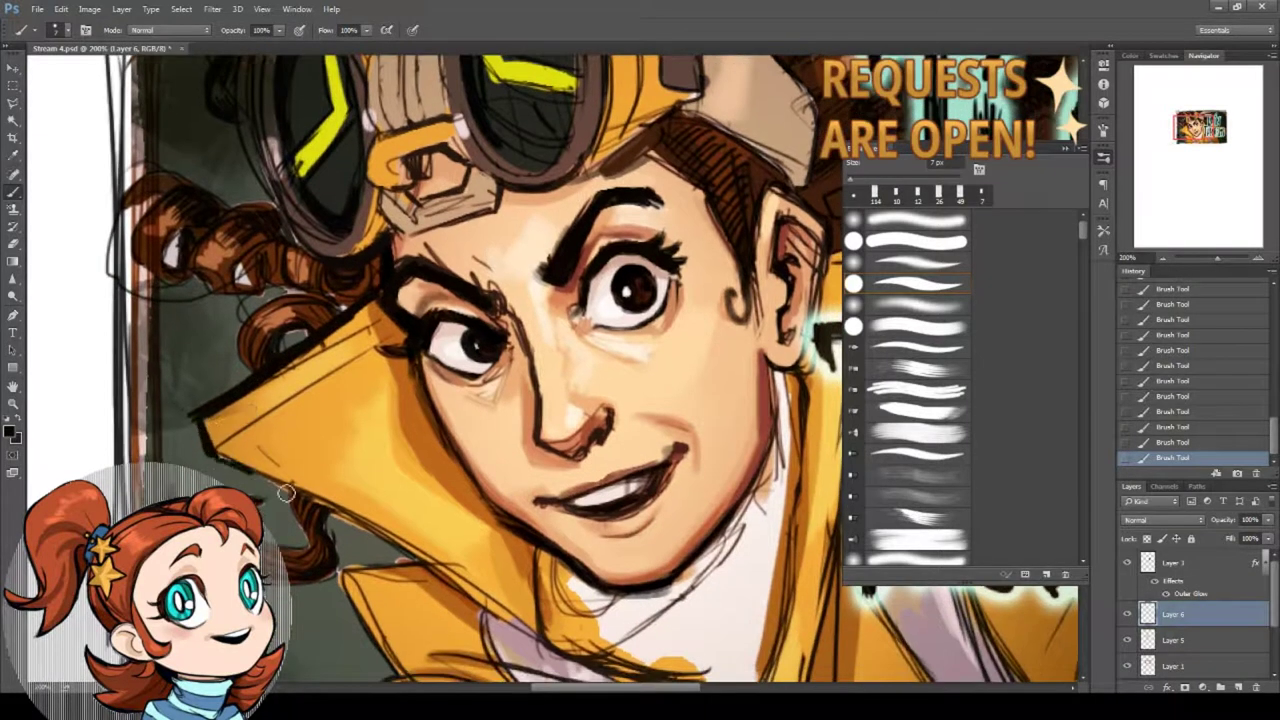
key(ctrl+z)
alt+click(450, 578)
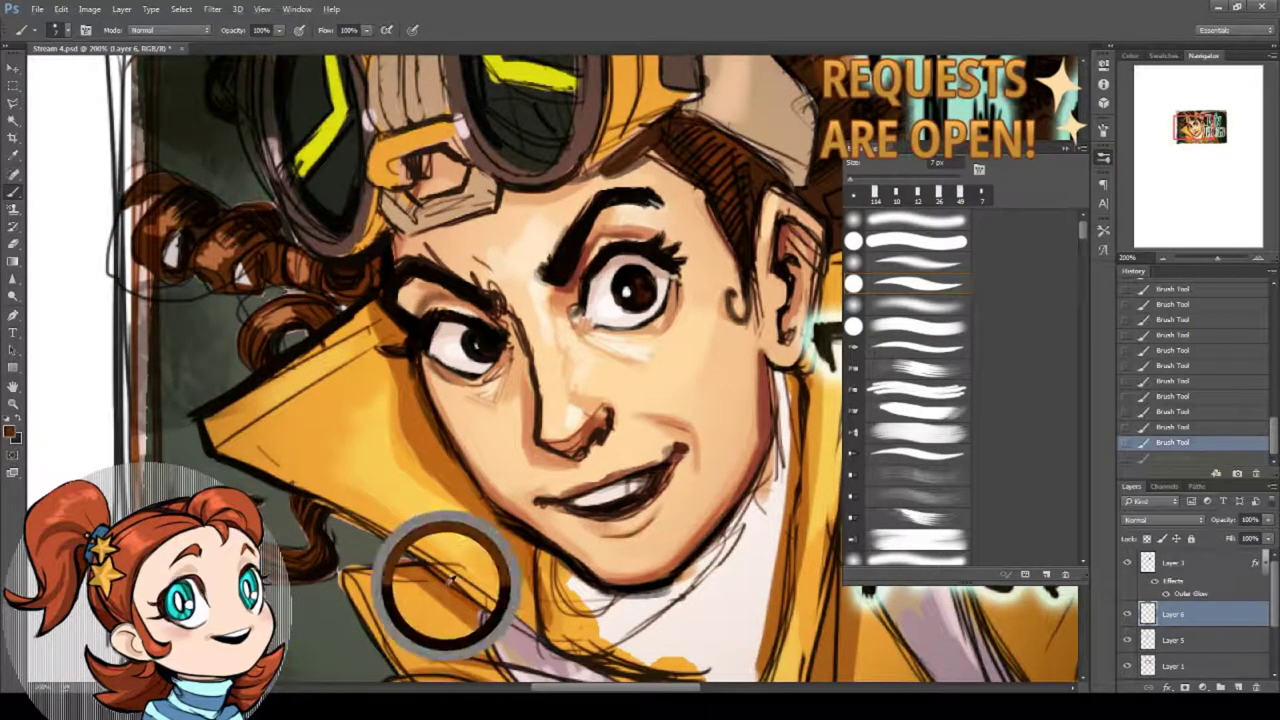
alt+click(362, 607)
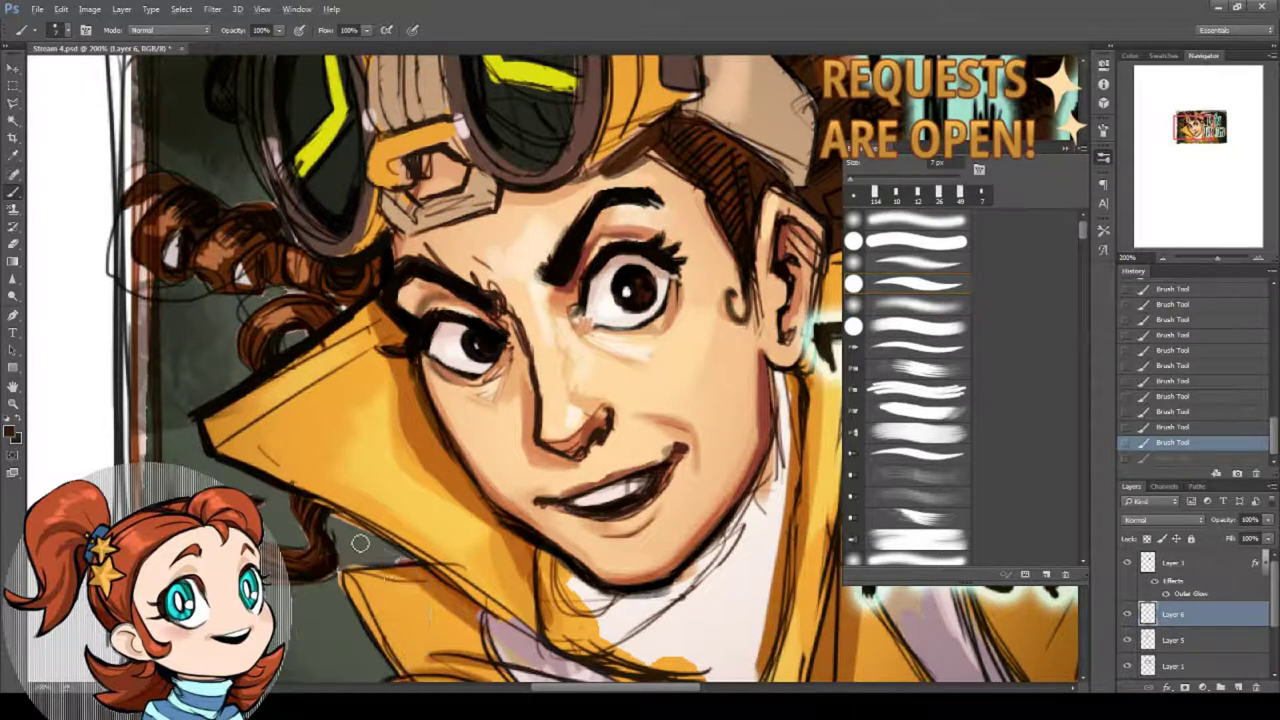
drag(326, 510, 390, 540)
alt+click(539, 549)
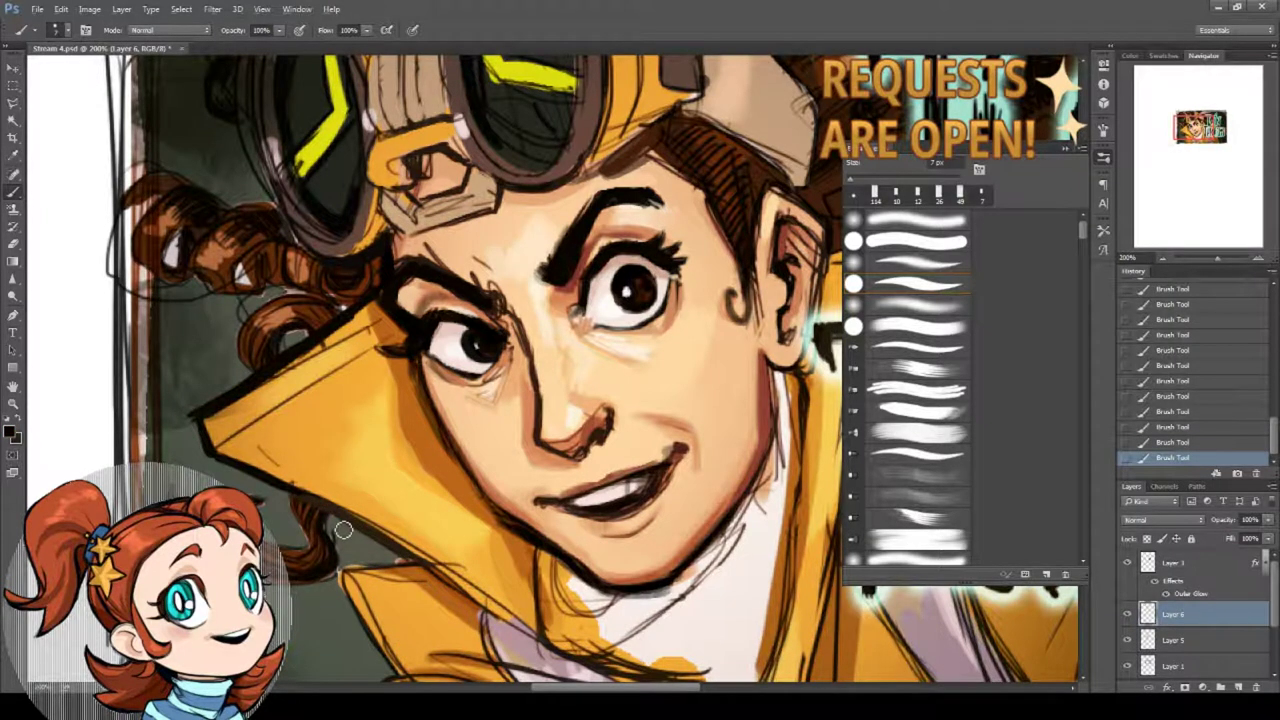
drag(316, 502, 466, 586)
drag(400, 552, 476, 605)
Outline the top and outer edge of the jacket lapel below the raised collar in black.
drag(467, 508, 453, 431)
drag(330, 493, 398, 487)
drag(328, 512, 385, 588)
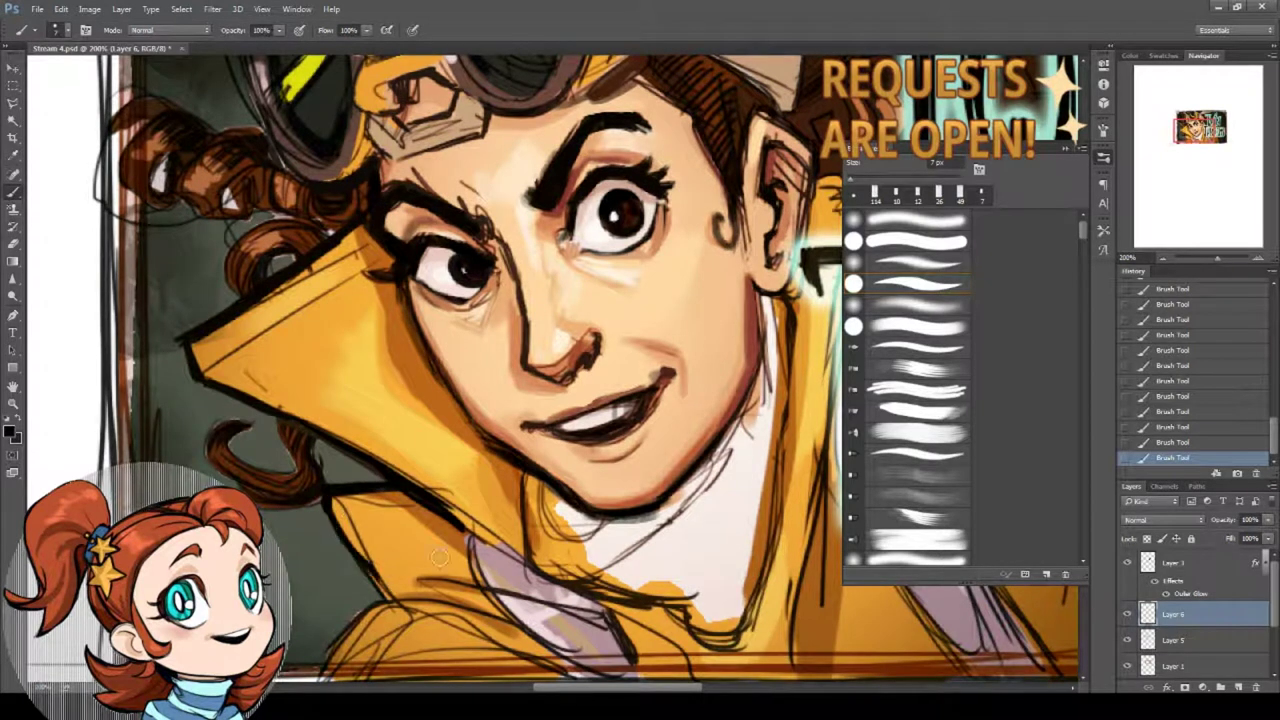
click(1190, 444)
drag(327, 512, 376, 588)
mouse_move(322, 512)
mouse_down()
mouse_move(375, 592)
mouse_move(318, 676)
mouse_up()
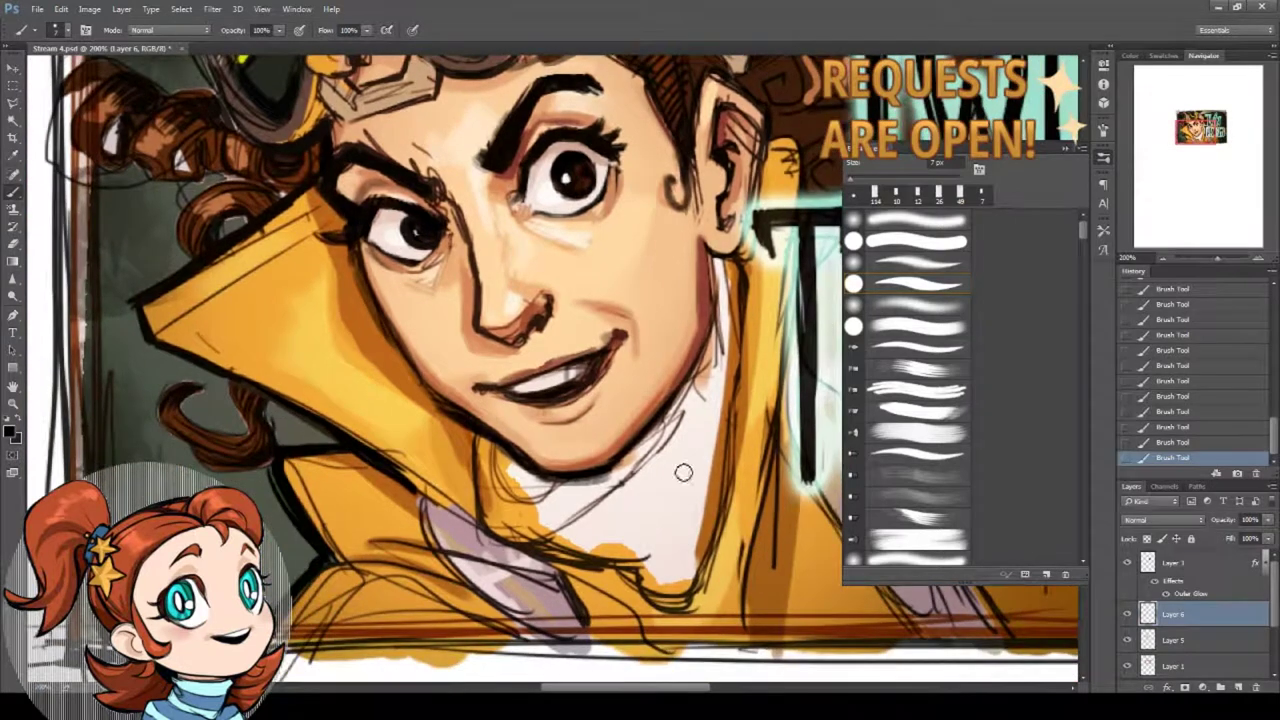
Paint over the orange patches in the neck scarf on Layer 4 with off-white and a 41 px brush.
drag(528, 502, 512, 512)
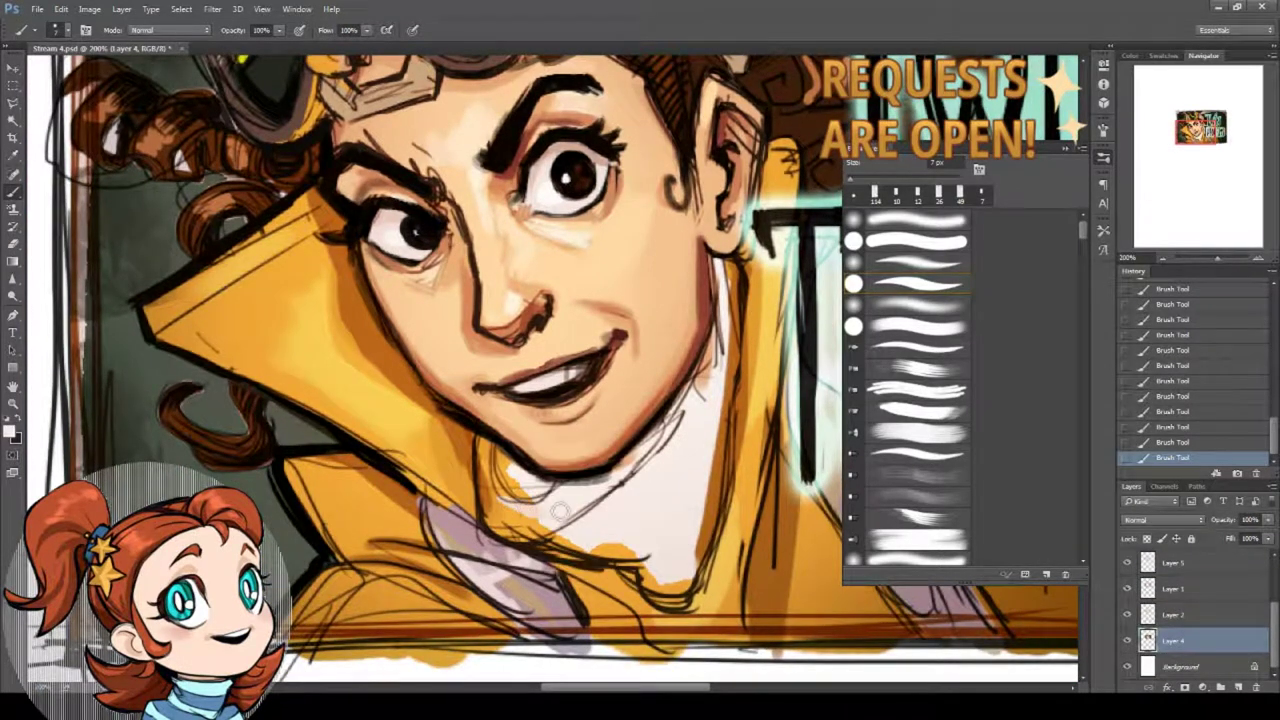
right_click(571, 480)
click(660, 505)
mouse_move(492, 456)
mouse_down()
mouse_move(506, 514)
mouse_move(615, 520)
mouse_move(626, 546)
mouse_up()
drag(526, 492, 484, 449)
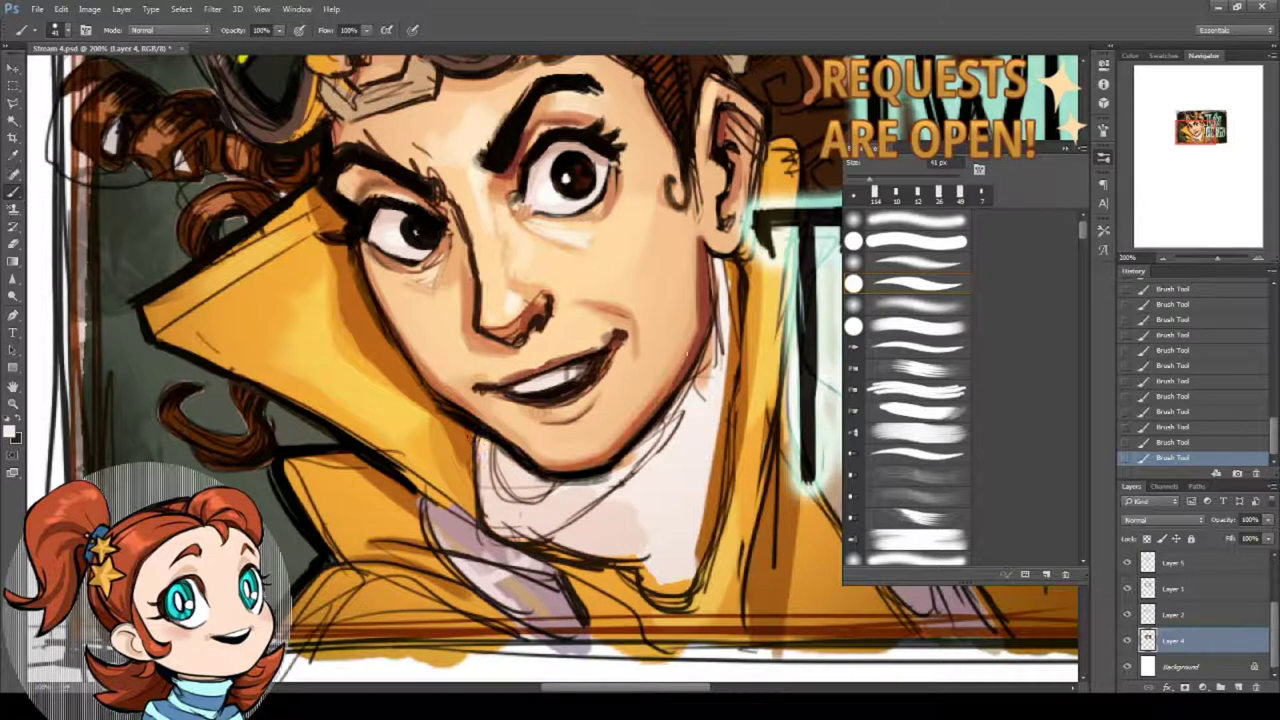
drag(706, 374, 648, 458)
drag(665, 379, 603, 432)
Shade the neck scarf's side and lower folds with a slightly darker grey and a 23 px brush.
right_click(635, 463)
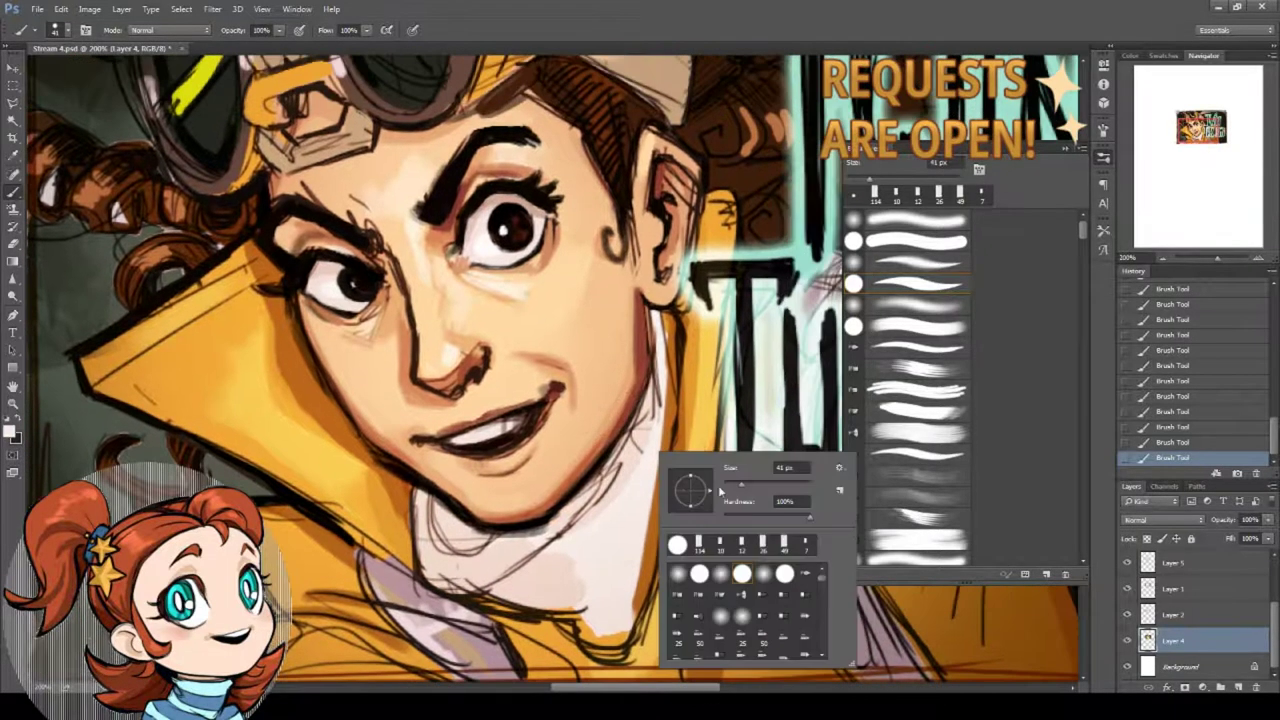
click(714, 493)
click(505, 539)
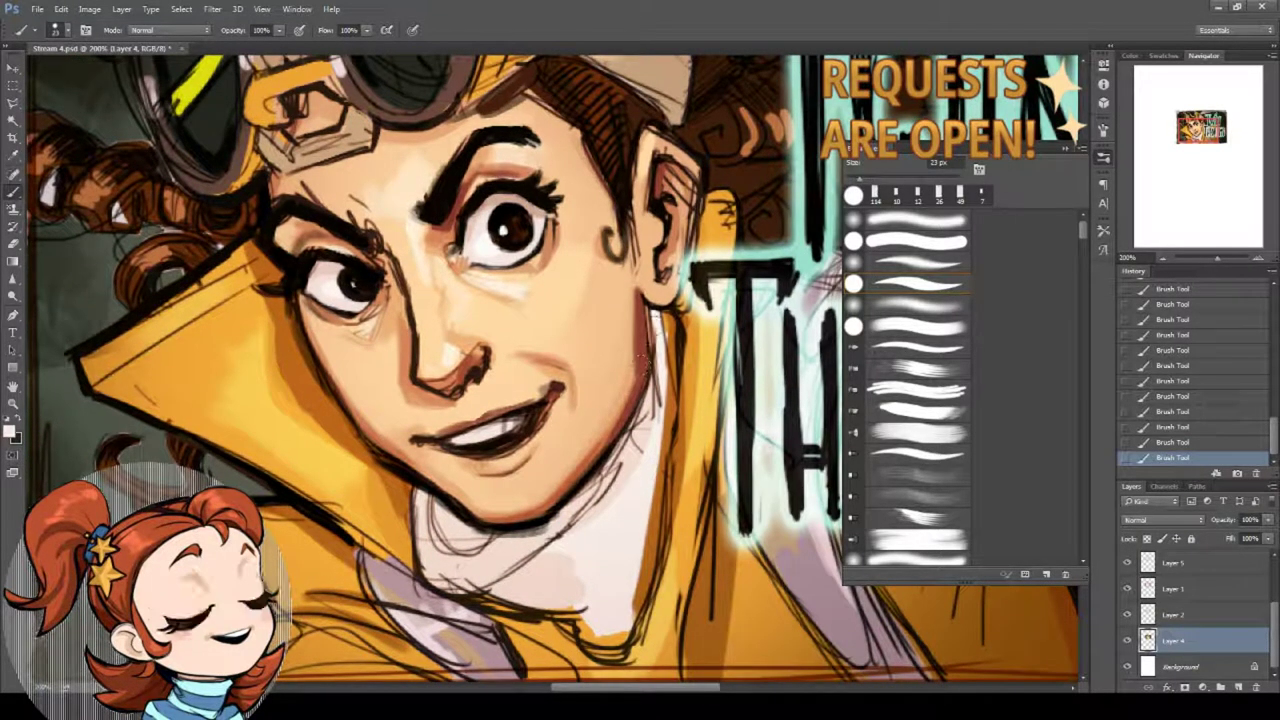
click(1198, 443)
mouse_move(667, 316)
mouse_down()
mouse_move(467, 333)
mouse_move(663, 422)
mouse_move(680, 374)
mouse_move(668, 490)
mouse_up()
click(9, 431)
key(Return)
click(1185, 447)
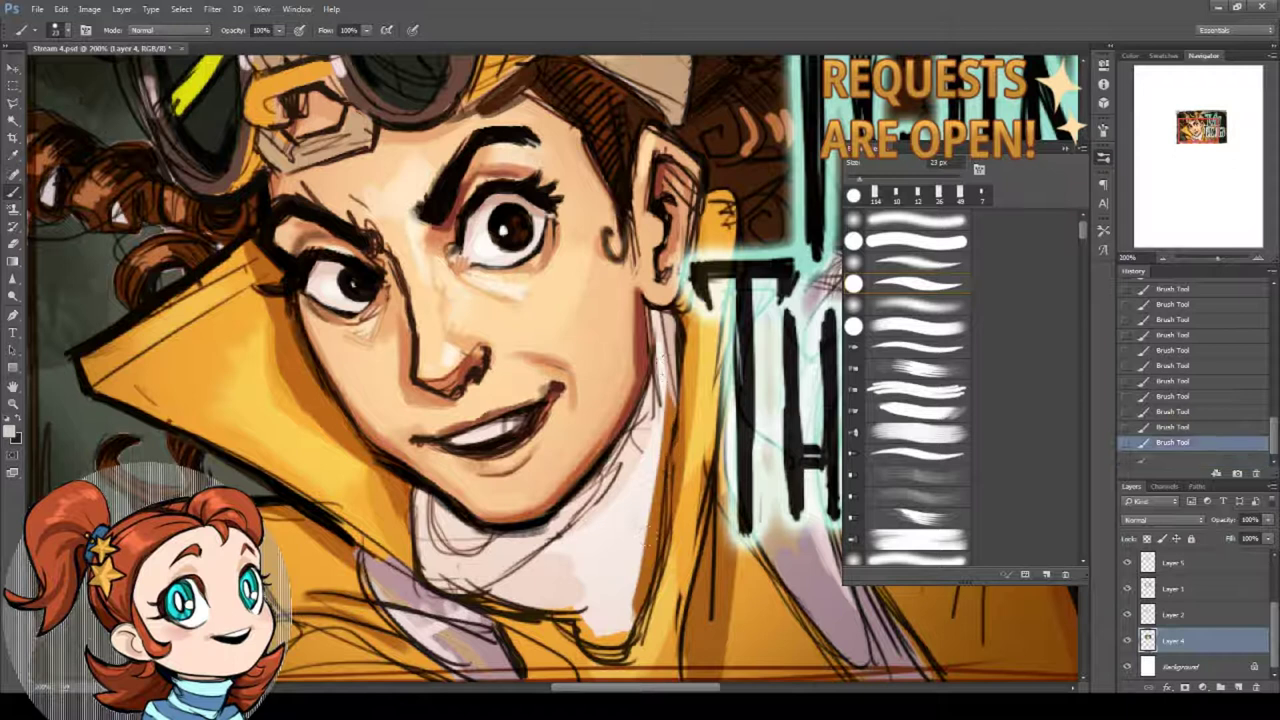
drag(673, 391, 632, 588)
drag(652, 532, 628, 612)
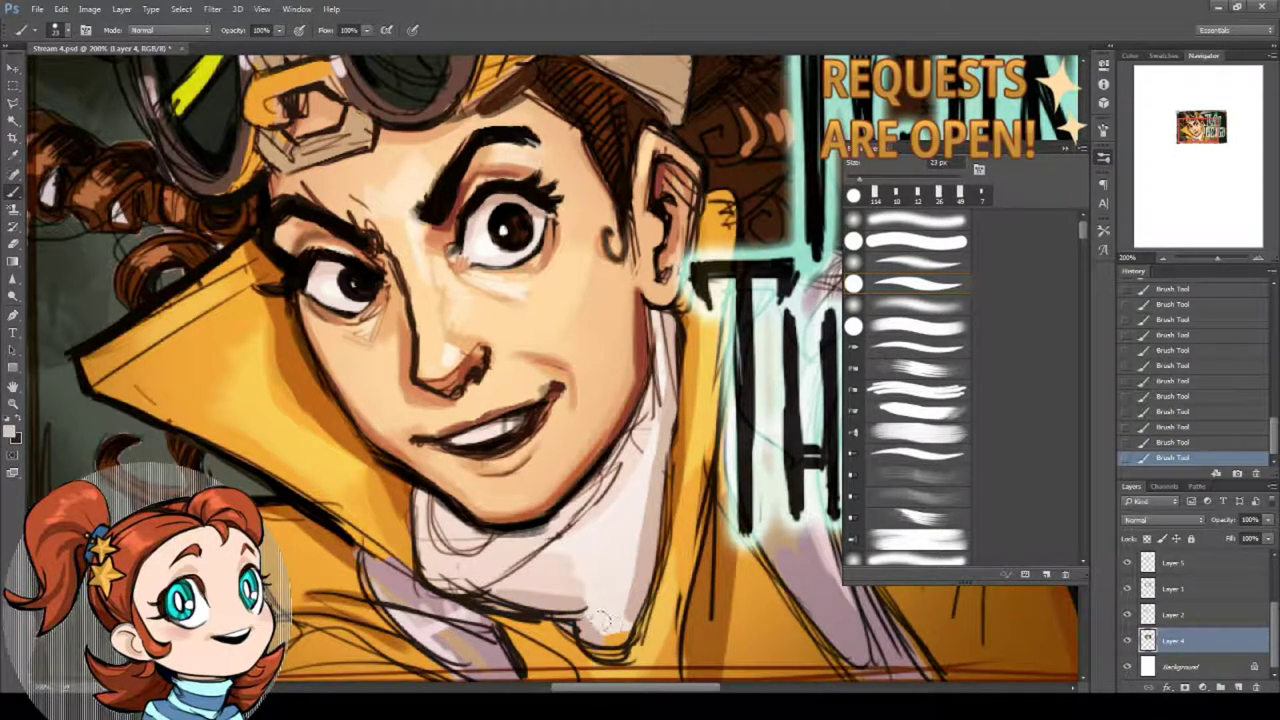
mouse_move(631, 543)
mouse_down()
mouse_move(596, 602)
mouse_move(640, 522)
mouse_up()
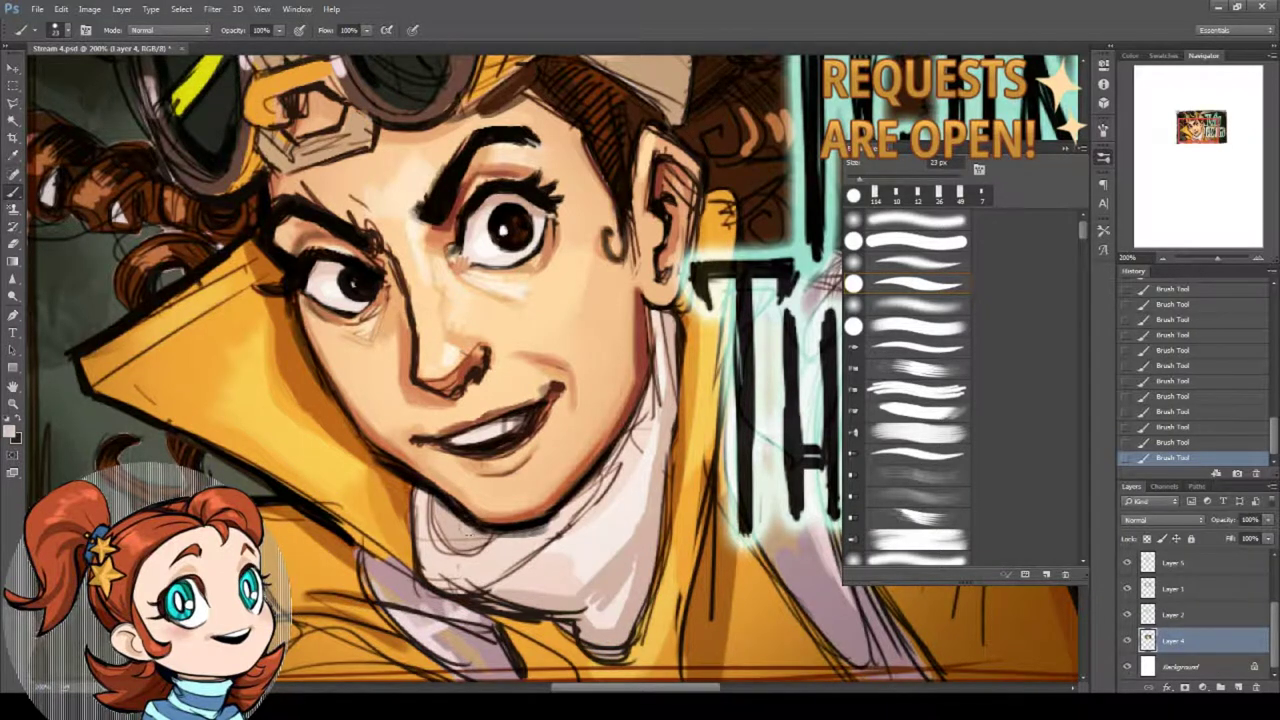
Fill the white gaps in the hair curls beside the collar with the sampled dark background green on Layer 4.
drag(500, 476, 508, 388)
click(13, 404)
alt+click(306, 148)
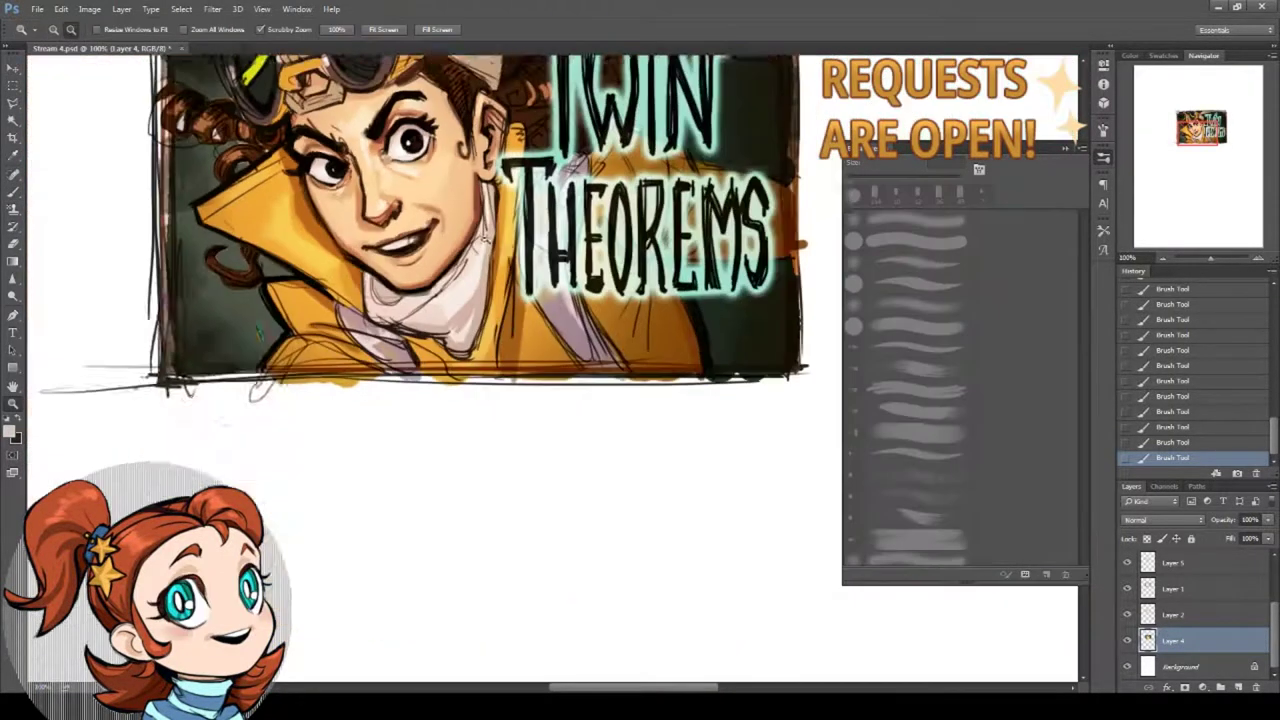
mouse_move(486, 238)
mouse_down()
mouse_move(472, 448)
mouse_move(501, 460)
mouse_up()
click(13, 192)
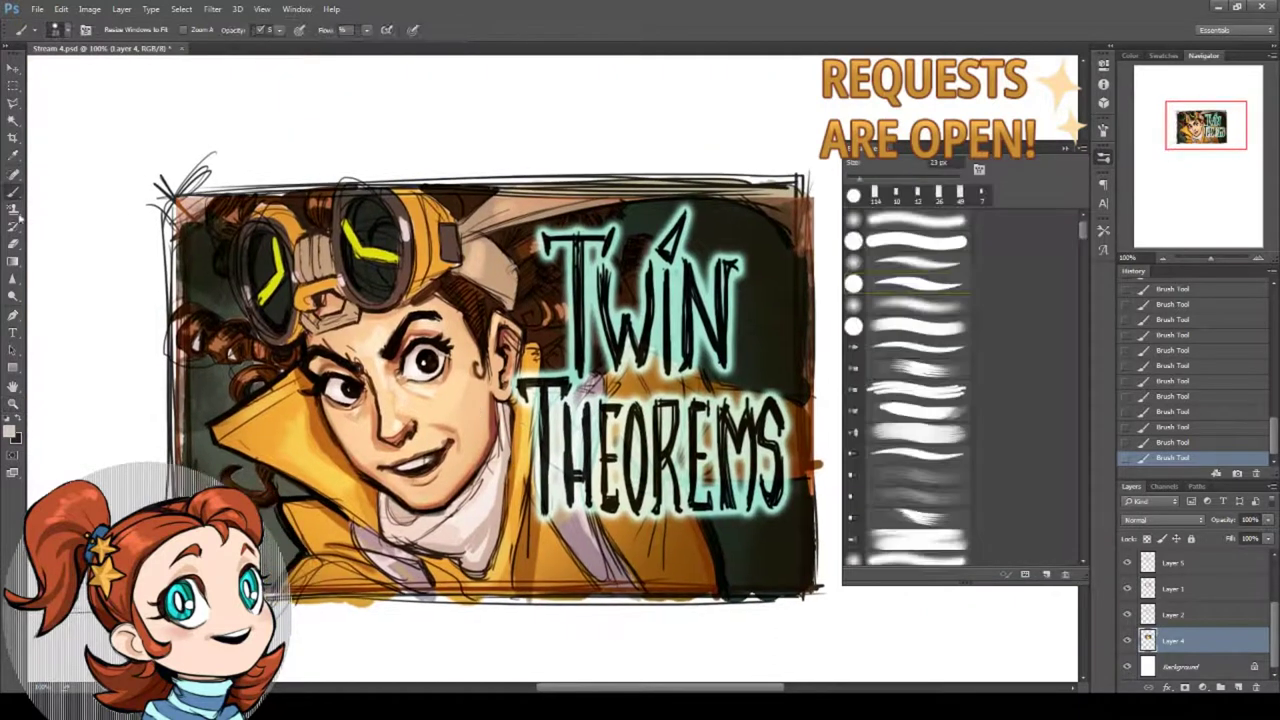
alt+click(201, 343)
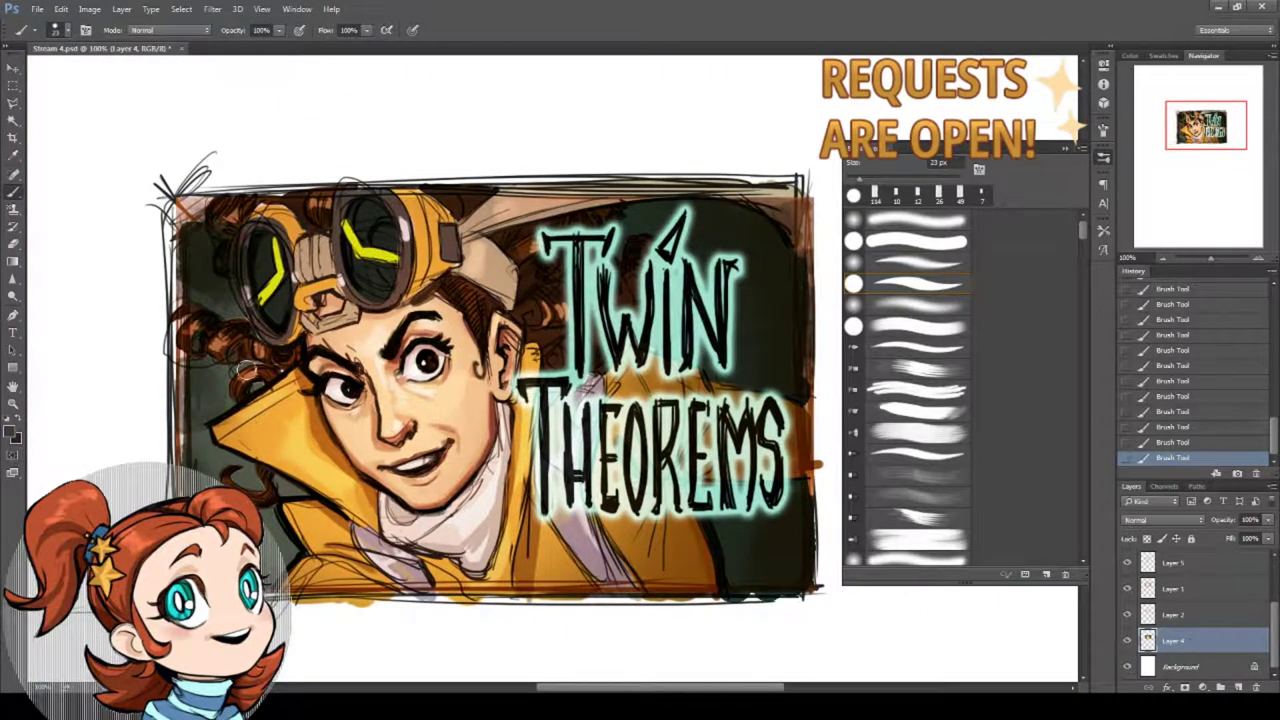
drag(272, 341, 300, 350)
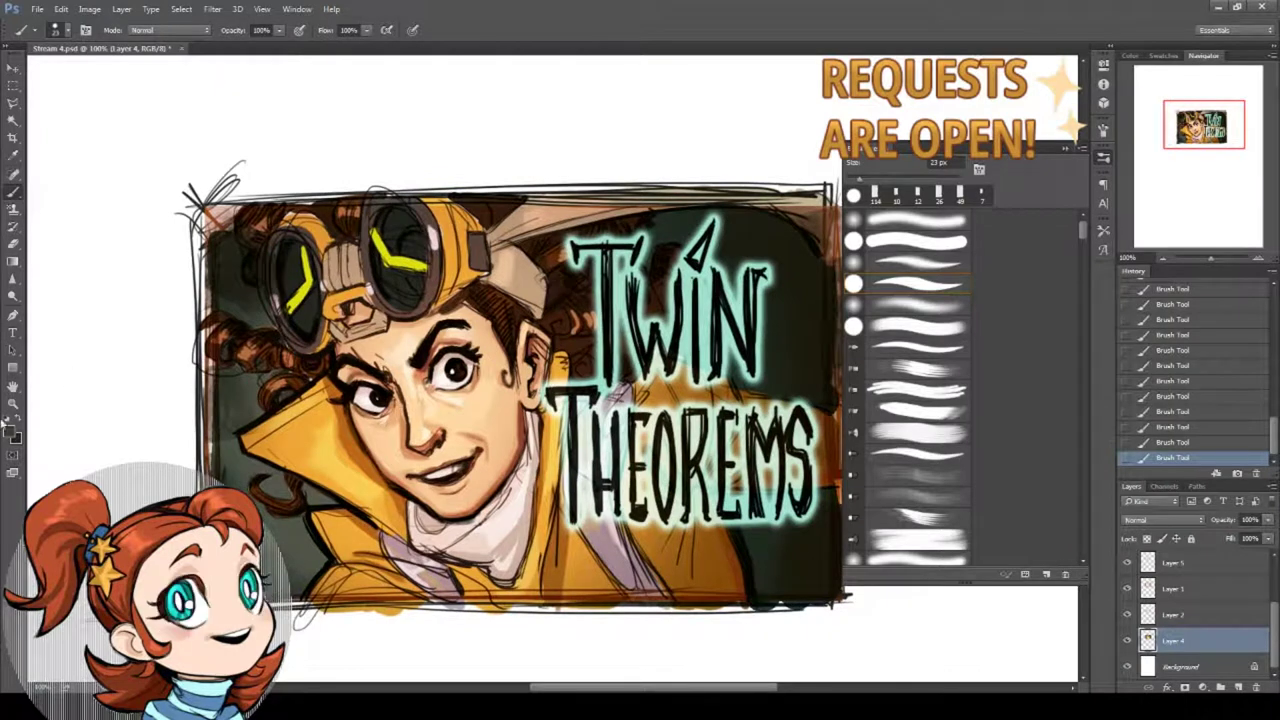
Set the foreground colour to bright orange and make Layer 6 active.
click(9, 431)
click(595, 320)
drag(640, 467, 641, 464)
click(745, 298)
drag(1272, 614, 1272, 573)
click(1177, 616)
Add a new layer above Layer 6 and give it a red colour label.
click(13, 403)
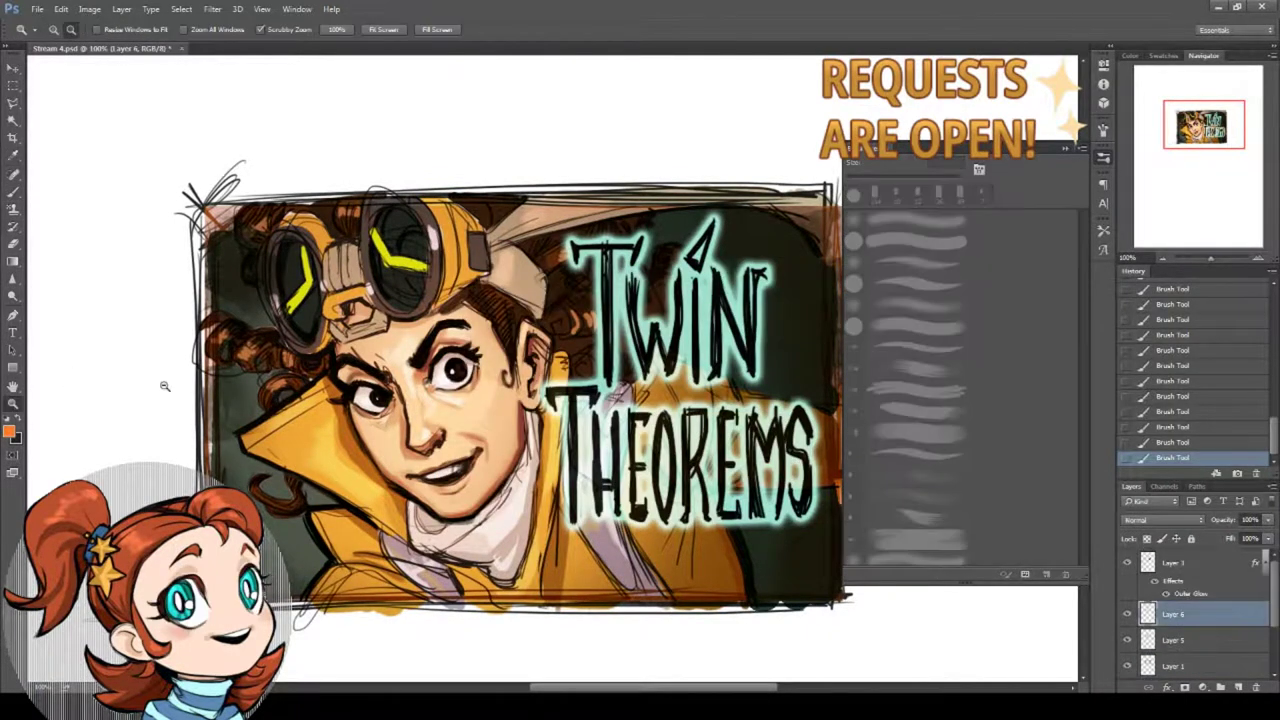
click(163, 386)
click(54, 30)
click(275, 420)
key(ctrl+plus)
key(ctrl+plus)
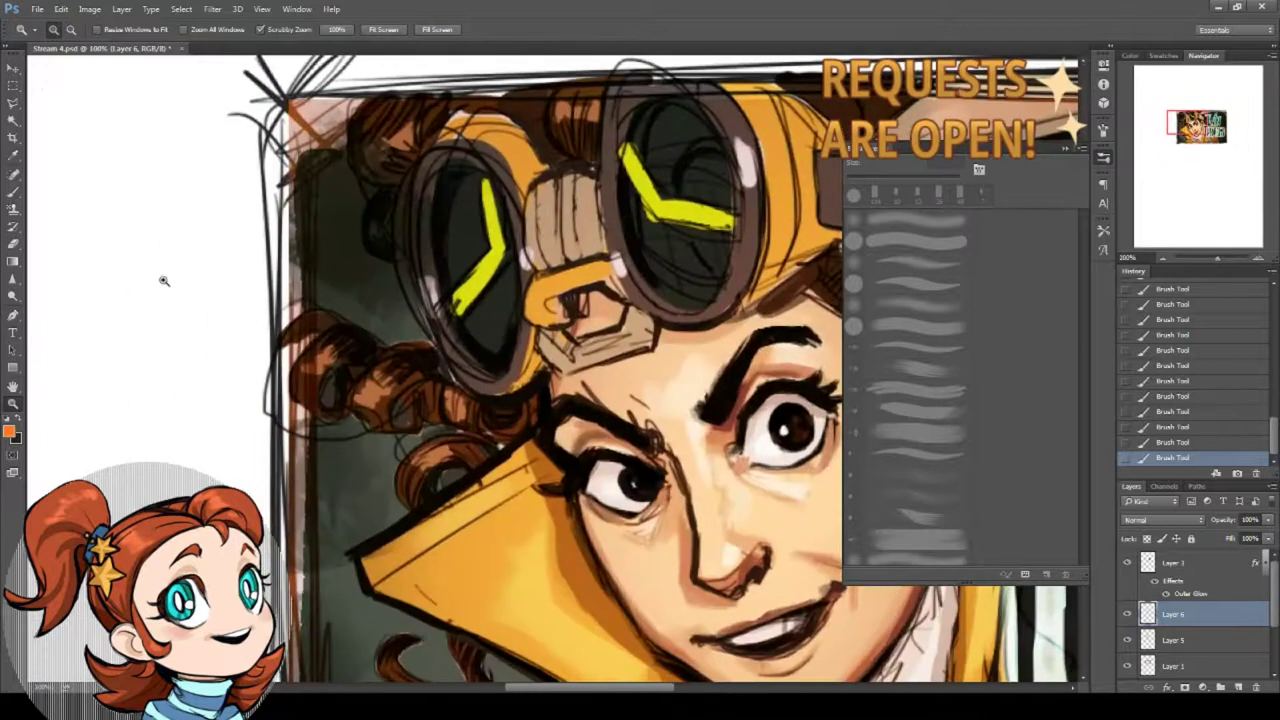
key(b)
right_click(577, 340)
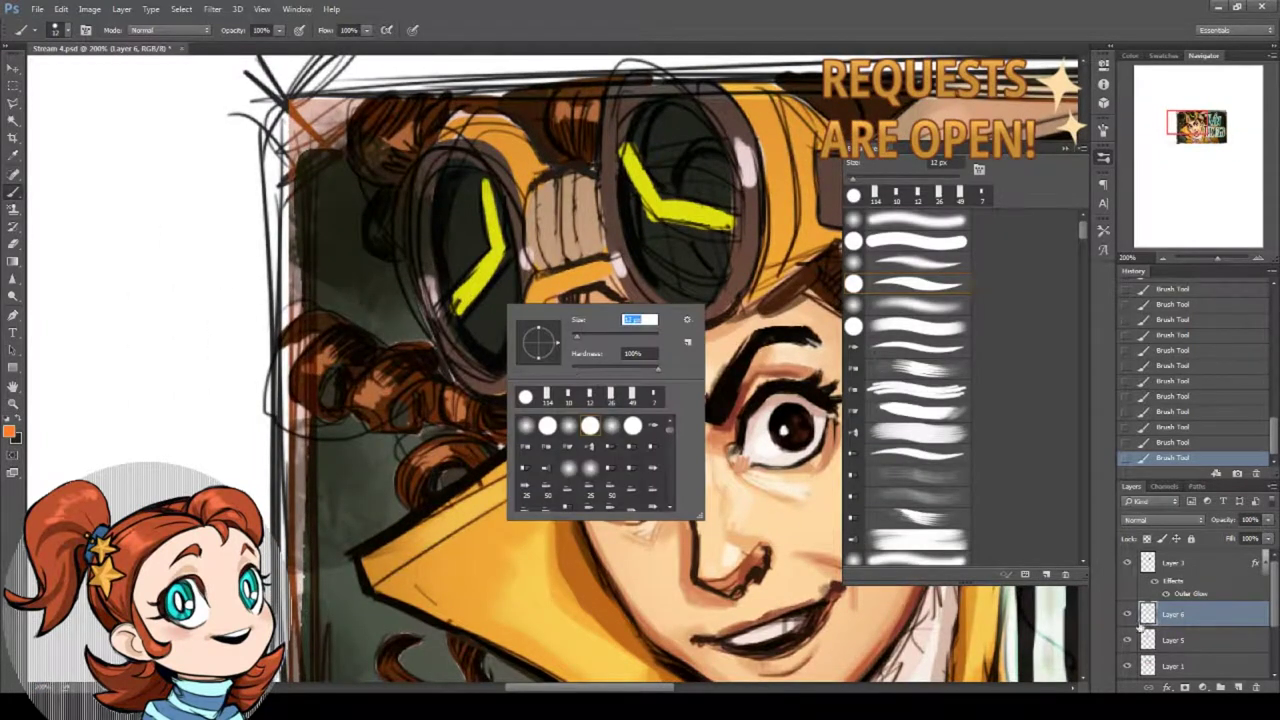
click(1240, 688)
right_click(1212, 620)
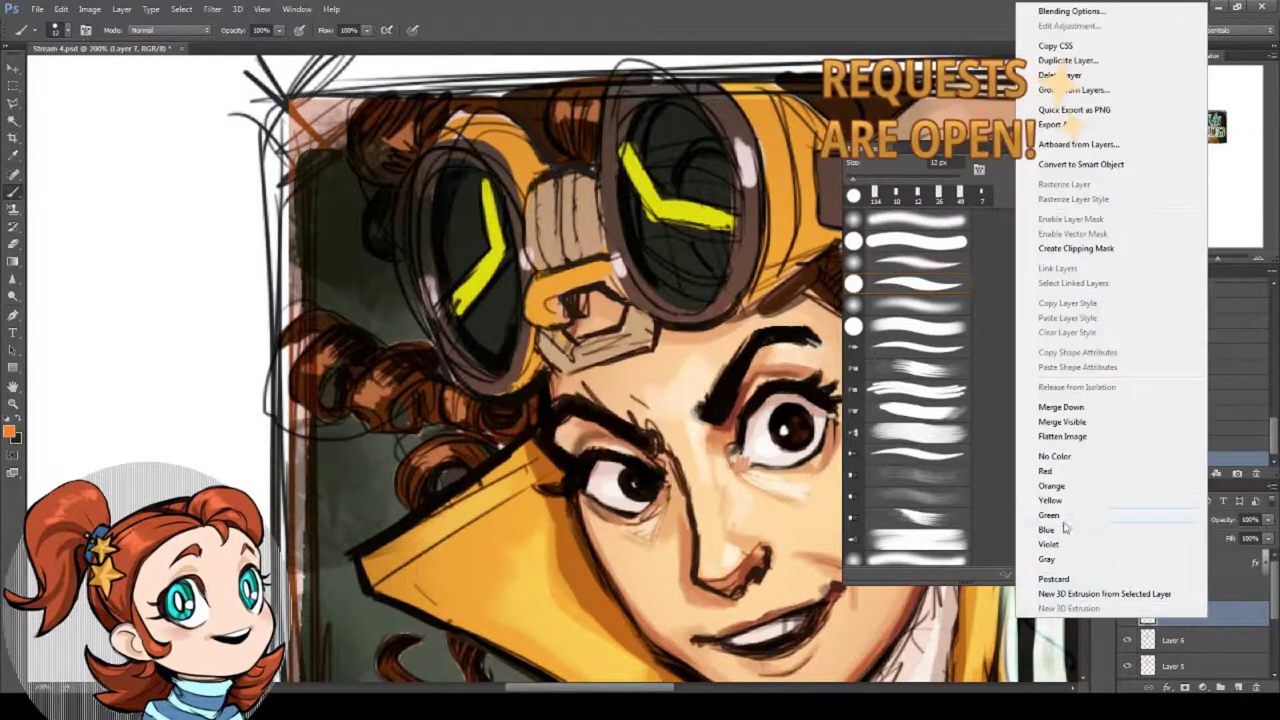
click(1046, 471)
Outline the dark curl beside the goggles and the goggle's outer rim in orange with a 6 px brush.
drag(381, 187, 358, 253)
right_click(450, 258)
drag(519, 289, 514, 289)
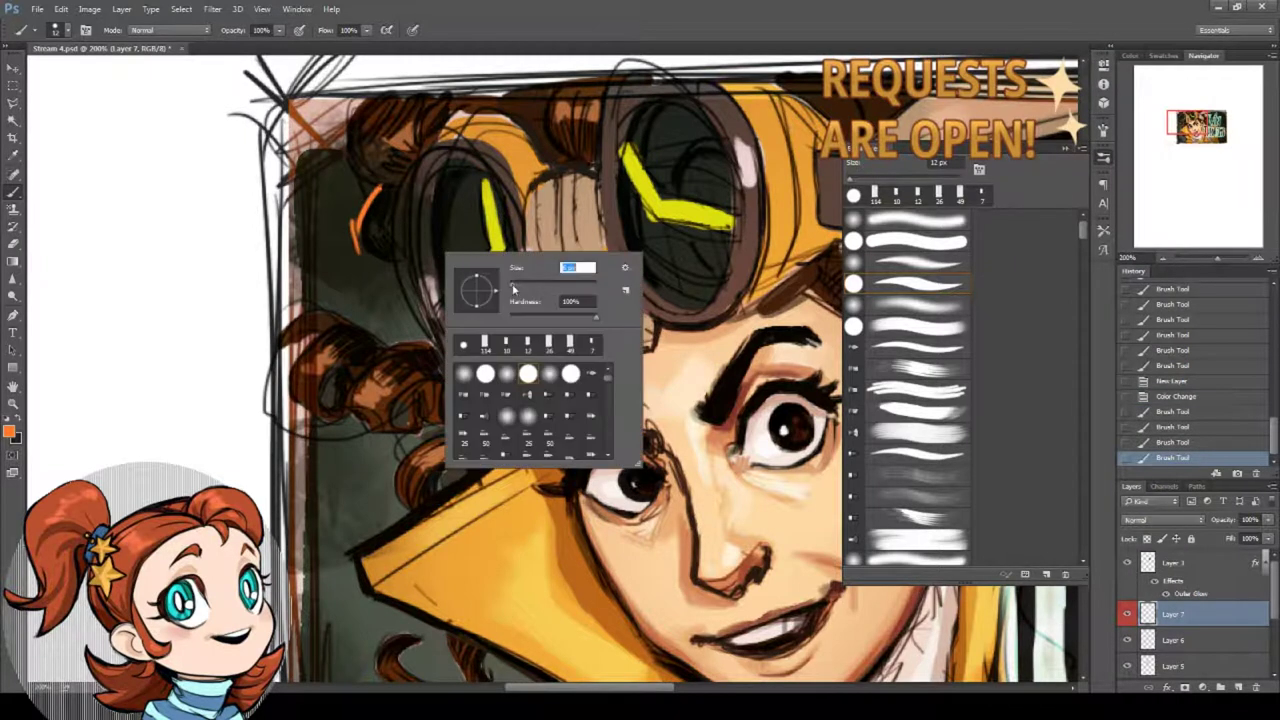
mouse_move(357, 252)
mouse_down()
mouse_move(438, 308)
mouse_move(425, 328)
mouse_move(458, 381)
mouse_up()
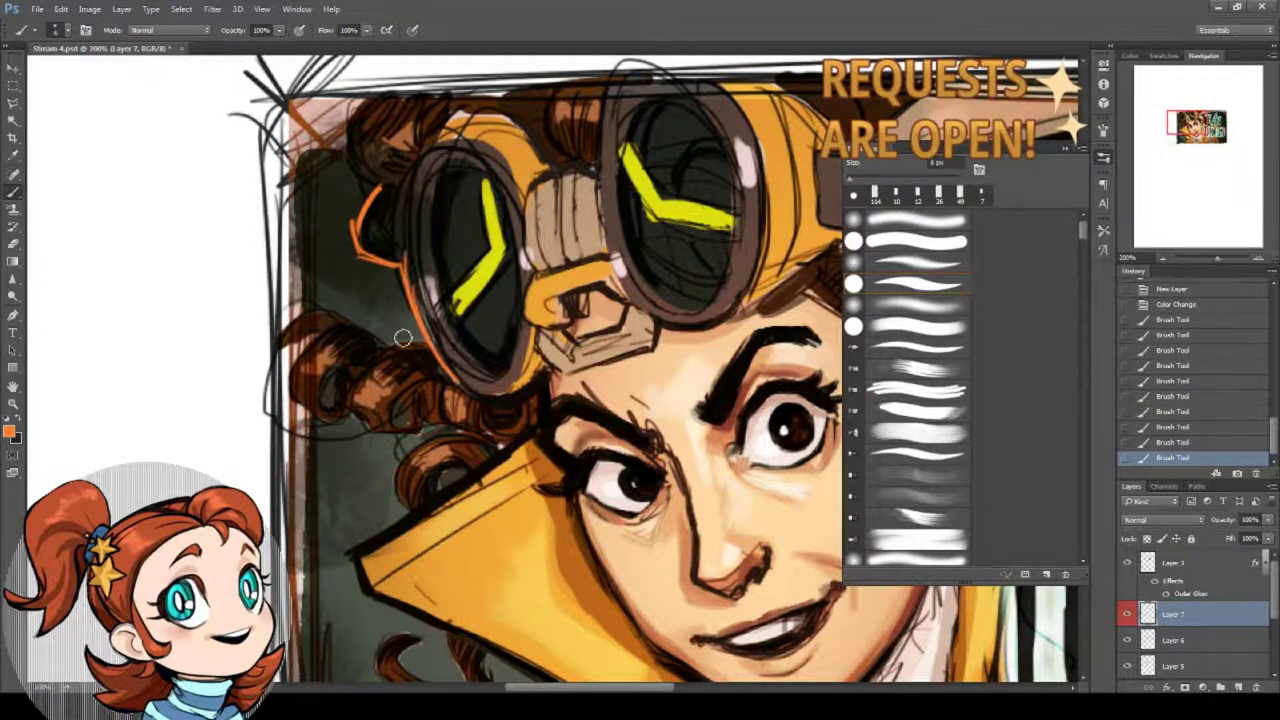
Trace orange rim lines around the lower hair curls and along the collar's upper edge.
mouse_move(402, 338)
mouse_down()
mouse_move(348, 400)
mouse_move(346, 382)
mouse_up()
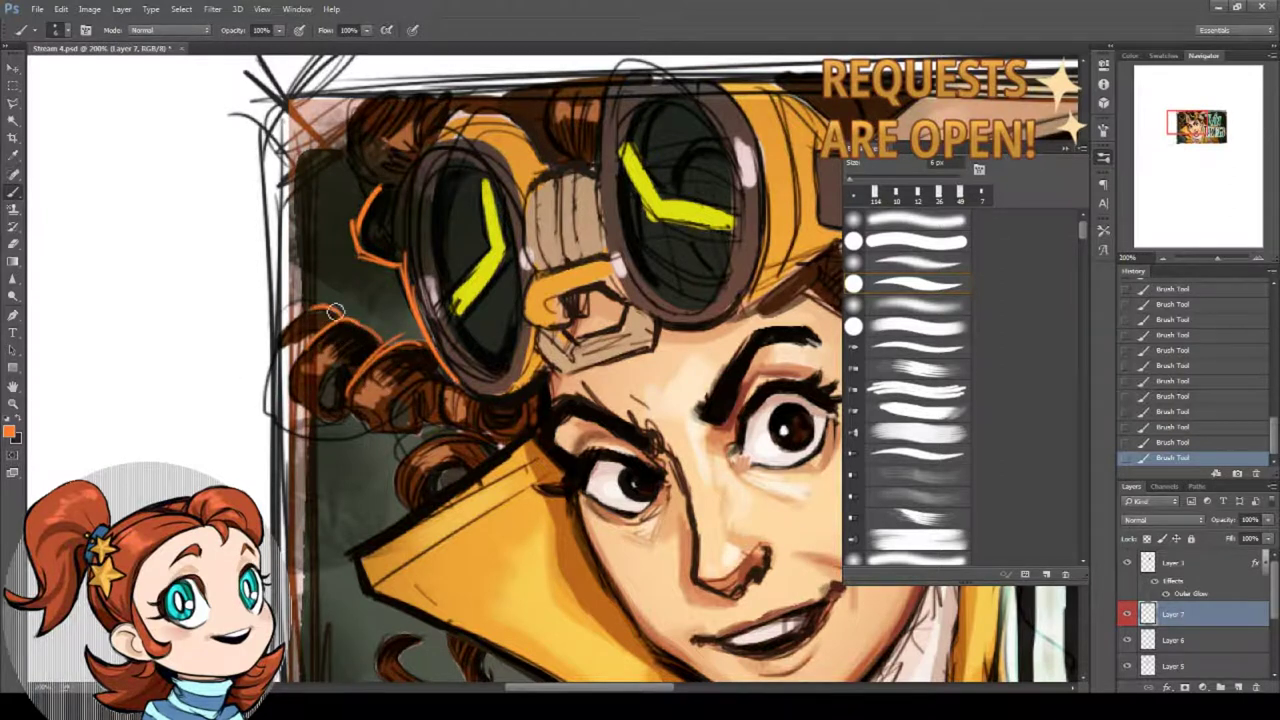
drag(453, 462, 442, 384)
drag(342, 469, 470, 391)
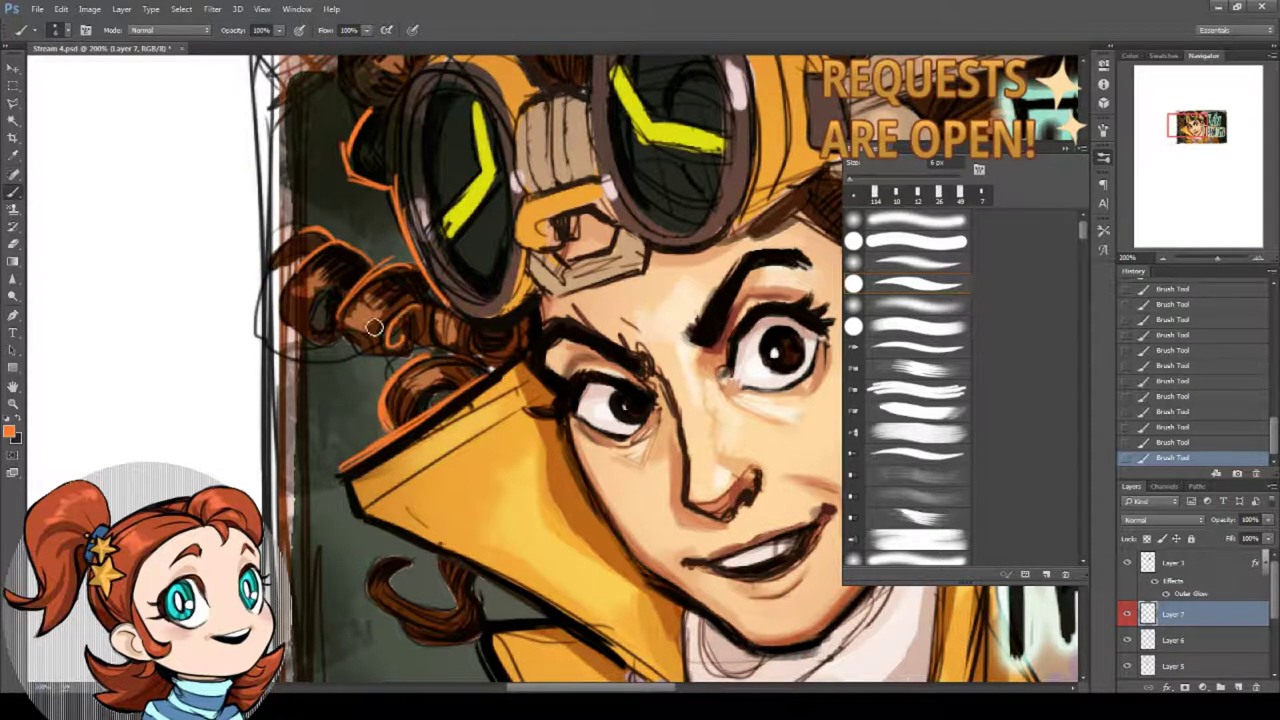
Continue the orange rim line around the collar tip, the small curl below it and the lower collar flap.
scroll(352, 337, down, 4)
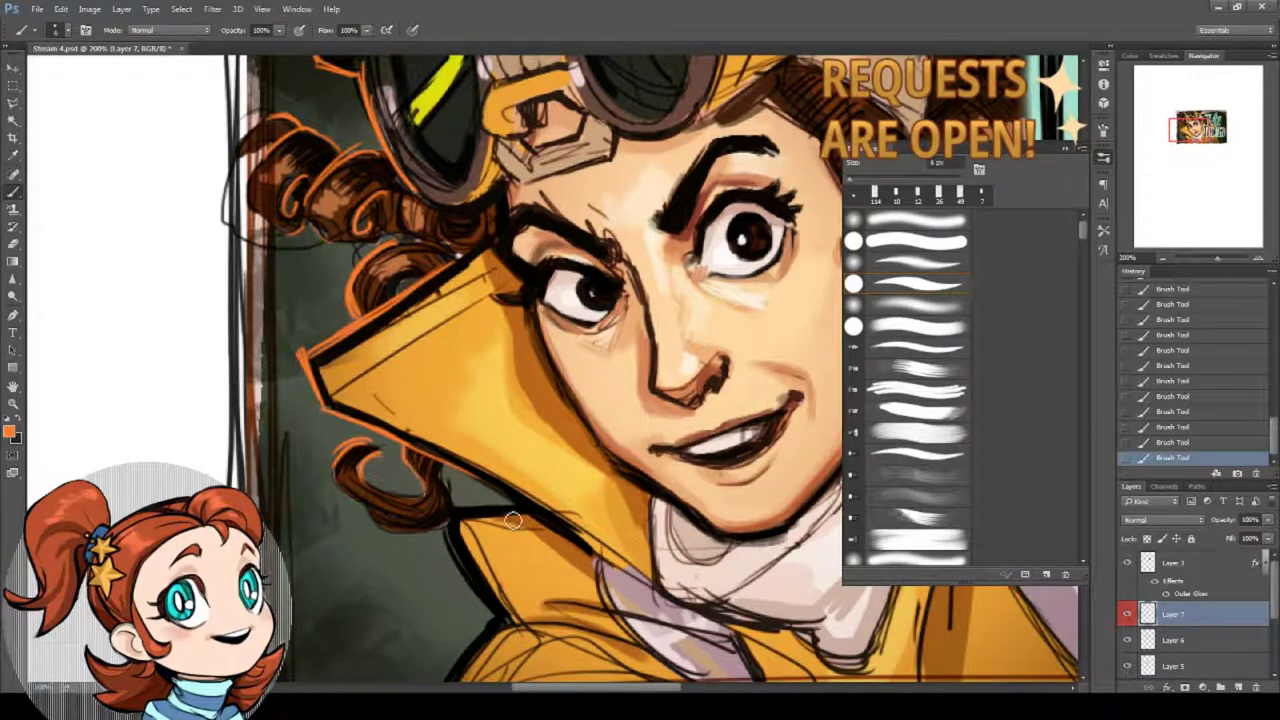
mouse_move(451, 524)
mouse_down()
mouse_move(502, 508)
mouse_move(388, 427)
mouse_move(452, 508)
mouse_move(466, 504)
mouse_move(394, 577)
mouse_move(418, 534)
mouse_up()
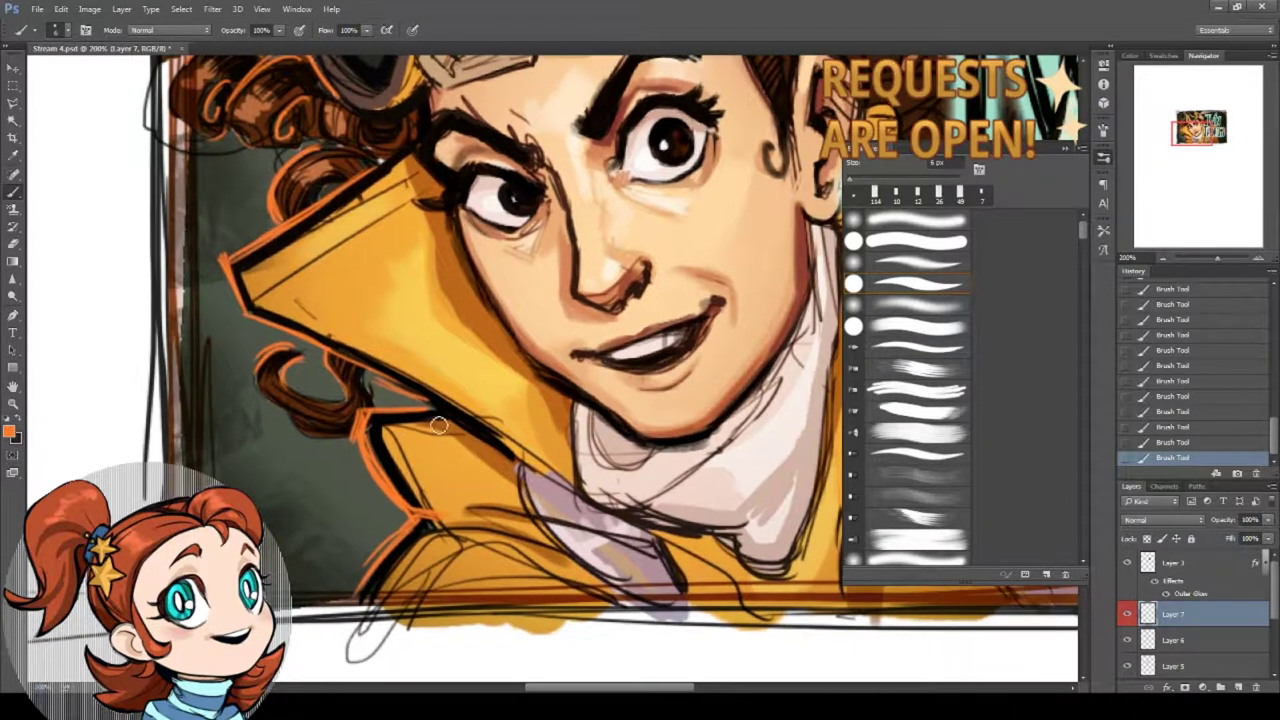
drag(411, 404, 480, 438)
drag(406, 400, 481, 451)
drag(386, 316, 464, 446)
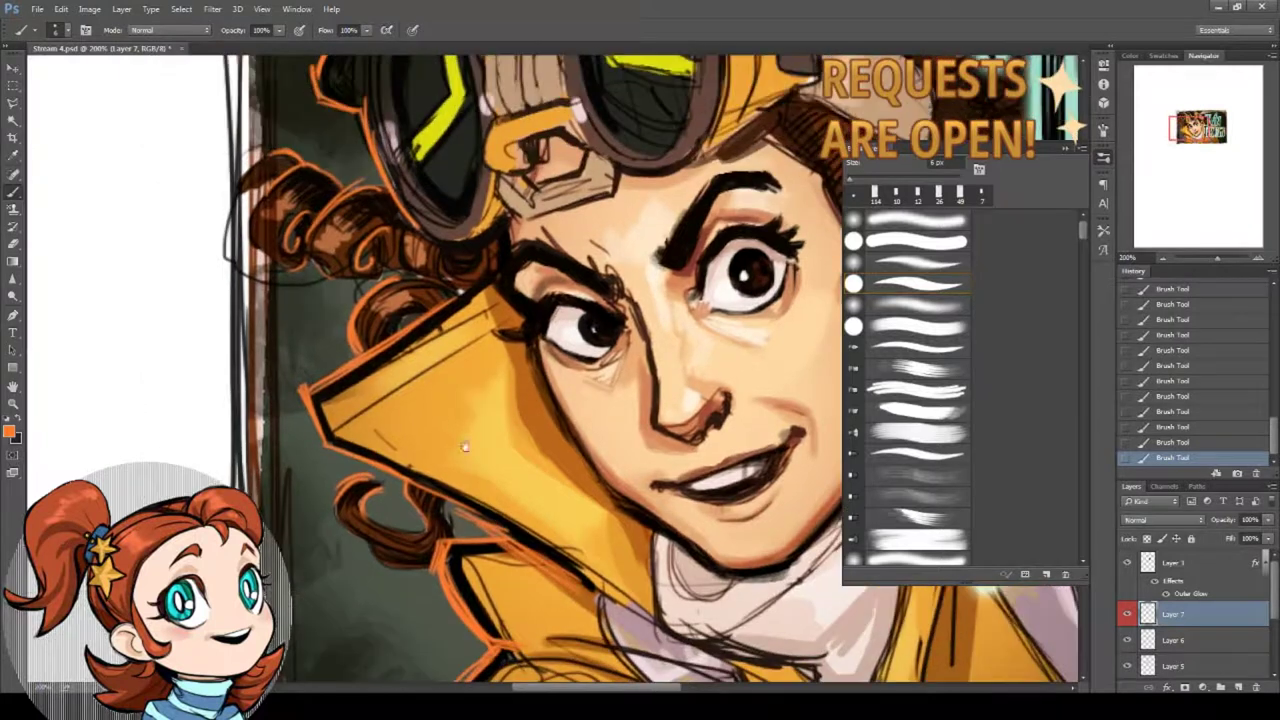
drag(308, 410, 311, 439)
Add orange rim strokes between the curls and the temple, and rework the line along the lower collar flap.
mouse_move(410, 220)
mouse_down()
mouse_move(440, 418)
mouse_move(485, 440)
mouse_up()
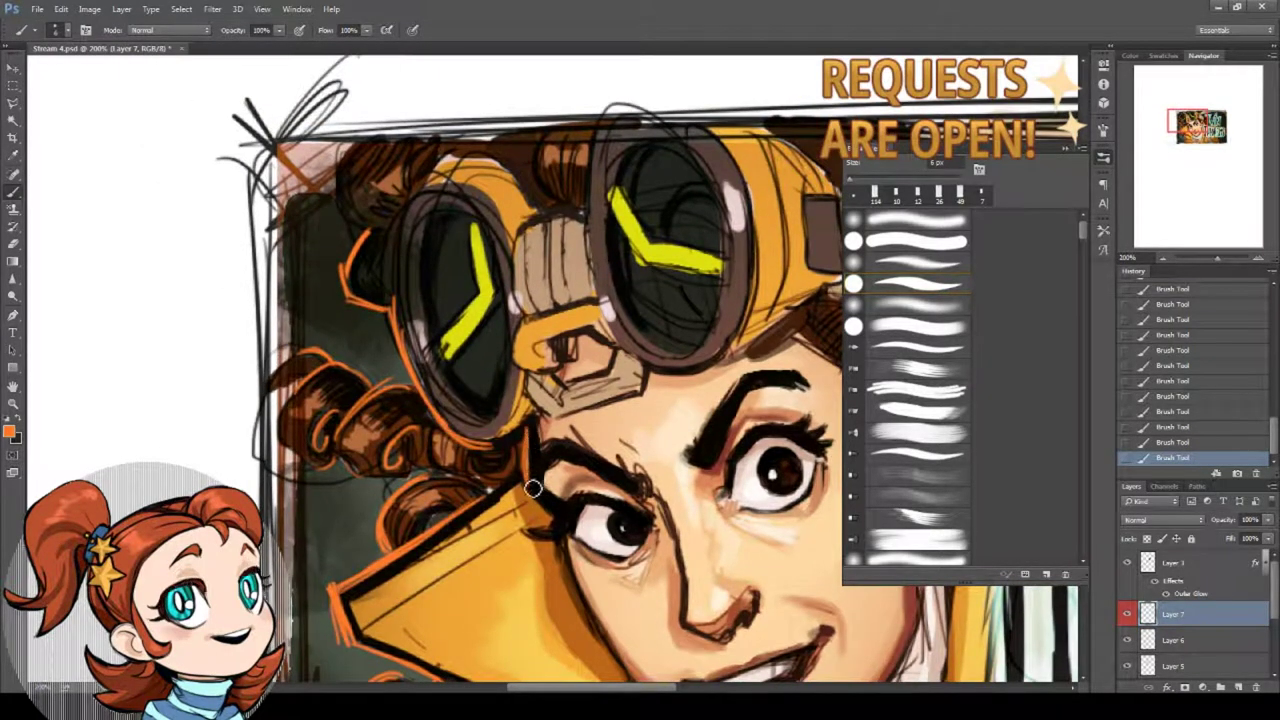
mouse_move(535, 475)
mouse_down()
mouse_move(403, 366)
mouse_move(355, 279)
mouse_up()
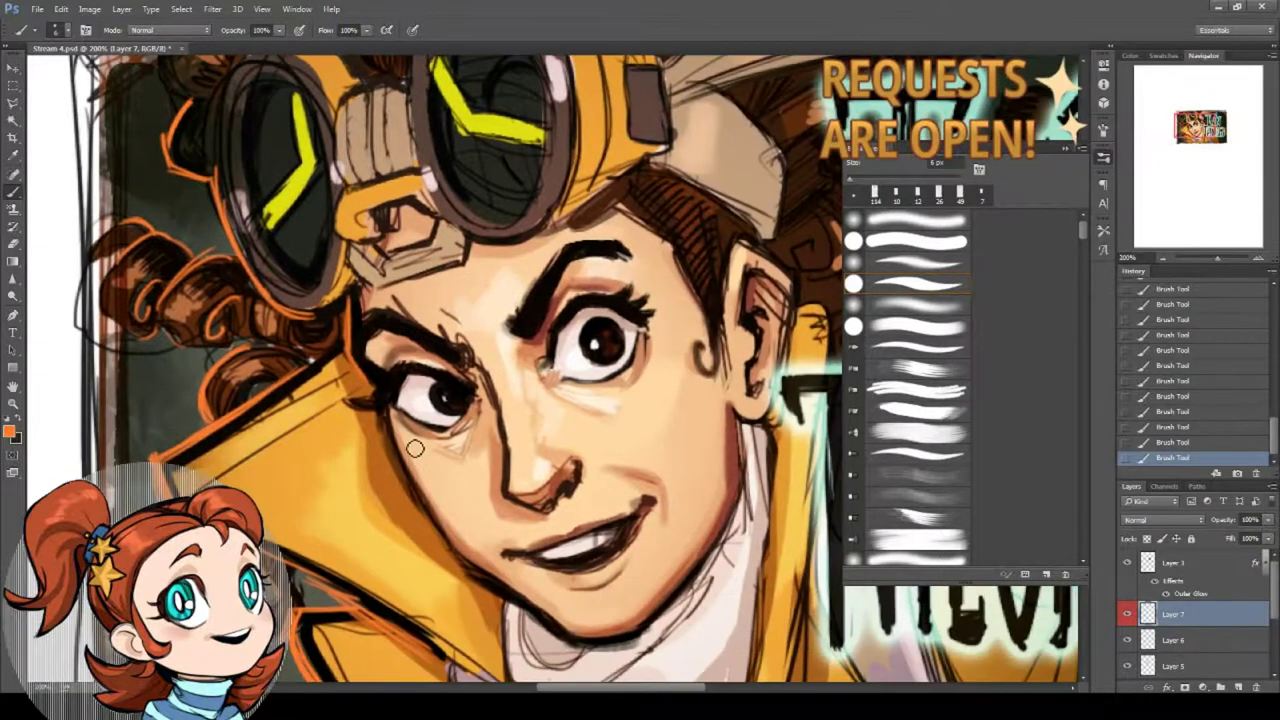
click(1145, 429)
drag(419, 404, 405, 368)
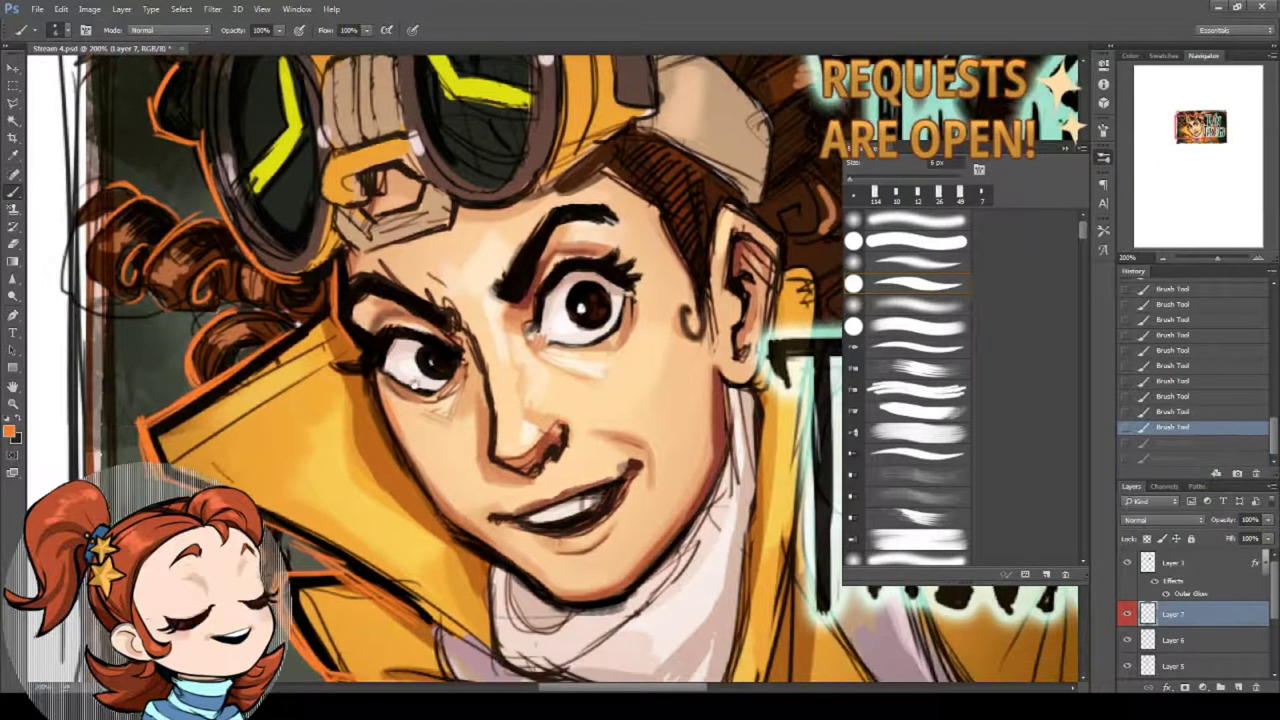
drag(433, 486, 400, 432)
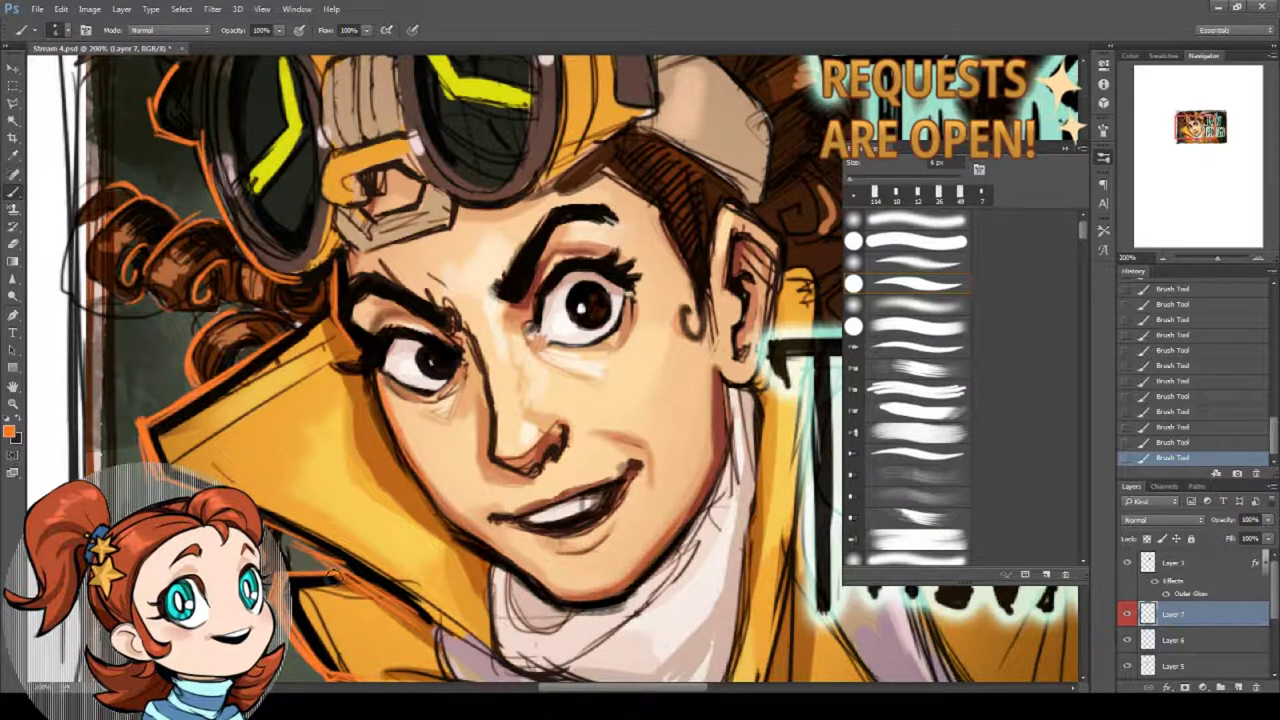
drag(347, 472, 468, 494)
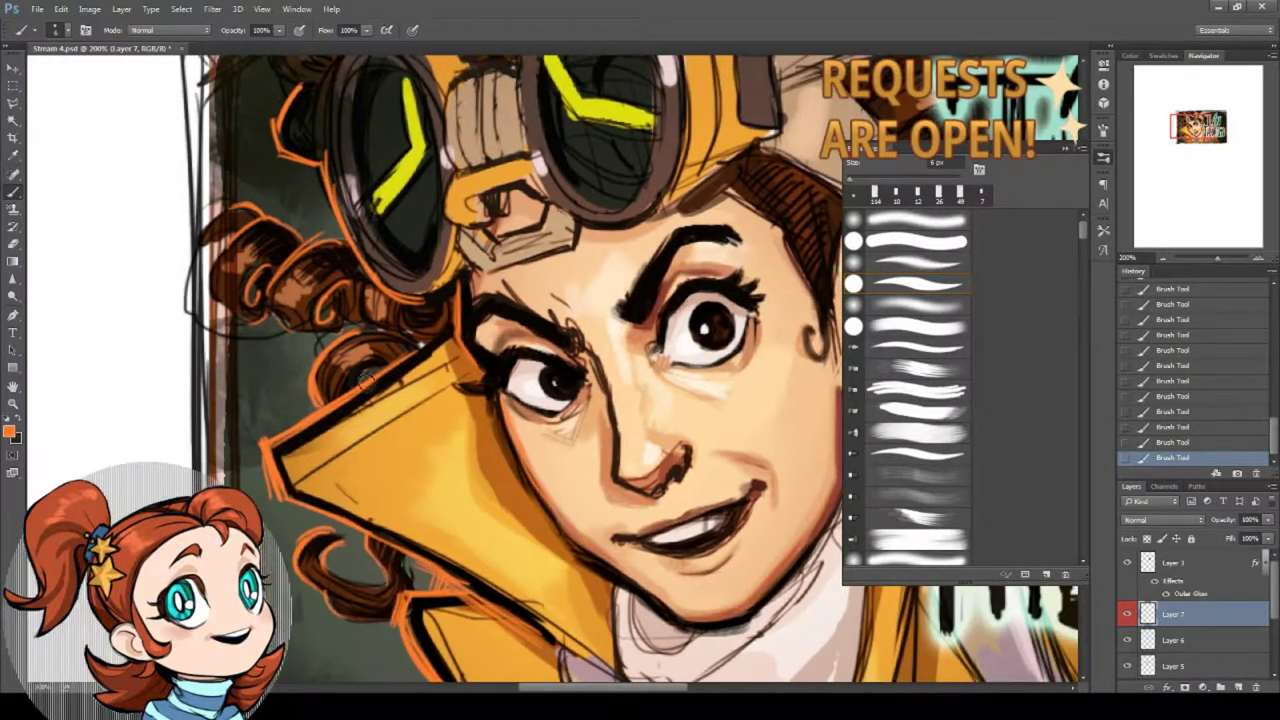
Outline the topmost curls in orange and redraw the orange edge of the goggles' bridge.
drag(314, 257, 369, 472)
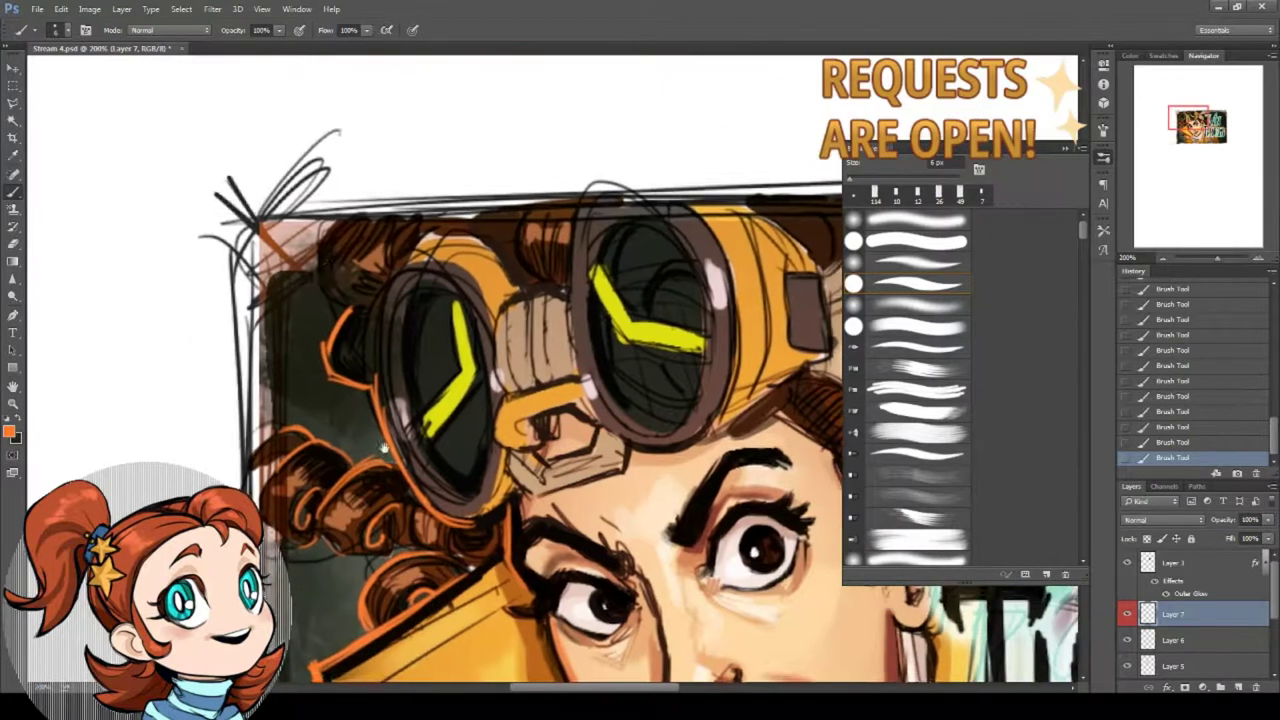
drag(389, 296, 386, 388)
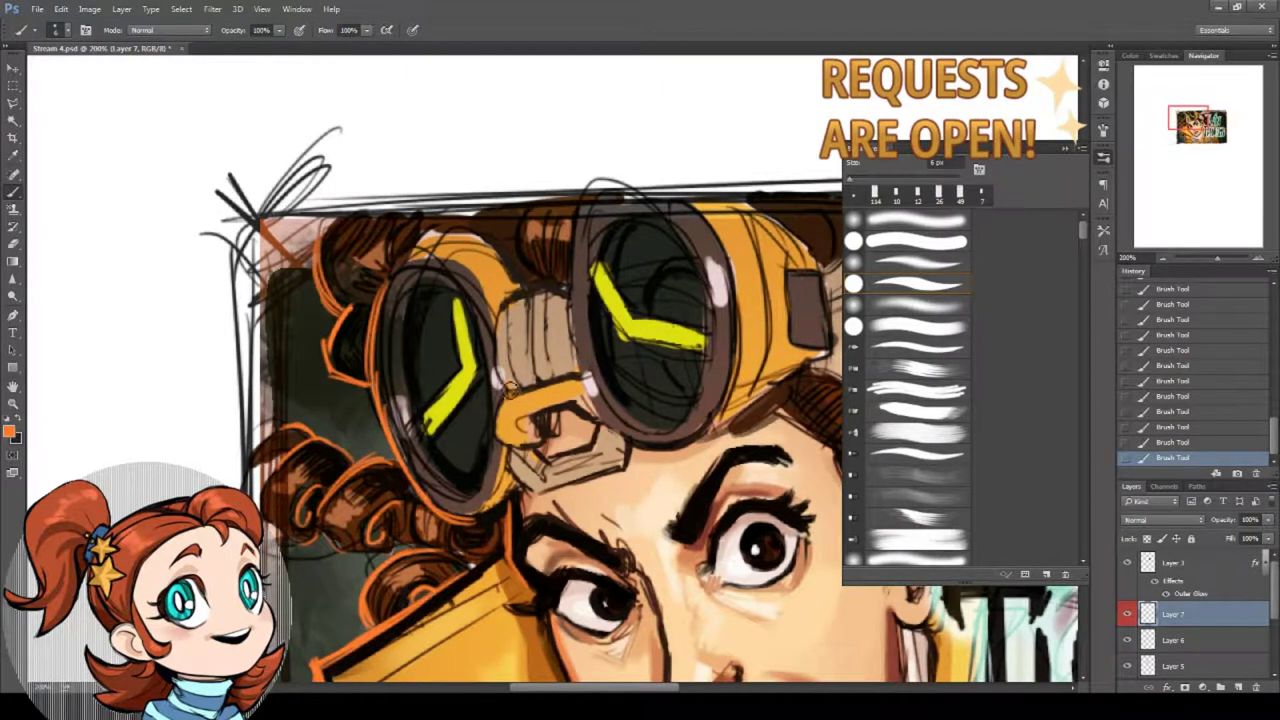
click(1193, 413)
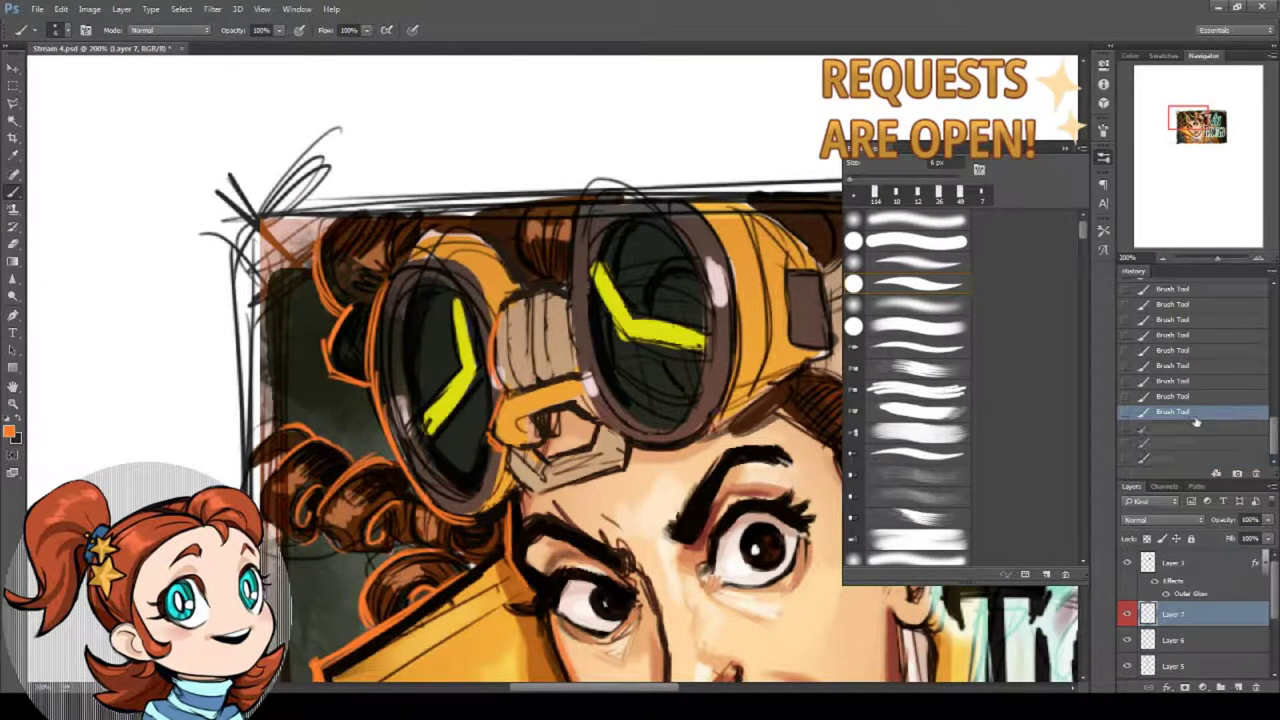
click(1139, 398)
drag(499, 400, 499, 447)
click(1147, 444)
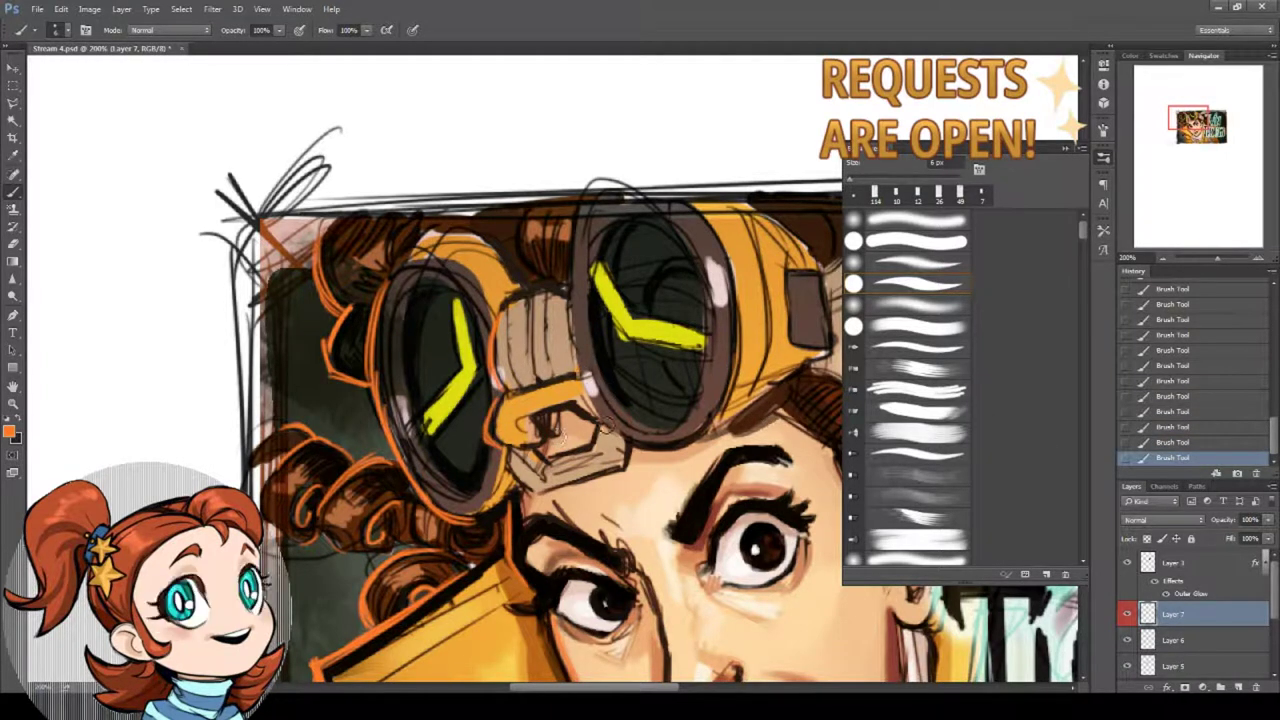
Extend the orange rim line down the collar's inner edge beside the scarf.
drag(482, 523, 381, 272)
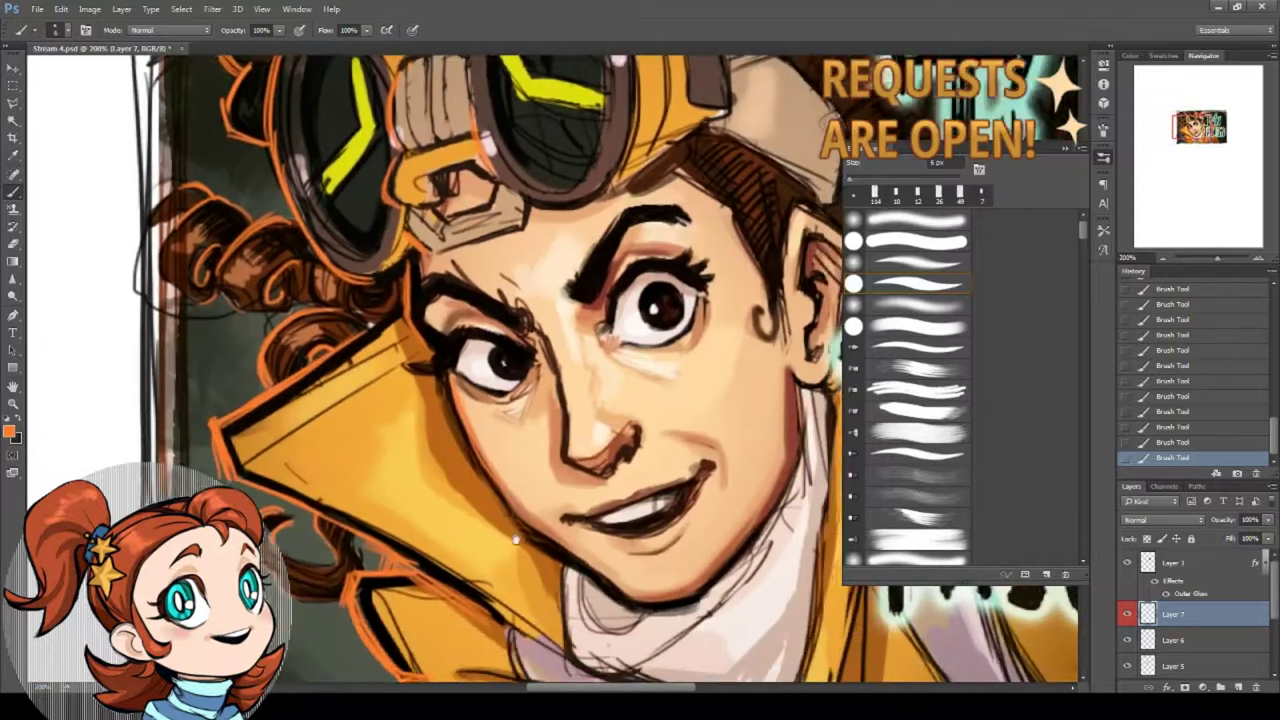
mouse_move(514, 537)
mouse_down()
mouse_move(473, 421)
mouse_move(472, 470)
mouse_up()
drag(300, 395, 322, 438)
drag(257, 258, 287, 340)
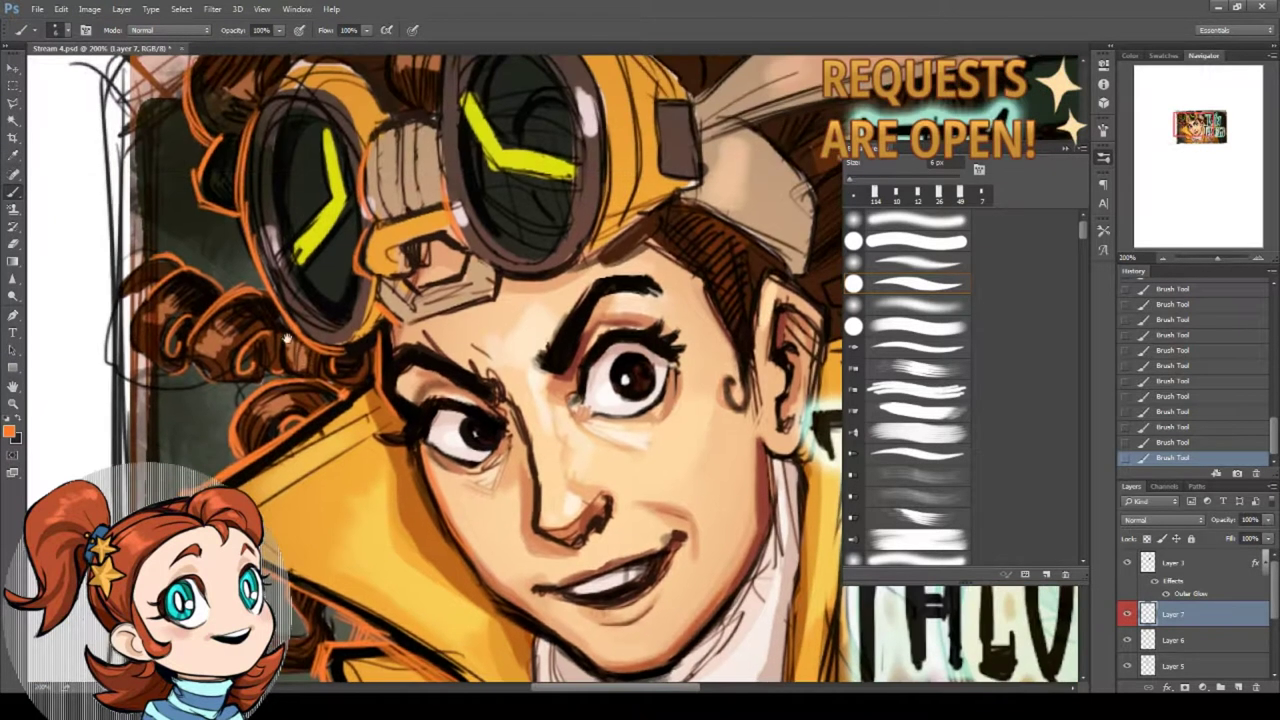
Choose a soft 23 px brush and add a new layer above Layer 5 in Screen blending mode.
right_click(525, 337)
drag(592, 375, 601, 375)
click(1169, 648)
click(1131, 662)
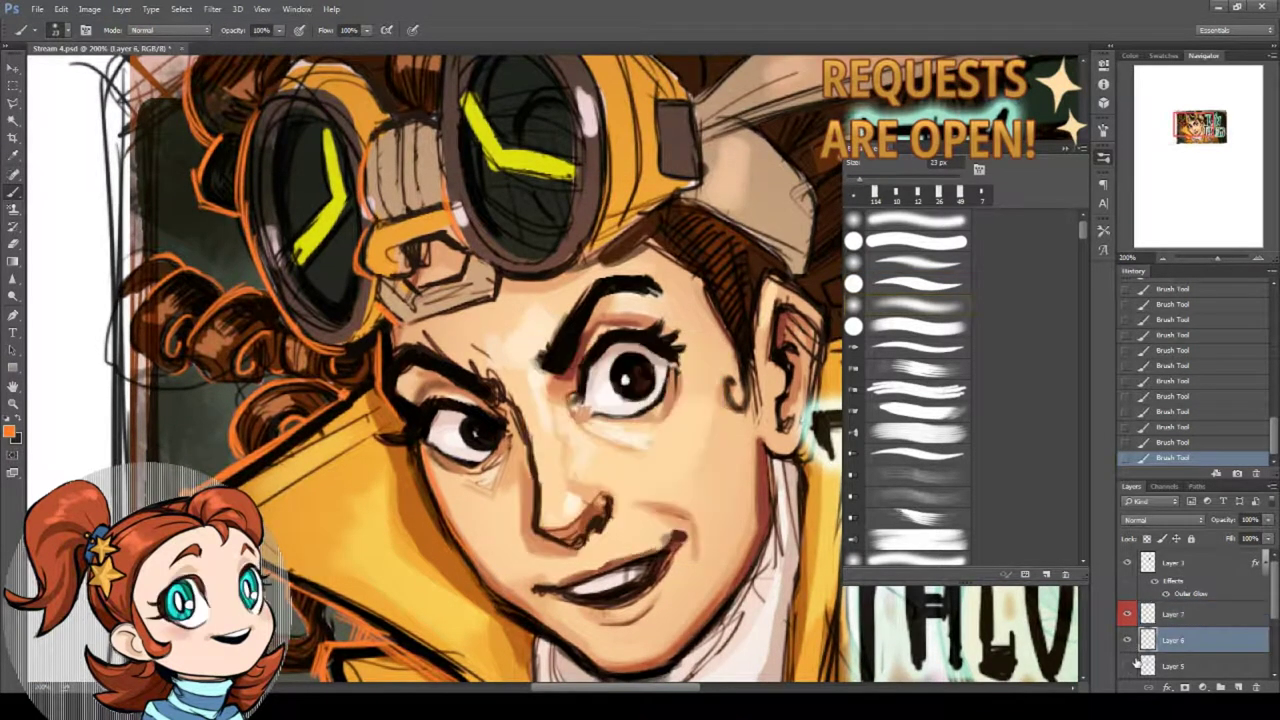
click(1170, 665)
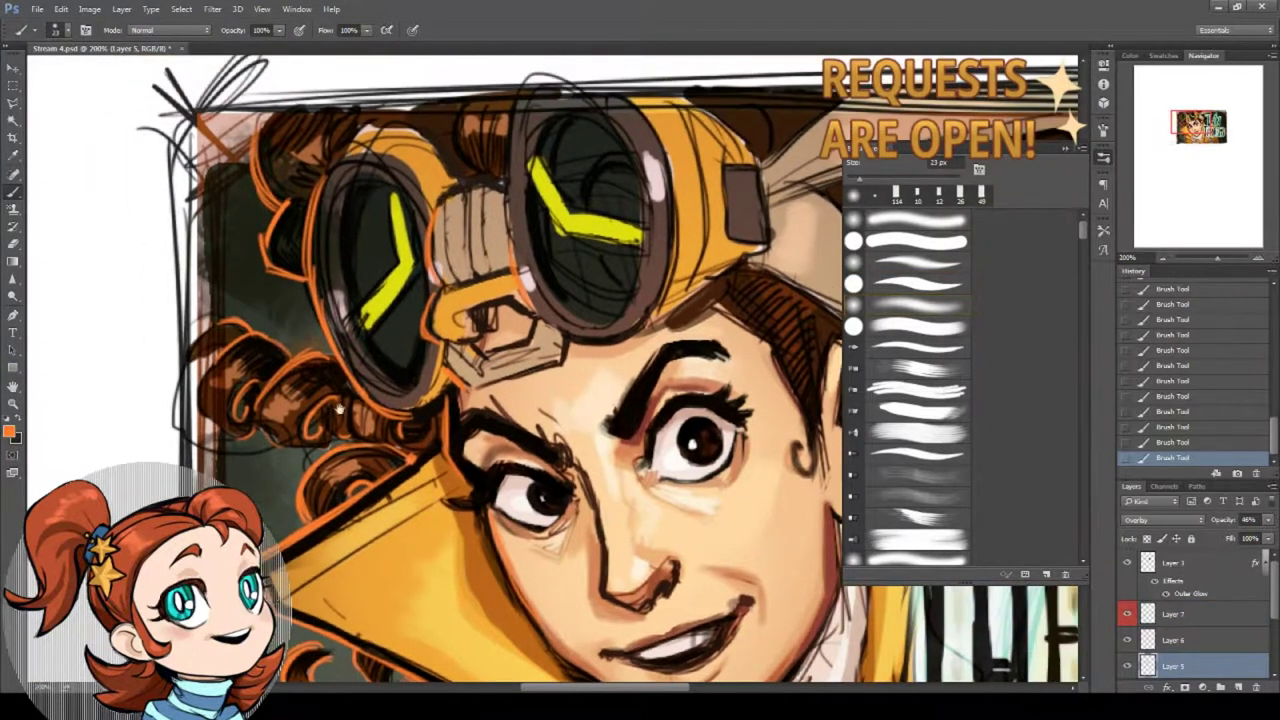
drag(175, 273, 250, 335)
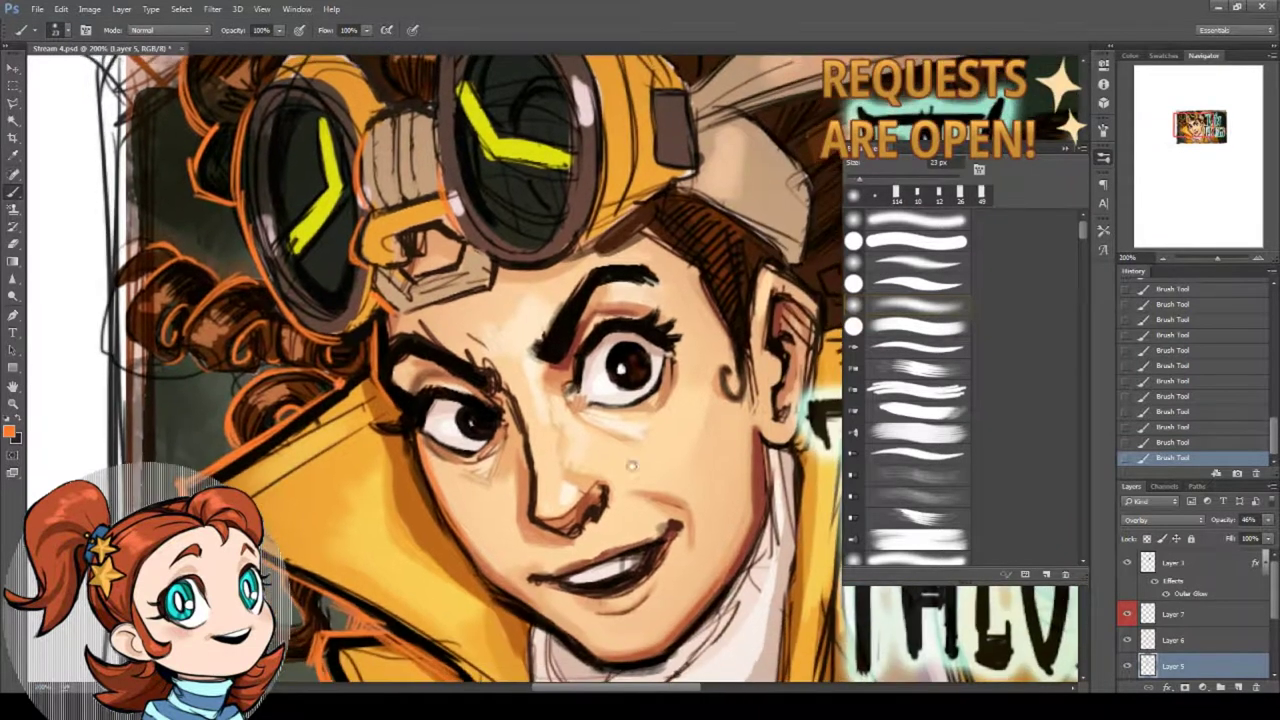
click(1237, 687)
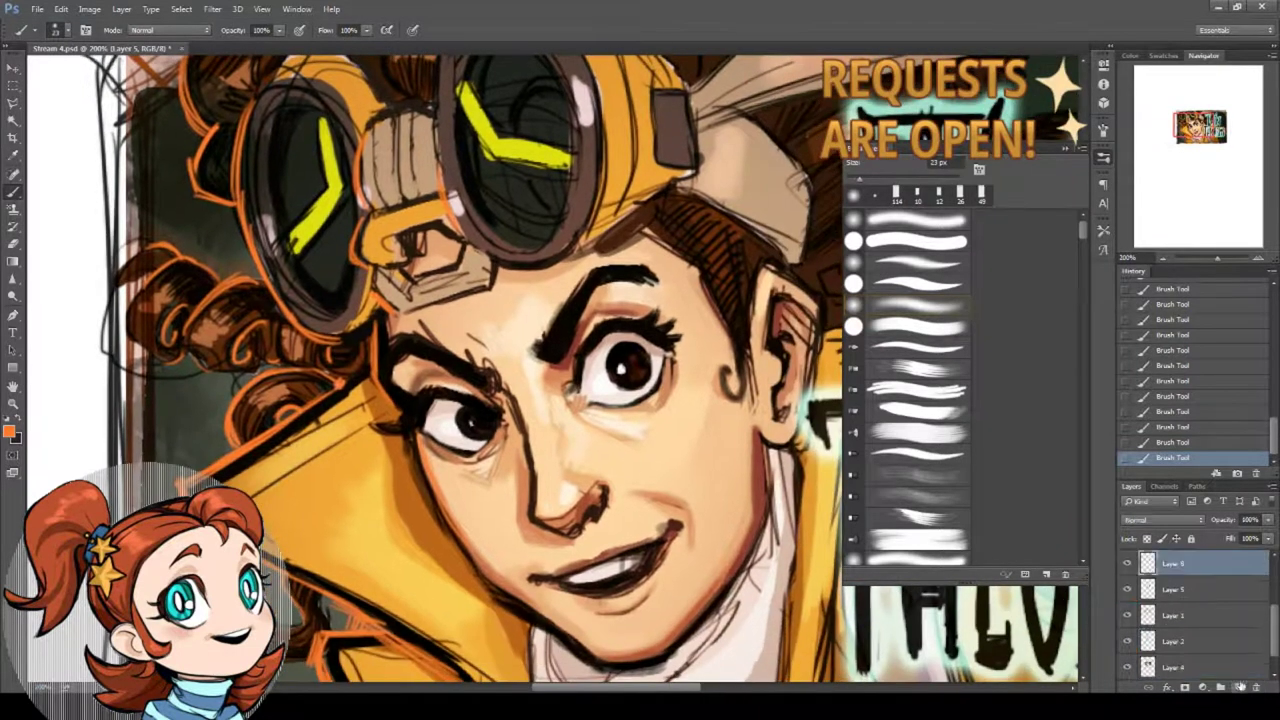
click(1160, 520)
click(1140, 341)
Airbrush an orange glow over the lower curls and try the glow on the collar tip at 41 px.
click(211, 275)
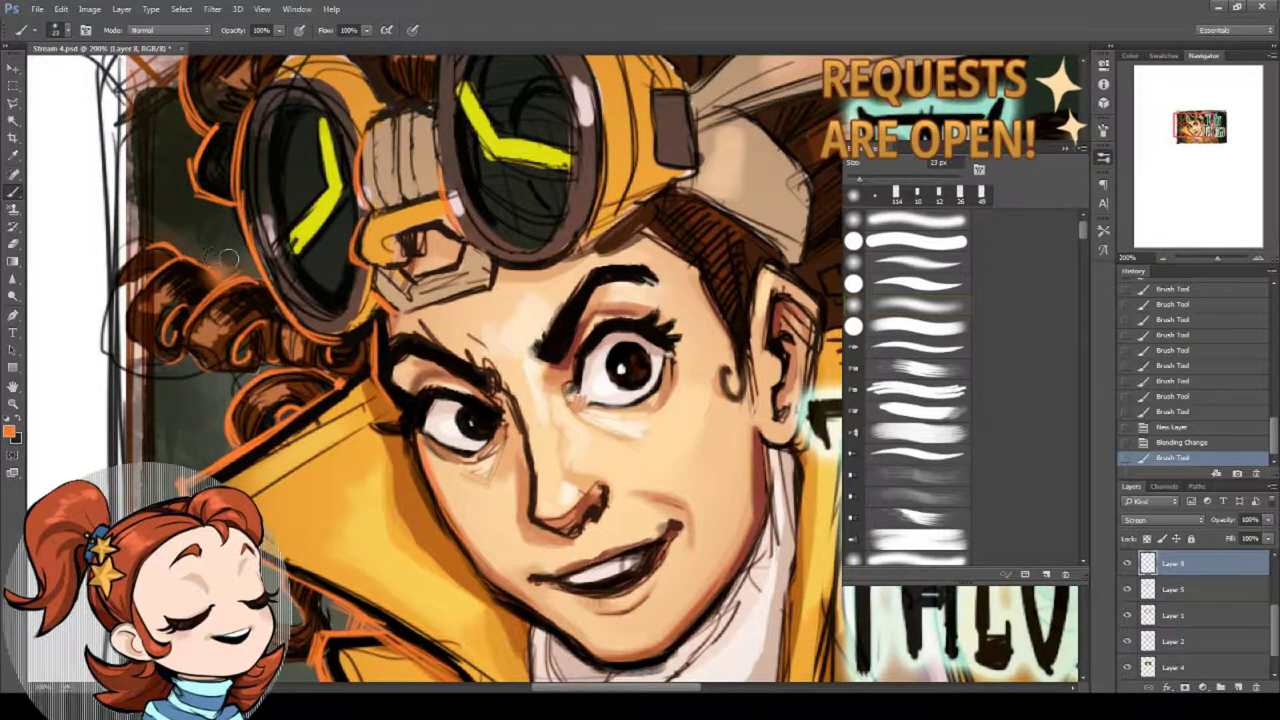
click(241, 280)
click(193, 475)
right_click(440, 461)
click(526, 497)
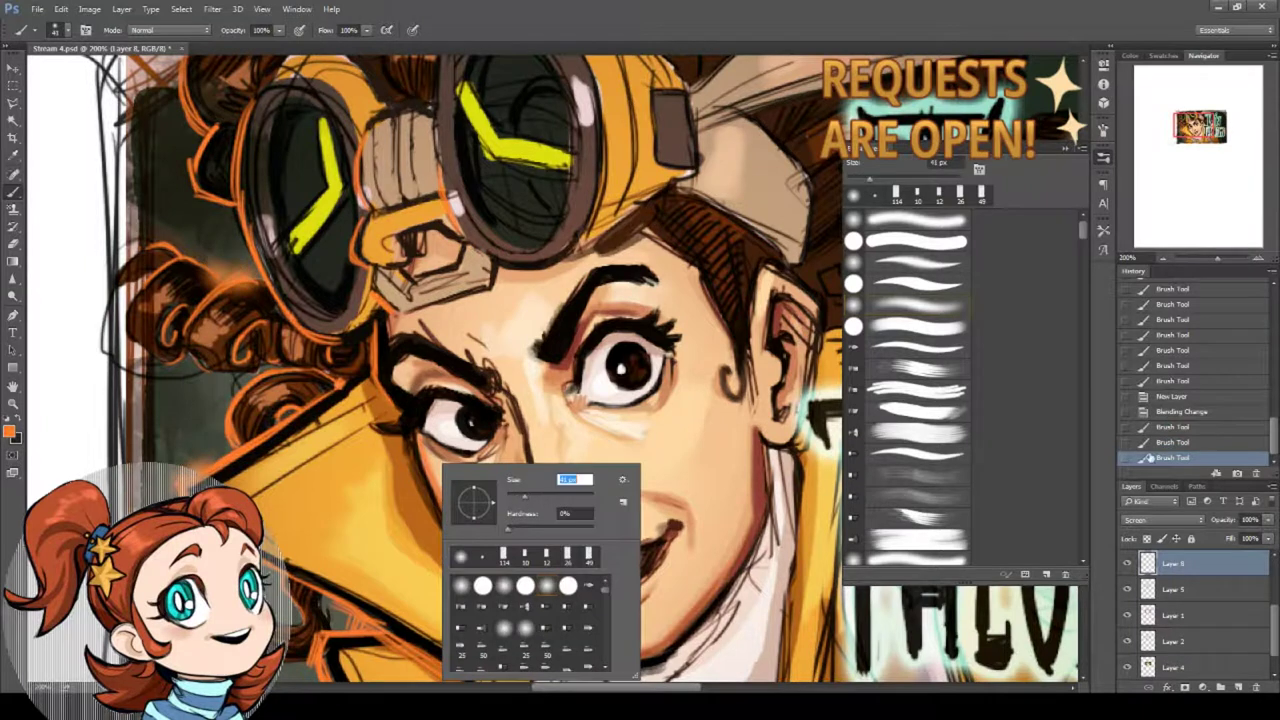
click(1150, 443)
click(193, 474)
mouse_move(341, 488)
mouse_down()
mouse_move(357, 463)
mouse_move(331, 455)
mouse_up()
Reduce the soft brush to 27 px and try the orange glow again at the collar tip.
right_click(428, 461)
click(504, 497)
click(1148, 443)
click(218, 443)
click(1150, 442)
drag(207, 434, 259, 401)
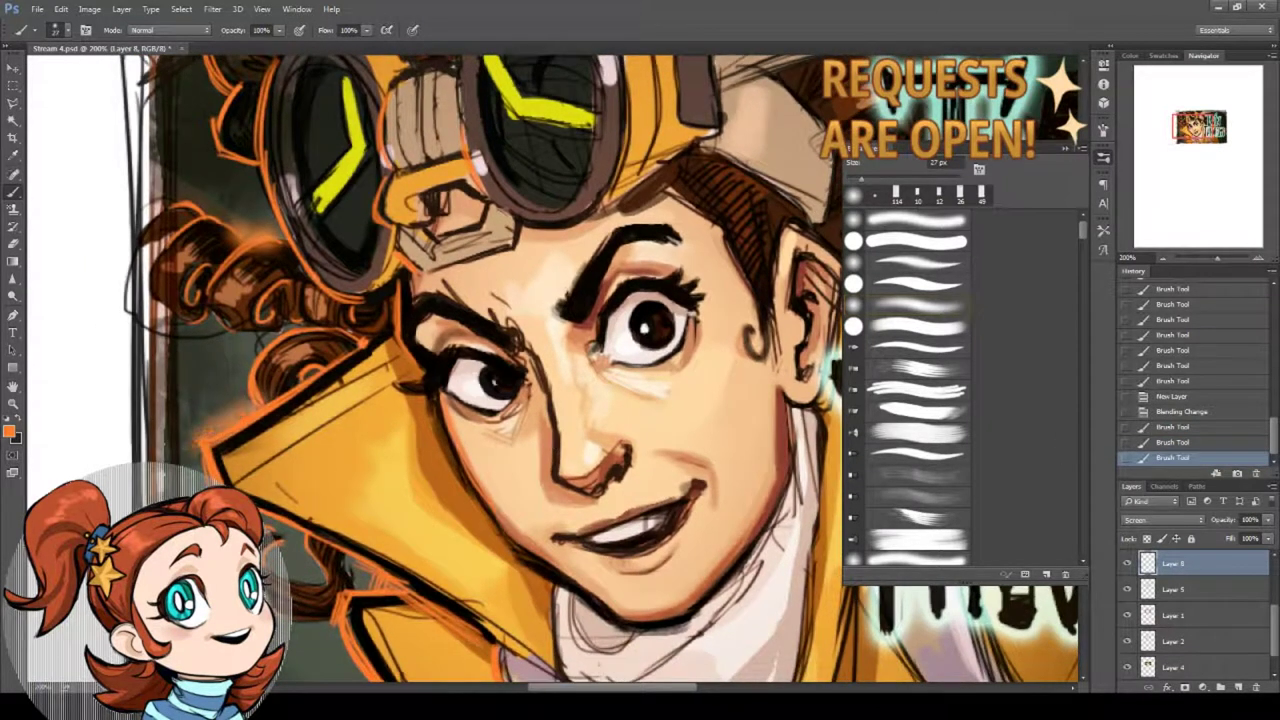
click(1150, 442)
mouse_move(202, 434)
mouse_down()
mouse_move(264, 405)
mouse_move(240, 288)
mouse_up()
key(ctrl+z)
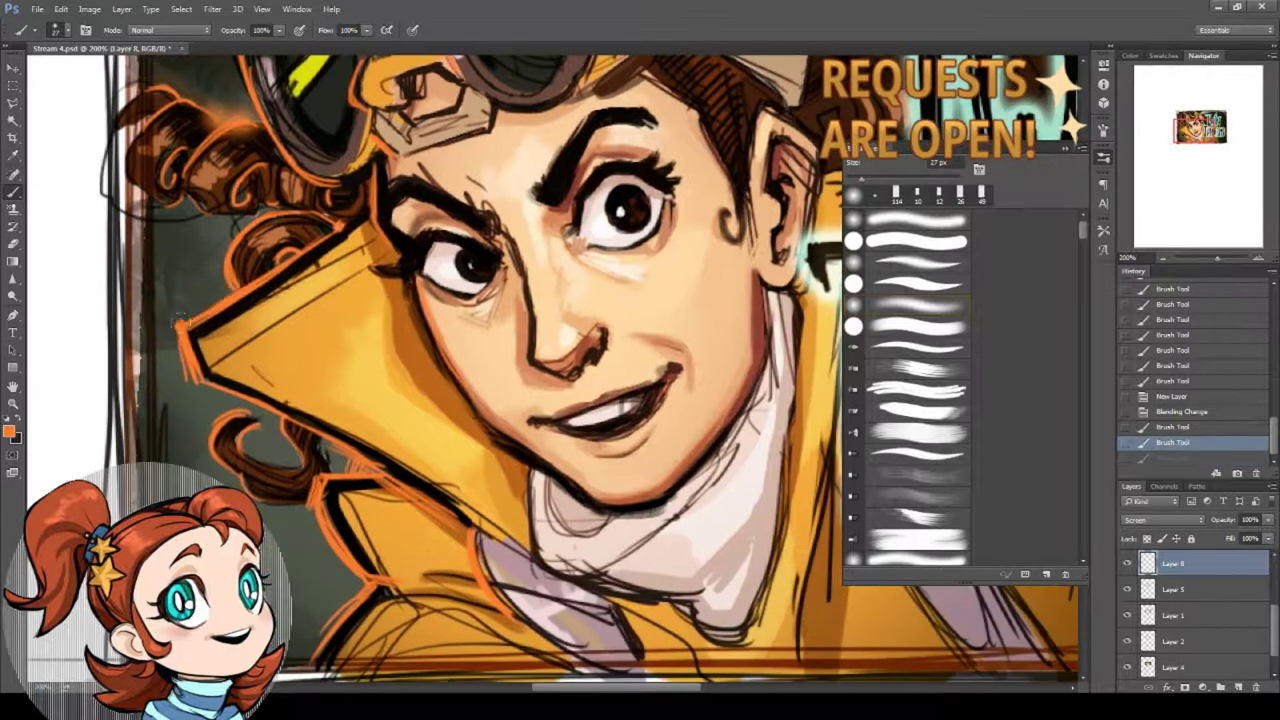
Airbrush an orange glow along the collar's tip and upper edge and around the lower collar flap.
drag(180, 322, 250, 275)
key(ctrl+z)
drag(182, 322, 228, 294)
mouse_move(341, 461)
mouse_down()
mouse_move(370, 468)
mouse_move(357, 438)
mouse_up()
click(1191, 428)
key(ctrl+shift+z)
key(ctrl+shift+z)
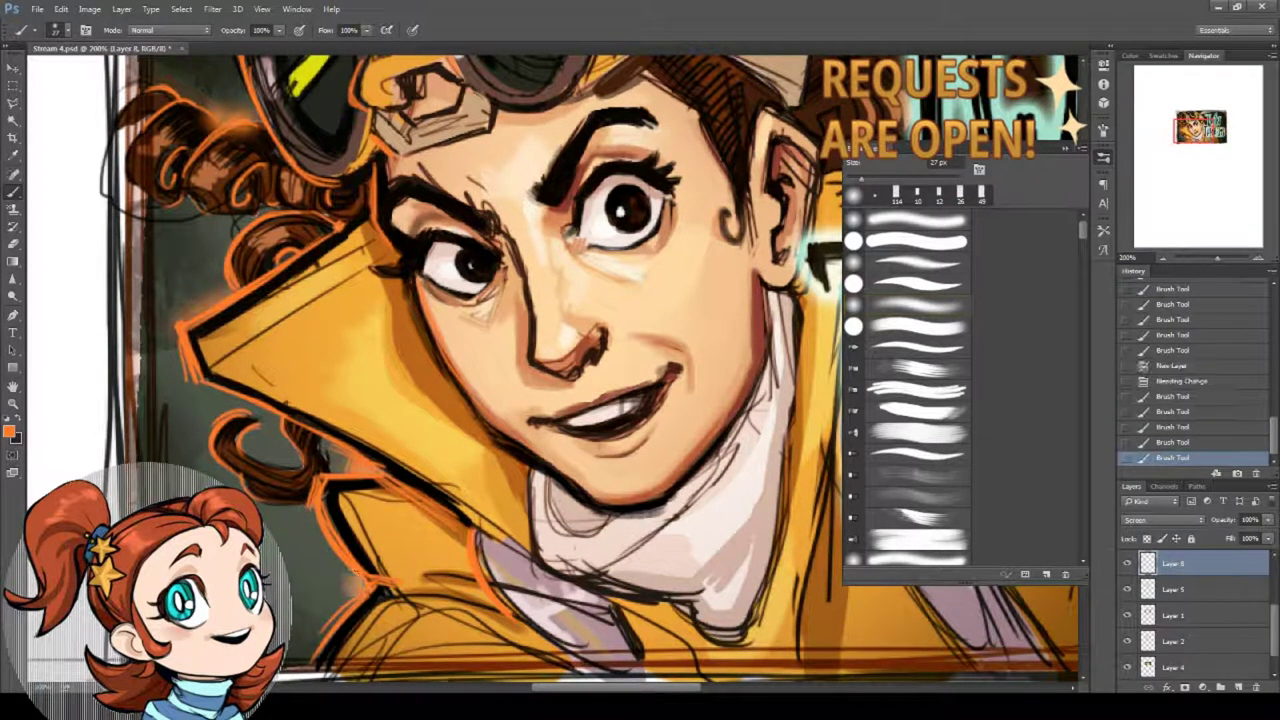
drag(335, 550, 362, 584)
drag(376, 590, 392, 604)
Airbrush an orange glow along the goggle's outer rim and nearby curls, redoing the rim stroke with a tapered soft brush.
drag(484, 457, 495, 543)
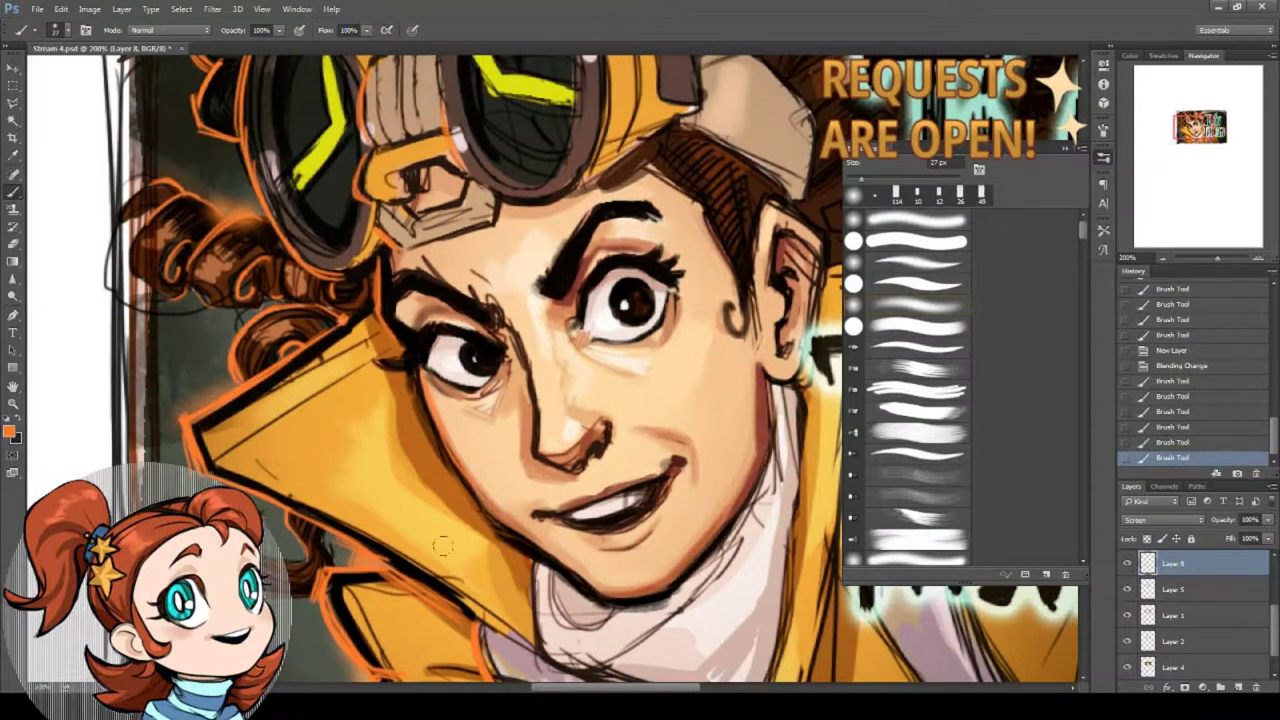
mouse_move(433, 276)
mouse_down()
mouse_move(462, 341)
mouse_move(470, 493)
mouse_up()
drag(284, 324, 320, 436)
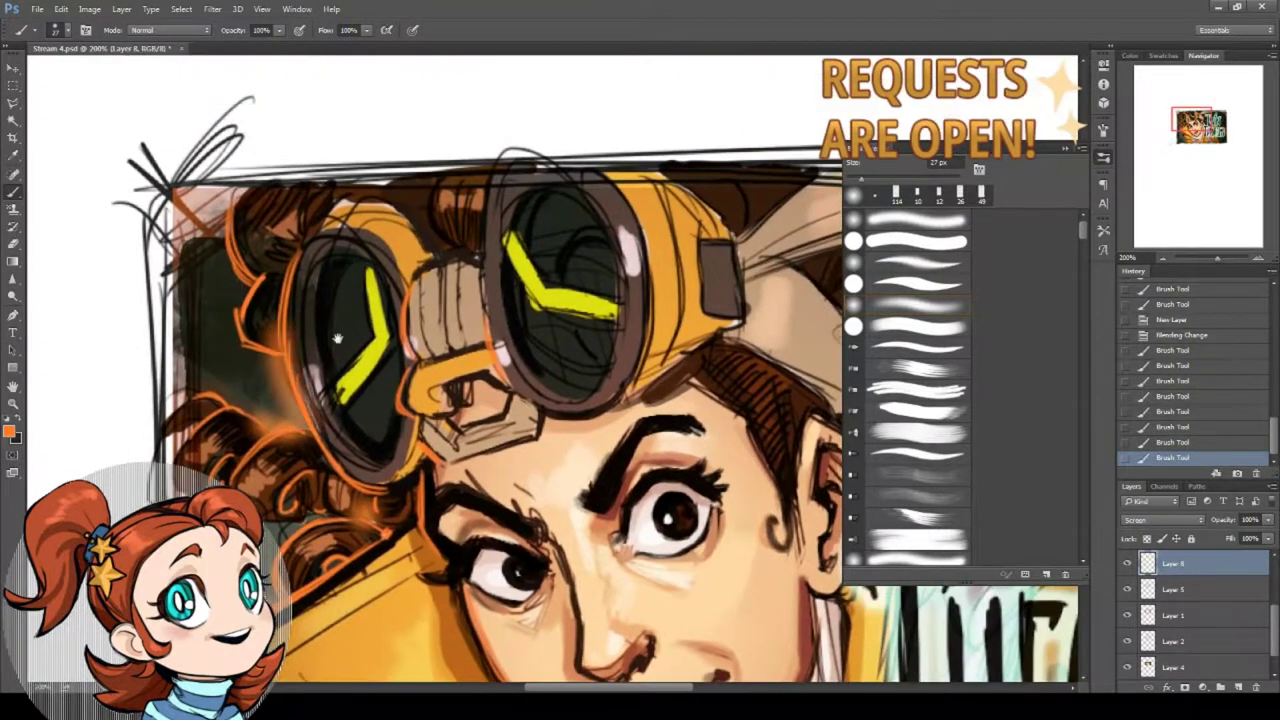
drag(337, 340, 375, 395)
click(1138, 439)
key(ctrl+shift+z)
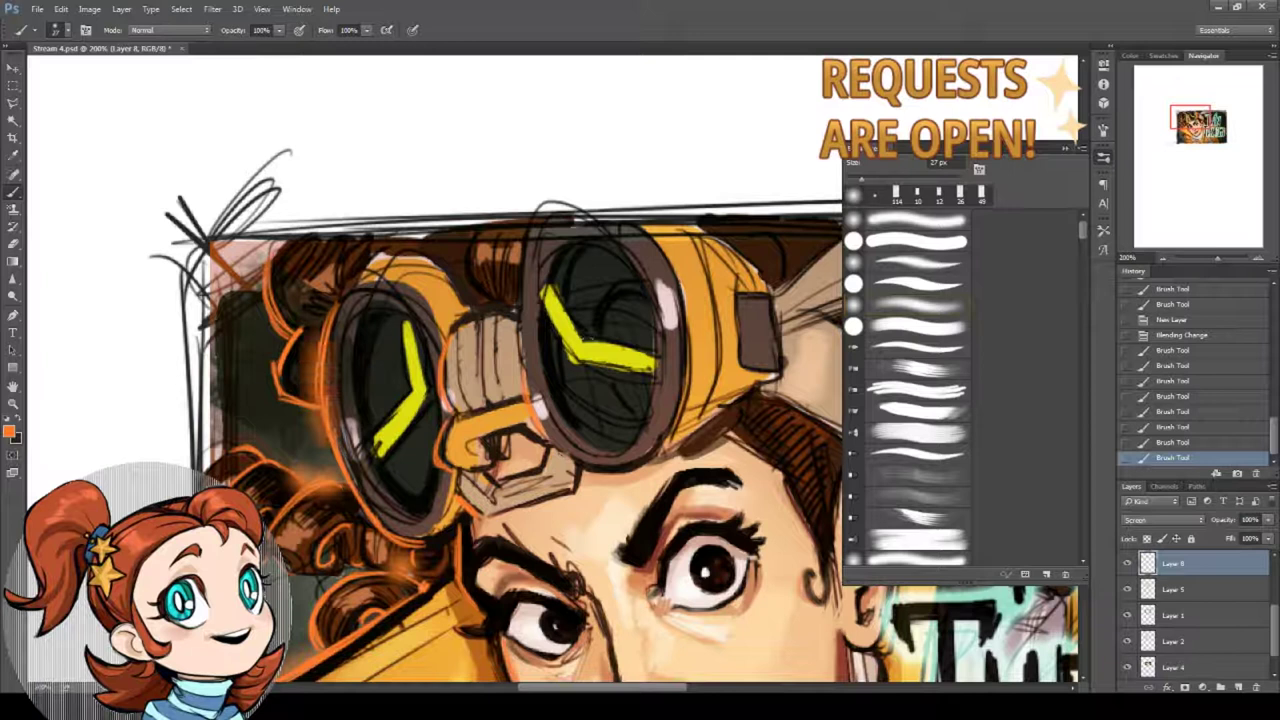
click(1182, 444)
drag(334, 314, 320, 414)
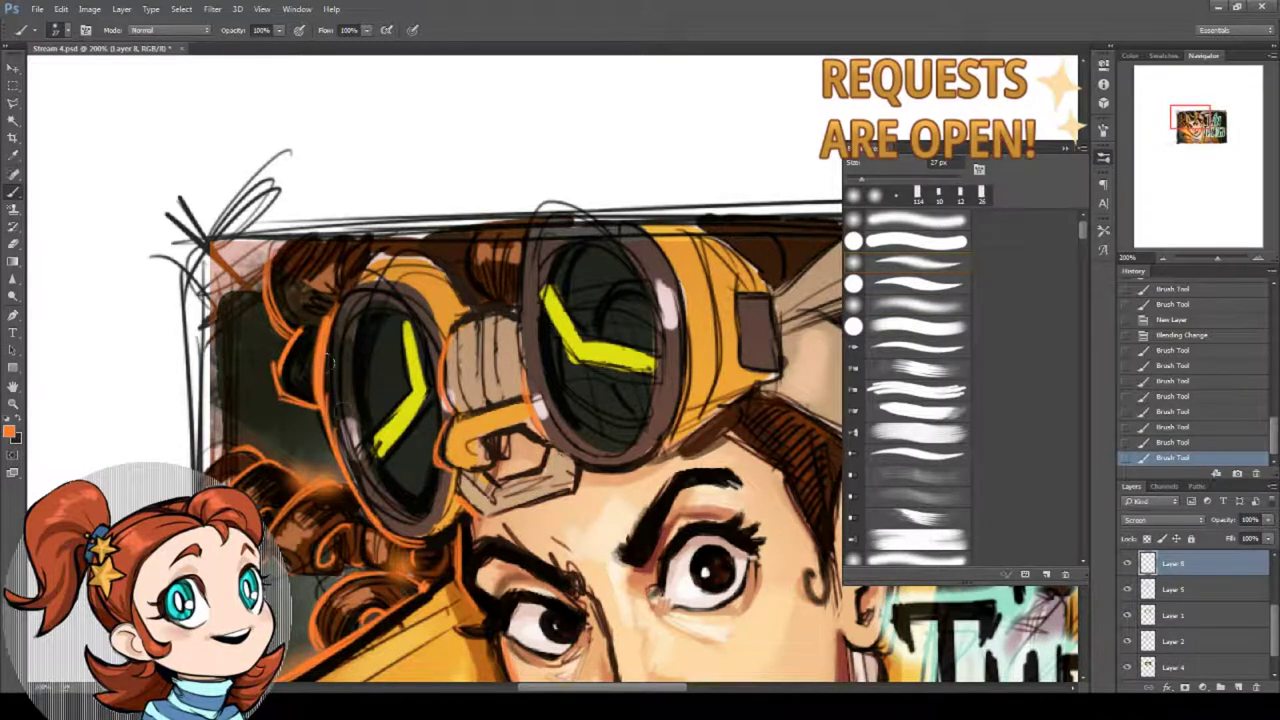
Undo the last glow stroke and airbrush the orange glow again along the curl beside the goggle.
key(ctrl+z)
mouse_move(319, 331)
mouse_down()
mouse_move(315, 423)
mouse_move(274, 385)
mouse_up()
drag(492, 488, 392, 293)
Check the whole illustration and save the Stream 4.psd file.
click(13, 404)
click(71, 30)
click(342, 238)
drag(536, 370, 504, 421)
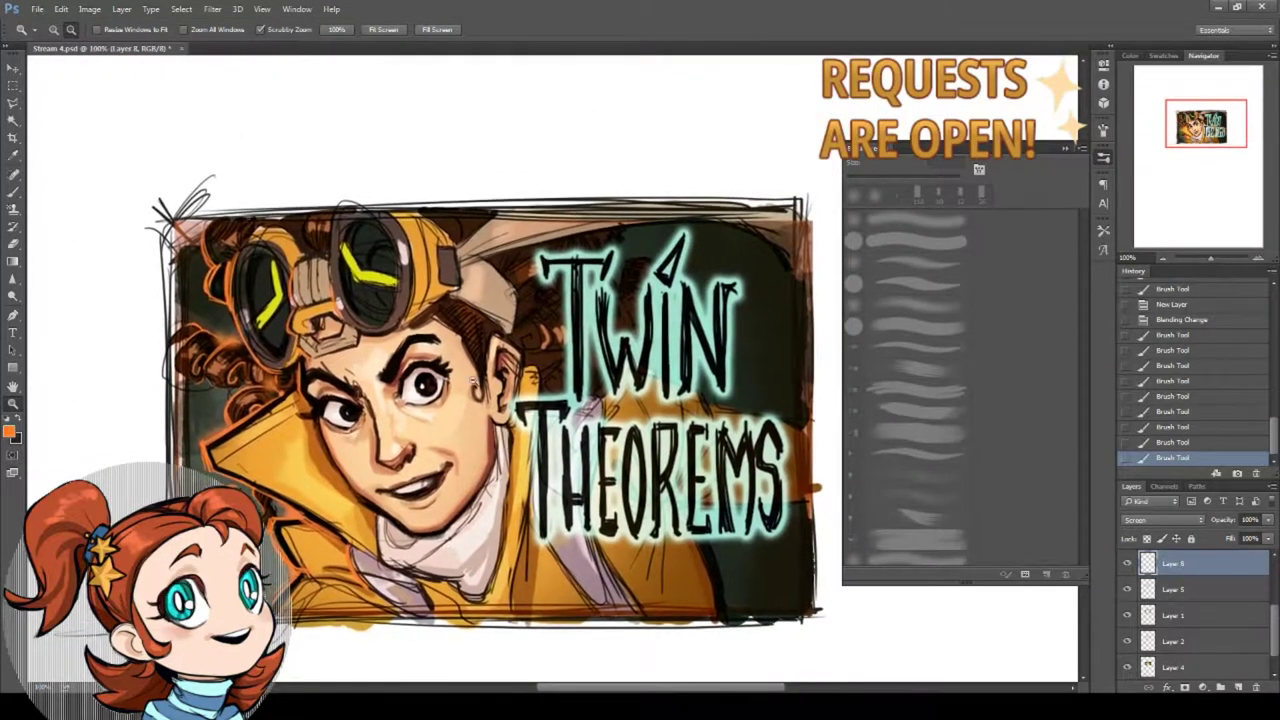
drag(476, 374, 507, 424)
click(37, 9)
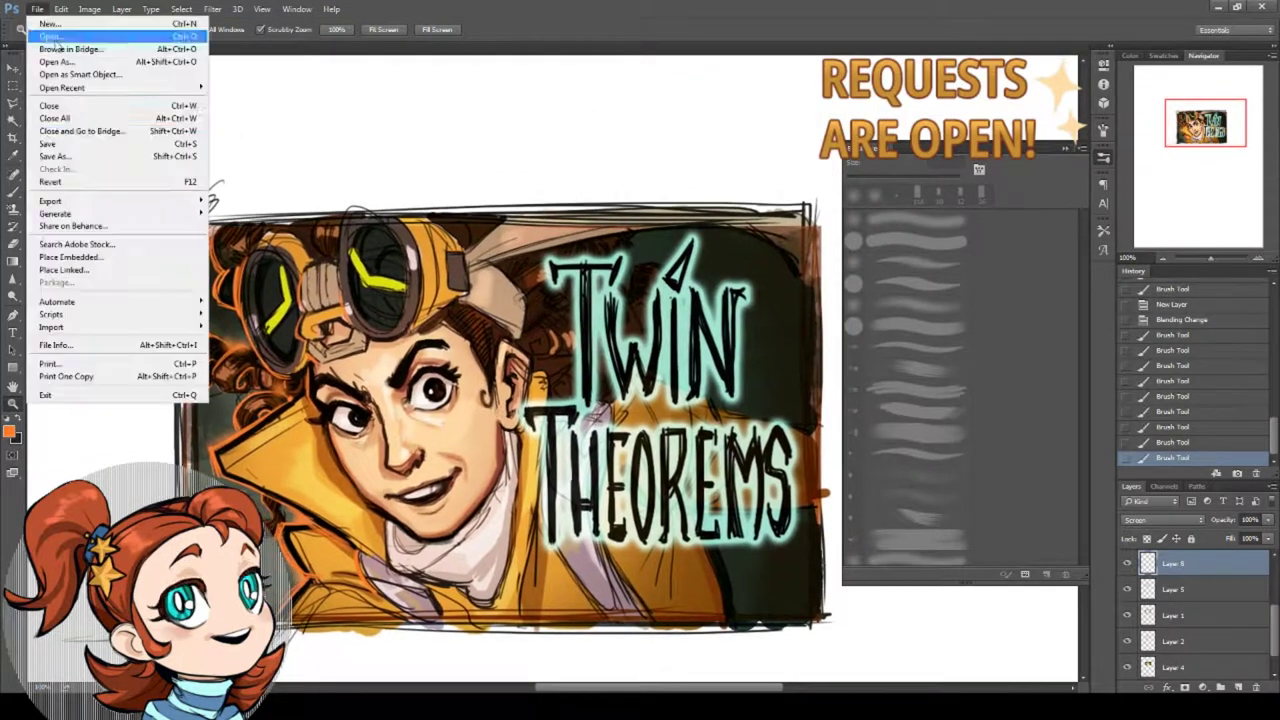
click(55, 145)
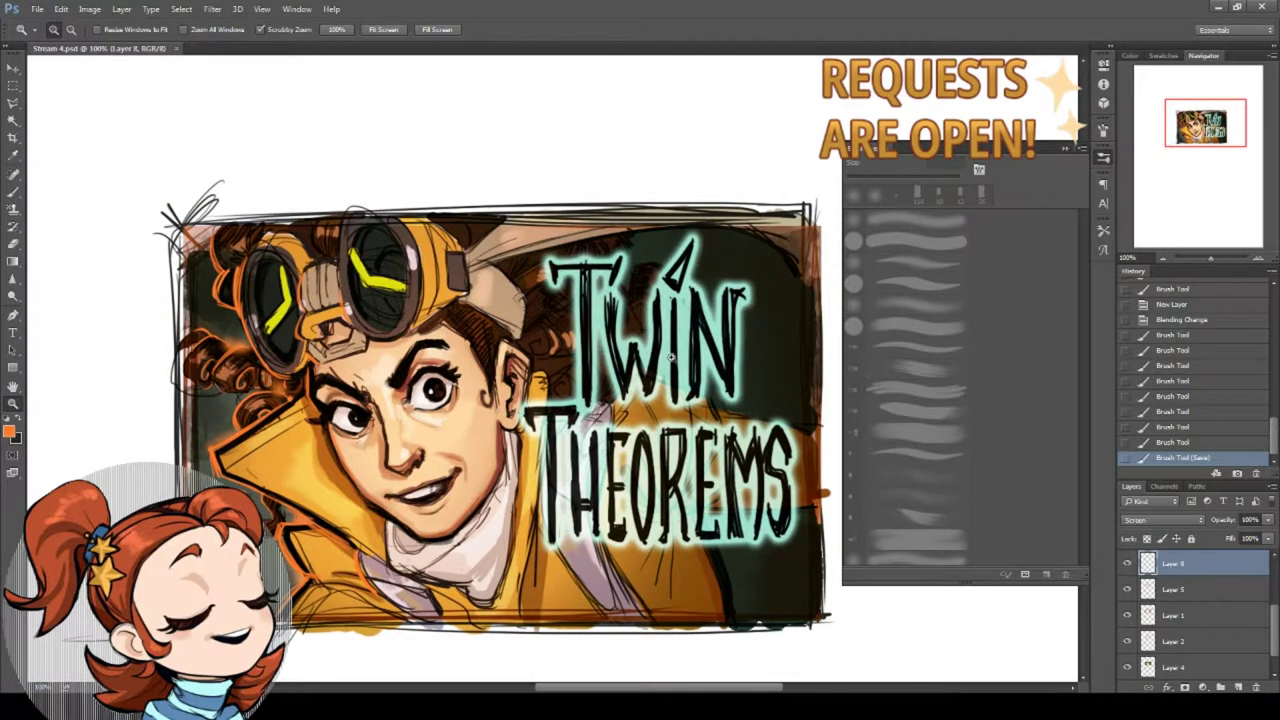
Fill the dot of the i in TWIN with orange on a new layer, using a hard brush reduced to 12 px.
click(654, 322)
key(b)
drag(606, 248, 594, 290)
click(1168, 430)
drag(592, 278, 581, 293)
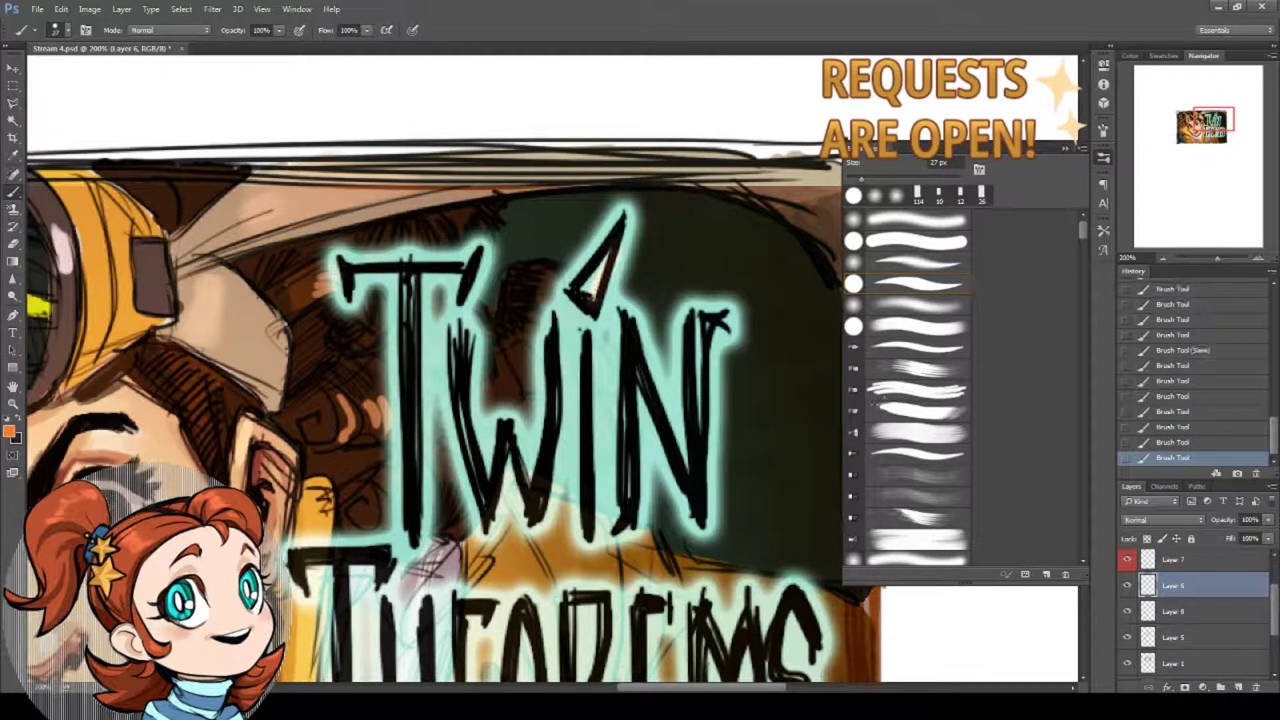
key(ctrl+shift+alt+n)
right_click(663, 287)
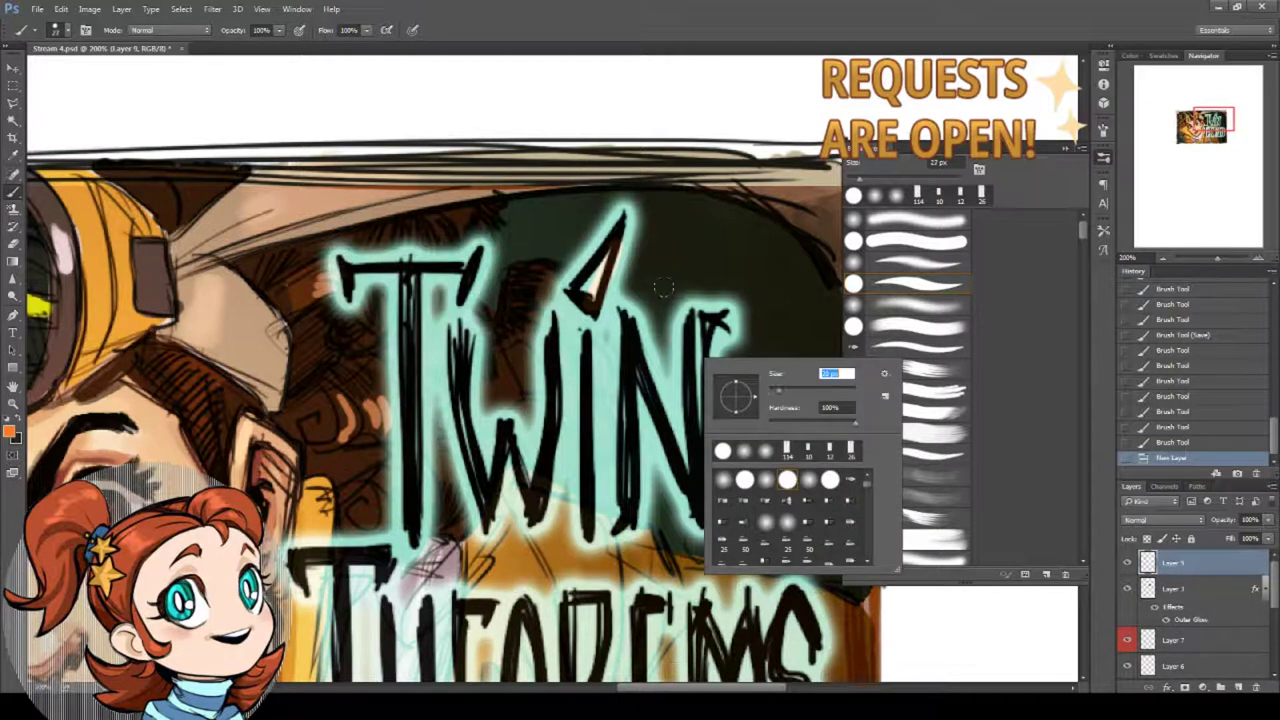
drag(778, 392, 773, 392)
drag(612, 245, 592, 298)
drag(611, 250, 592, 300)
drag(598, 288, 591, 299)
Pick a lime green and paint highlights on the i's dot, the W's right stem and the T's crossbar tip in TWIN.
click(9, 431)
click(638, 441)
click(757, 297)
drag(612, 226, 544, 334)
drag(551, 315, 543, 337)
drag(336, 263, 340, 292)
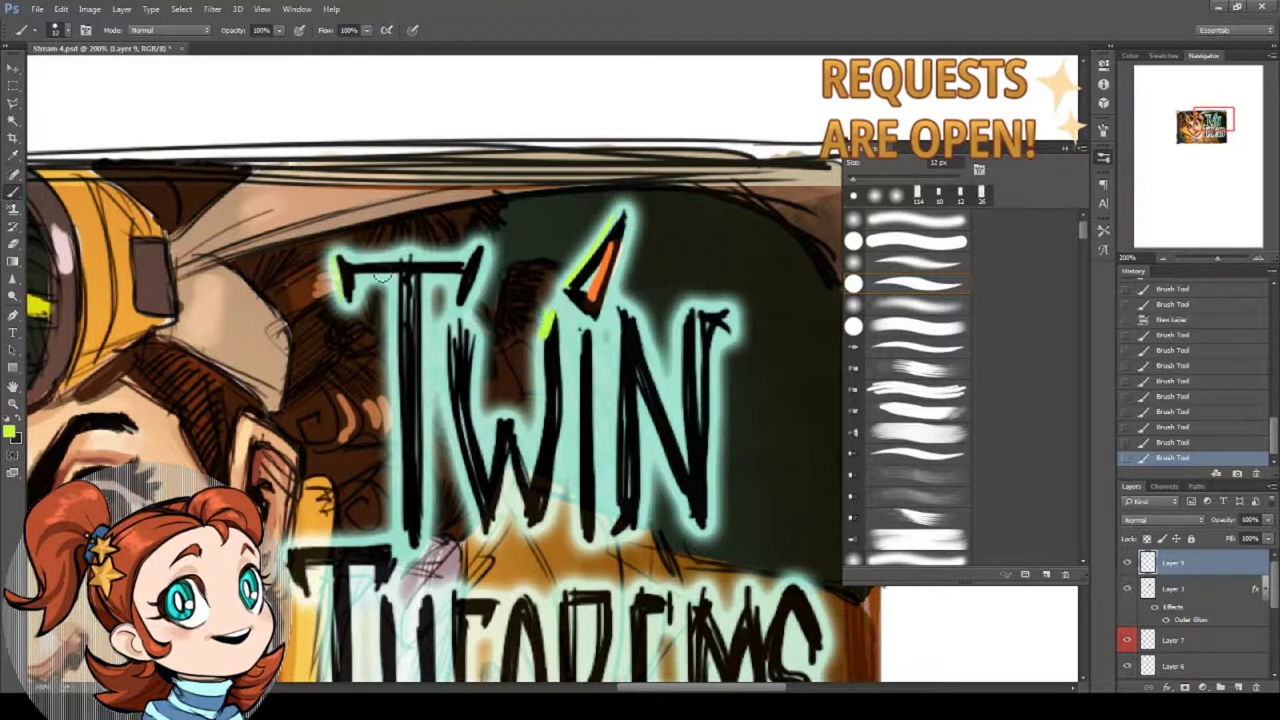
Paint lime green highlights along the T's crossbar, the W's upper tip and the N's first stem, redoing the crossbar stroke.
drag(466, 249, 382, 258)
click(1197, 443)
drag(364, 260, 469, 249)
drag(456, 337, 436, 265)
drag(601, 238, 601, 425)
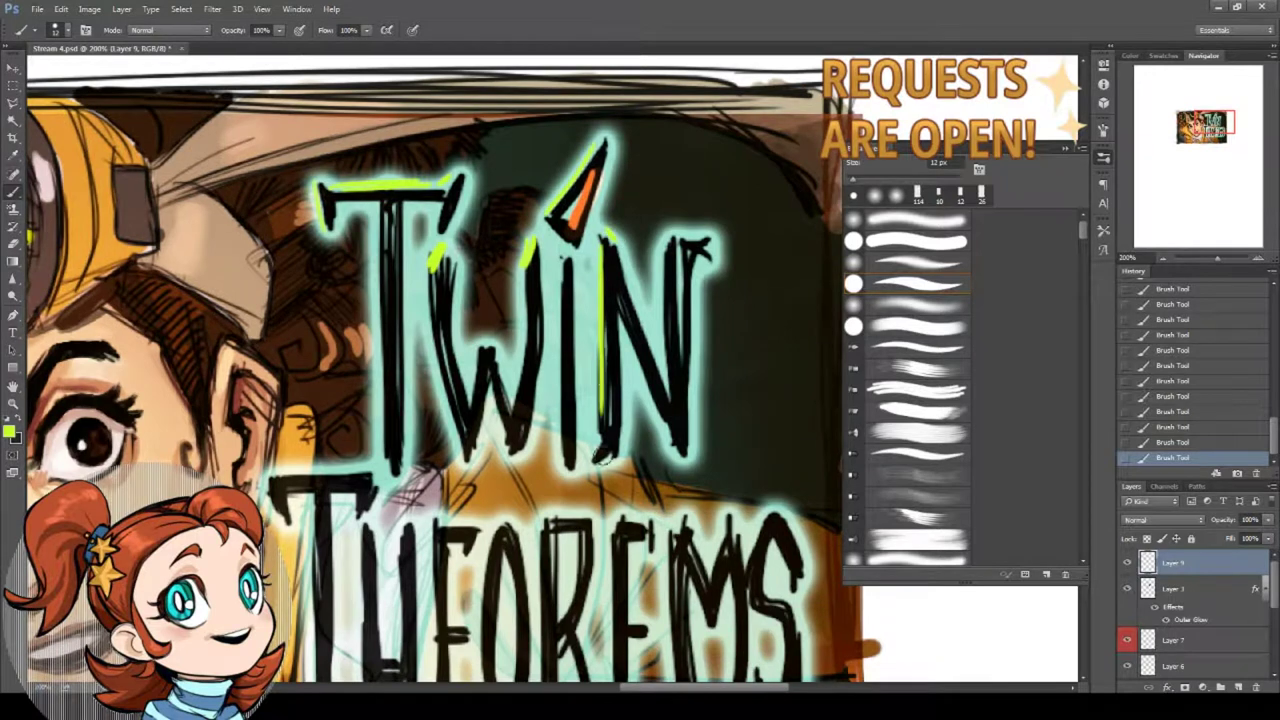
Paint lime green highlights along the upper edges of the letters in THEOREMS on the highlight layer.
drag(413, 478, 409, 408)
drag(295, 404, 343, 398)
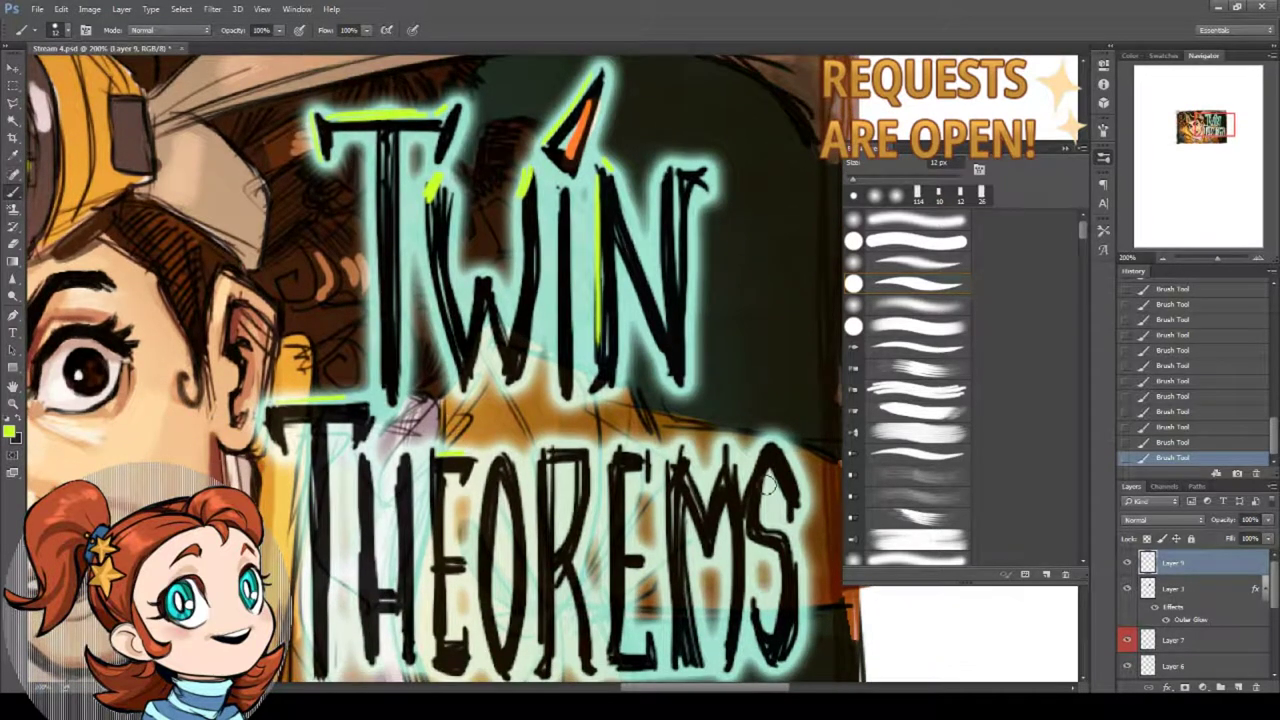
click(1148, 591)
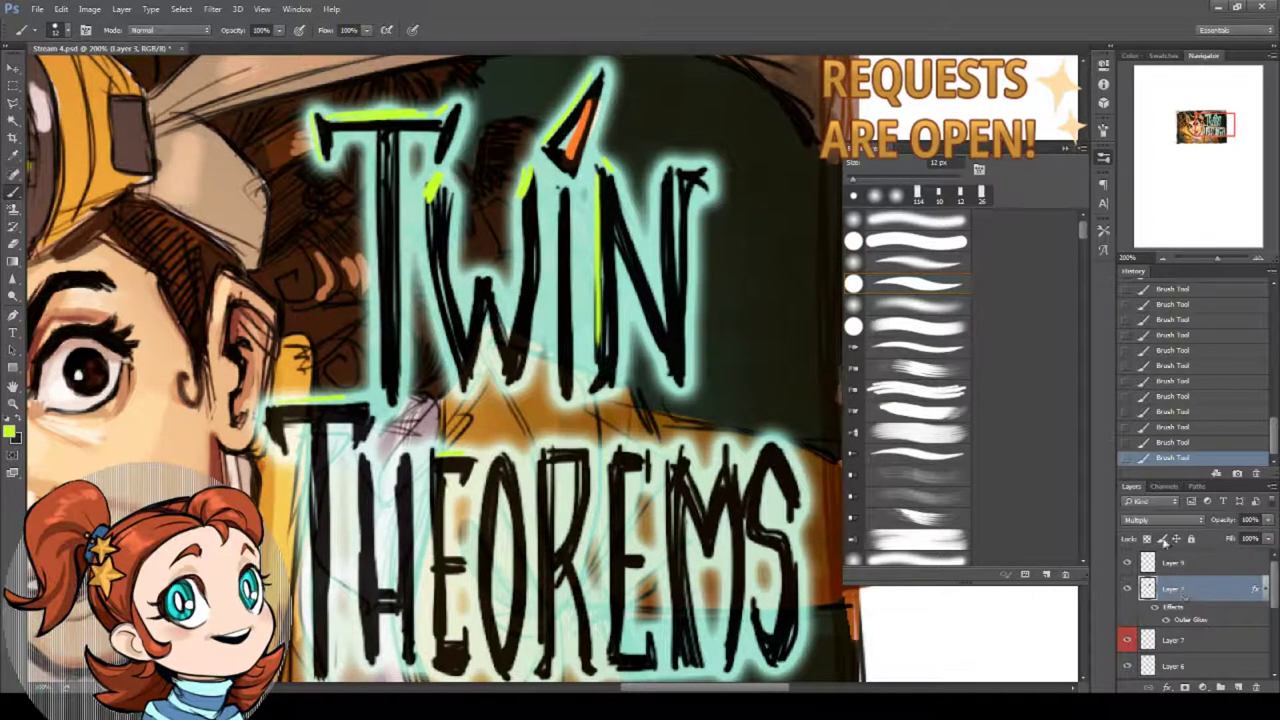
drag(409, 448, 429, 419)
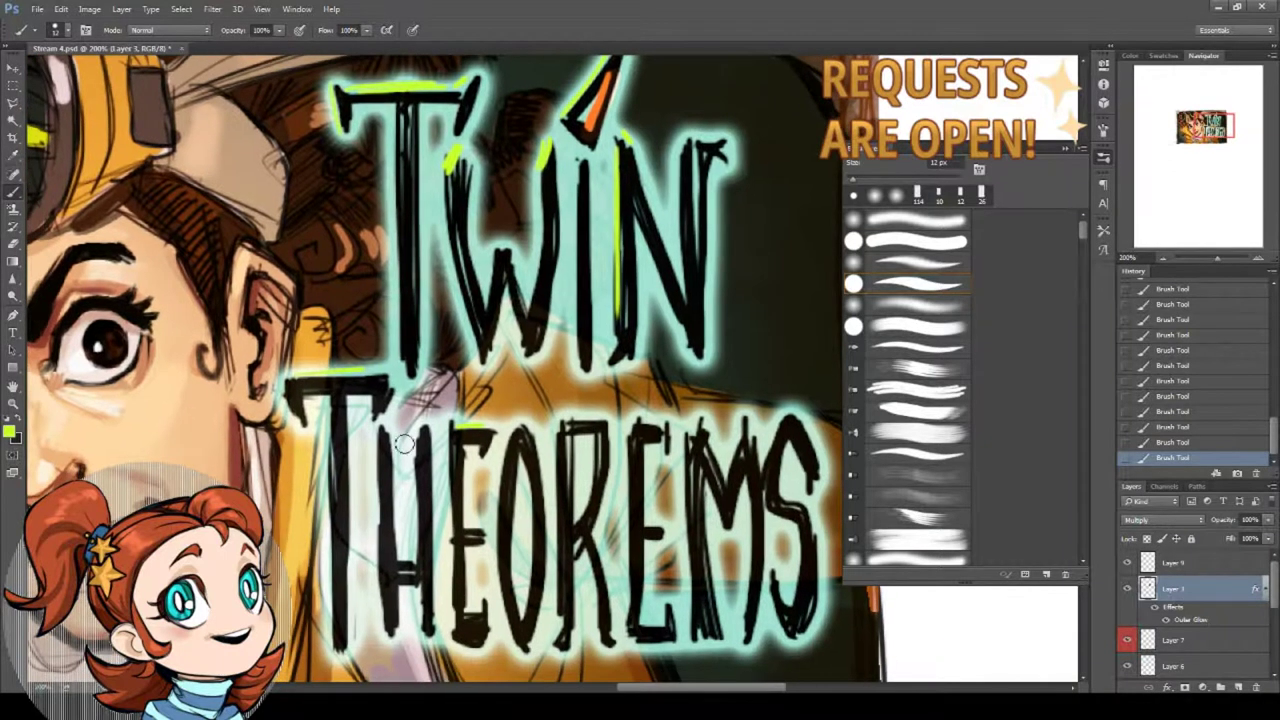
click(1242, 569)
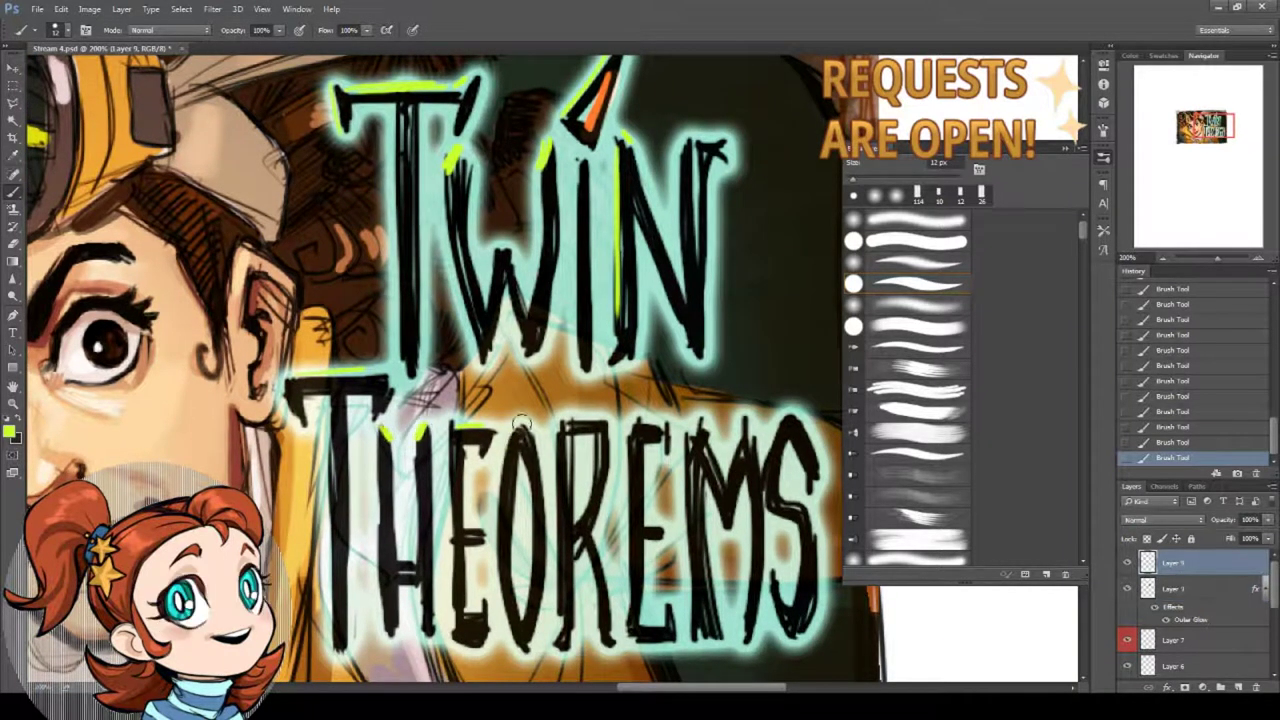
drag(701, 419, 691, 439)
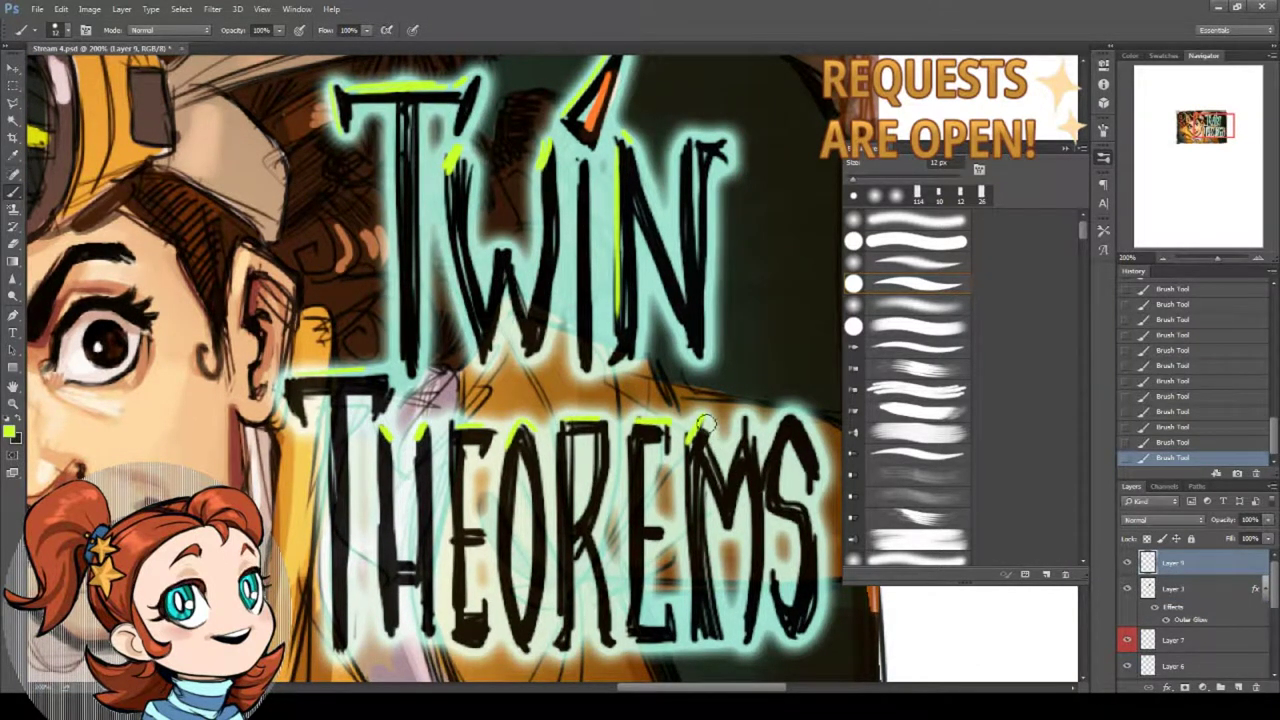
drag(772, 425, 763, 441)
On Layer 6, lasso the iris of the character's wide-open eye, shift it slightly toward the ear, and deselect.
drag(635, 387, 663, 433)
click(13, 405)
click(71, 30)
click(390, 220)
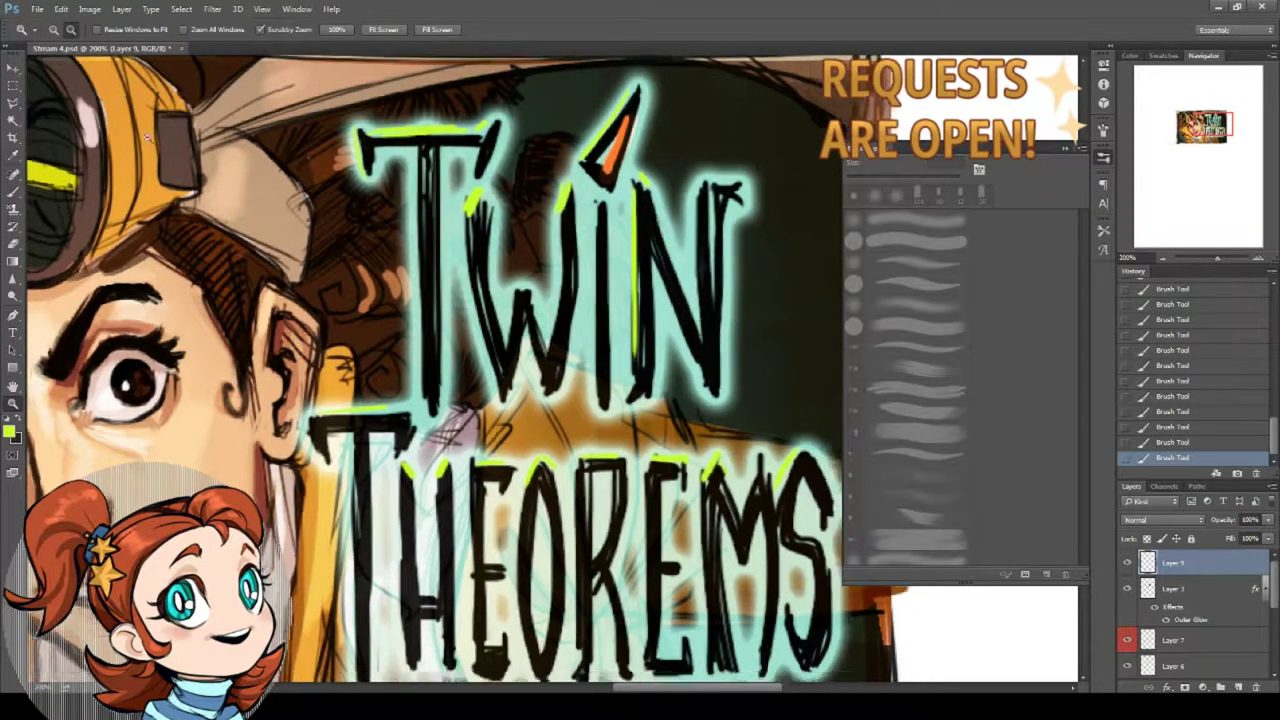
drag(445, 350, 577, 390)
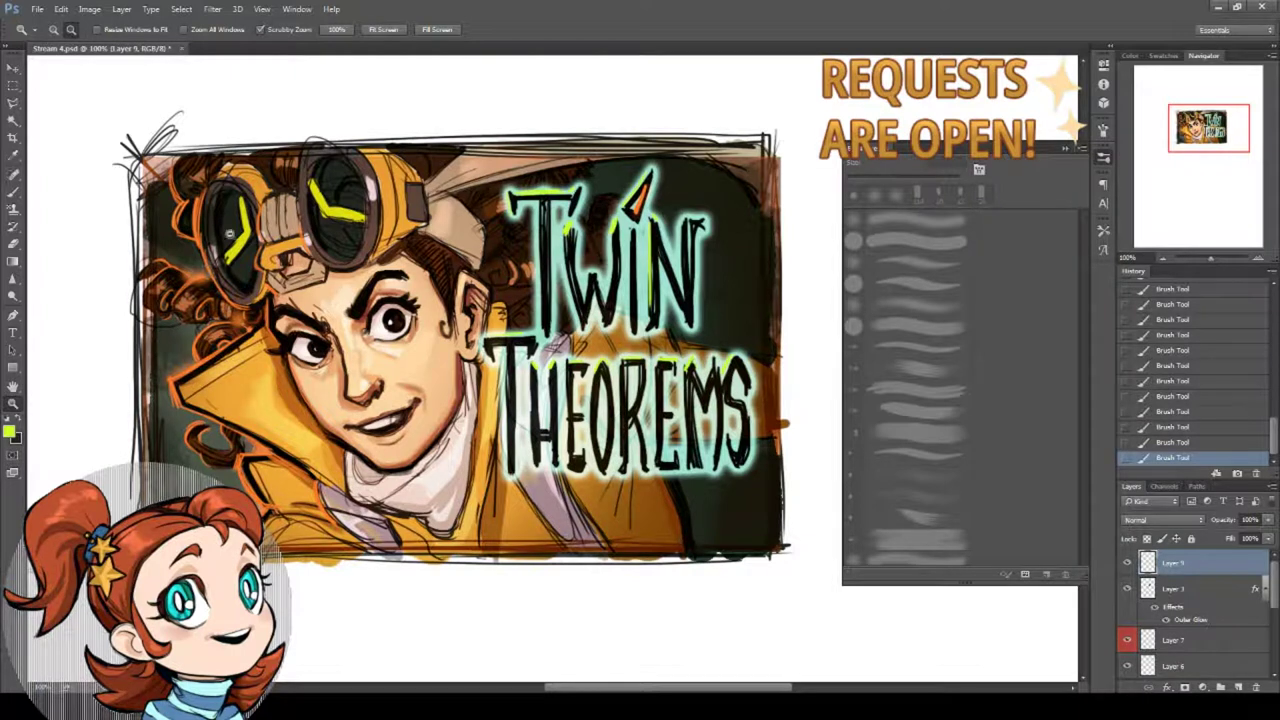
click(308, 355)
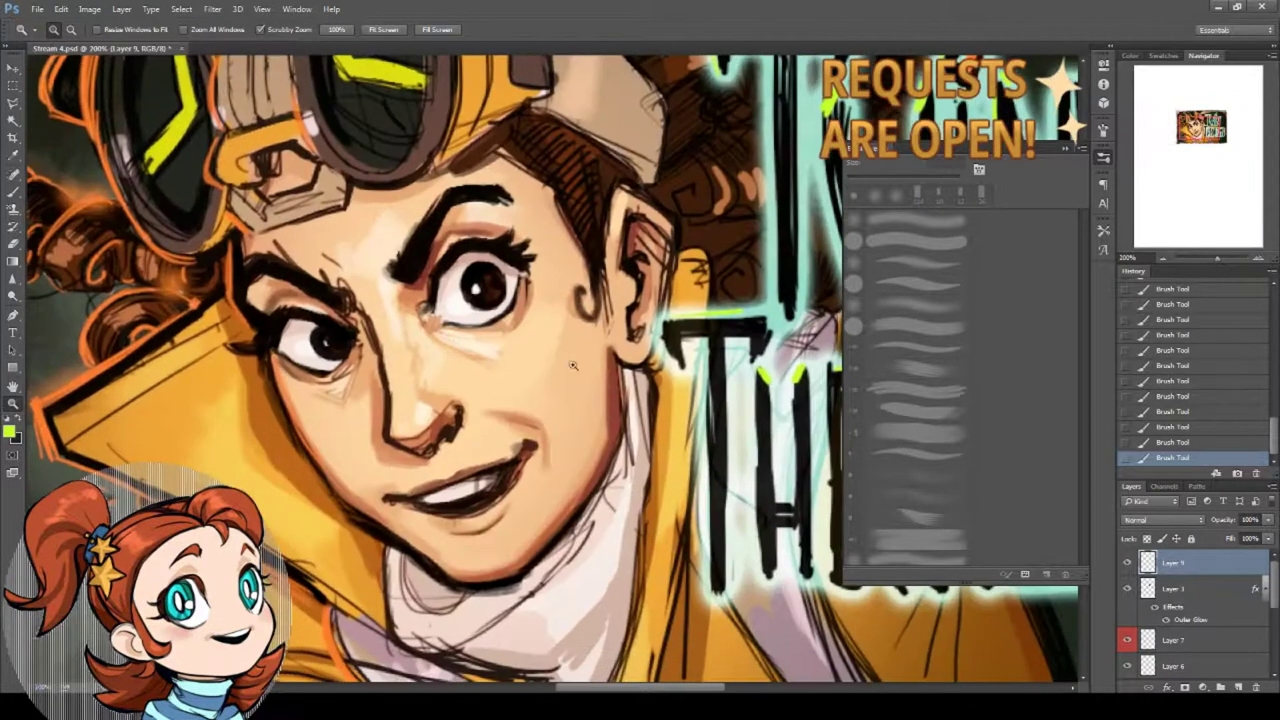
scroll(1234, 597, down, 3)
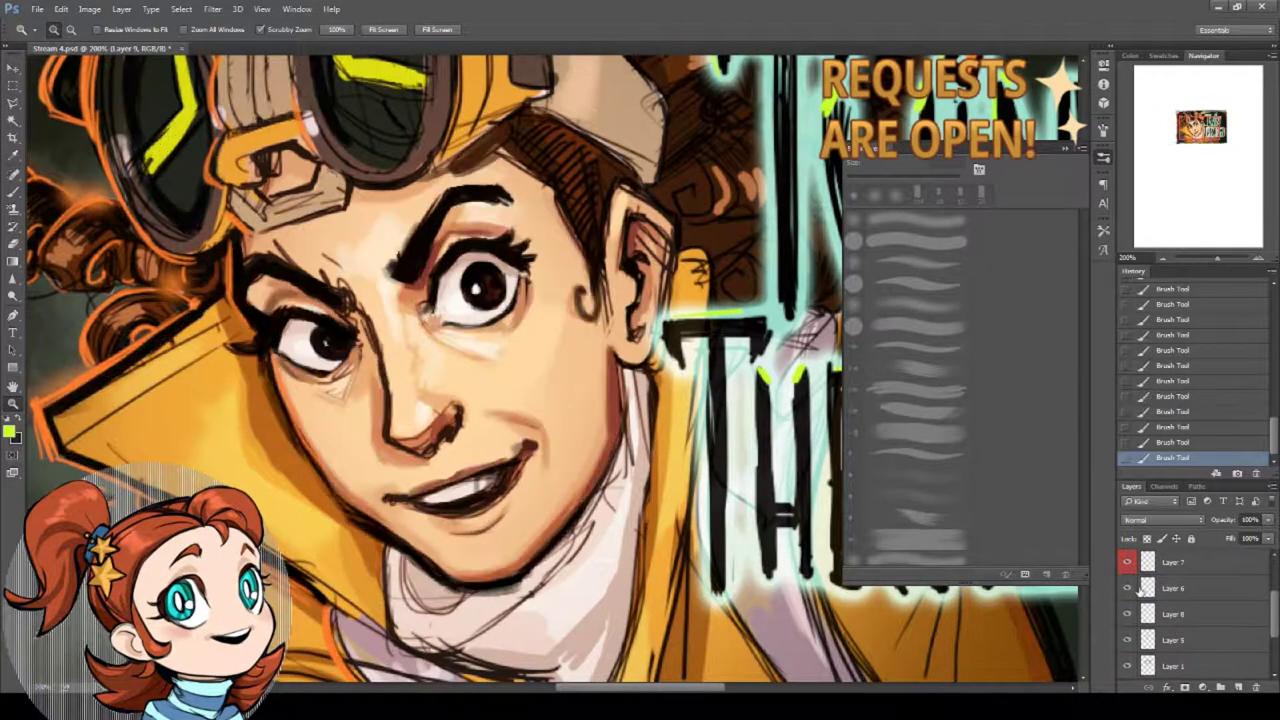
click(1166, 592)
key(l)
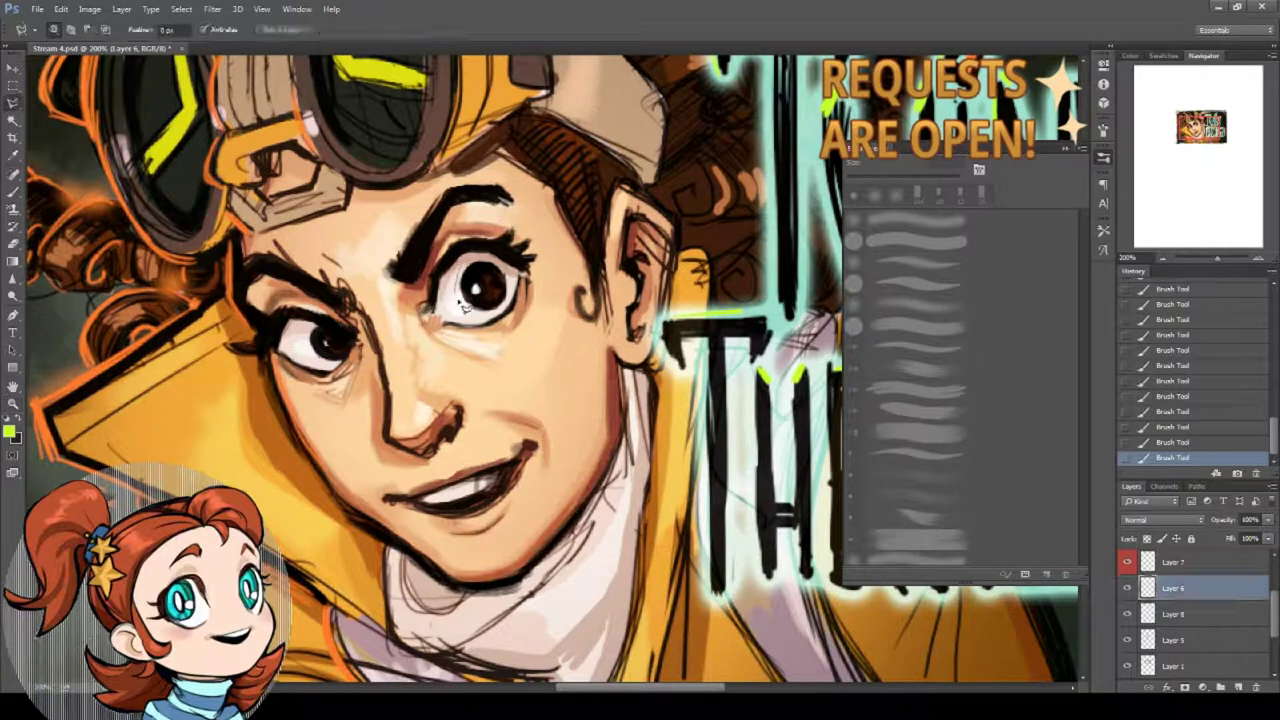
click(481, 264)
key(v)
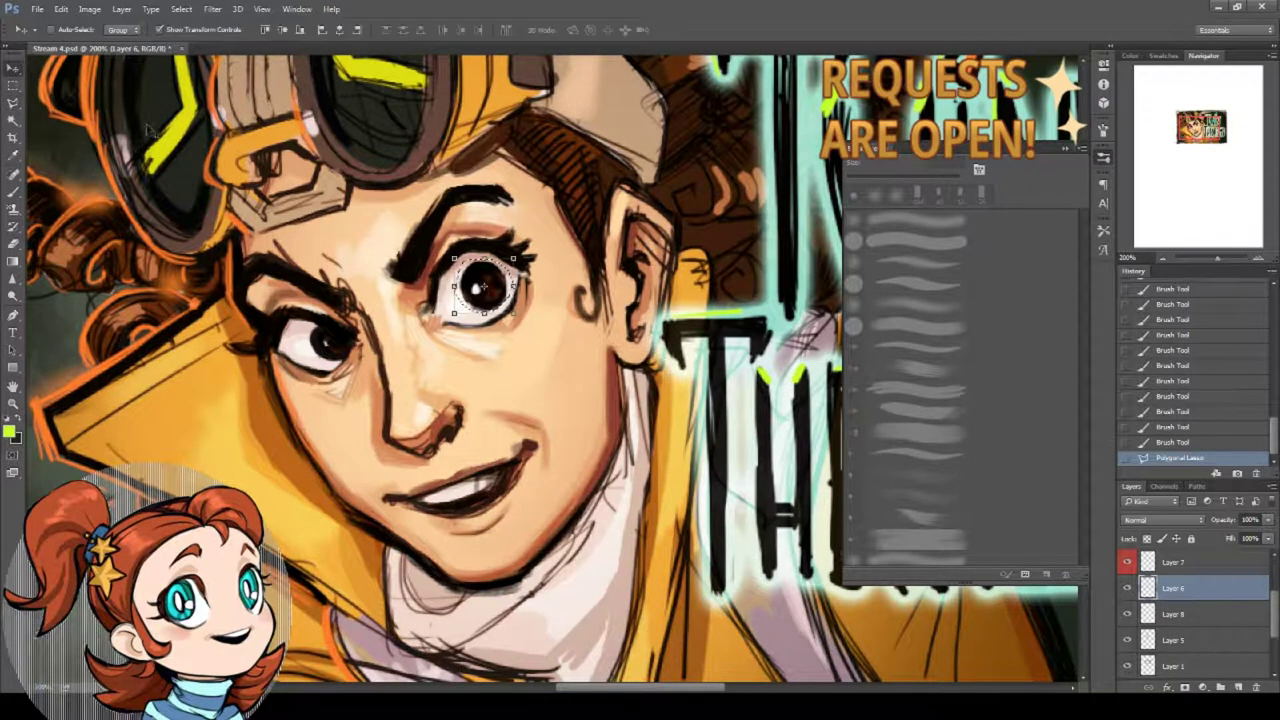
drag(492, 302, 500, 303)
click(13, 104)
right_click(511, 219)
click(482, 228)
Repaint the eye white and the dark iris edge around the shifted iris with colors sampled from the eye.
click(13, 191)
alt+click(496, 312)
drag(476, 319, 511, 291)
drag(503, 306, 511, 281)
alt+click(486, 259)
mouse_move(505, 290)
mouse_down()
mouse_move(508, 276)
mouse_move(505, 288)
mouse_up()
mouse_move(508, 270)
mouse_down()
mouse_move(507, 288)
mouse_move(465, 295)
mouse_up()
alt+click(508, 283)
alt+click(466, 278)
drag(463, 292, 462, 283)
Ink a bold black outline along the scarf's edge nearest the title, from the neck to its lower tip.
drag(593, 346, 582, 323)
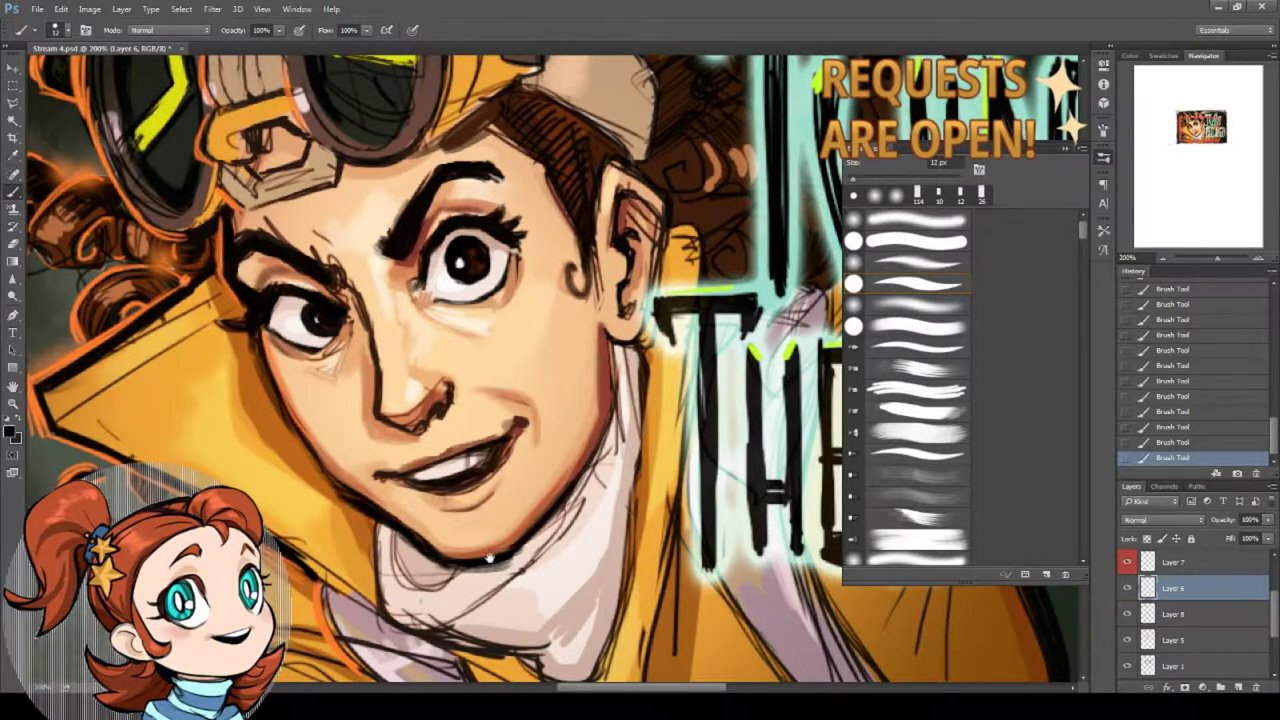
scroll(593, 360, down, 5)
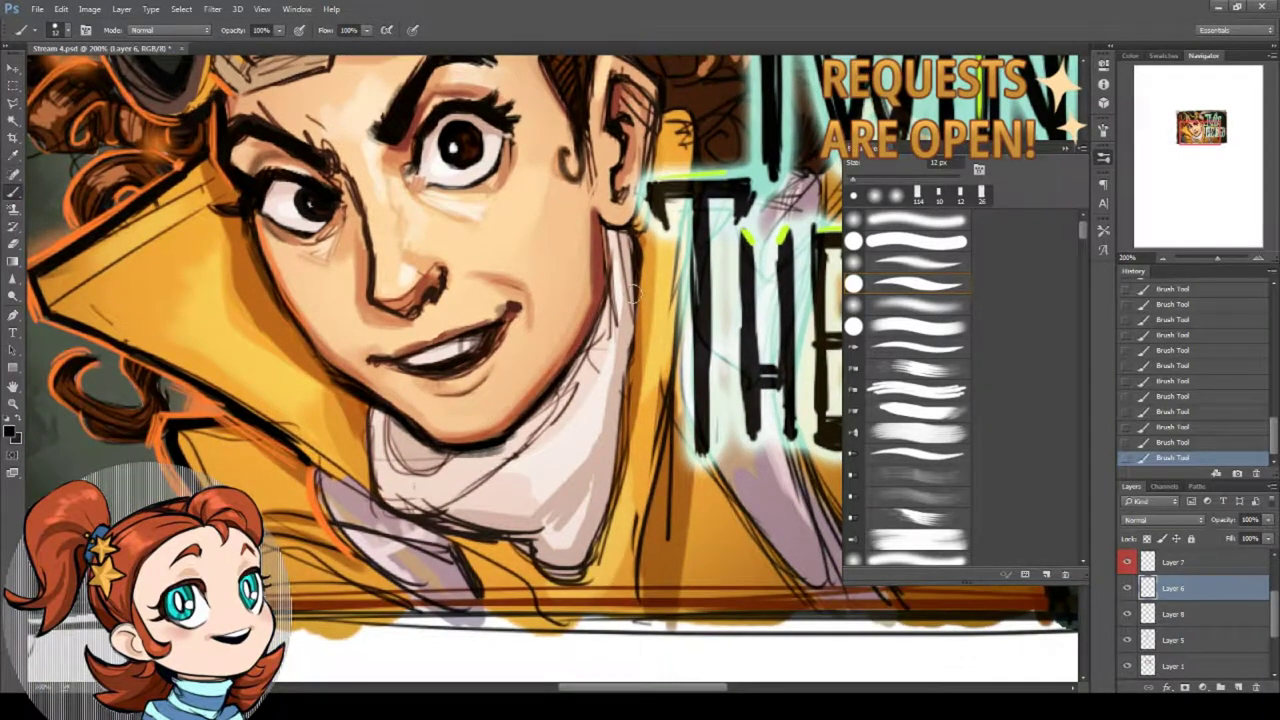
drag(632, 318, 616, 430)
mouse_move(631, 345)
mouse_down()
mouse_move(593, 545)
mouse_move(611, 502)
mouse_move(543, 585)
mouse_move(601, 527)
mouse_up()
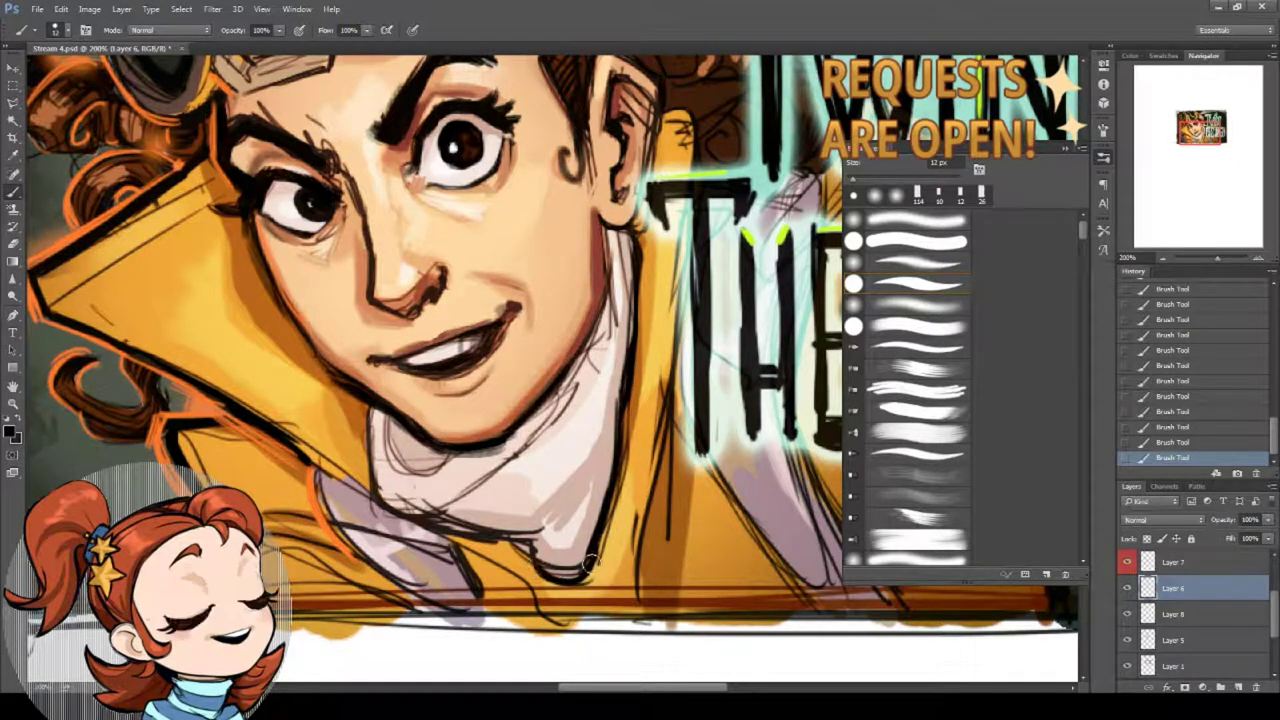
Cover the sketch lines on the scarf below the chin with sampled scarf tones and shade the small fold beneath the jaw.
alt+click(418, 502)
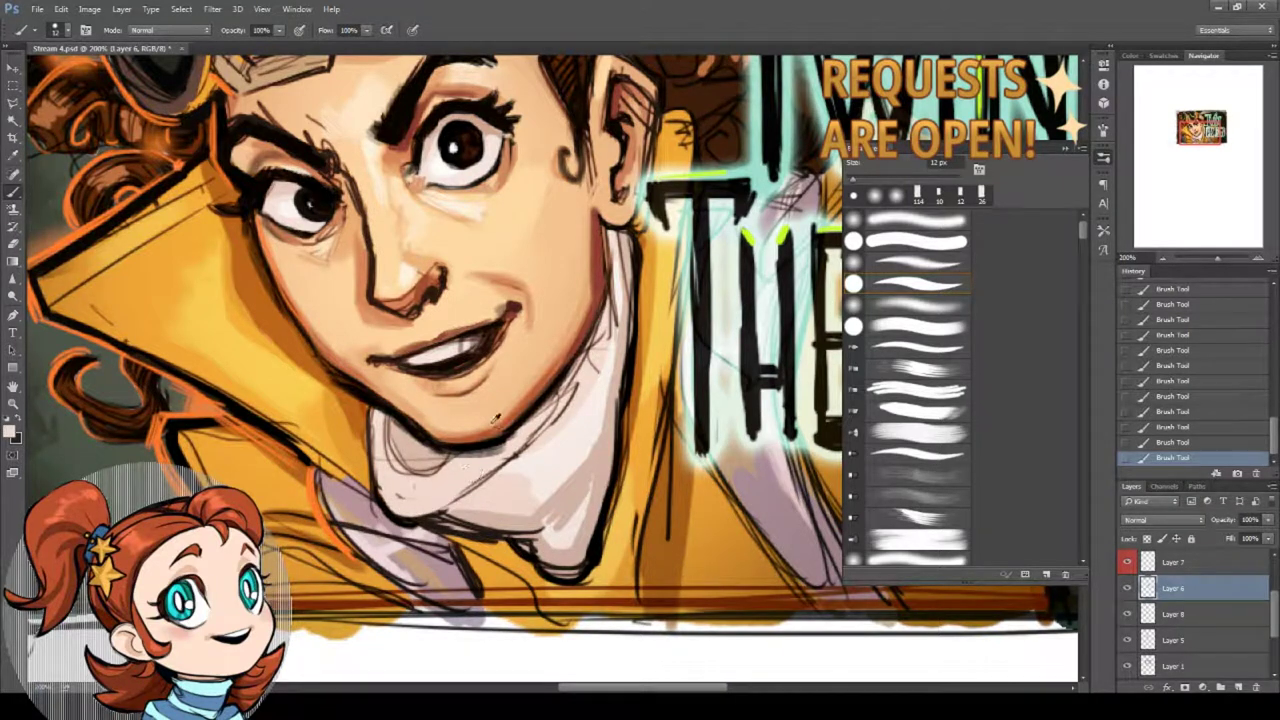
alt+click(477, 467)
mouse_move(480, 461)
mouse_down()
mouse_move(497, 450)
mouse_move(467, 459)
mouse_up()
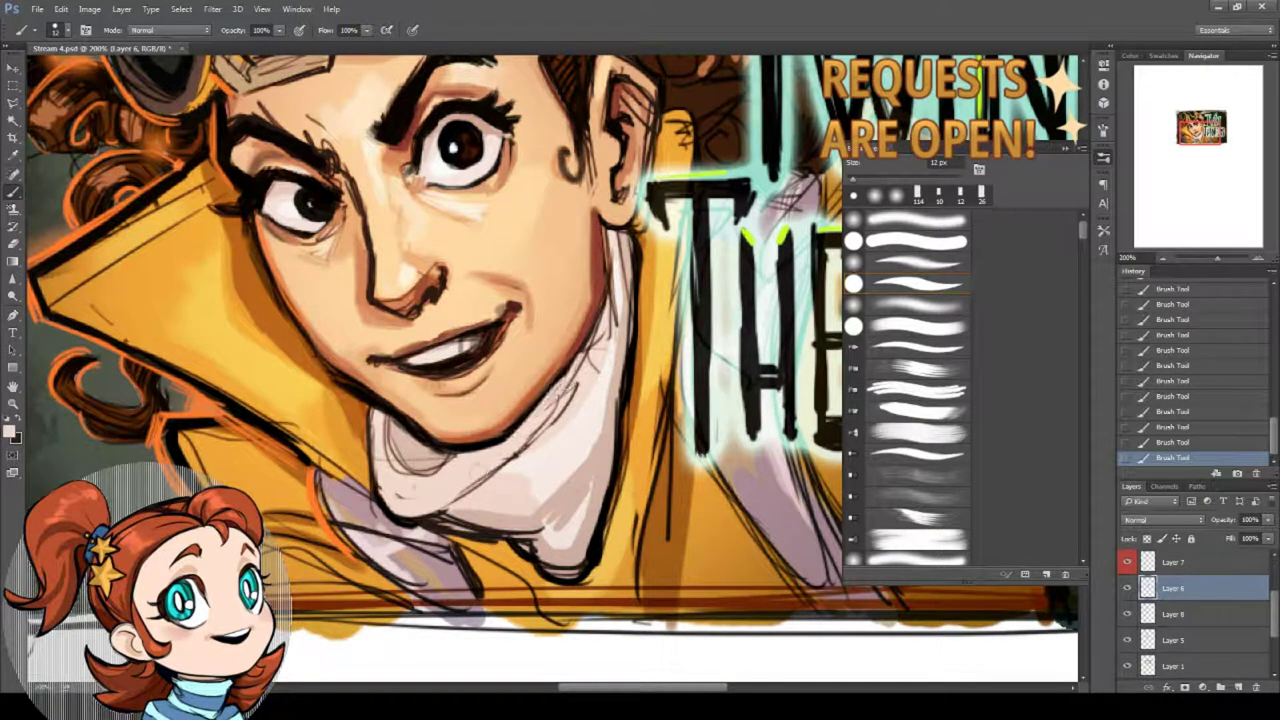
alt+click(551, 418)
mouse_move(396, 425)
mouse_down()
mouse_move(415, 466)
mouse_move(432, 462)
mouse_up()
alt+click(404, 422)
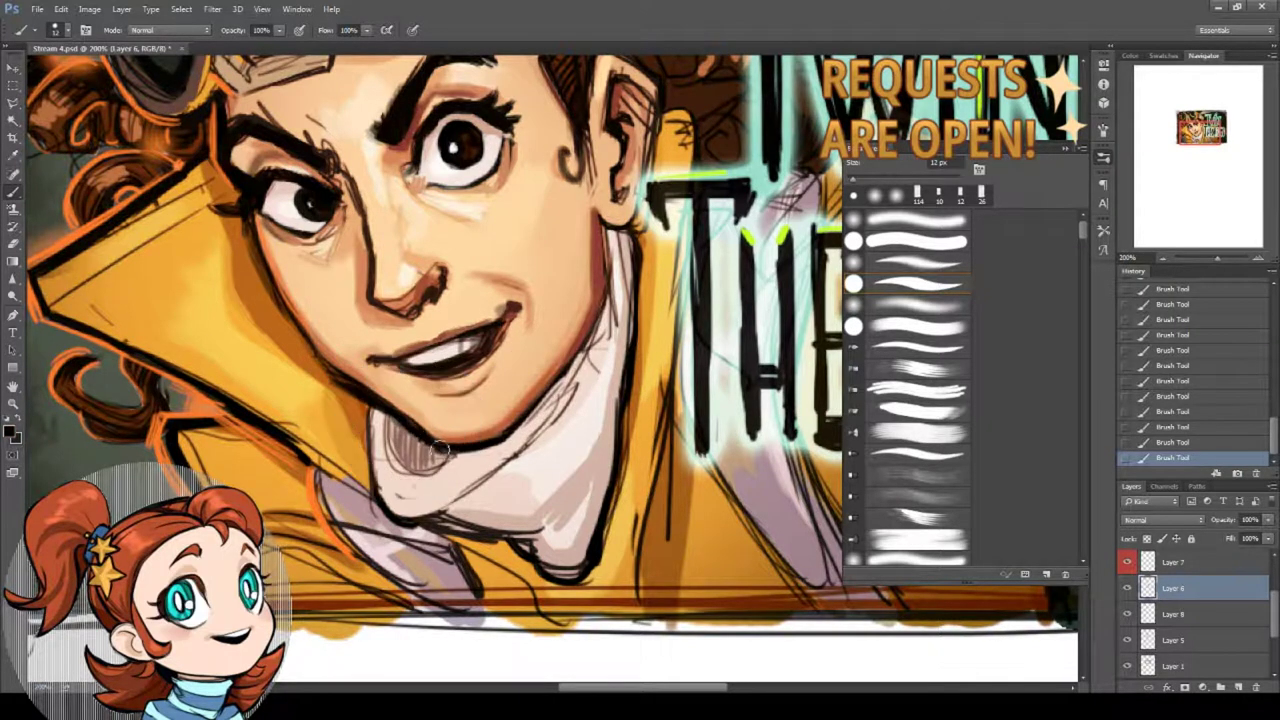
Add hatching to the scarf's lower fold, paint over the rough lines beside the jaw, and touch up the scarf's collar-side edge.
mouse_move(547, 549)
mouse_down()
mouse_move(534, 514)
mouse_move(567, 463)
mouse_up()
drag(568, 415, 555, 456)
scroll(554, 455, up, 1)
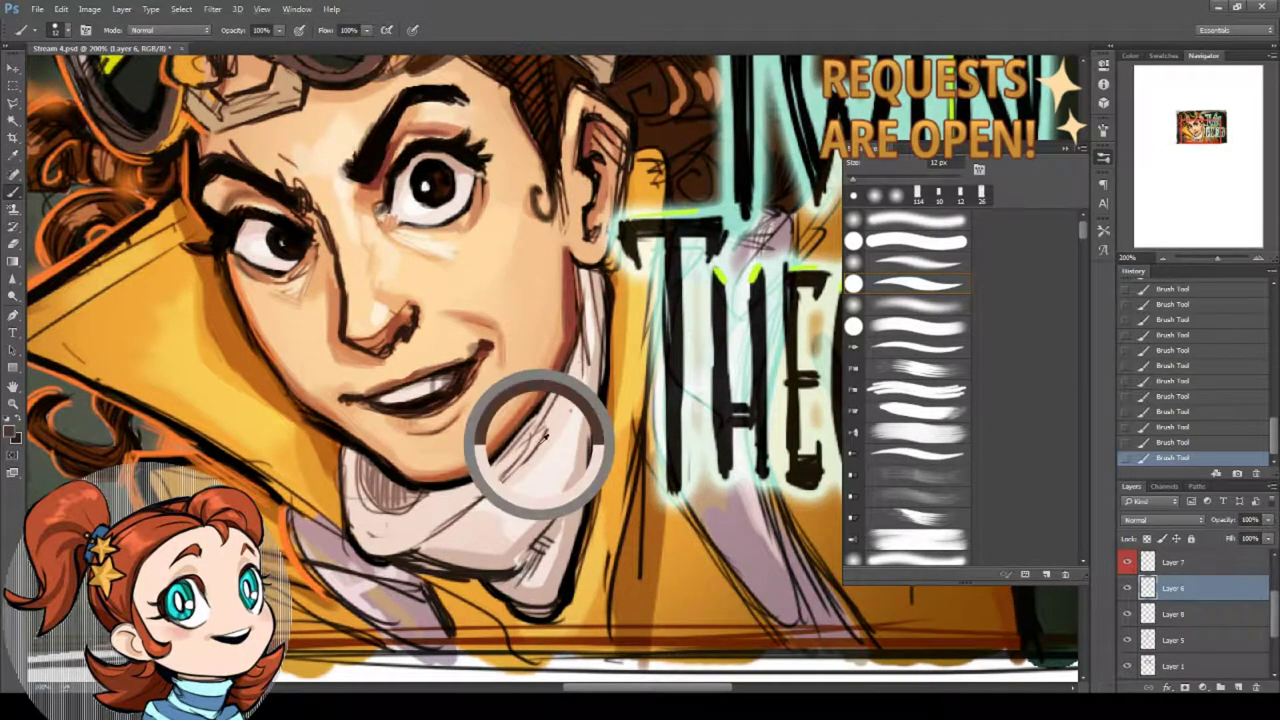
drag(581, 369, 525, 450)
alt+click(557, 411)
drag(565, 398, 500, 474)
drag(545, 424, 491, 484)
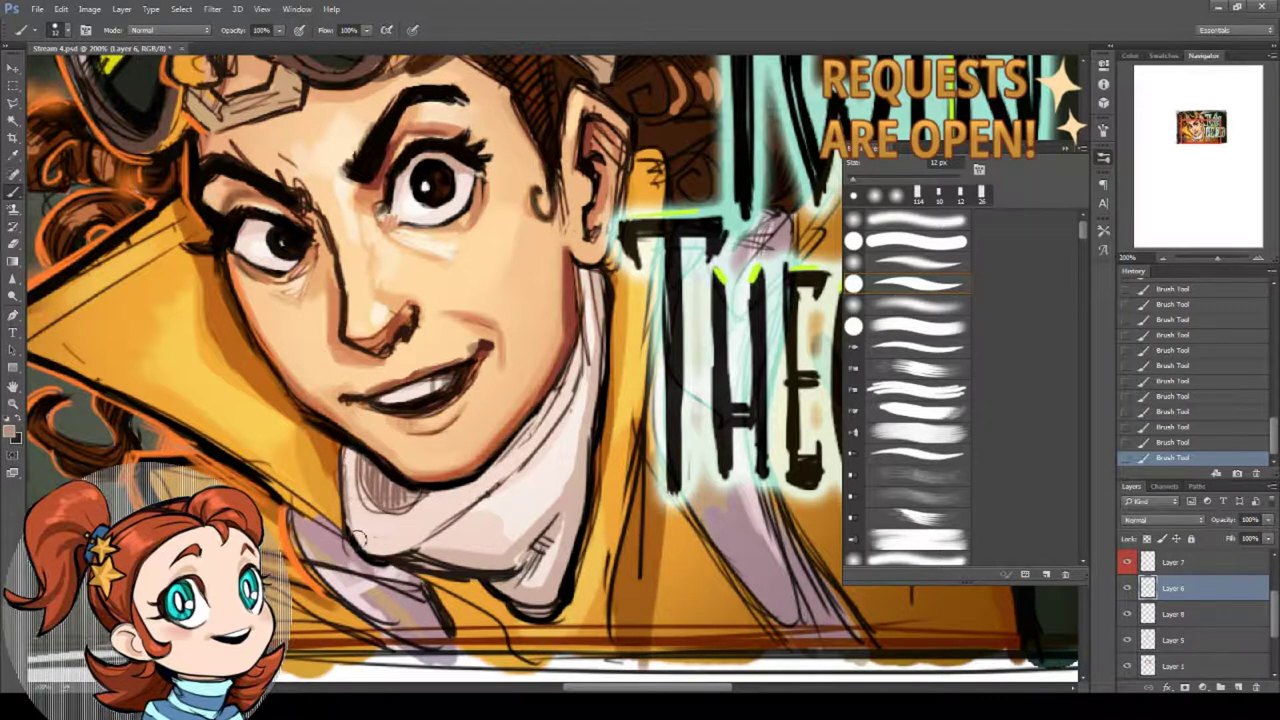
drag(347, 465, 344, 521)
Smooth the skin along the jaw, below the ear and on the cheek with sampled skin tones.
drag(556, 300, 576, 405)
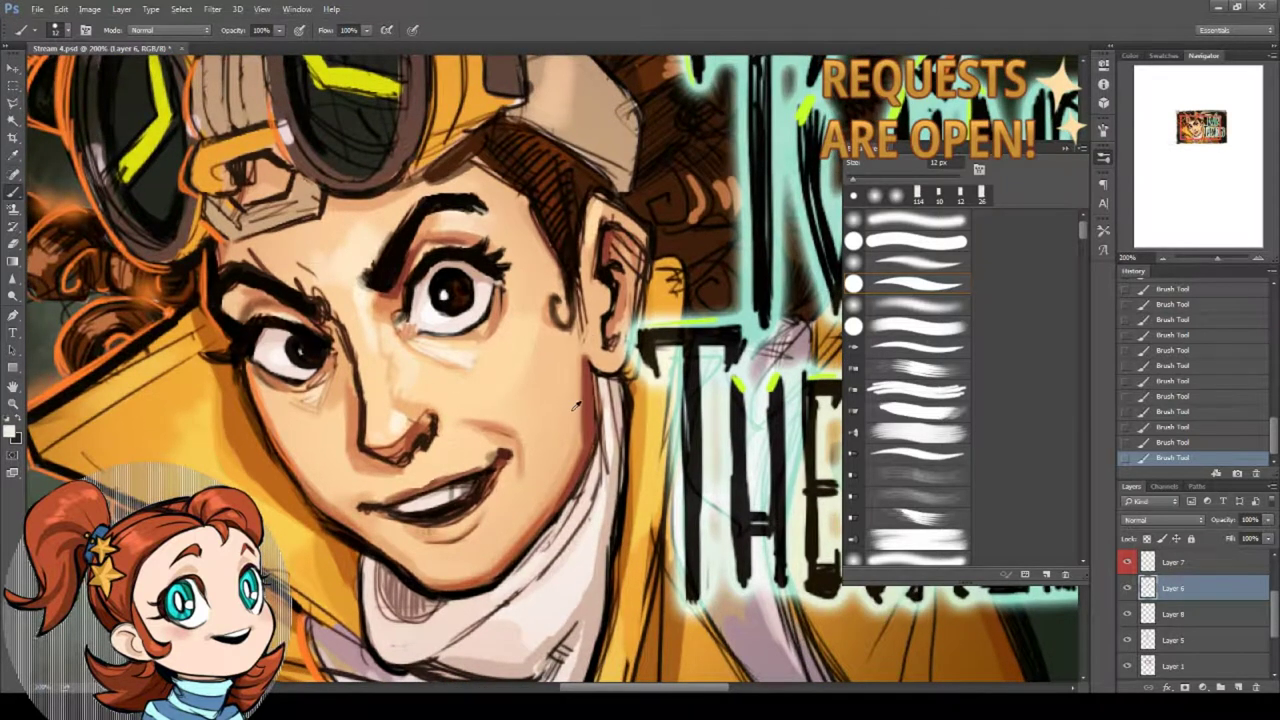
alt+click(577, 401)
mouse_move(591, 332)
mouse_down()
mouse_move(588, 360)
mouse_move(596, 348)
mouse_up()
drag(585, 412, 582, 453)
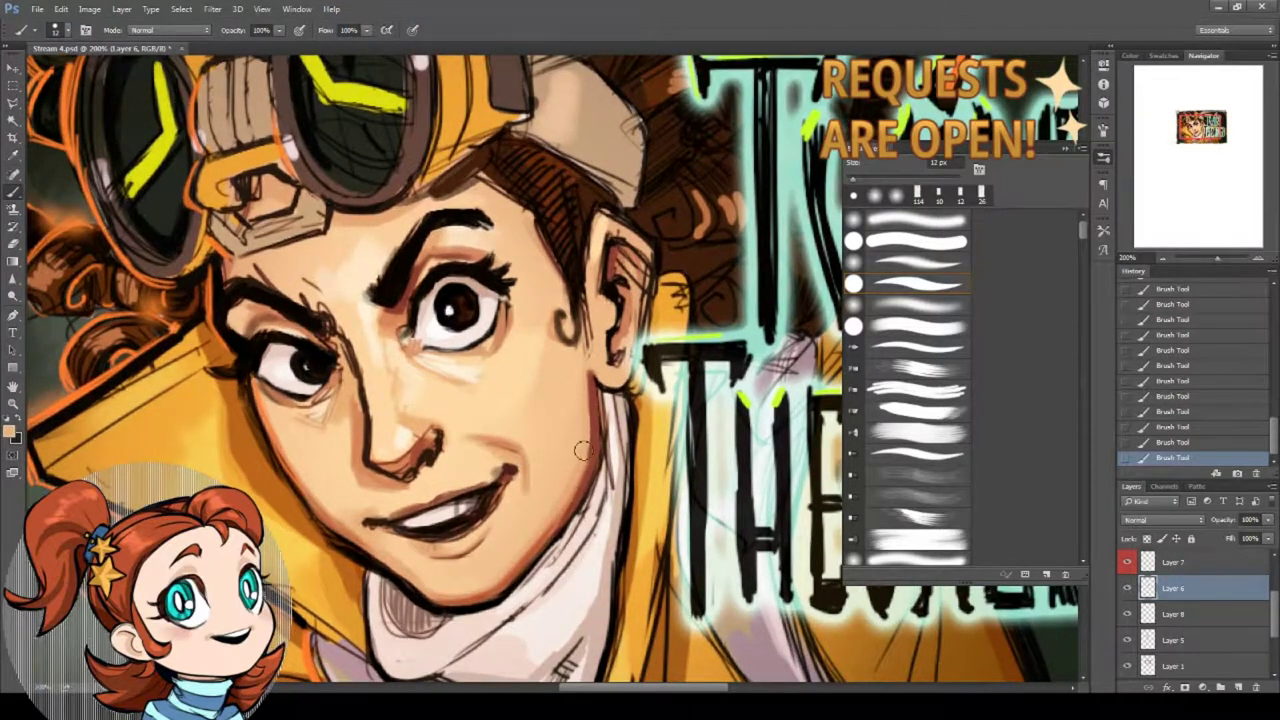
drag(461, 367, 472, 376)
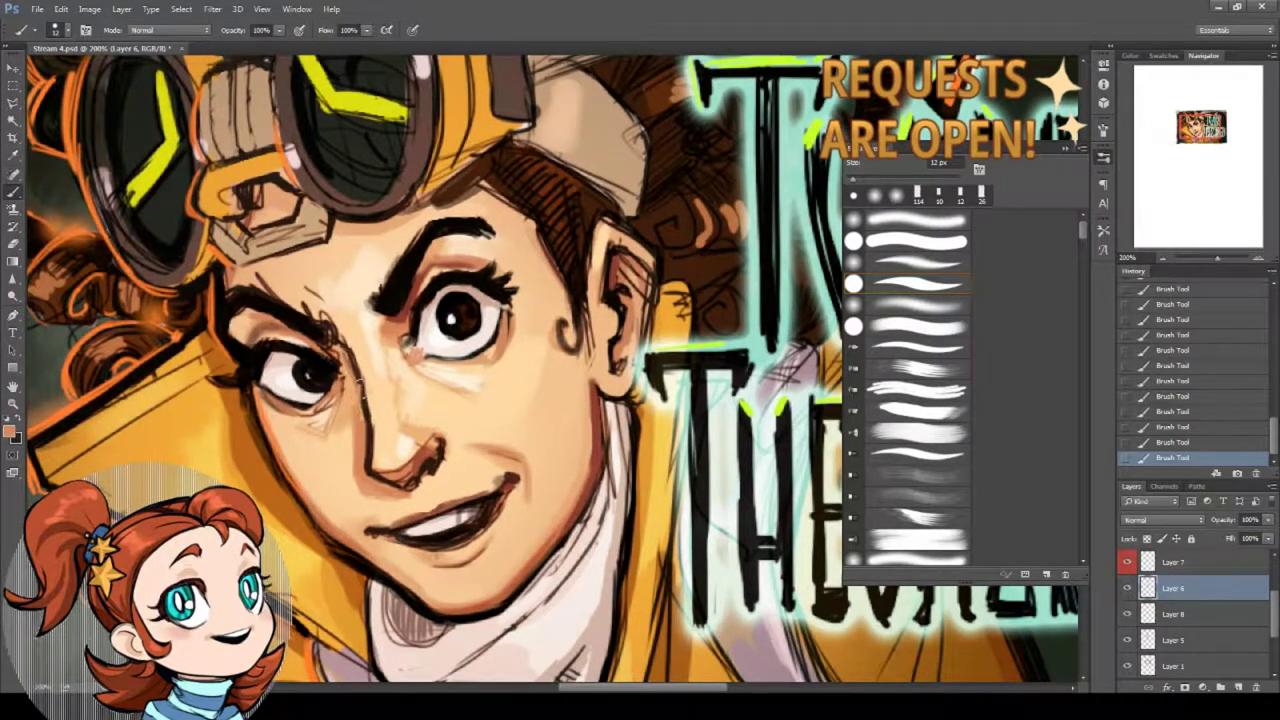
Redraw the nose bridge line and the inner end of the lower eyebrow in sampled dark brown.
alt+click(355, 369)
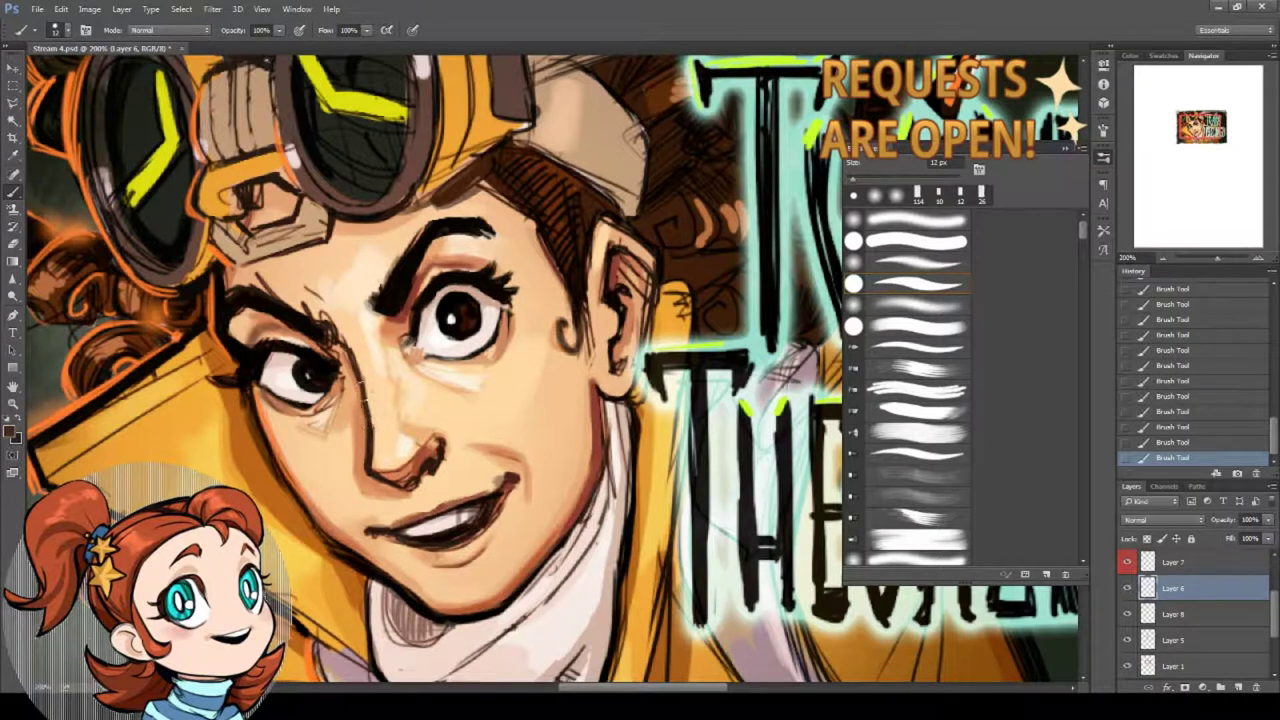
drag(364, 391, 366, 422)
drag(323, 343, 356, 352)
Paint sampled skin tones over the sketch lines on the forehead between and above the eyebrows, redoing the last stroke.
alt+click(467, 280)
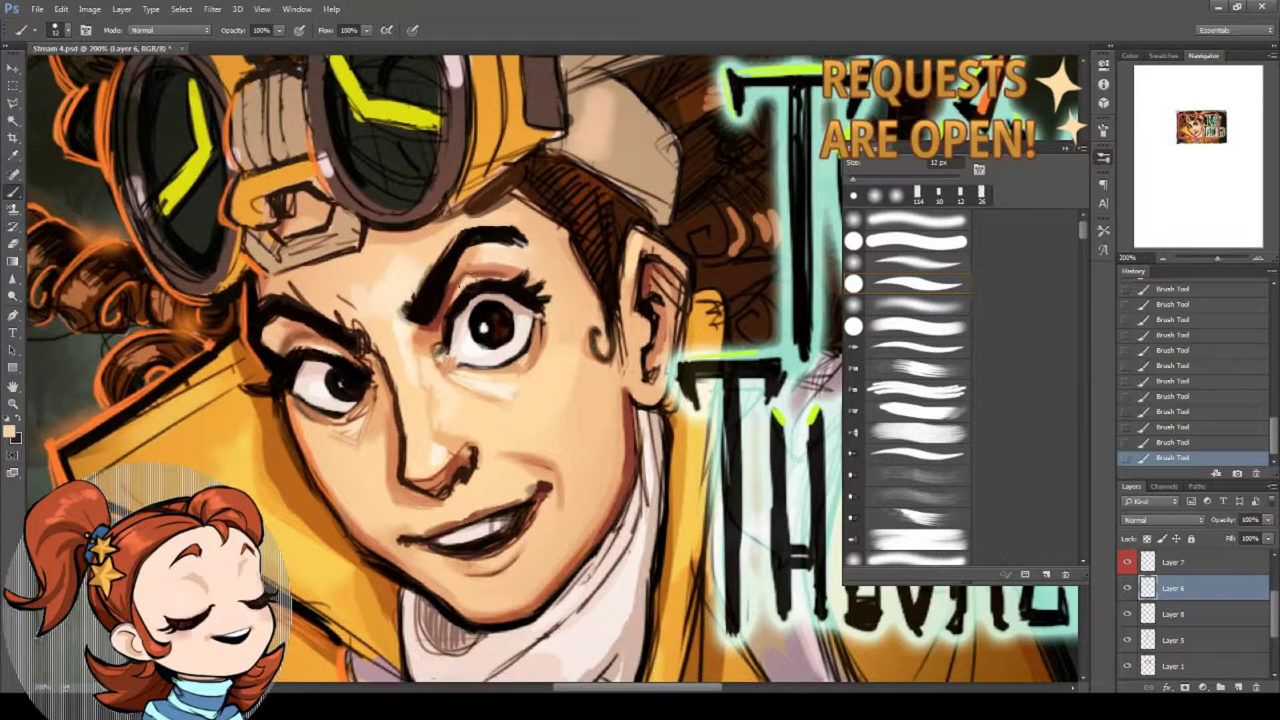
drag(633, 384, 605, 381)
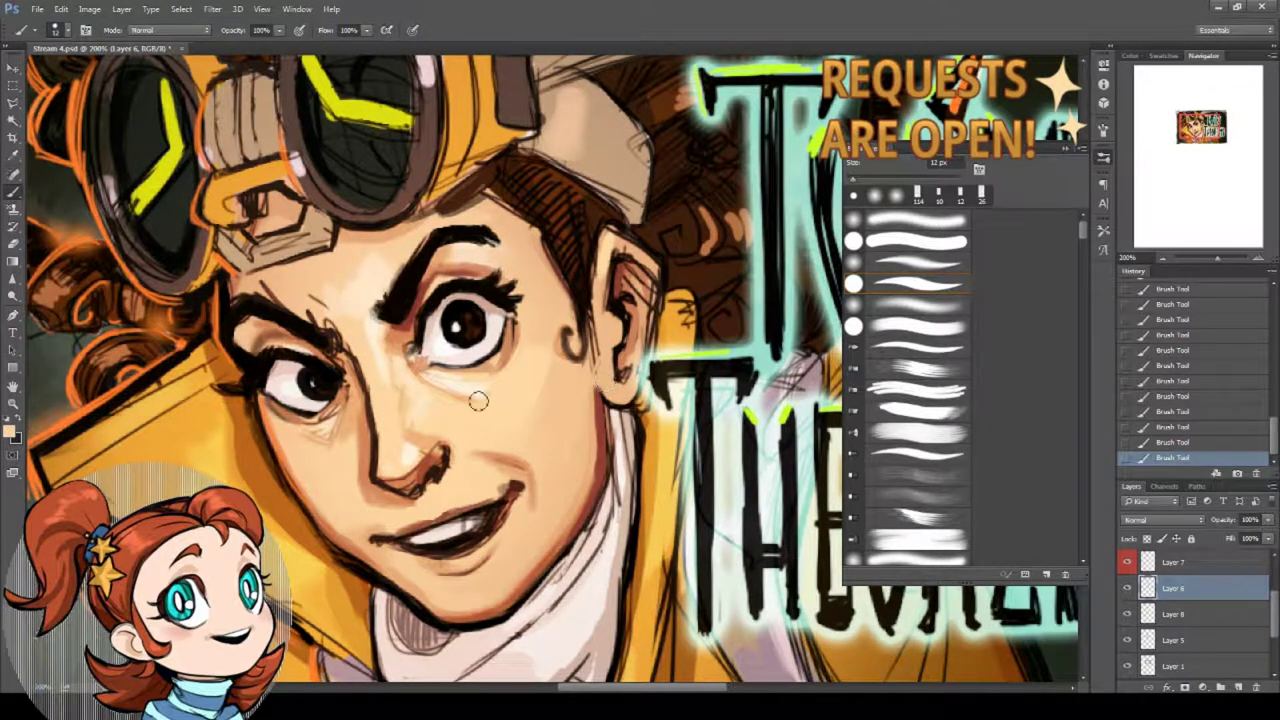
alt+click(321, 289)
drag(302, 305, 323, 312)
alt+click(310, 291)
alt+click(272, 283)
key(ctrl+z)
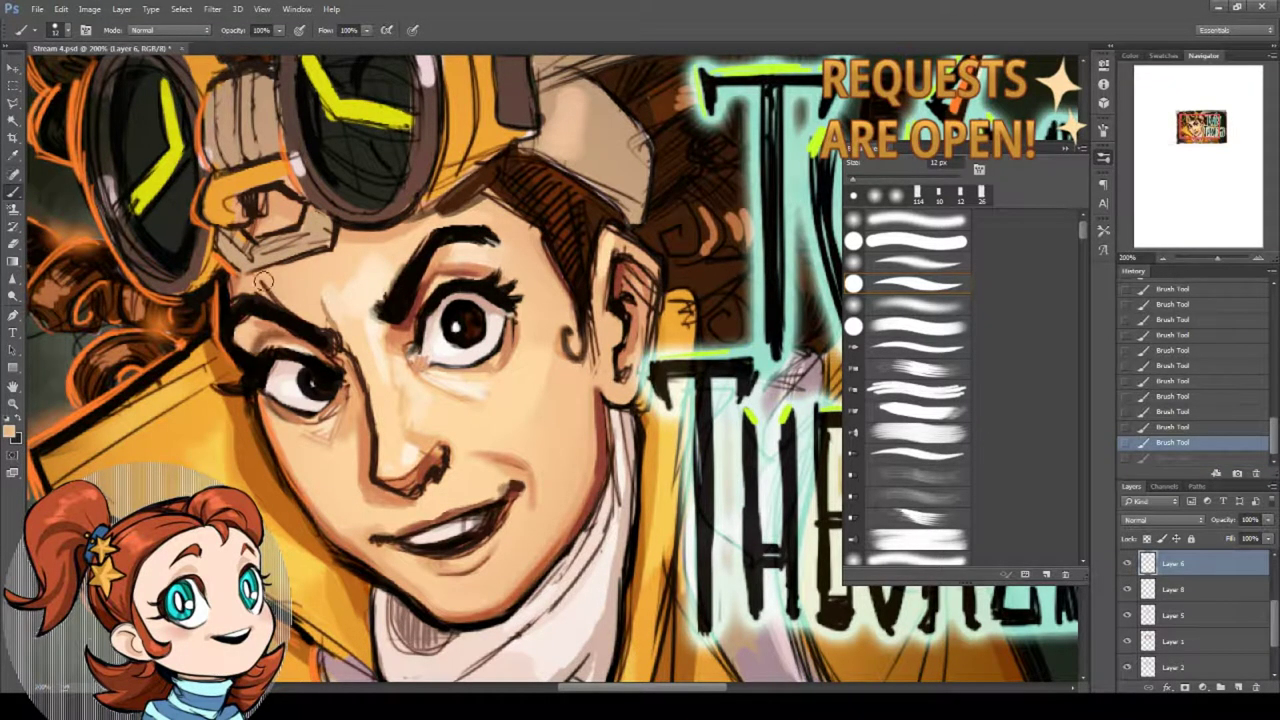
mouse_move(271, 281)
mouse_down()
mouse_move(263, 290)
mouse_move(354, 327)
mouse_move(290, 285)
mouse_up()
Clean up the outlines of the goggles' nose bracket and ribbed bridge with sampled brown, black and tan.
alt+click(302, 294)
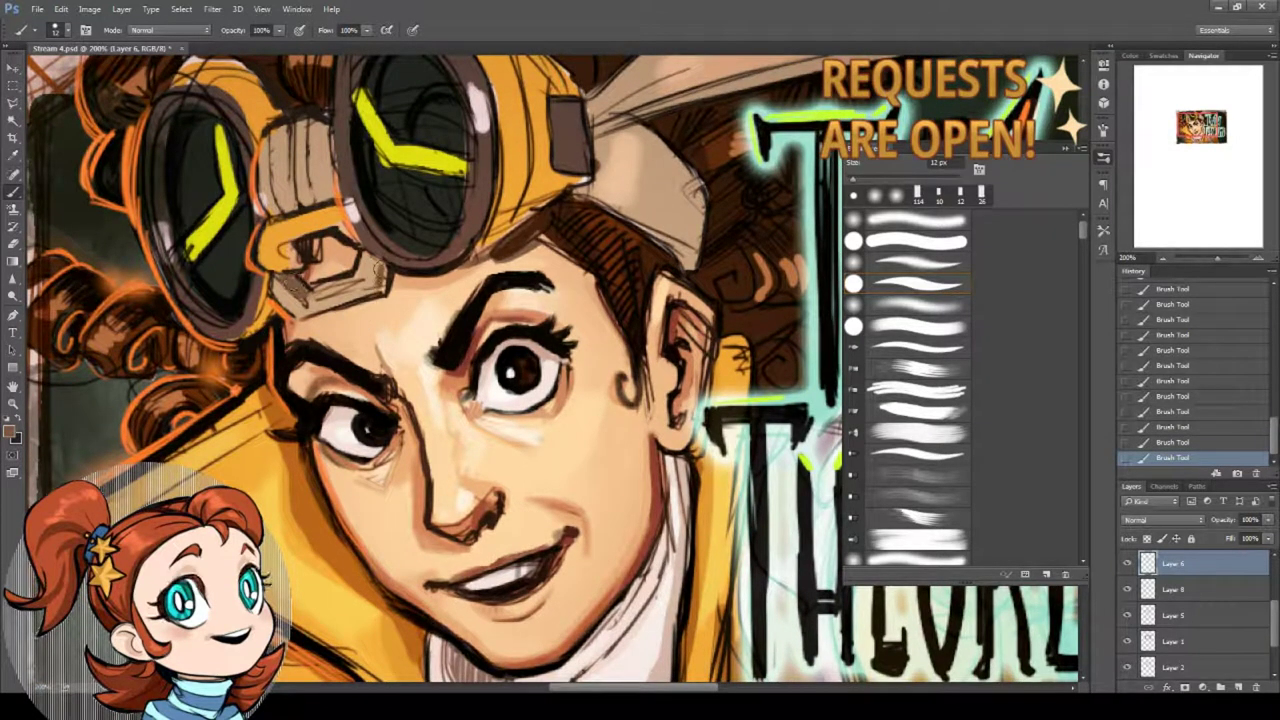
alt+click(292, 286)
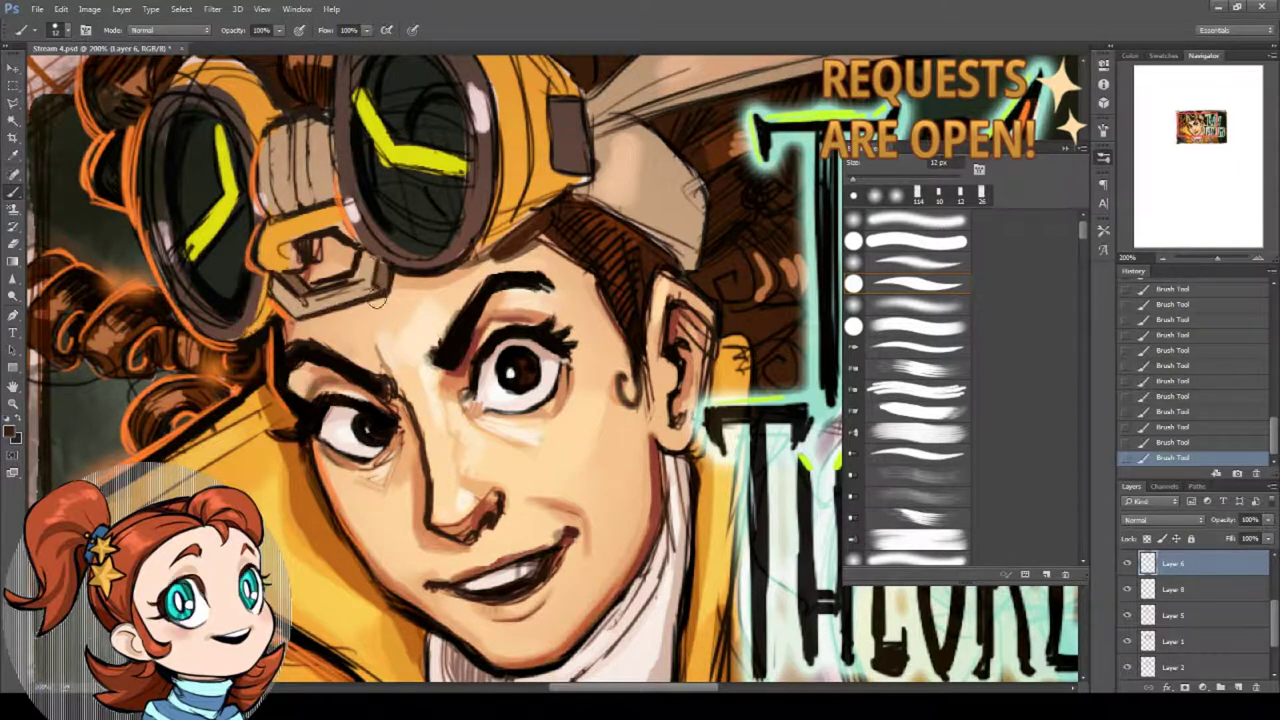
drag(383, 287, 425, 419)
alt+click(424, 351)
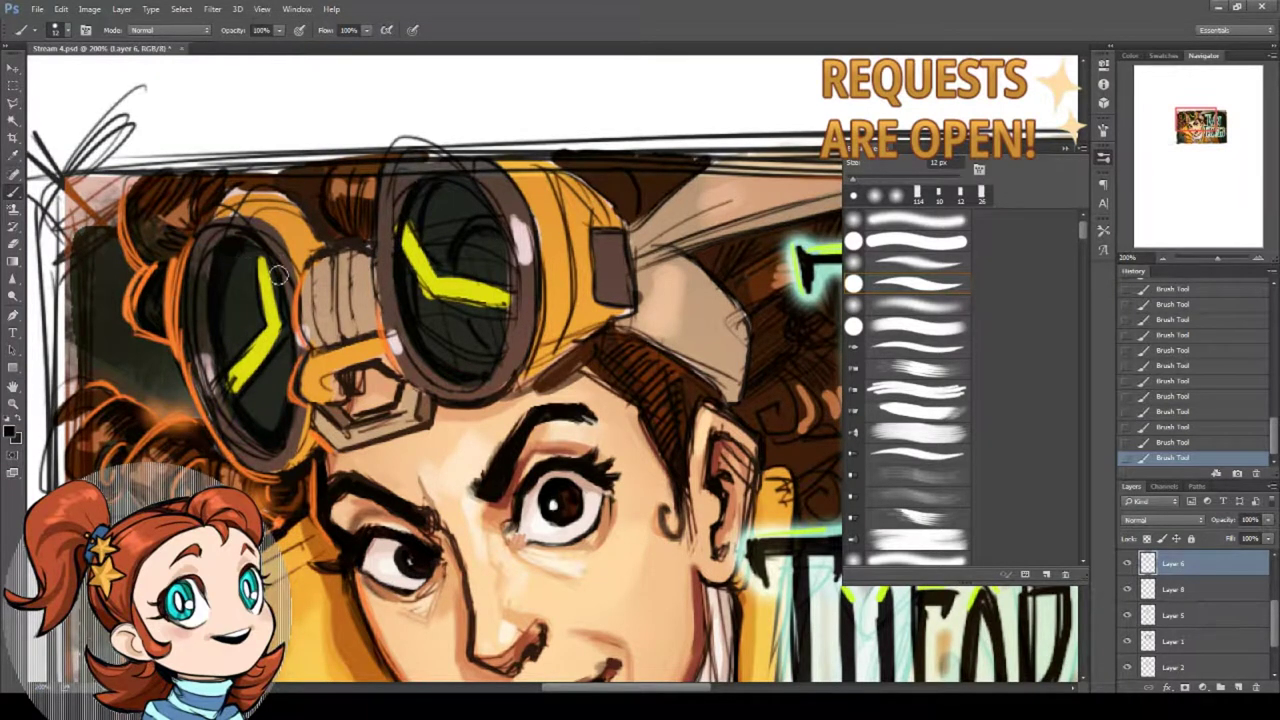
alt+click(326, 286)
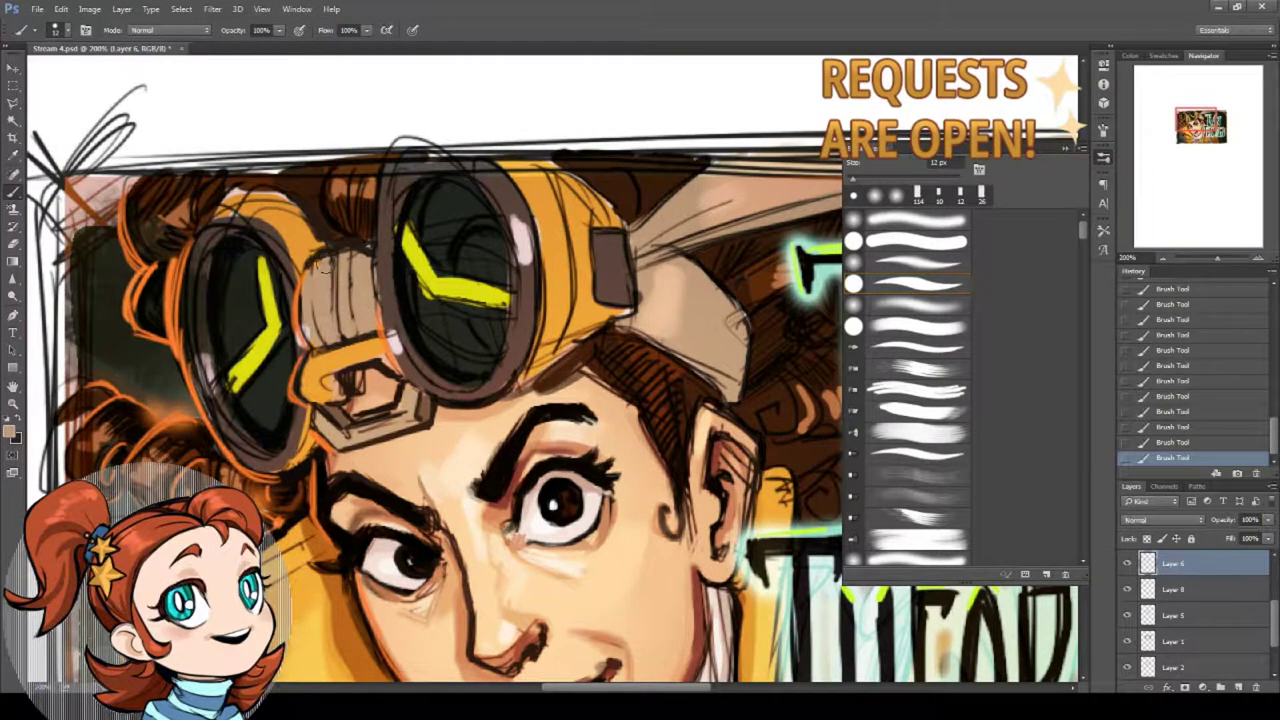
drag(326, 263, 275, 255)
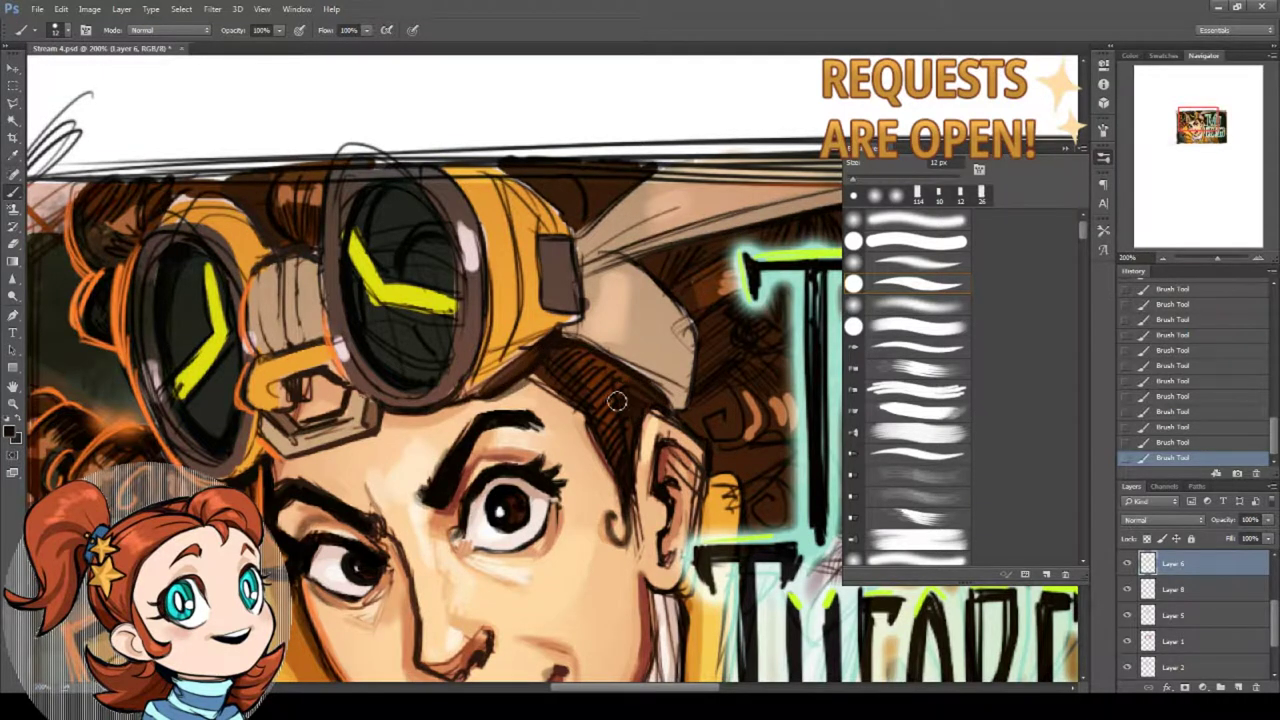
Pick a light peach and paint highlights on the beige headband and its strap beside the goggles.
drag(617, 401, 528, 430)
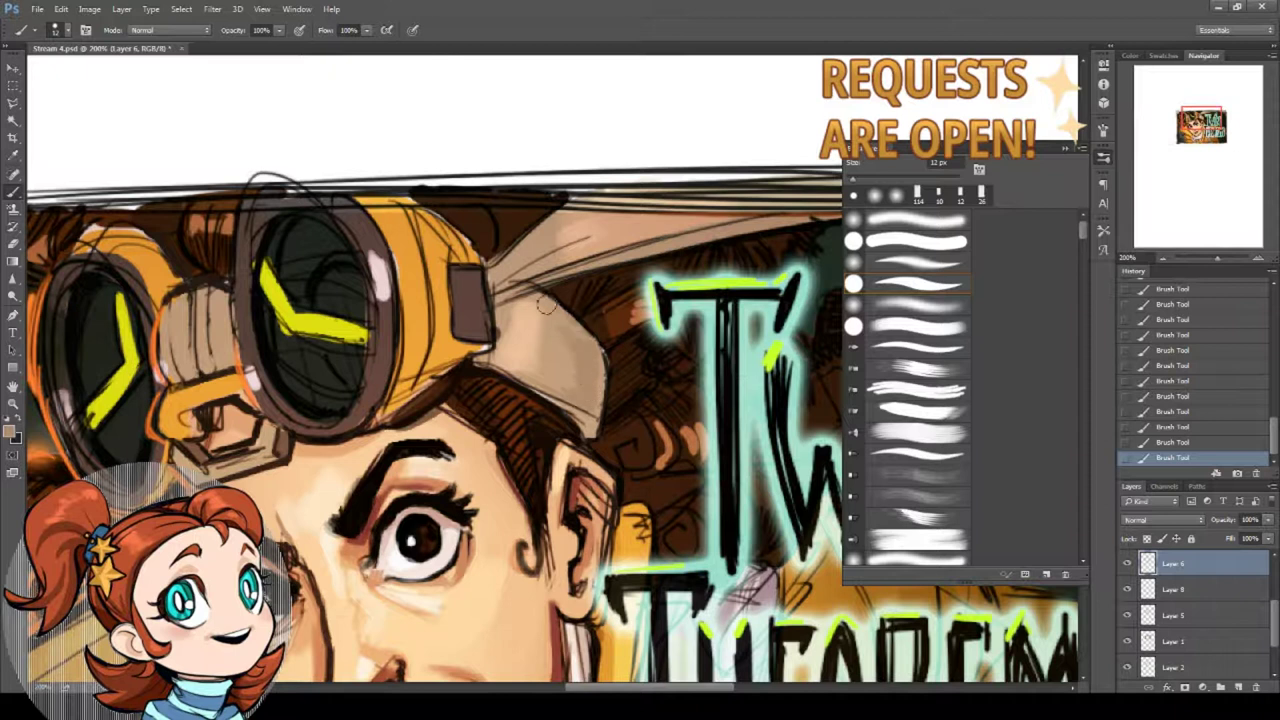
click(9, 431)
click(497, 306)
click(757, 297)
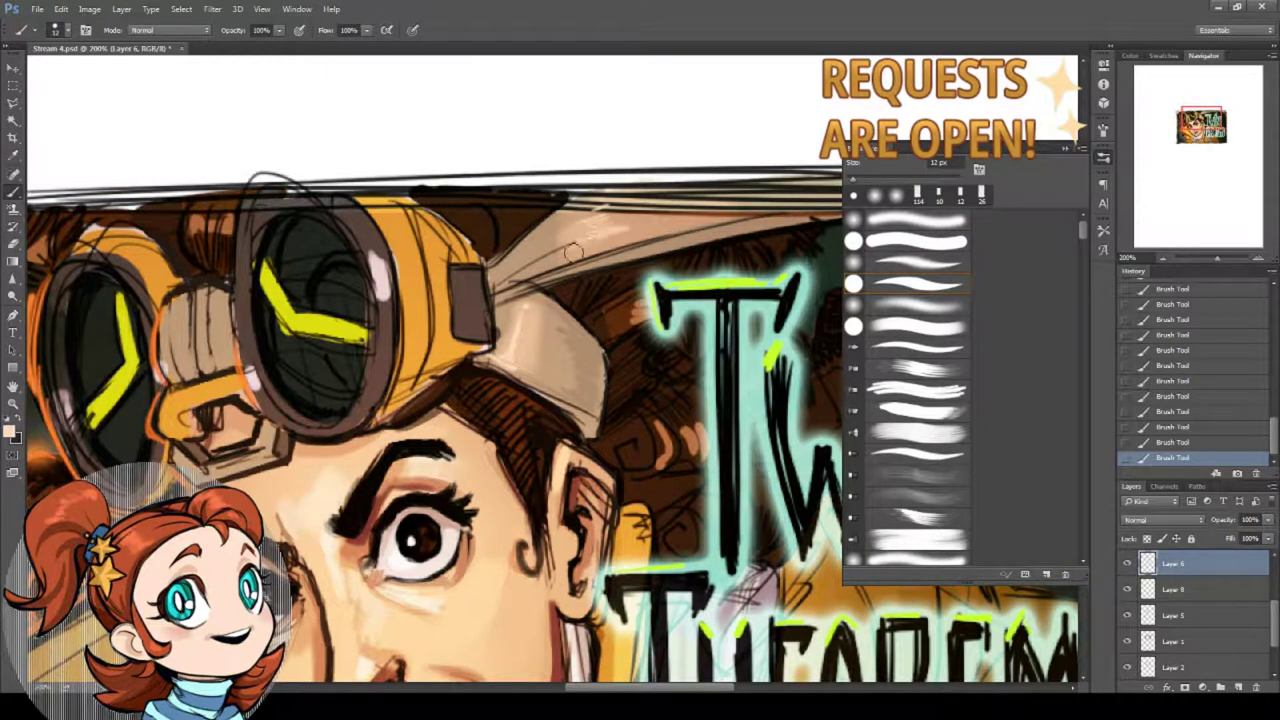
Paint the goggles' yellow side casing and nose piece with sampled yellow and darker orange, switching to another hard round brush.
drag(471, 282, 529, 293)
alt+click(503, 281)
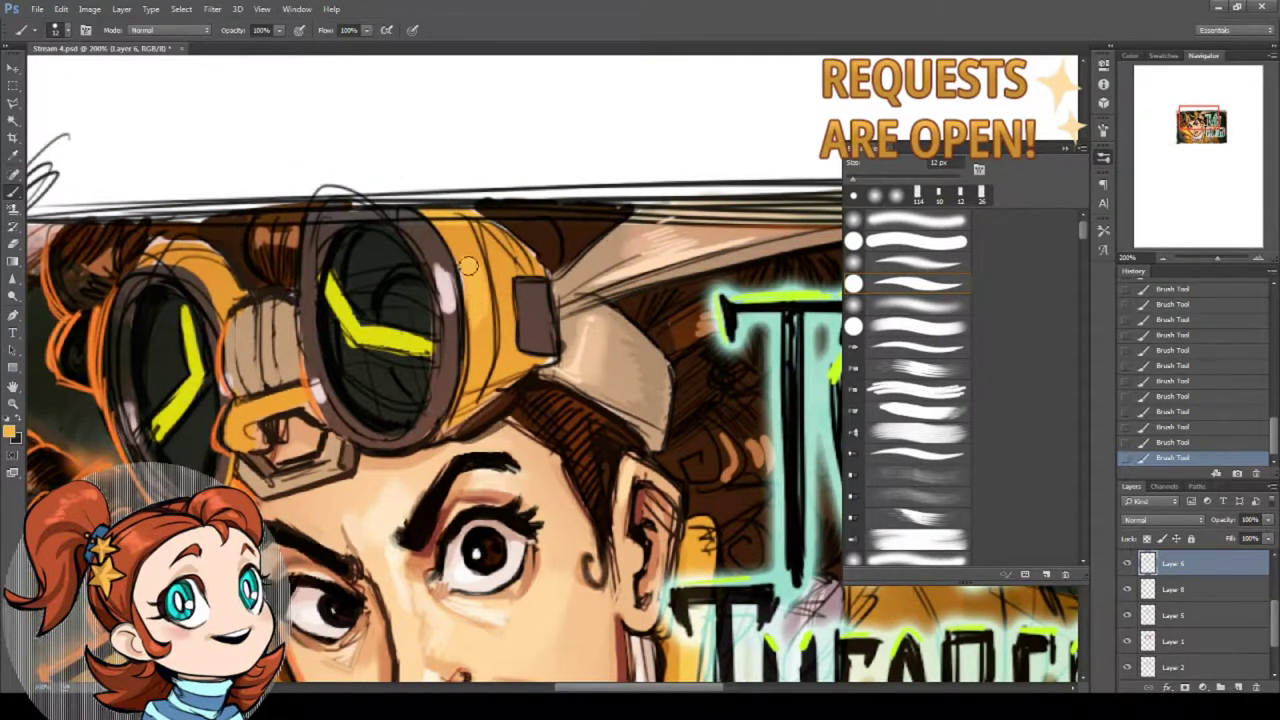
drag(476, 318, 494, 272)
click(886, 322)
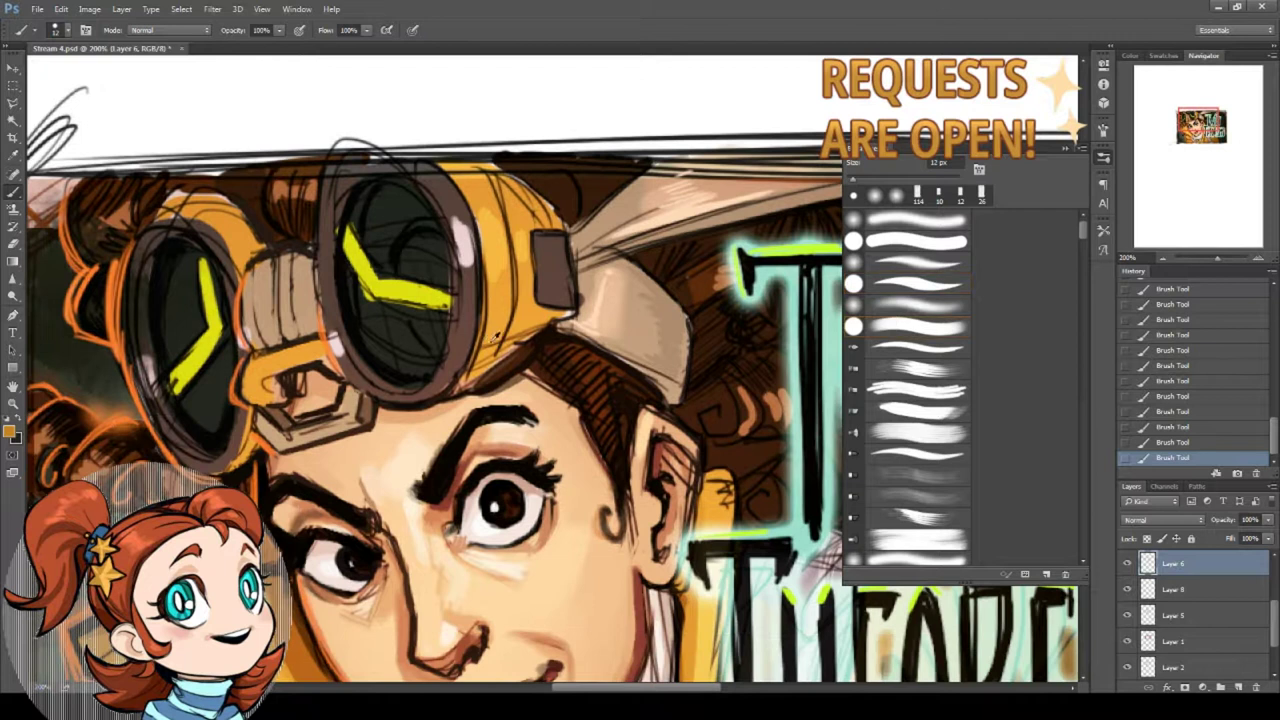
drag(367, 358, 462, 327)
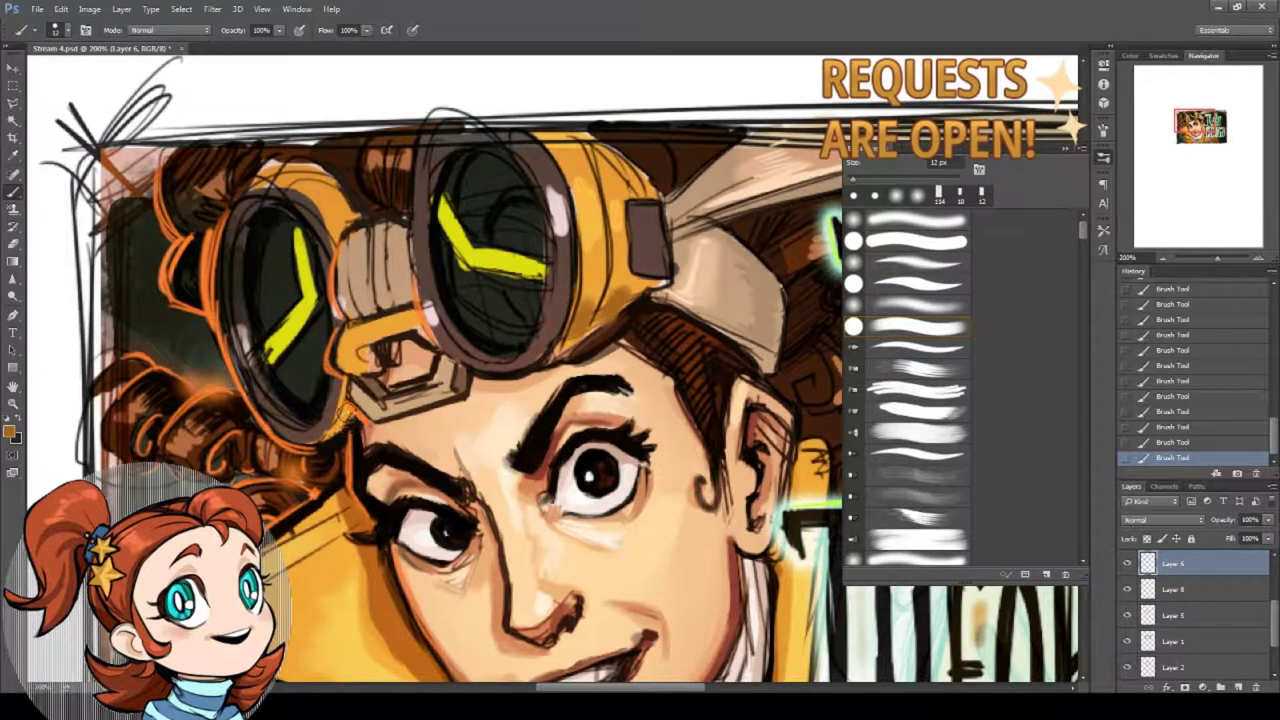
drag(350, 410, 328, 438)
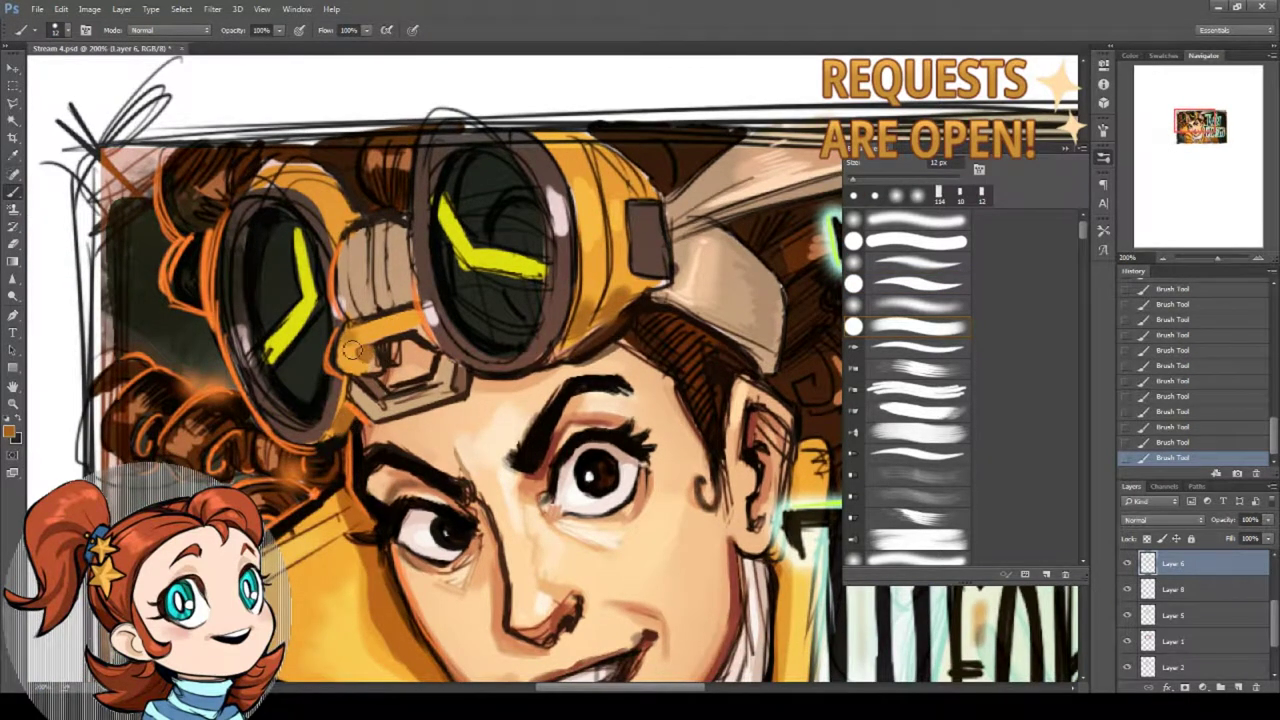
mouse_move(348, 345)
mouse_down()
mouse_move(416, 320)
mouse_move(388, 329)
mouse_up()
Reduce the brush to 7 px and paint a sampled yellow highlight on the goggles' nose piece.
alt+click(593, 221)
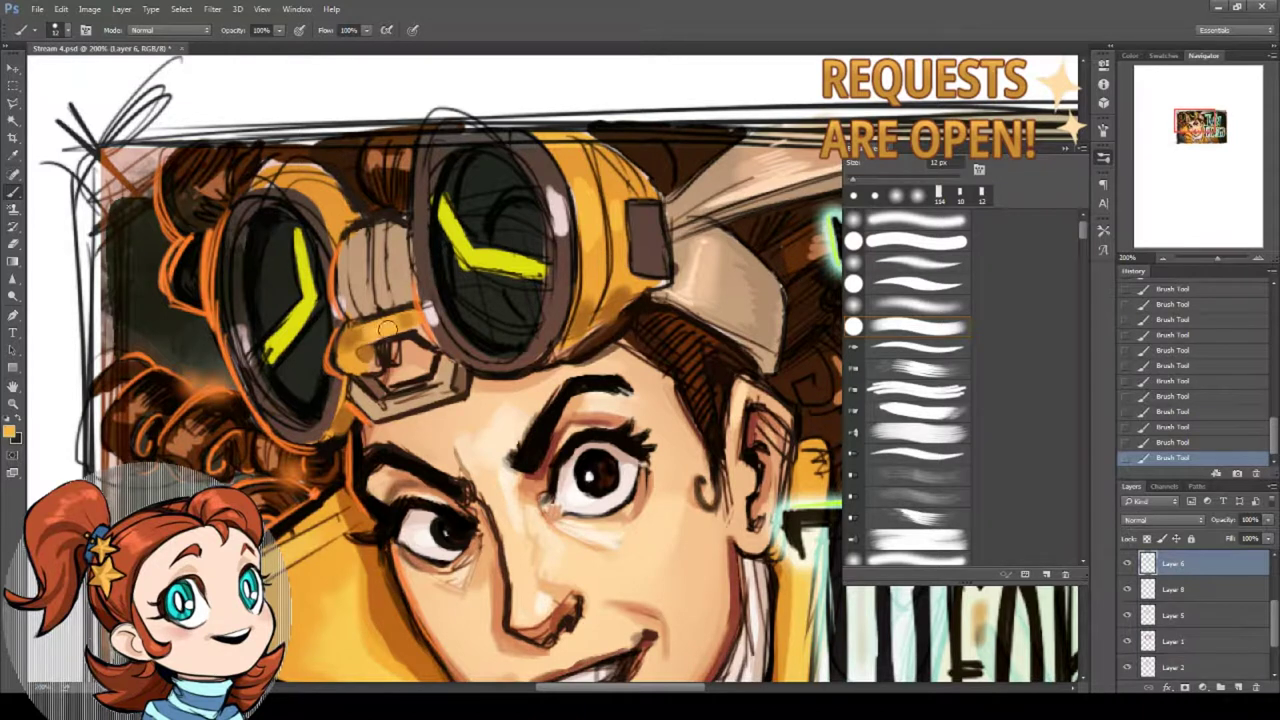
click(1205, 427)
right_click(585, 258)
drag(654, 296, 650, 296)
drag(358, 344, 385, 333)
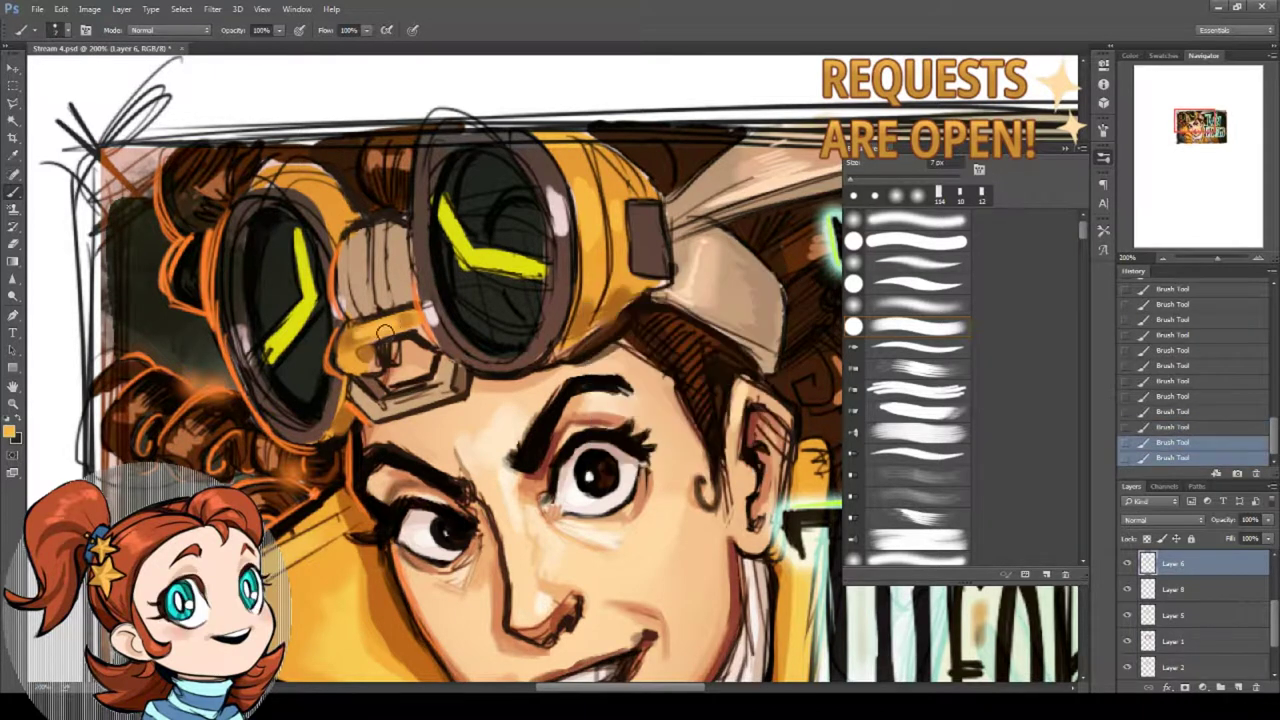
Add pale pink highlights to the ribs of the goggle bridge and undo the last stroke.
alt+click(342, 301)
drag(344, 268, 346, 288)
mouse_move(358, 266)
mouse_down()
mouse_move(361, 287)
mouse_move(382, 284)
mouse_up()
drag(394, 263, 398, 281)
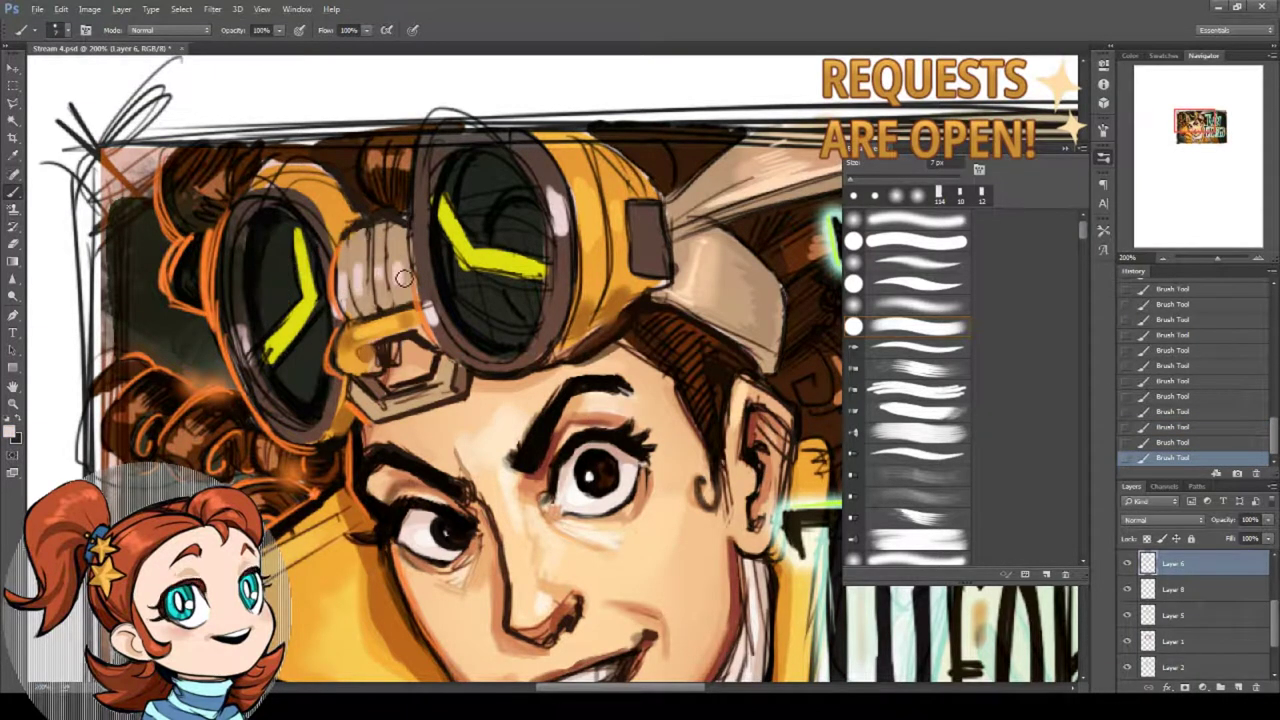
mouse_move(437, 395)
mouse_down()
mouse_move(382, 322)
mouse_move(345, 337)
mouse_move(403, 318)
mouse_up()
key(ctrl+z)
Touch up the nose bracket's lower edge and the inner corner of the wide-open eye with sampled tones.
alt+click(358, 318)
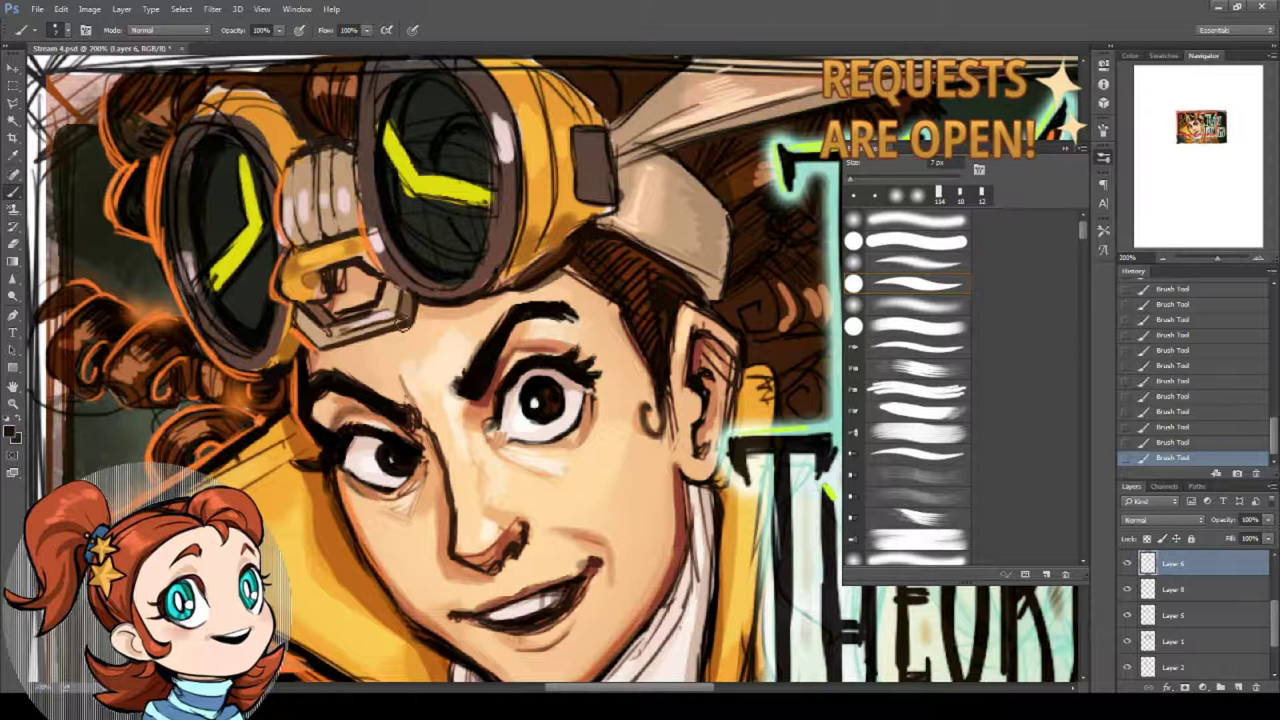
alt+click(410, 298)
drag(515, 421, 450, 364)
alt+click(446, 369)
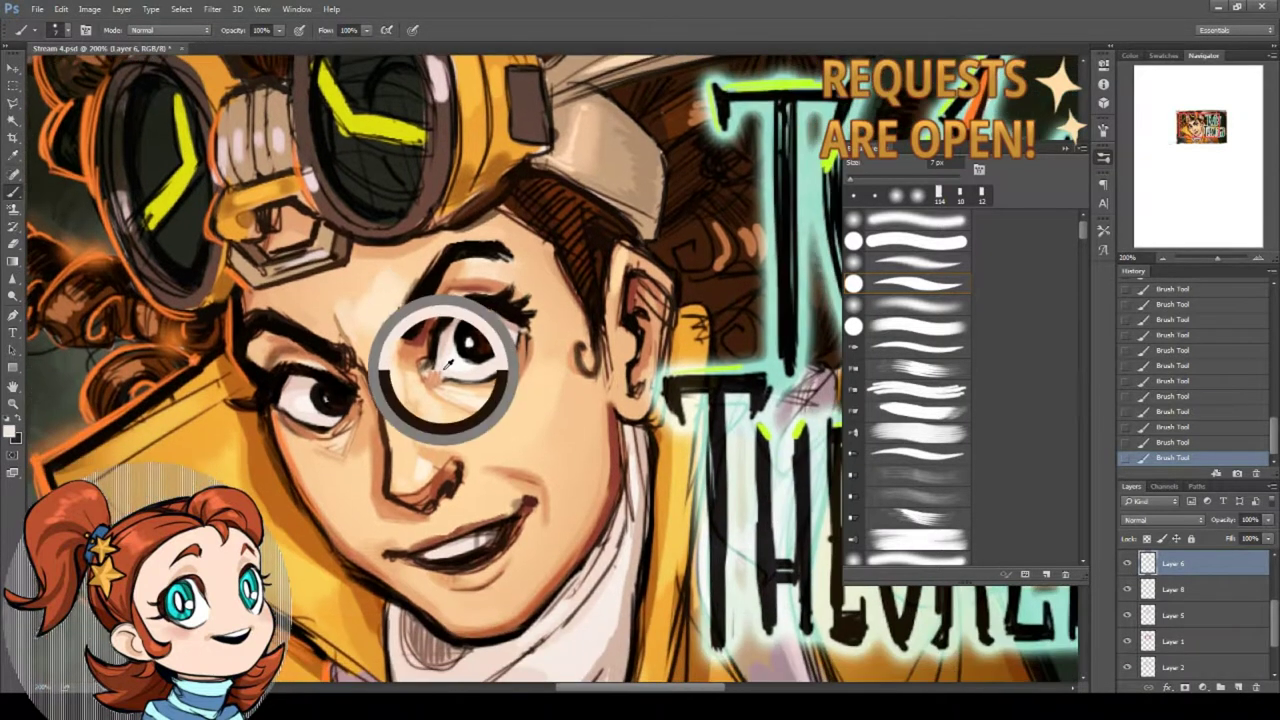
Paint sampled orange over the rough lines on the large collar and detail the flap below in dark brown.
drag(490, 533, 556, 325)
alt+click(389, 470)
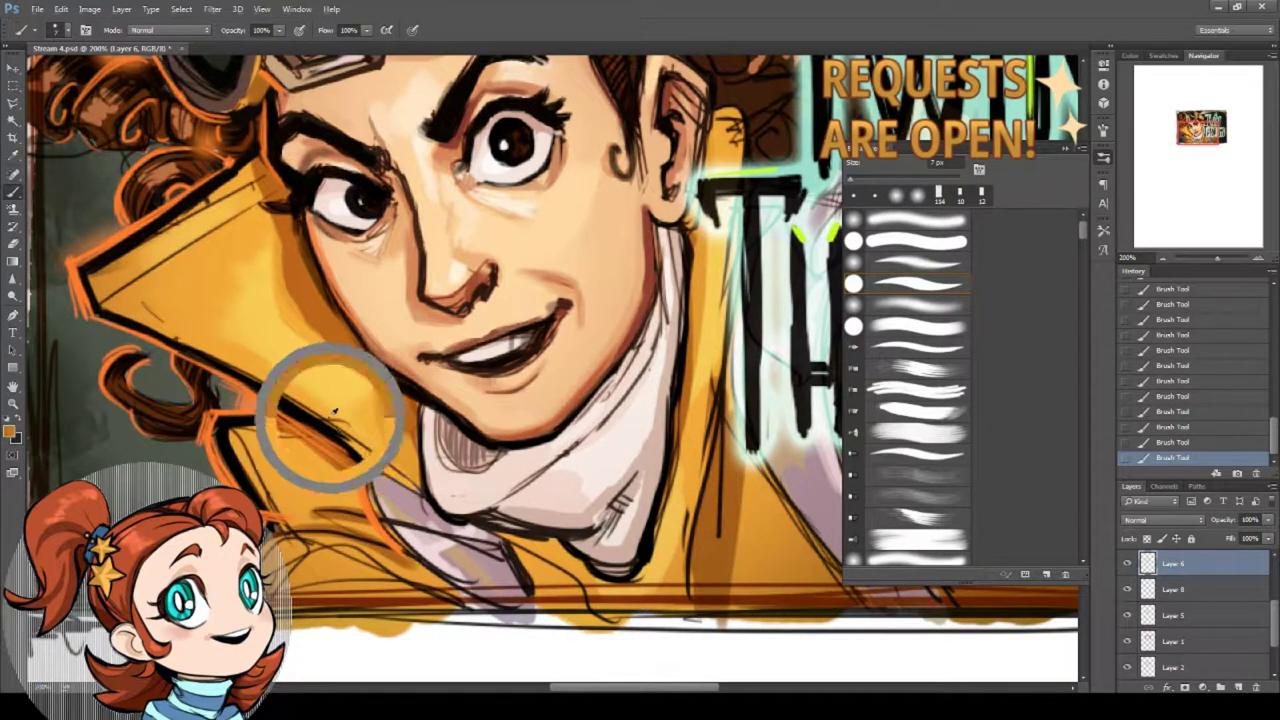
drag(337, 420, 333, 362)
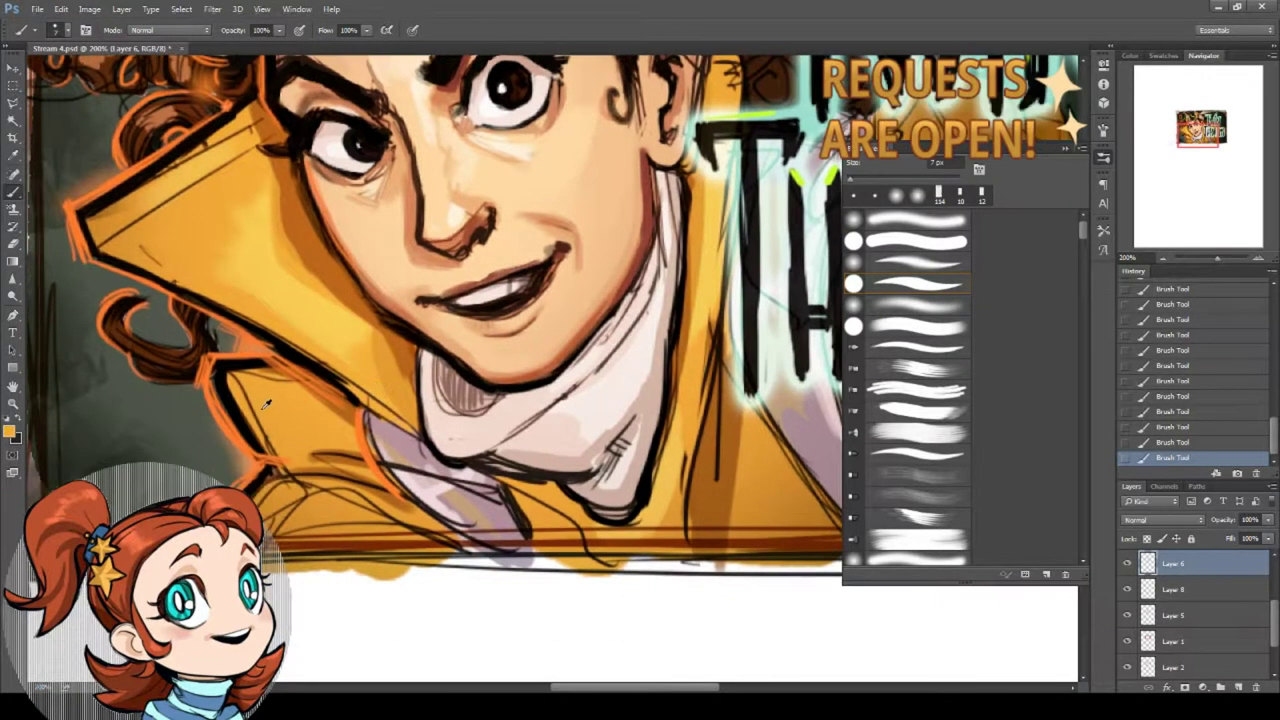
alt+click(259, 413)
Redraw the coat's front-edge lines below the T of Theorems in a sampled near-black.
drag(723, 330, 480, 440)
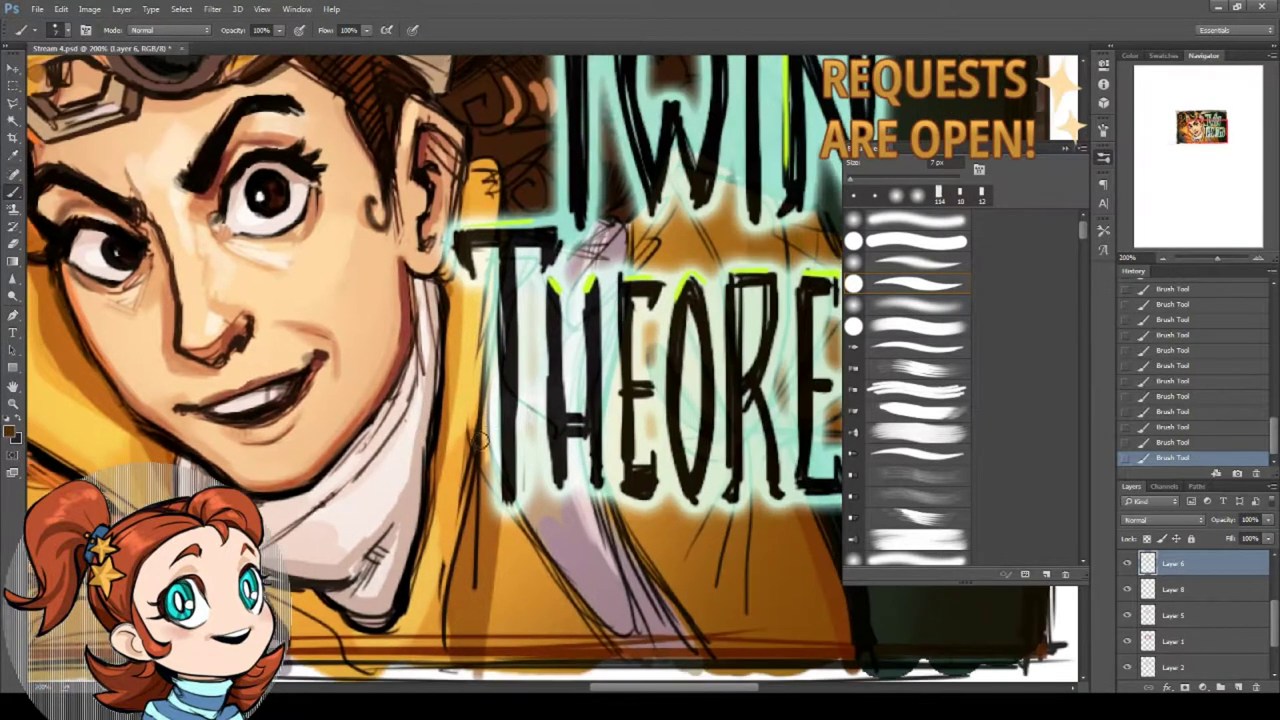
alt+click(478, 441)
drag(470, 496, 441, 618)
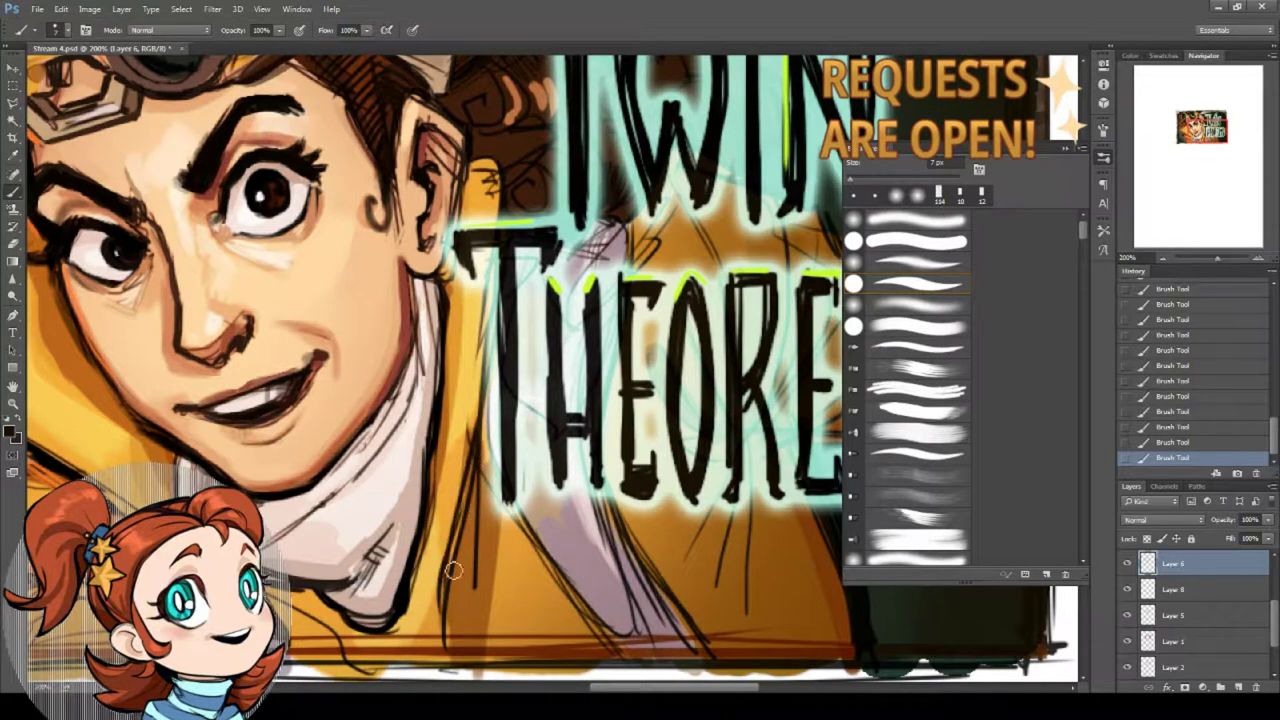
drag(456, 528, 441, 622)
Set the brush's Shape Dynamics size control to Pen Pressure.
drag(482, 479, 571, 444)
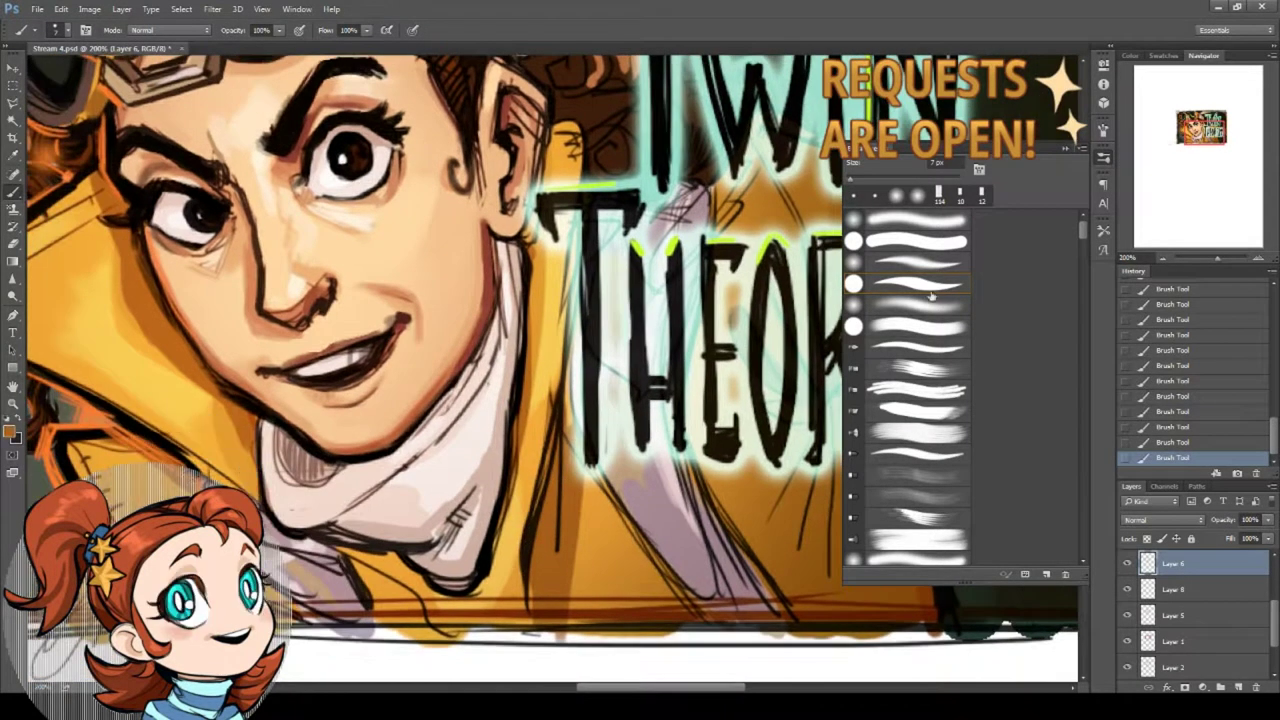
click(1103, 131)
click(899, 170)
click(1017, 168)
click(1018, 207)
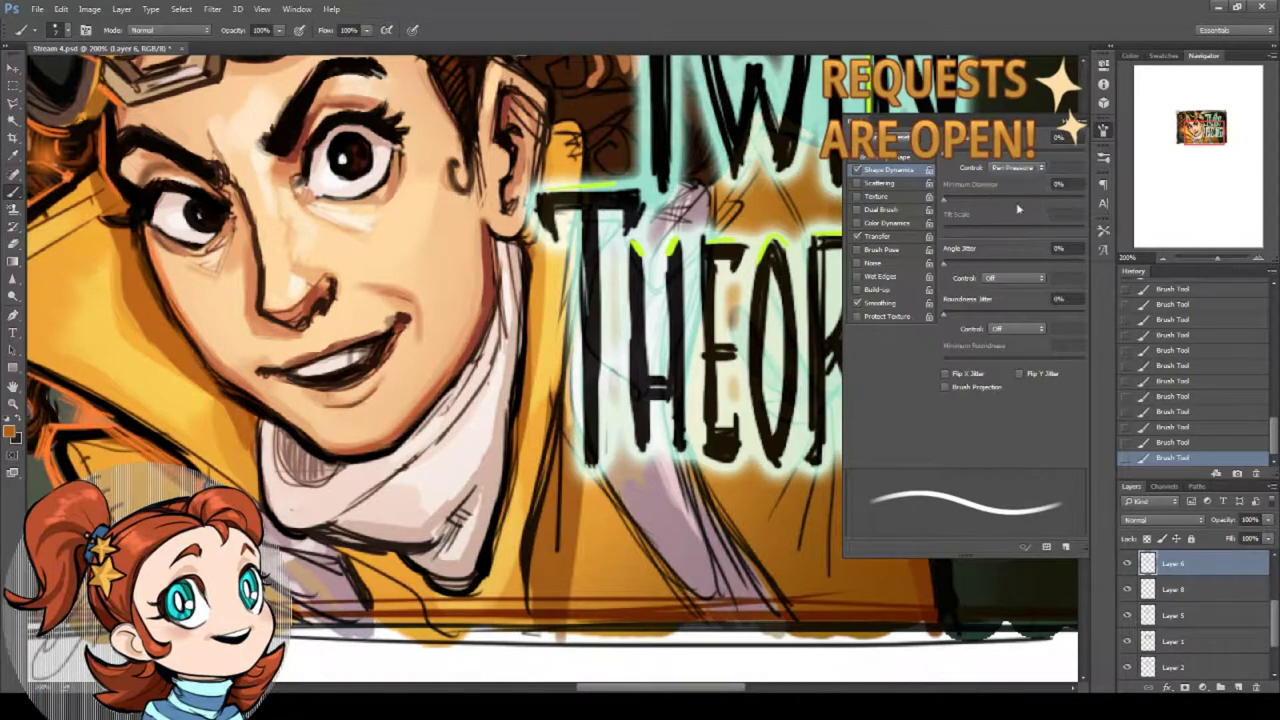
click(1017, 168)
click(1015, 198)
Enlarge the brush and paint orange over the coat beside the lavender strap.
drag(576, 373, 566, 349)
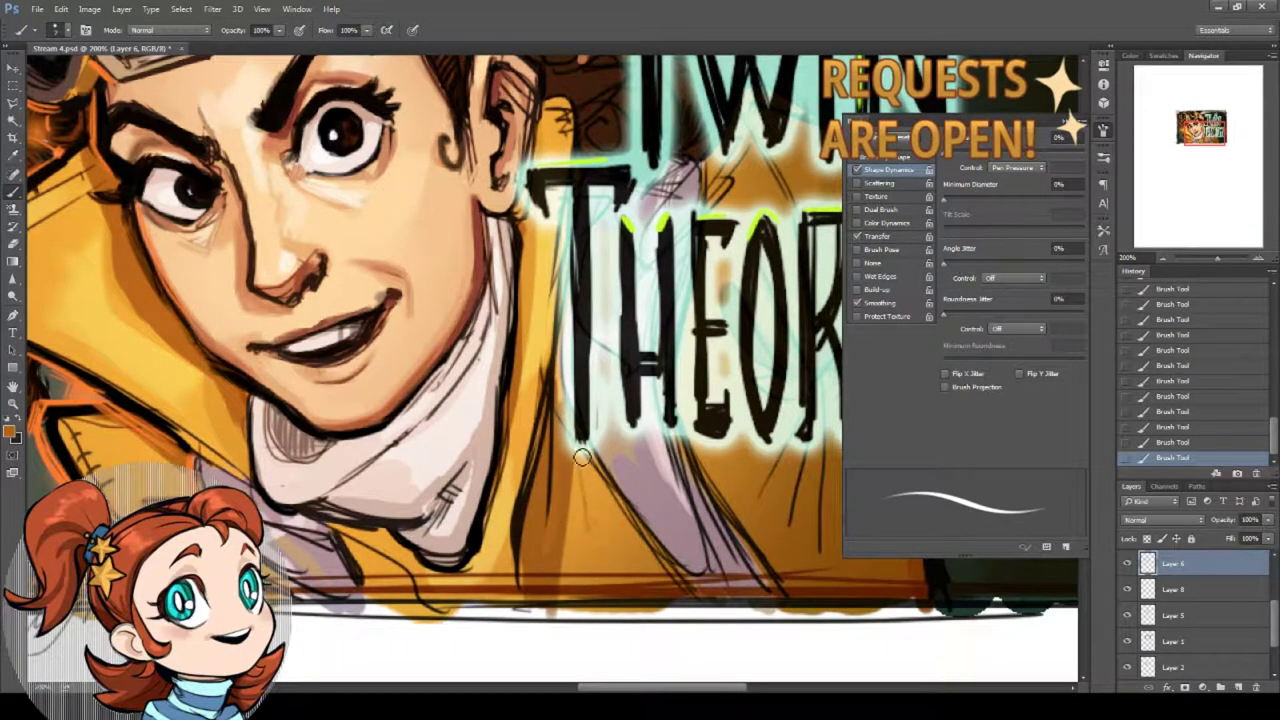
right_click(590, 490)
drag(593, 460, 650, 560)
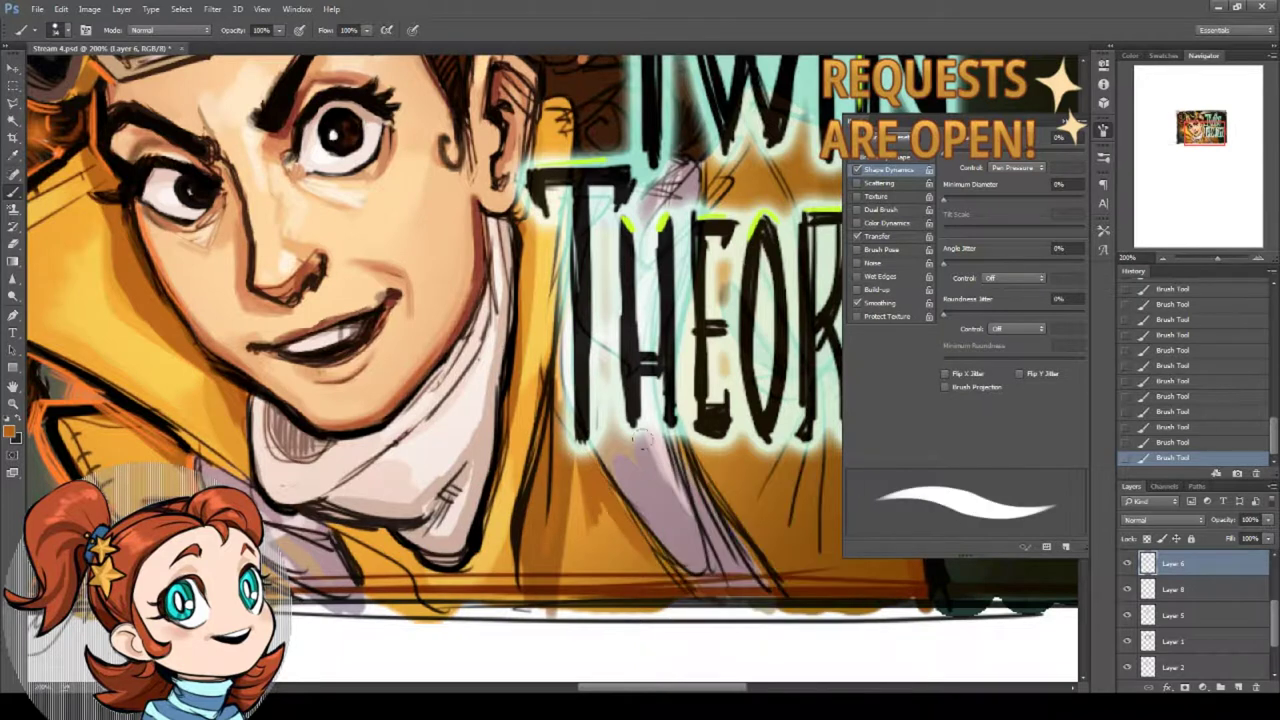
drag(690, 408, 656, 410)
Redraw the lavender strap's outlines in sampled black and add dark strokes at its upper end between the title words.
alt+click(663, 472)
drag(550, 438, 638, 582)
drag(650, 412, 736, 586)
mouse_move(583, 394)
mouse_down()
mouse_move(531, 406)
mouse_move(482, 508)
mouse_up()
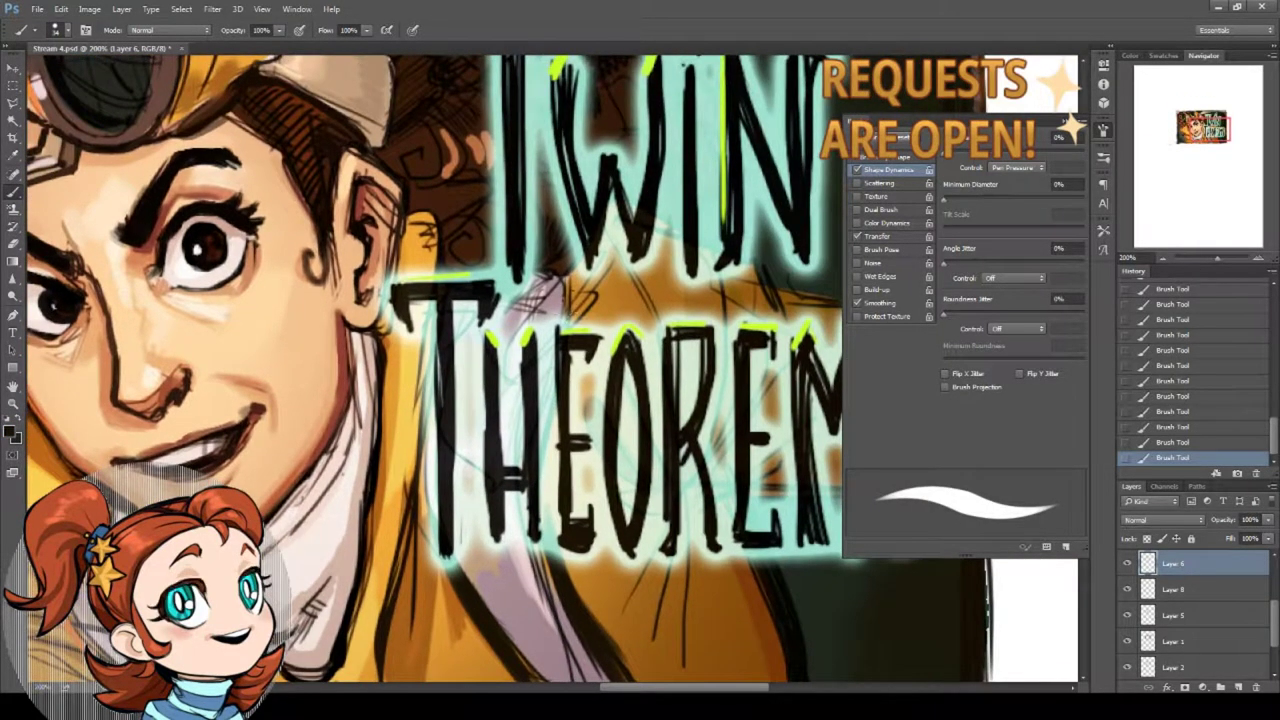
drag(555, 249, 577, 325)
drag(550, 275, 567, 318)
Paint sampled yellow over the scribbled lines on the collar behind the ear, undoing the last stroke.
drag(475, 310, 593, 395)
alt+click(533, 343)
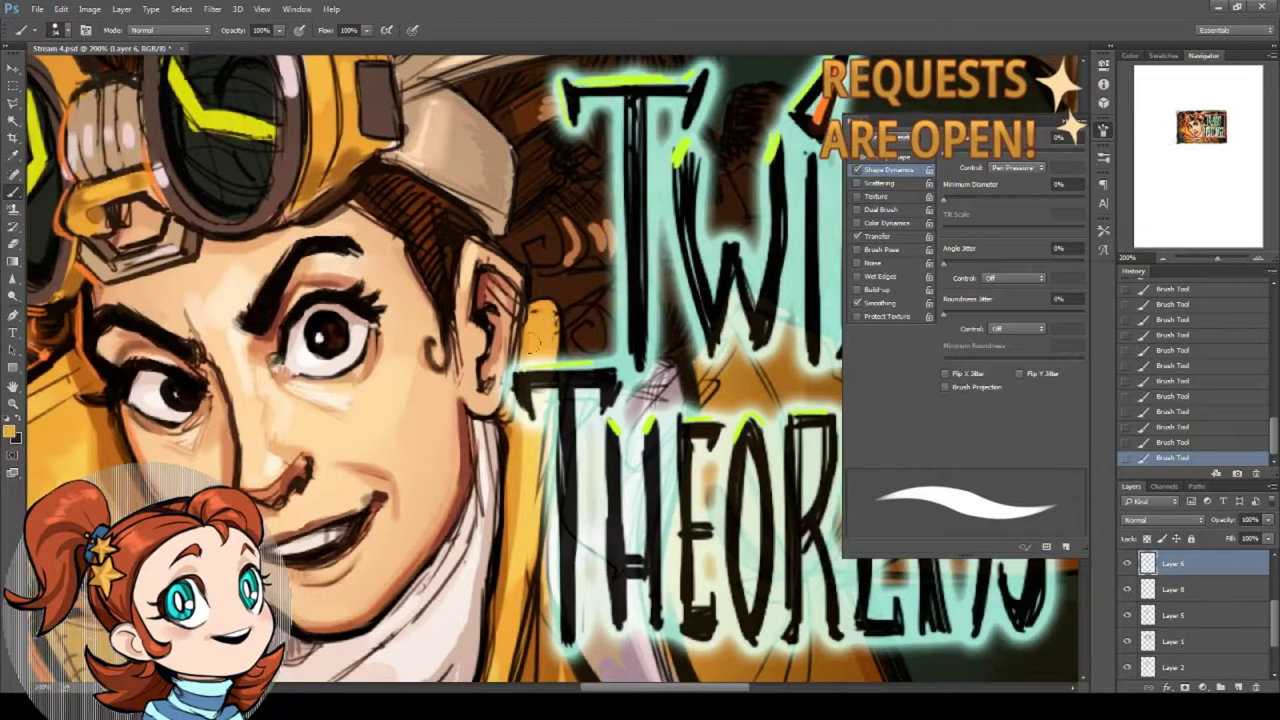
drag(363, 519, 443, 427)
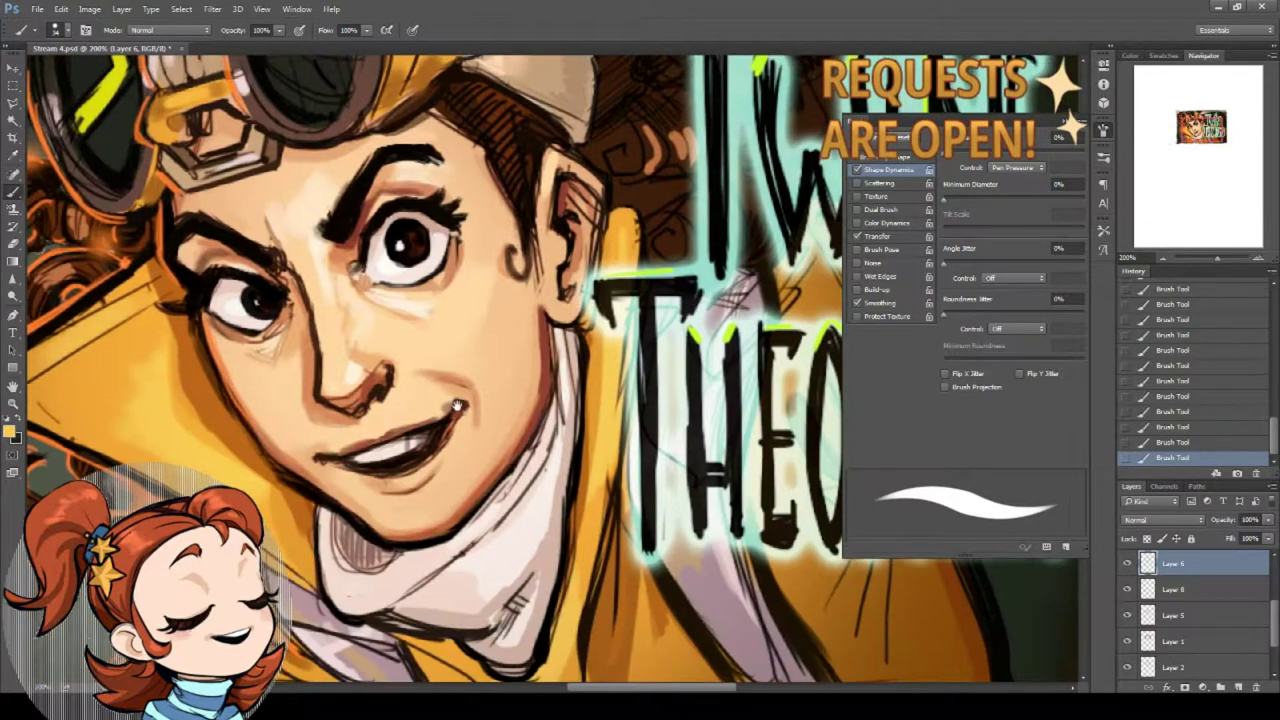
key(ctrl+z)
Shade the coat's collar strip from behind the ear down beside the scarf with sampled orange strokes.
alt+click(590, 455)
drag(613, 264, 625, 216)
mouse_move(624, 214)
mouse_down()
mouse_move(635, 270)
mouse_move(600, 508)
mouse_up()
drag(625, 302, 584, 586)
drag(600, 417, 658, 485)
Resize the brush and paint a peach accent on the ear's upper rim.
right_click(708, 290)
click(781, 318)
click(646, 231)
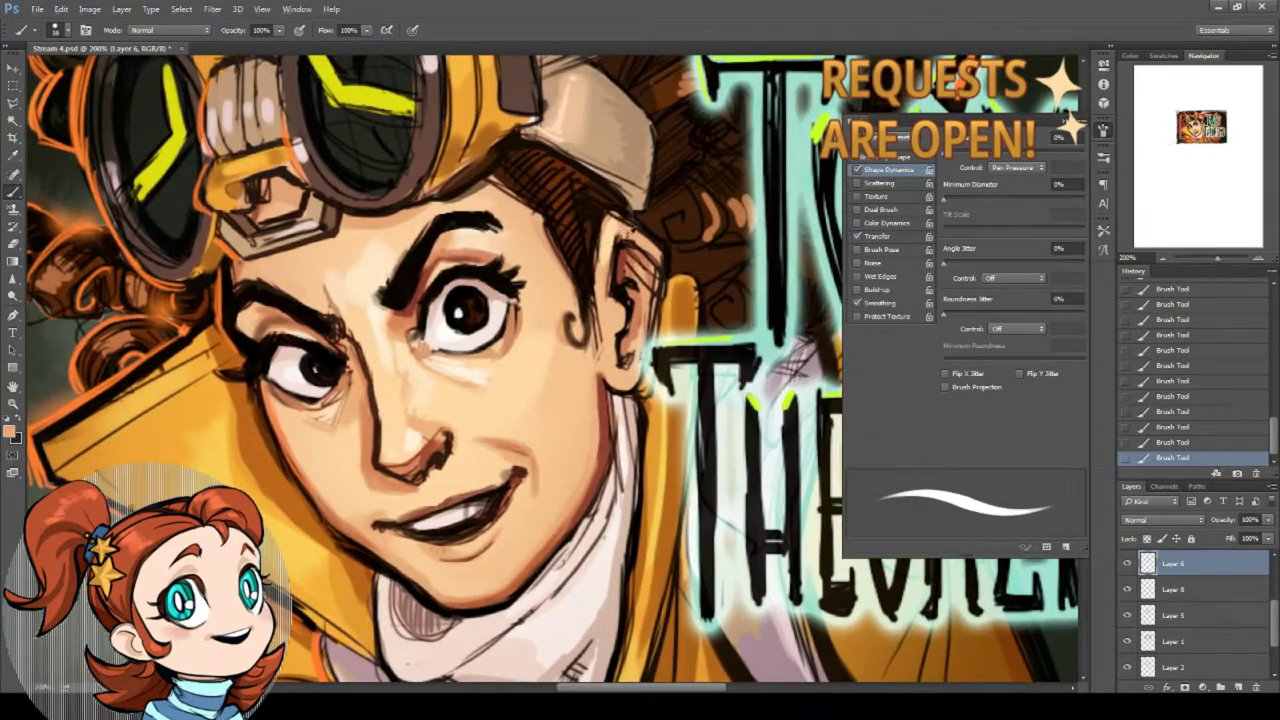
Refine the ear's outer edge against the hair with sampled dark brown, adjusting the brush size.
right_click(740, 233)
click(807, 262)
alt+click(668, 236)
right_click(679, 255)
click(774, 266)
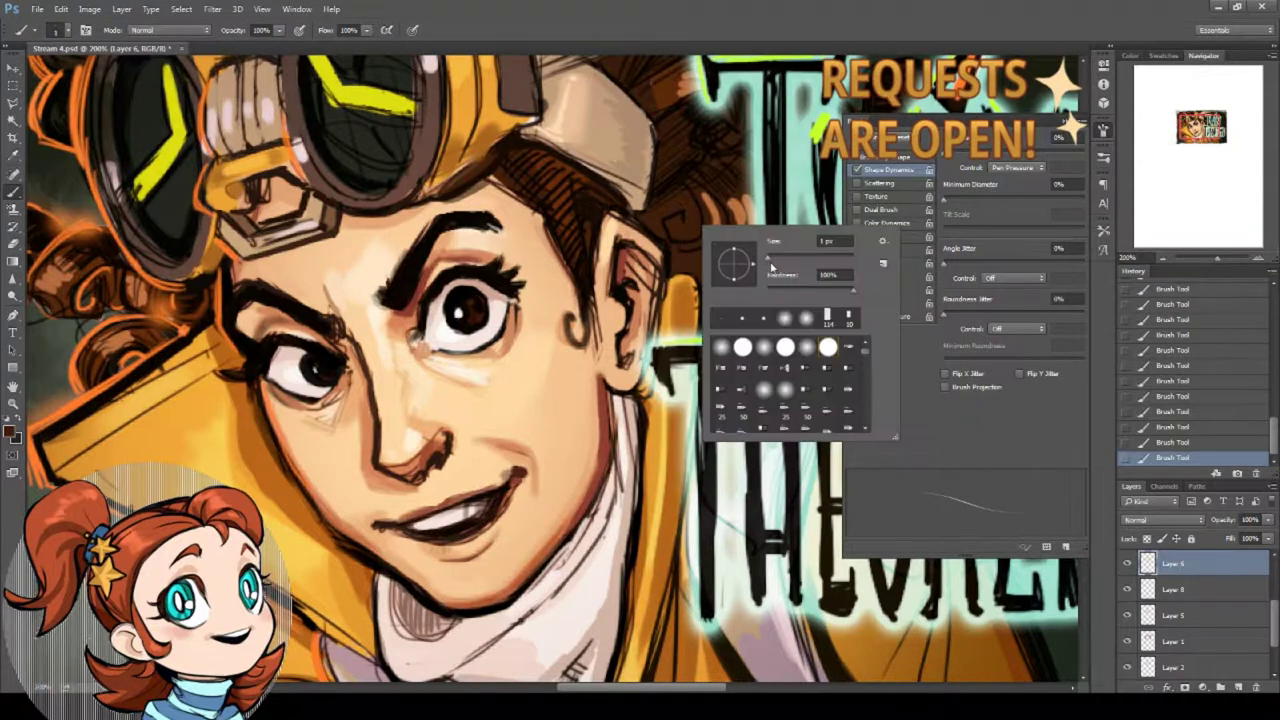
click(654, 234)
alt+click(657, 236)
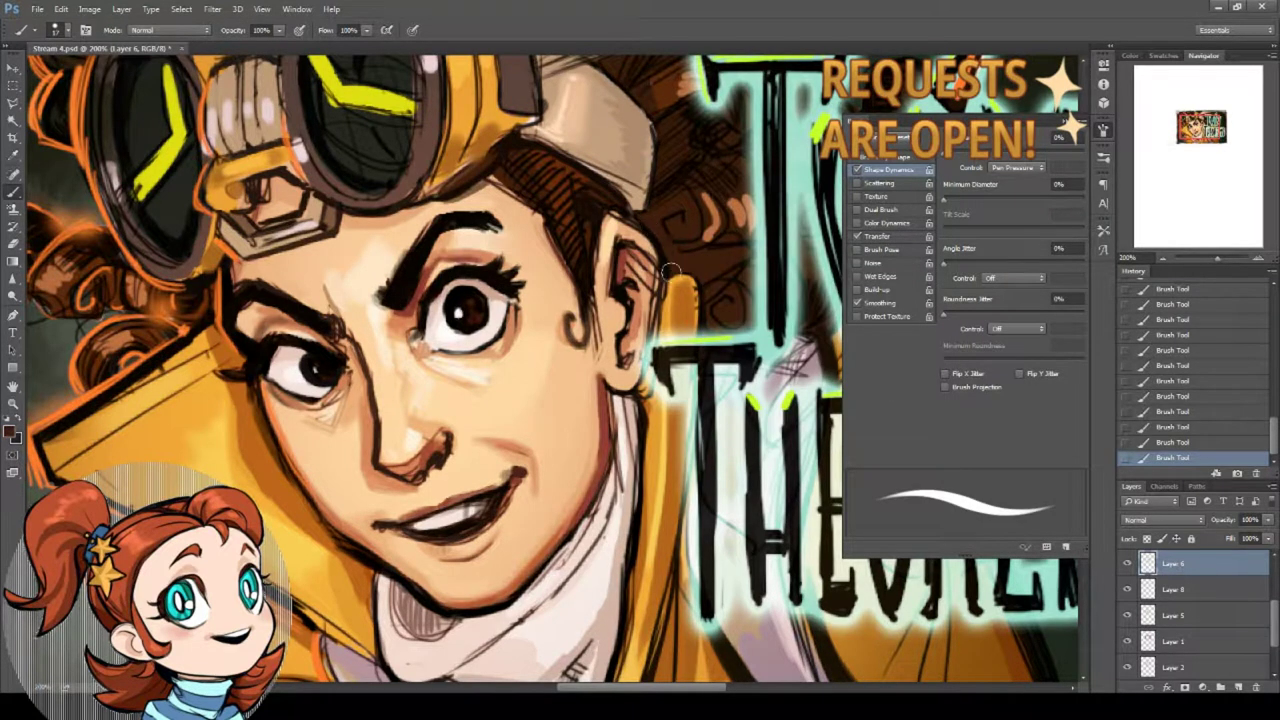
drag(590, 321, 614, 325)
alt+click(711, 296)
Check the whole artwork and save the document.
key(z)
alt+click(352, 259)
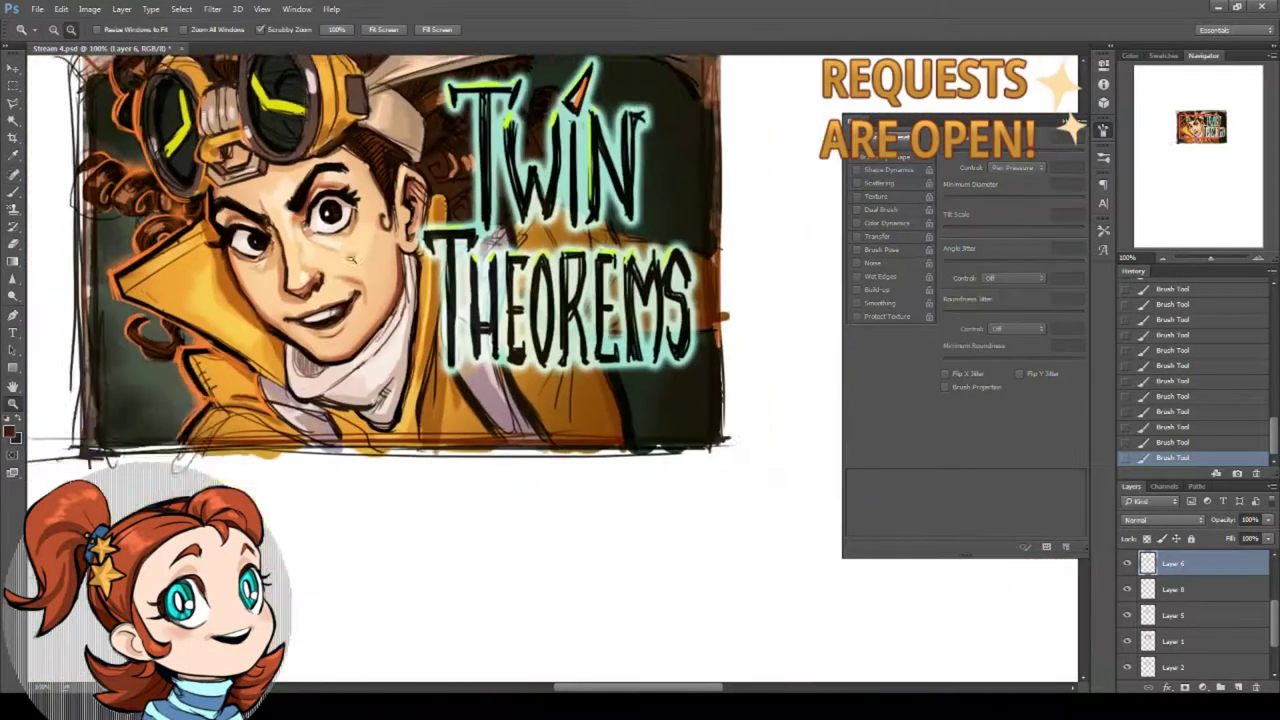
alt+click(352, 258)
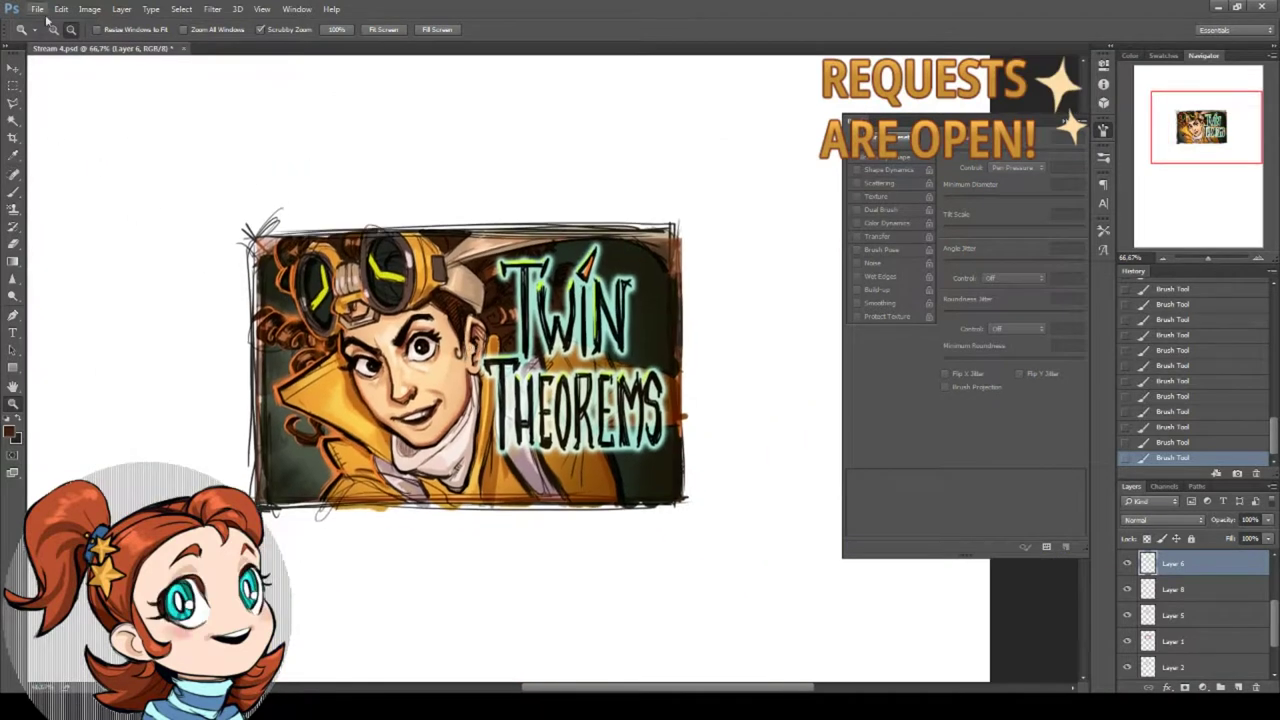
click(37, 9)
key(Escape)
With a tapered hard brush at 15 px, repaint the narrowed eye's pupil in a sampled dark tone and dot in a whitish highlight.
click(405, 279)
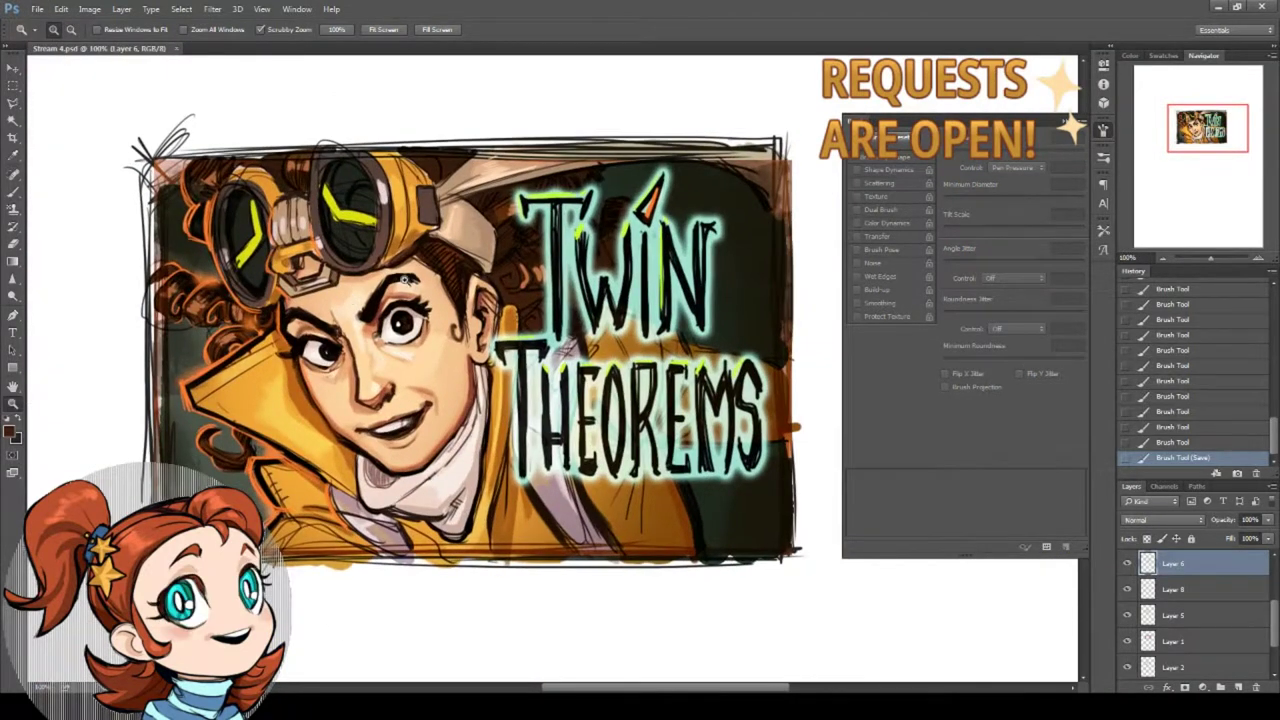
click(372, 373)
click(374, 372)
key(b)
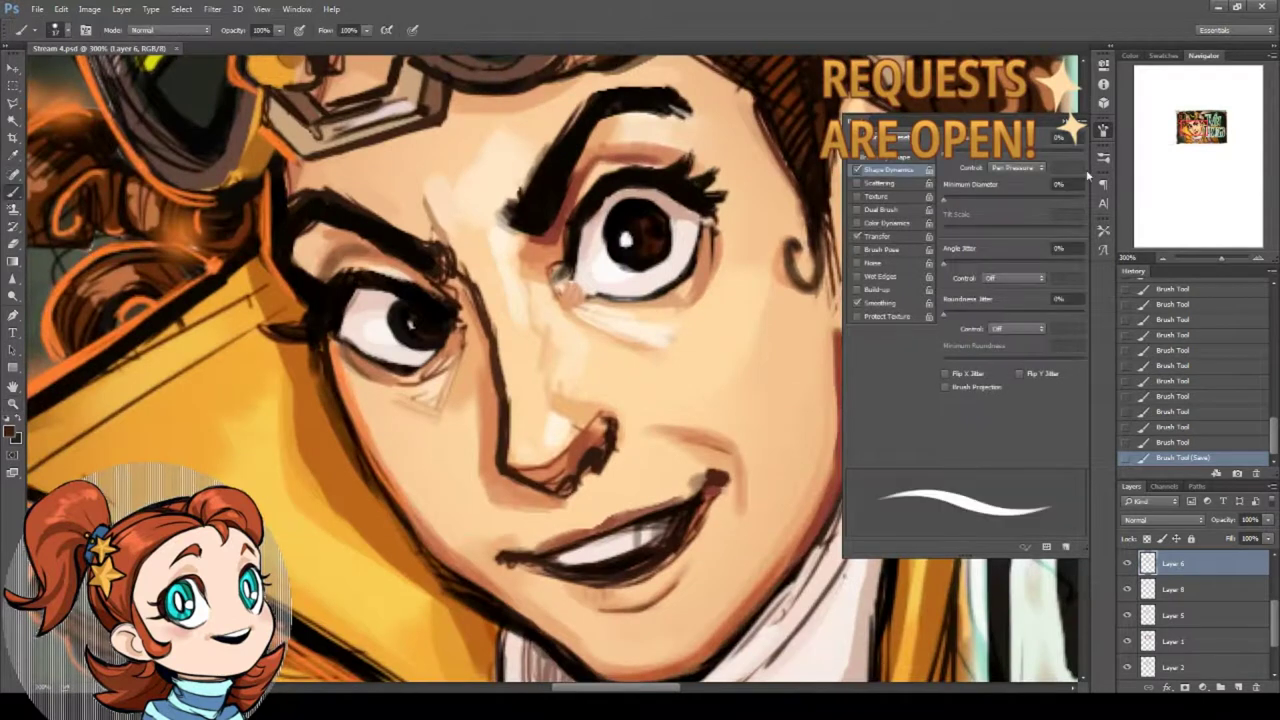
click(1103, 158)
click(890, 288)
right_click(502, 293)
click(579, 334)
alt+click(412, 325)
mouse_move(395, 314)
mouse_down()
mouse_move(422, 326)
mouse_move(406, 320)
mouse_up()
alt+click(381, 338)
click(396, 327)
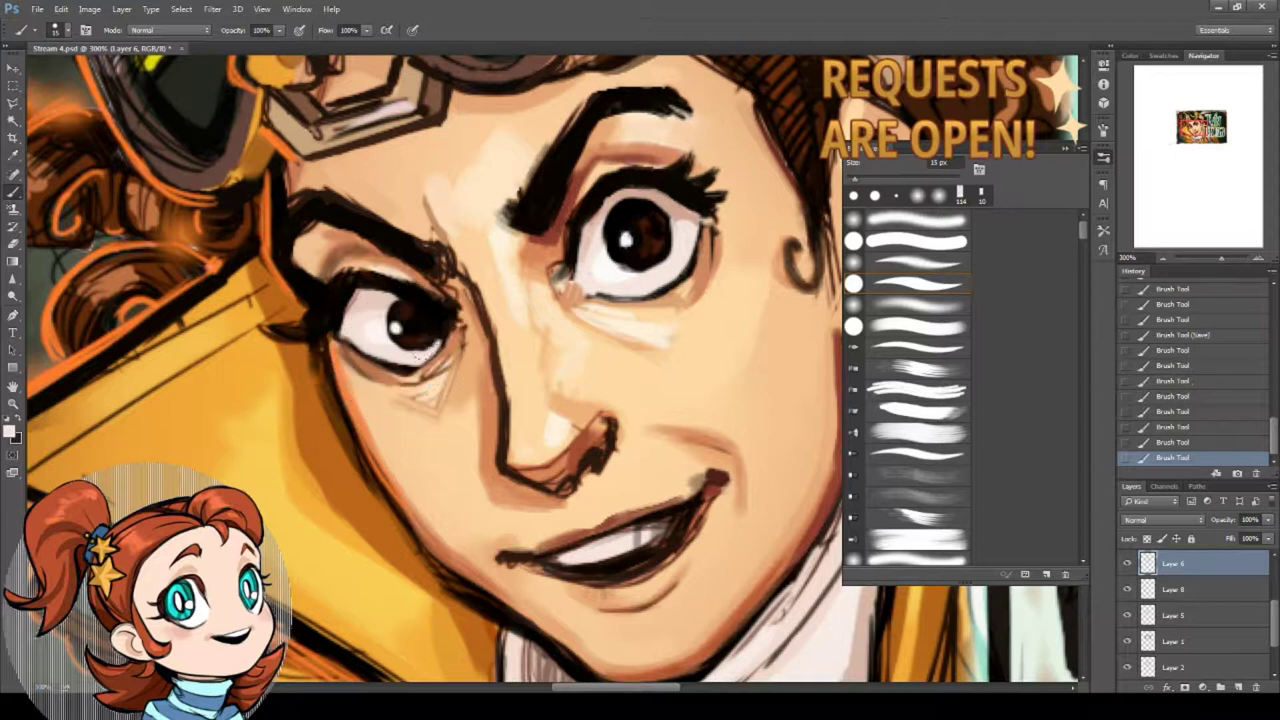
Darken the lower rim of the narrowed eye with a sampled black tone.
drag(475, 272, 437, 292)
alt+click(385, 348)
drag(380, 360, 392, 358)
drag(378, 362, 398, 358)
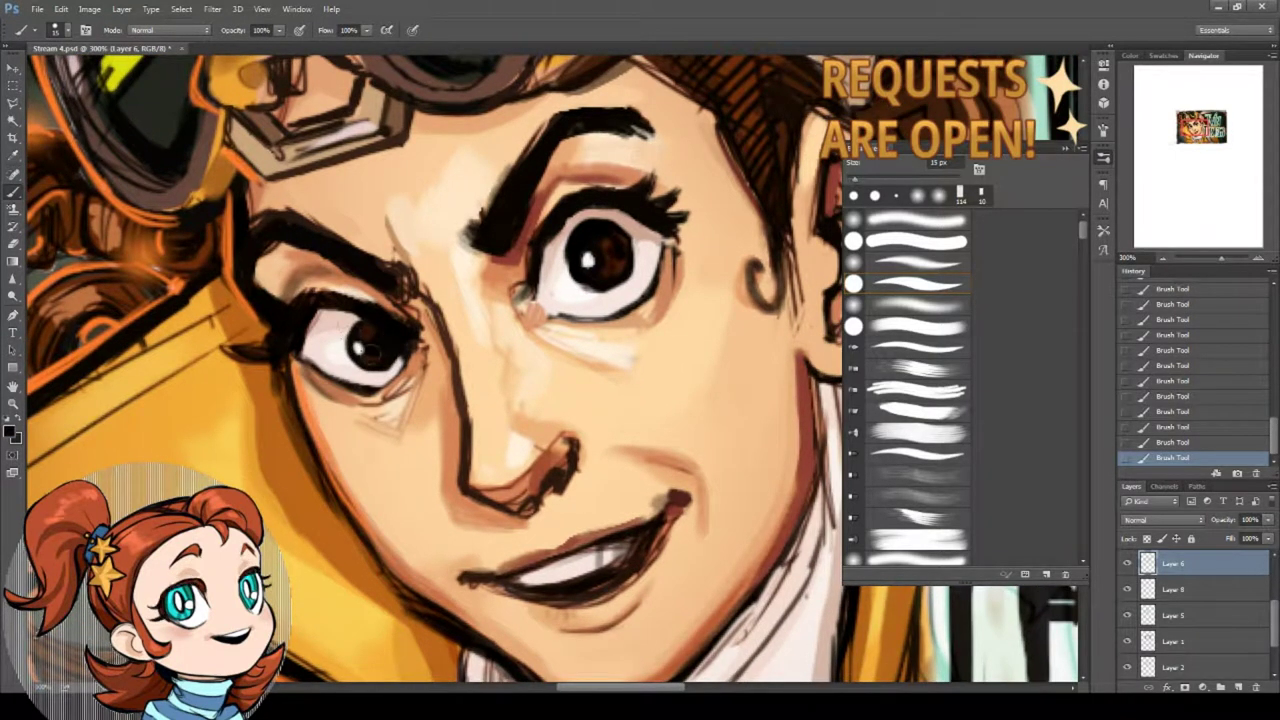
Set the brush size to 6 px and redraw the face contour from the narrowed eye down to the jaw in black (000000).
mouse_move(363, 307)
mouse_down()
mouse_move(246, 265)
mouse_move(329, 313)
mouse_move(391, 239)
mouse_up()
right_click(325, 257)
click(467, 303)
text(6)
key(Return)
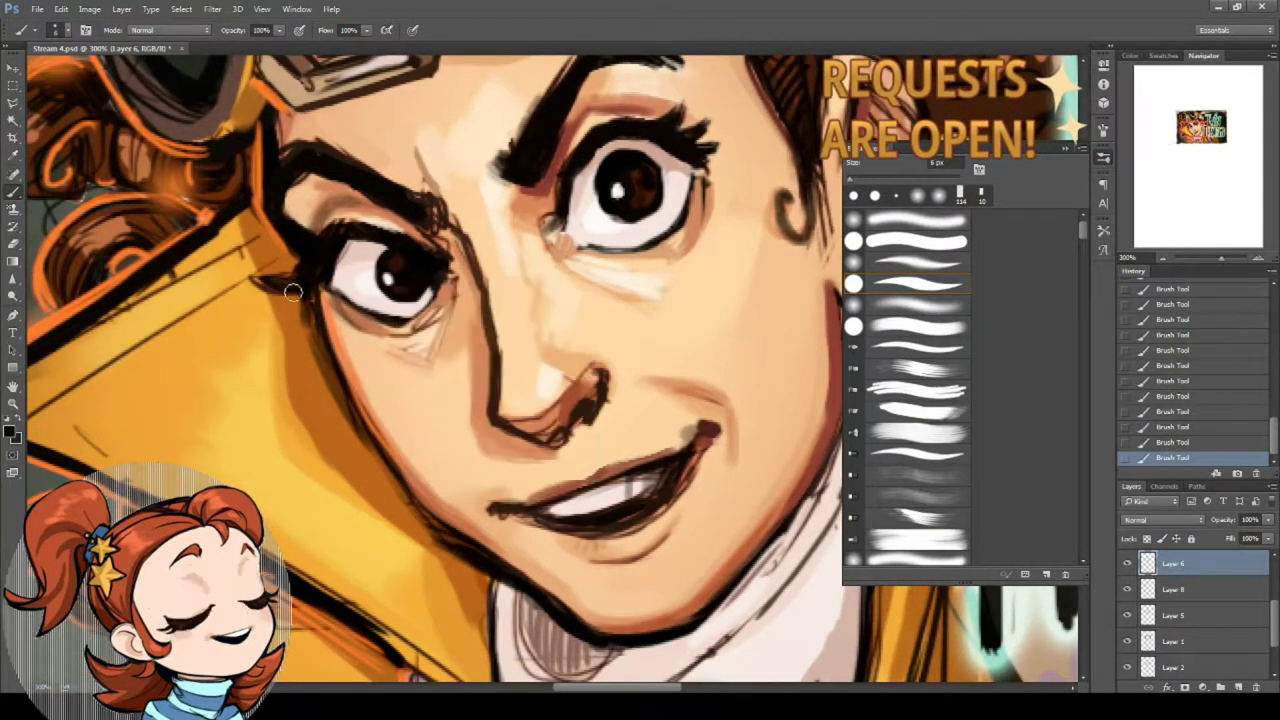
click(10, 431)
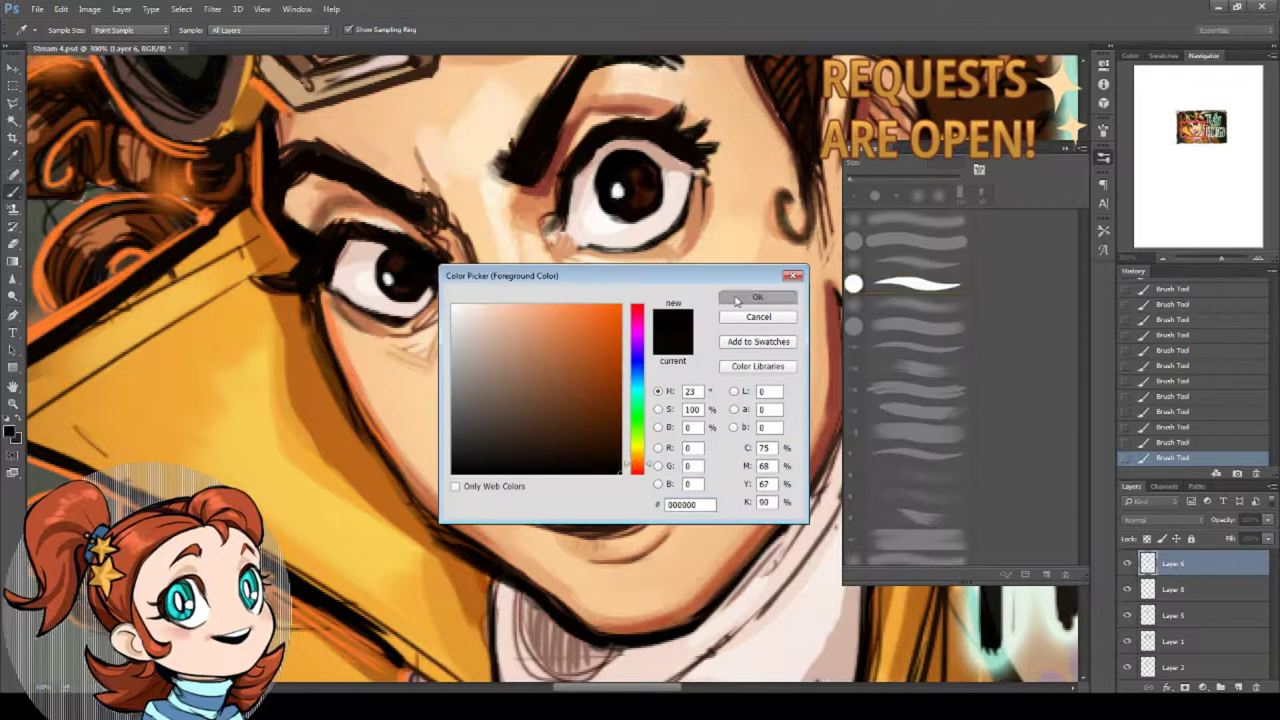
click(758, 299)
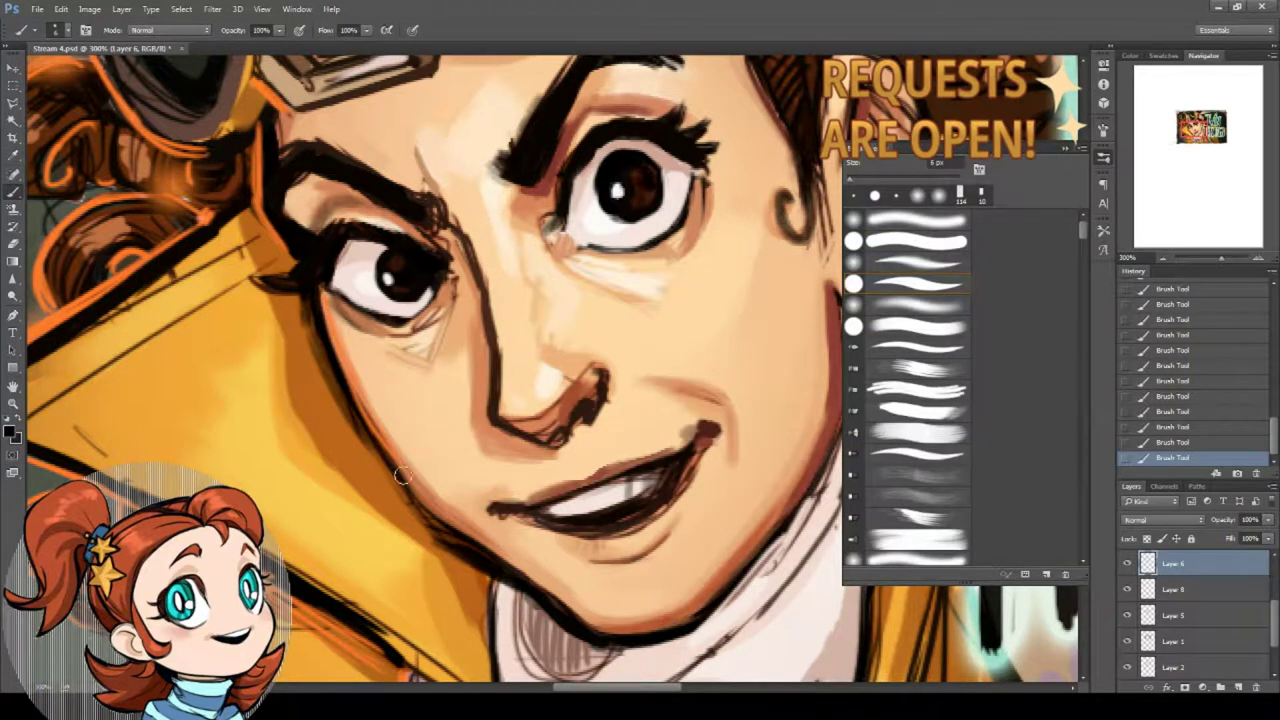
alt+click(321, 271)
mouse_move(313, 314)
mouse_down()
mouse_move(326, 364)
mouse_move(416, 510)
mouse_up()
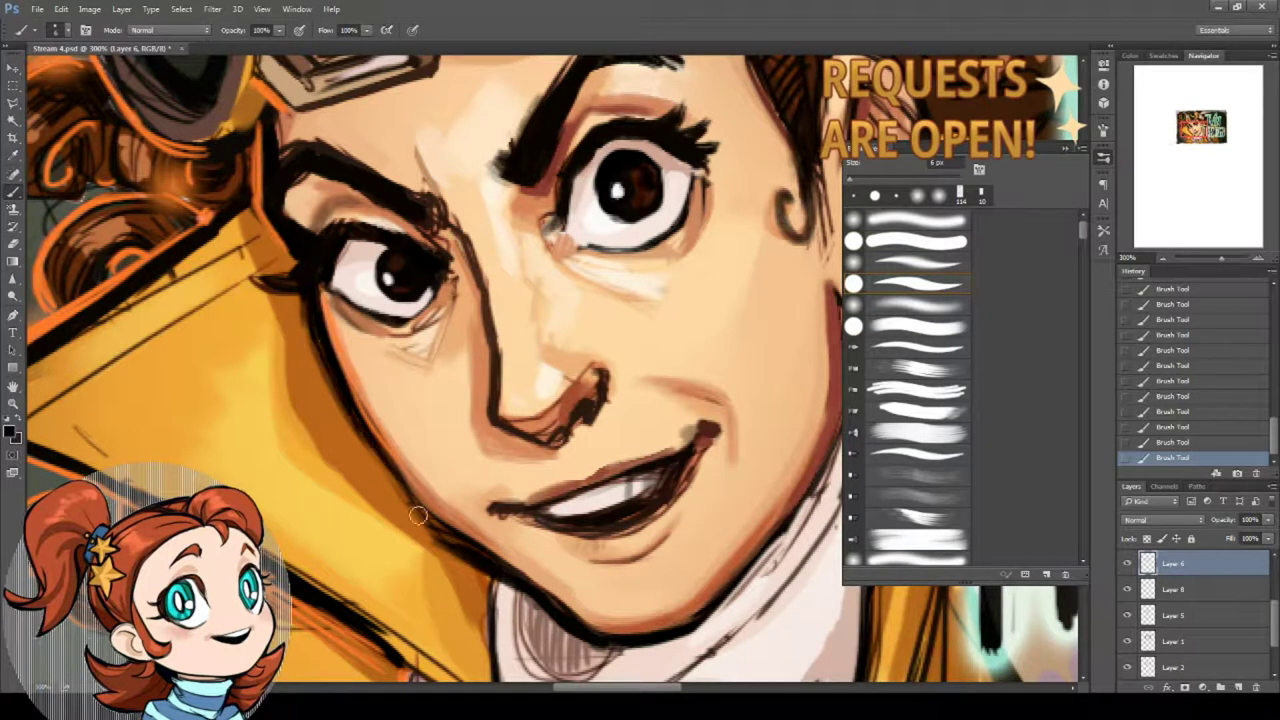
drag(384, 420, 370, 390)
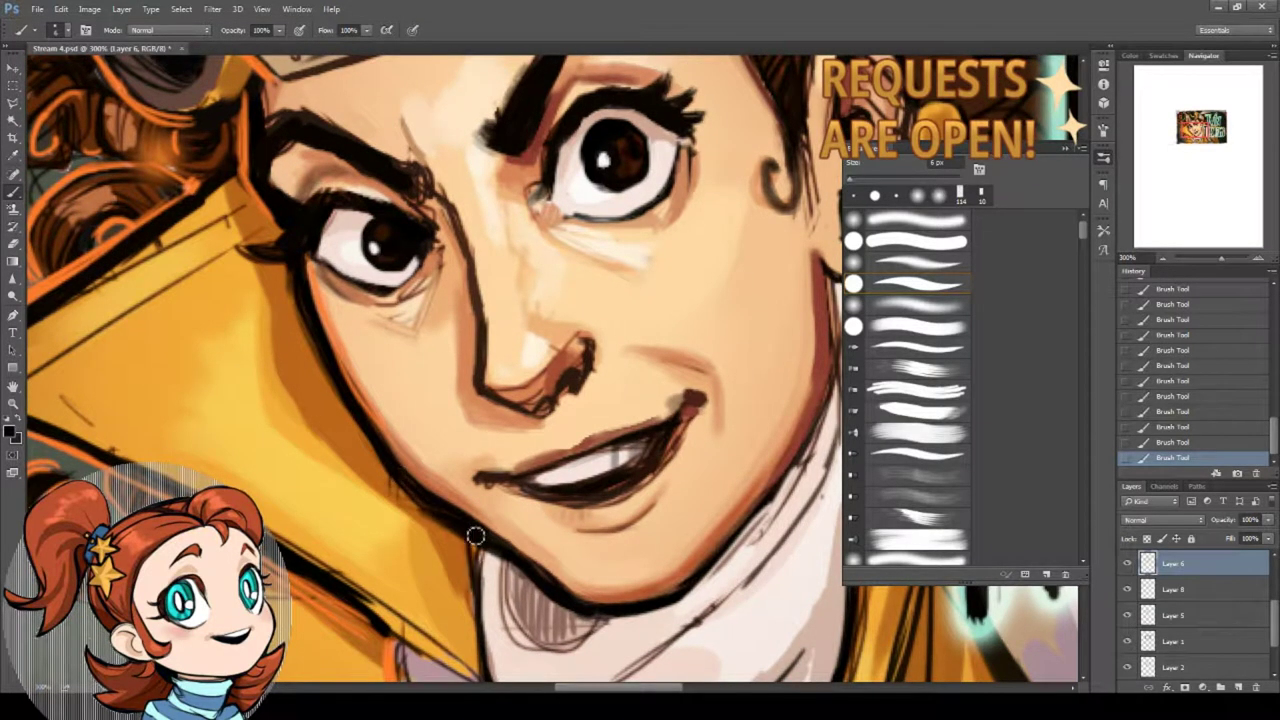
mouse_move(474, 531)
mouse_down()
mouse_move(443, 380)
mouse_move(432, 519)
mouse_move(446, 555)
mouse_up()
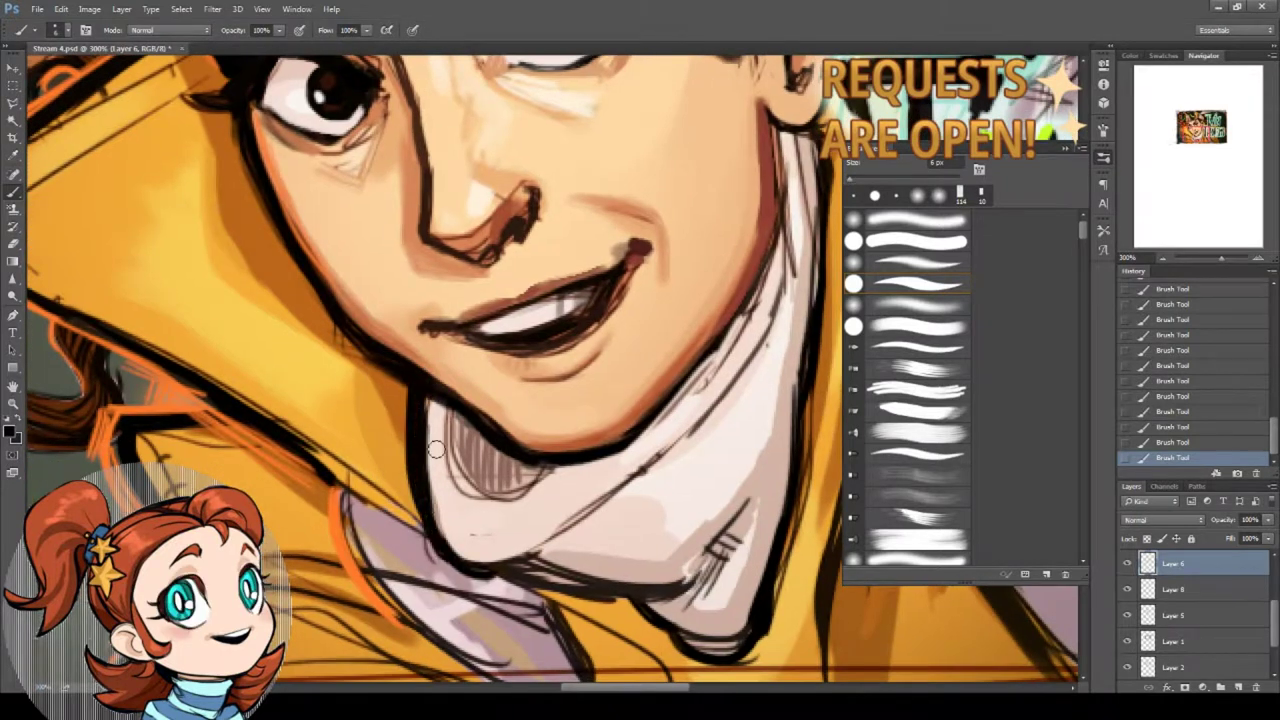
Thicken the black outlines along the white scarf's outer and lower edges and the adjoining coat collar.
drag(421, 464, 448, 549)
mouse_move(345, 490)
mouse_down()
mouse_move(455, 560)
mouse_move(657, 608)
mouse_move(690, 641)
mouse_up()
drag(540, 598, 578, 667)
drag(506, 585, 486, 513)
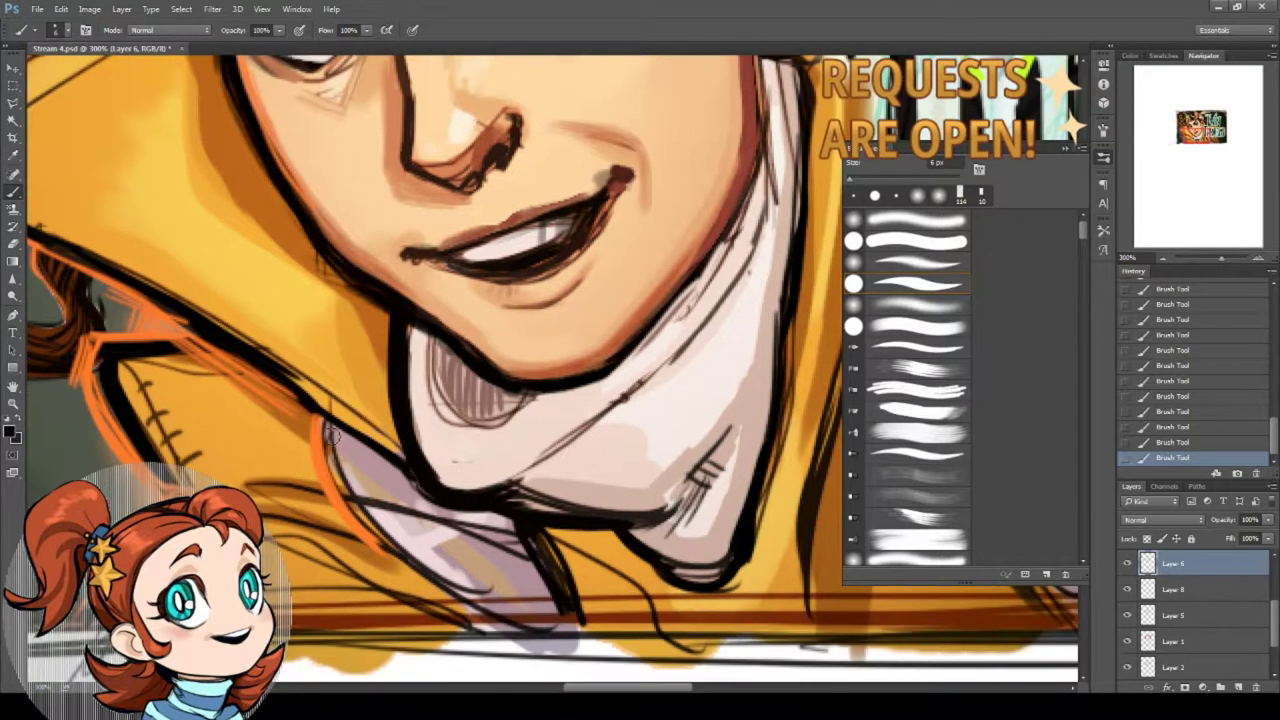
Reinforce the outer edge of the lilac strap below the collar with heavy black strokes.
mouse_move(341, 483)
mouse_down()
mouse_move(323, 415)
mouse_move(410, 575)
mouse_up()
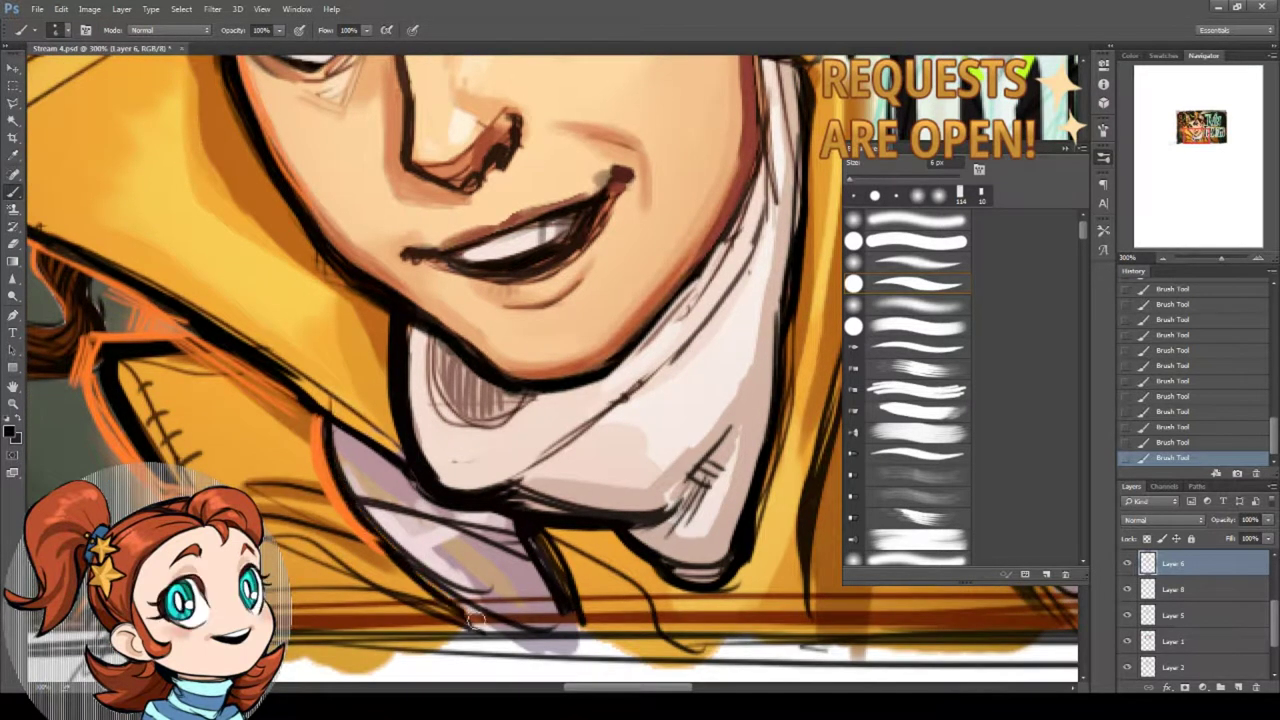
drag(372, 528, 512, 648)
drag(388, 558, 500, 645)
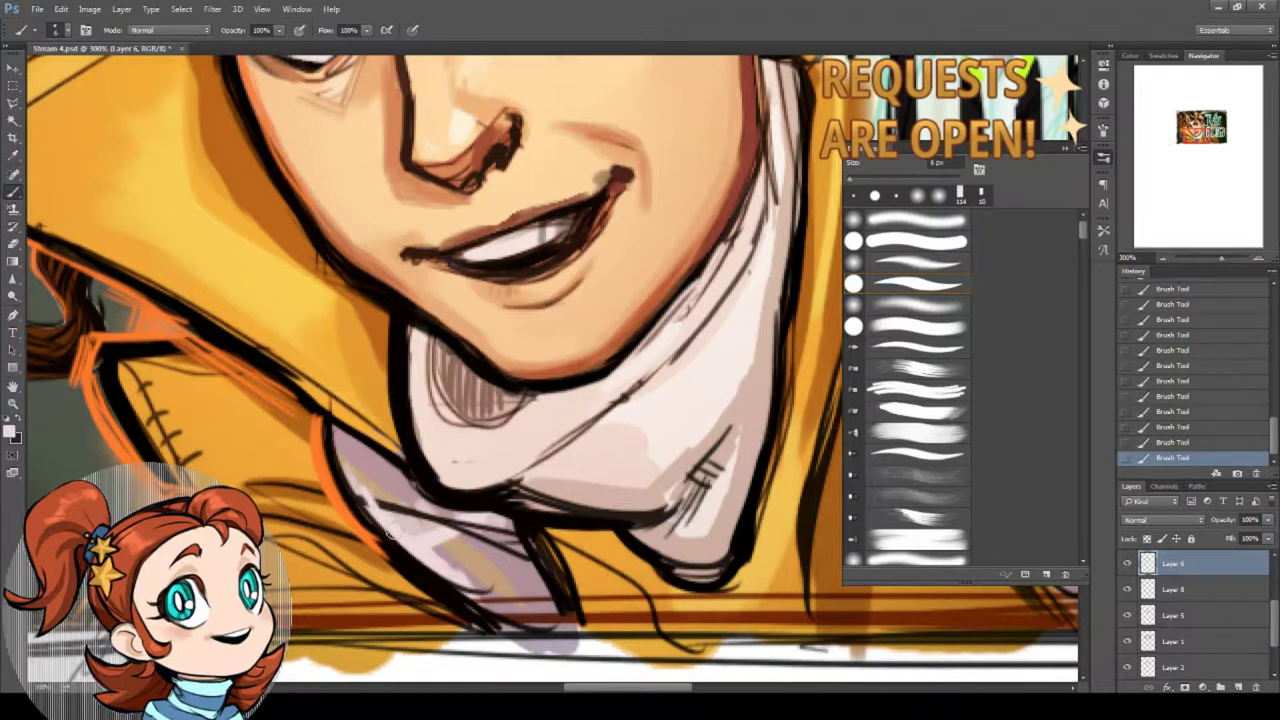
Cover the sketch lines on the lilac strap with sampled mauve and redraw its inner edge in sampled black.
alt+click(447, 521)
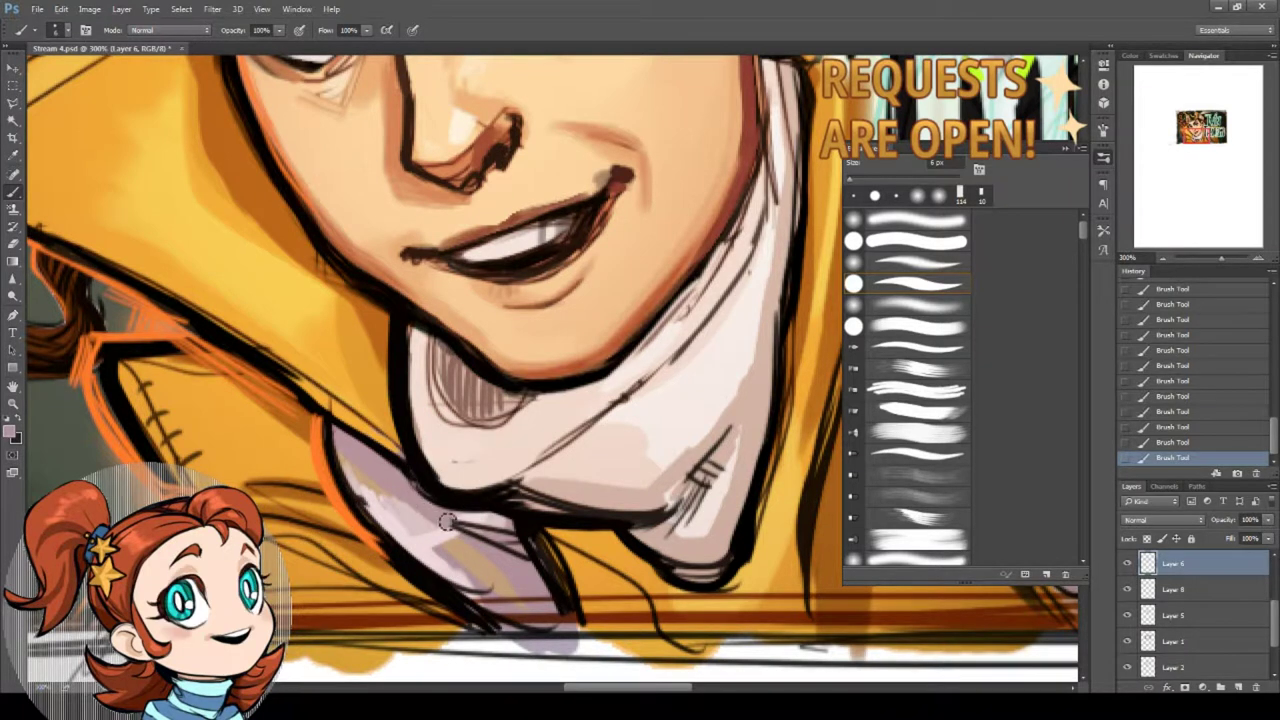
mouse_move(501, 533)
mouse_down()
mouse_move(569, 606)
mouse_move(558, 604)
mouse_up()
alt+click(525, 525)
drag(549, 535, 580, 617)
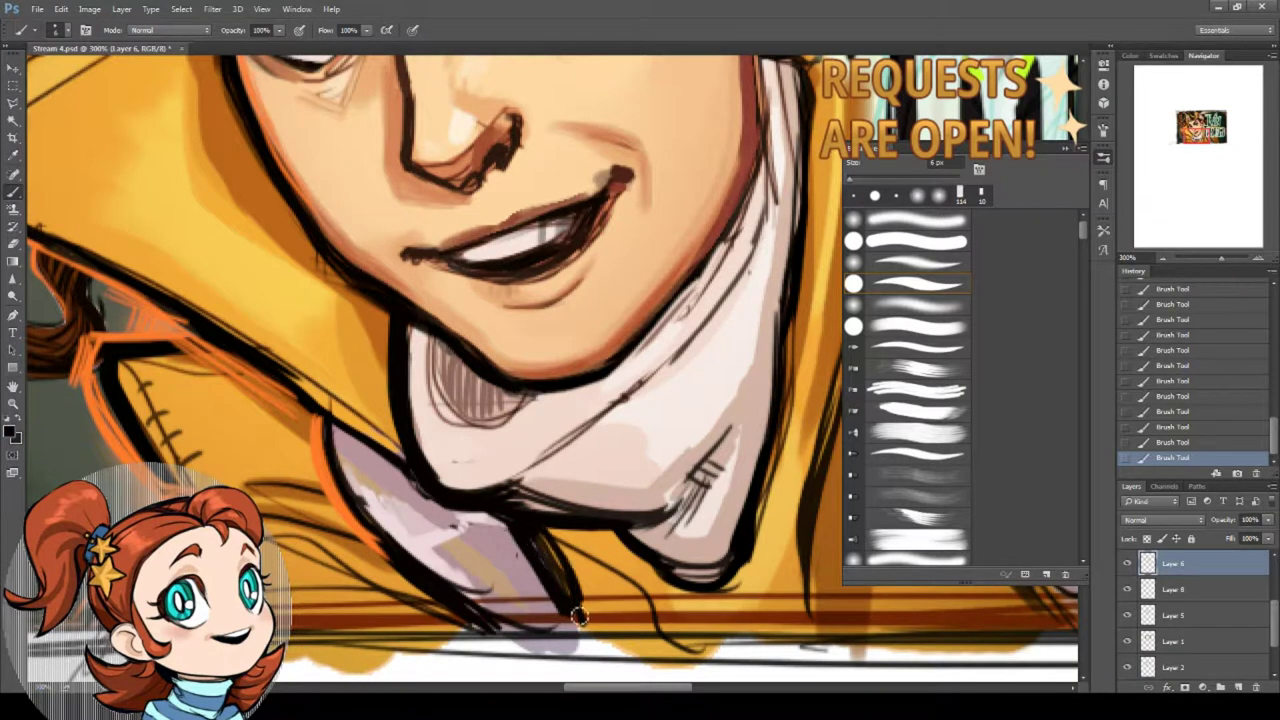
drag(470, 560, 561, 521)
Paint over the loose sketch lines on the coat's shoulder with sampled yellow-orange tones.
alt+click(326, 404)
drag(275, 495, 328, 487)
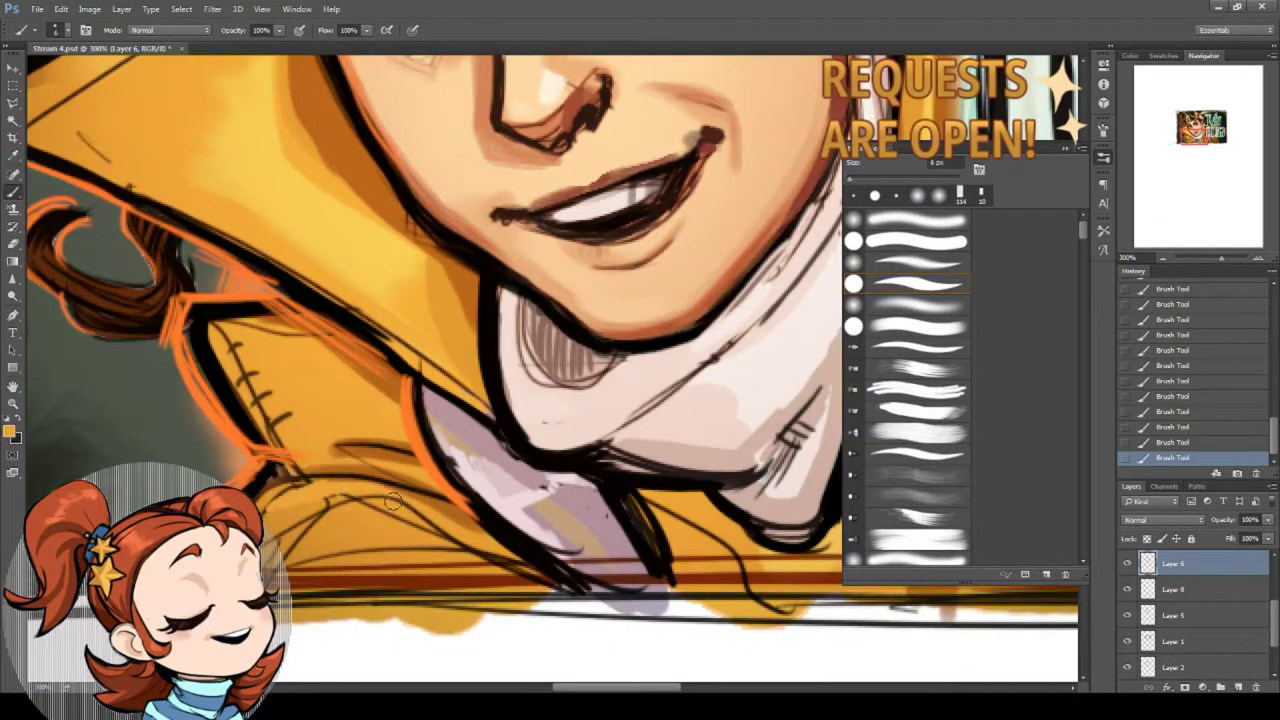
drag(398, 500, 326, 492)
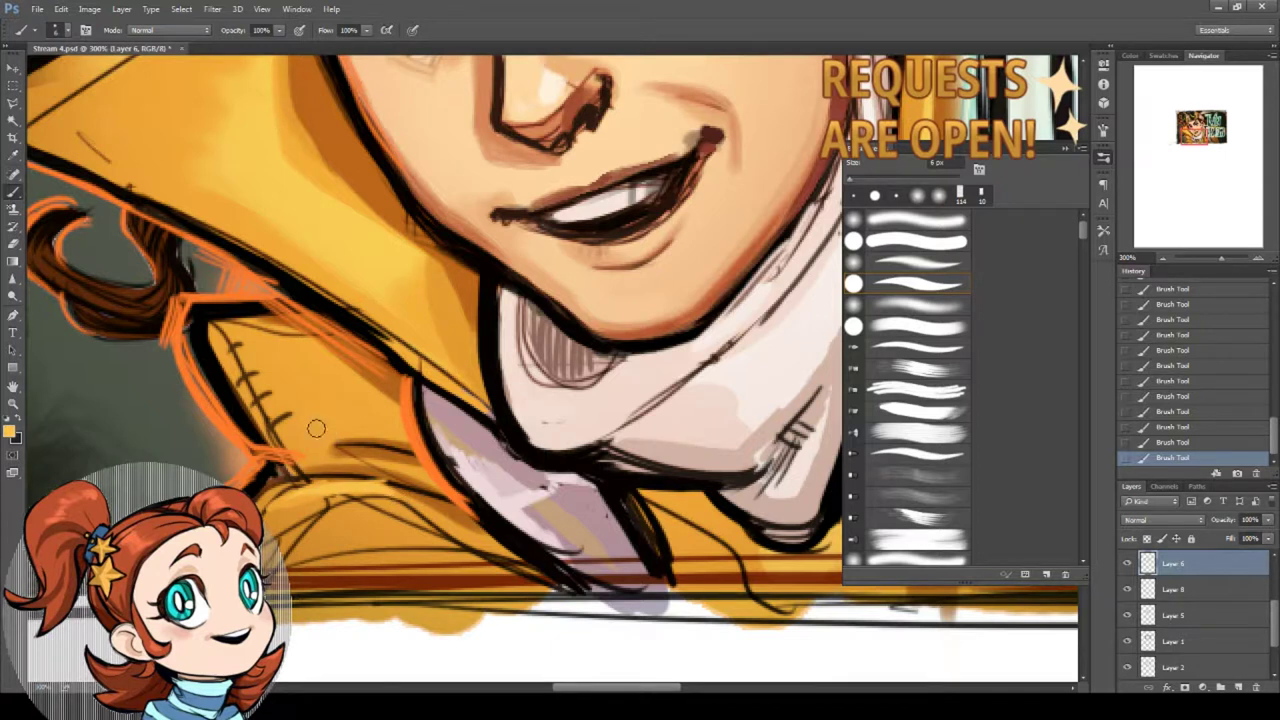
mouse_move(299, 407)
mouse_down()
mouse_move(305, 426)
mouse_move(361, 421)
mouse_up()
drag(531, 372, 431, 452)
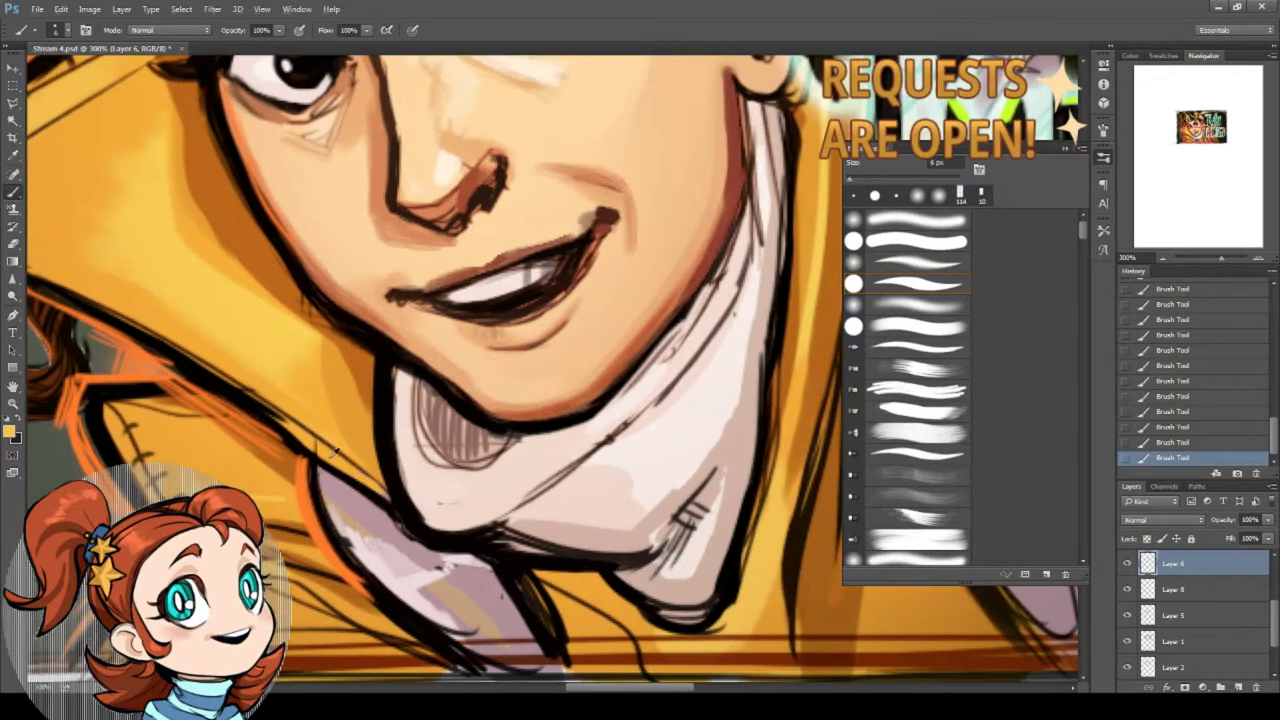
Cover the stray sketch lines on the white scarf below the chin with sampled off-white tones.
alt+click(611, 445)
drag(480, 492, 541, 476)
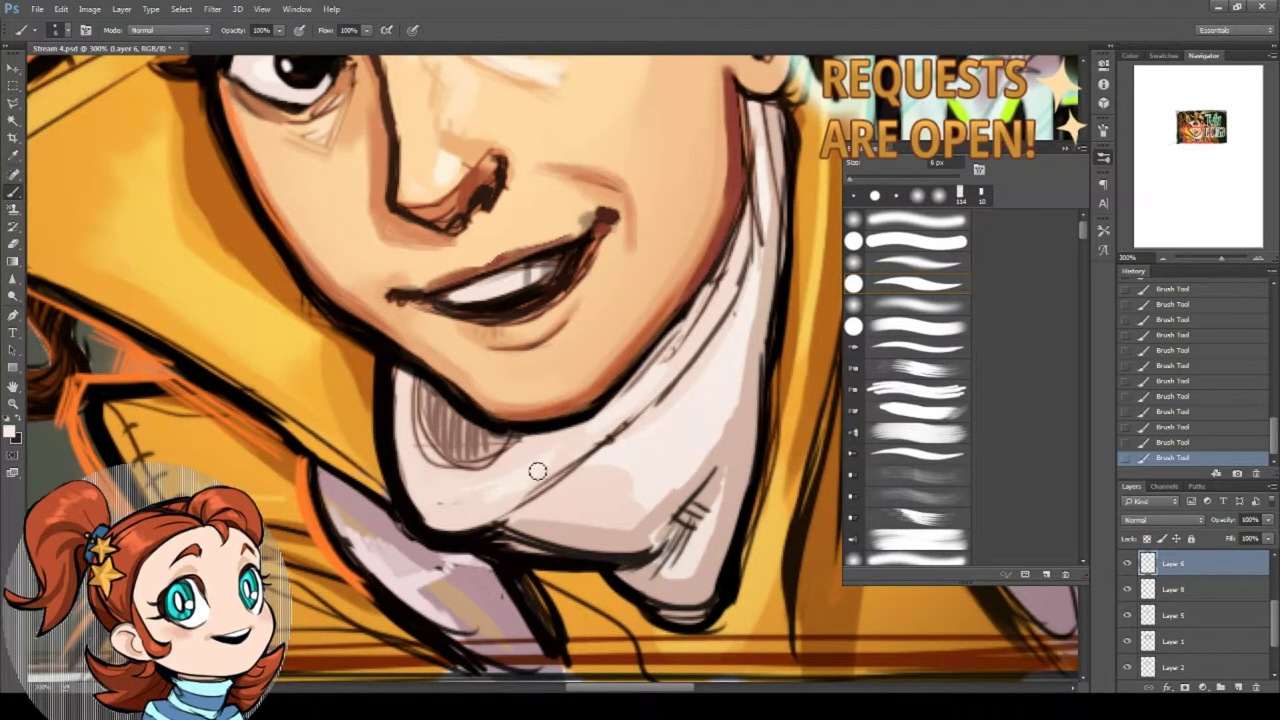
alt+click(726, 332)
key(bracketleft)
key(bracketleft)
key(bracketleft)
key(bracketleft)
key(bracketleft)
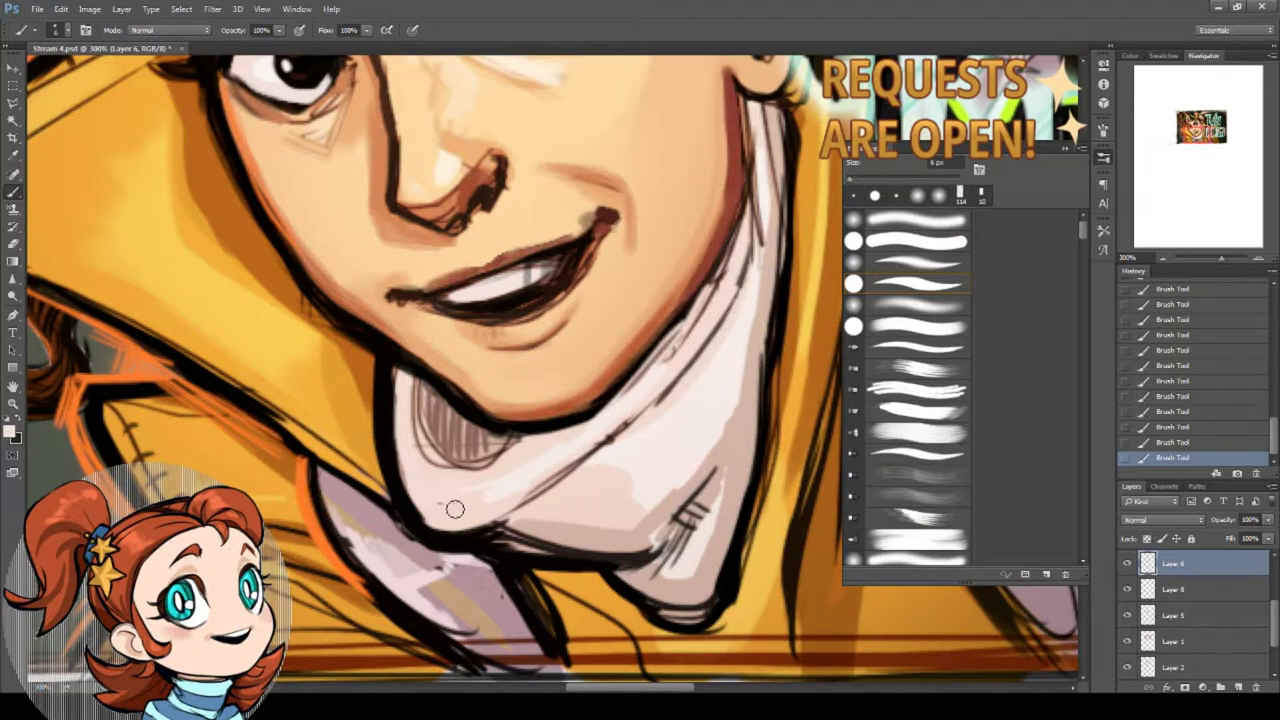
drag(456, 508, 434, 462)
Clean up the nostril and the area beneath the nose using reddish and peach tones sampled from the face.
alt+click(474, 558)
drag(422, 134, 439, 313)
alt+click(460, 305)
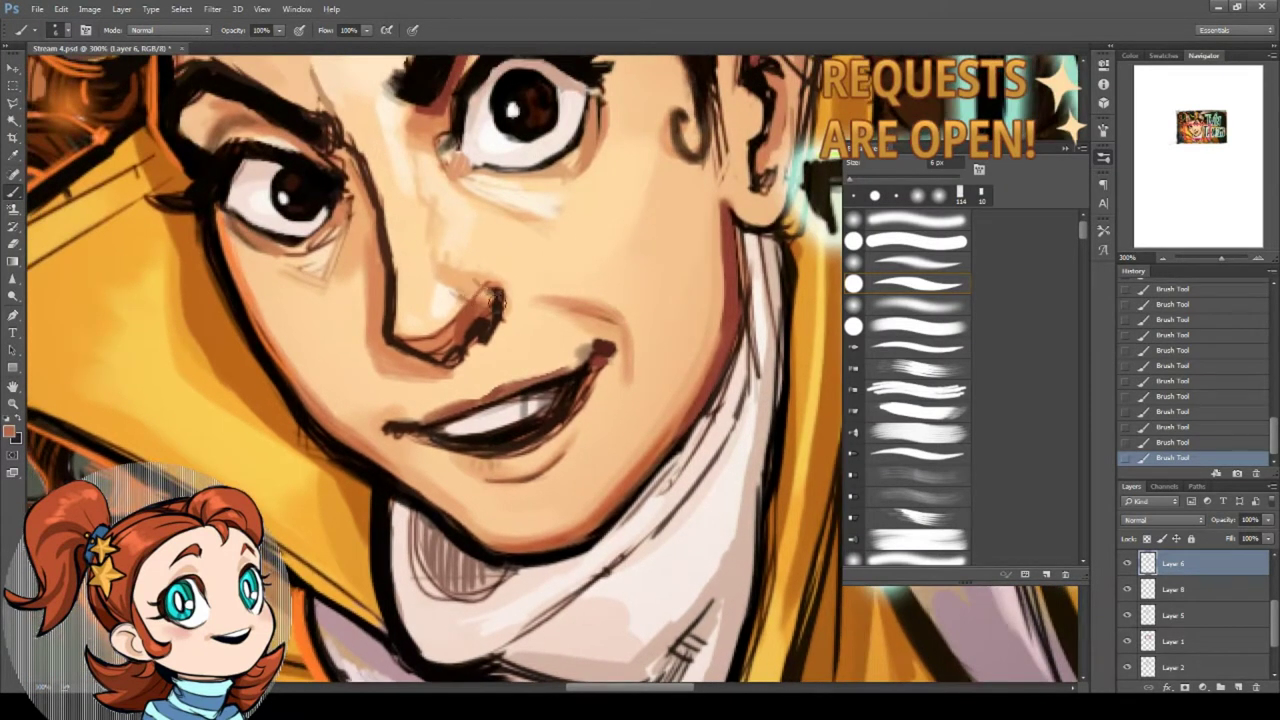
alt+click(489, 280)
alt+click(460, 388)
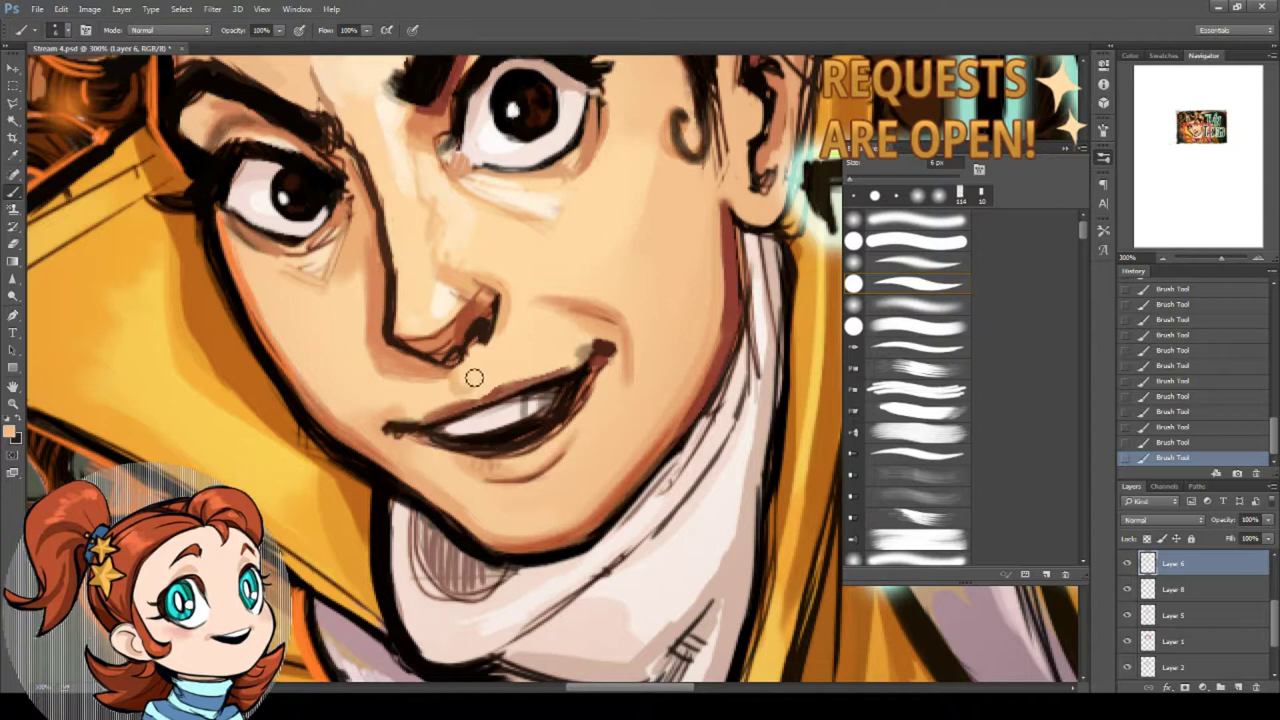
alt+click(481, 376)
scroll(469, 298, up, 3)
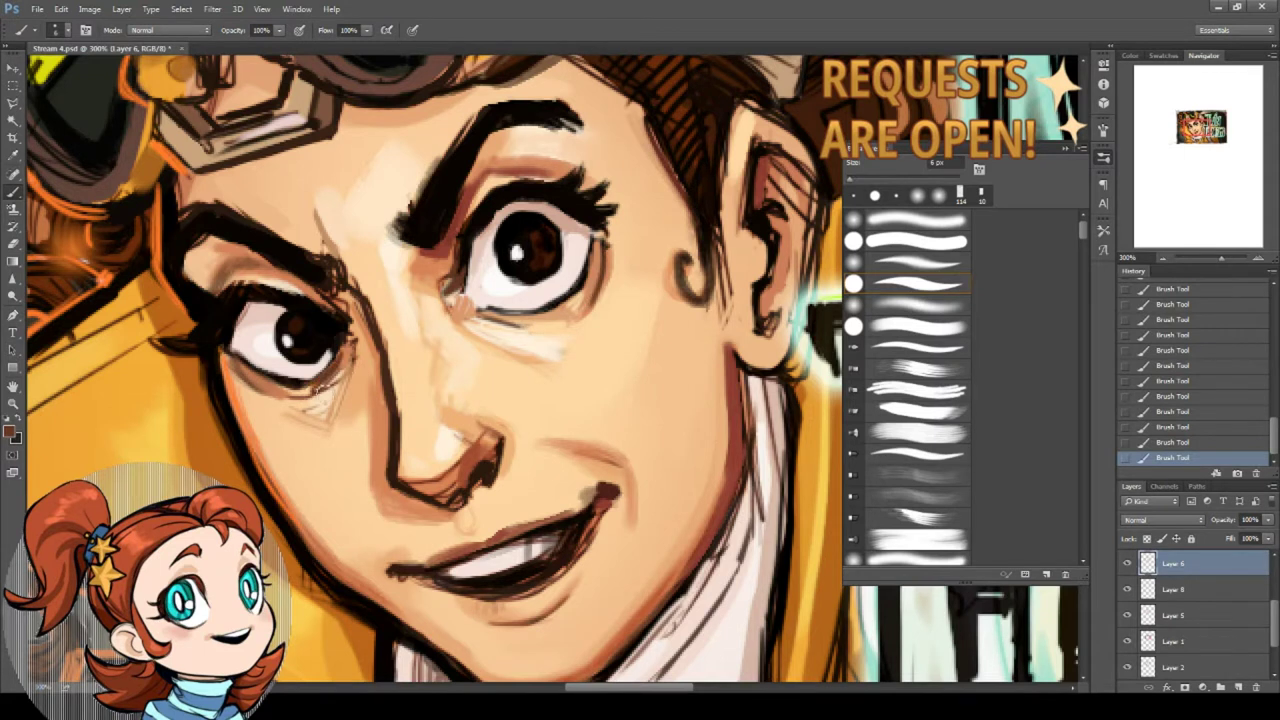
Refine the forehead edge above the narrowed eye's brow with a sampled reddish skin tone, then sample the dark outline colour.
drag(279, 236, 322, 293)
alt+click(229, 250)
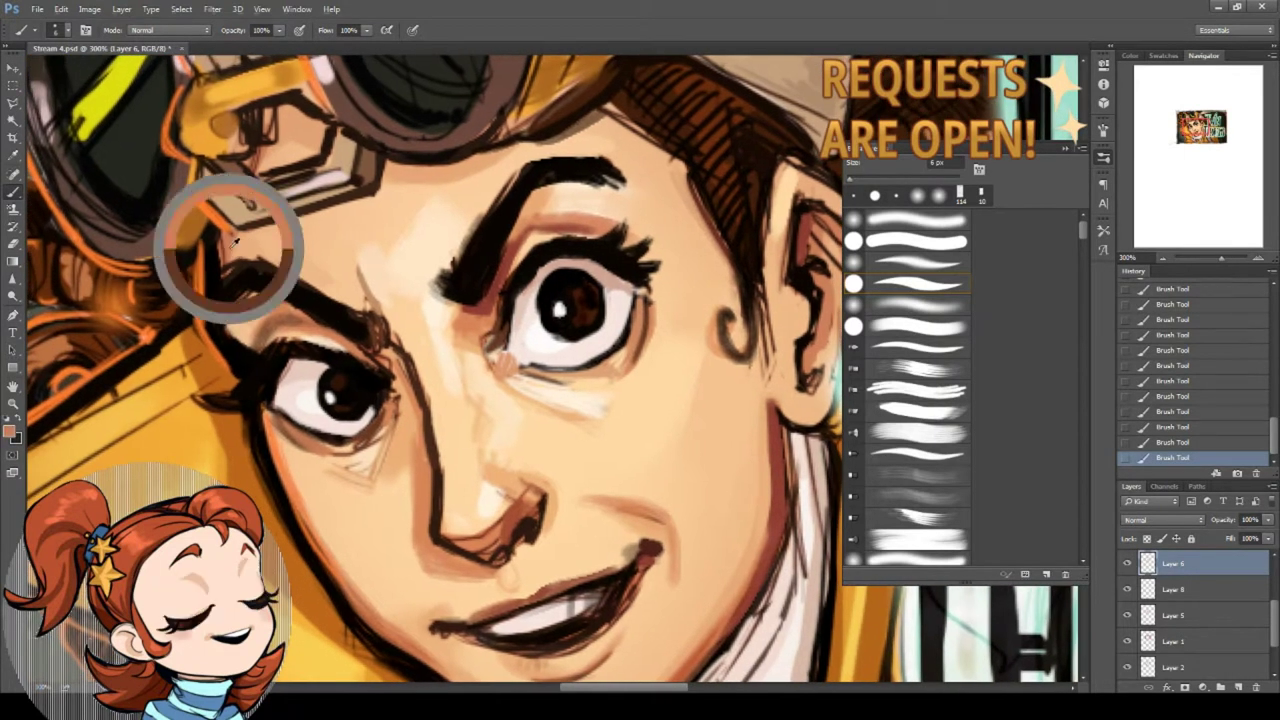
drag(231, 254, 228, 286)
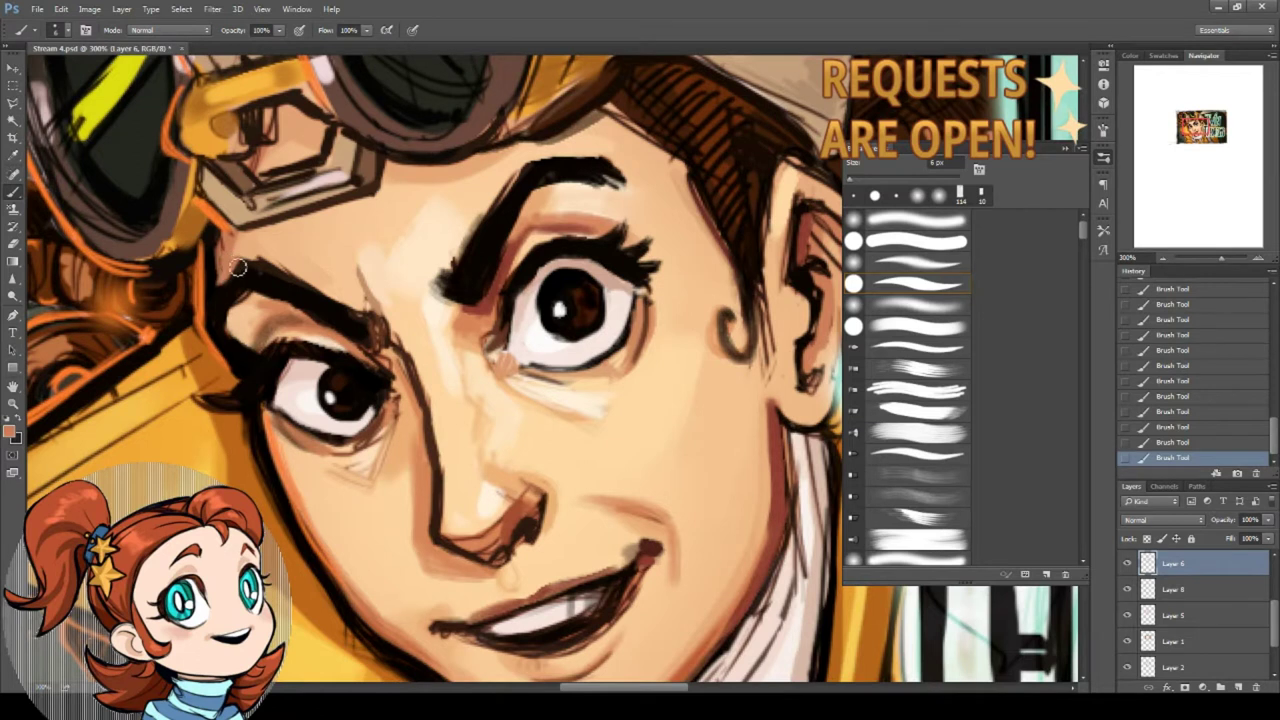
alt+click(223, 271)
Check the whole artwork at reduced magnification and save the document.
click(13, 404)
click(71, 30)
click(138, 132)
click(344, 362)
drag(398, 289, 418, 325)
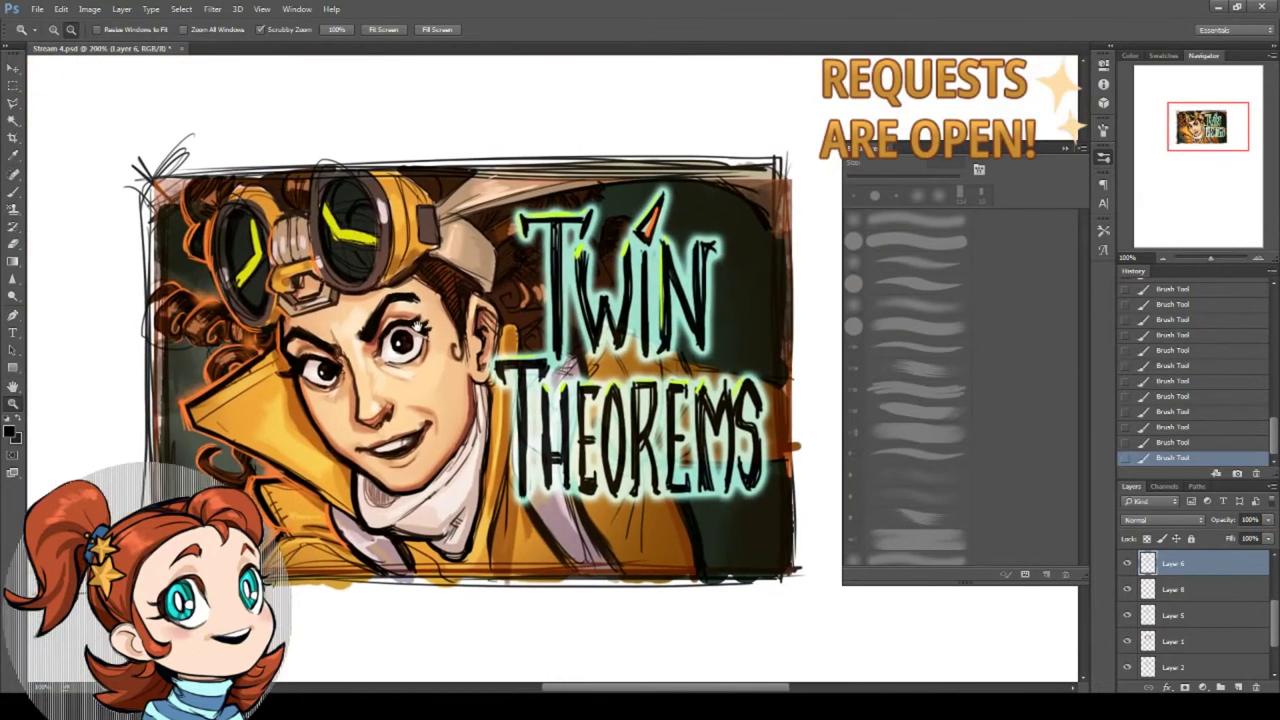
click(38, 10)
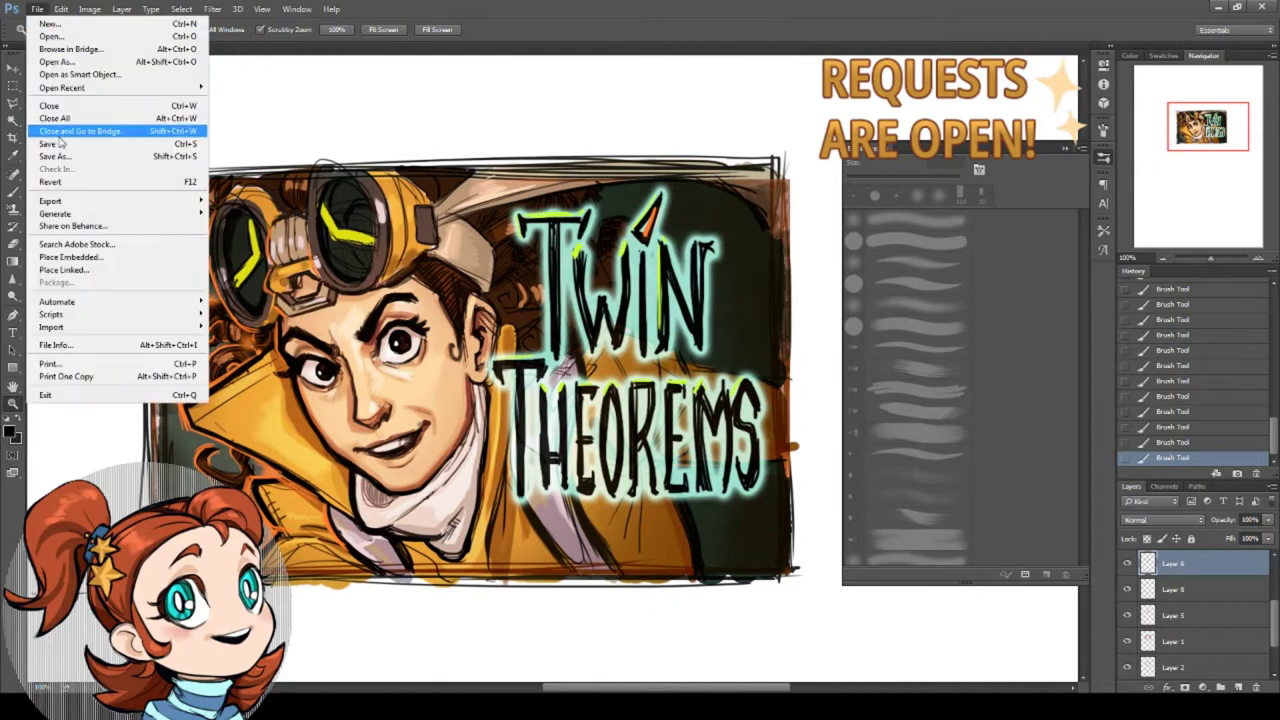
click(48, 143)
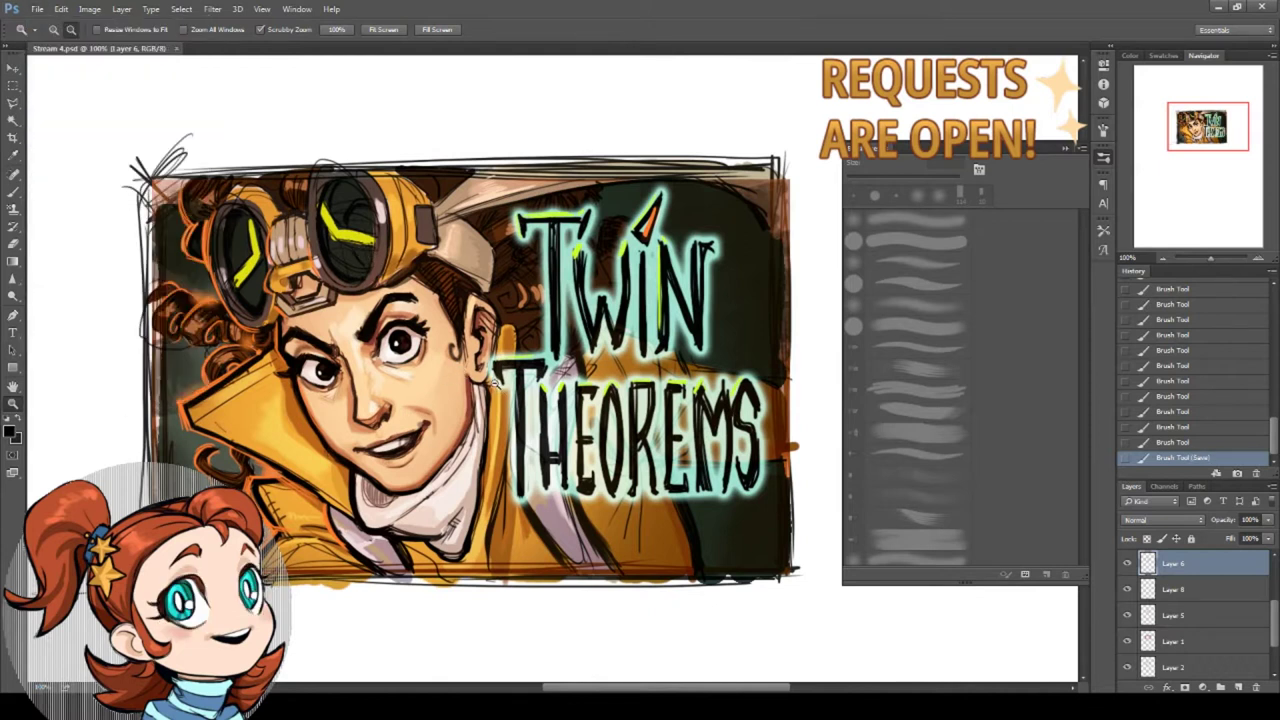
drag(495, 383, 505, 394)
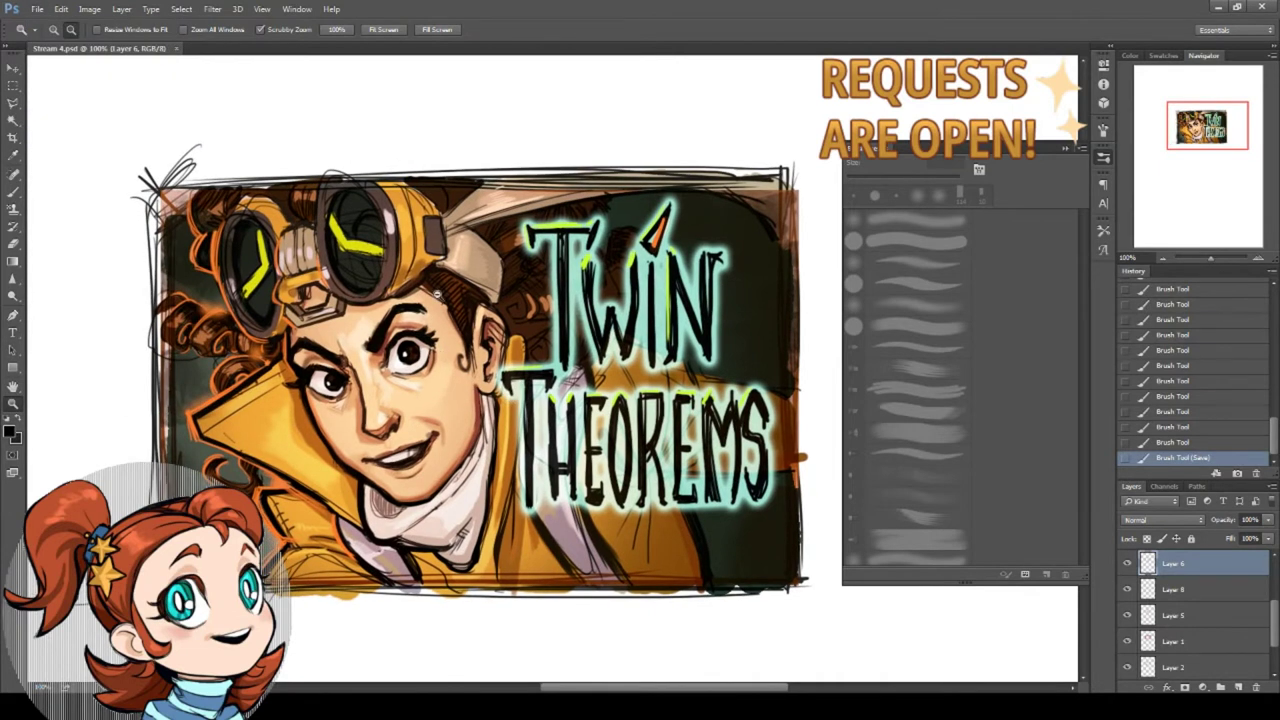